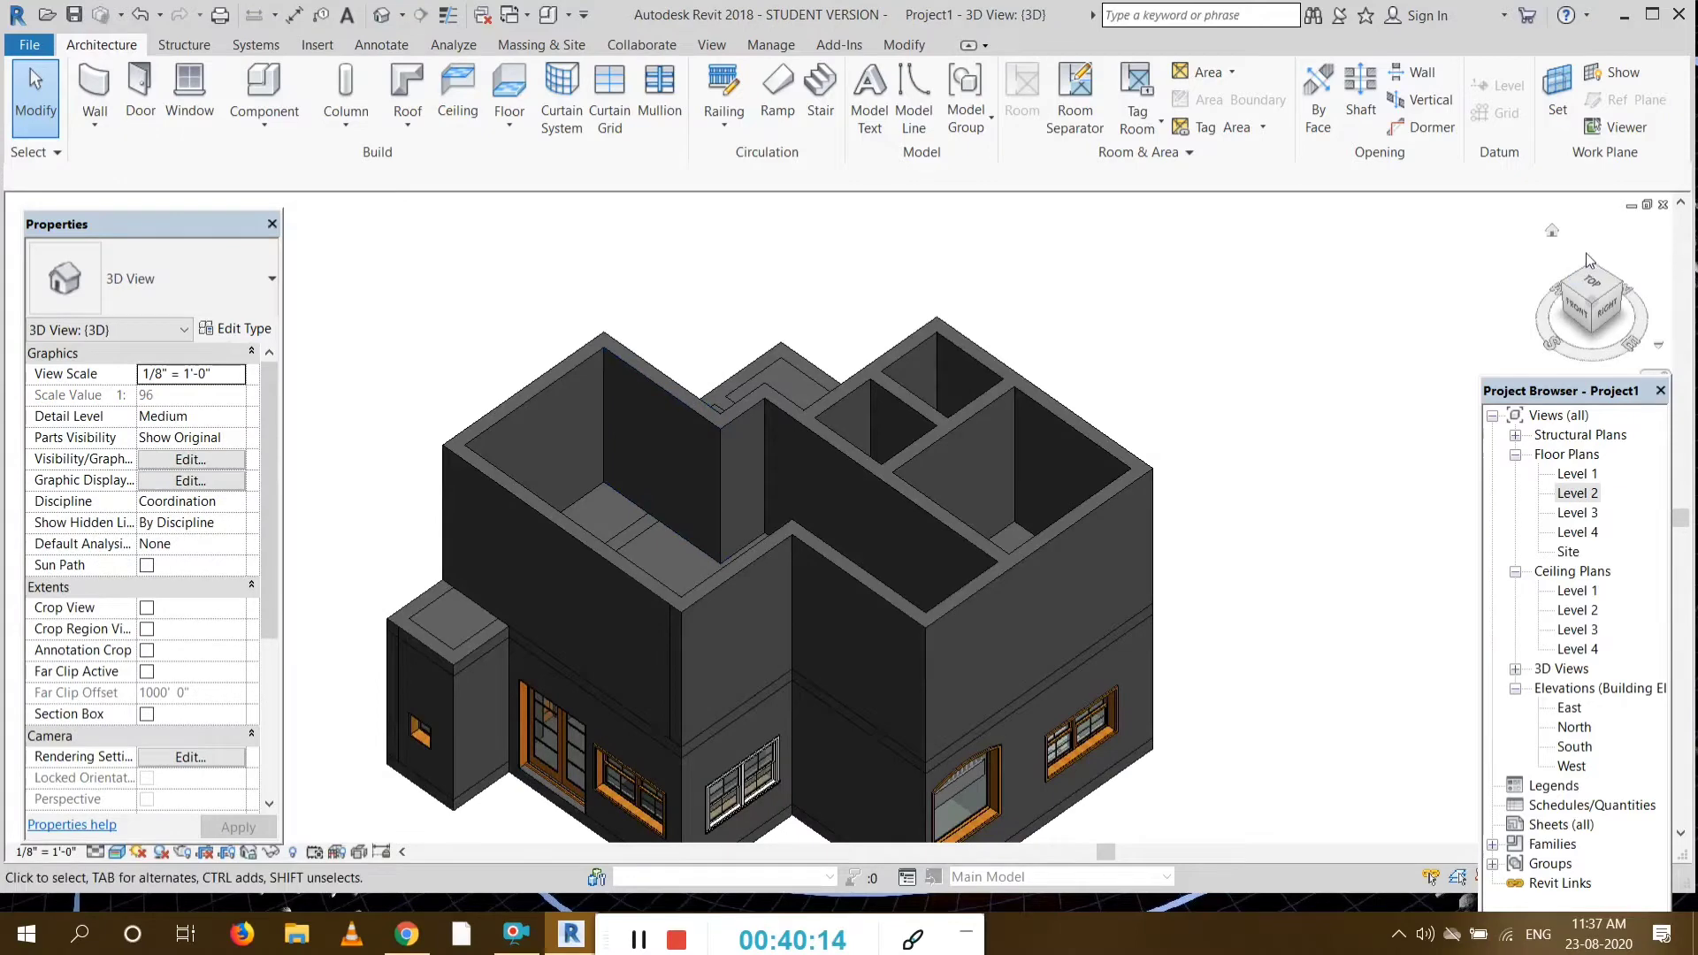
Step: Inspect the upper-storey walls in 3D and open the Level 2 floor plan
mouse_move(1583, 280)
mouse_down()
mouse_move(1558, 341)
mouse_move(1508, 354)
mouse_move(1565, 296)
mouse_move(1570, 238)
mouse_move(1571, 281)
mouse_up()
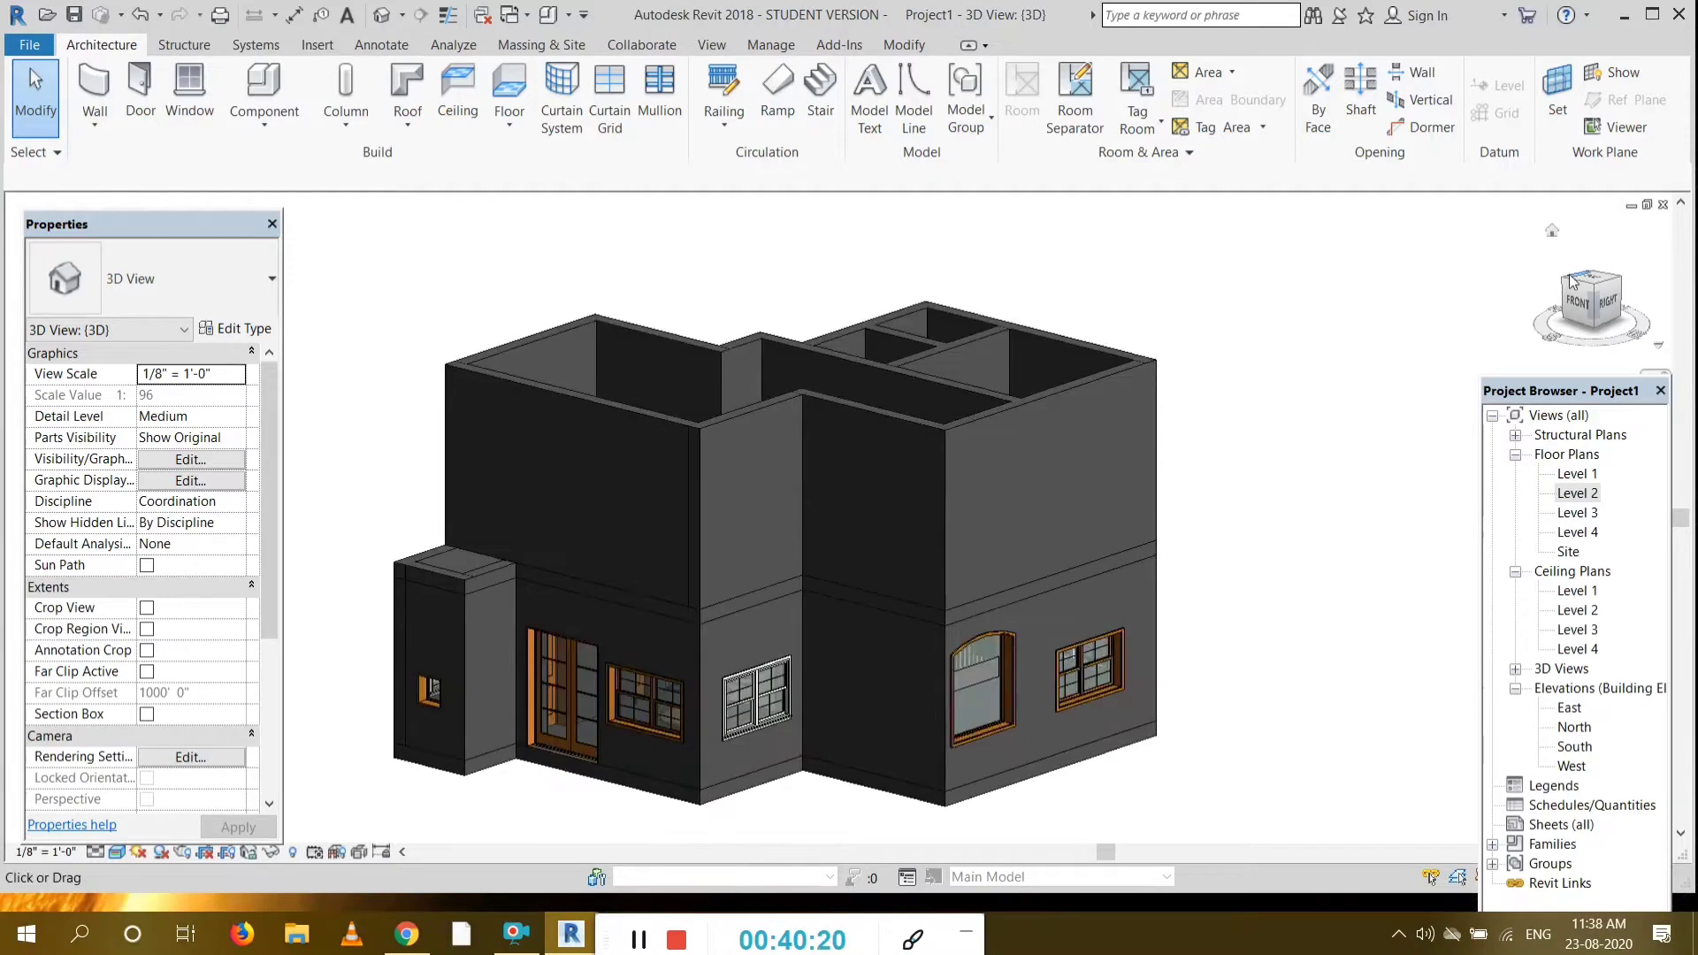
click(1573, 299)
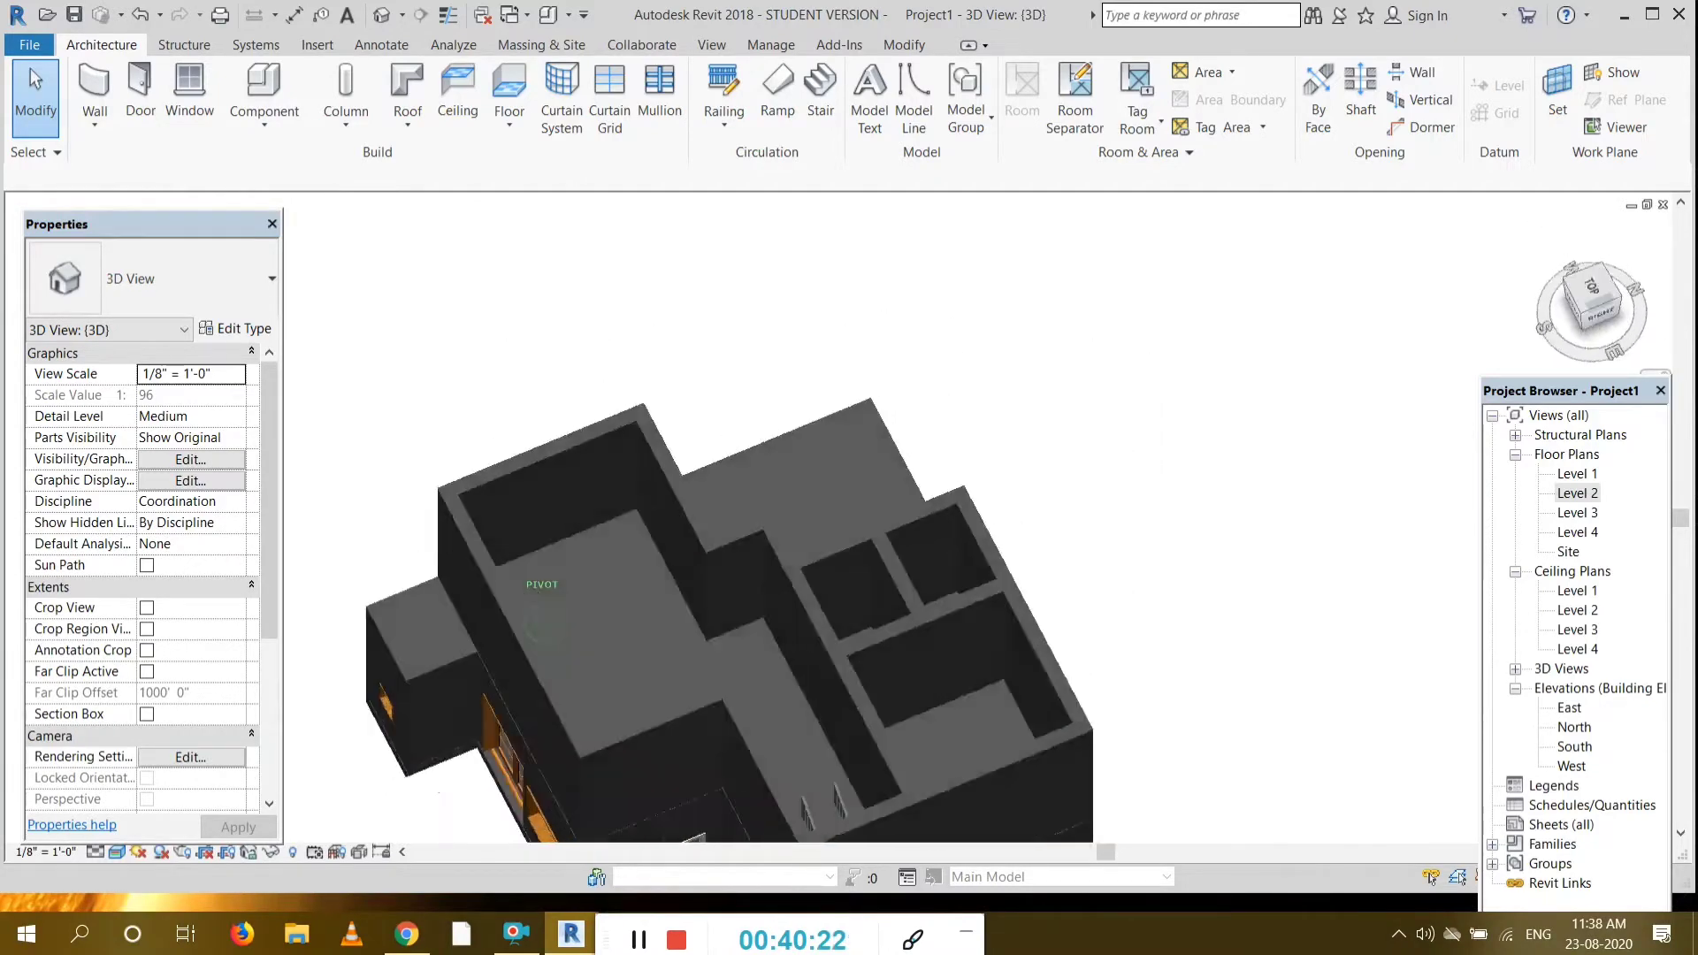
drag(1573, 299, 1624, 306)
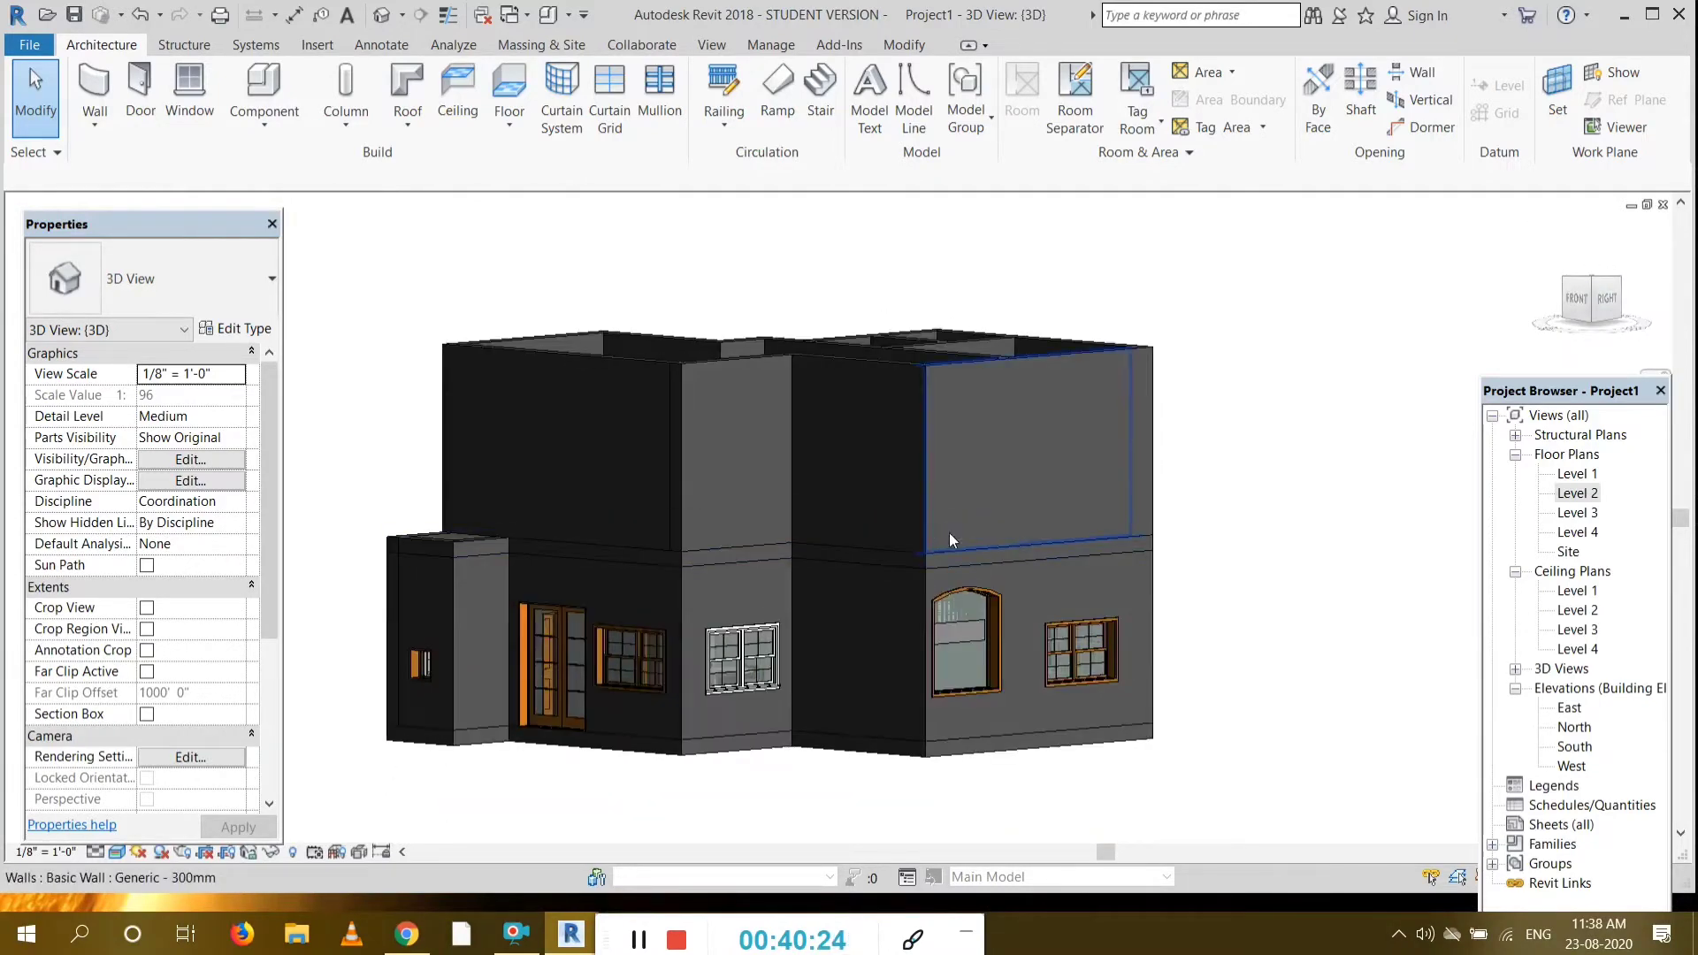
double_click(1579, 493)
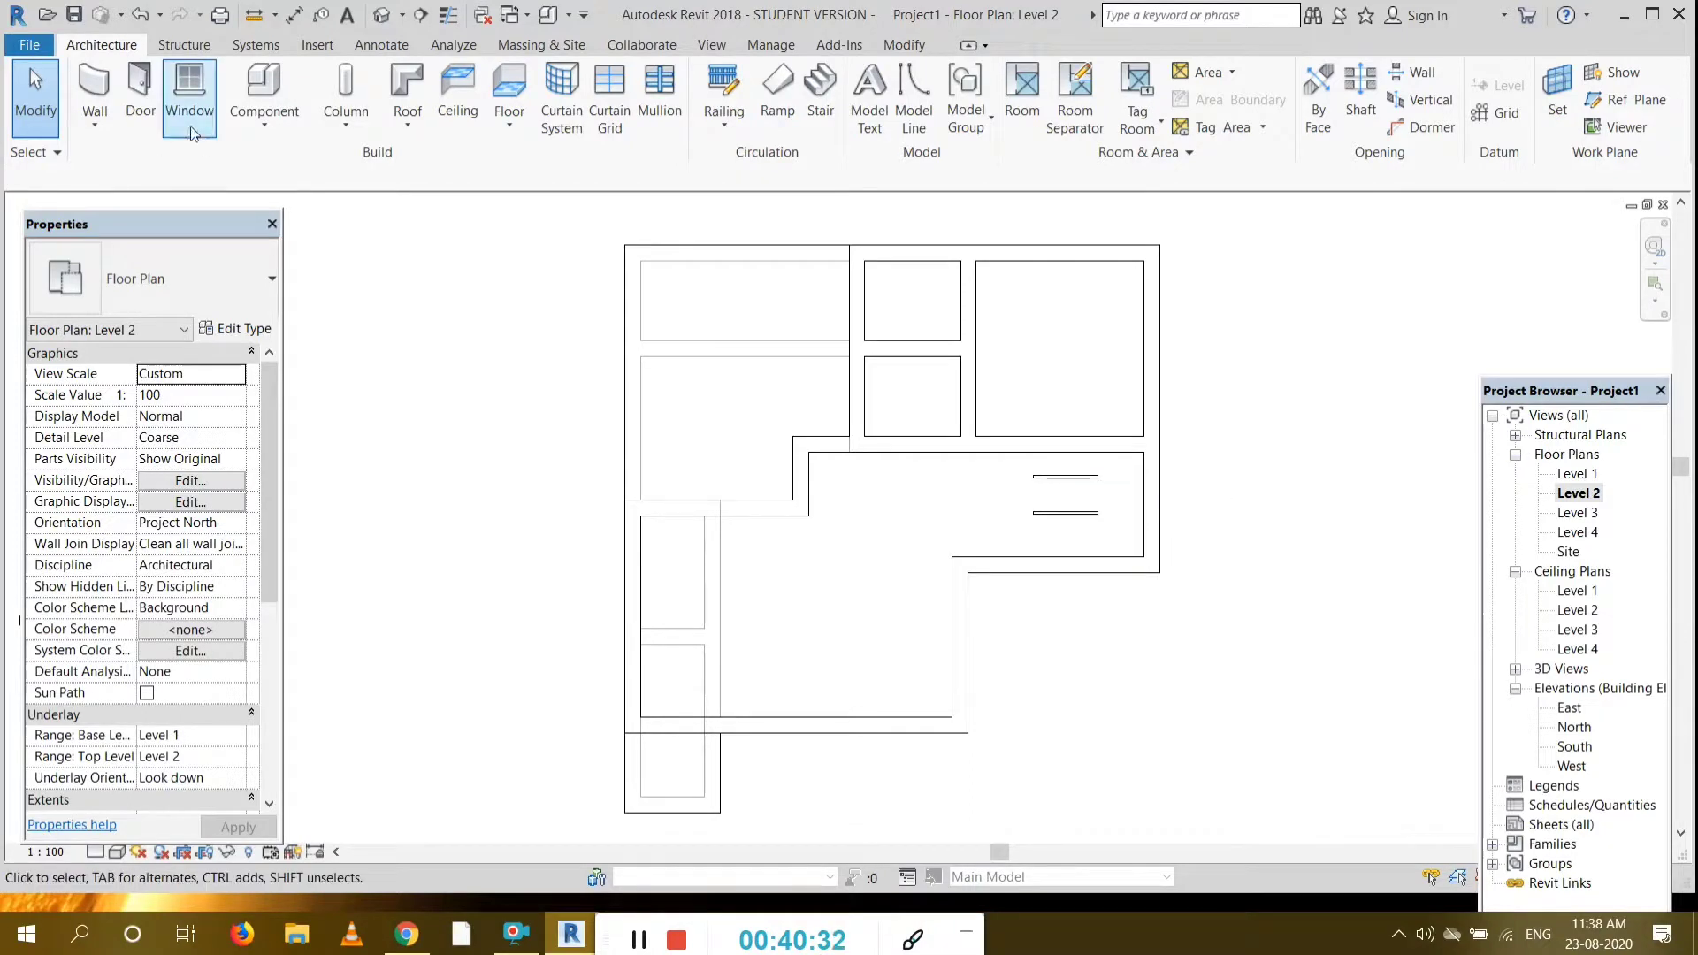
Step: Place M_Door-Interior-Single-2_Panel-Wood 550 x 2100mm doors between the two small stacked rooms and between the lower one and the large adjacent room
click(140, 86)
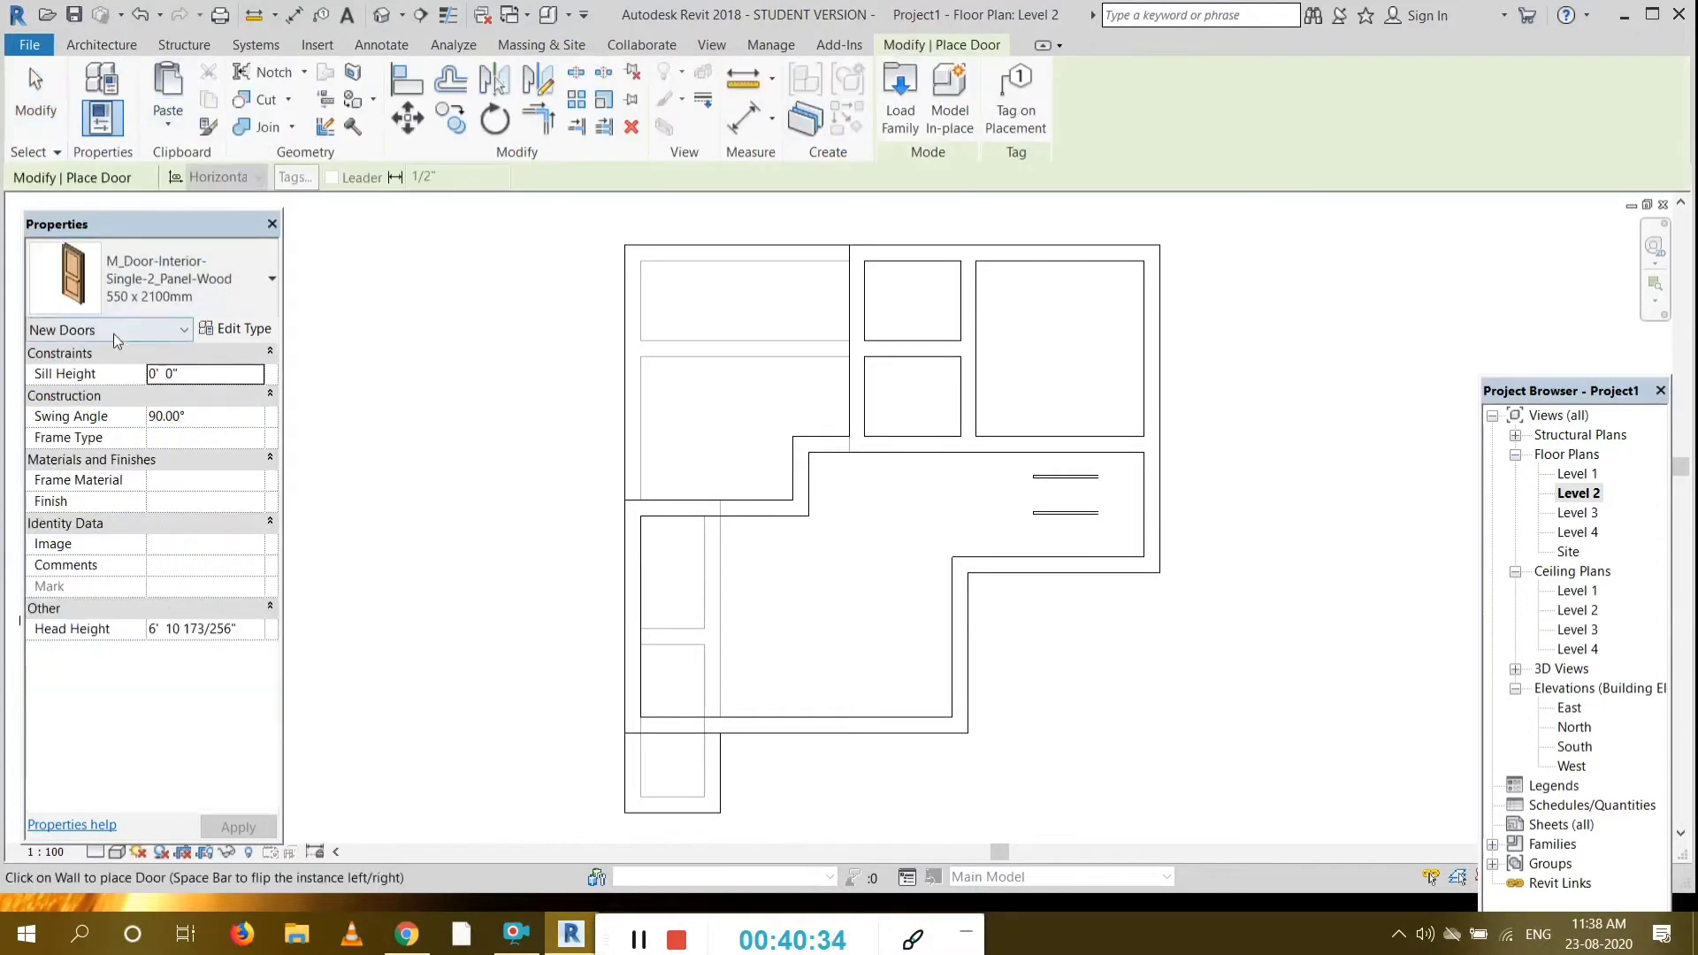
click(189, 292)
click(150, 470)
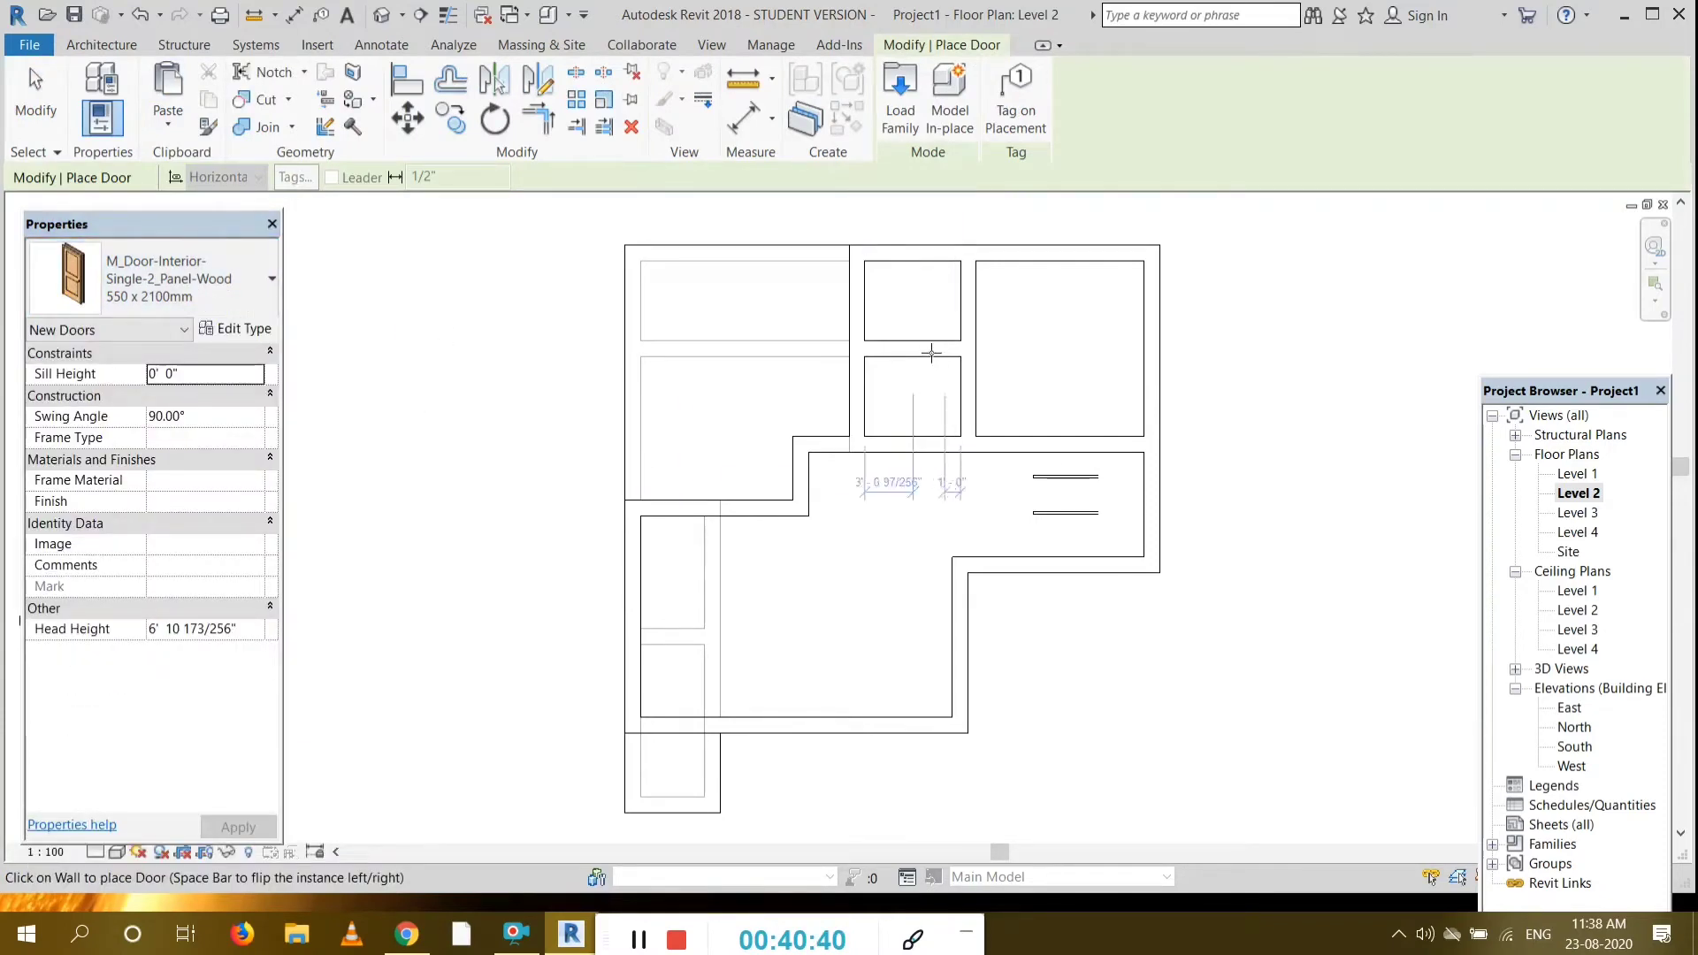
click(272, 281)
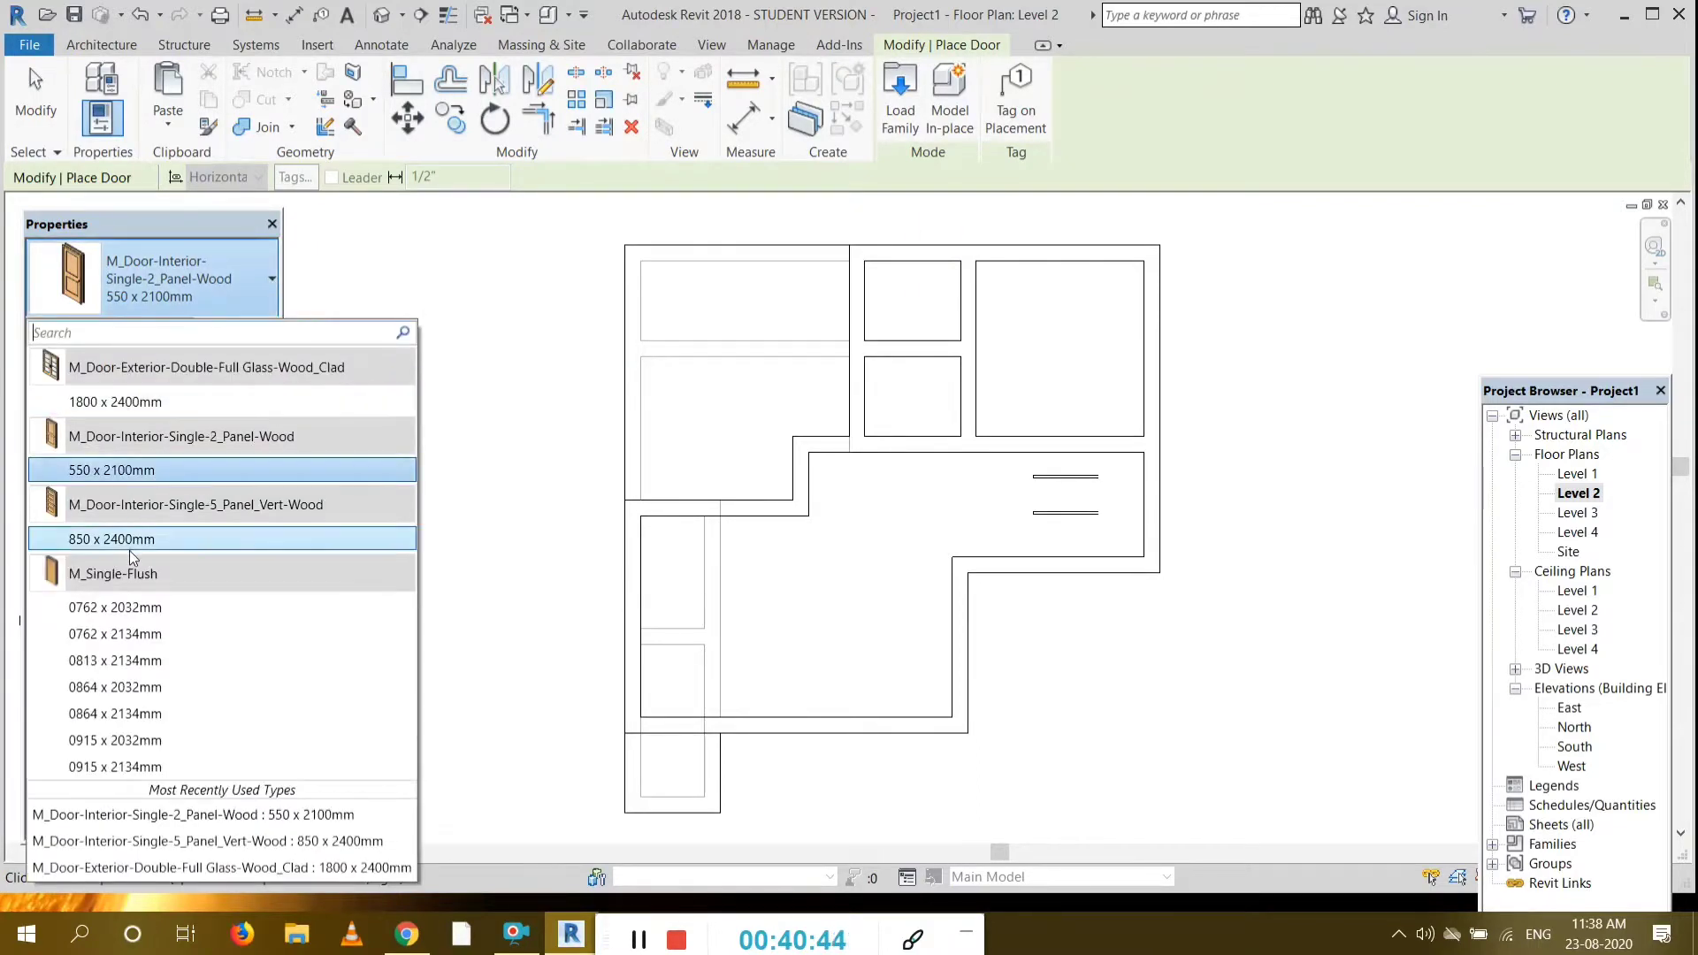
click(129, 552)
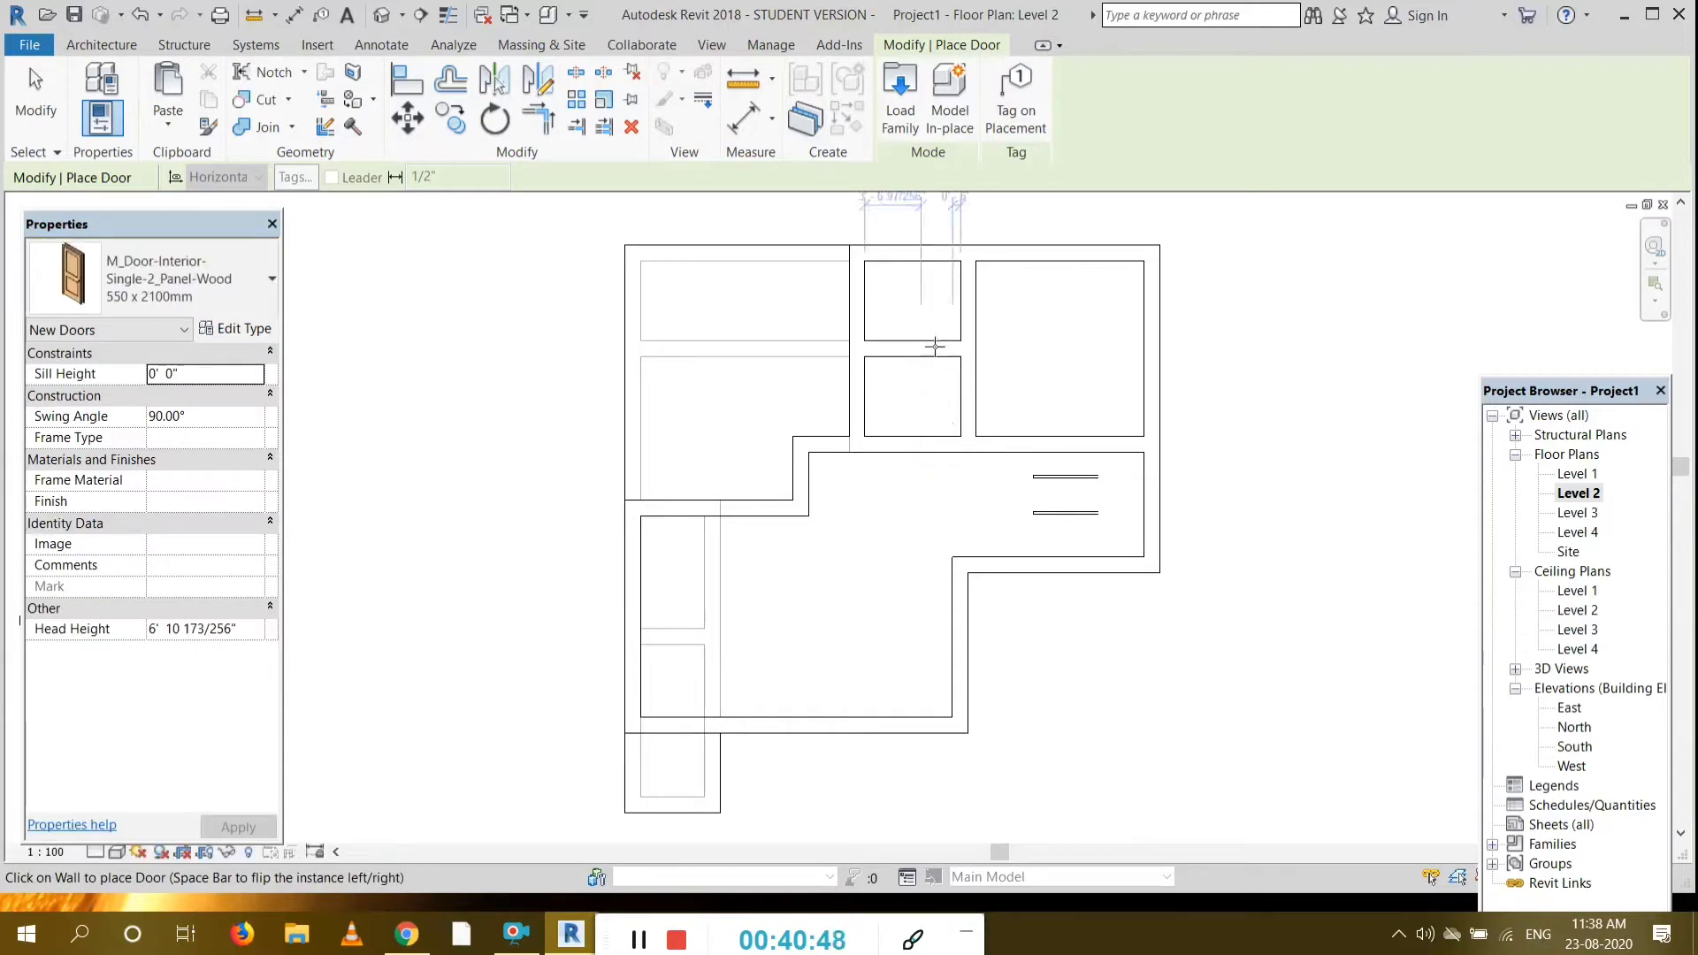
scroll(937, 352, up, 1)
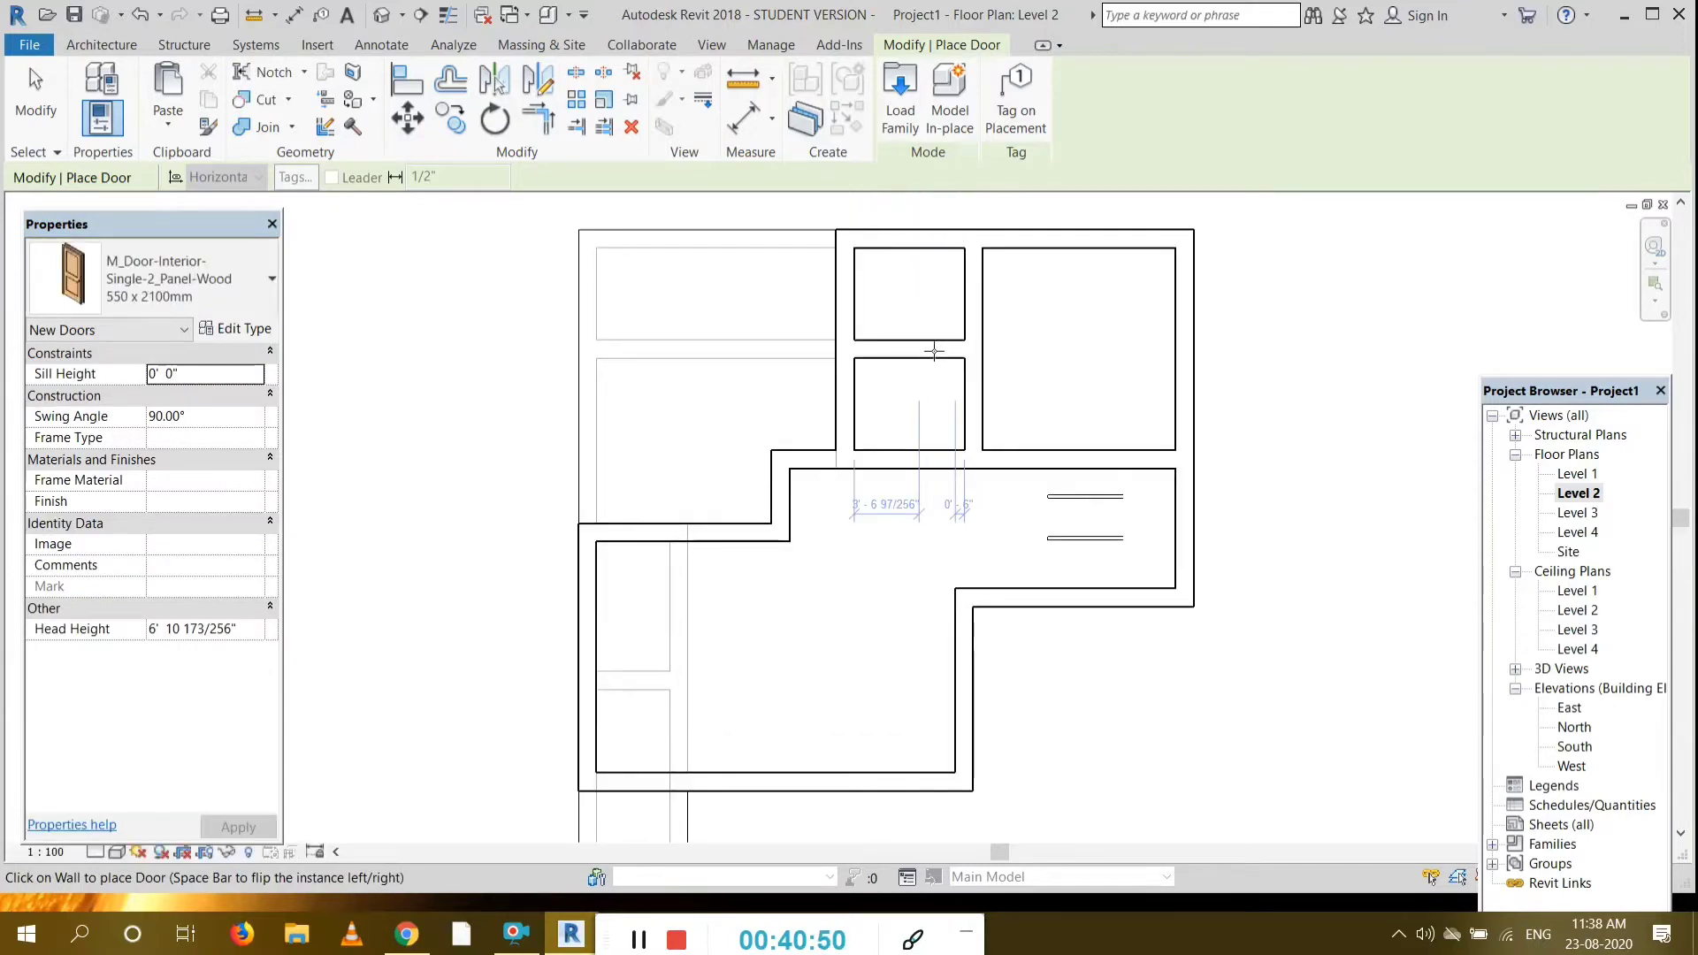
click(932, 349)
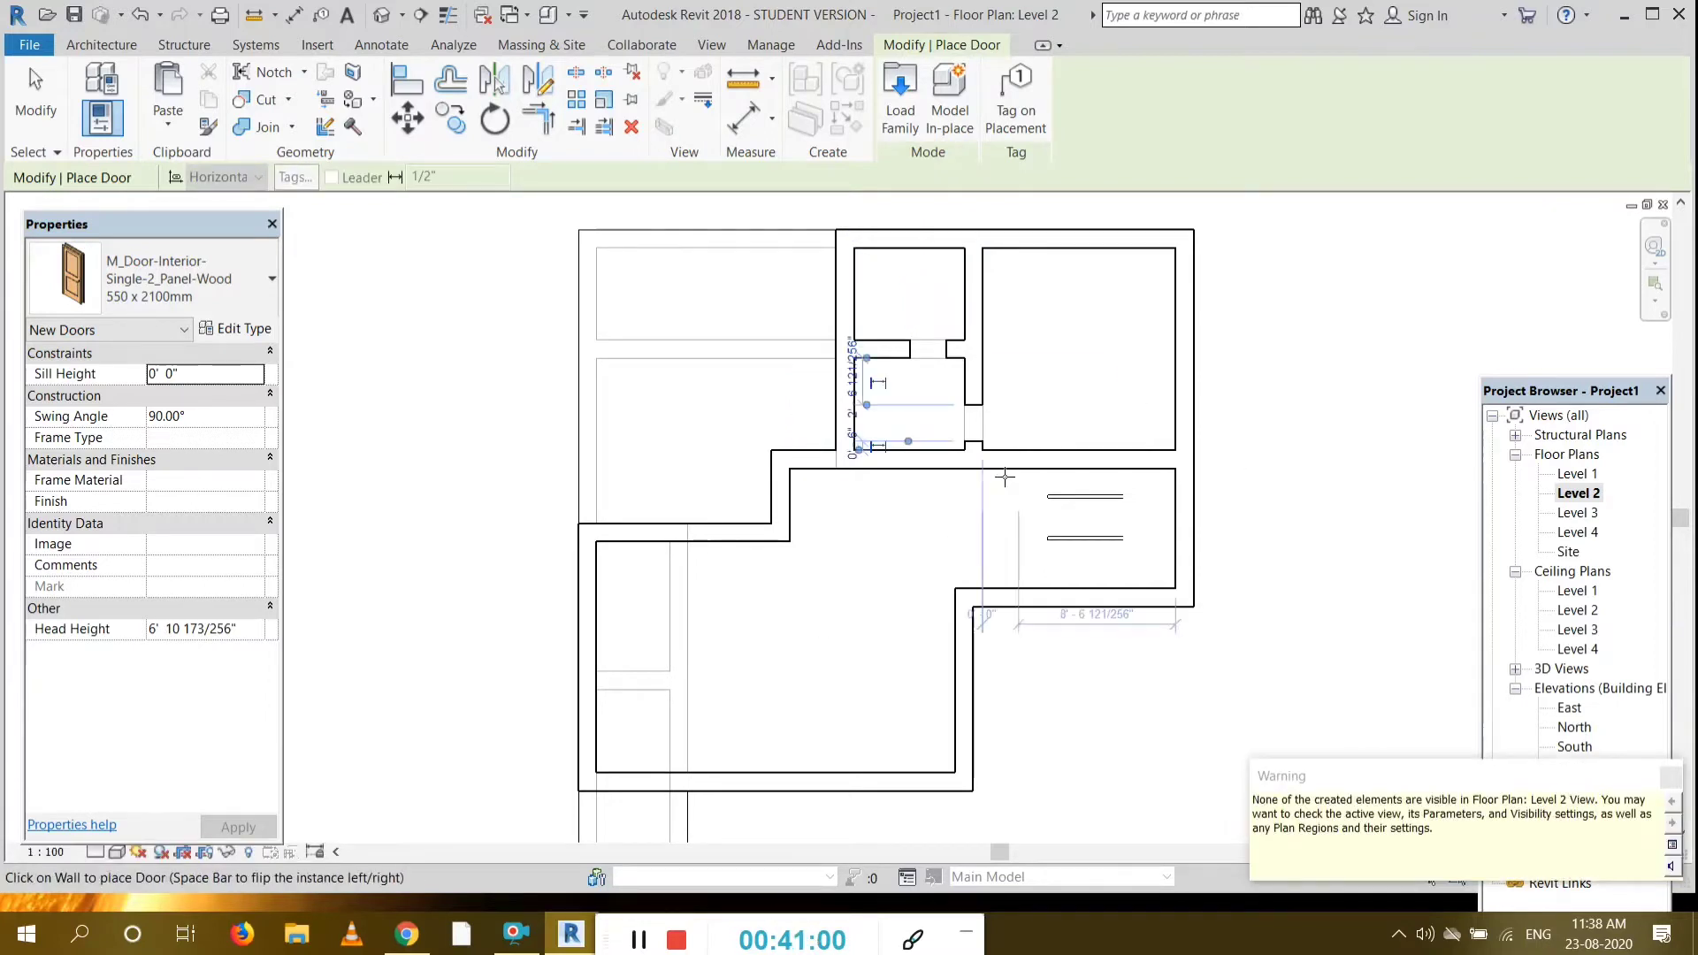
Step: Place an M_Door-Interior-Single-5_Panel_Vert-Wood 850 x 2400mm door in the large upper room's south wall, near its west corner
click(235, 301)
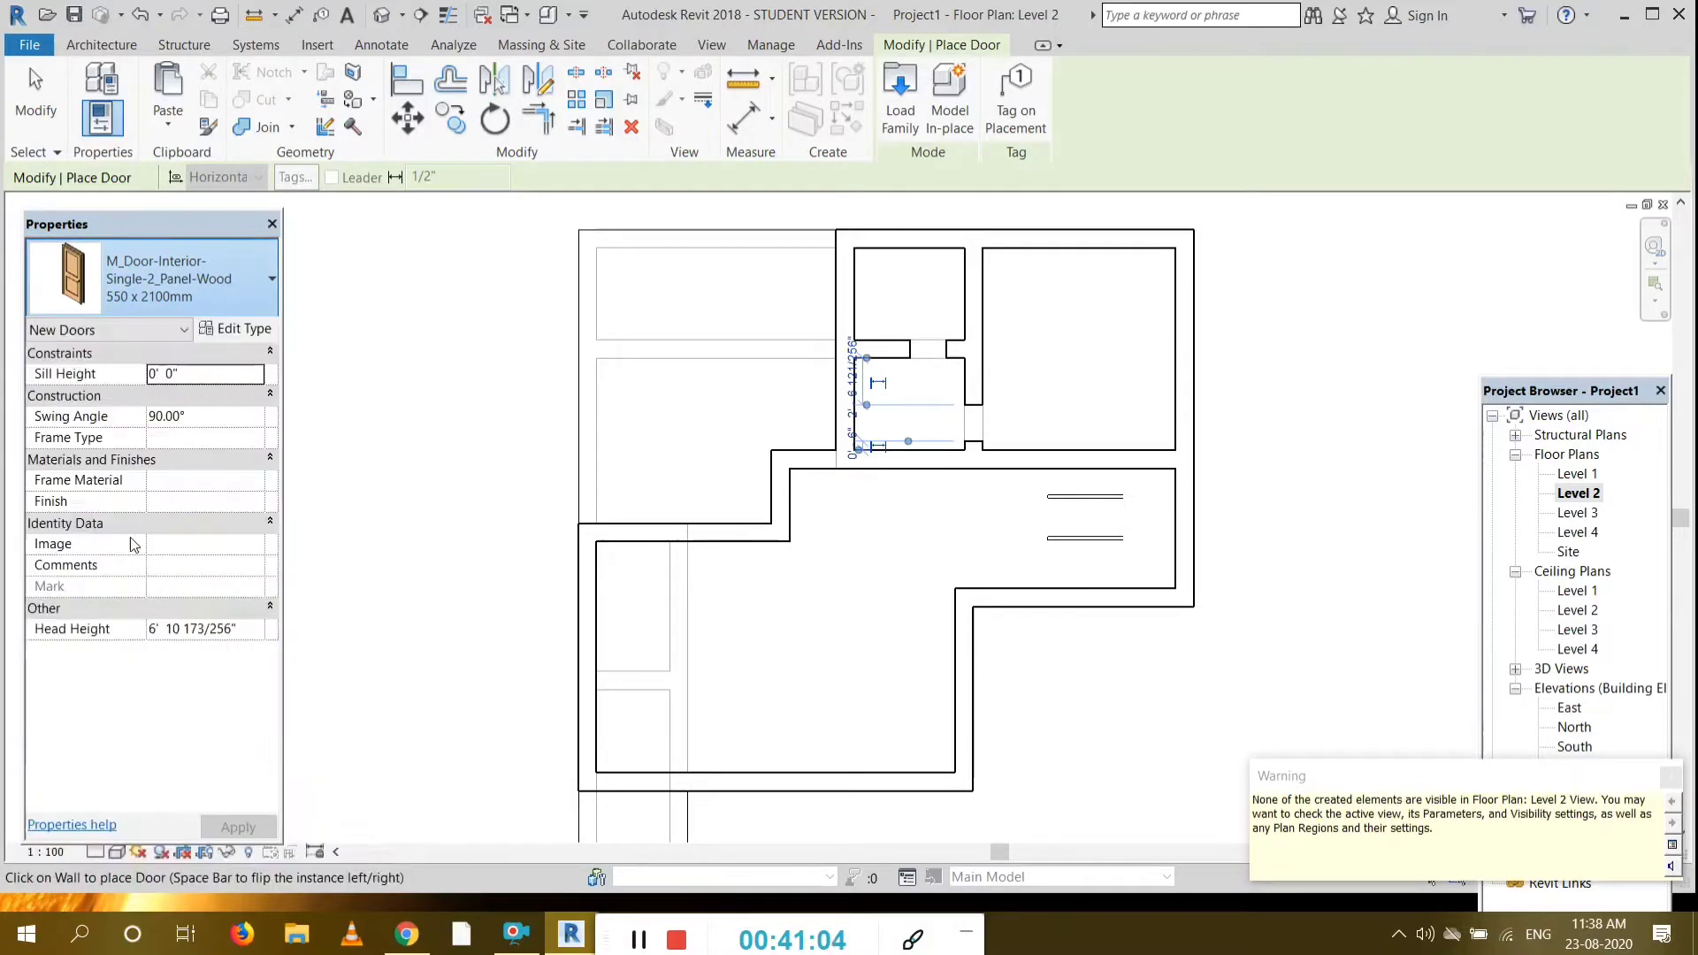
click(115, 538)
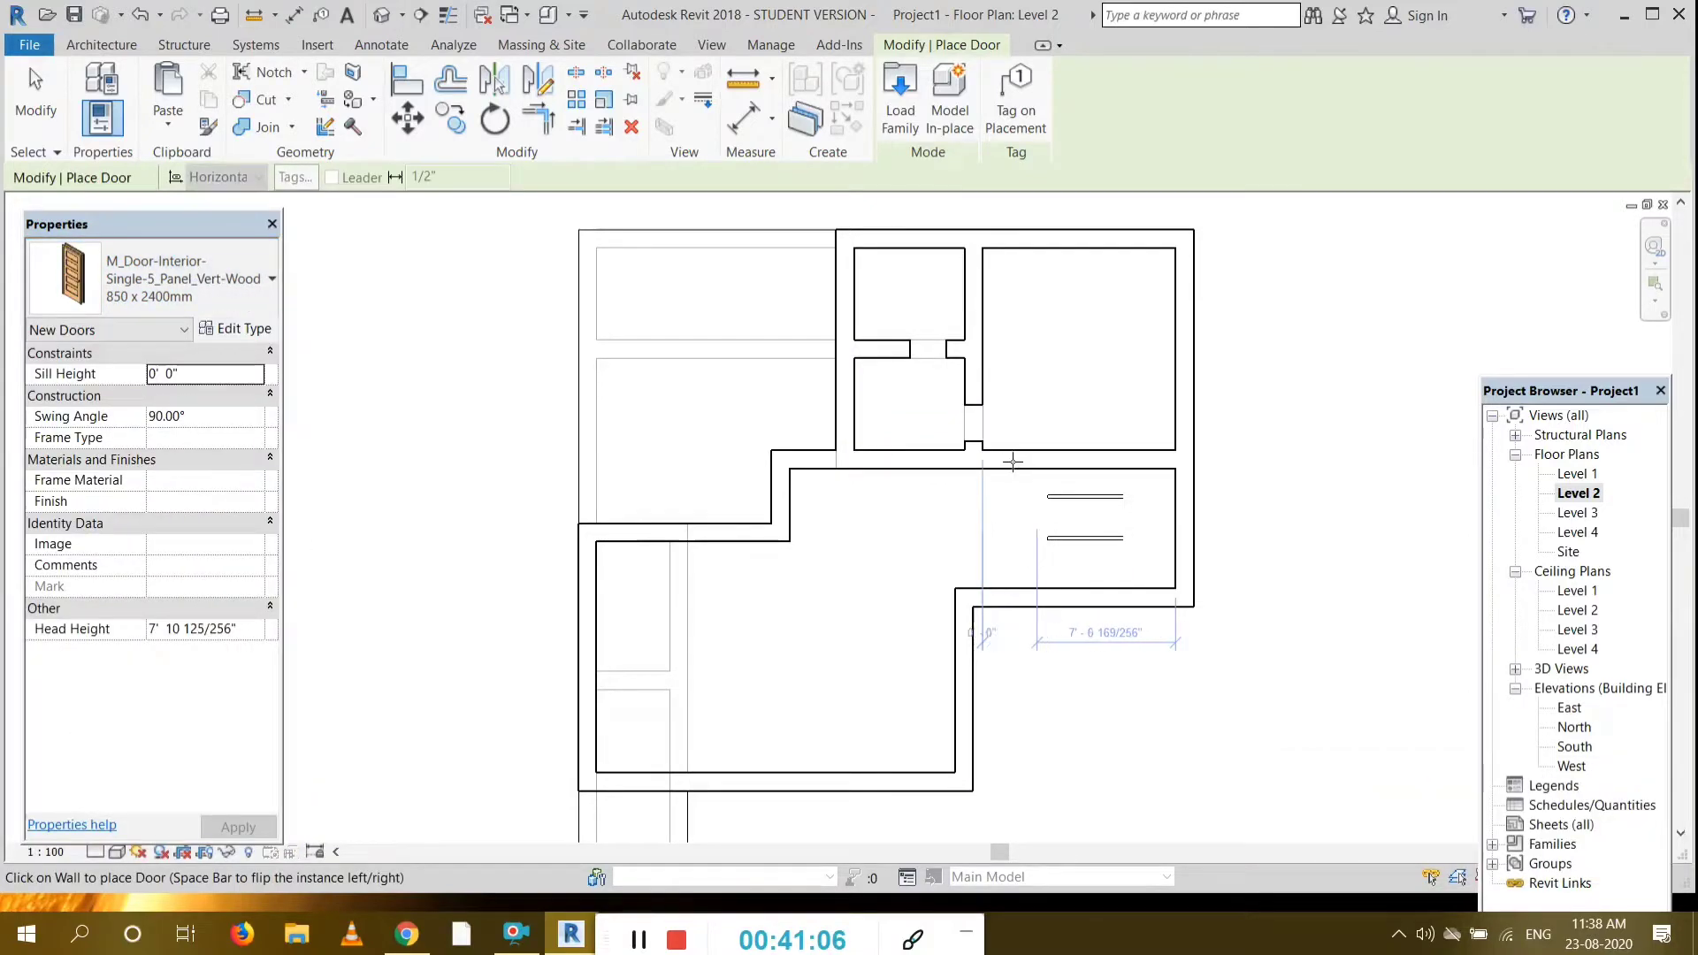
click(1005, 456)
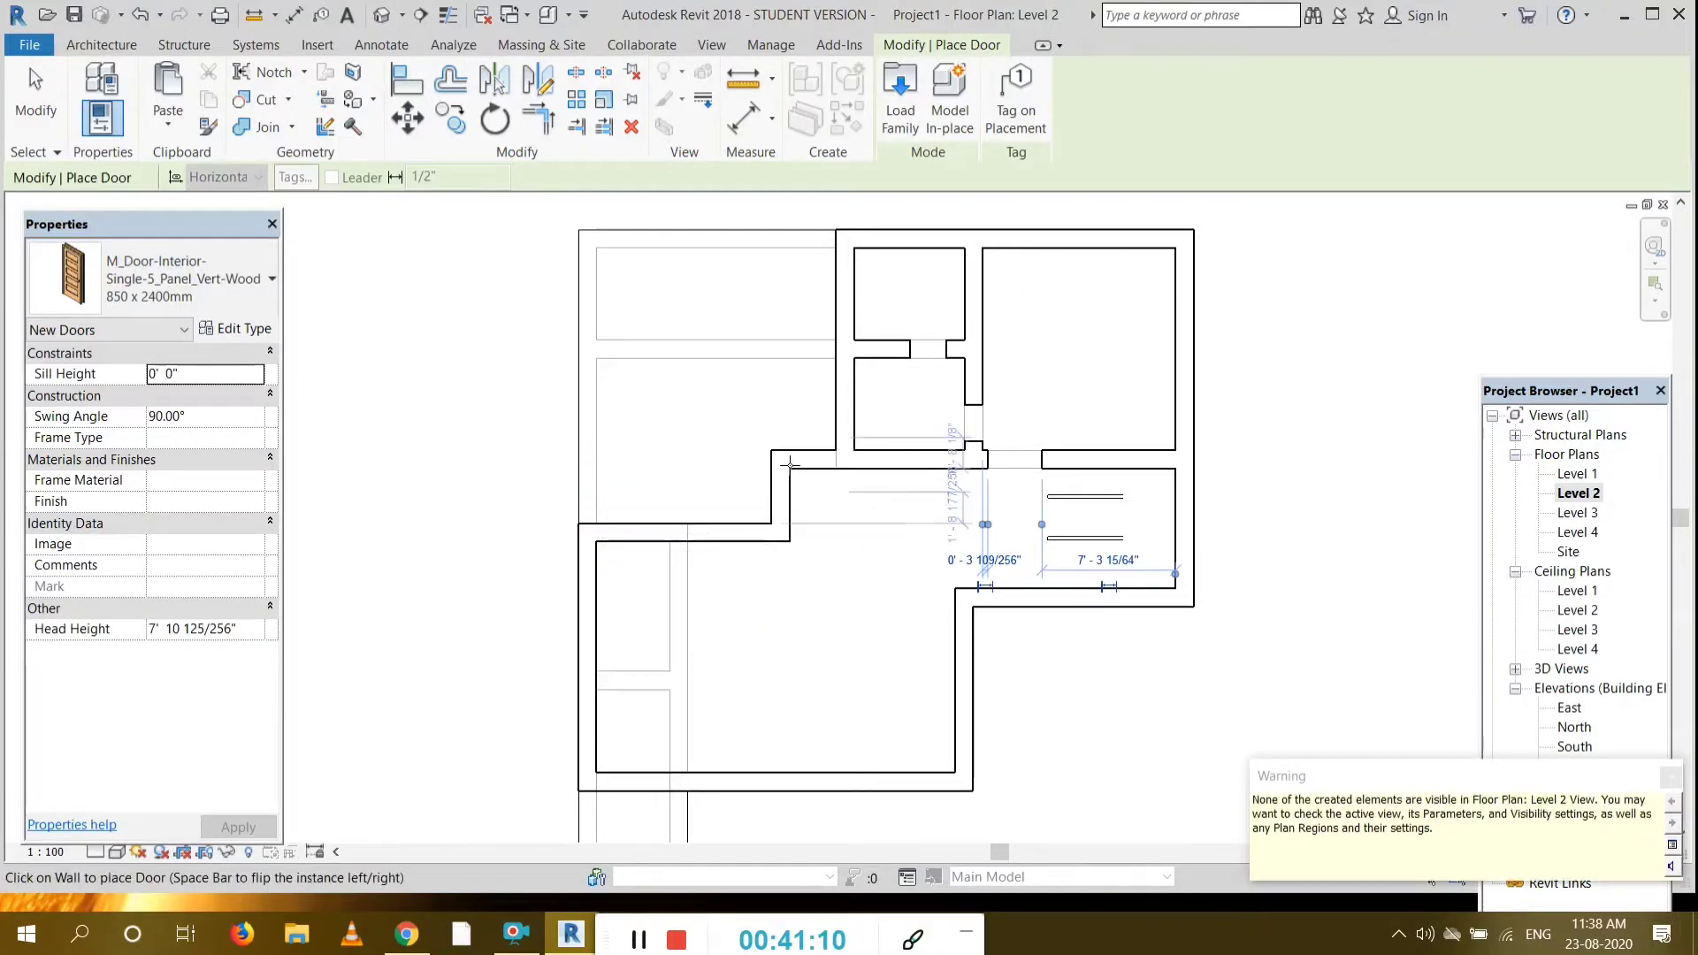
Step: Try to place a 550 x 2100mm two-panel door in the short horizontal wall beside the jog, west of the small rooms
click(196, 284)
click(133, 481)
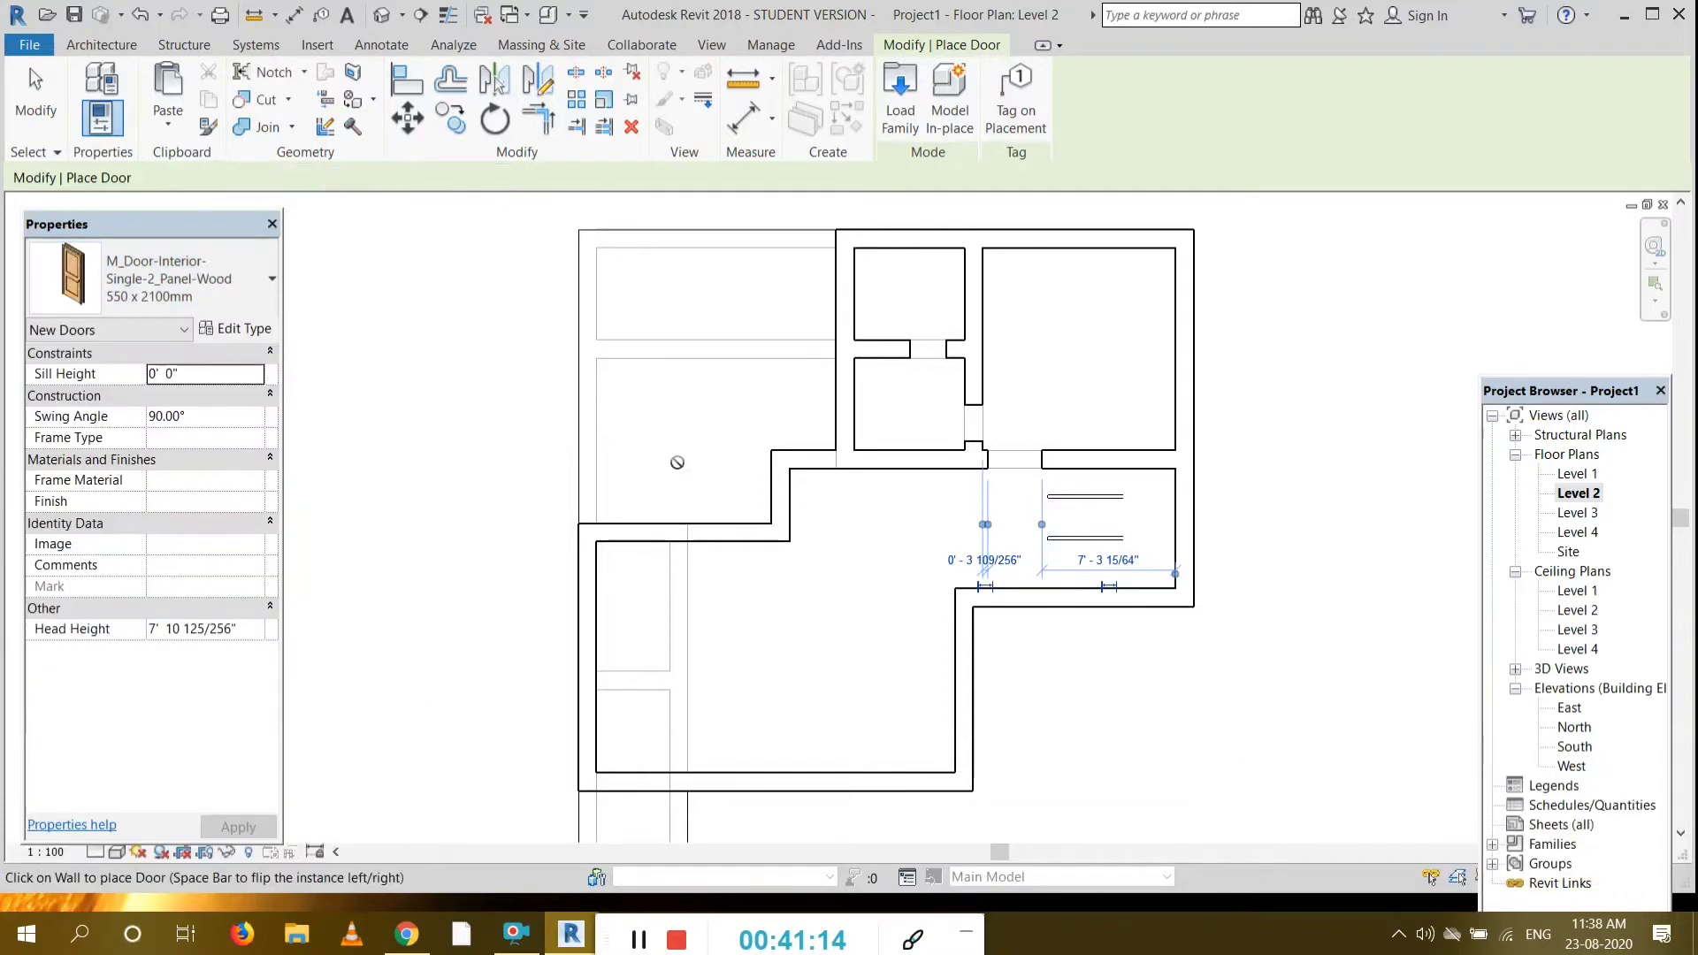
click(805, 459)
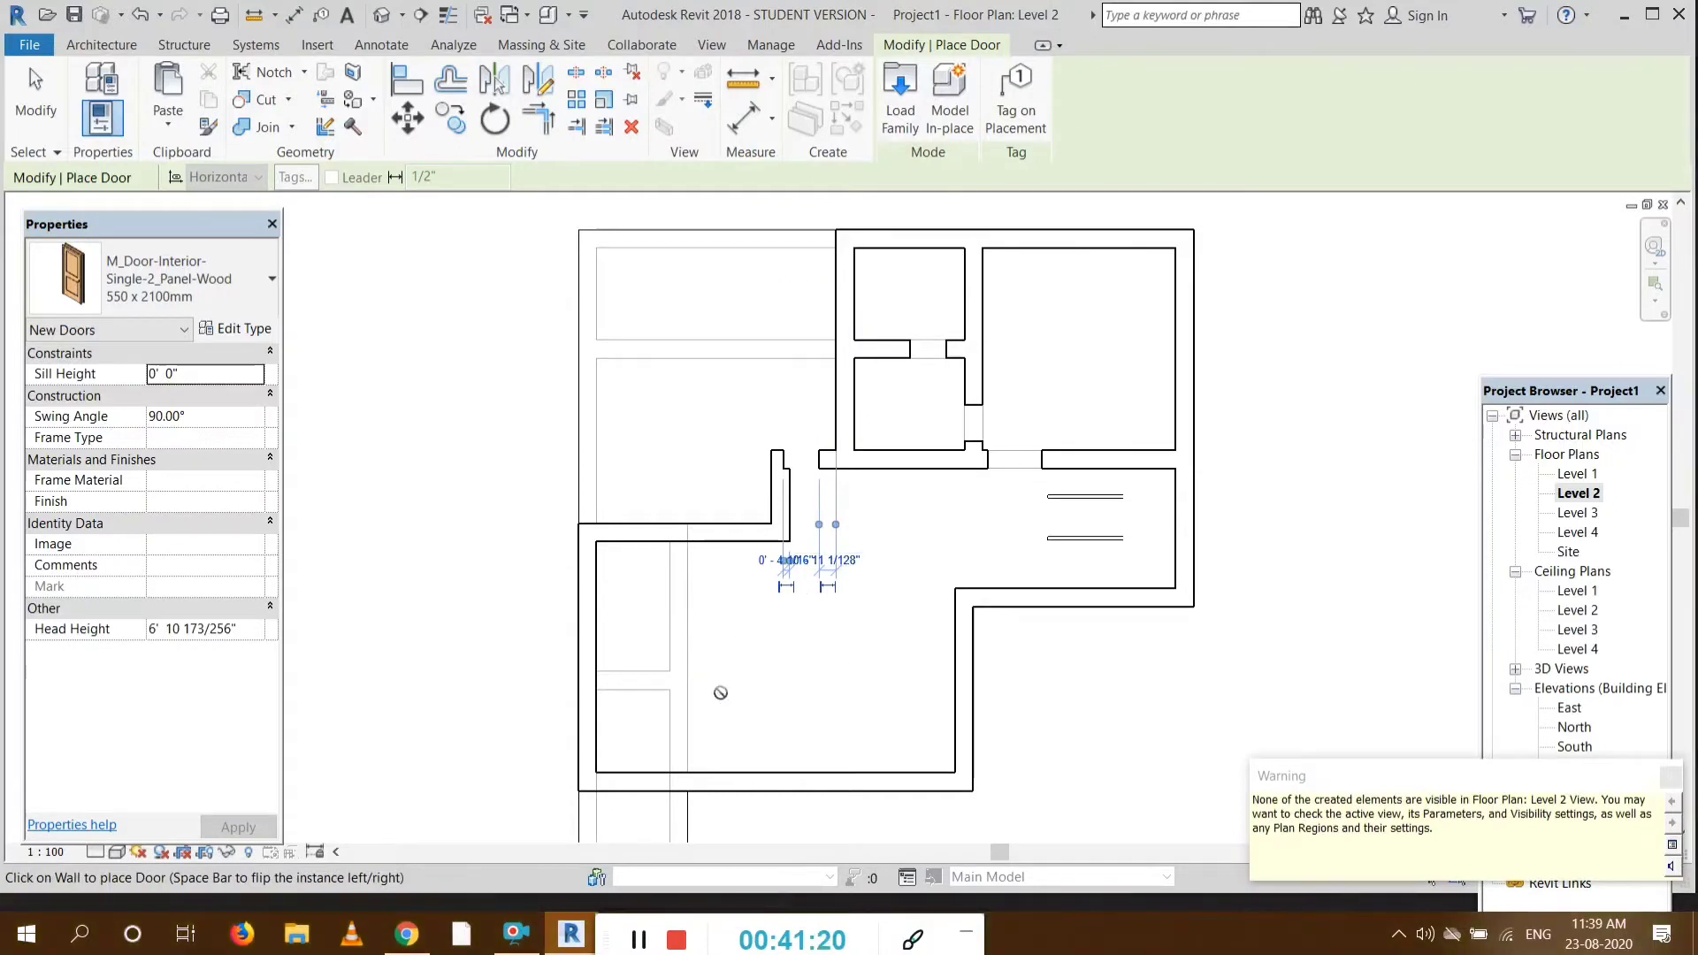
key(Escape)
key(Escape)
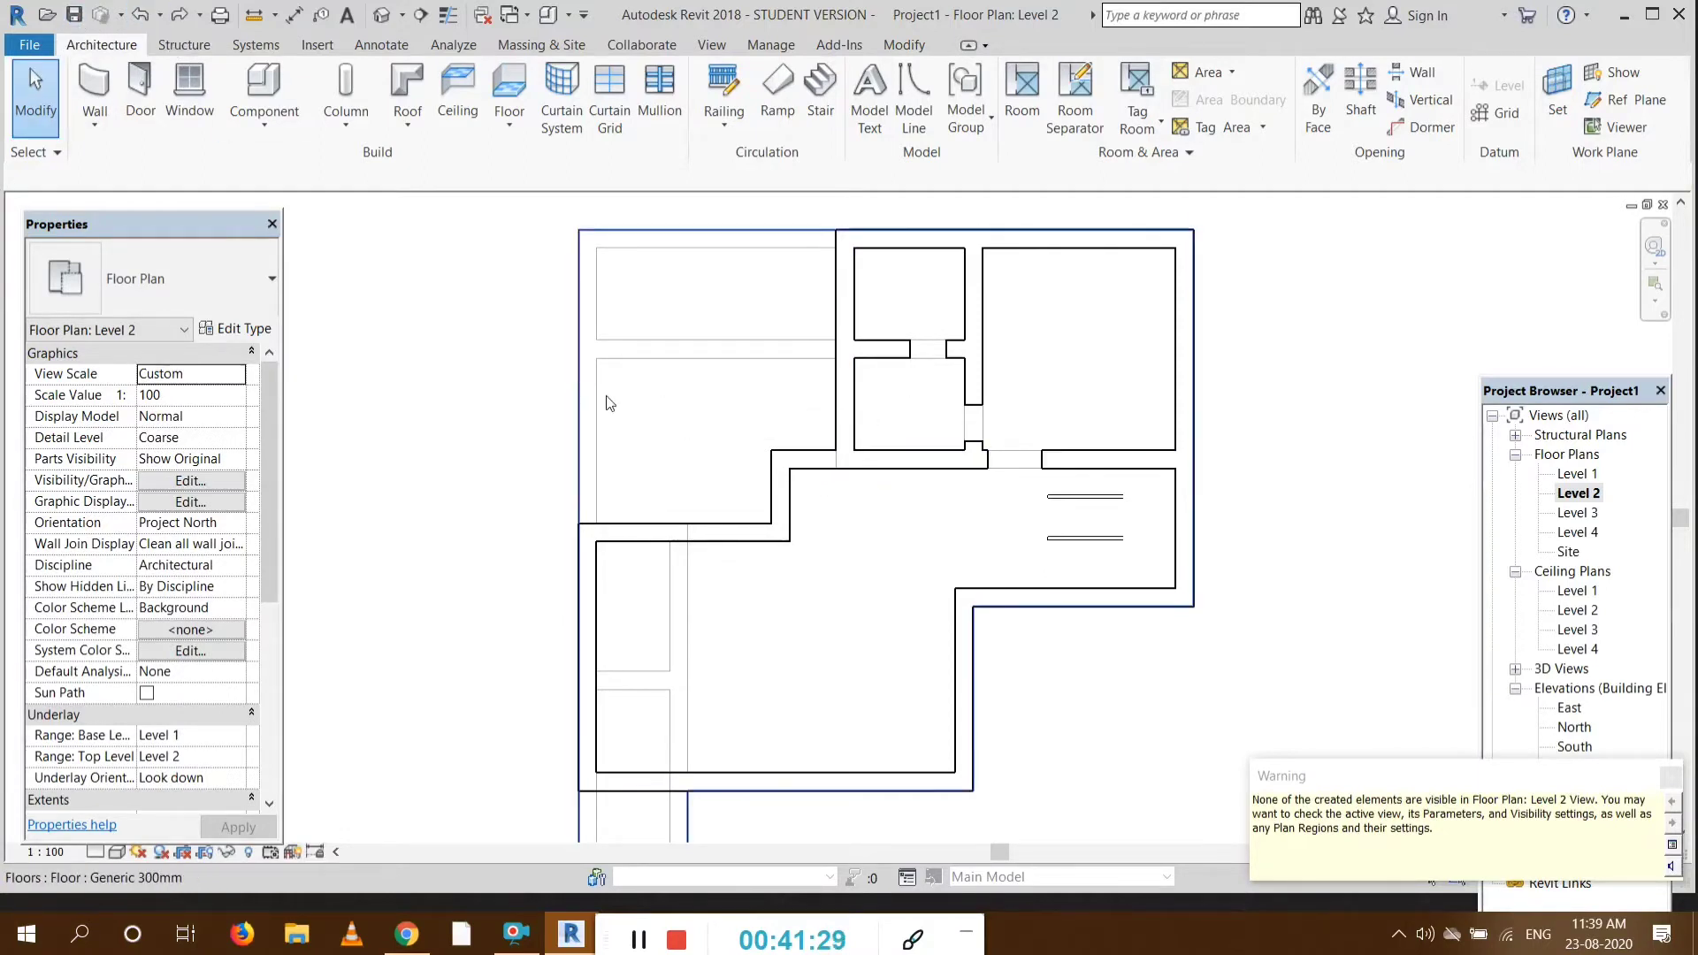
Step: Move the short vertical jog wall west until it is about 4' 6" from the small rooms' outer wall
click(782, 497)
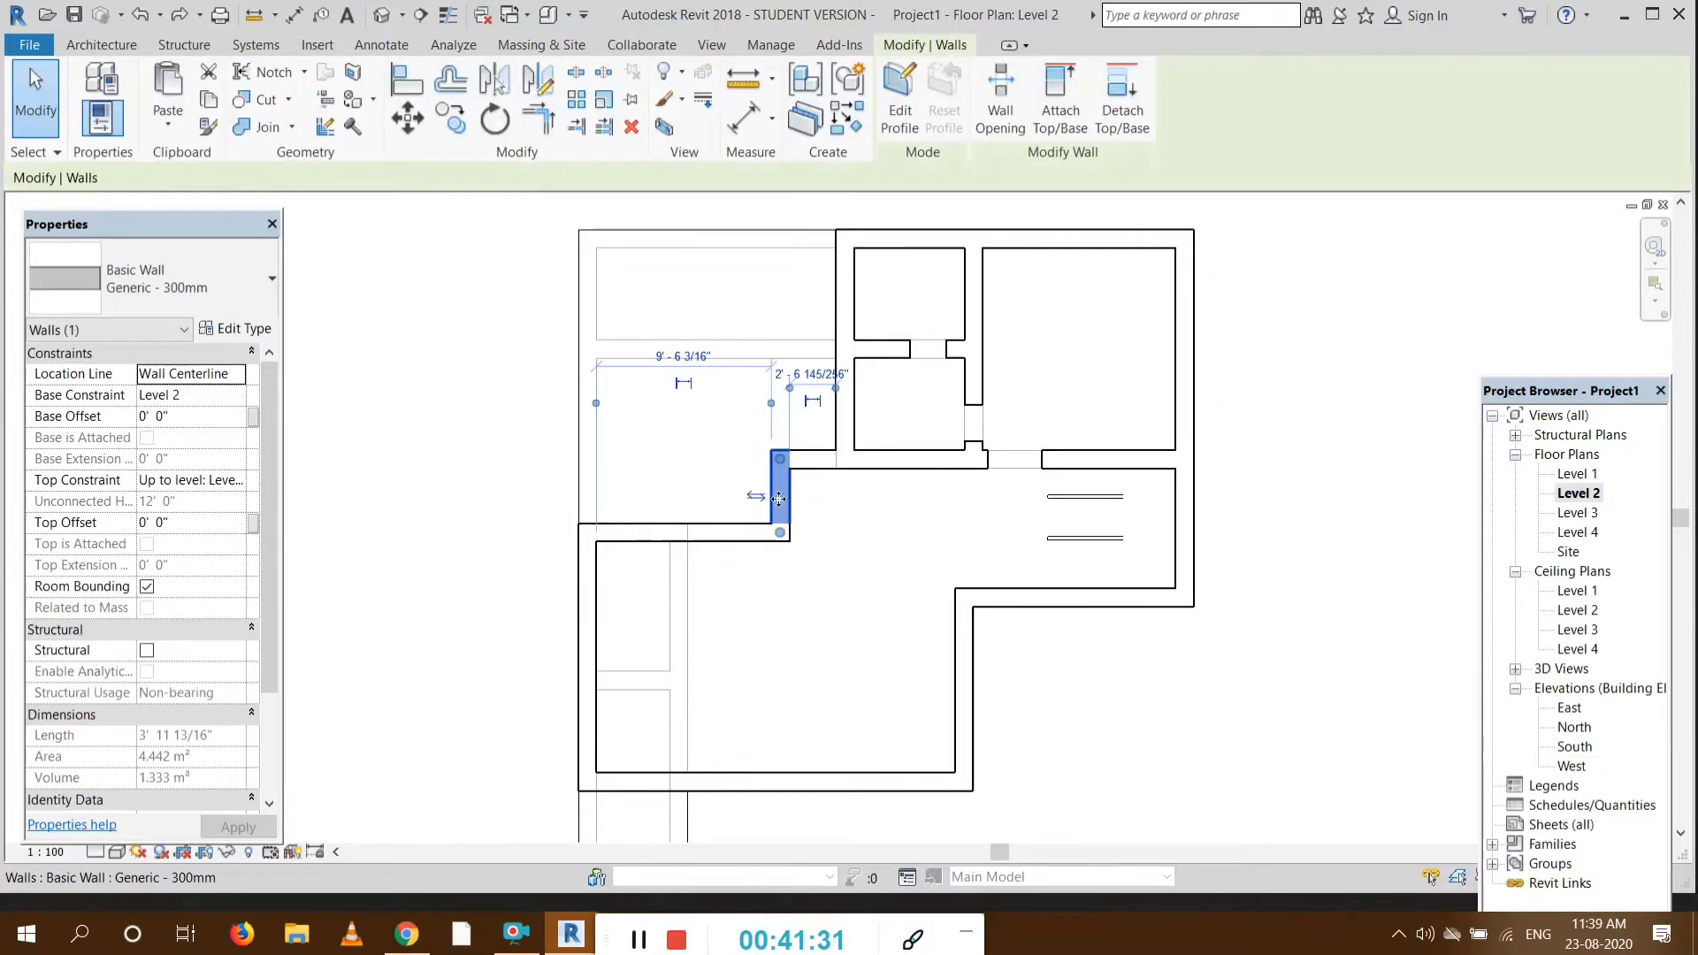
drag(764, 496, 748, 497)
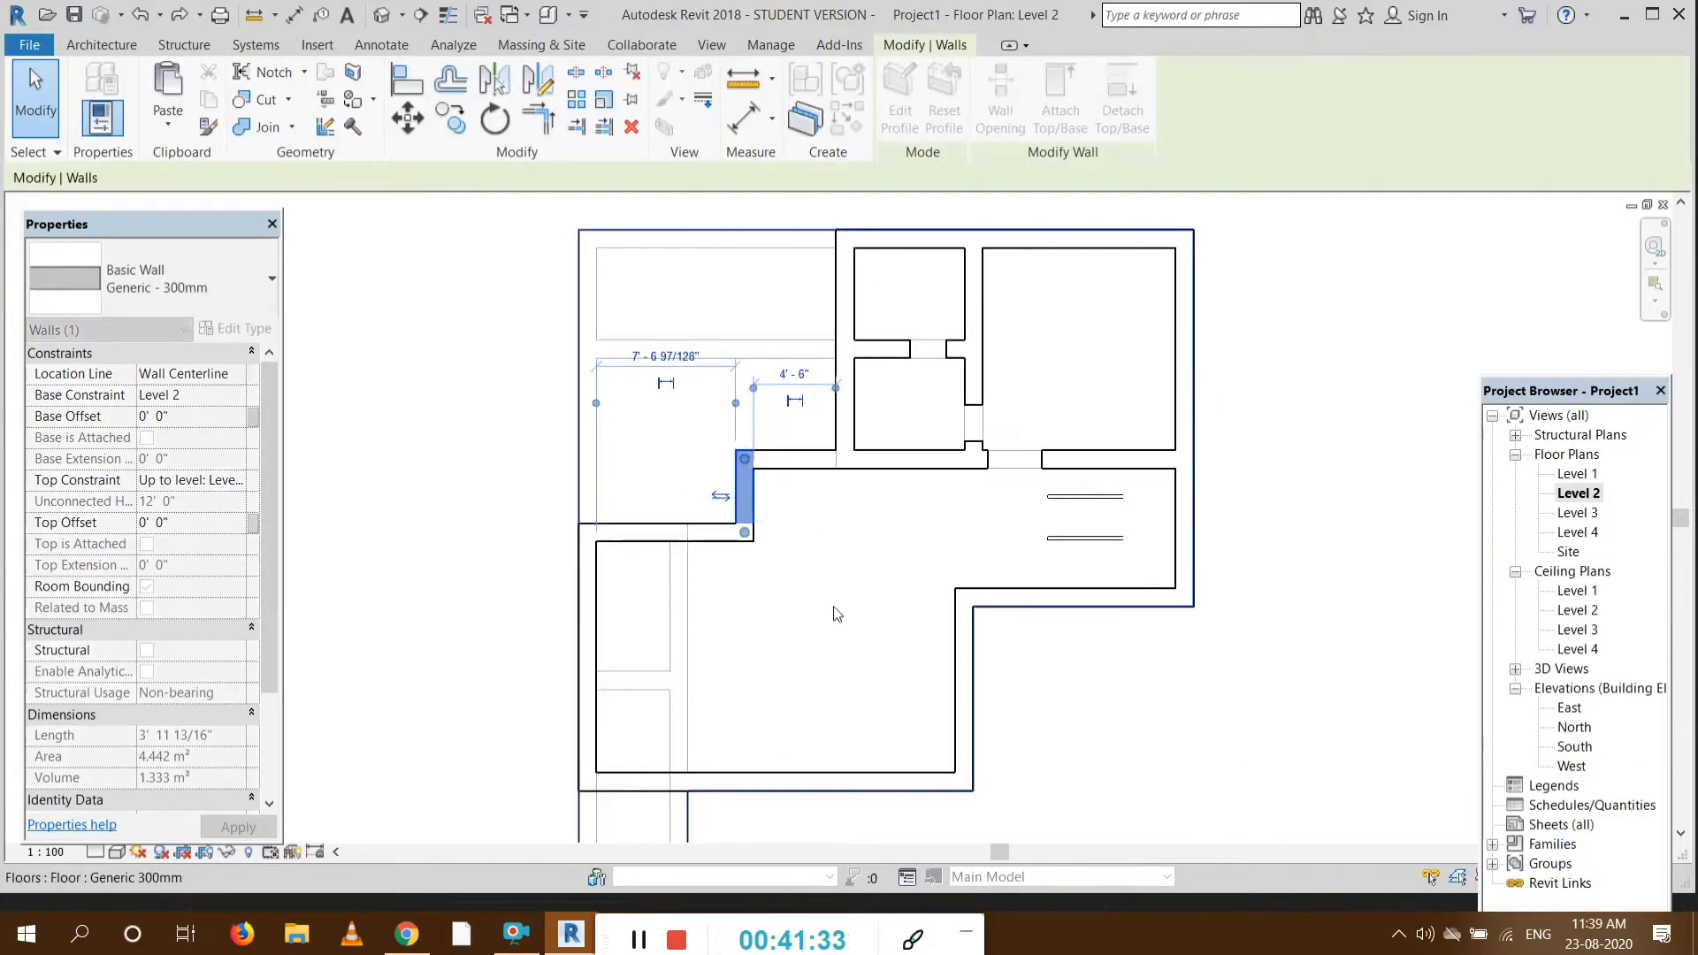
click(676, 578)
click(360, 425)
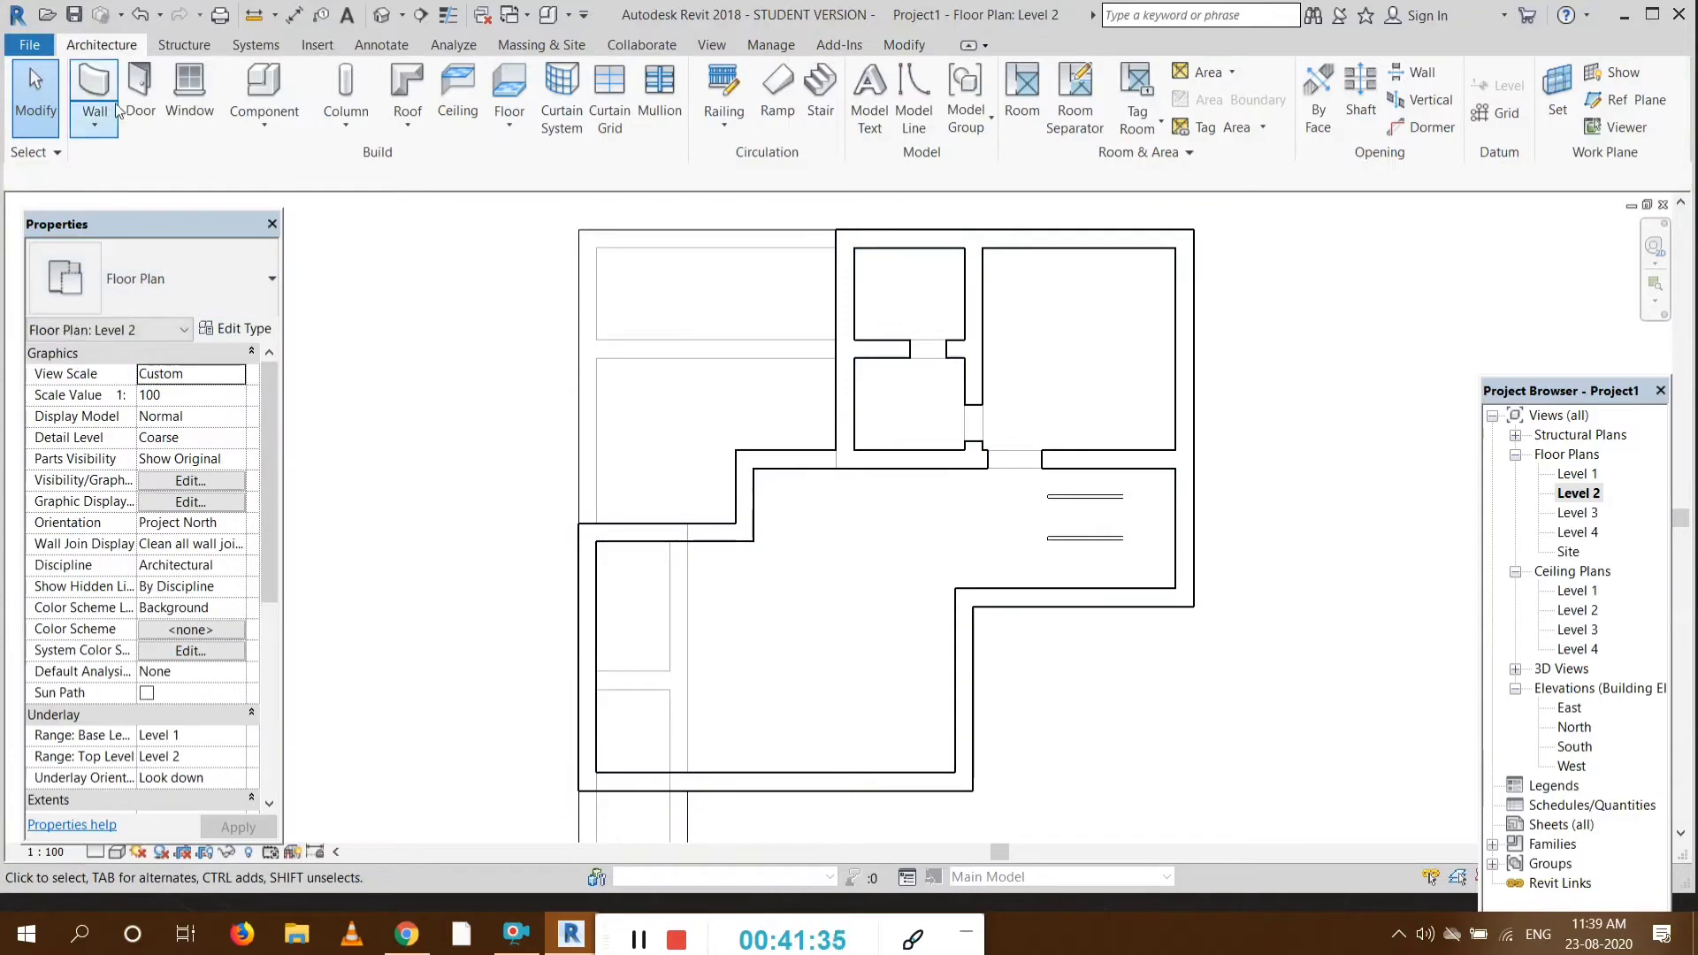
Step: Place an M_Door-Interior-Single-5_Panel_Vert-Wood 850 x 2400mm door centred in the short horizontal wall beside the moved jog wall
click(129, 82)
click(213, 274)
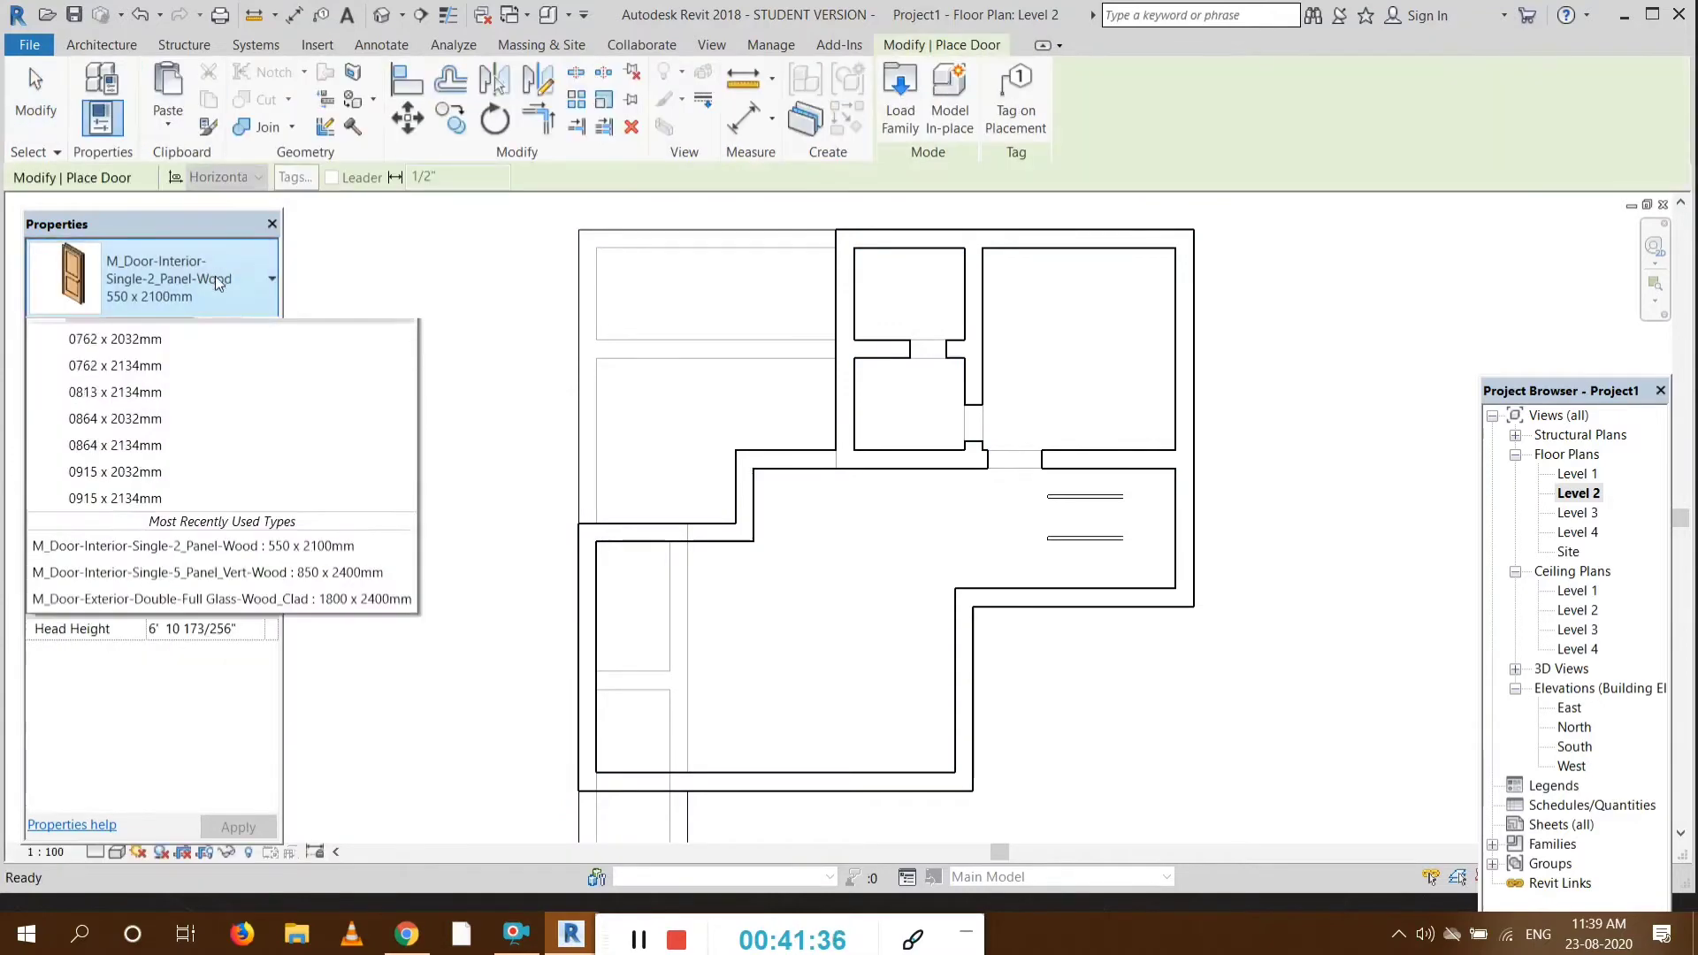
click(145, 540)
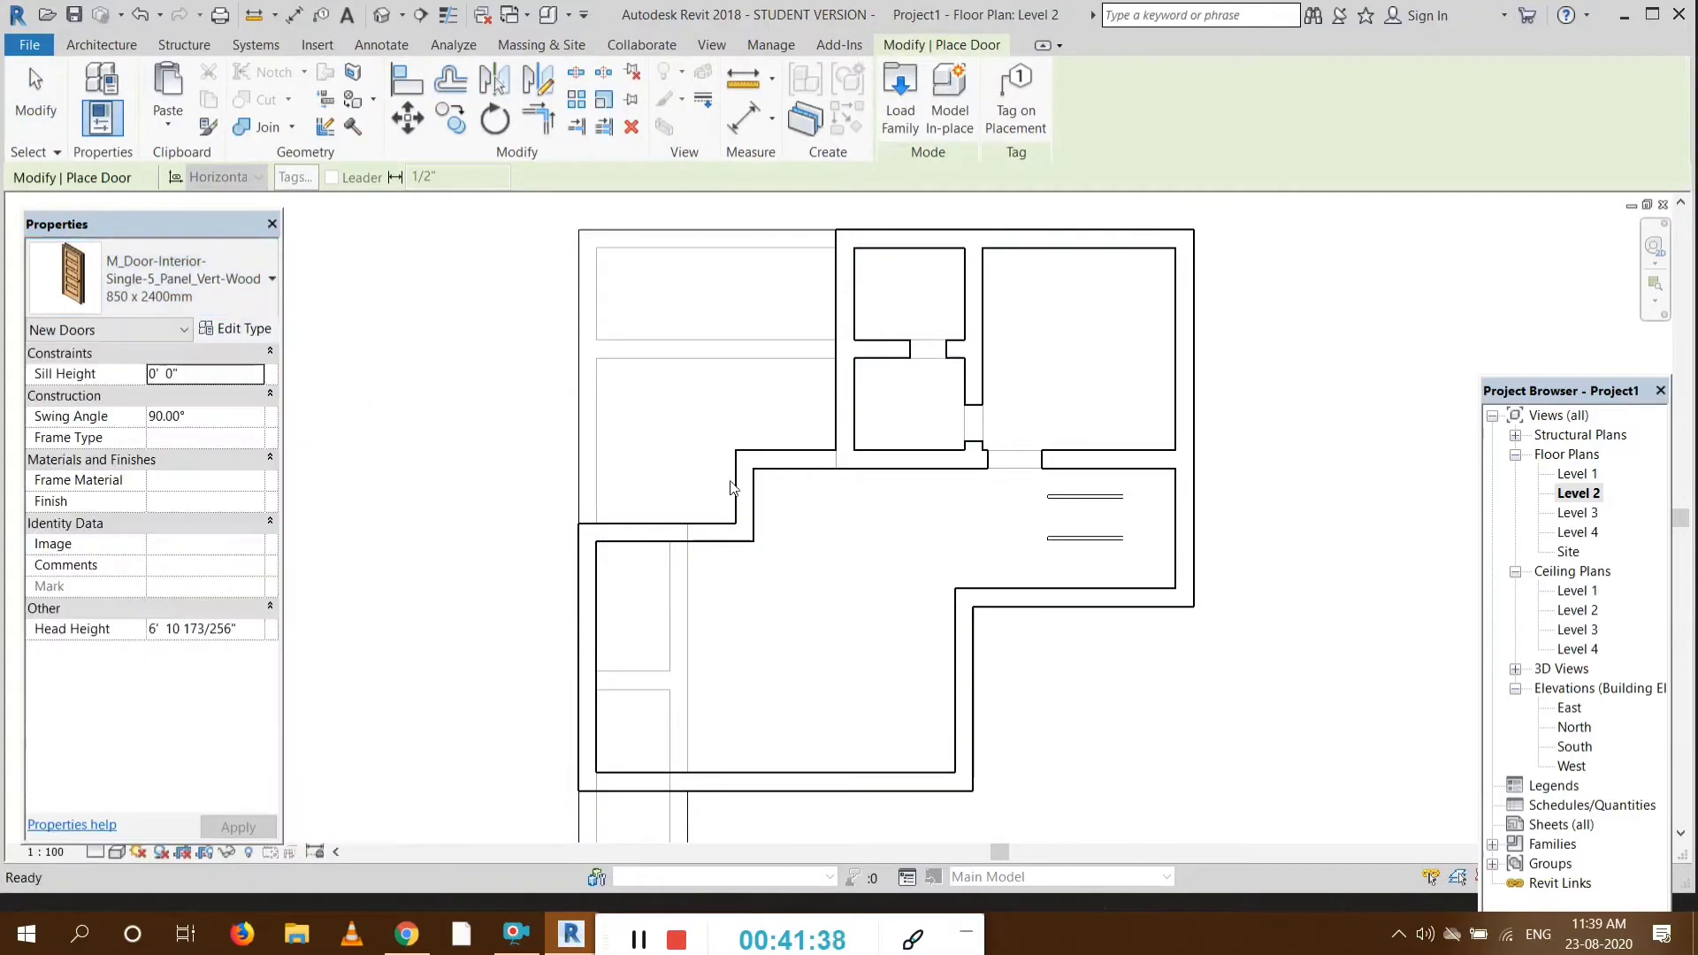
click(794, 469)
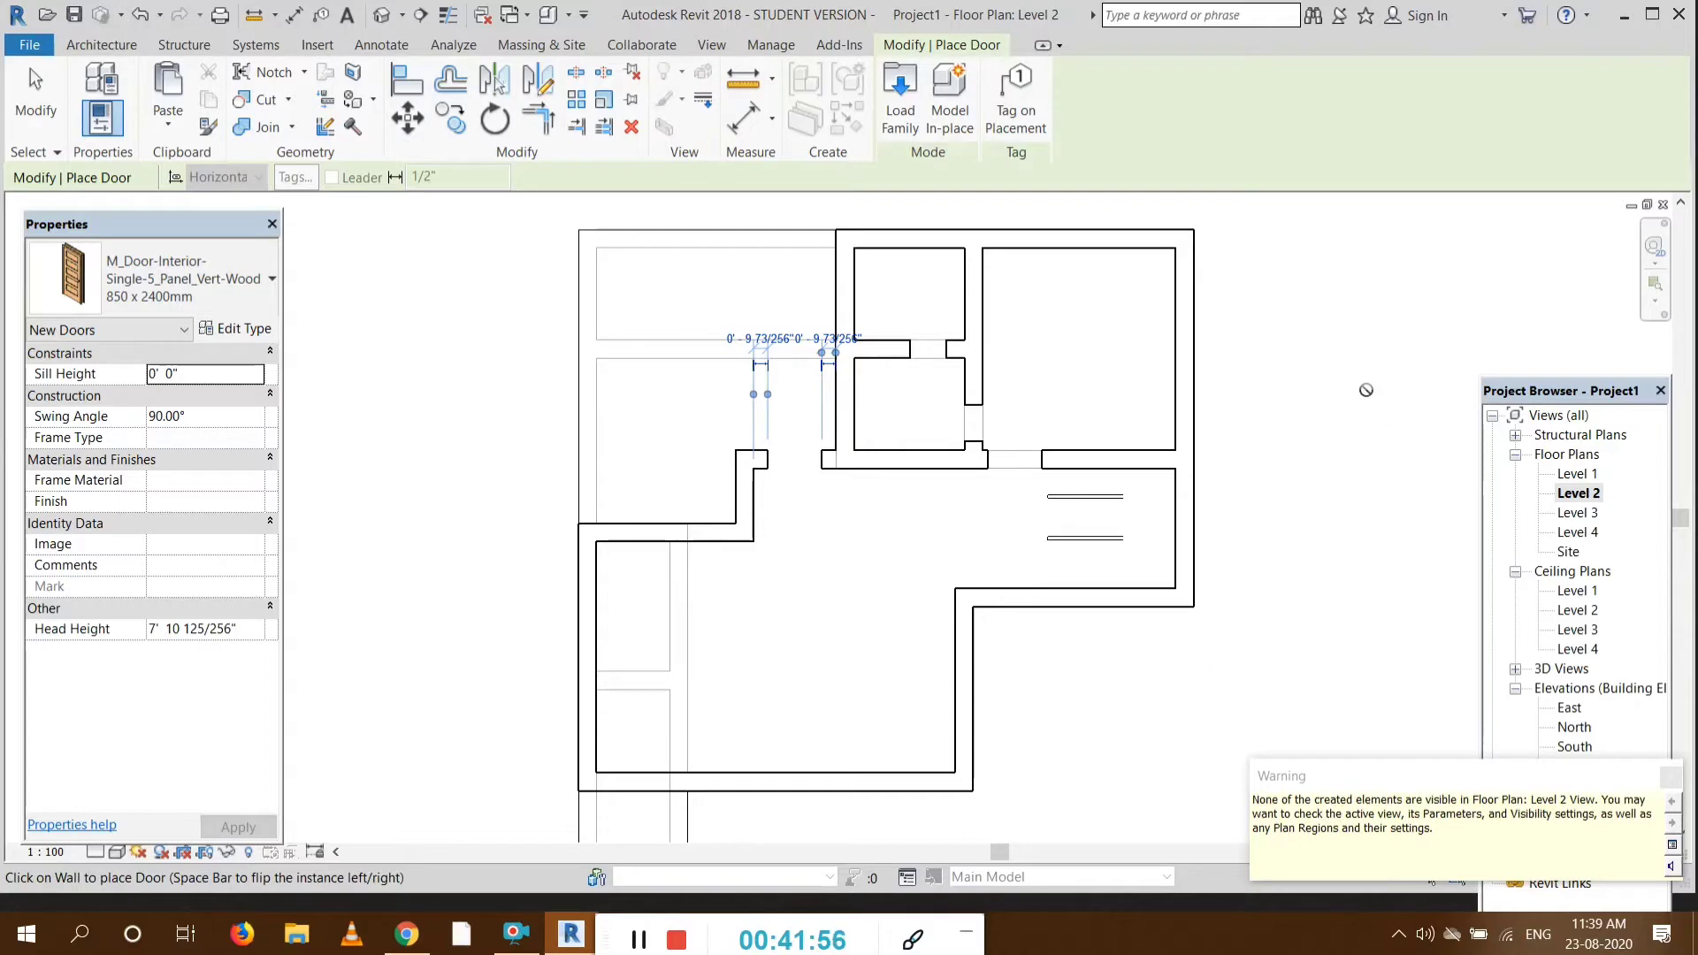
key(Escape)
key(Escape)
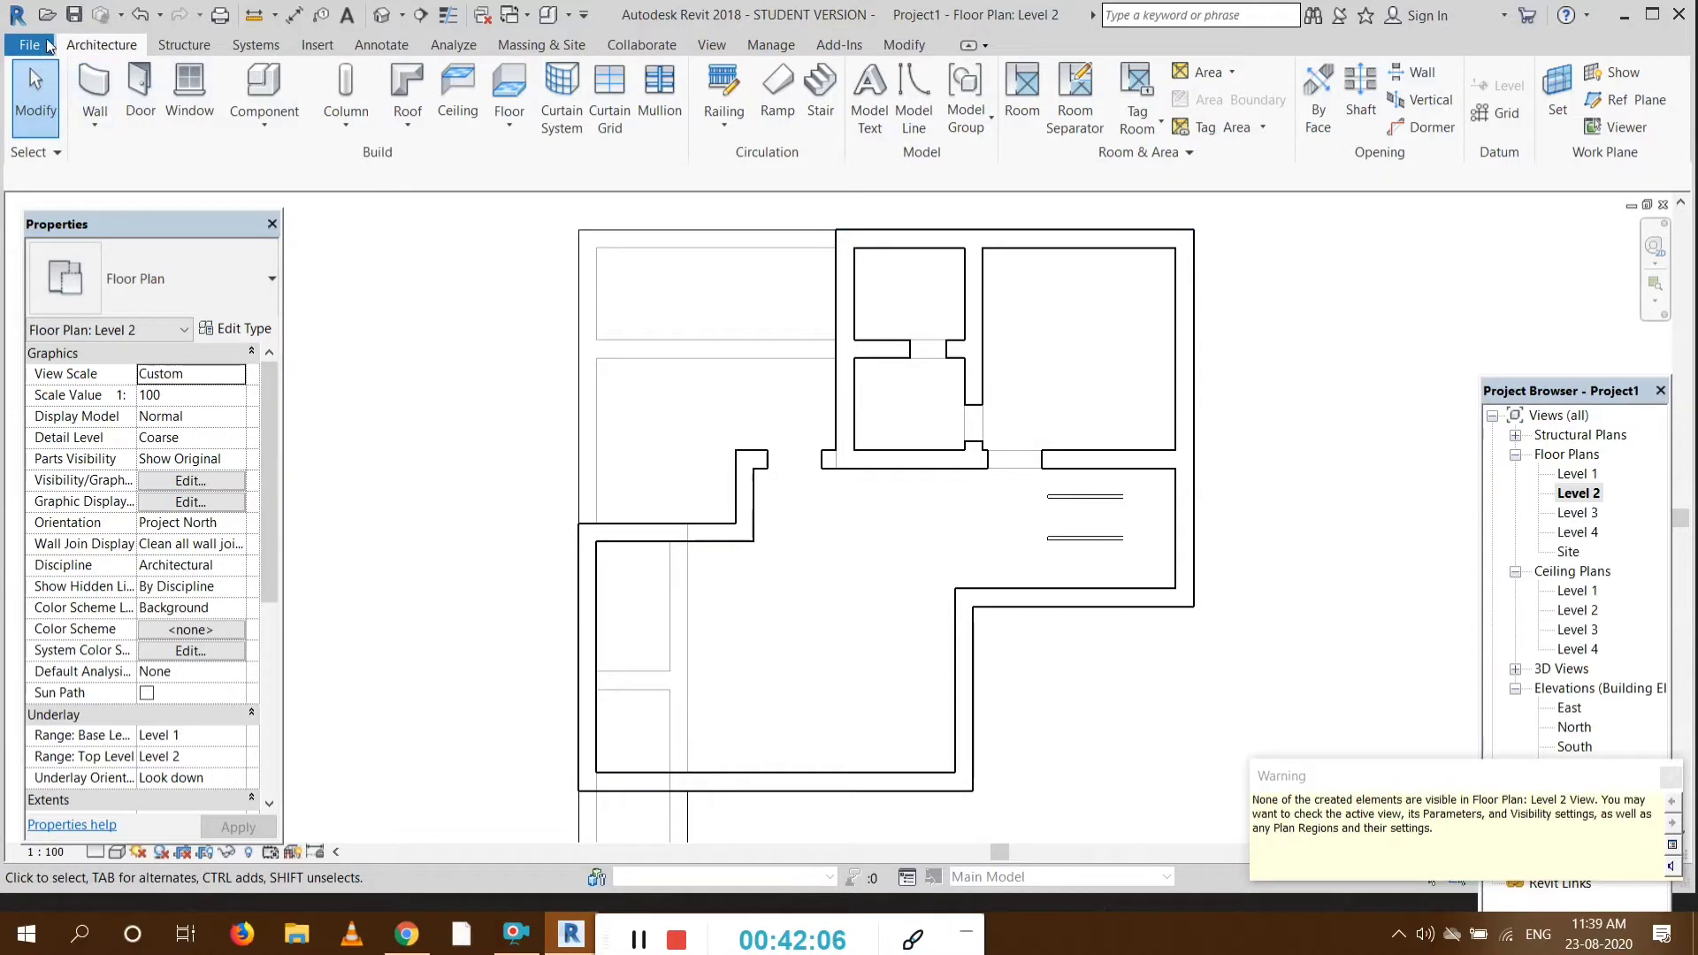
Step: Draw a Generic - 300mm partition wall about 13' long from the jog corner straight down to the south exterior wall
click(95, 93)
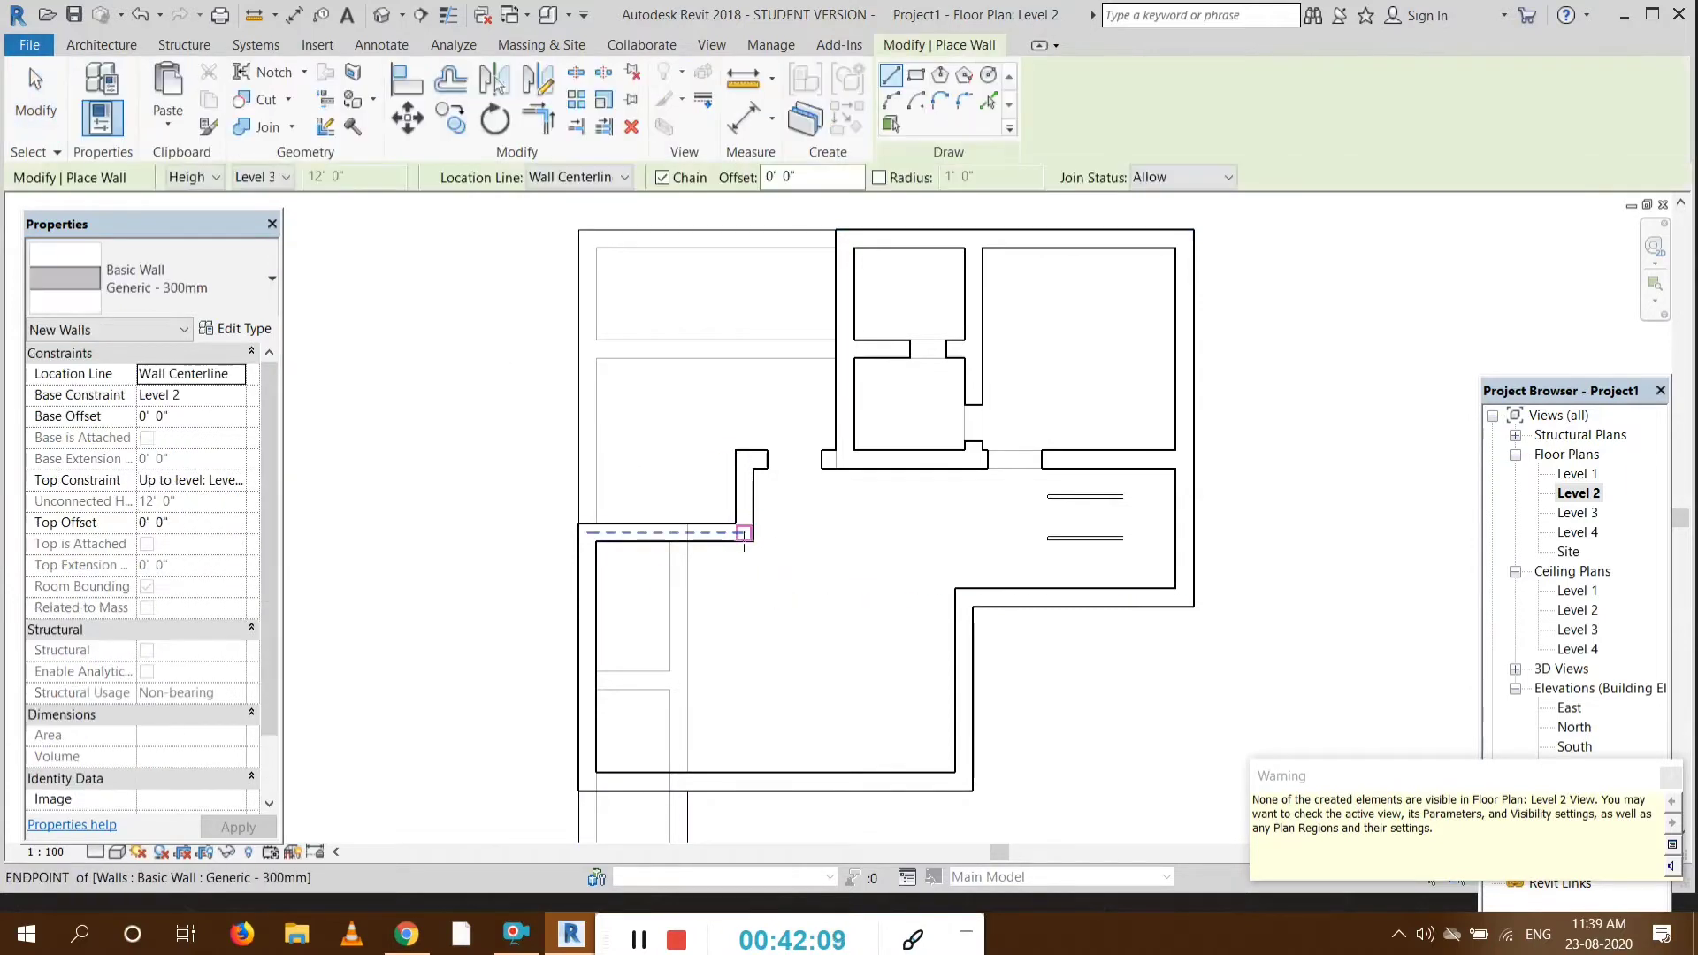
click(743, 533)
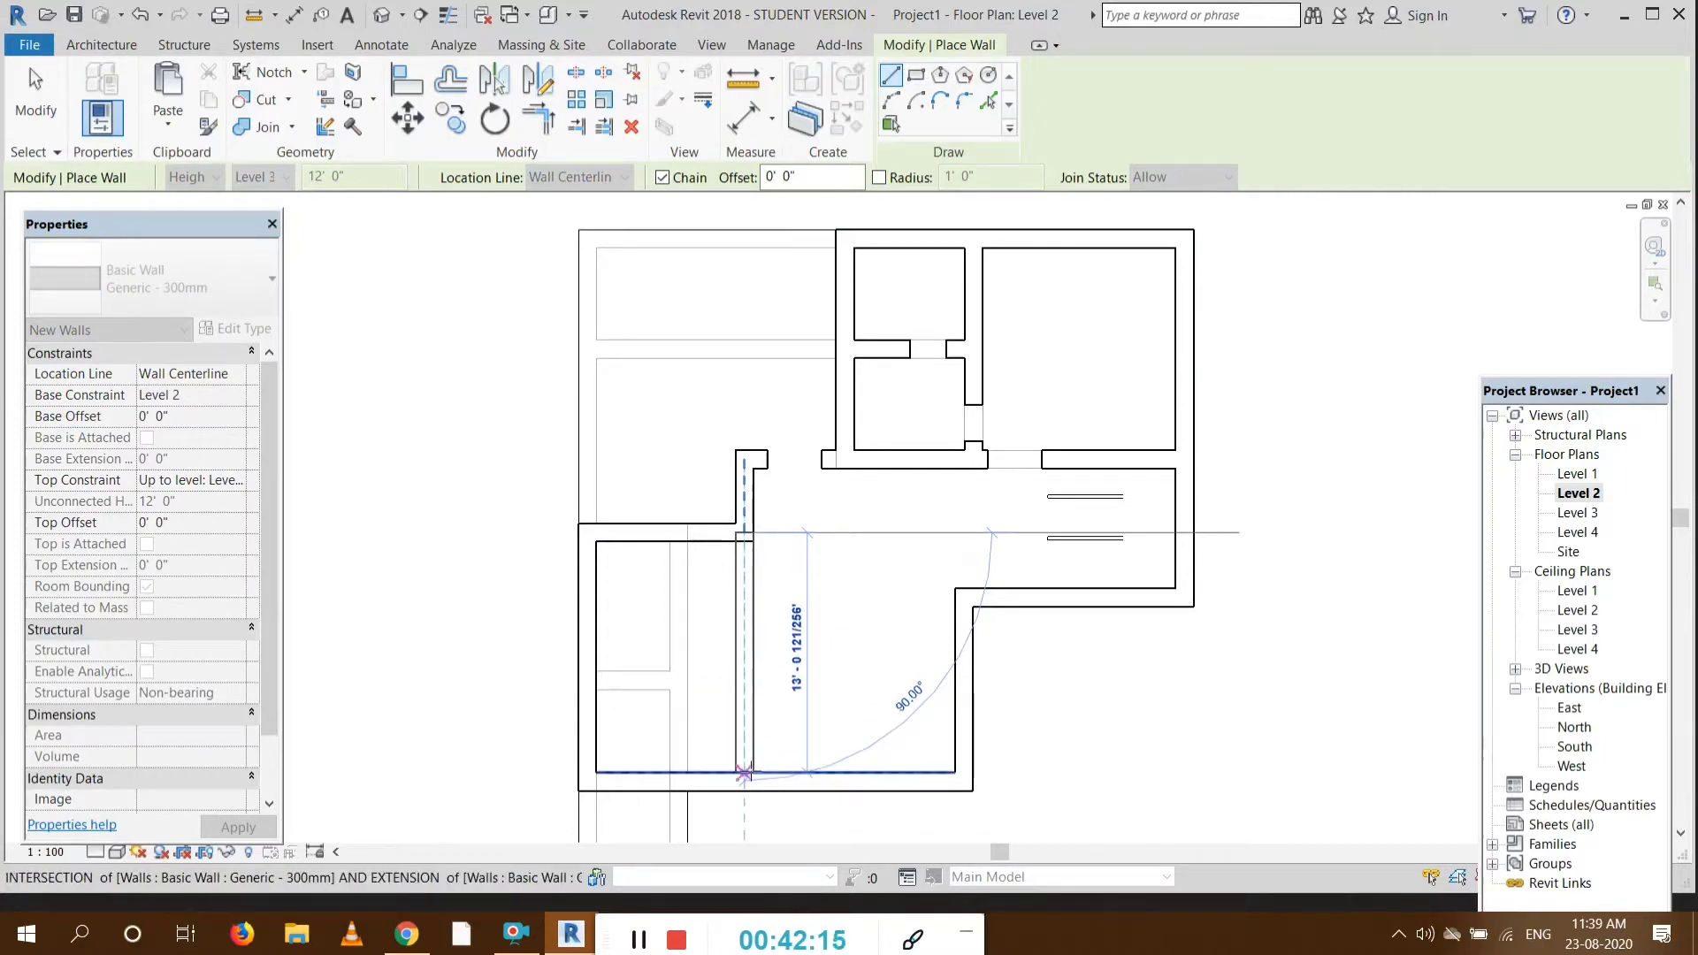
click(744, 774)
key(Escape)
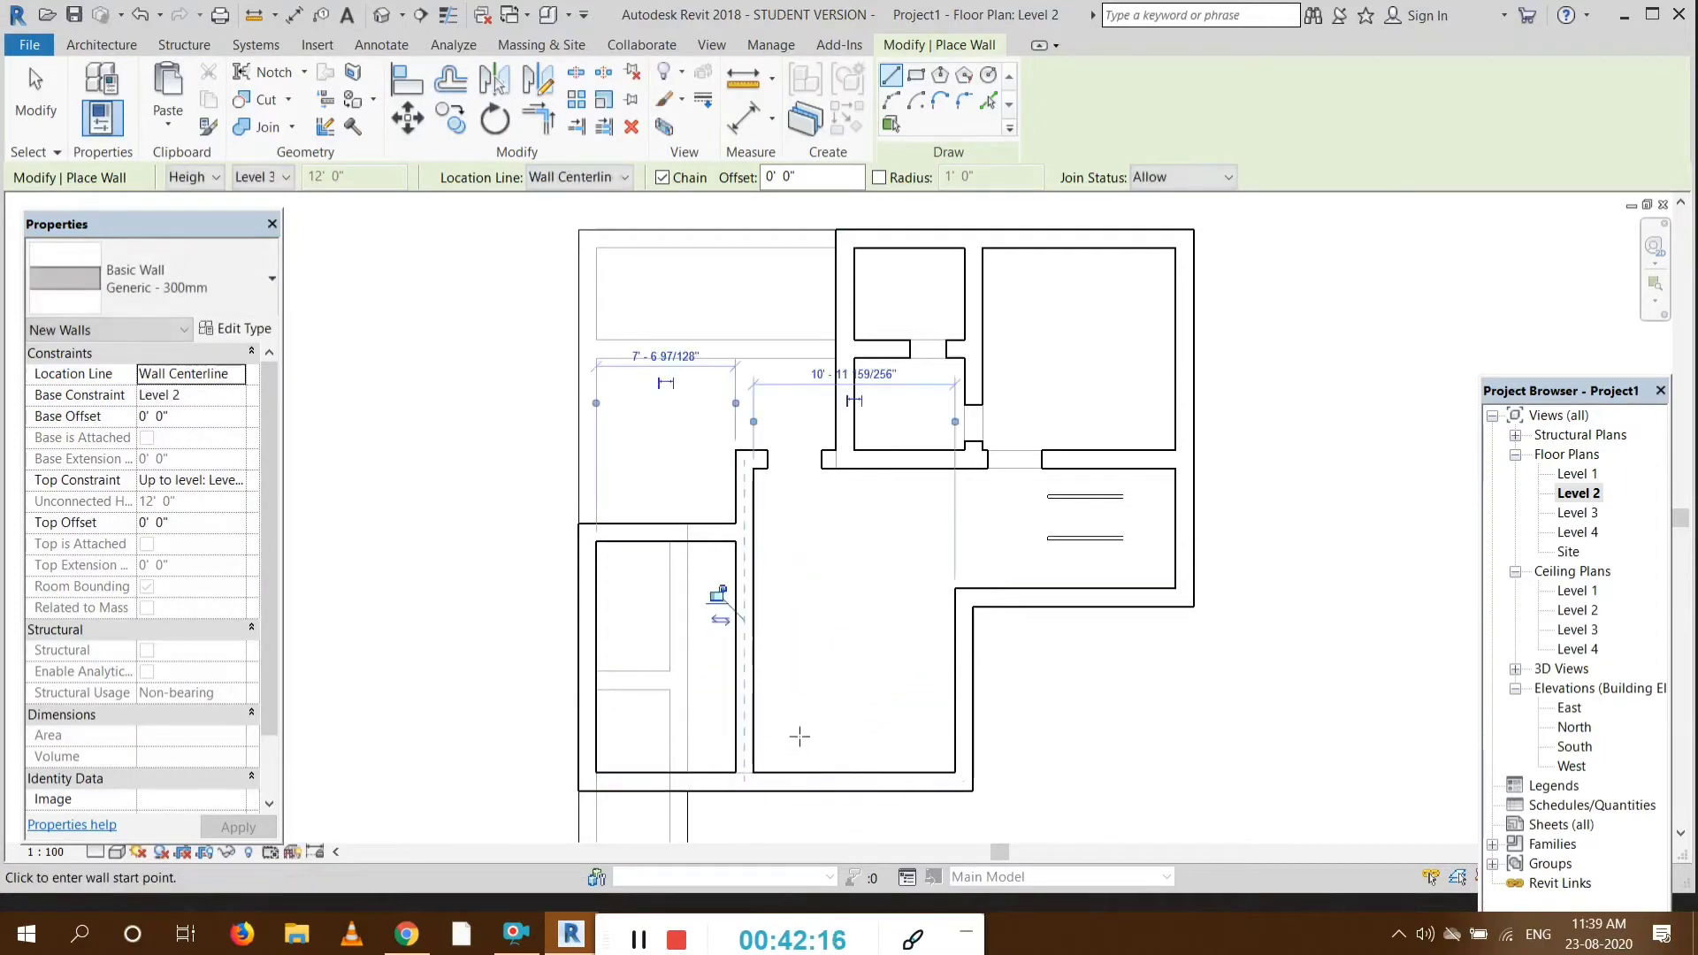
key(Escape)
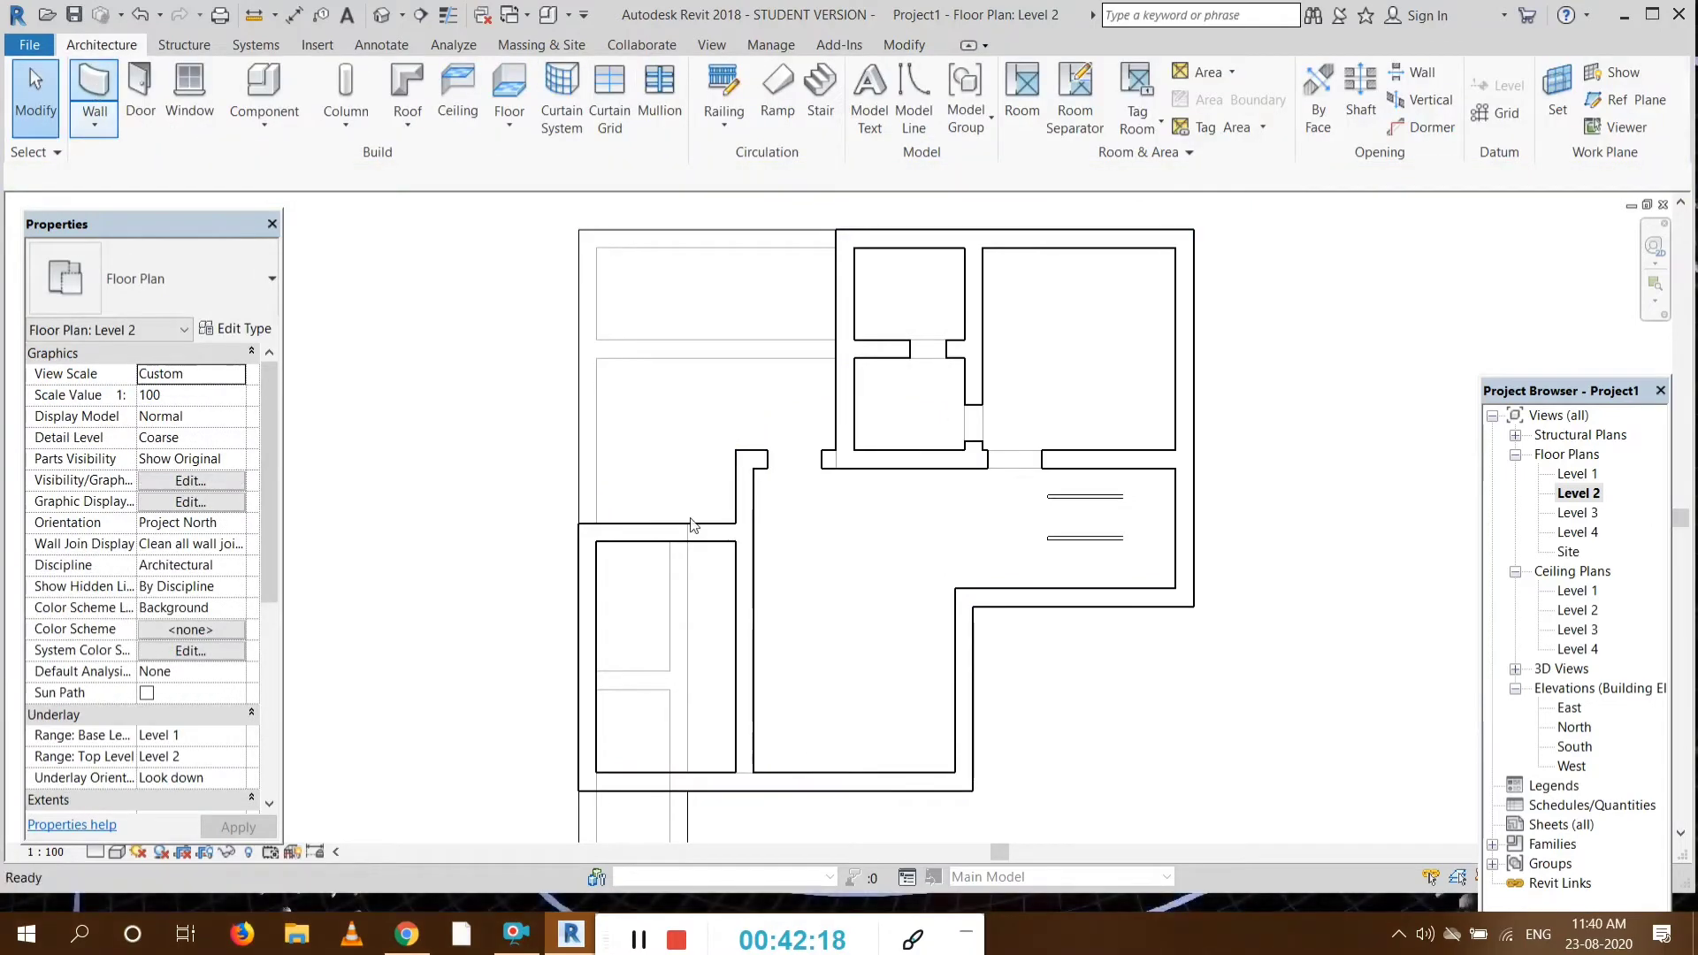
Step: Draw a horizontal Generic - 300mm wall about 11' 11" long from the new vertical partition to the stepped exterior wall corner
key(w)
key(a)
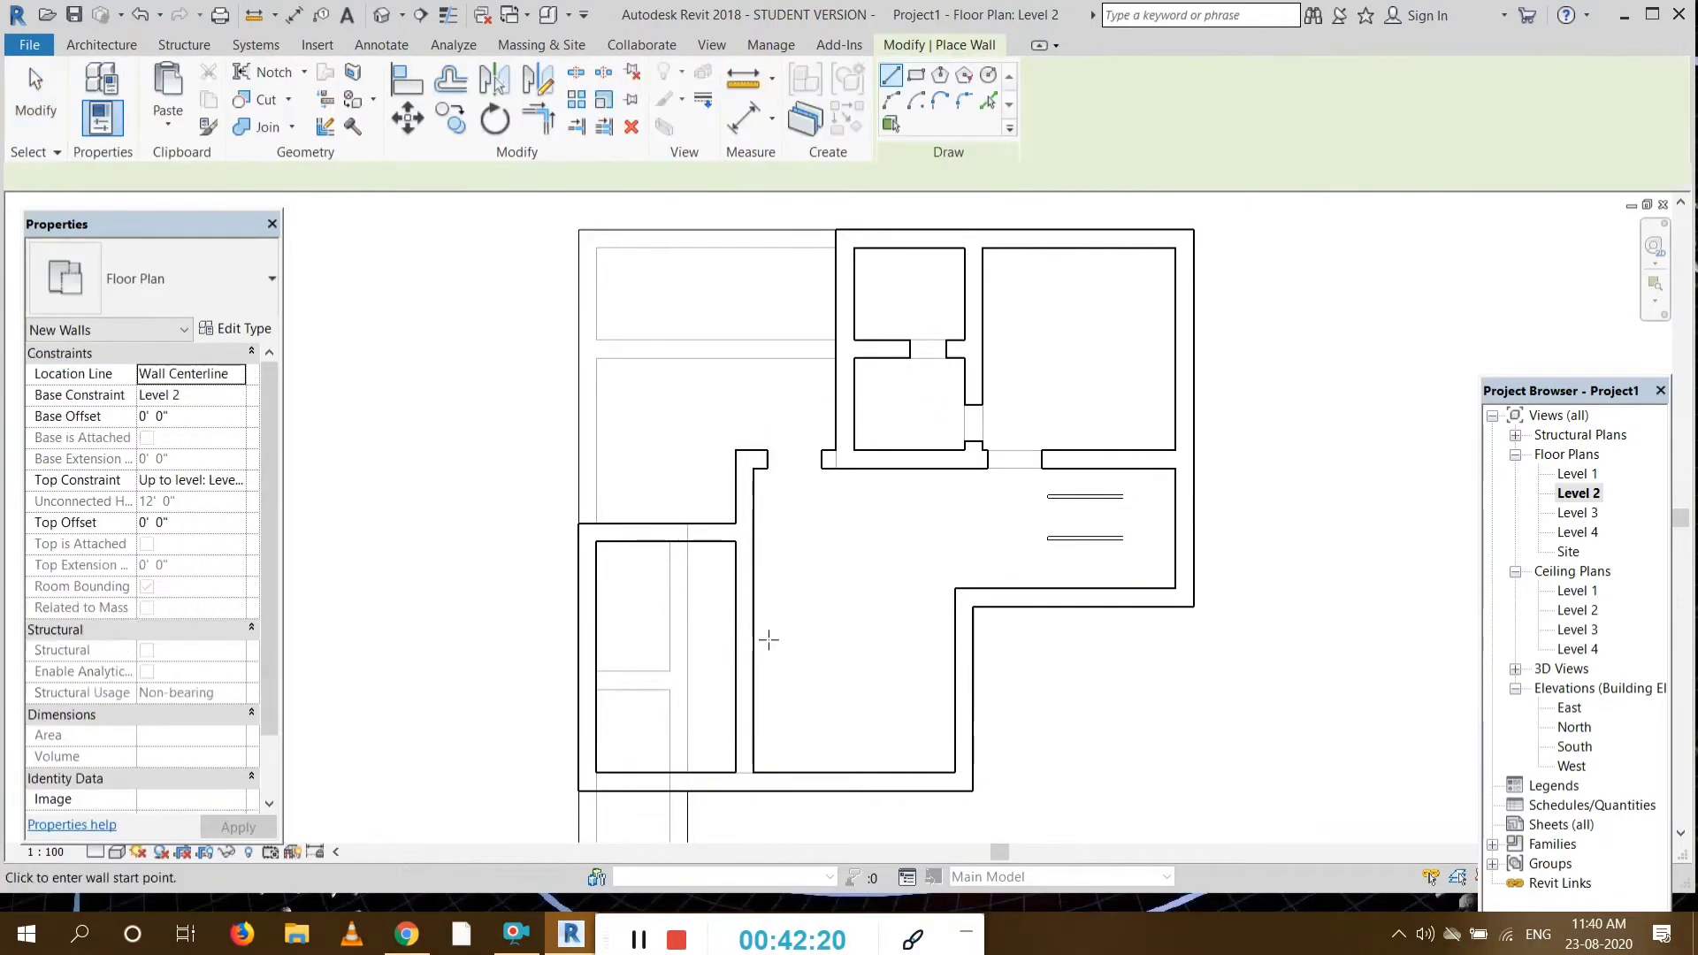
scroll(744, 635, down, 1)
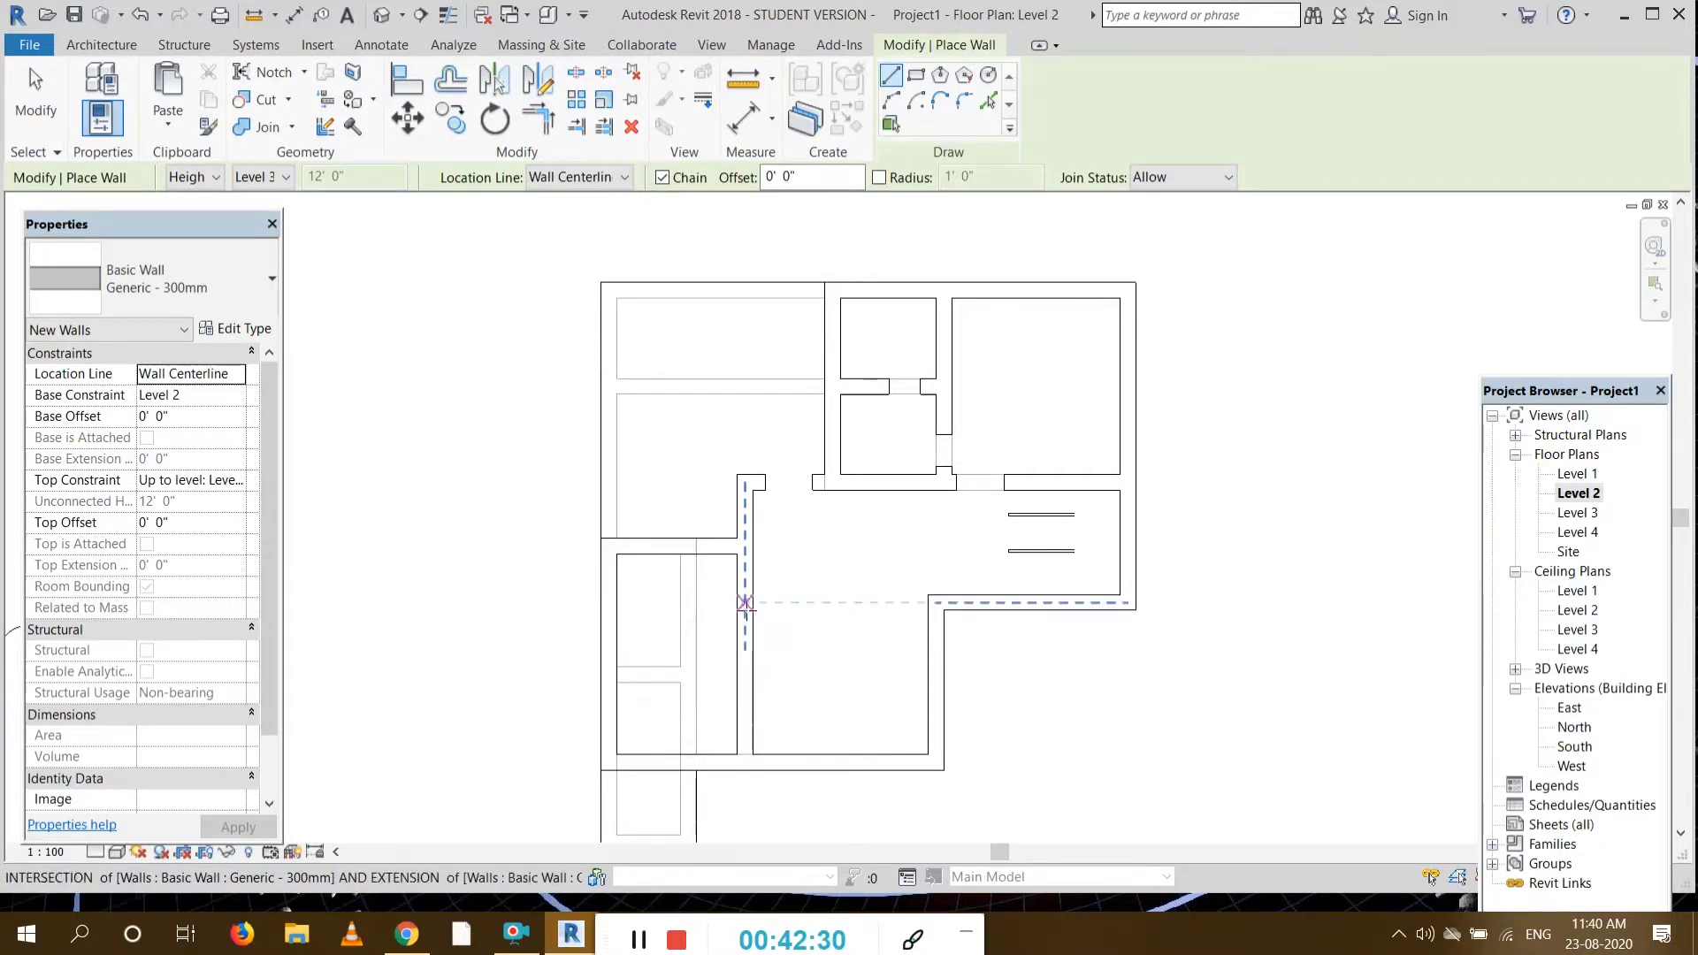
click(746, 602)
click(936, 604)
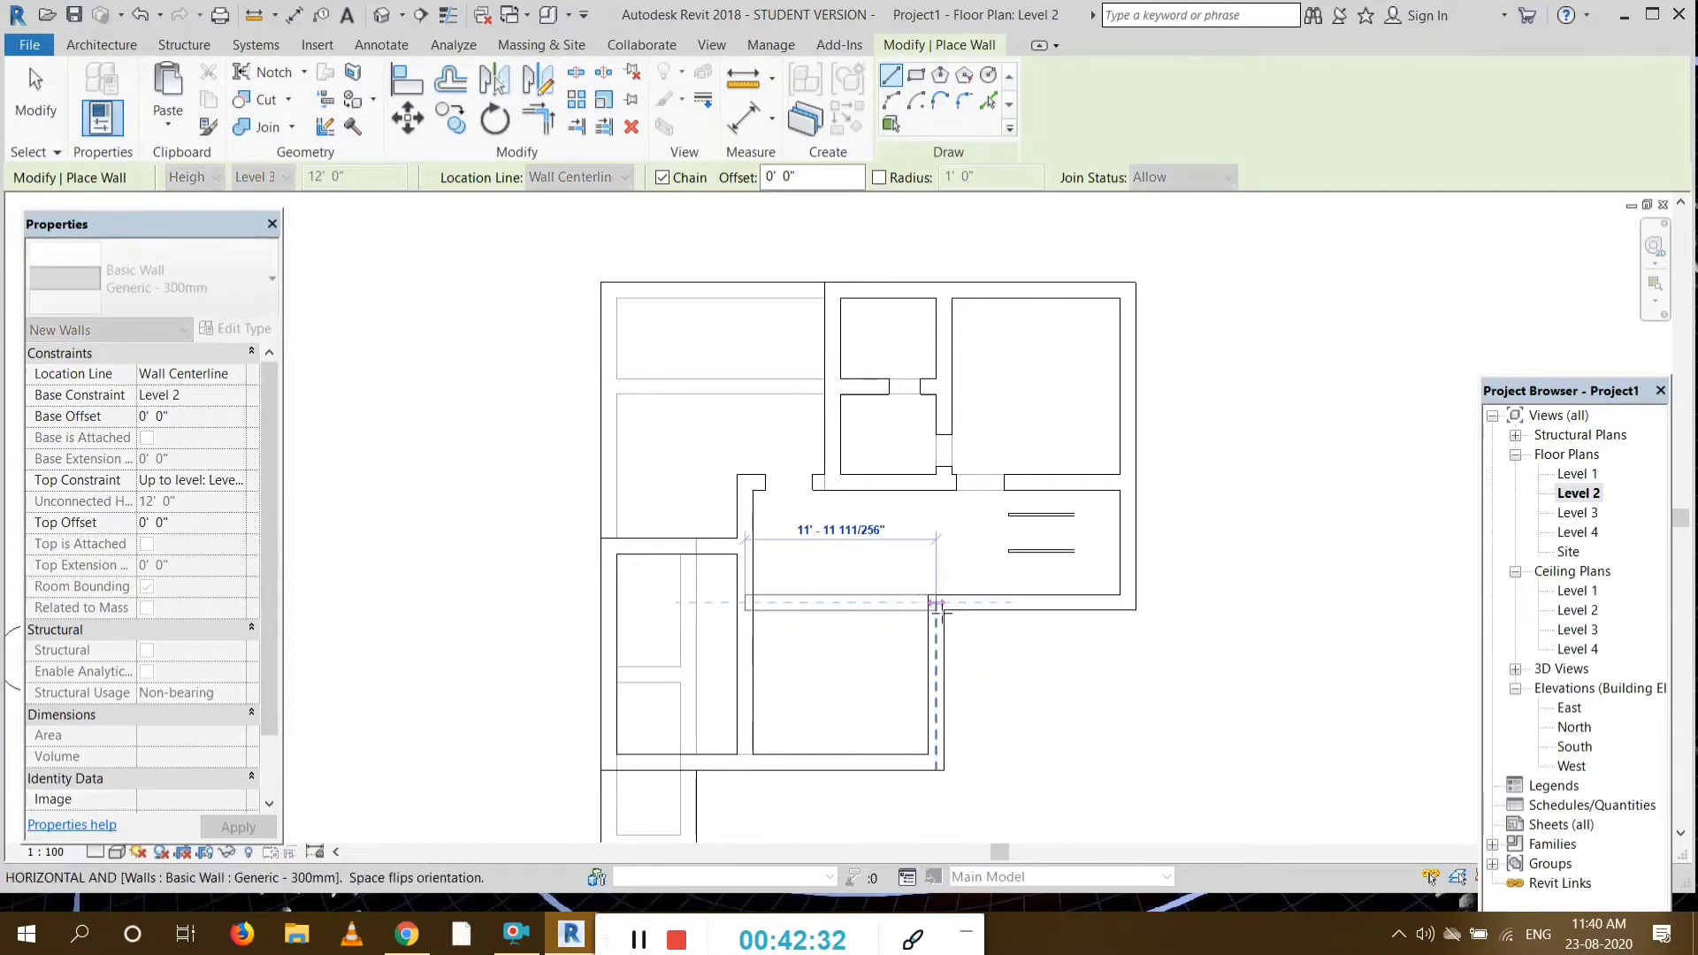
key(Escape)
key(Escape)
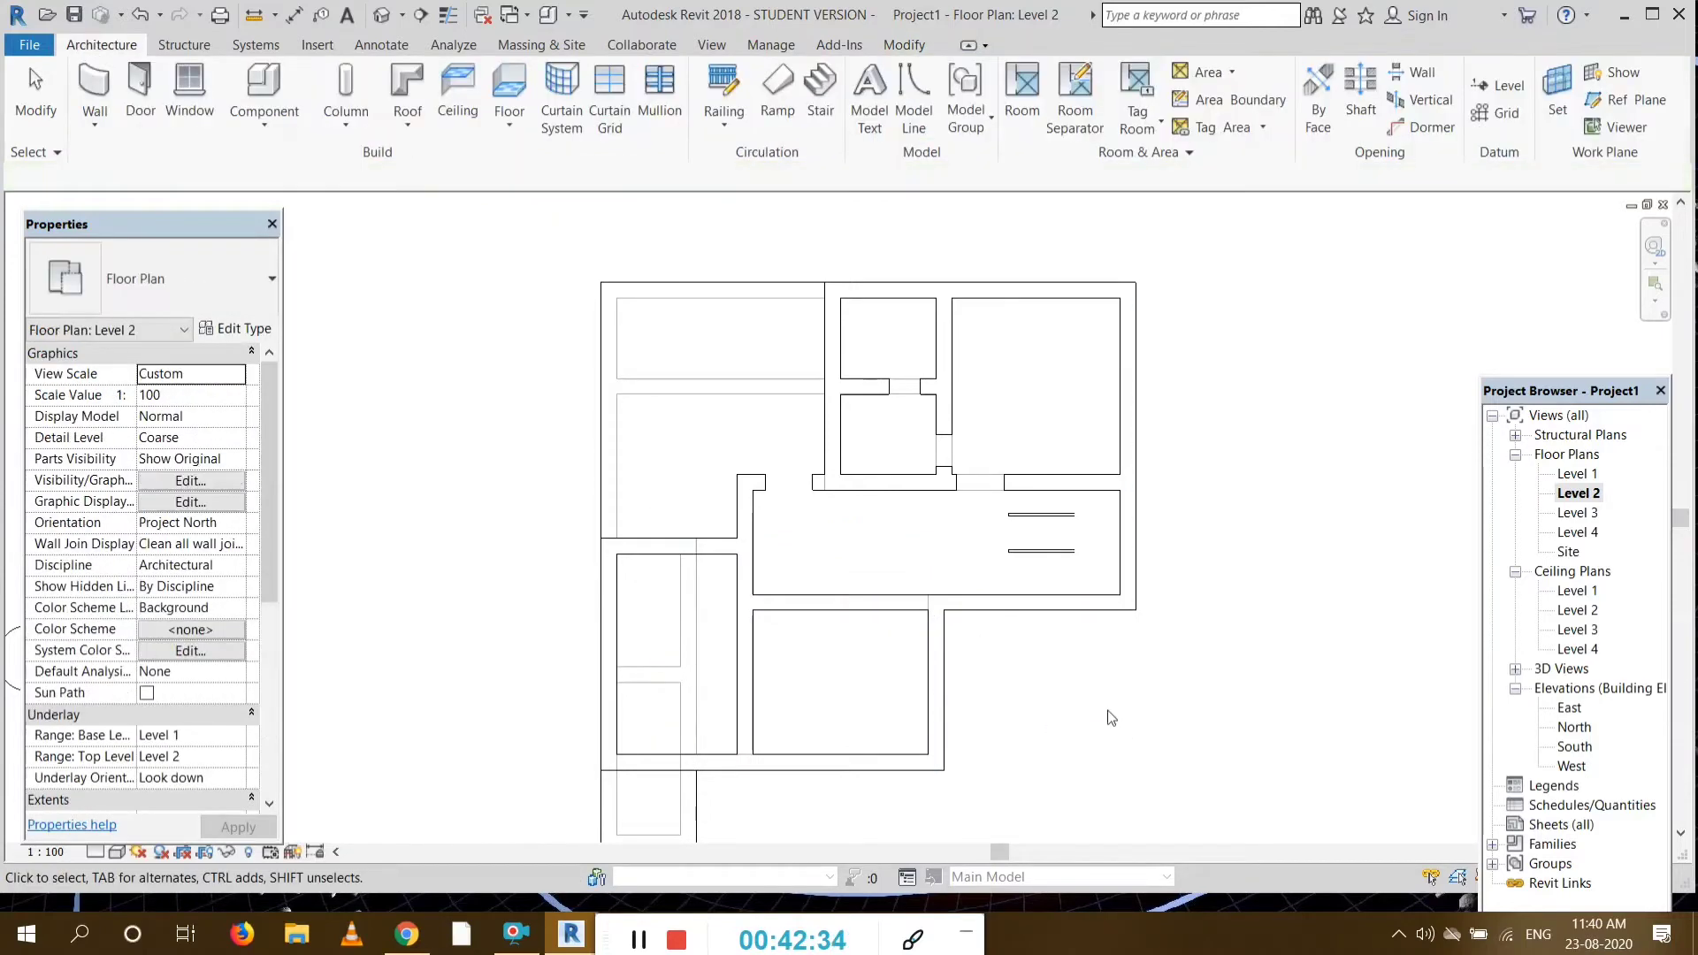
Step: Place an 850 x 2400mm door near the new horizontal wall's east end; try another in the vertical partition and undo it
click(138, 89)
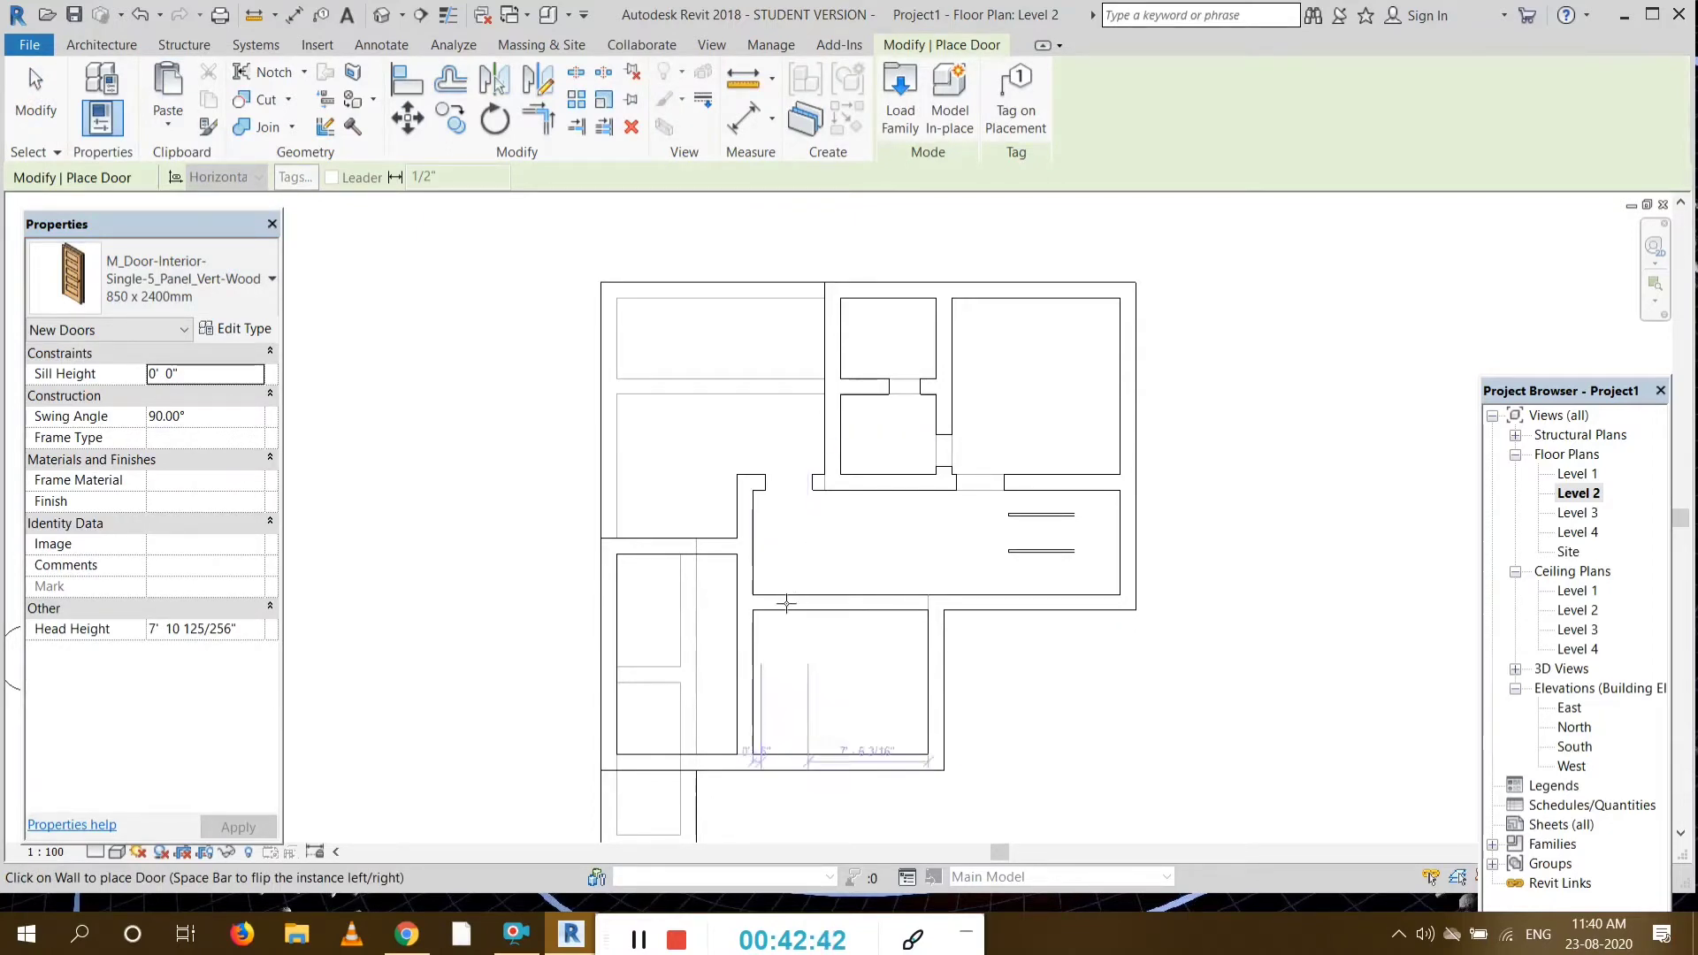
click(896, 608)
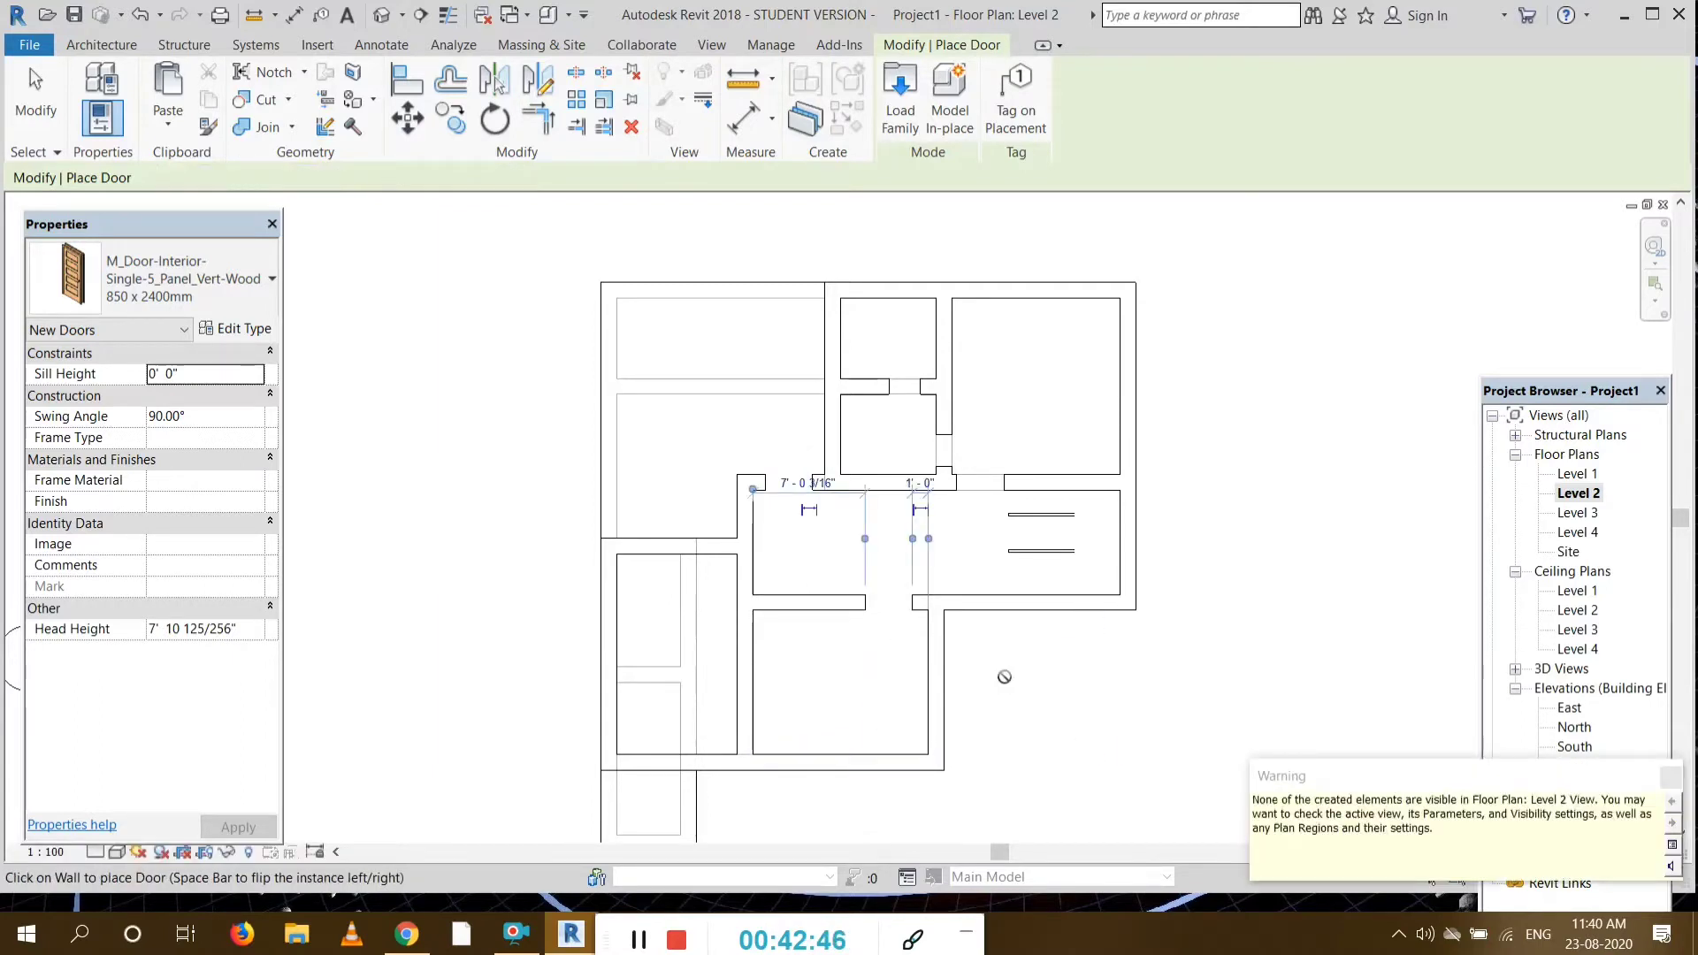
click(752, 573)
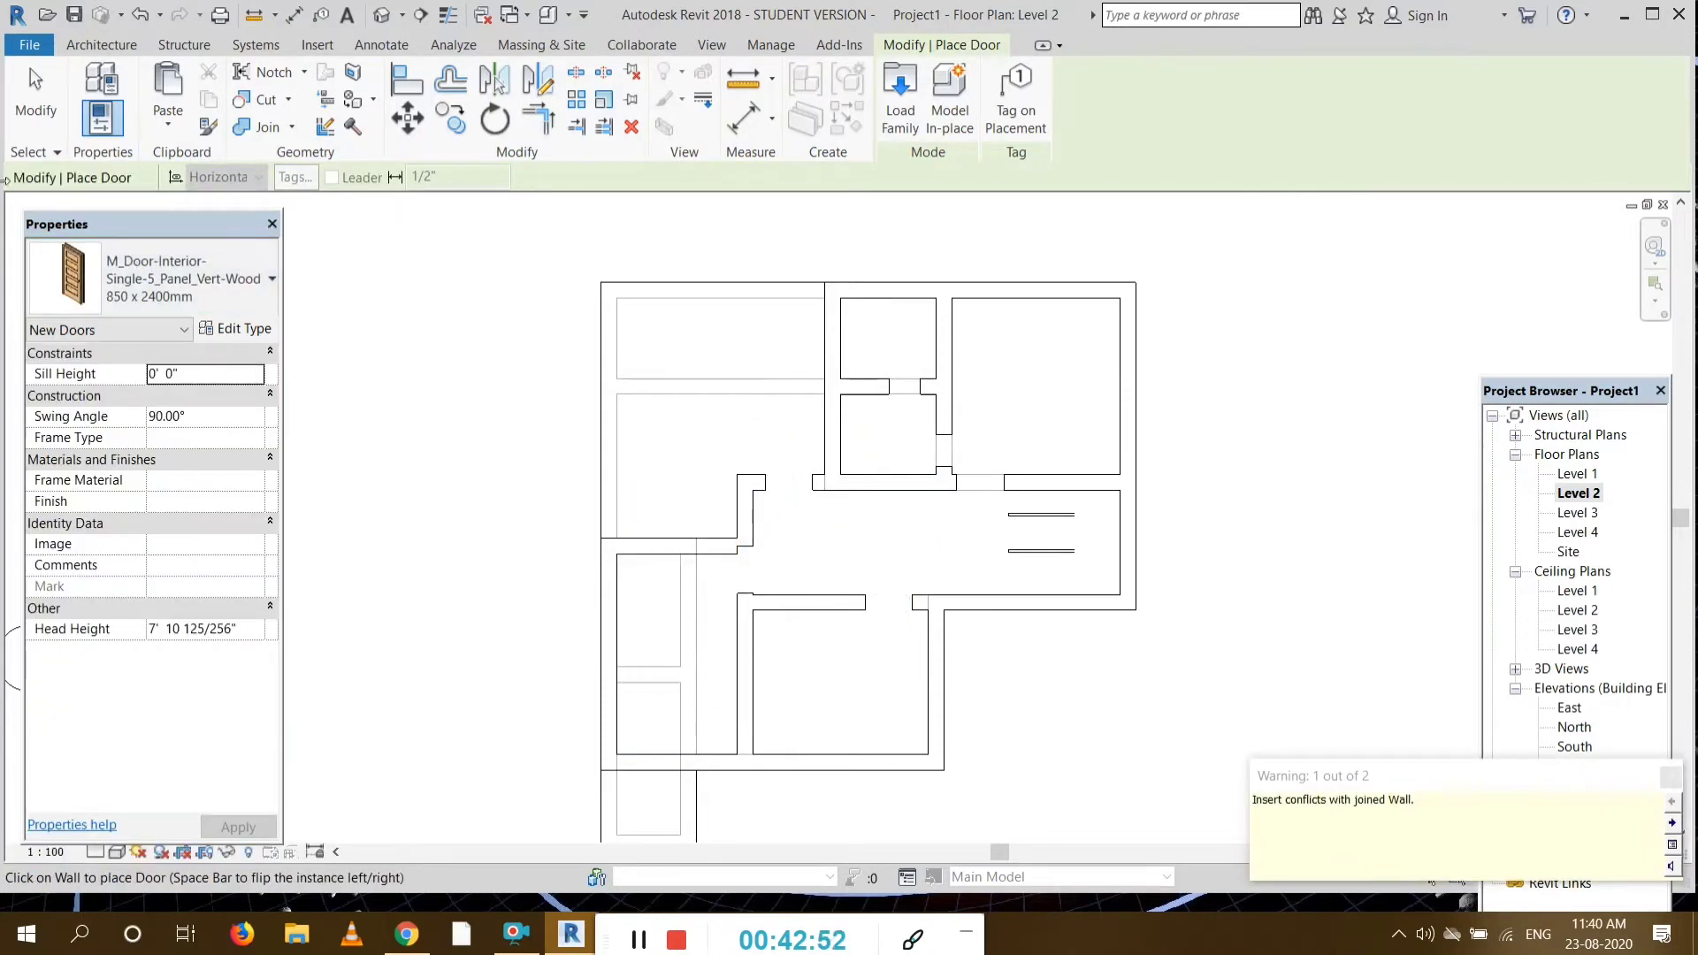
click(132, 16)
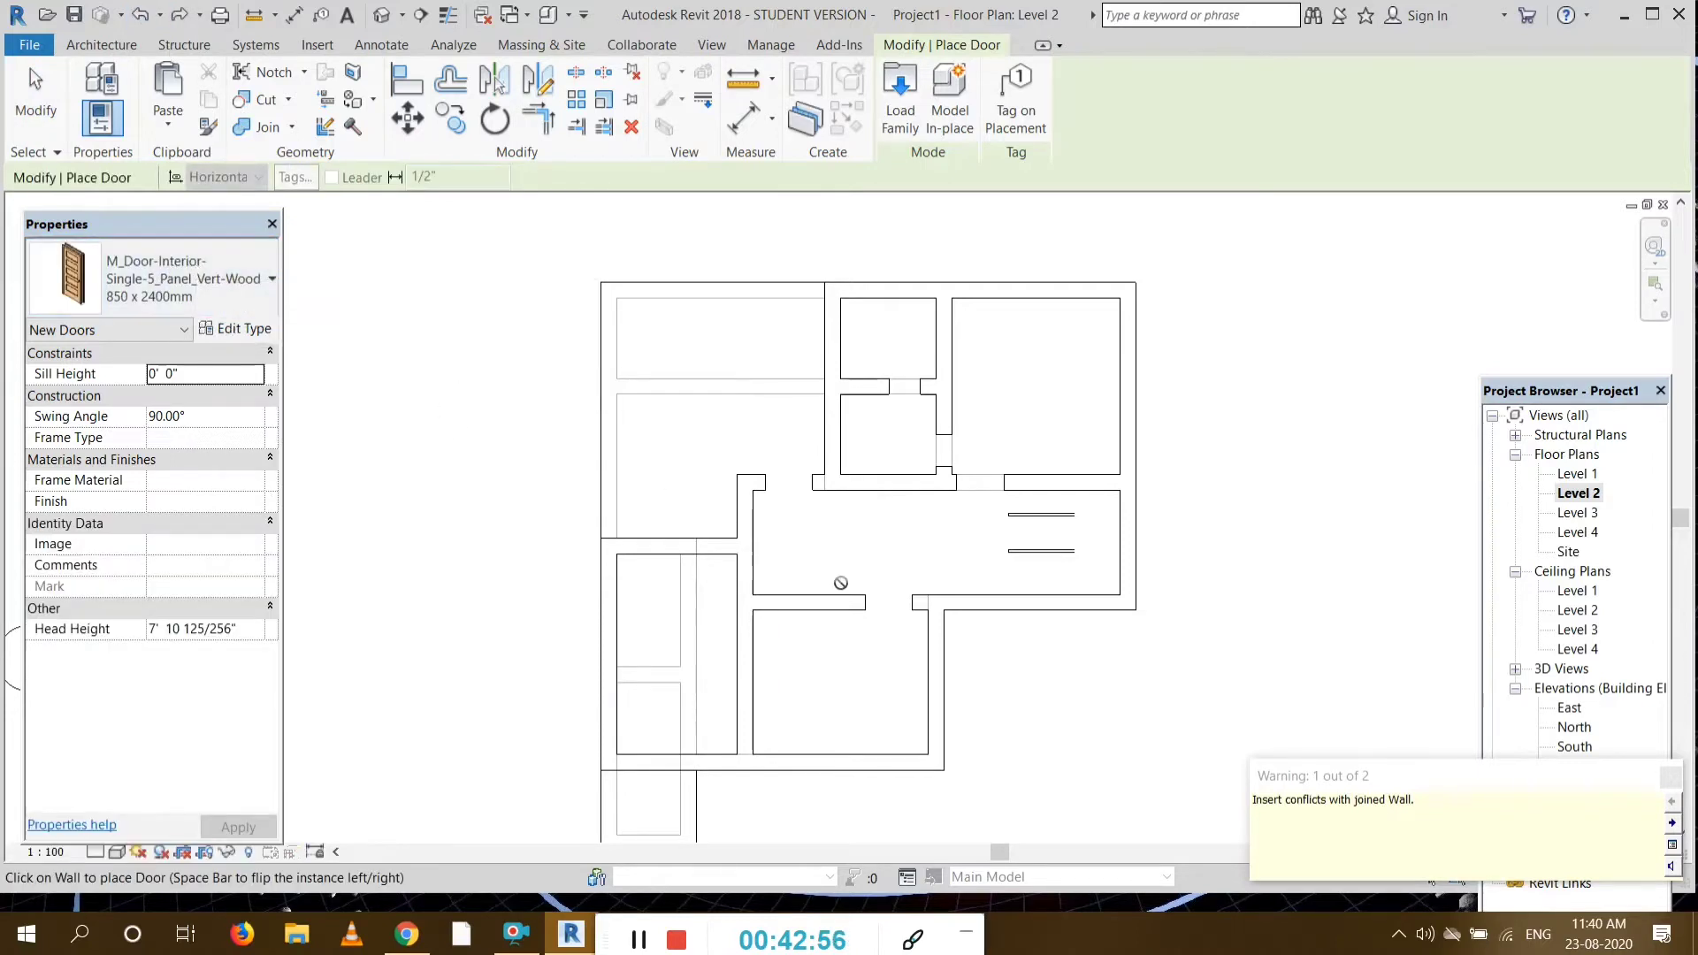
Step: Place an M_Door-Interior-Single-2_Panel-Wood 550 x 2100mm door at the north end of the vertical partition between the southwest room and the hall
click(251, 273)
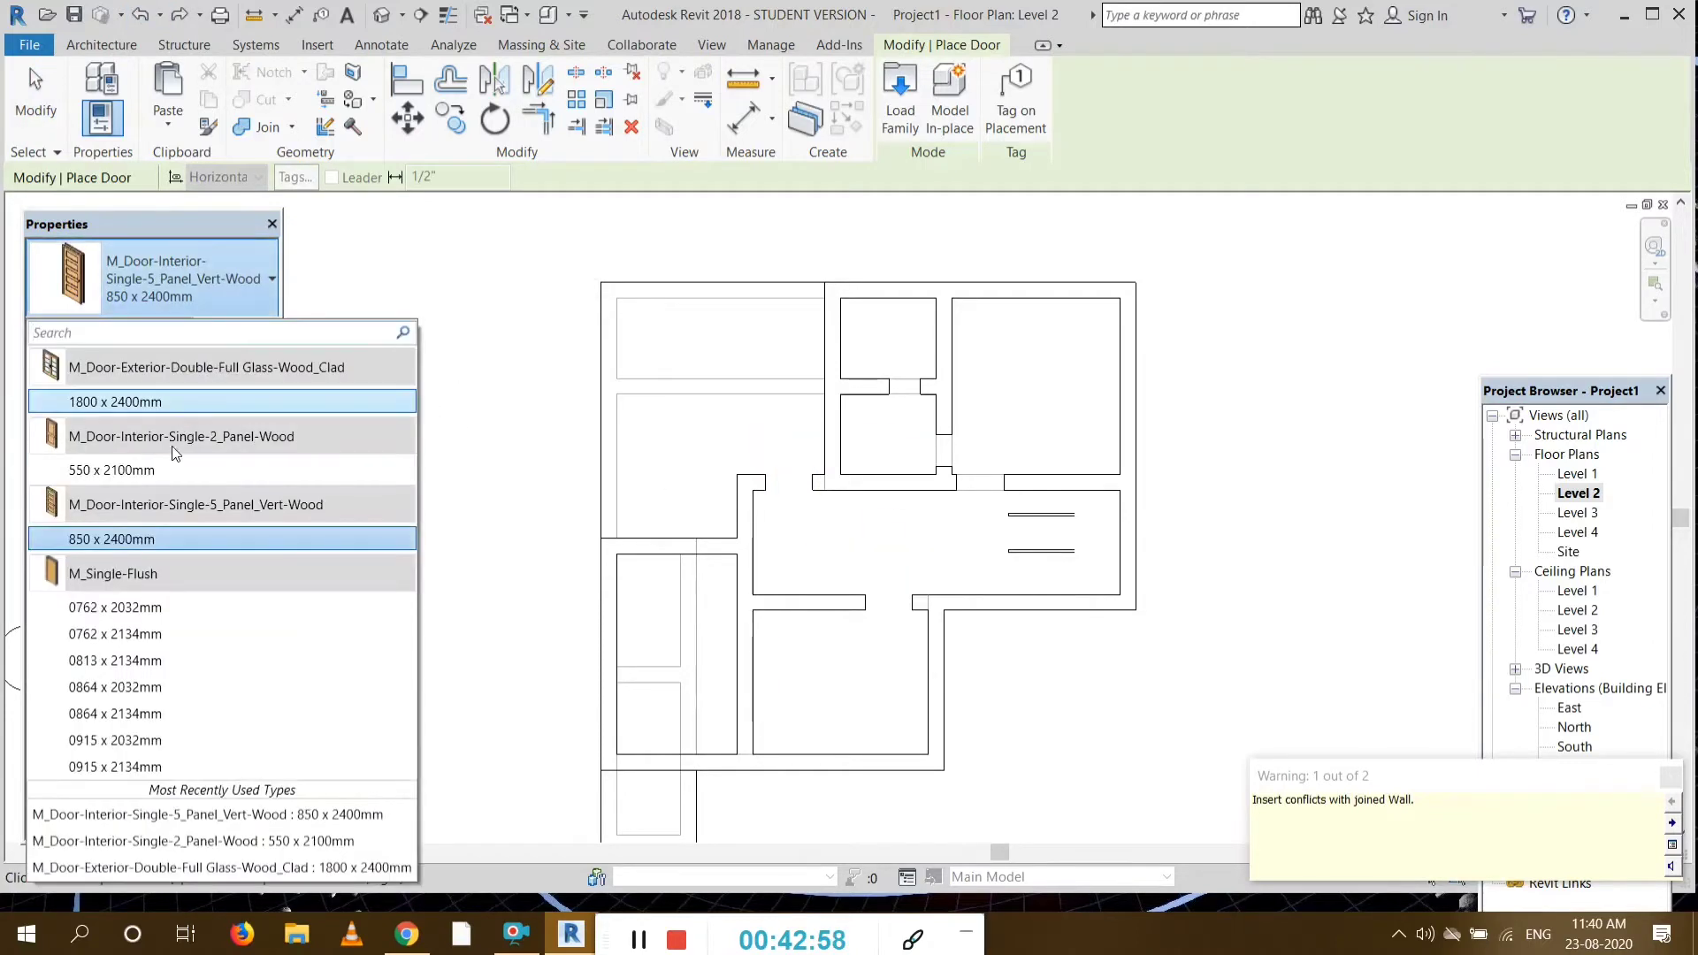
click(173, 469)
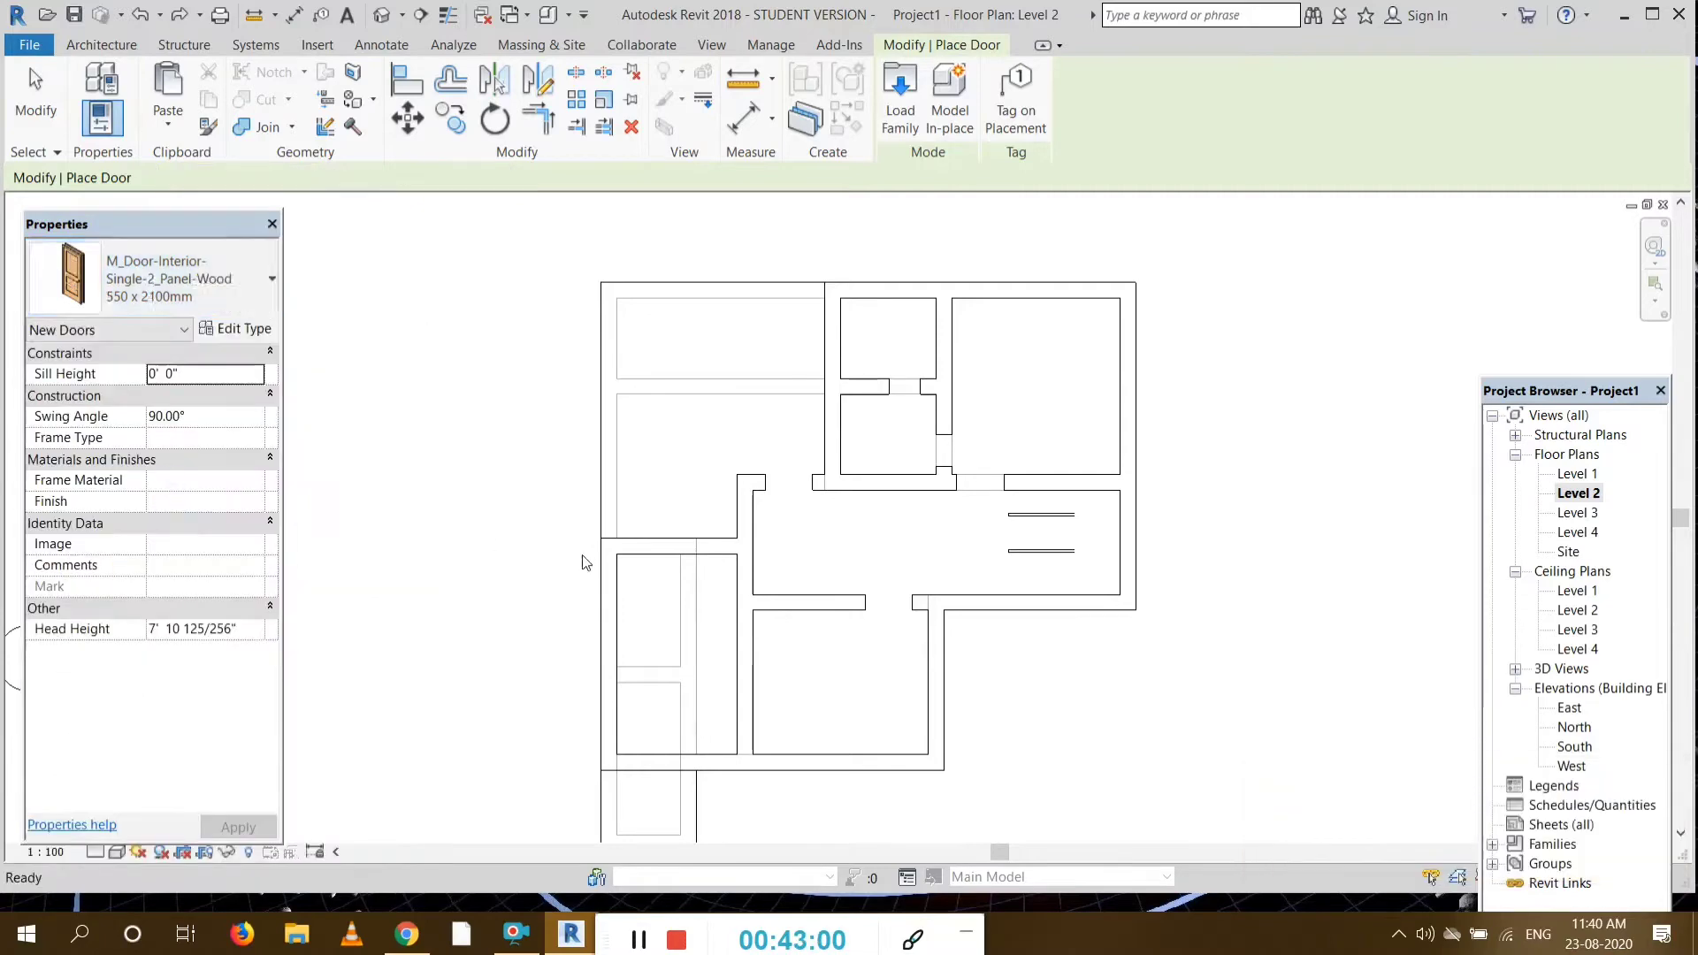
click(743, 576)
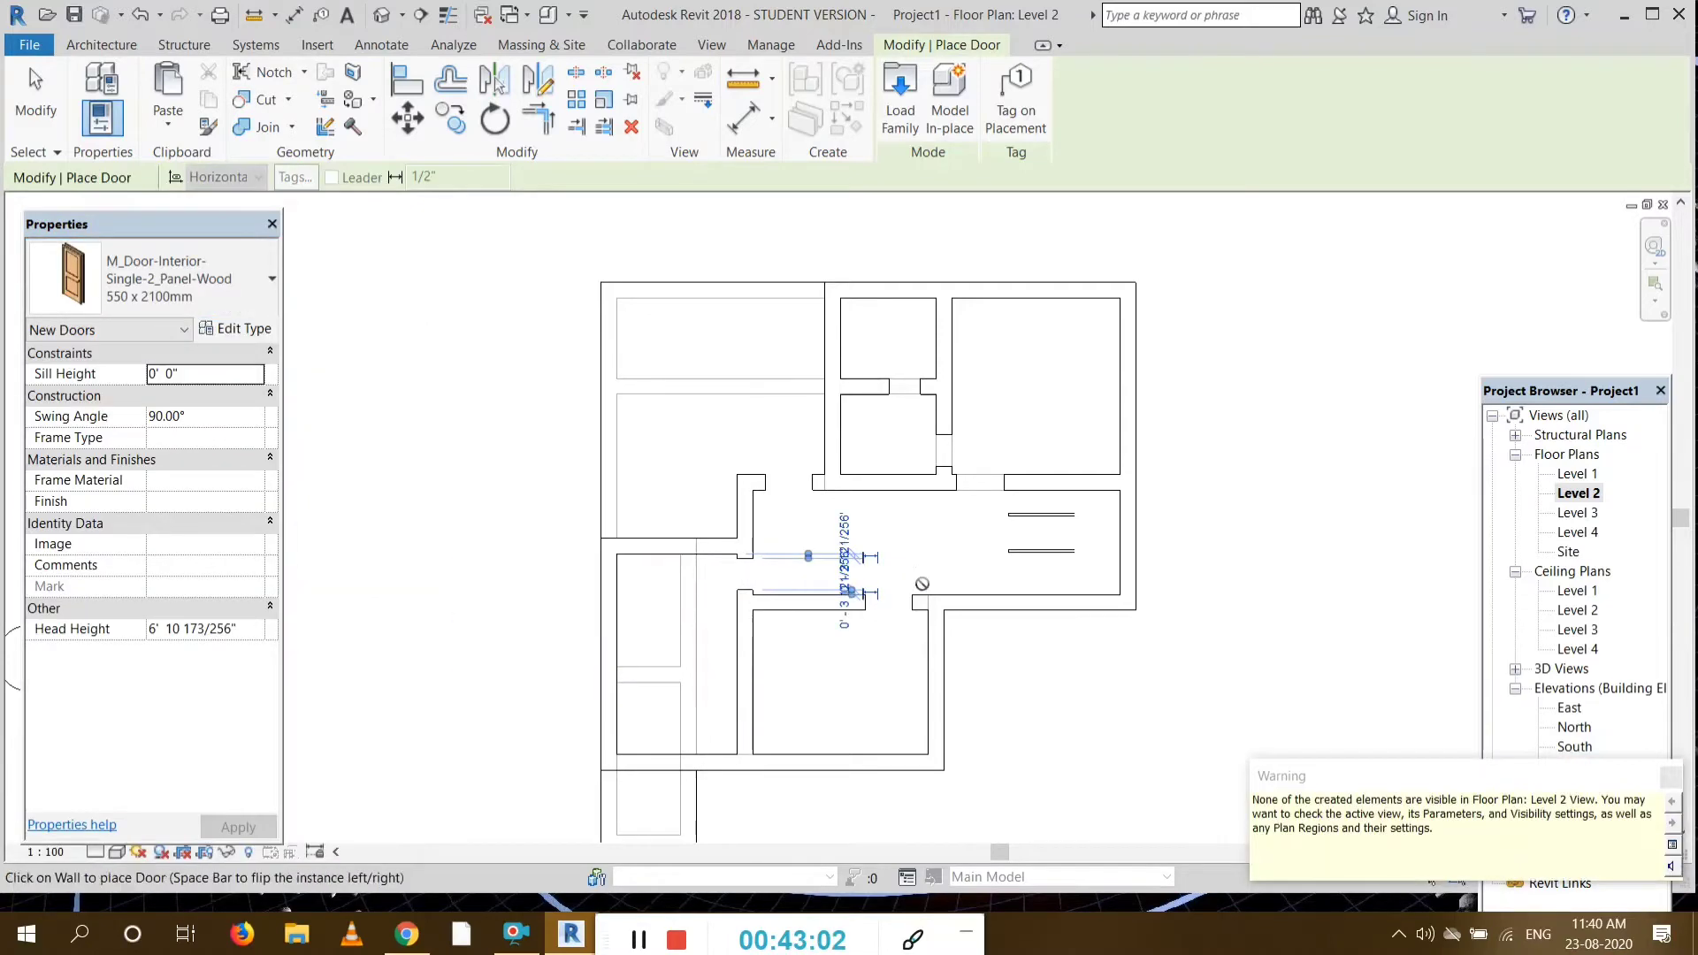
key(Escape)
key(Escape)
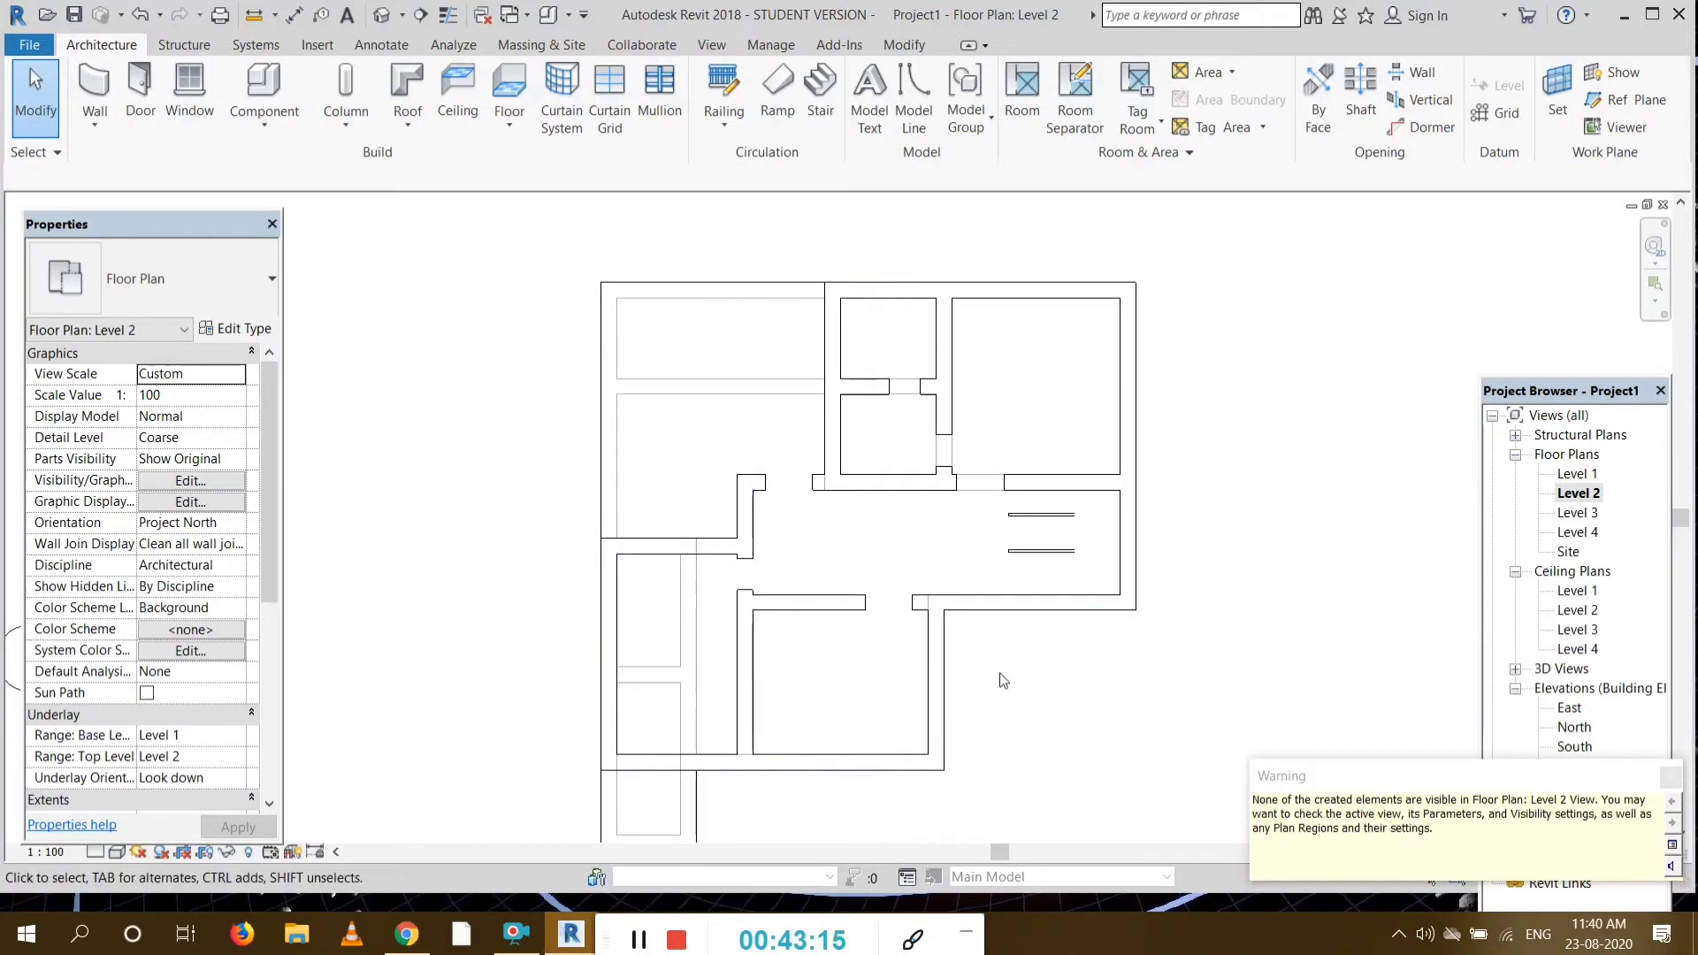
Step: Examine the second-floor walls and doors from several angles in the 3D view, and return to the Level 2 floor plan
click(384, 15)
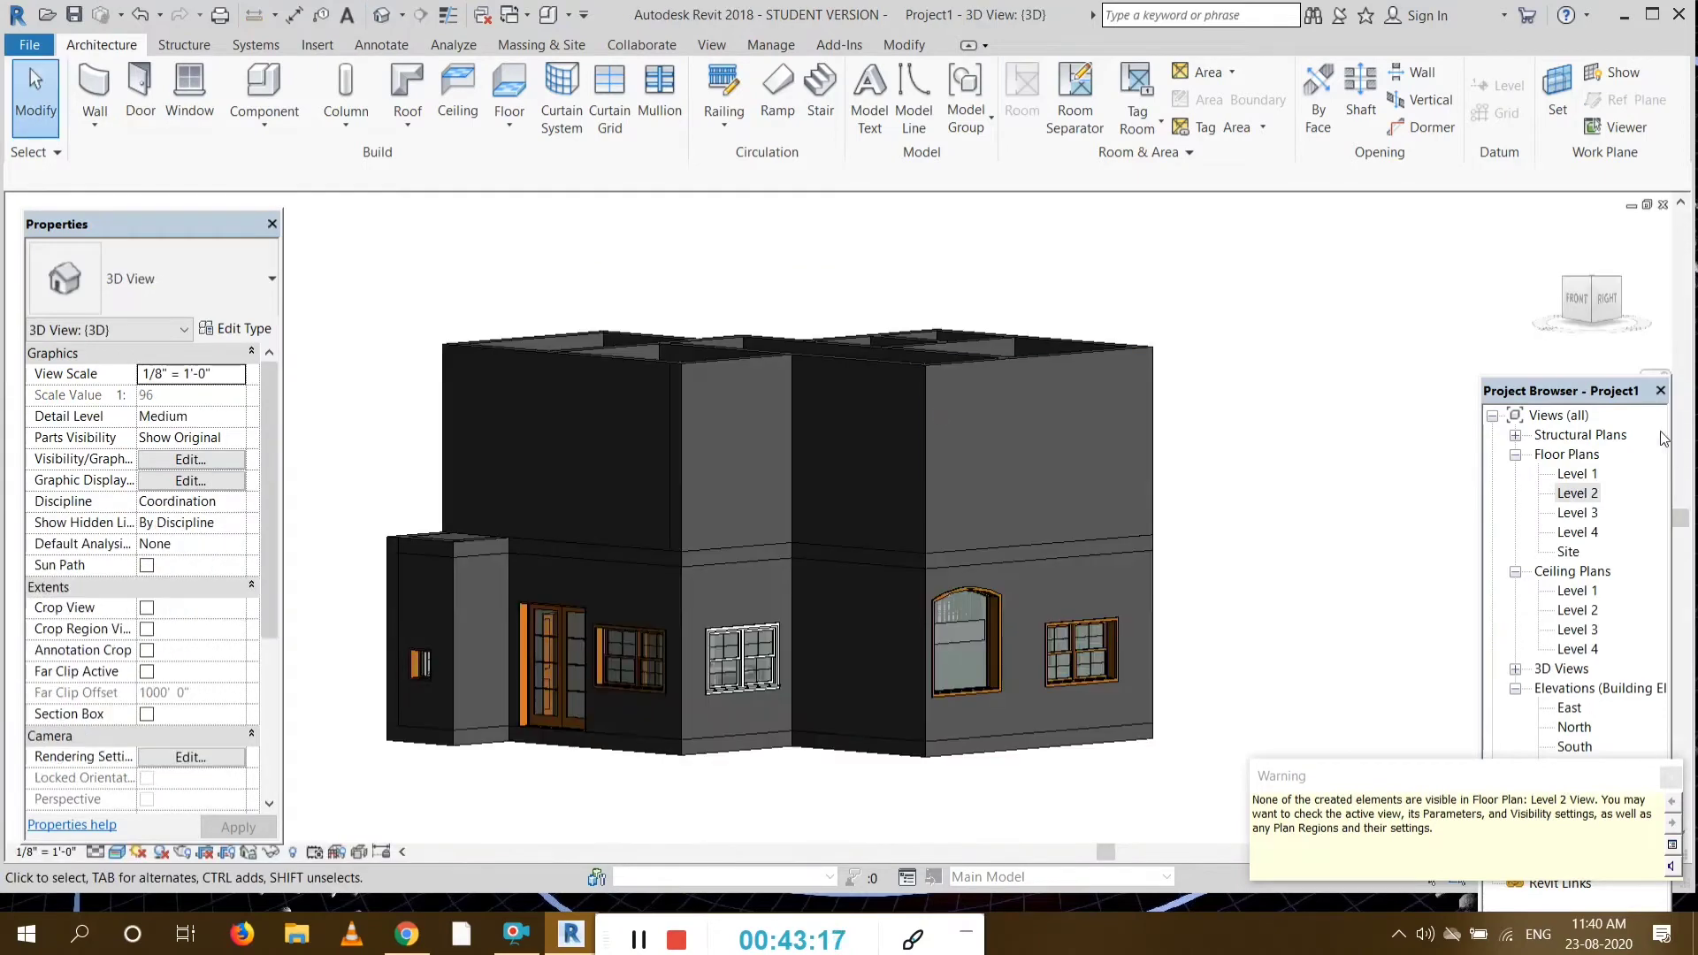
click(1580, 290)
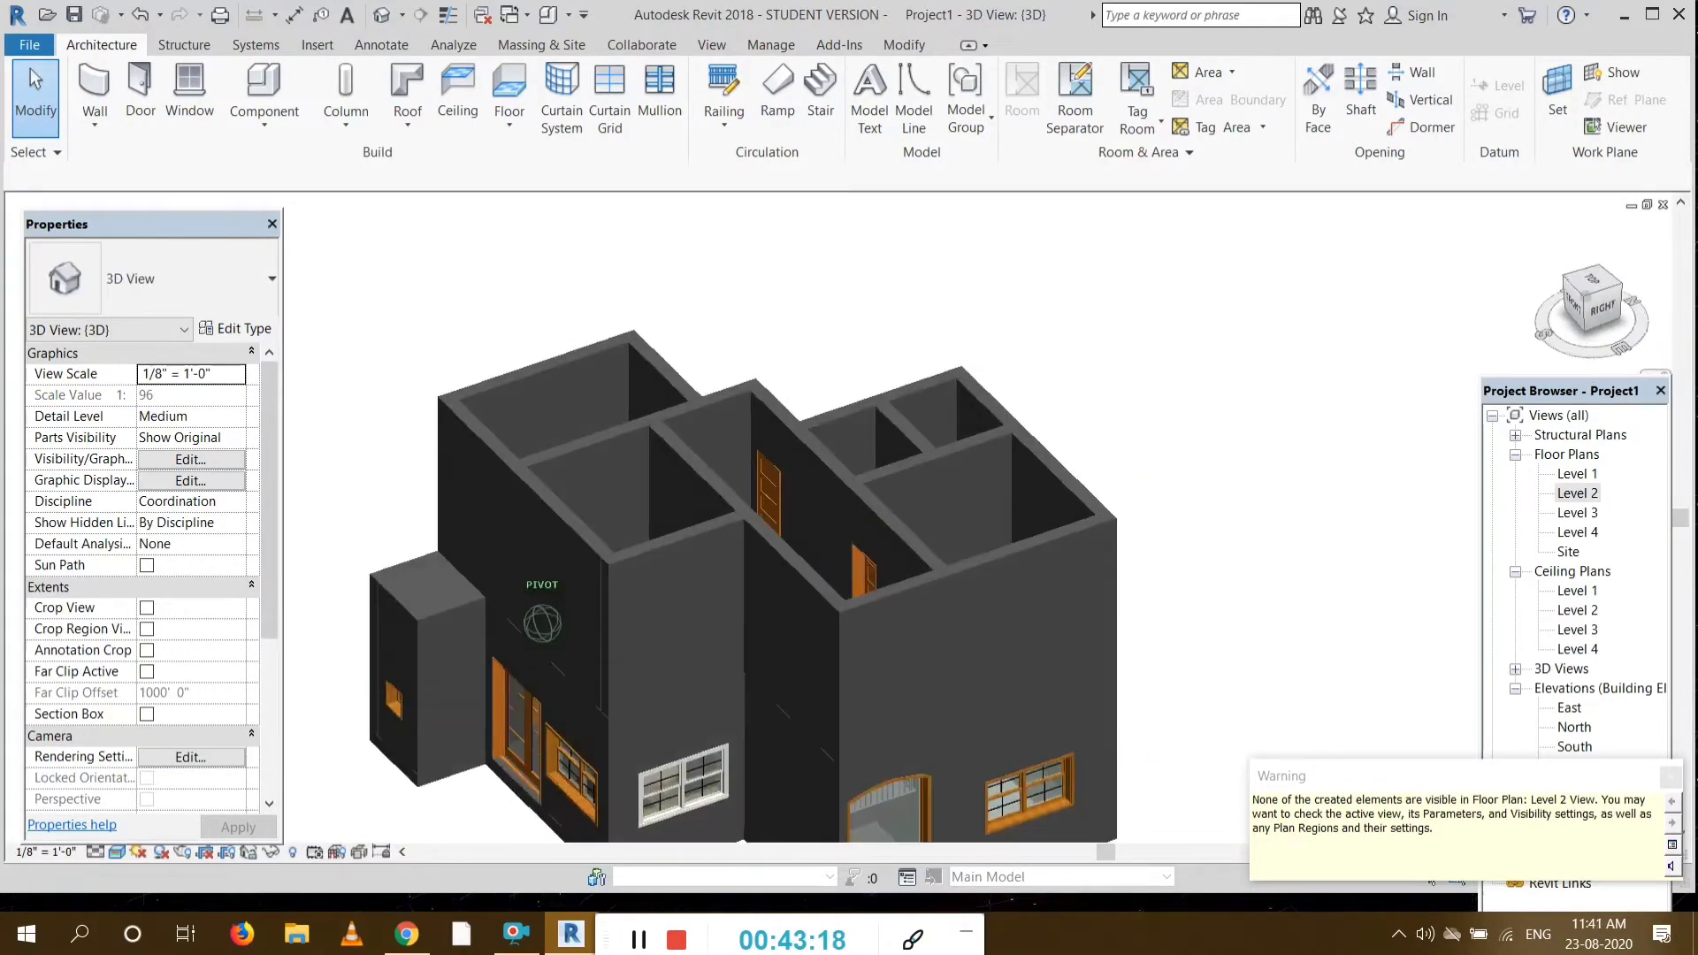
mouse_move(1586, 296)
mouse_down()
mouse_move(1516, 303)
mouse_move(1638, 299)
mouse_move(1673, 324)
mouse_move(1671, 306)
mouse_move(1590, 305)
mouse_move(1690, 329)
mouse_move(1669, 315)
mouse_move(1613, 327)
mouse_move(1580, 306)
mouse_move(1607, 306)
mouse_up()
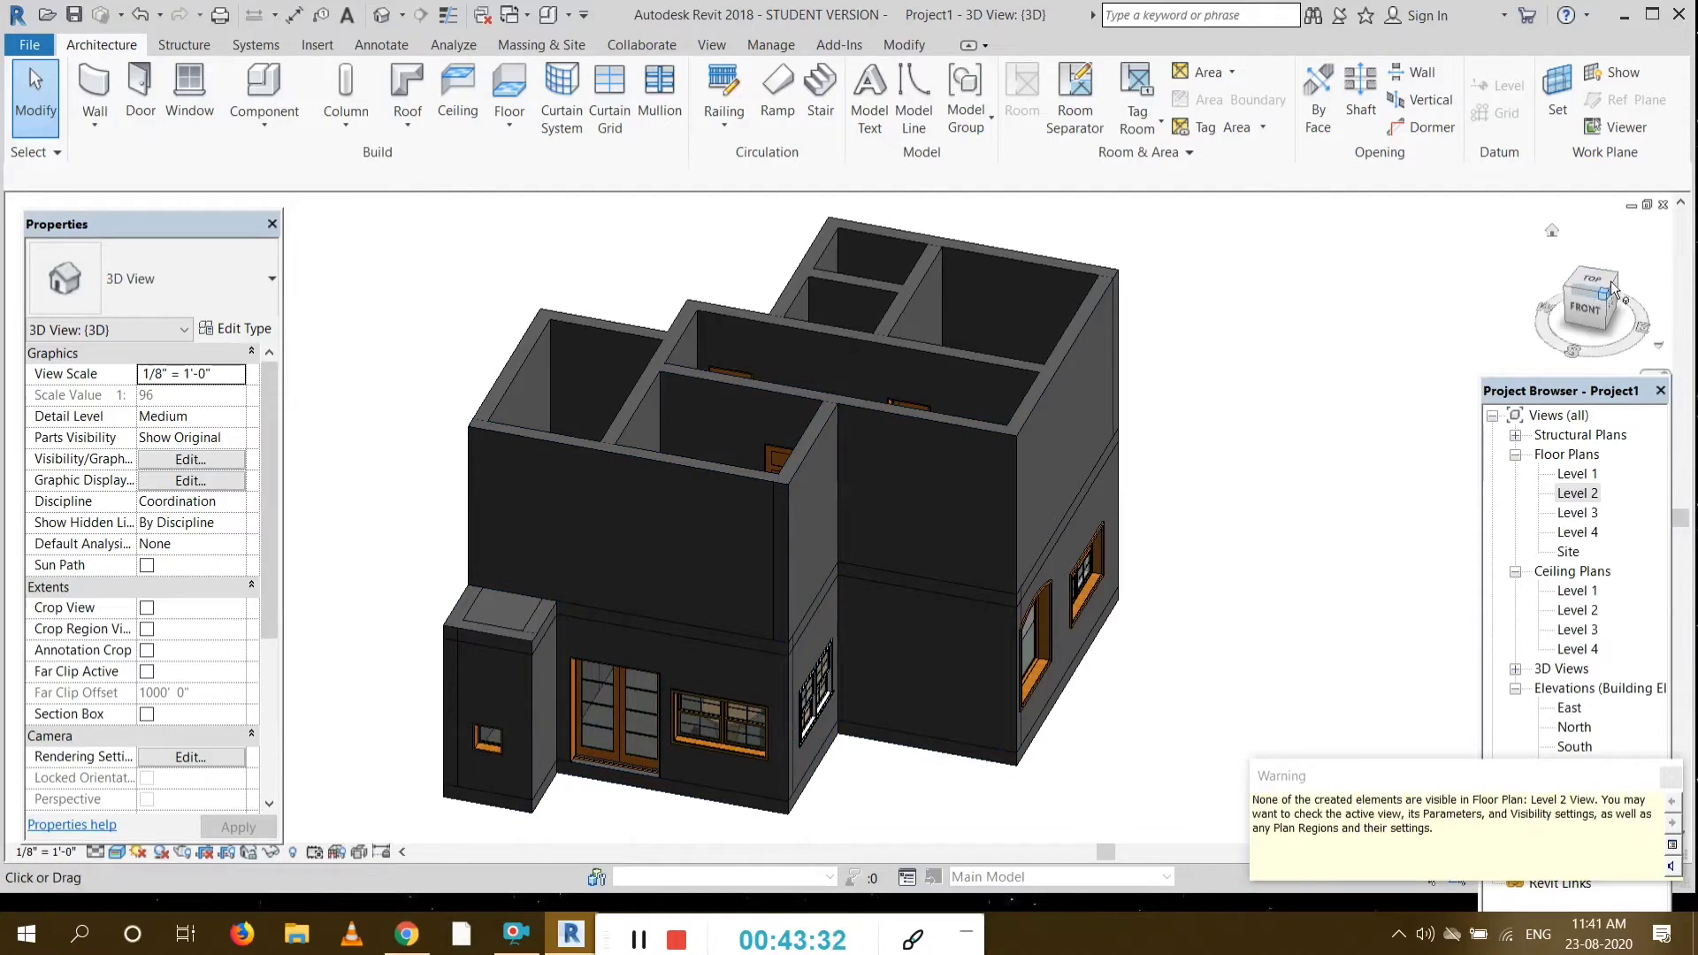
drag(1615, 281, 1587, 283)
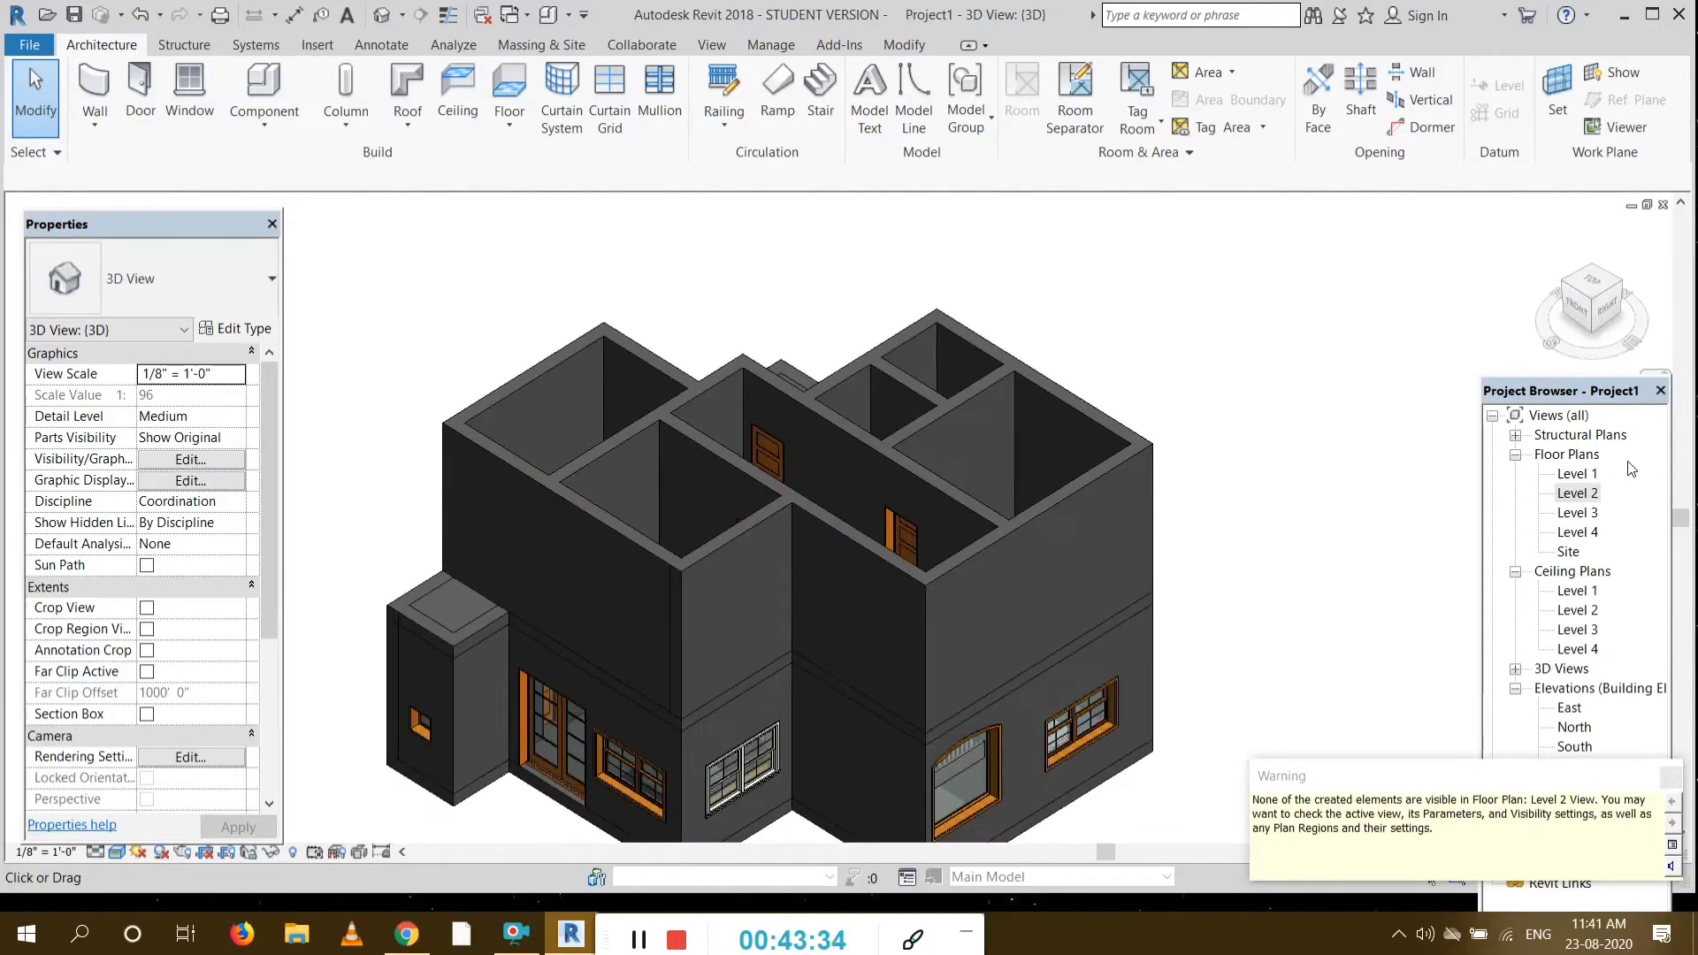
double_click(1577, 492)
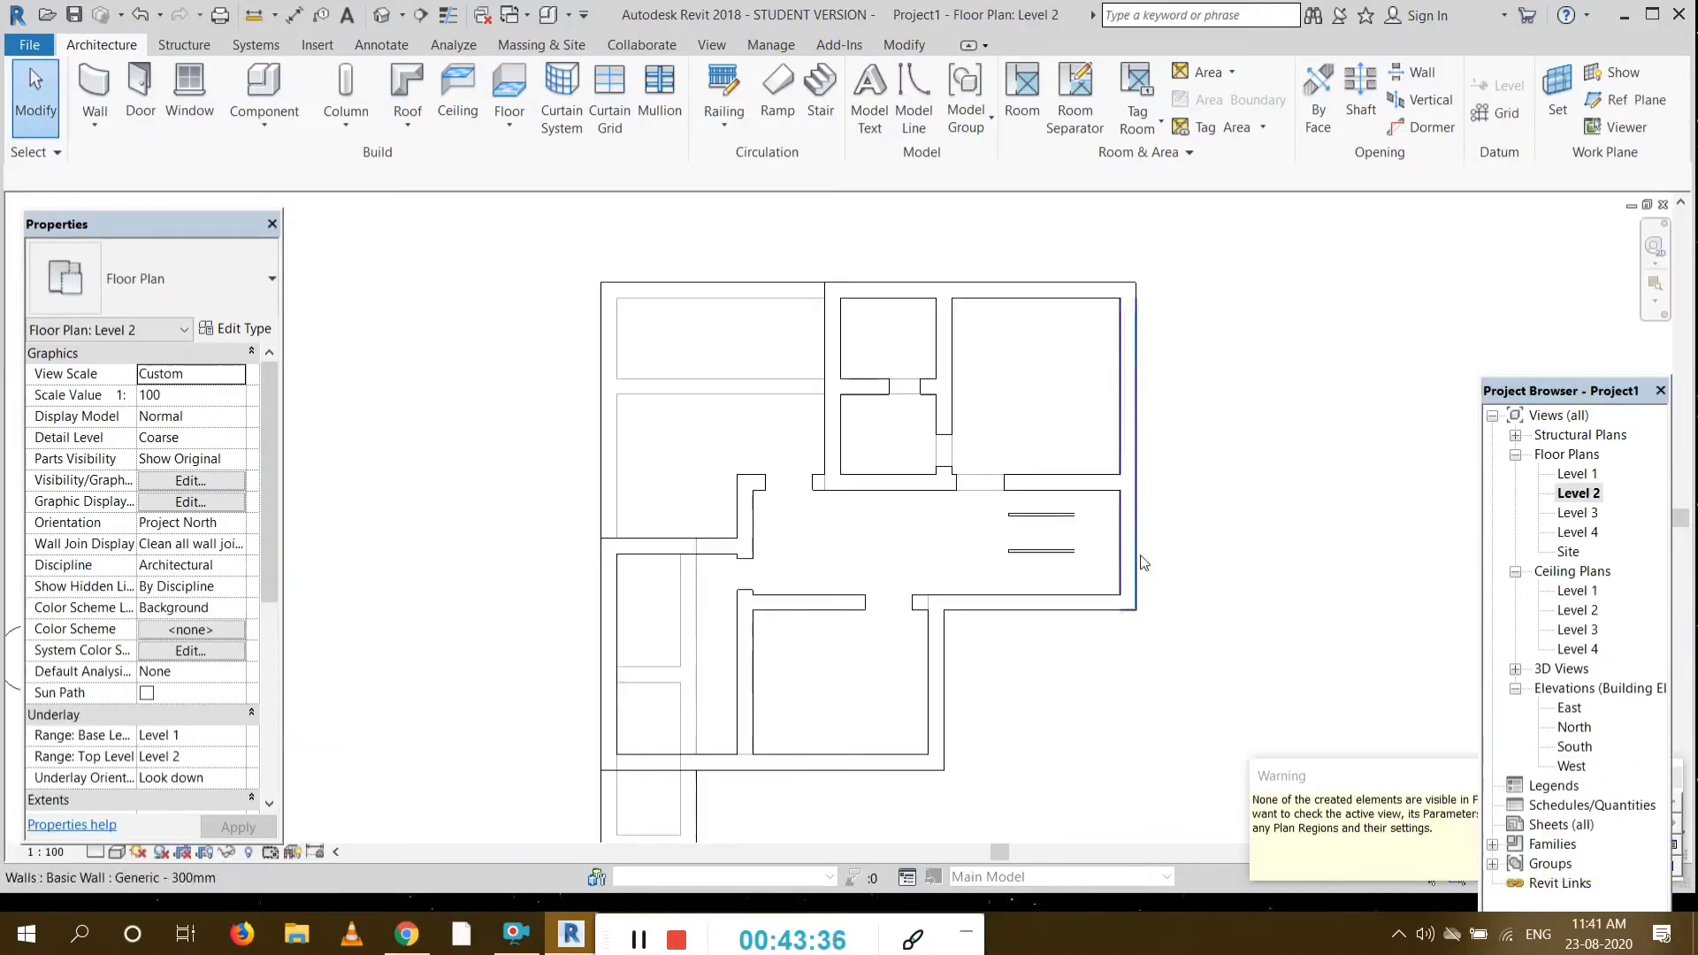
Step: Undo the 550 x 2100mm door placement in the vertical partition
scroll(1137, 558, down, 1)
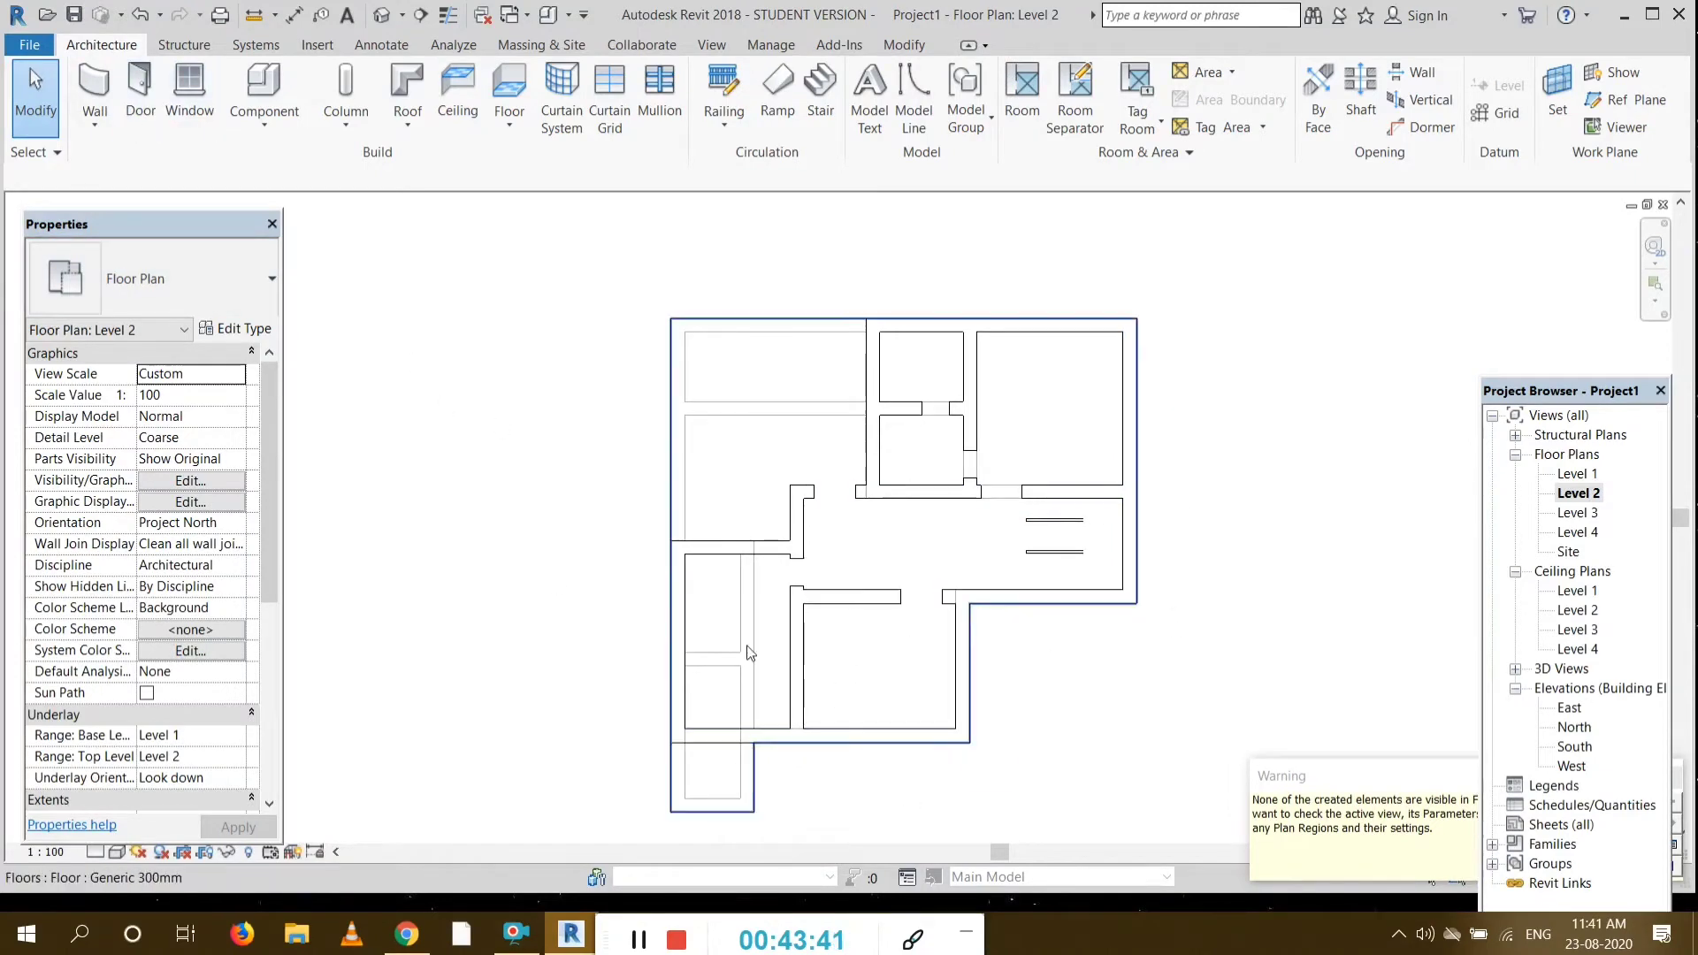
click(680, 609)
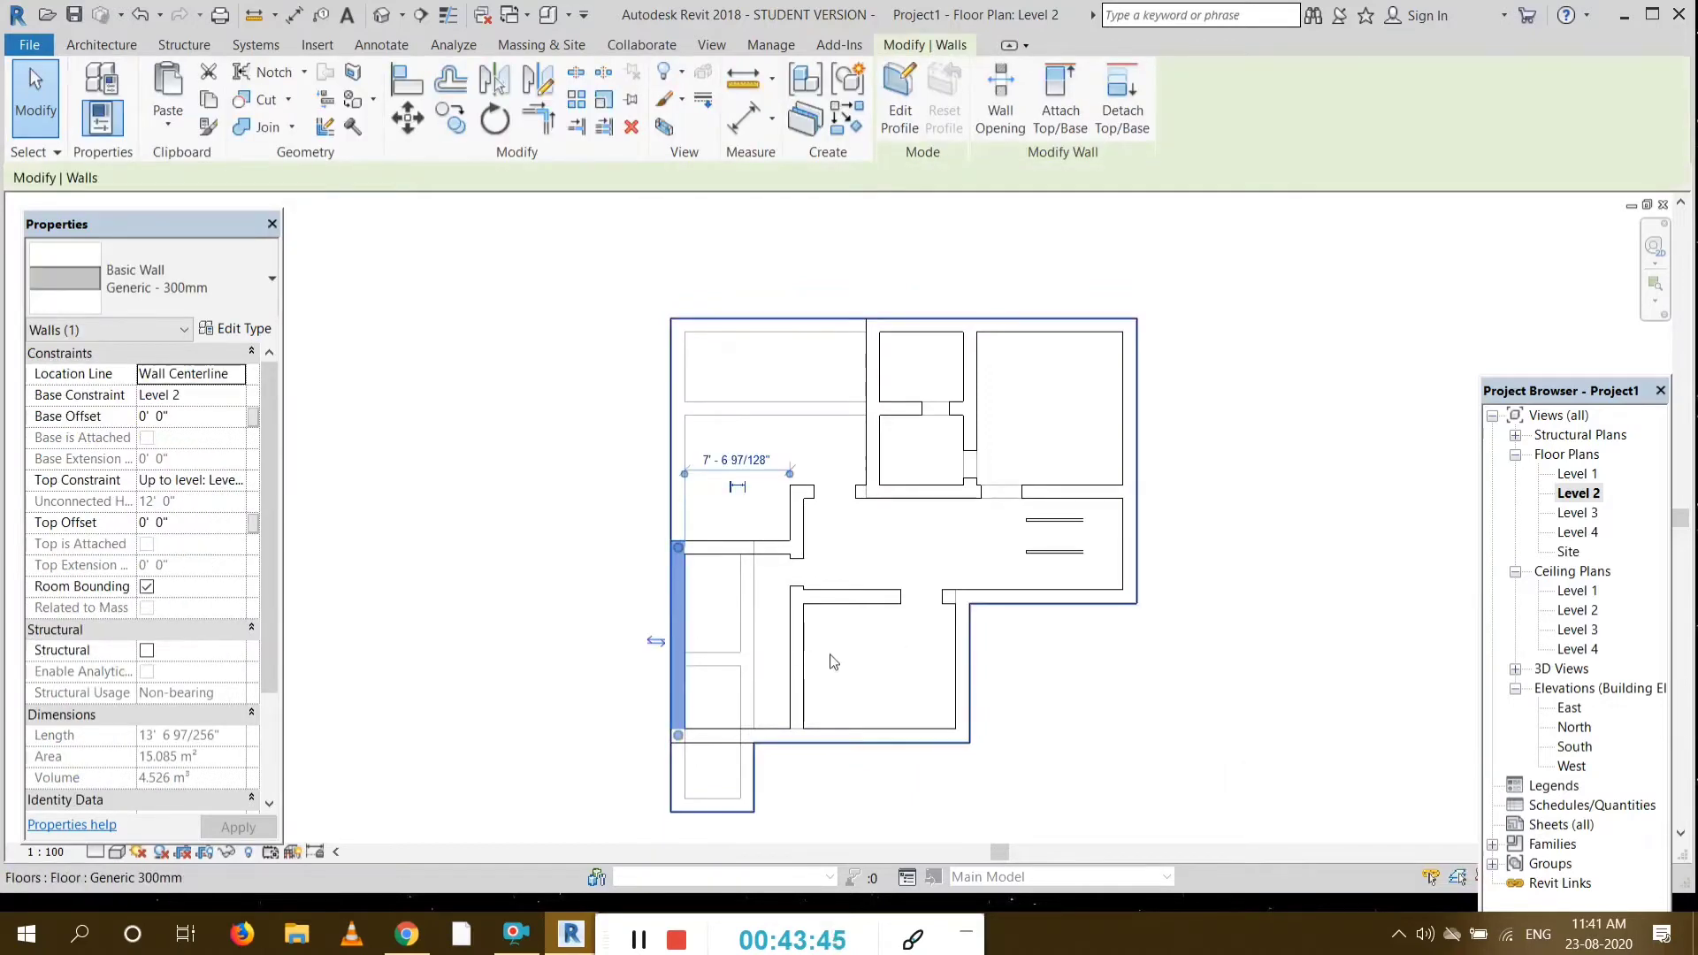
click(1176, 669)
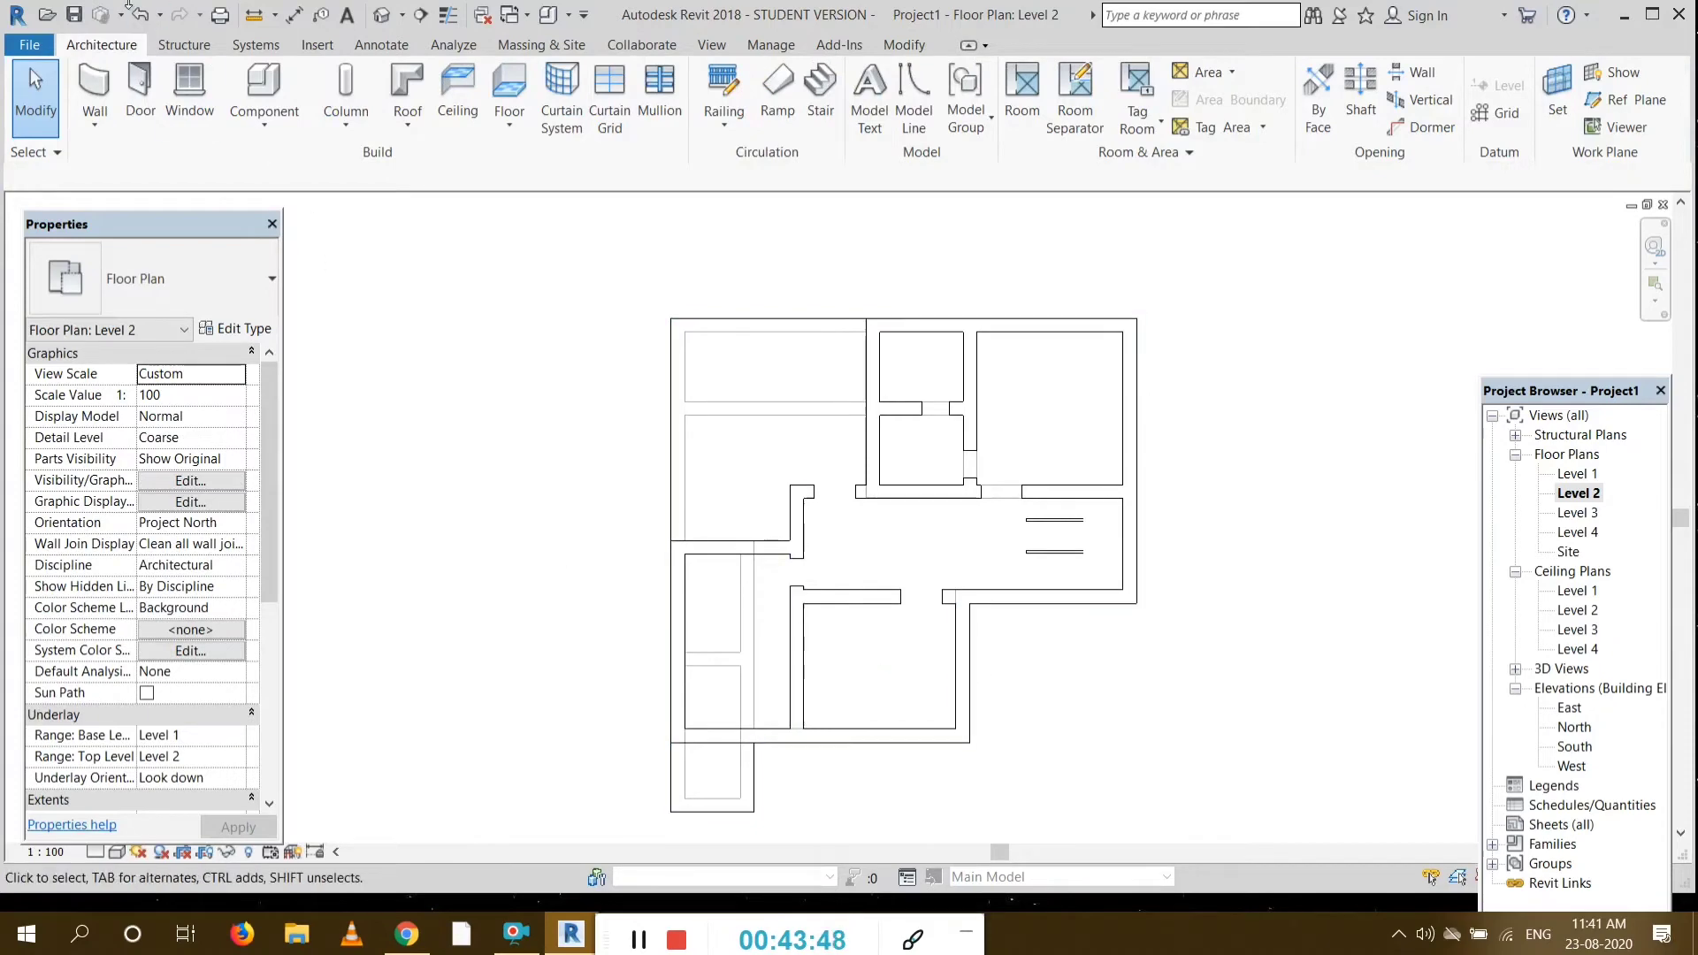
click(139, 18)
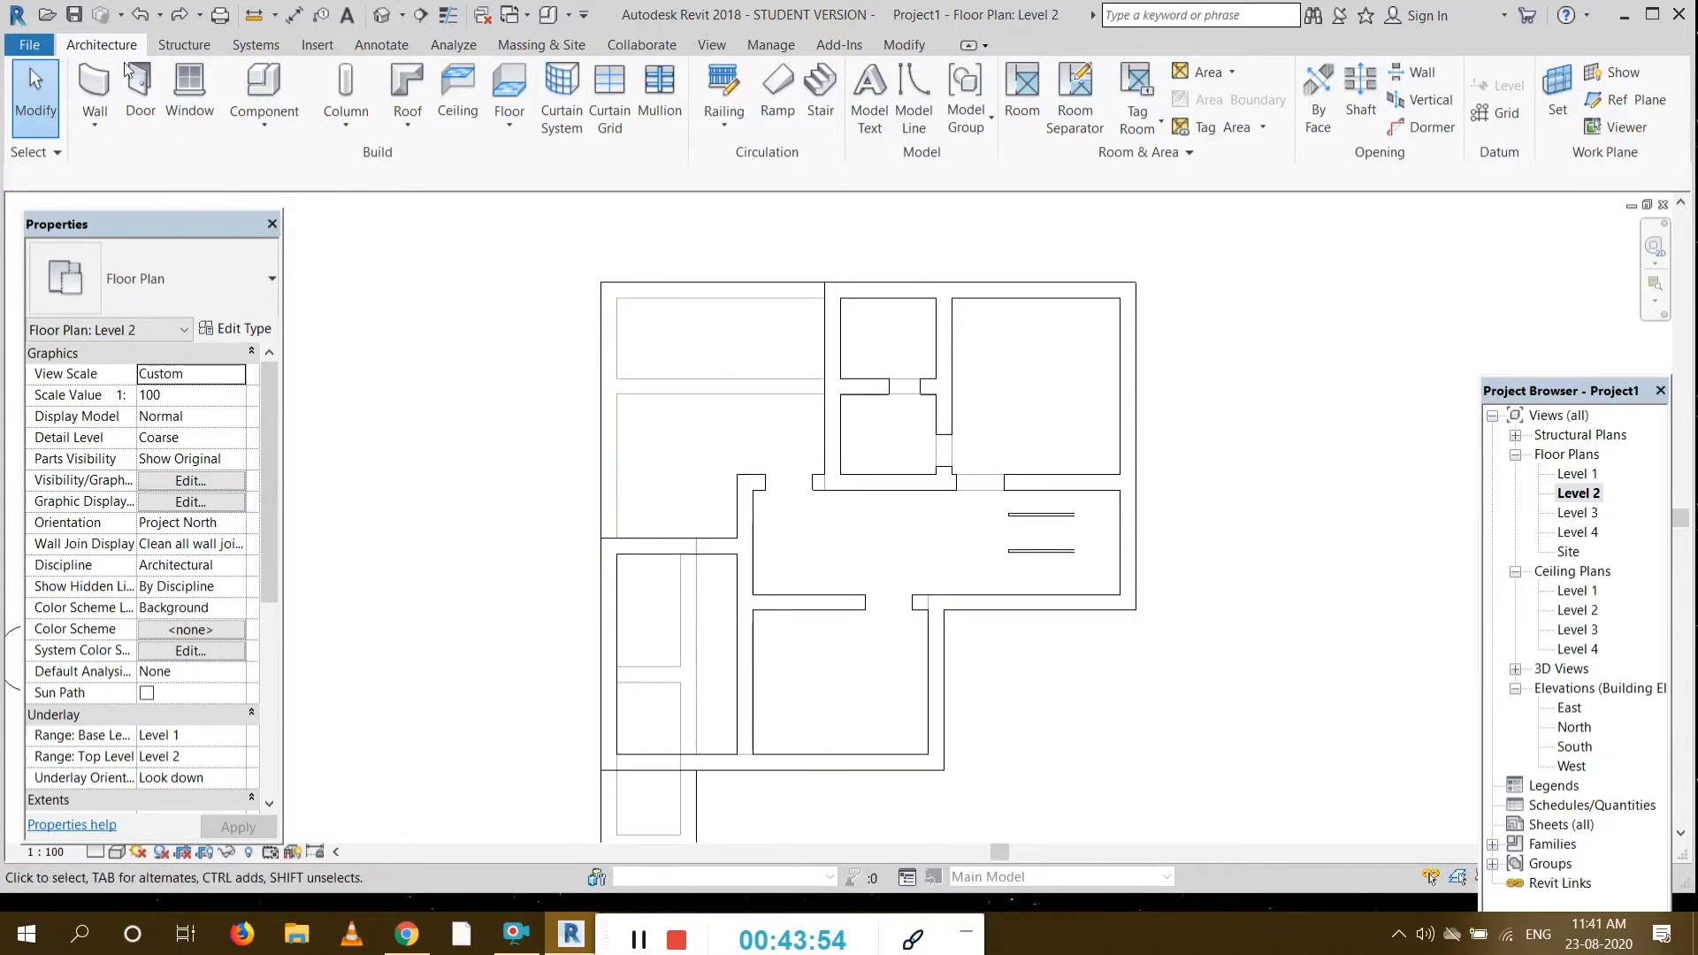
Step: Draw a horizontal Generic - 300mm wall from the west exterior wall to the vertical partition, about 4' 6" clear of the south wall
key(w)
key(a)
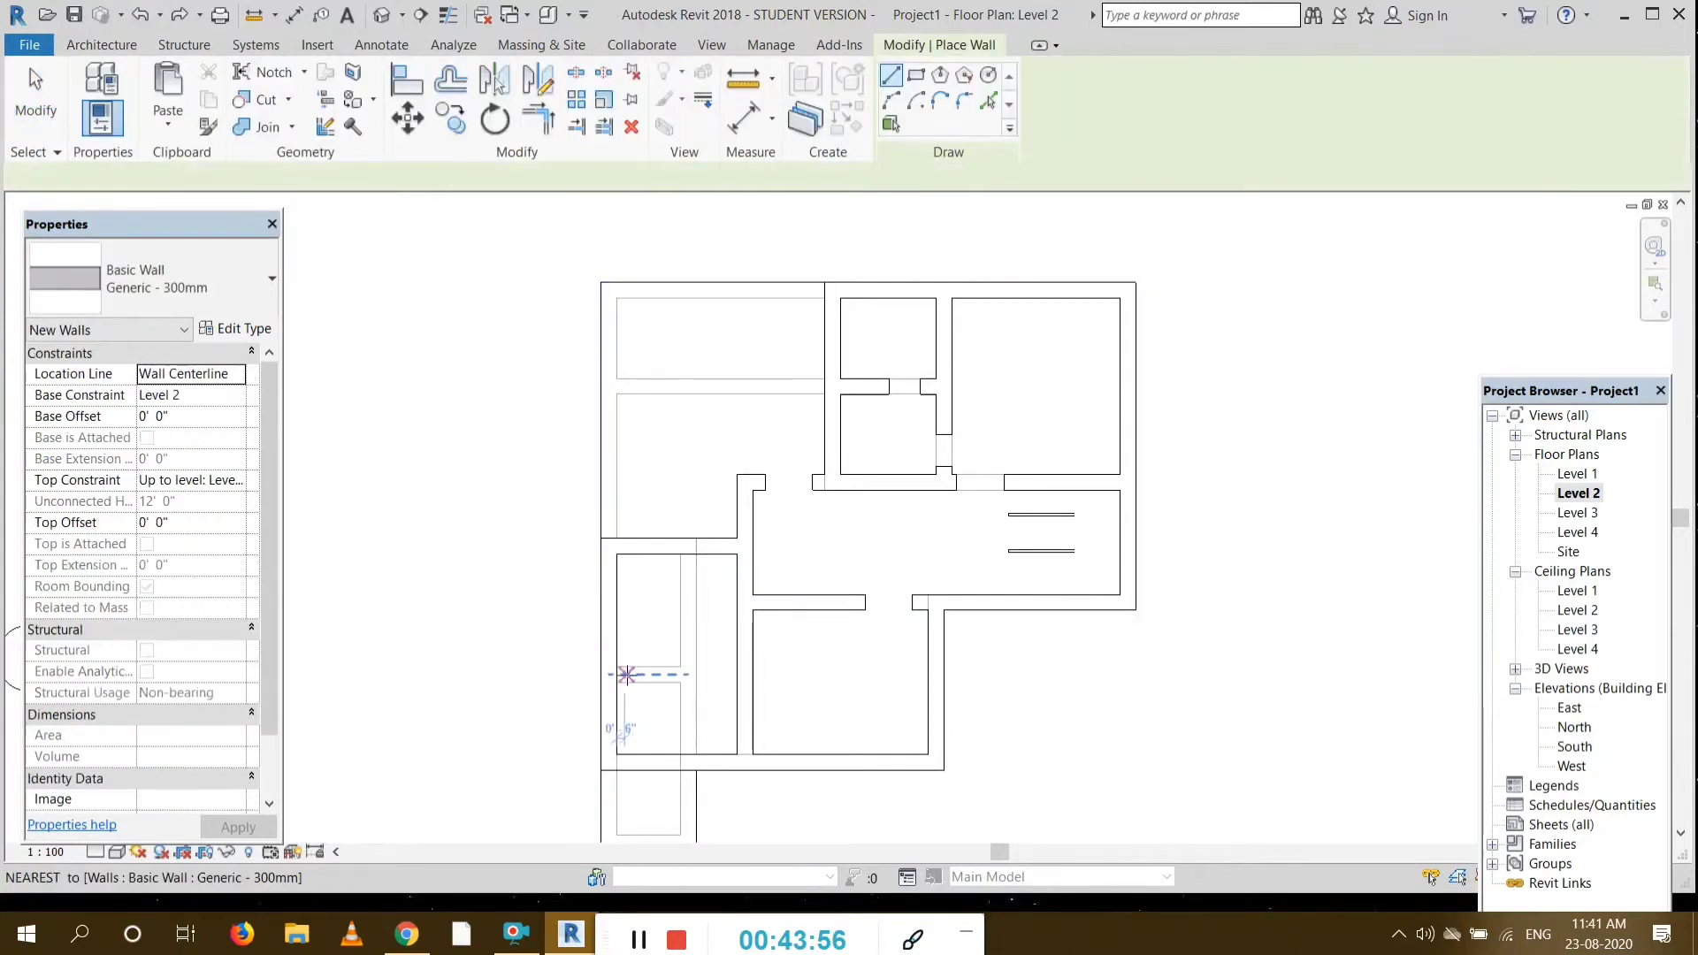
click(609, 673)
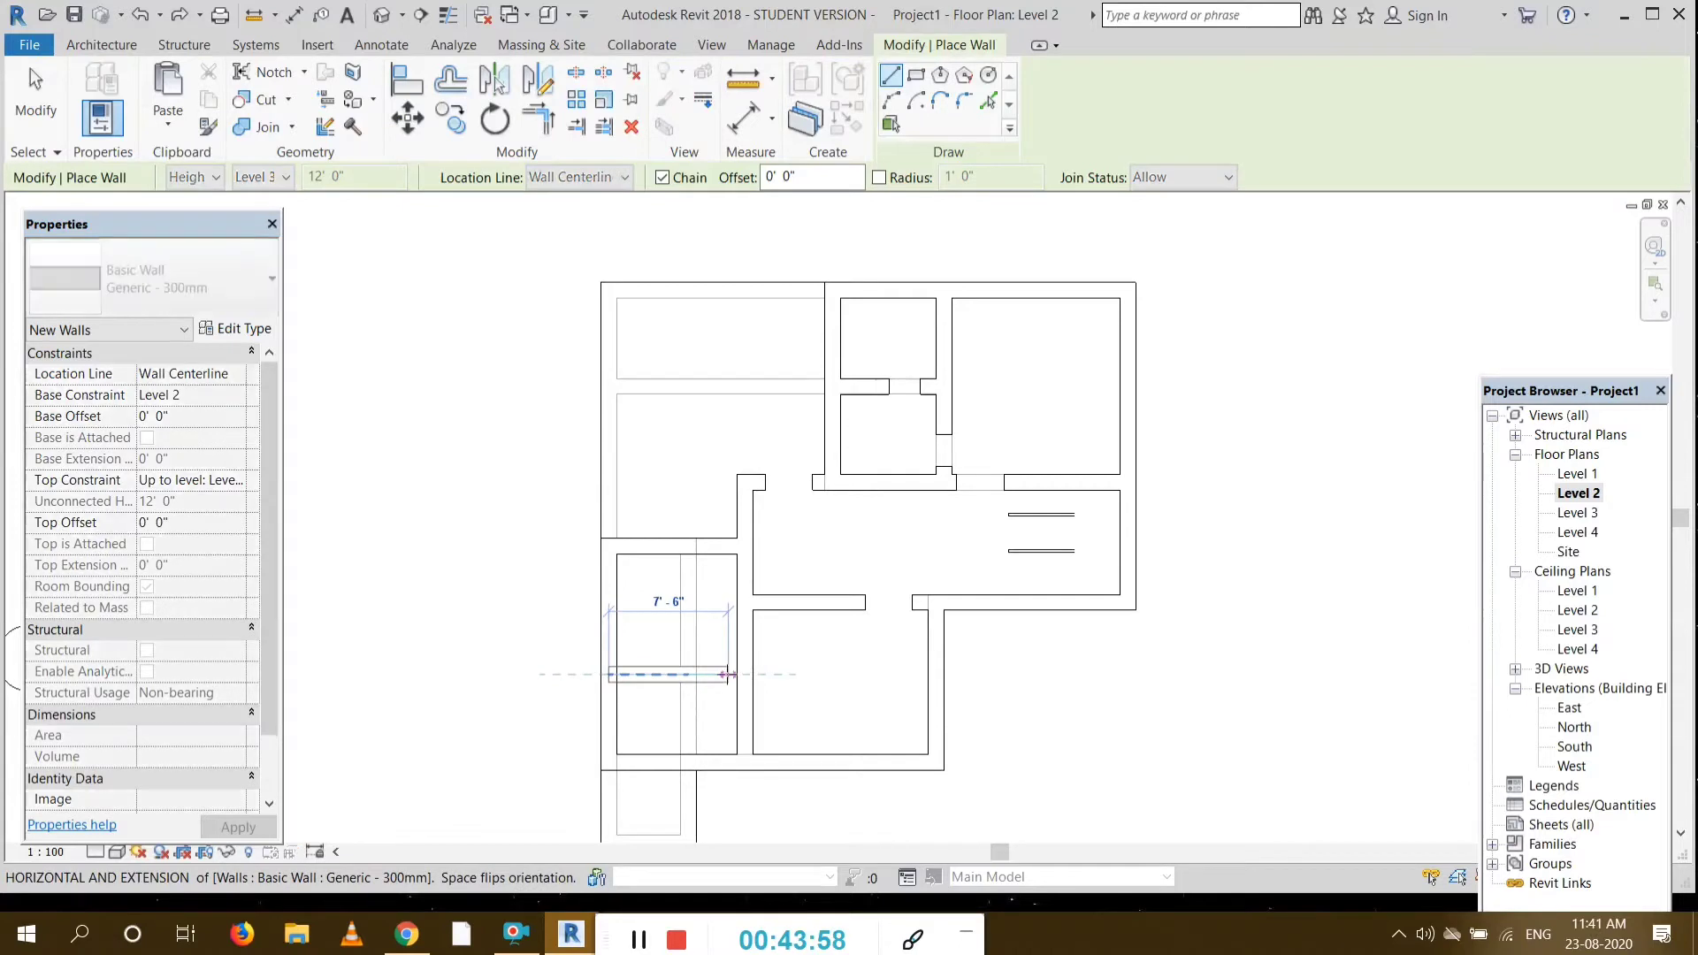
click(743, 673)
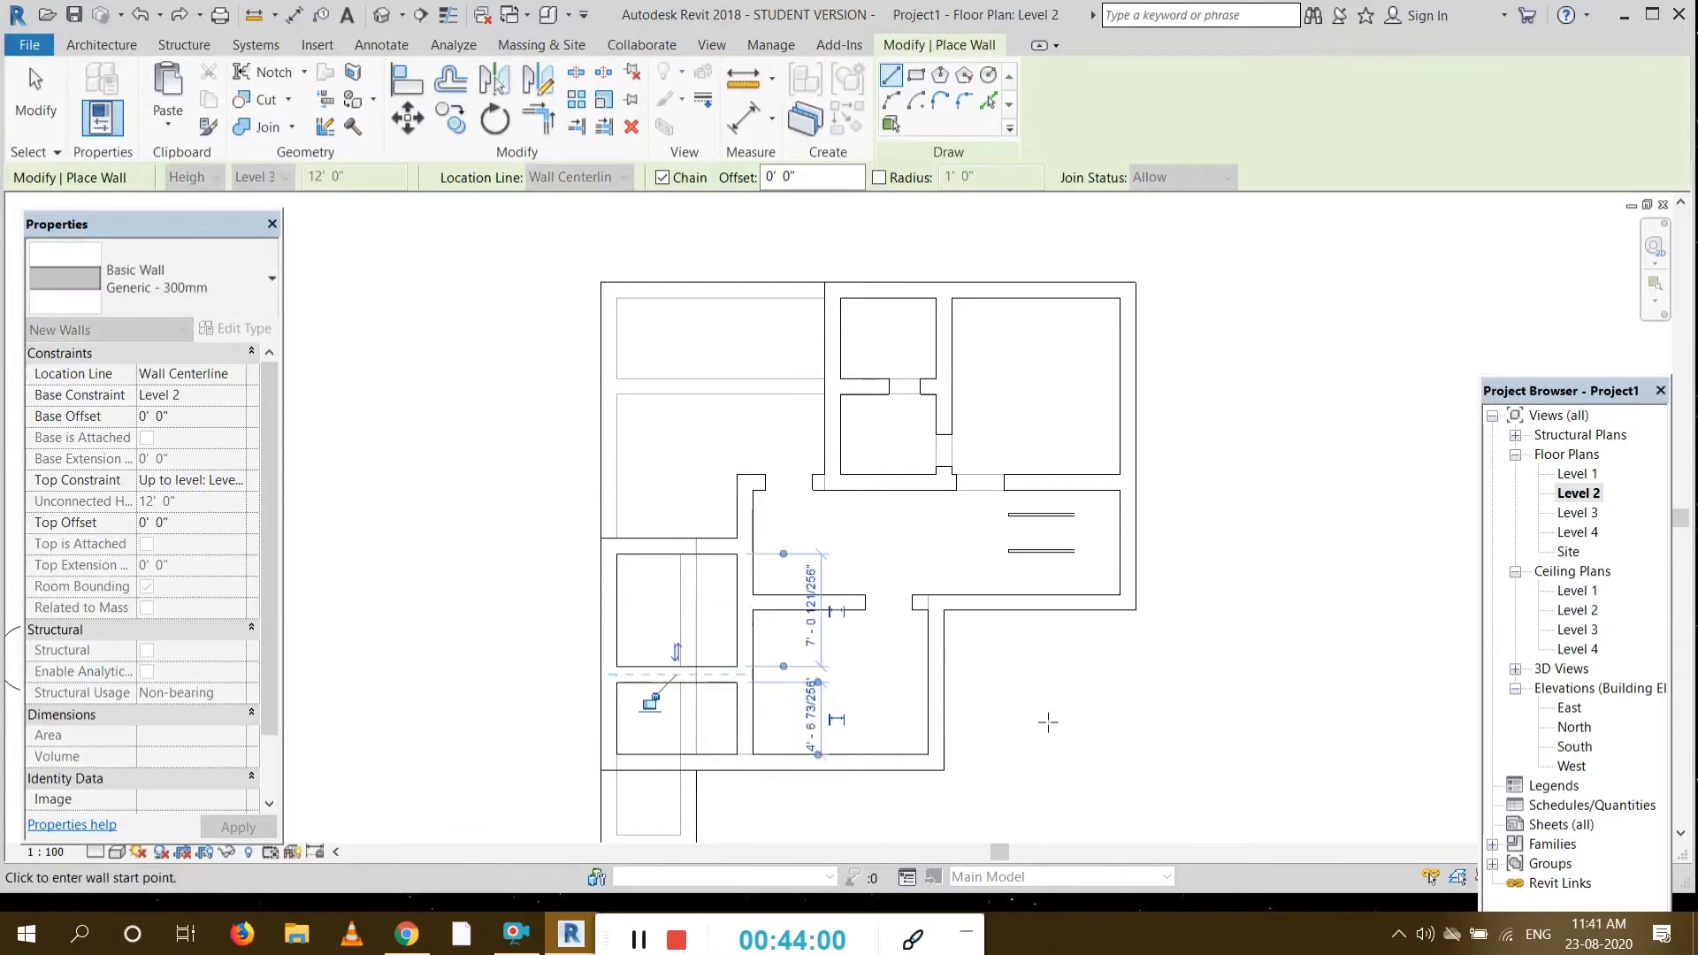
key(Escape)
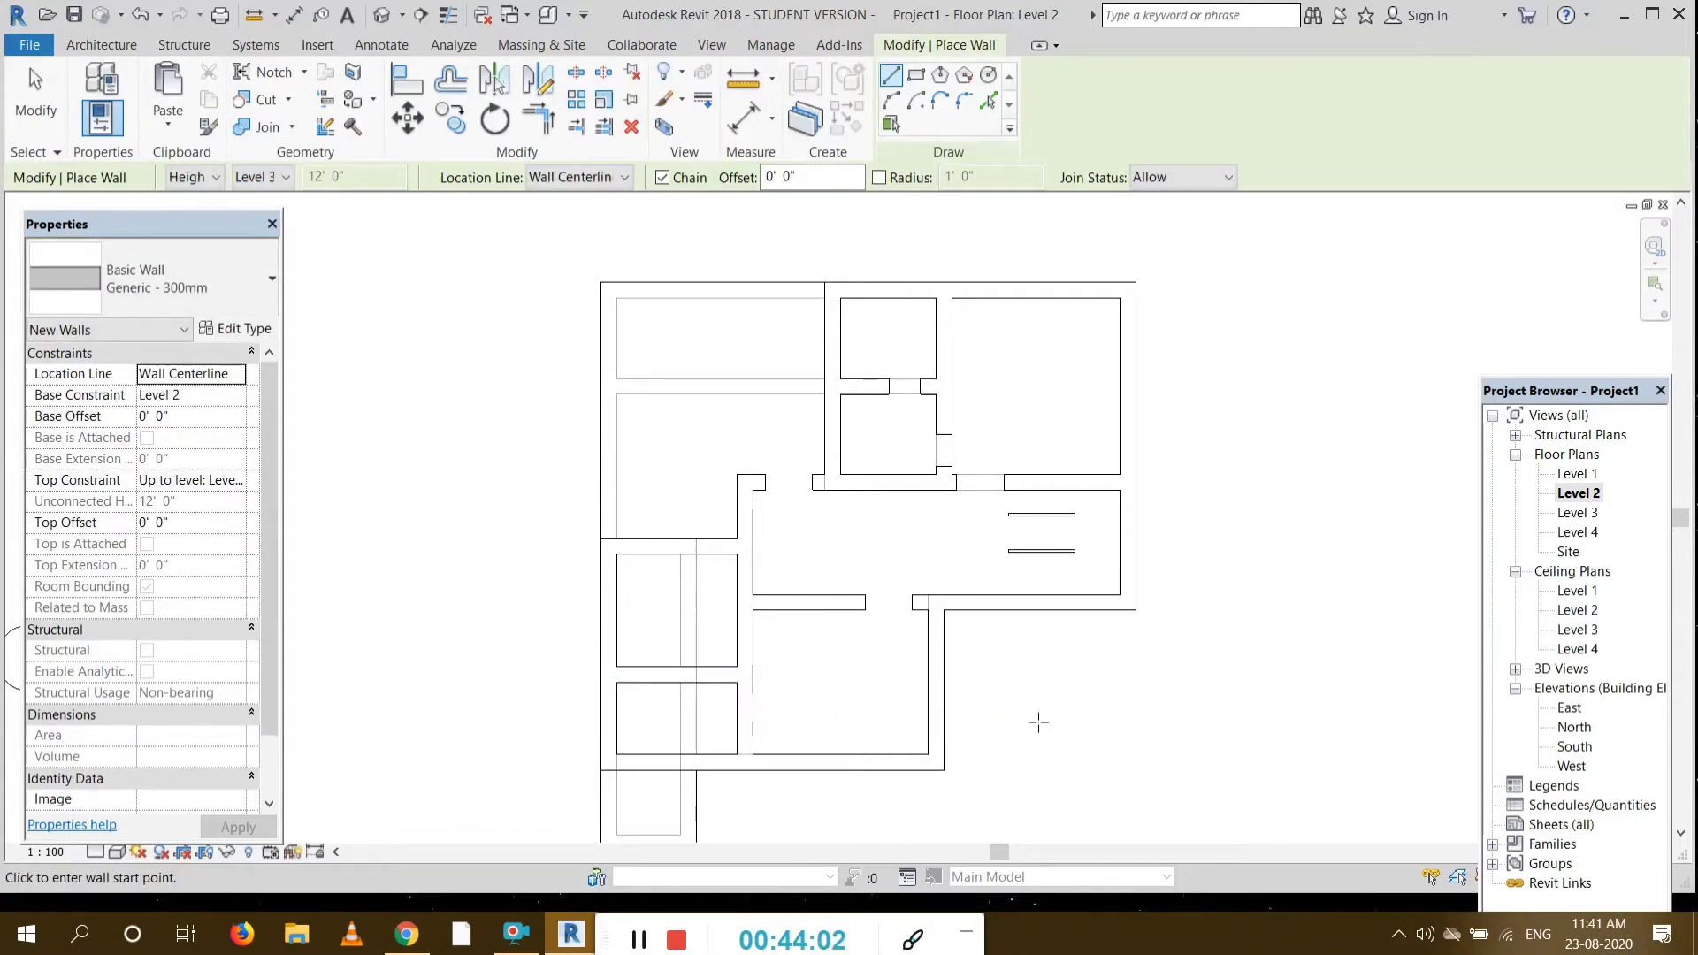
key(Escape)
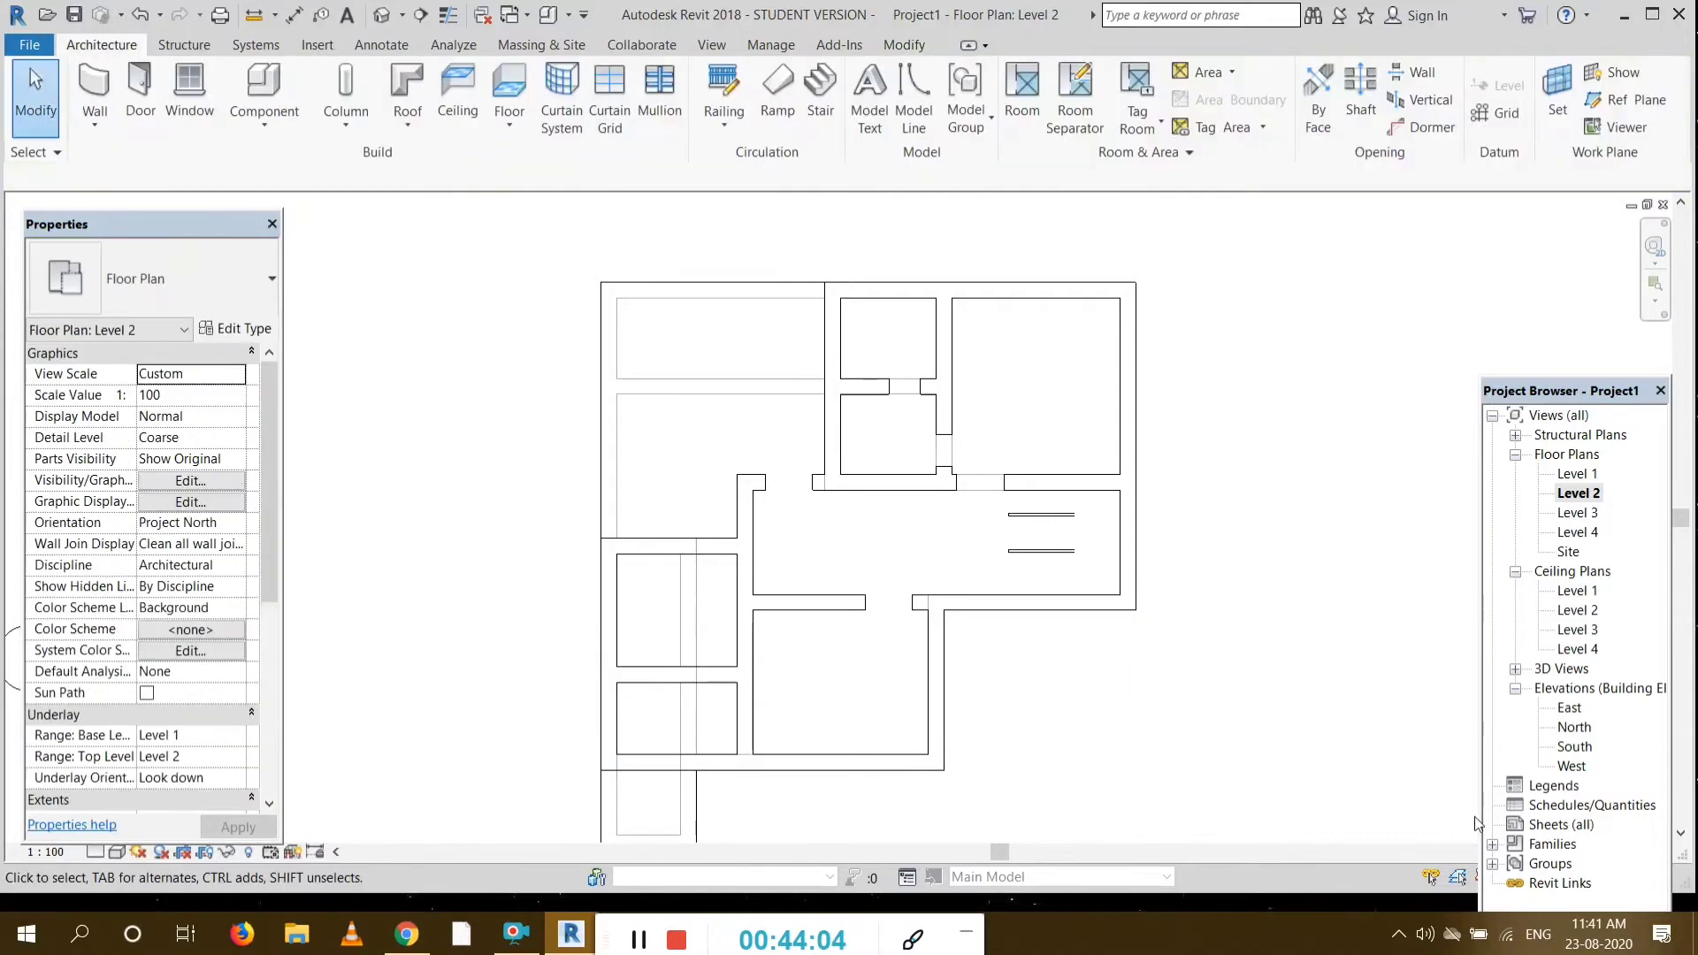
Step: Place 550 x 2100mm interior doors in the vertical partition south of the new wall and at the new horizontal wall's east end
click(140, 88)
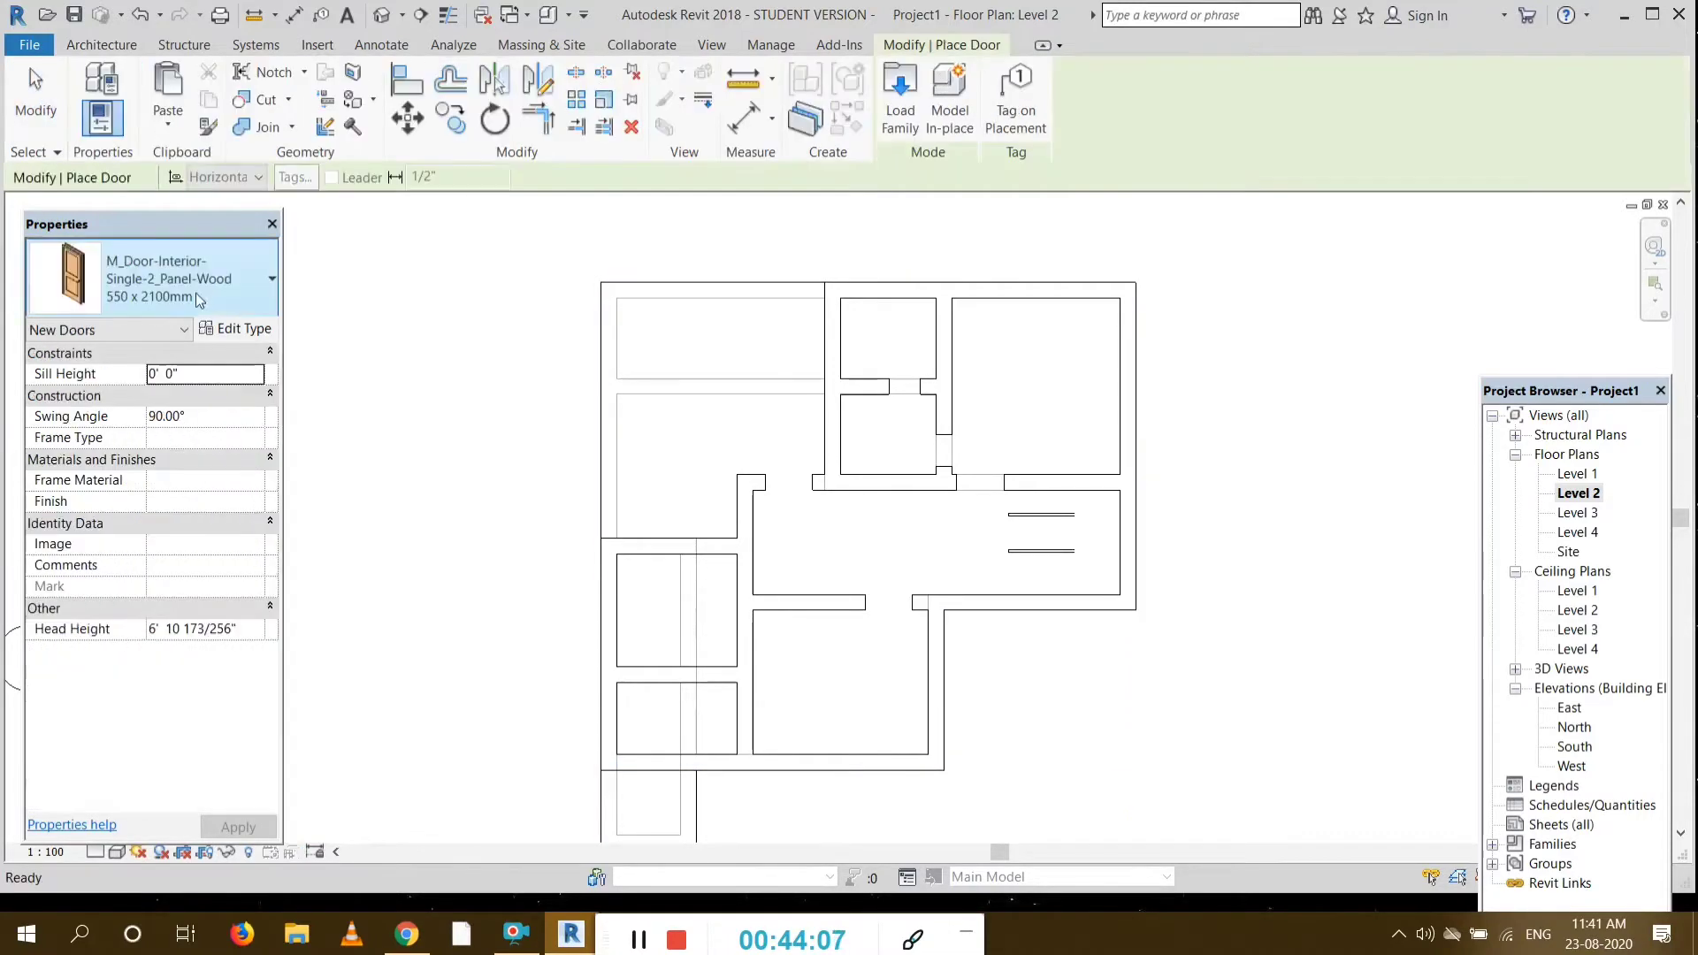
click(743, 712)
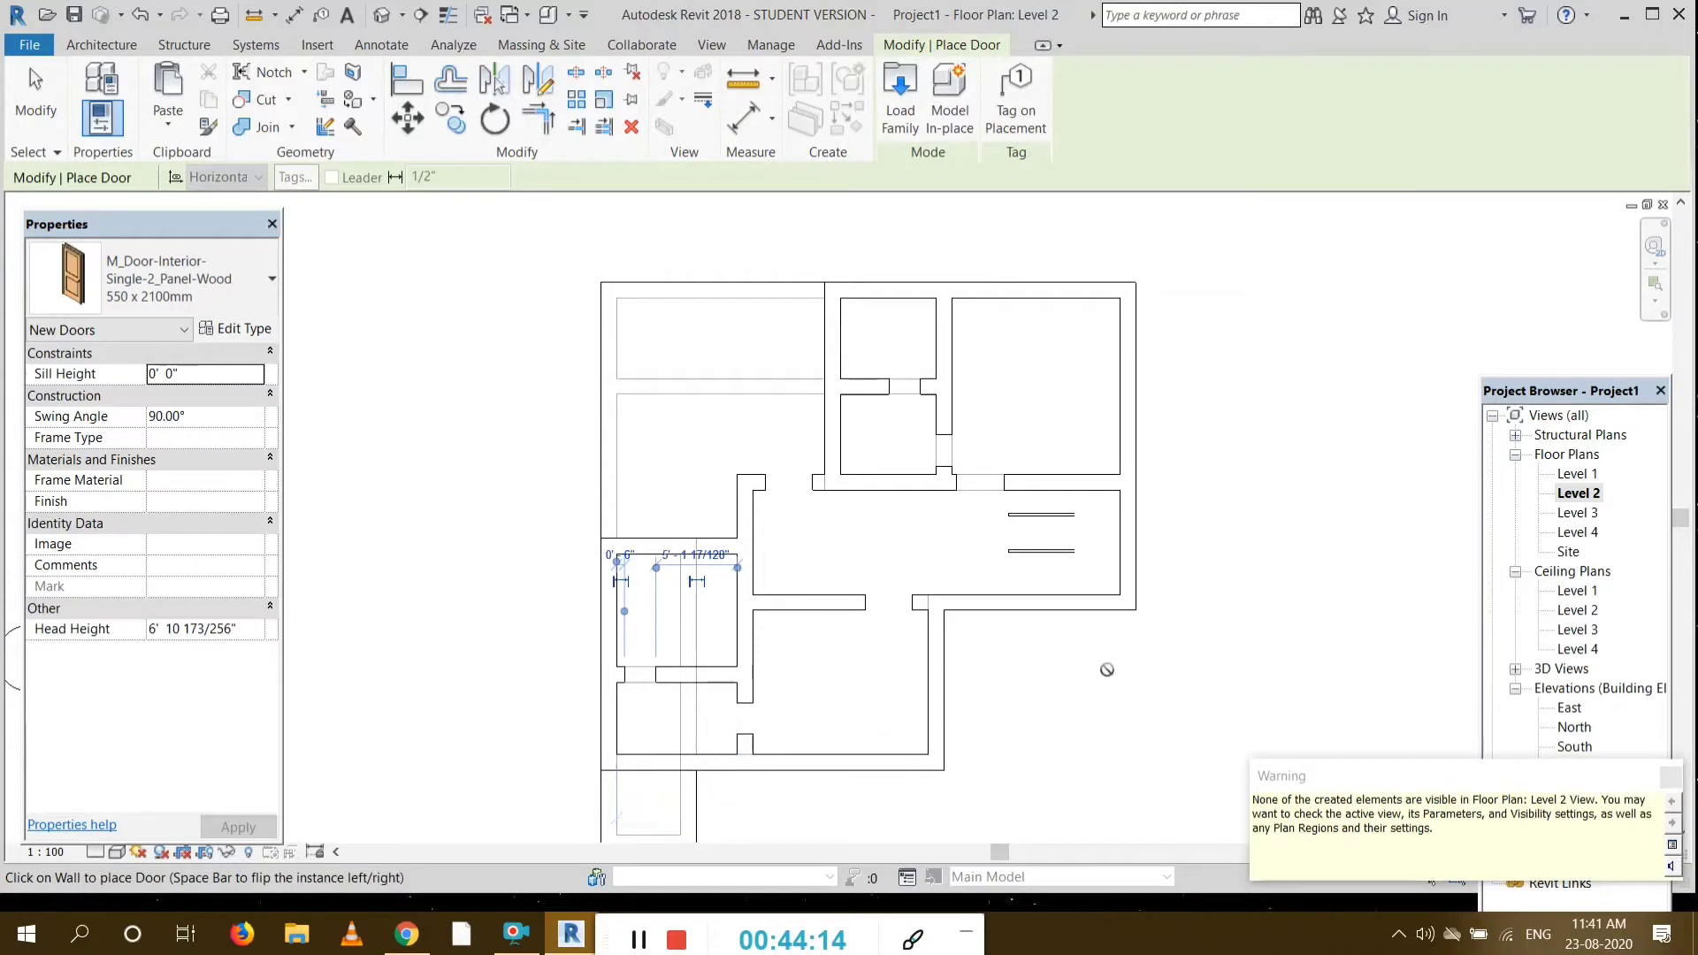
click(140, 15)
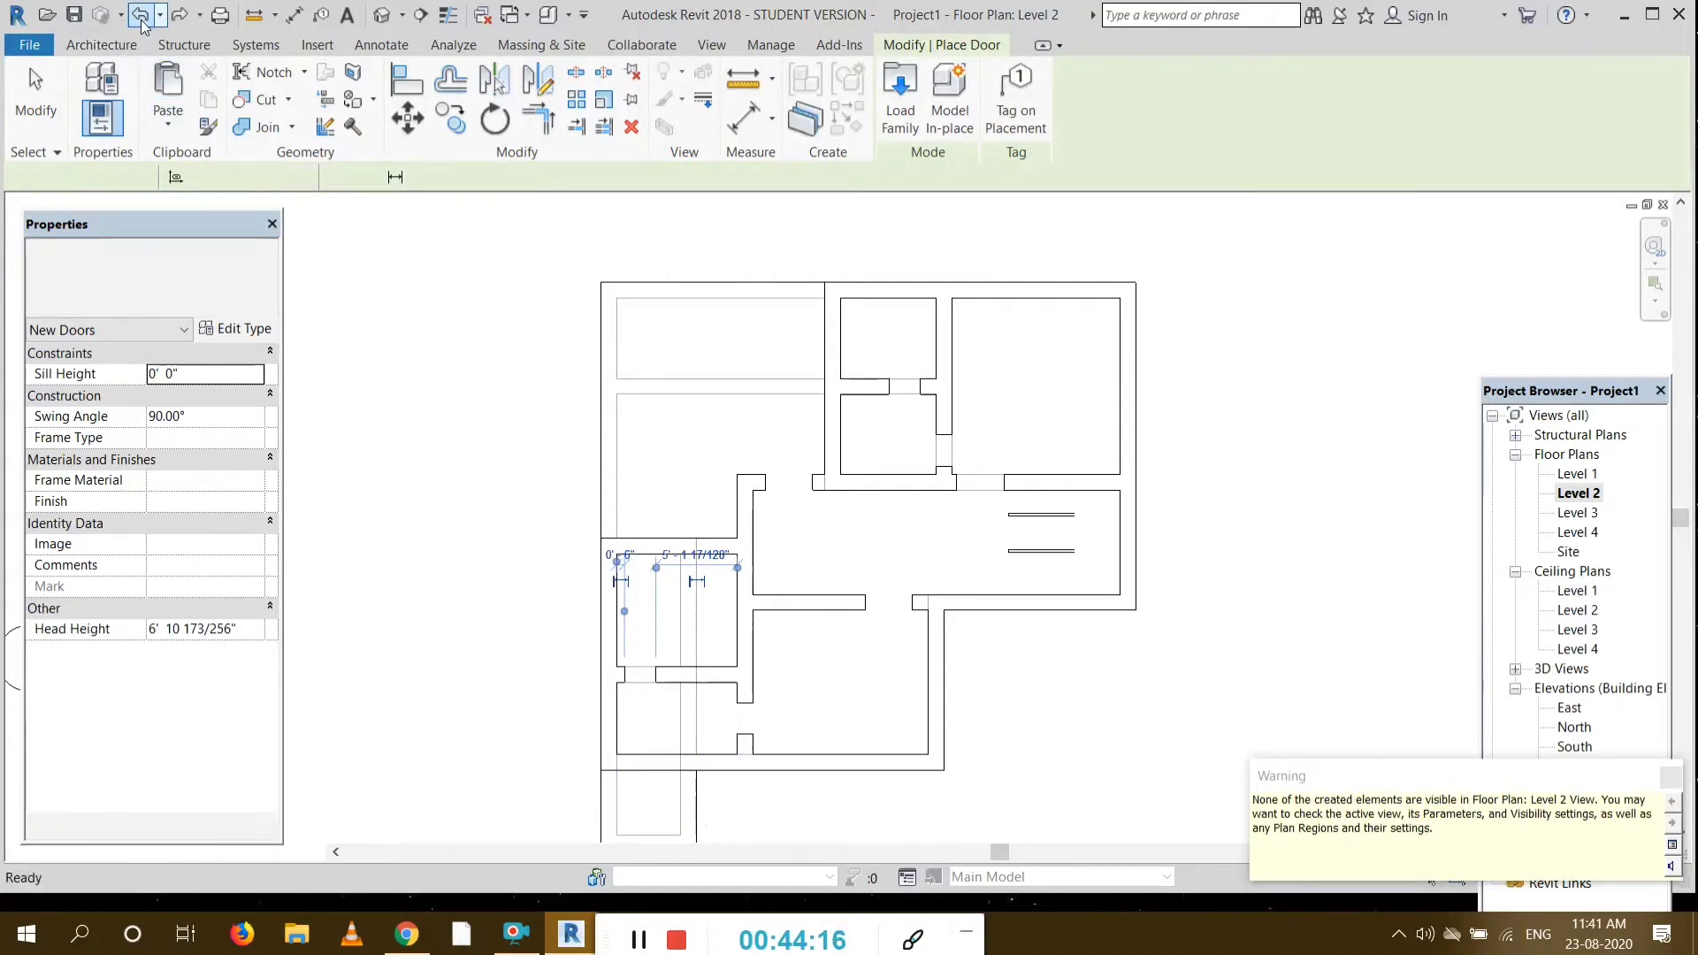
click(712, 673)
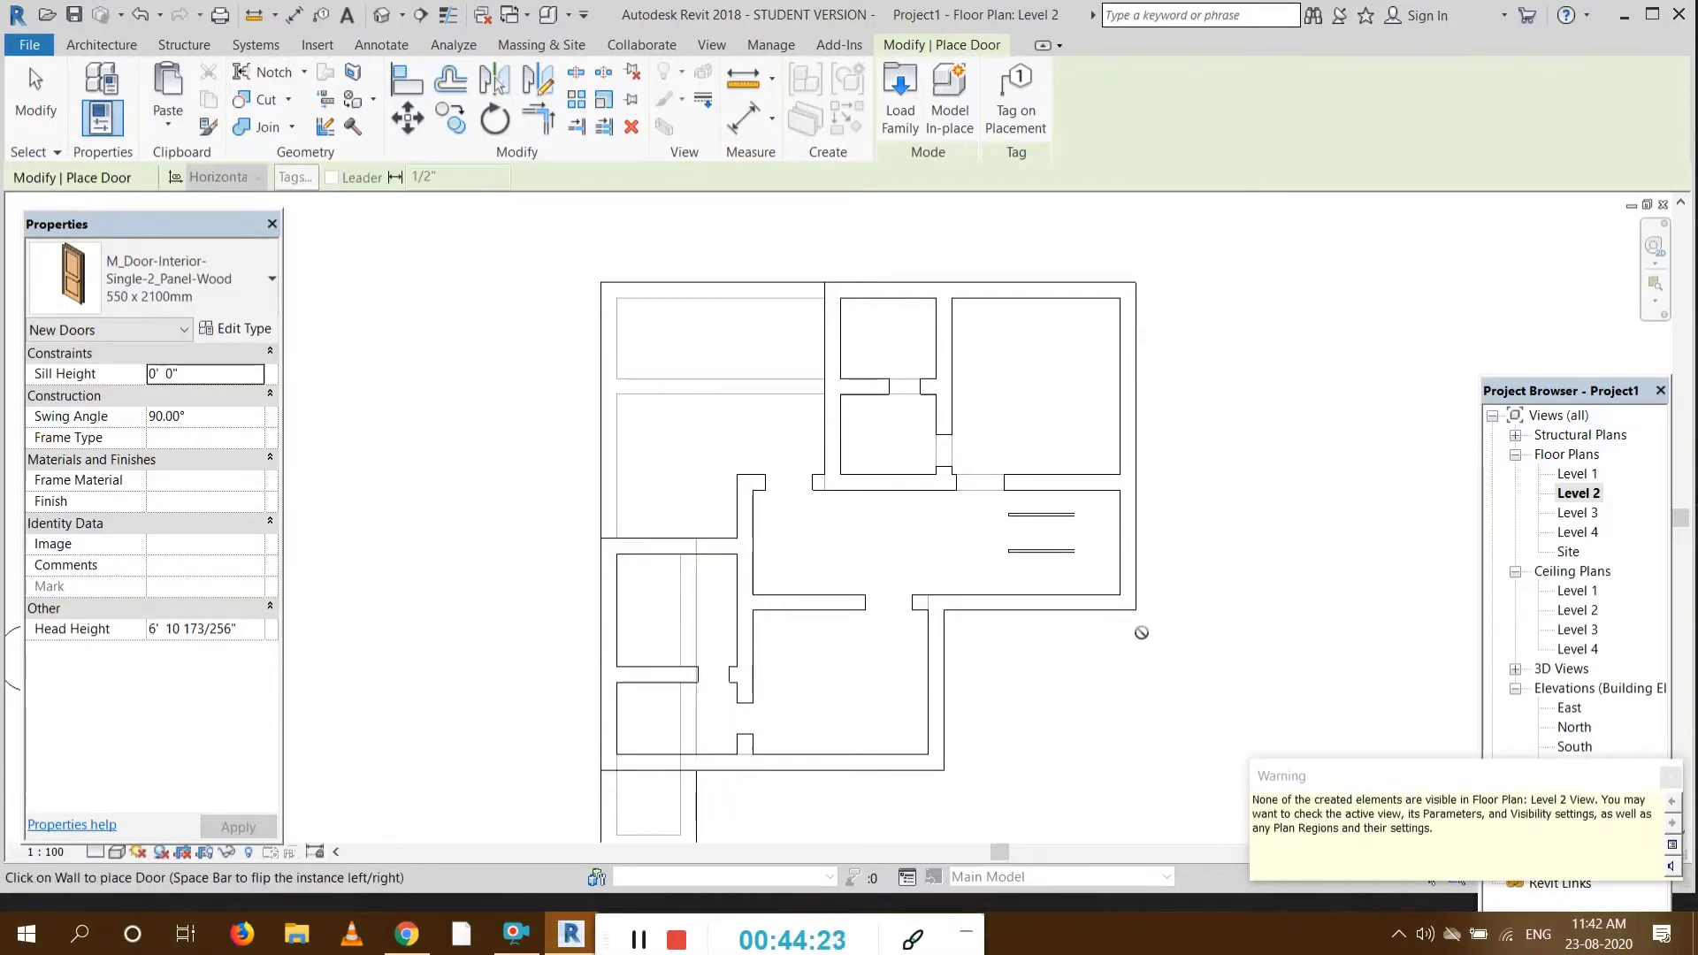
key(Escape)
key(Escape)
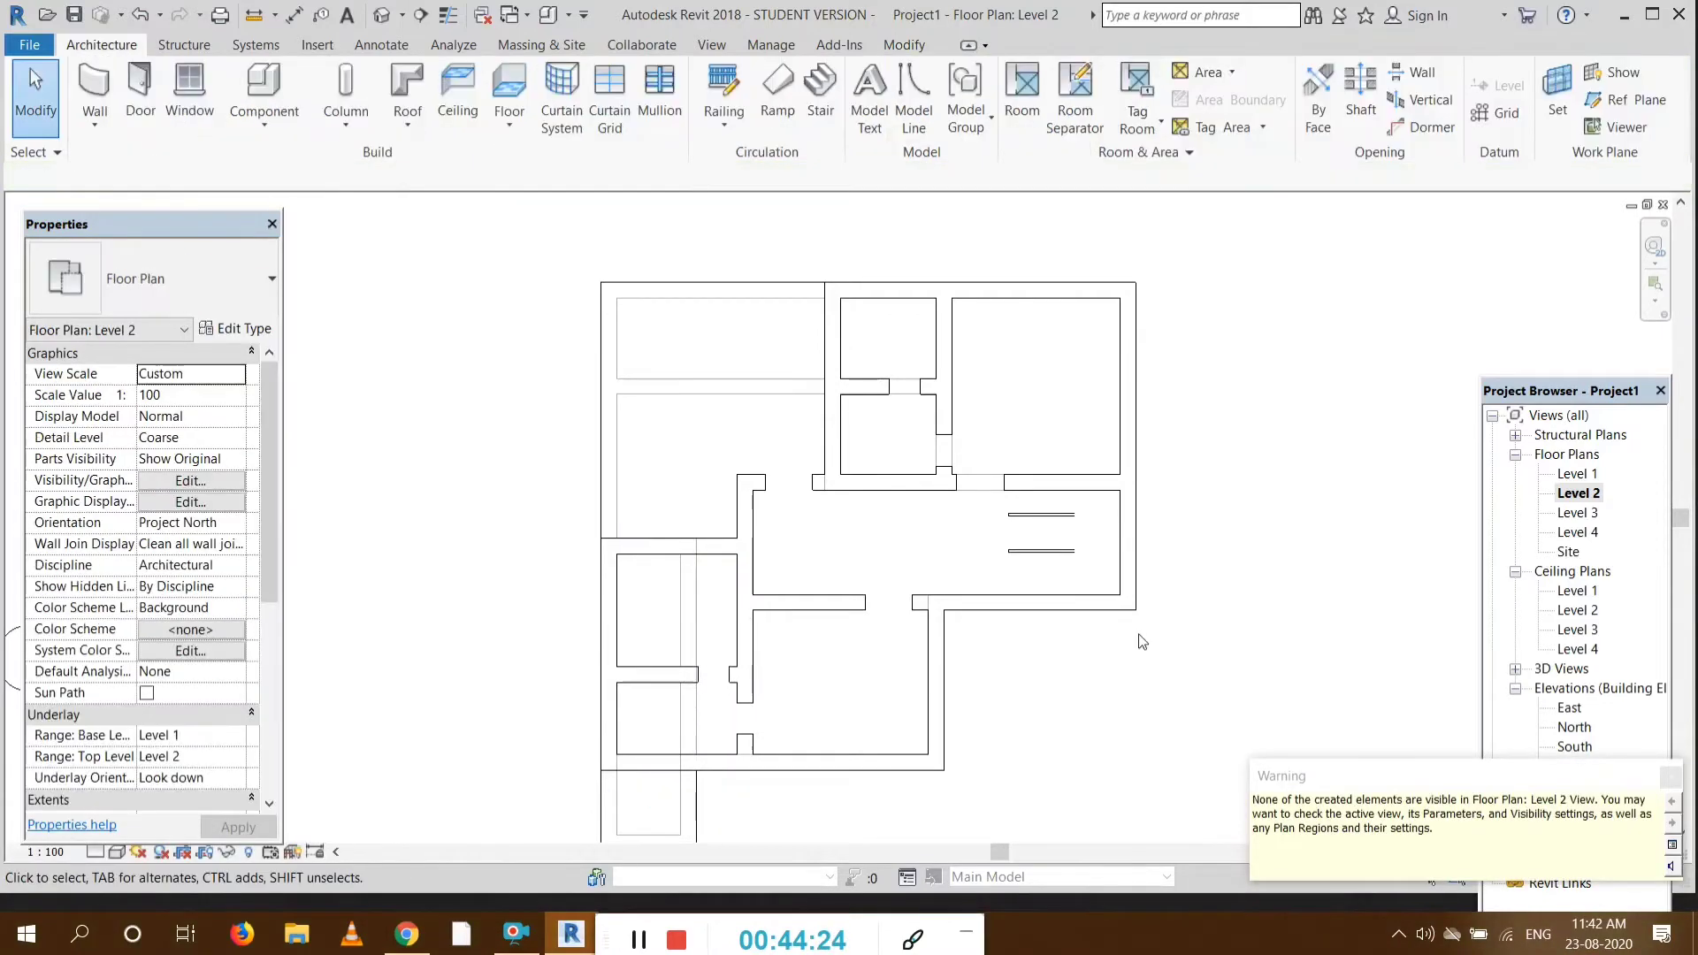
Step: Place an M_Window-Casement-Double 850 x 900mm window in the west exterior wall of the room north of the new partition
click(189, 88)
click(221, 283)
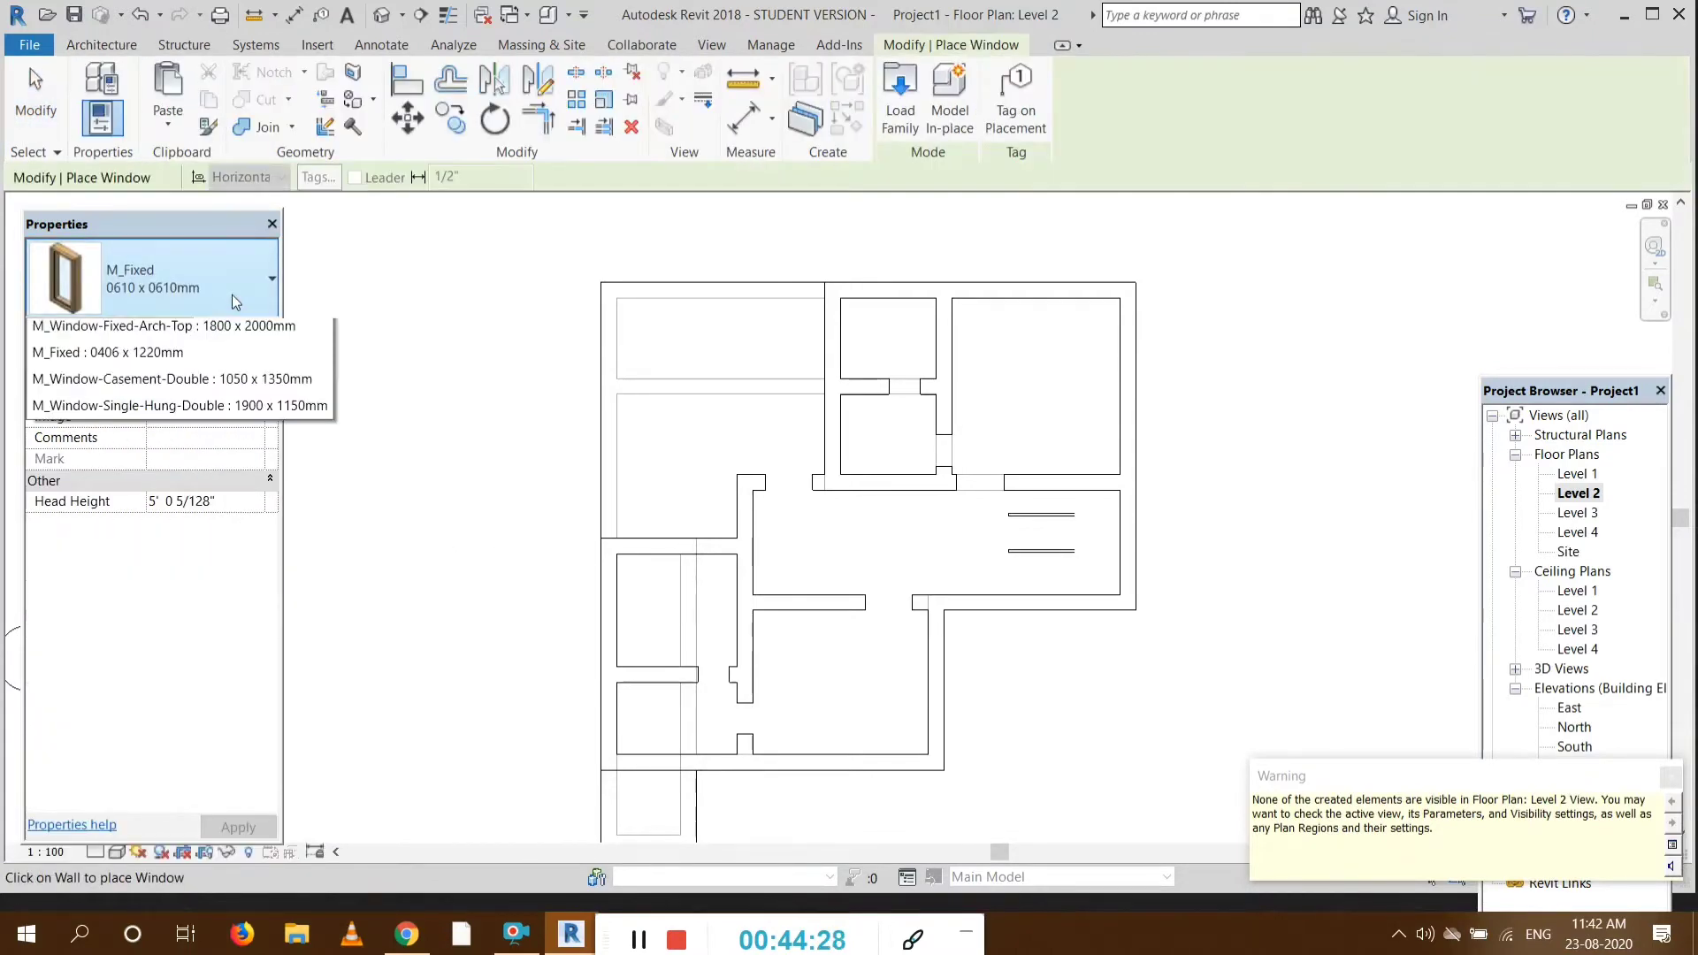
click(126, 681)
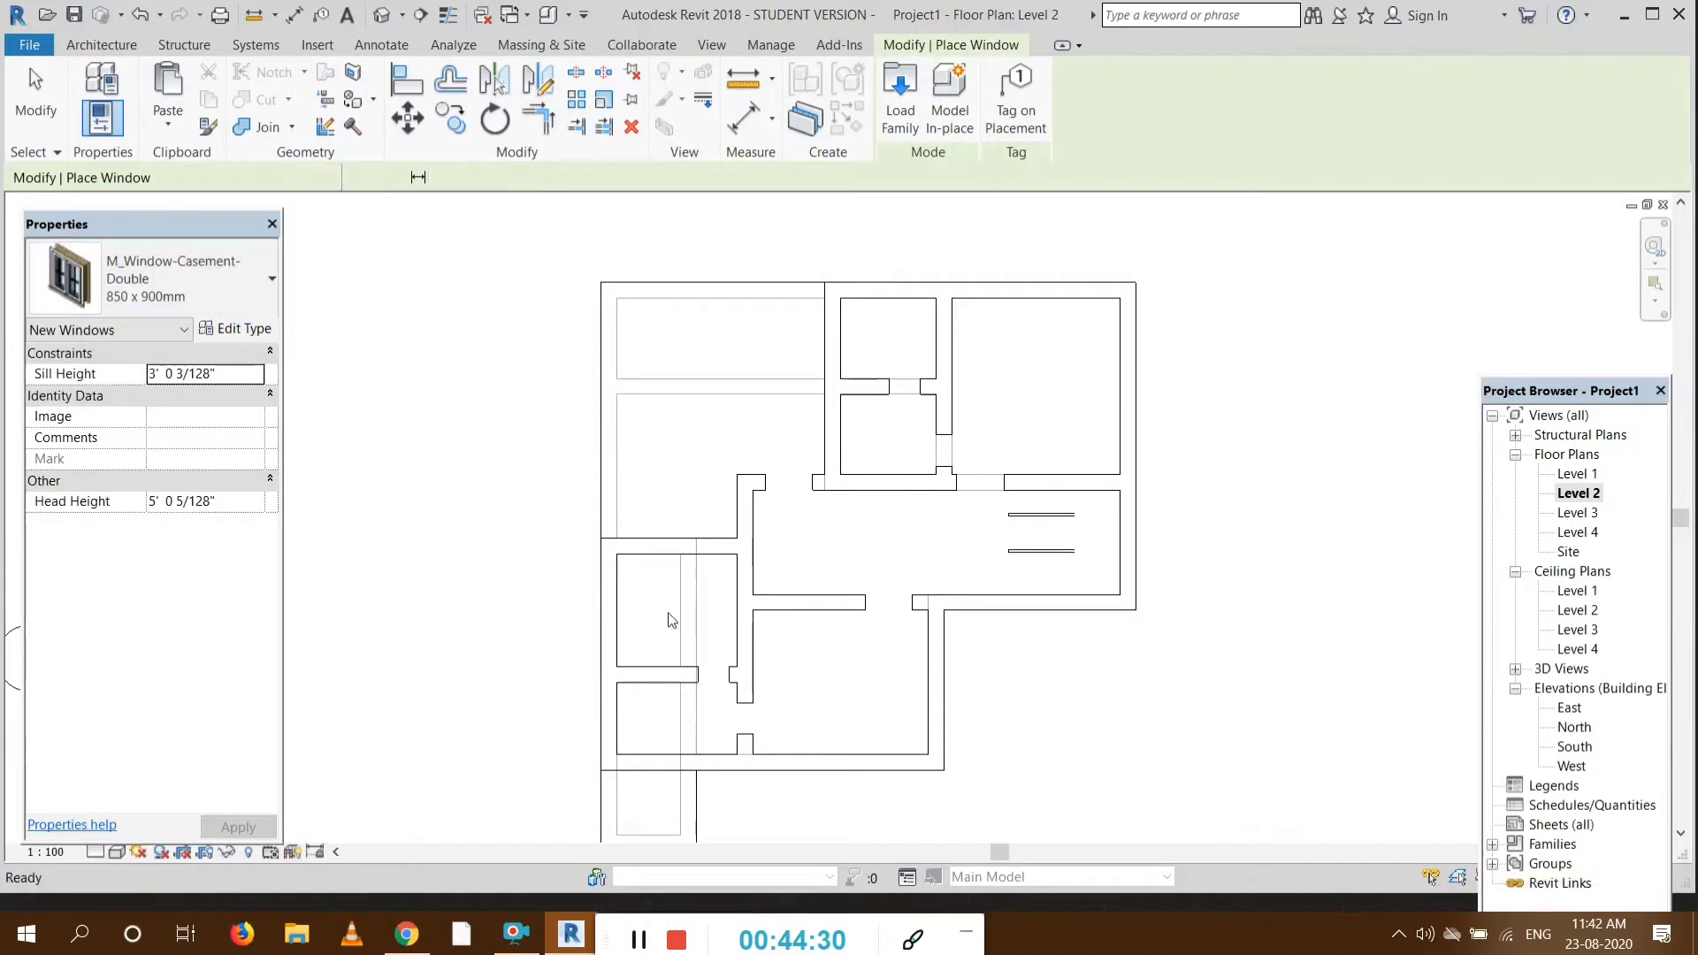
click(604, 613)
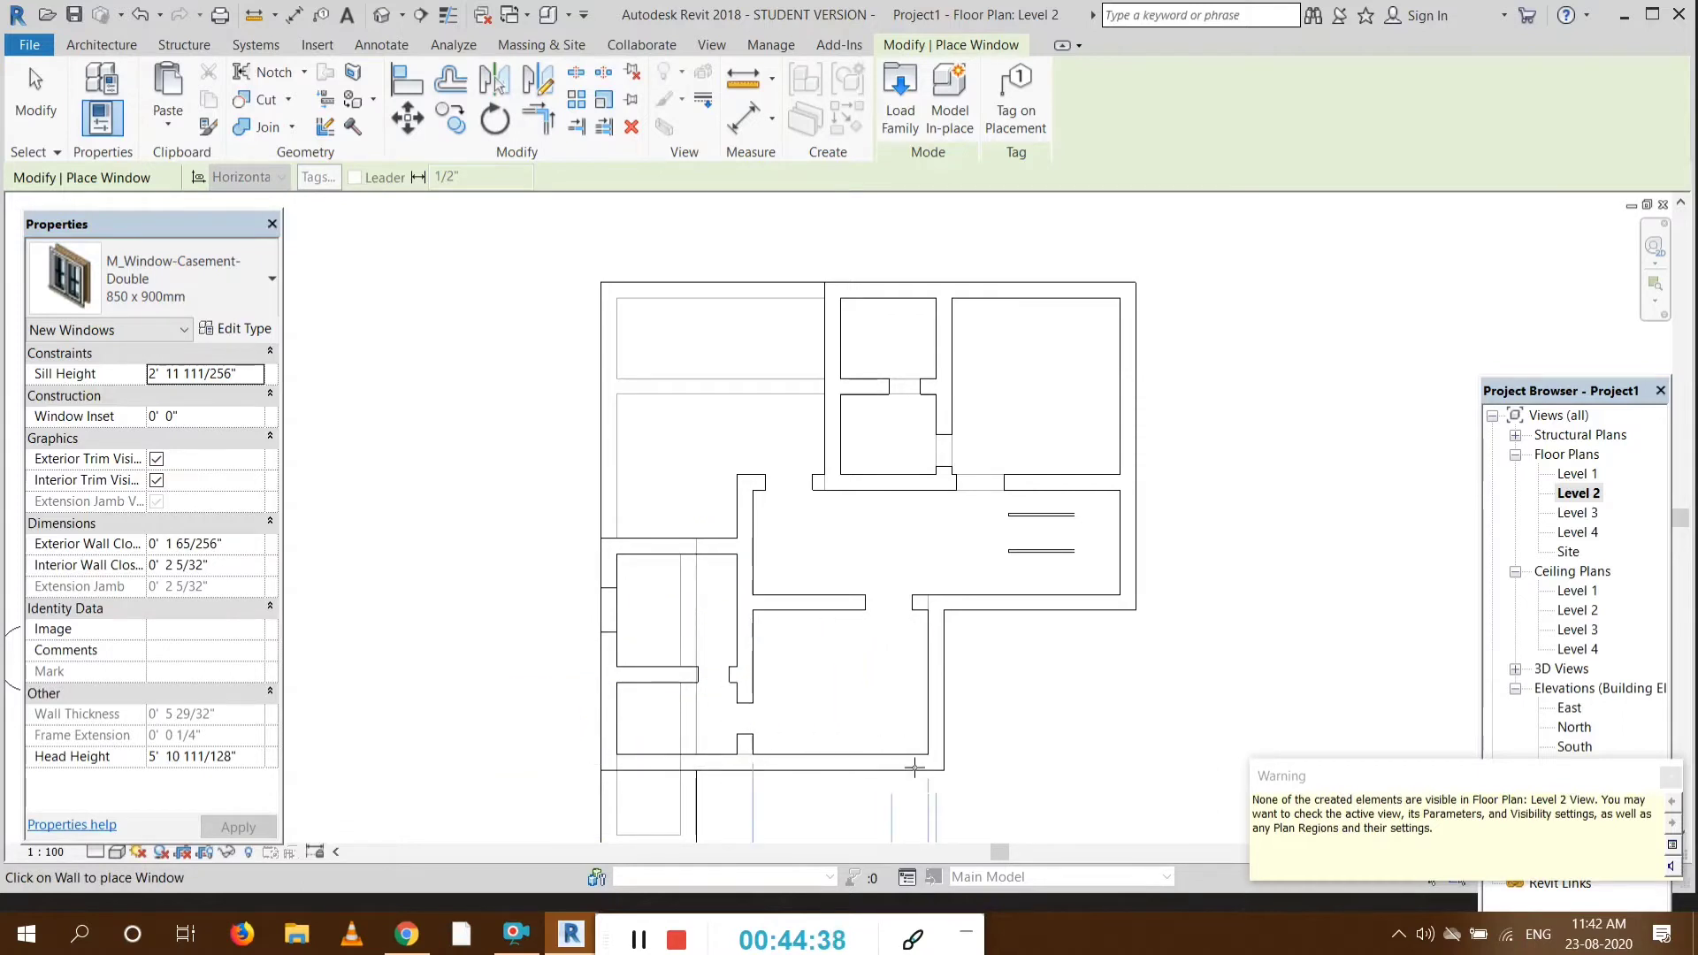
Step: Place M_Window-Casement-Double 1400 x 1800mm windows in the south room's south and east walls, the hall's south wall, and the northeast room's east and north walls
click(192, 262)
scroll(181, 531, down, 3)
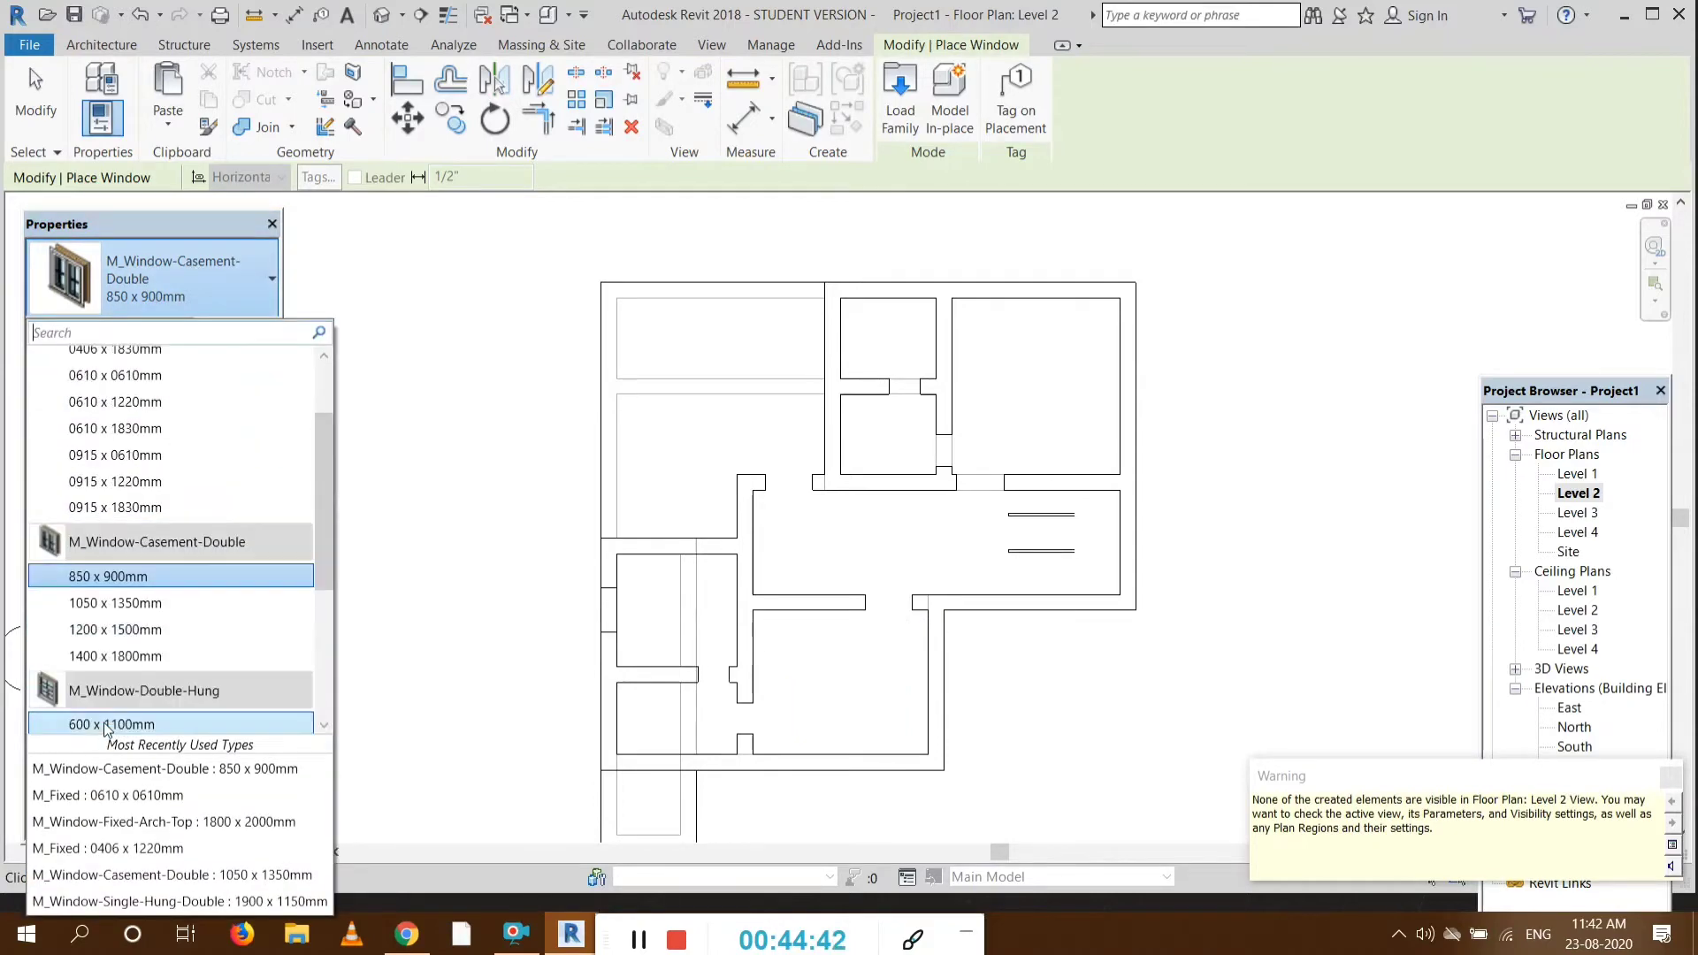
click(133, 654)
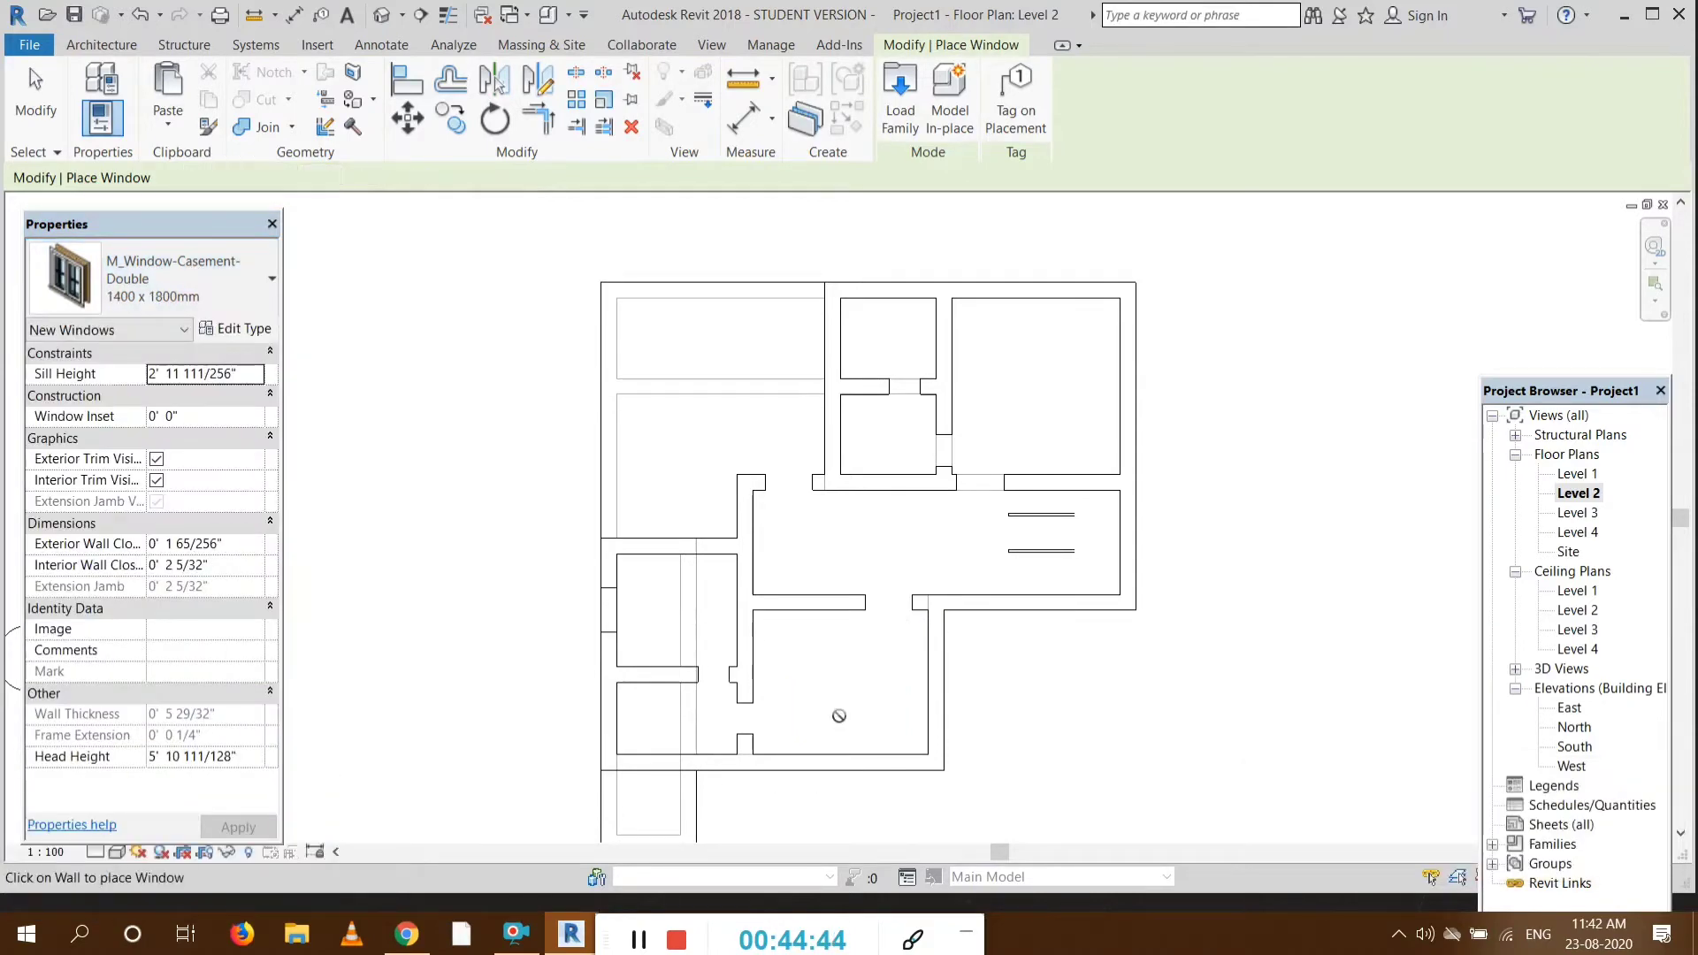
click(821, 770)
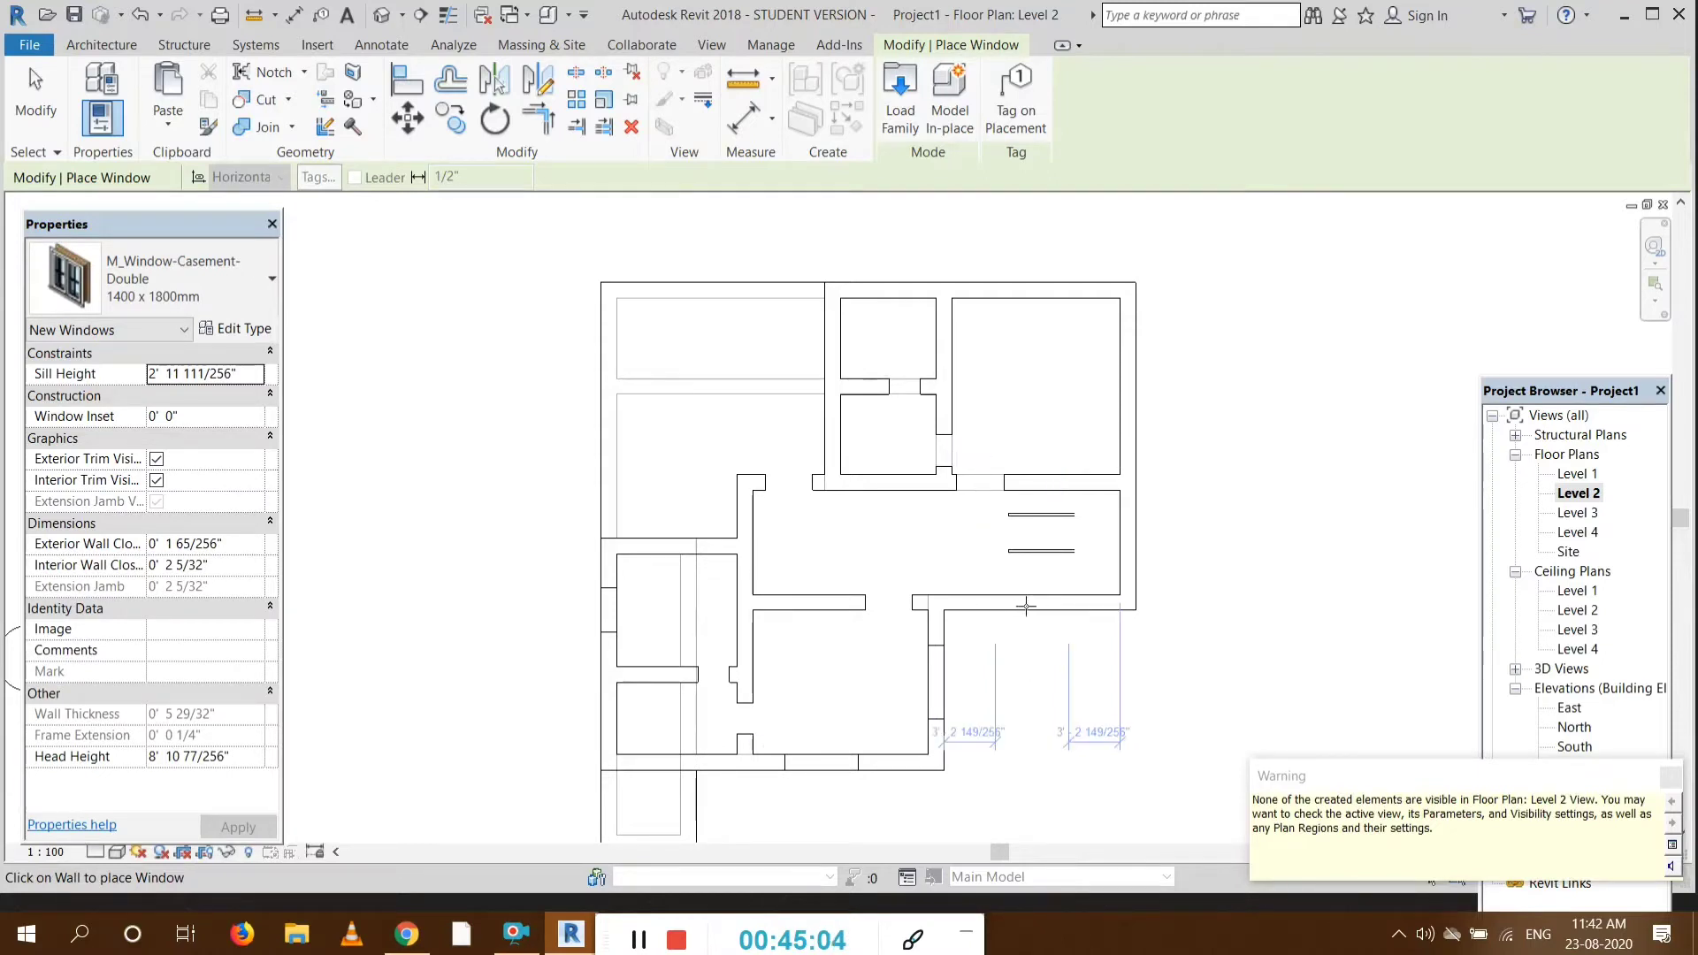
click(1029, 606)
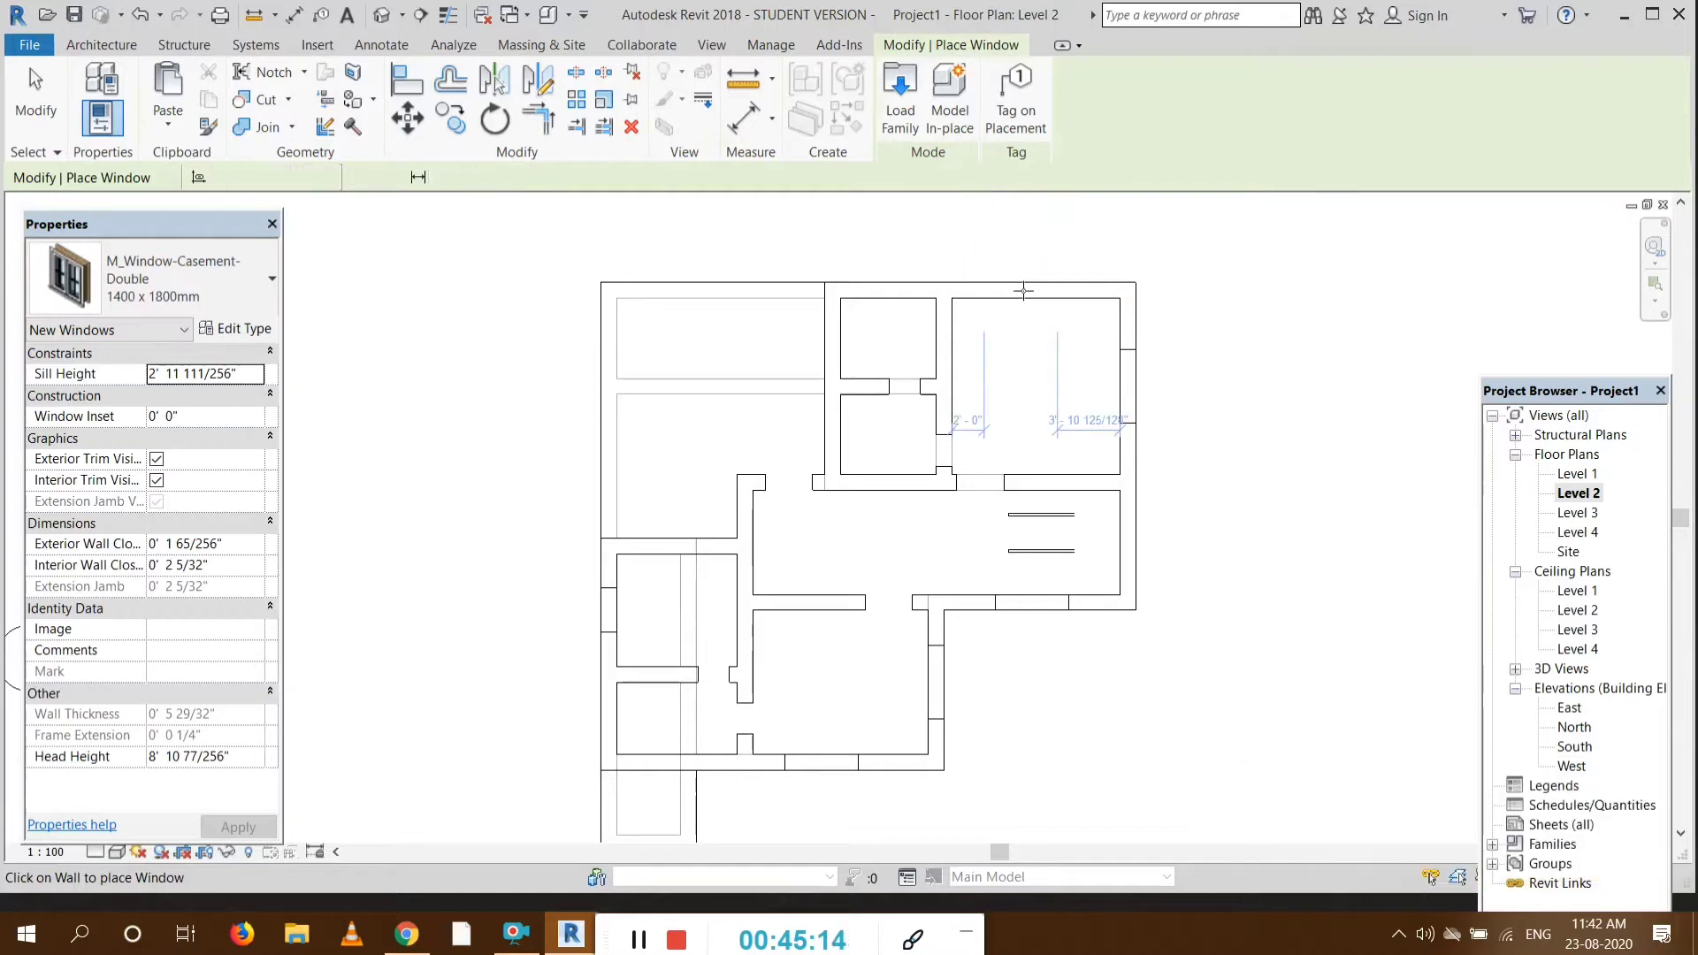
click(1023, 290)
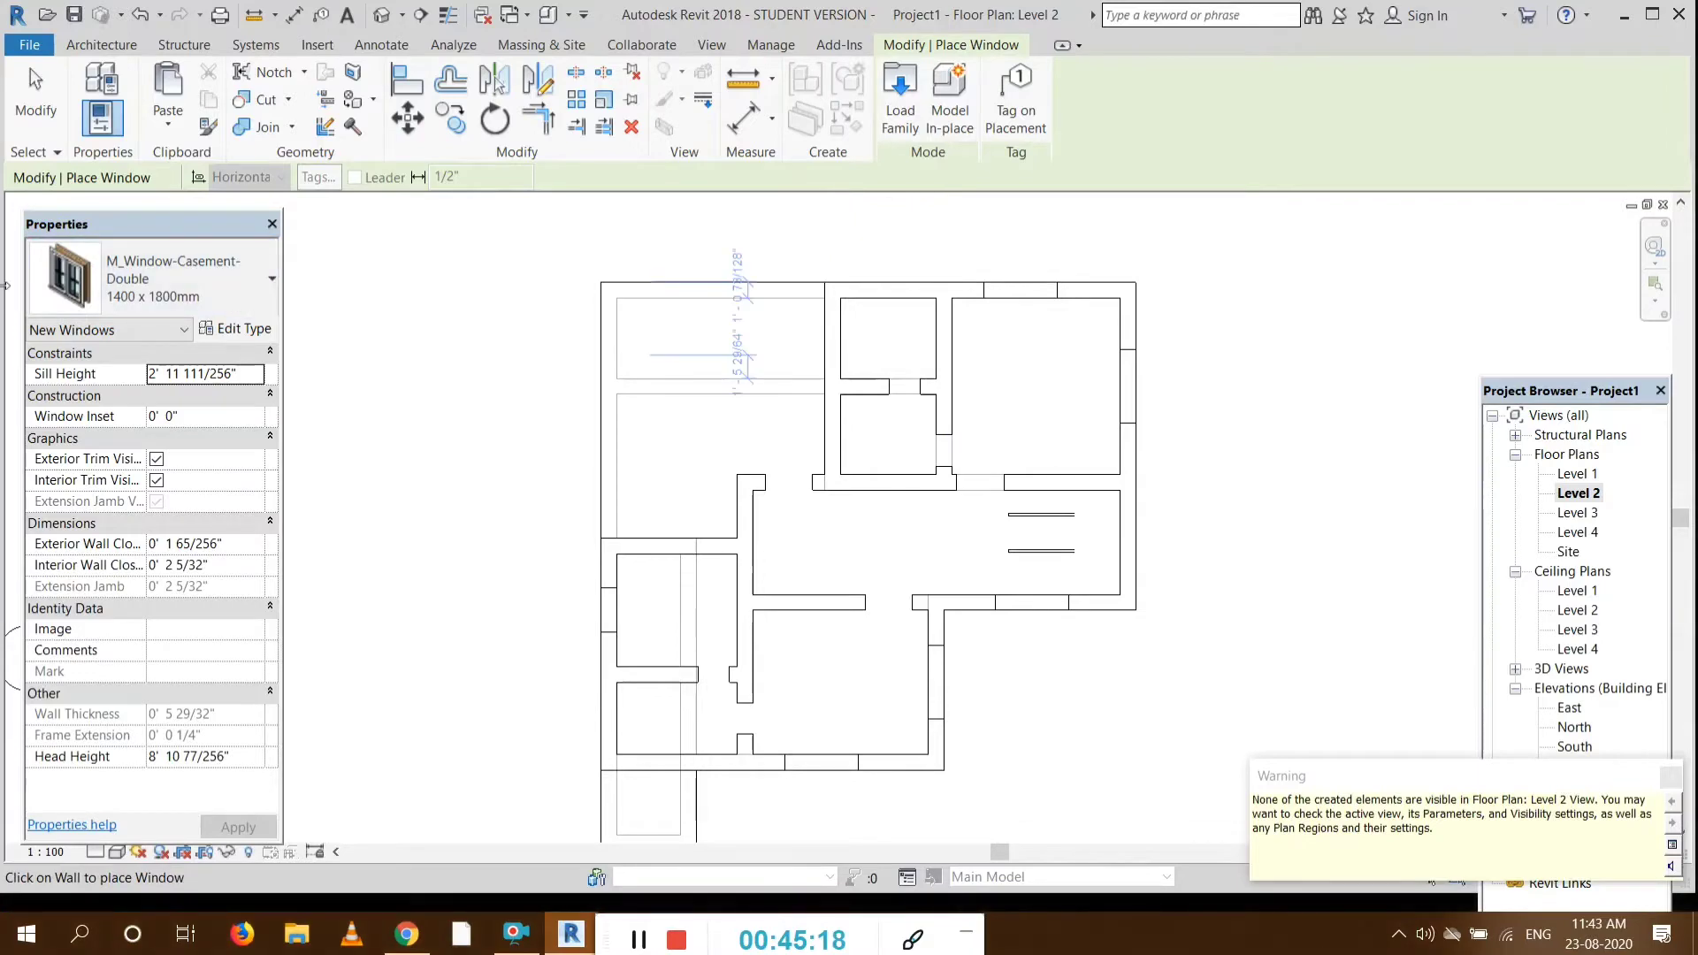
Step: Place an M_Fixed 0610 x 1830mm window in the north exterior wall of the small room beside the northeast room
click(191, 284)
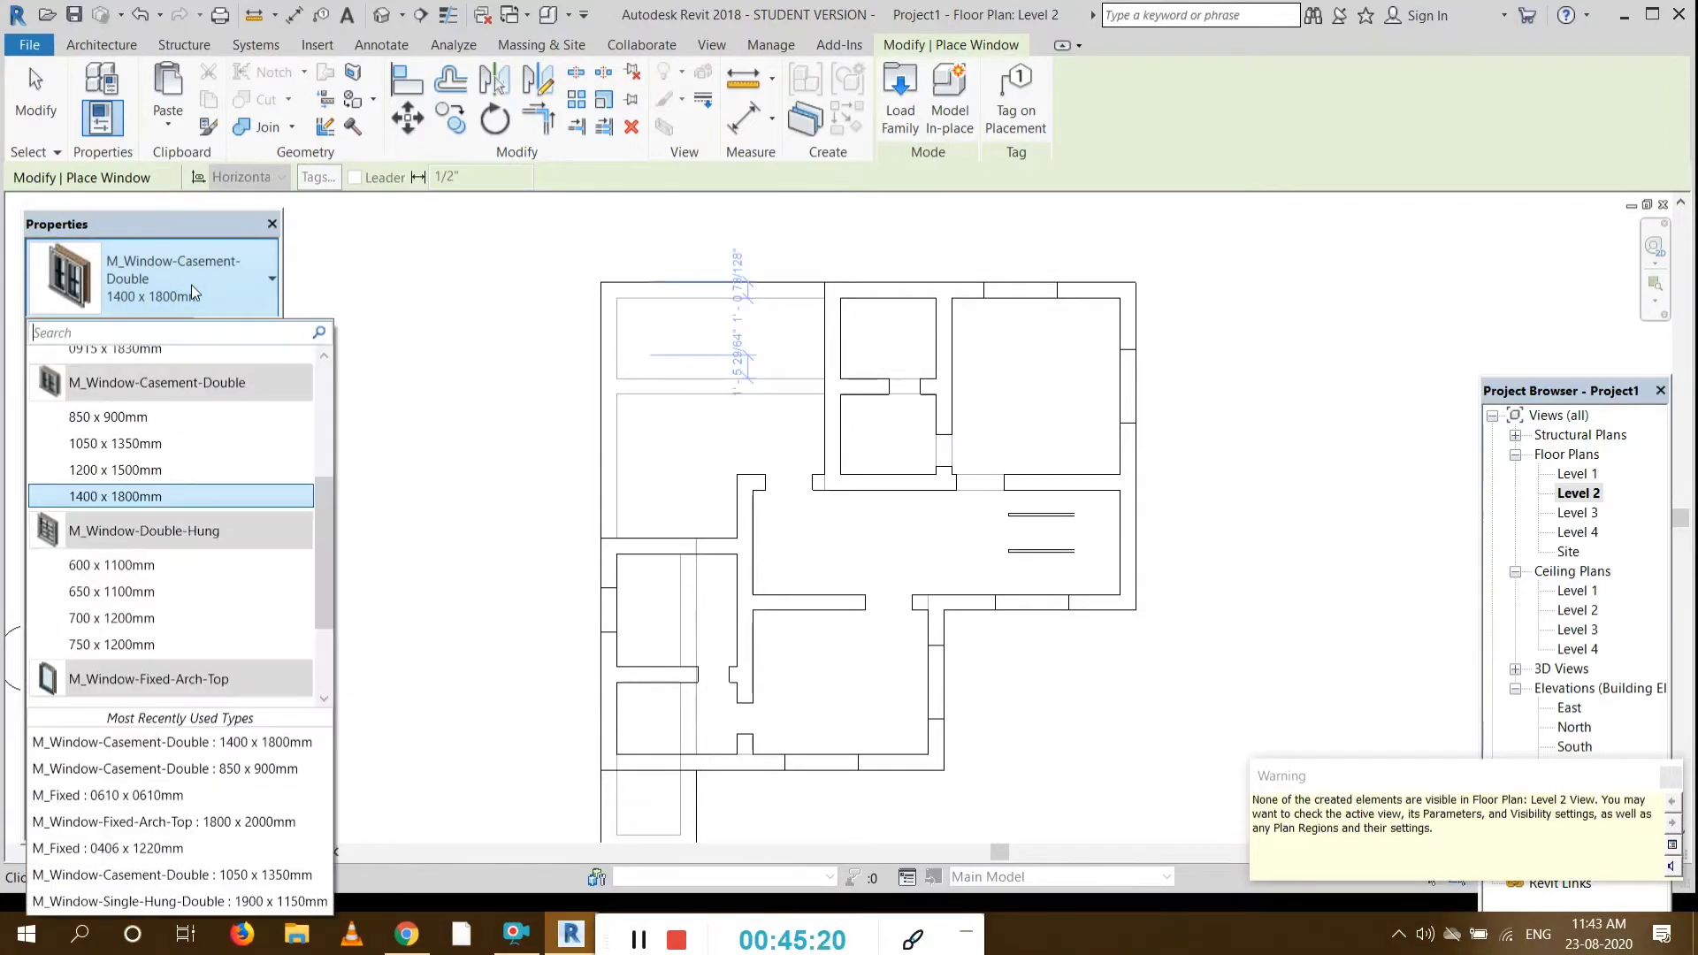
scroll(157, 403, up, 2)
click(151, 375)
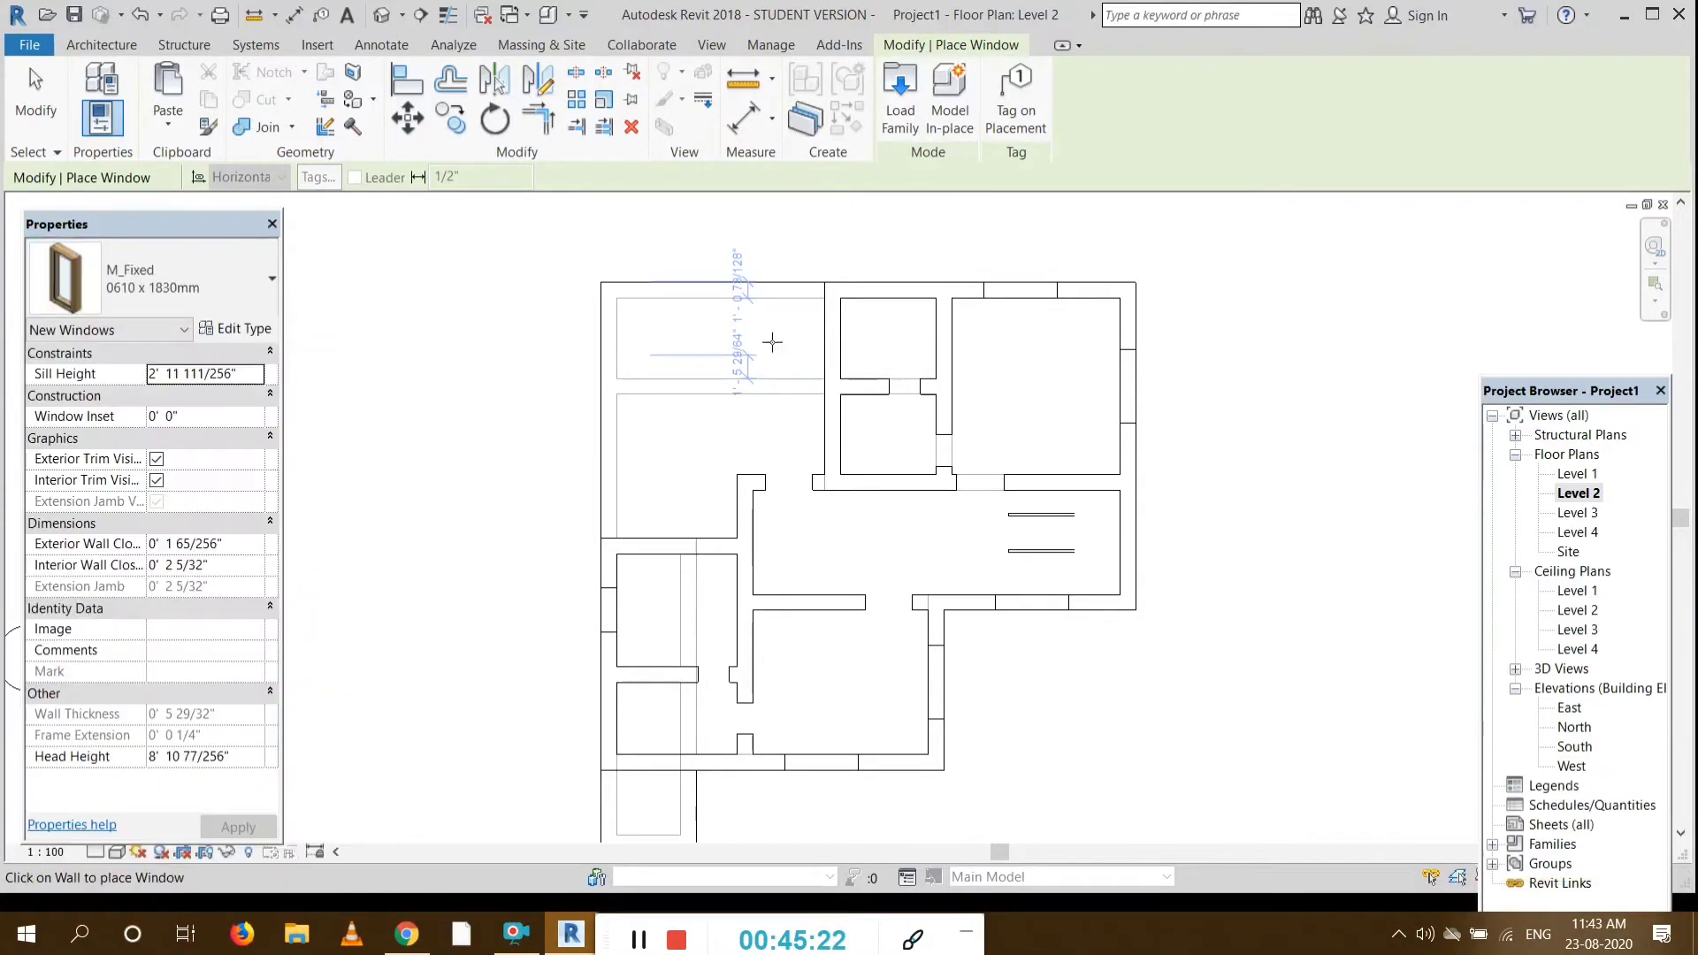
click(882, 293)
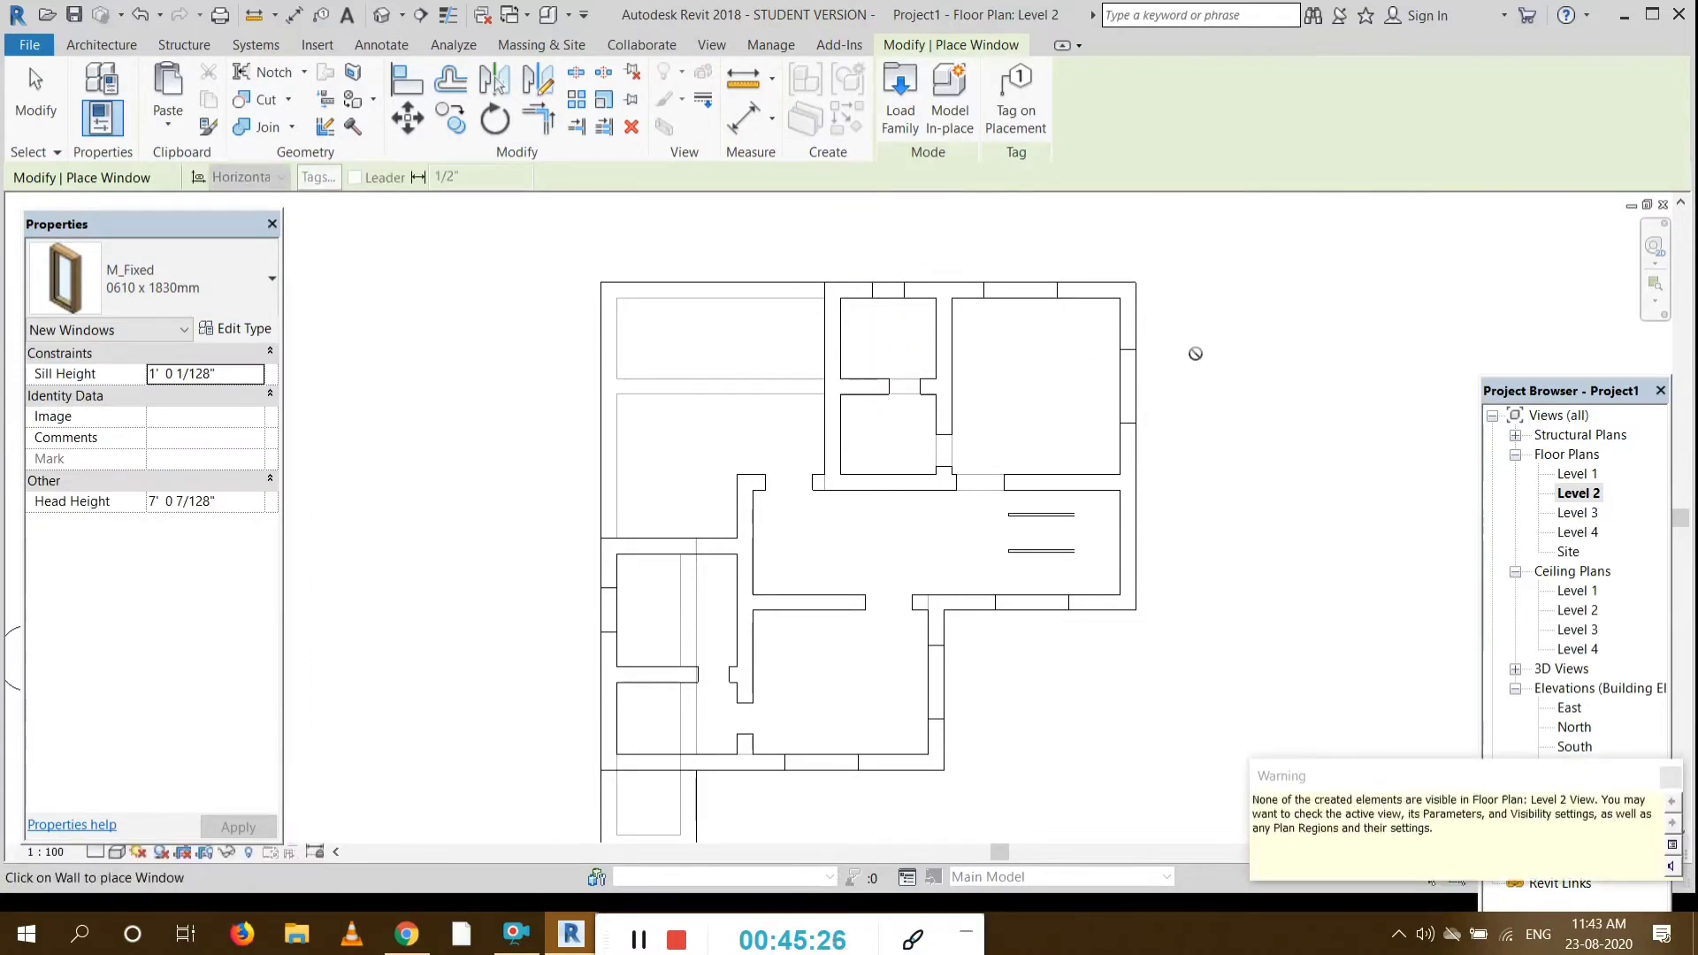
key(Escape)
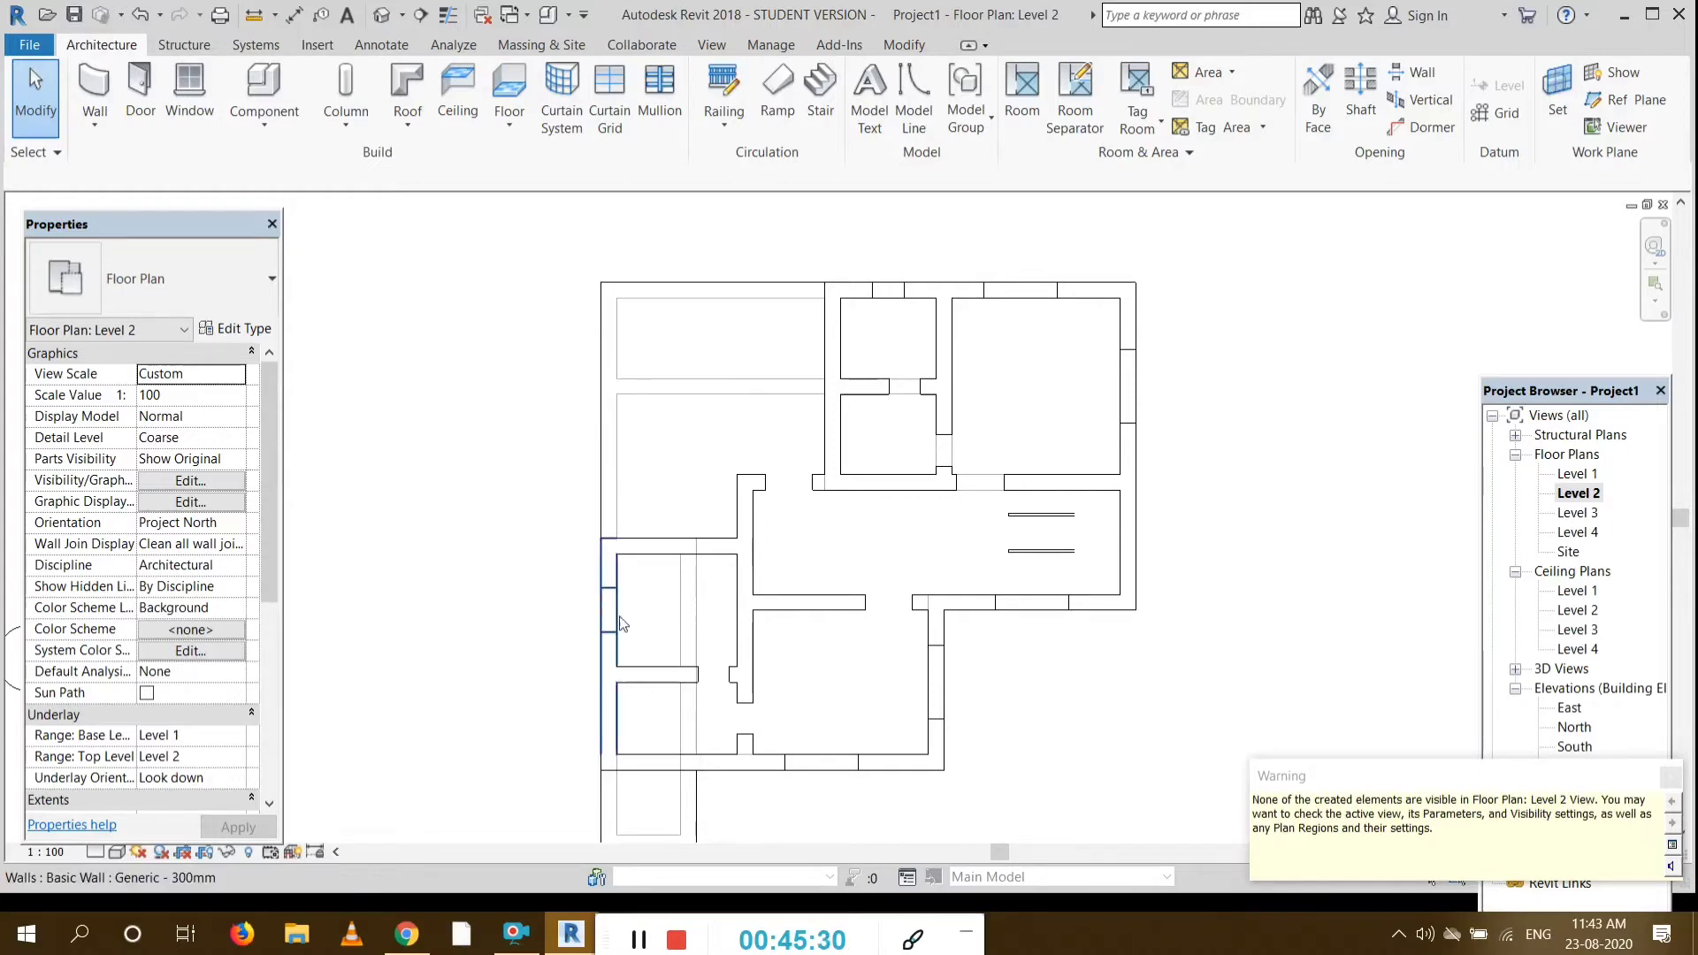
Step: Place M_Sink Vanity-Square 500 x 440mm sinks in the west room north of the partition and in the small north room beside the northeast room
scroll(845, 616, down, 1)
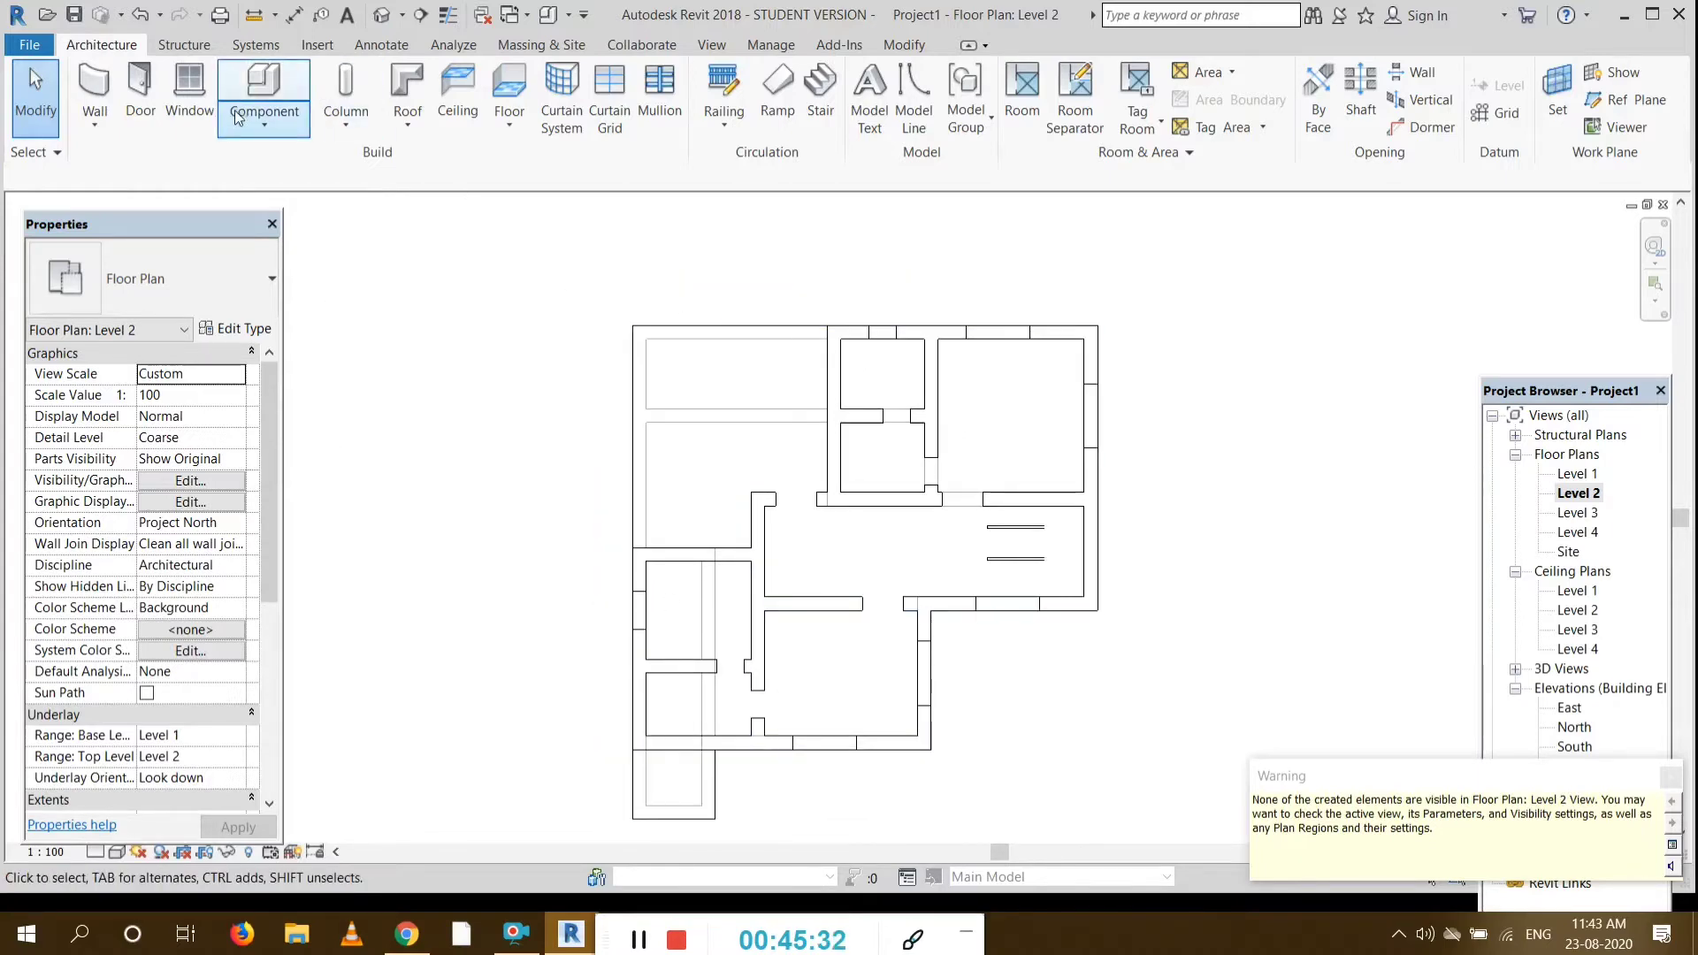
click(264, 84)
click(899, 84)
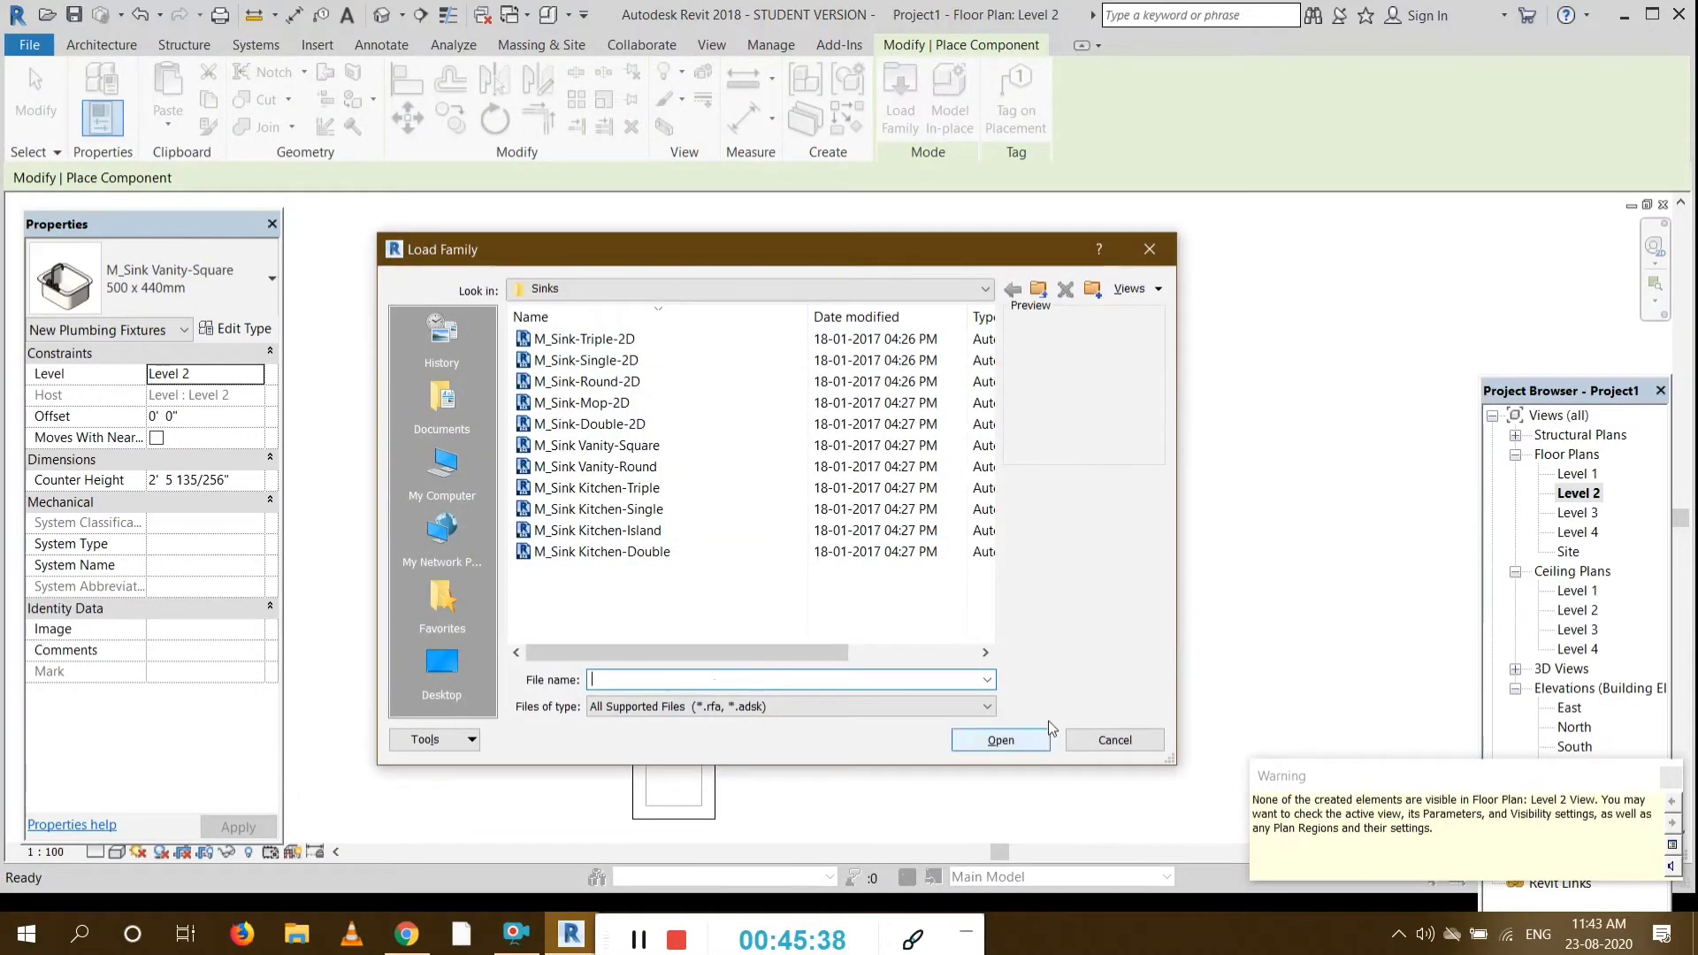
click(1147, 251)
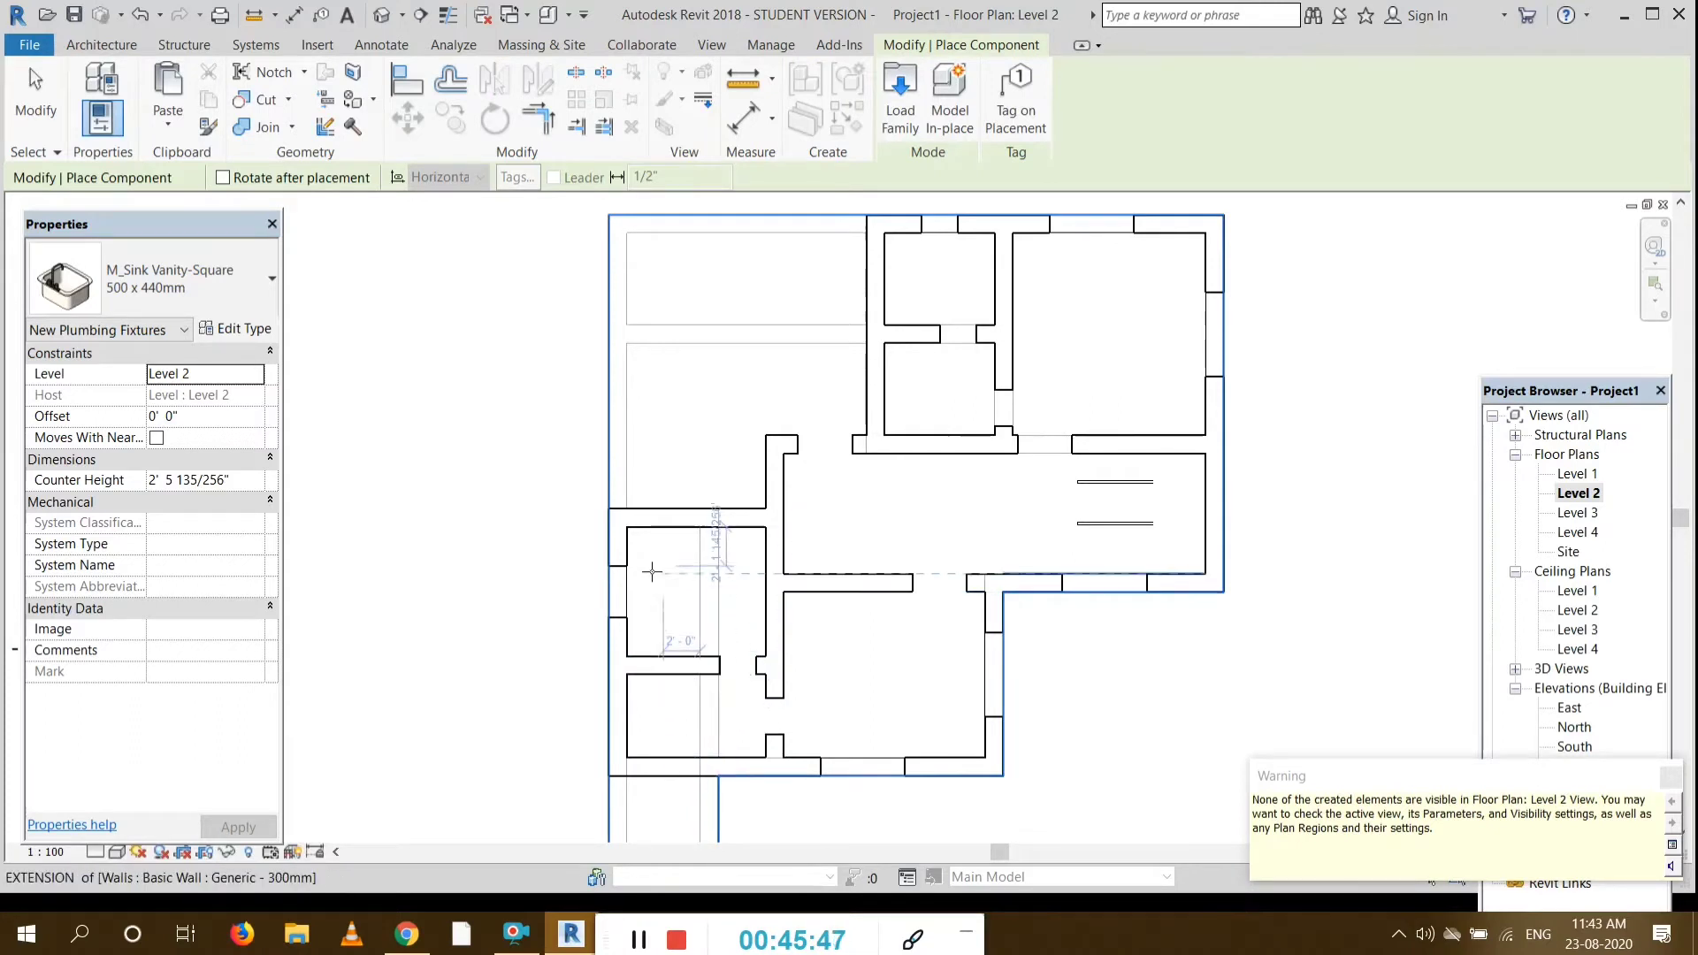
click(686, 652)
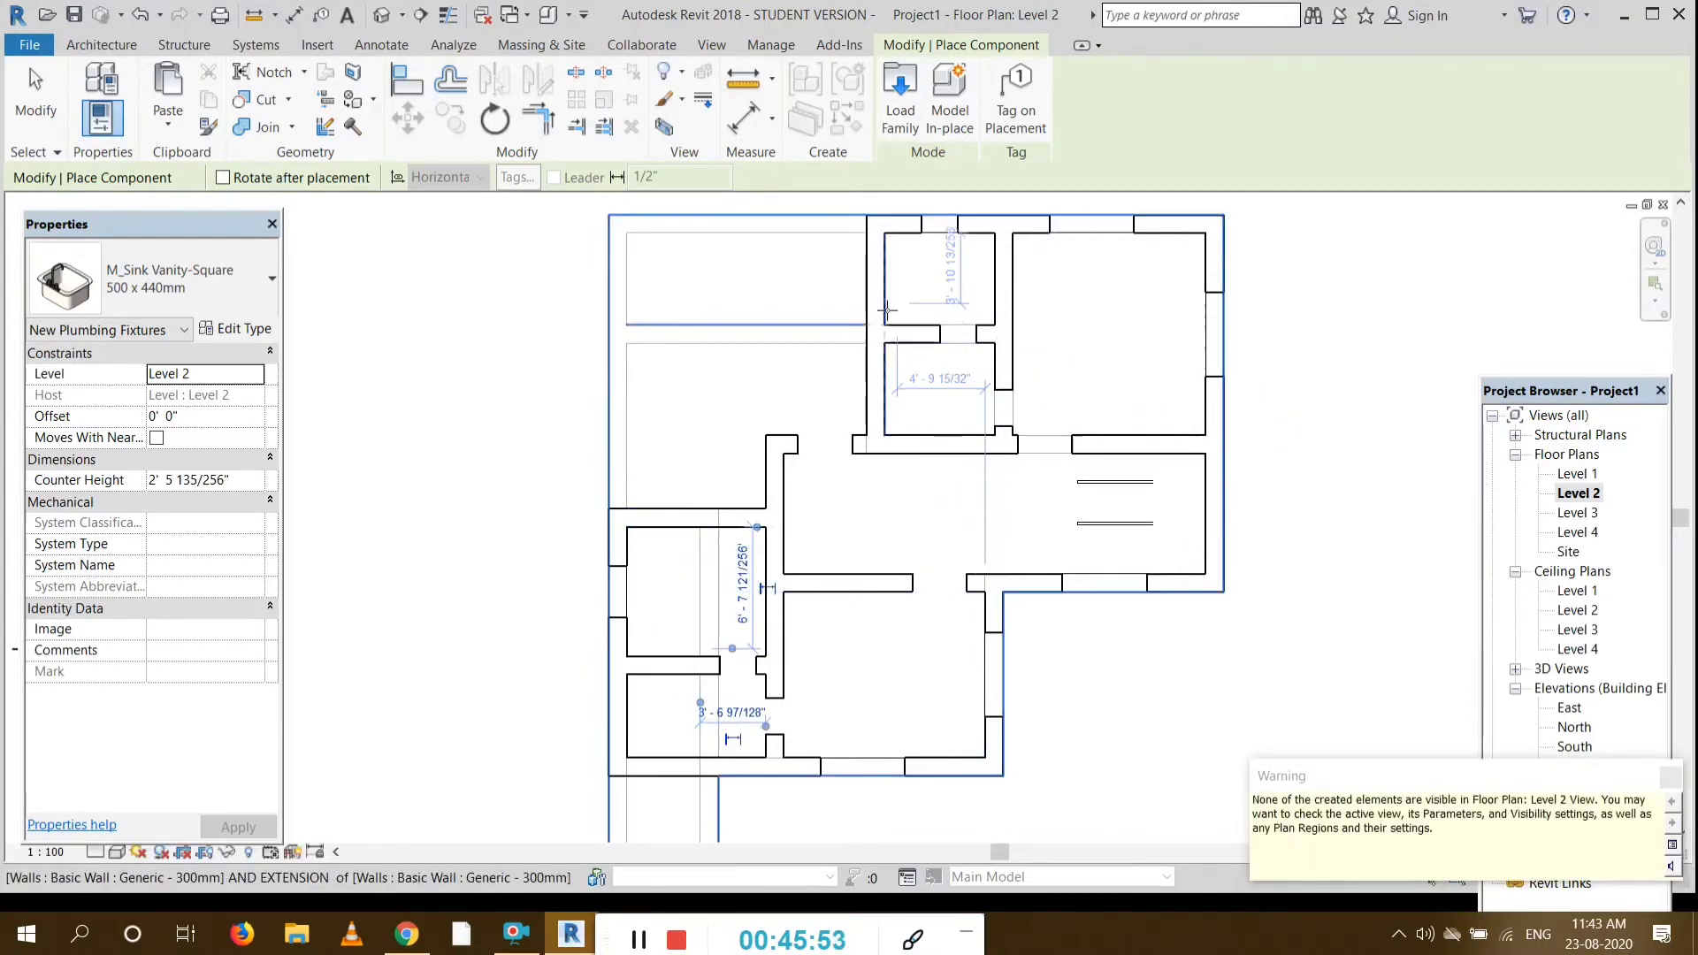
click(936, 320)
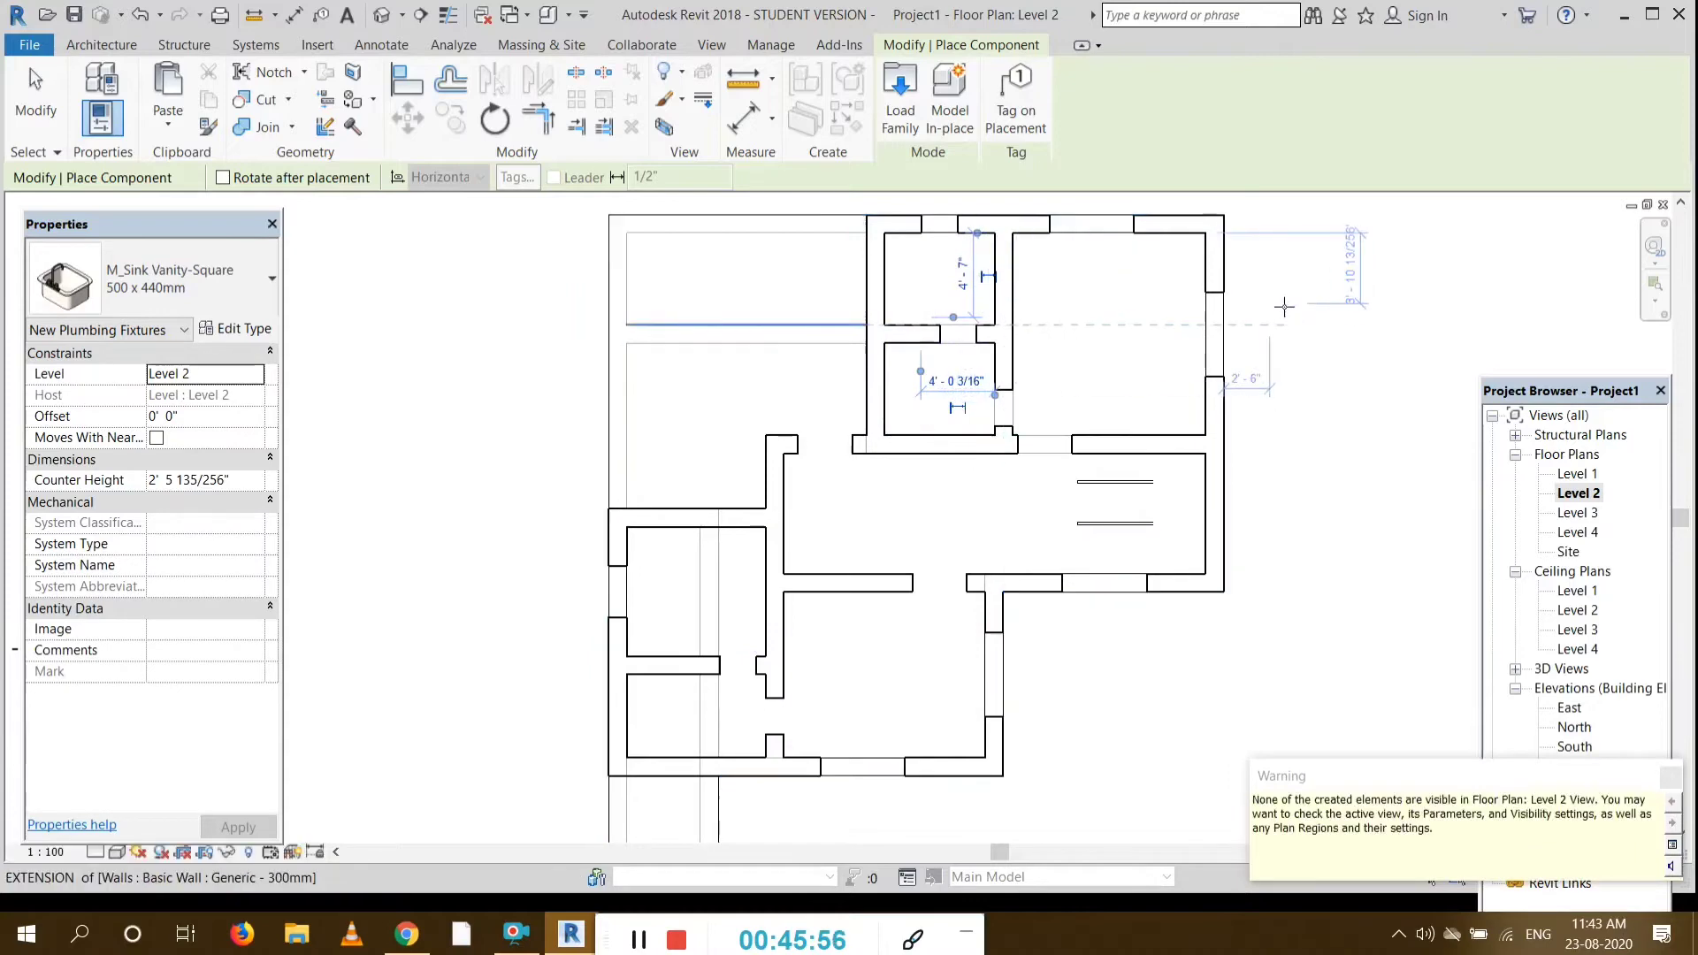
key(Escape)
key(Escape)
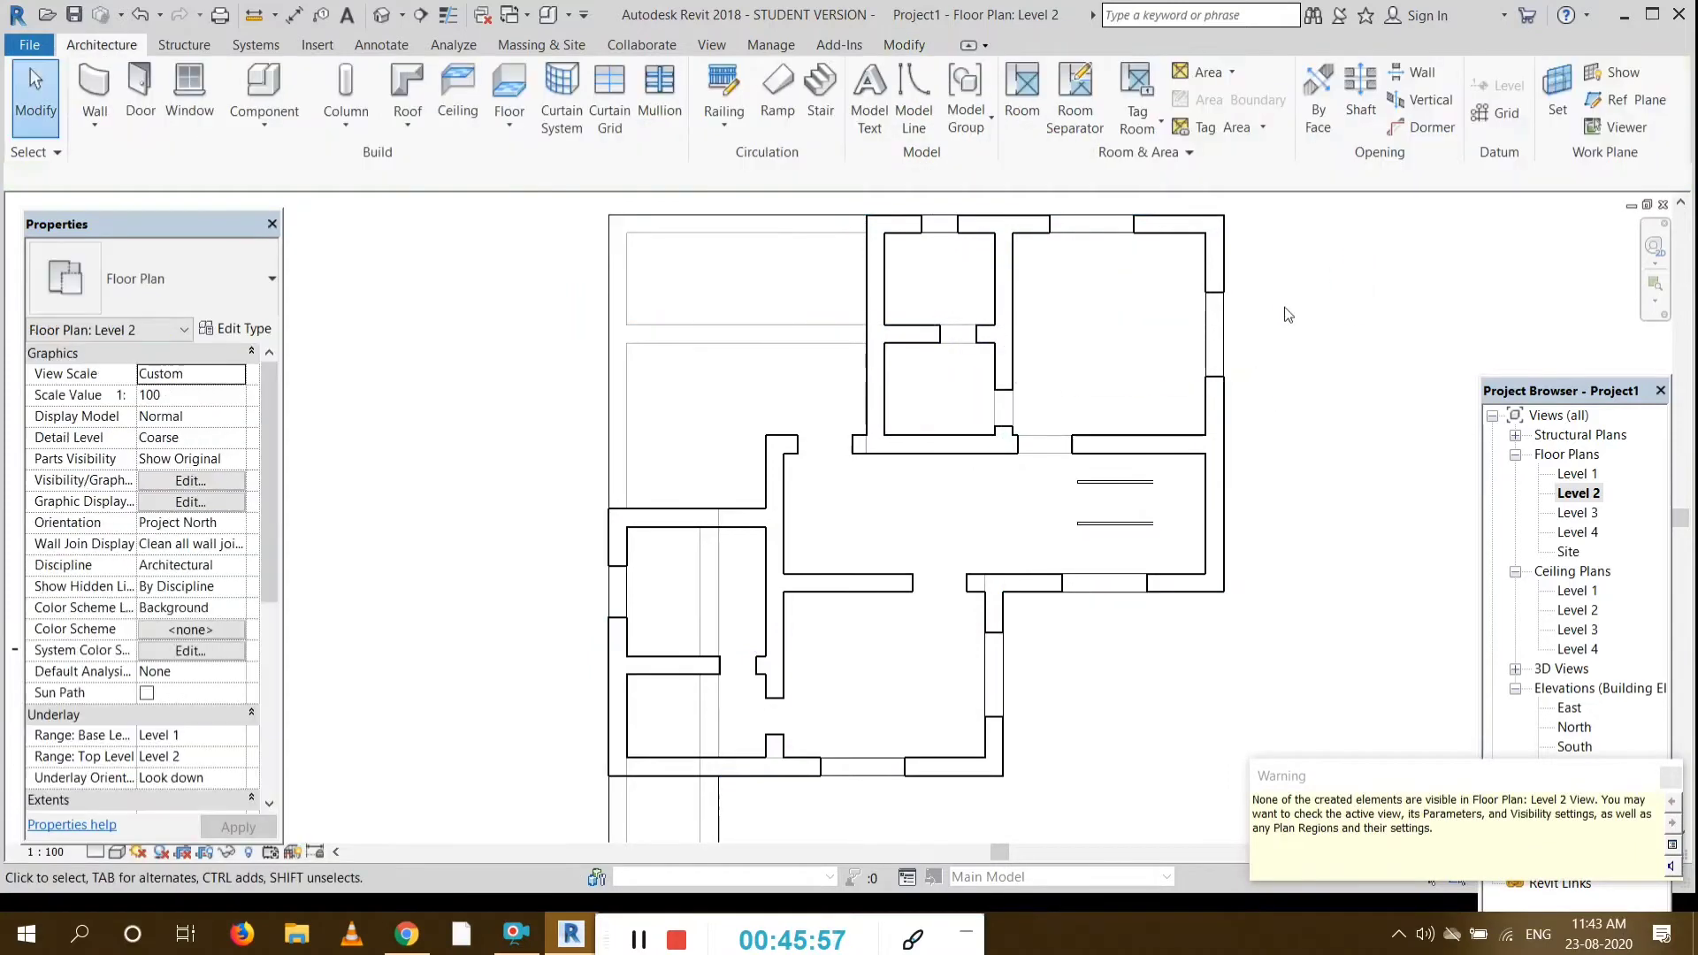
Step: Inspect the second-floor rooms, doors and windows from several angles in the 3D view
click(380, 15)
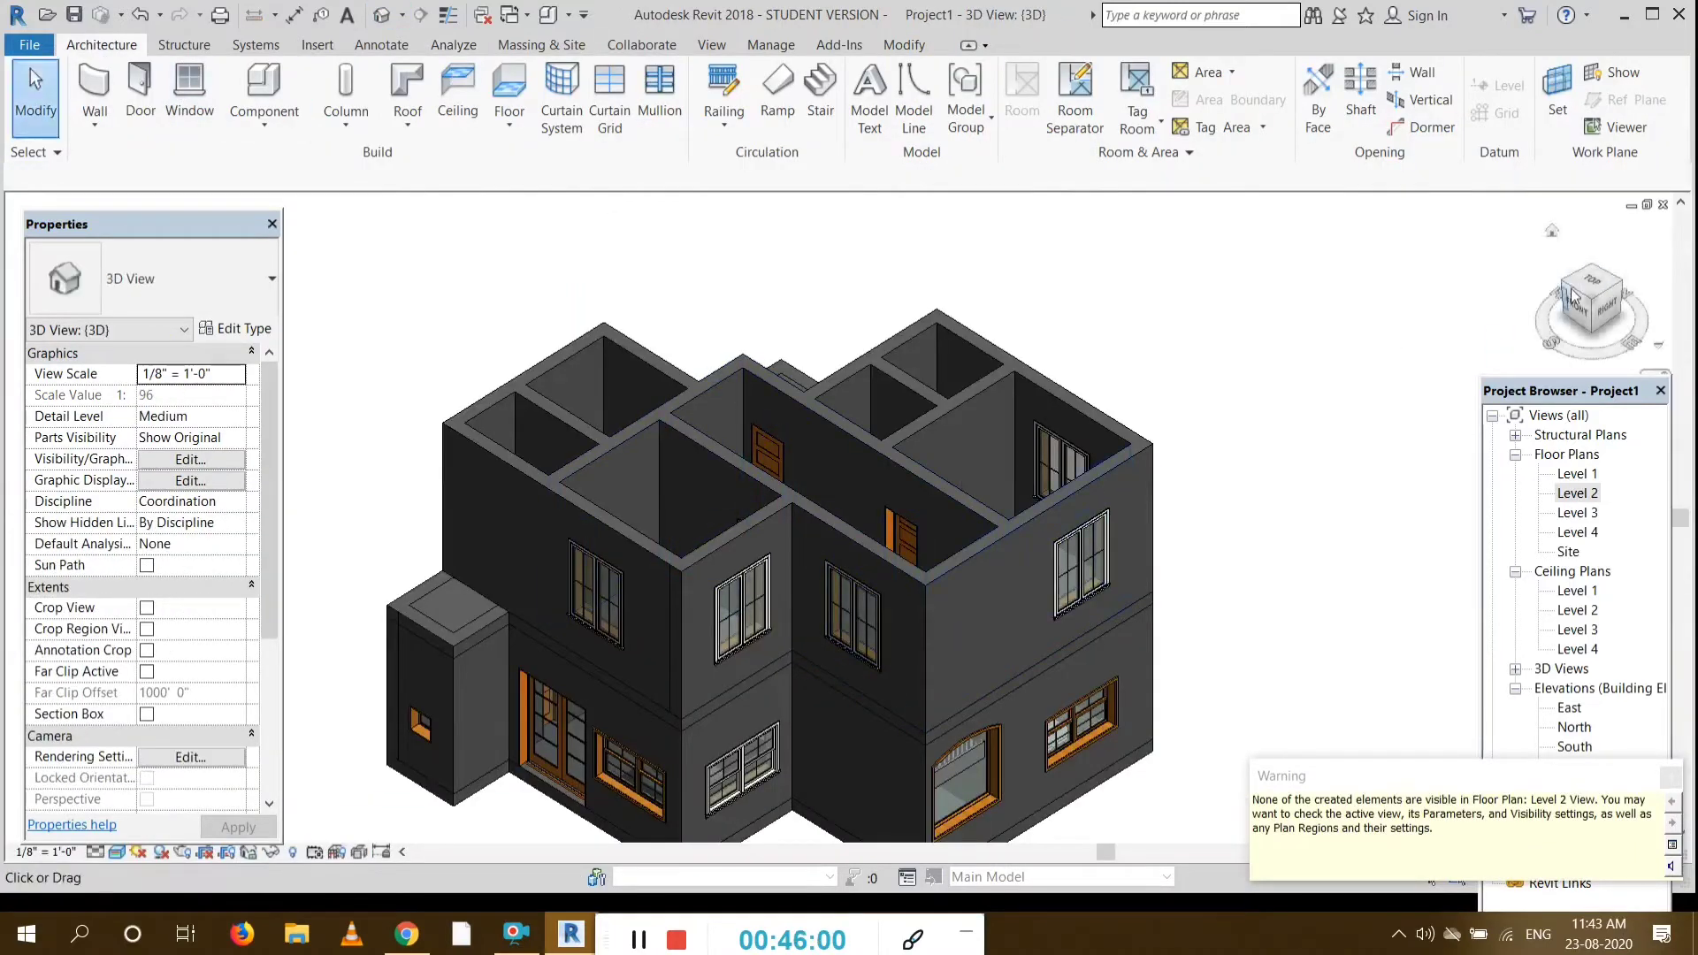
click(1610, 293)
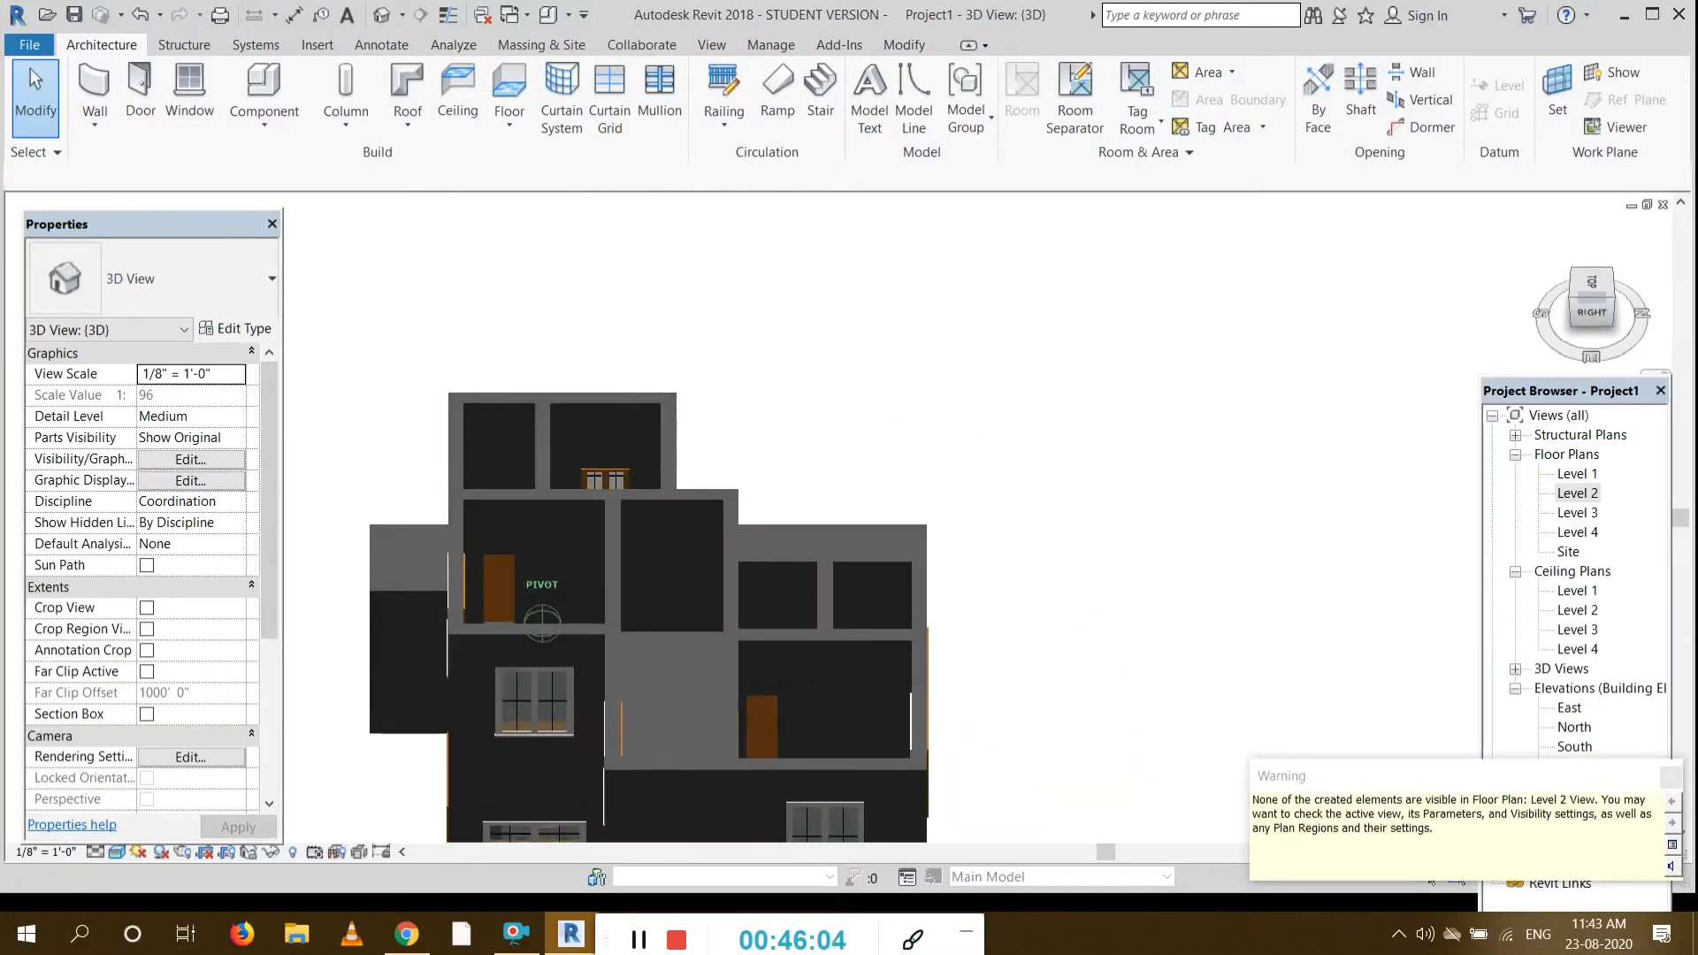
shift+middle_drag(840, 566, 1041, 472)
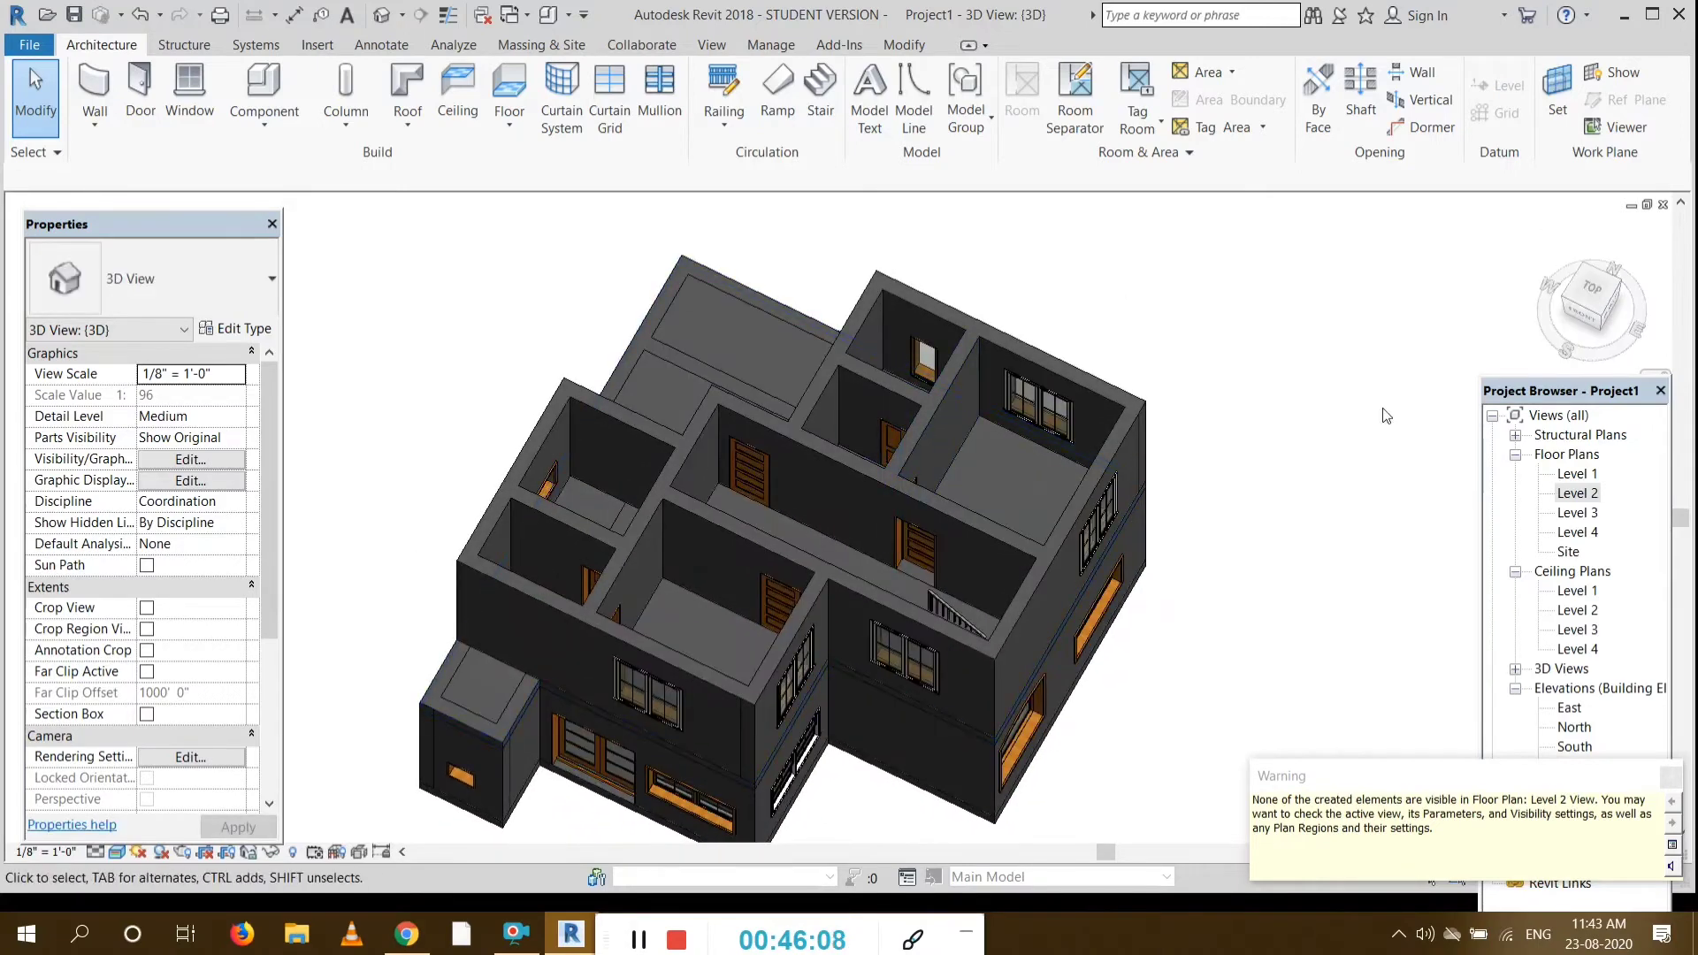
drag(1577, 306, 1557, 272)
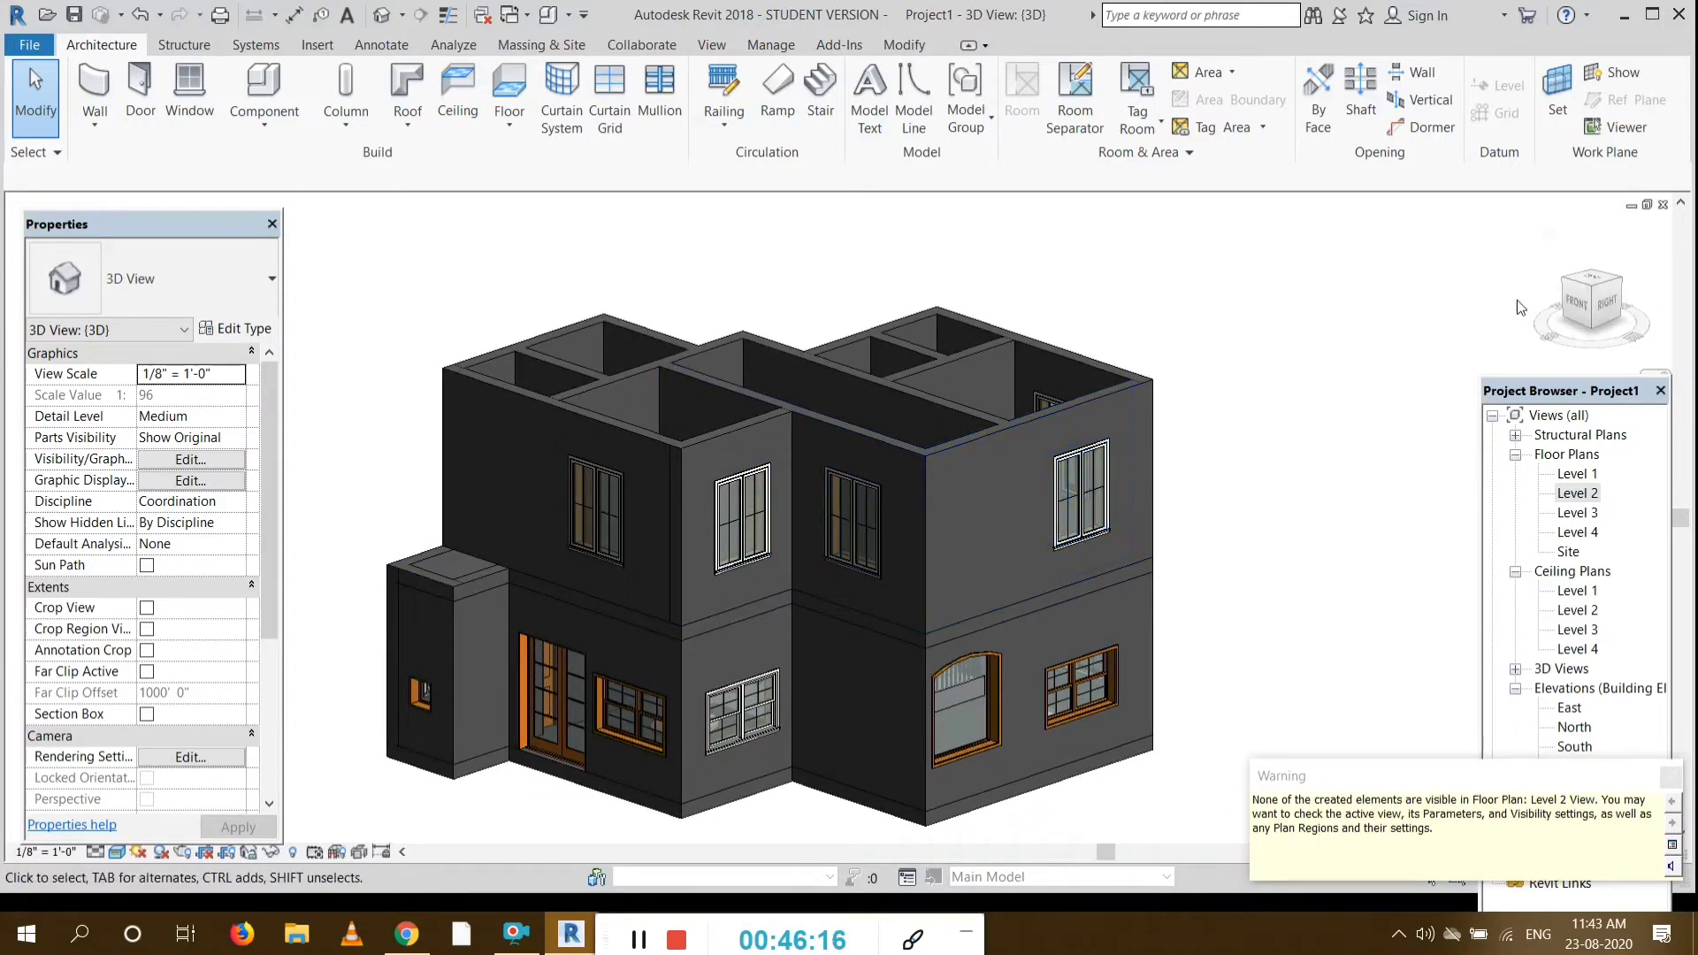
Step: Place an M_Window-Fixed-Arch-Top 1800 x 2000mm window in the hall's east exterior wall on the Level 2 floor plan
double_click(1579, 494)
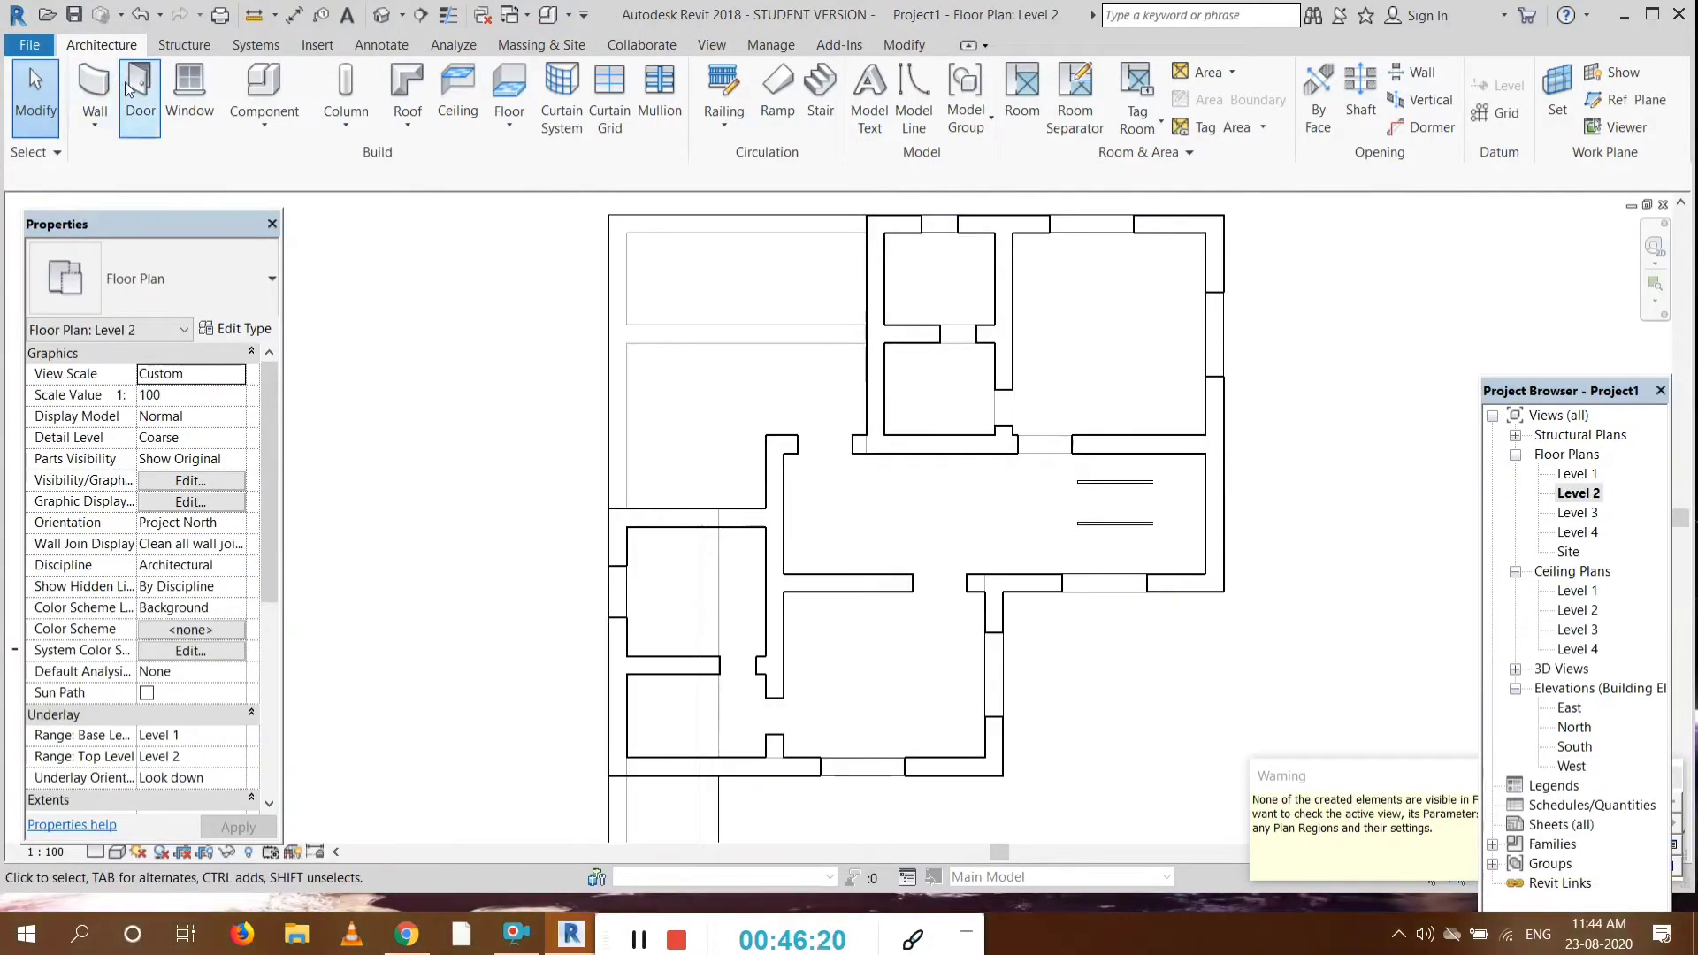
click(178, 84)
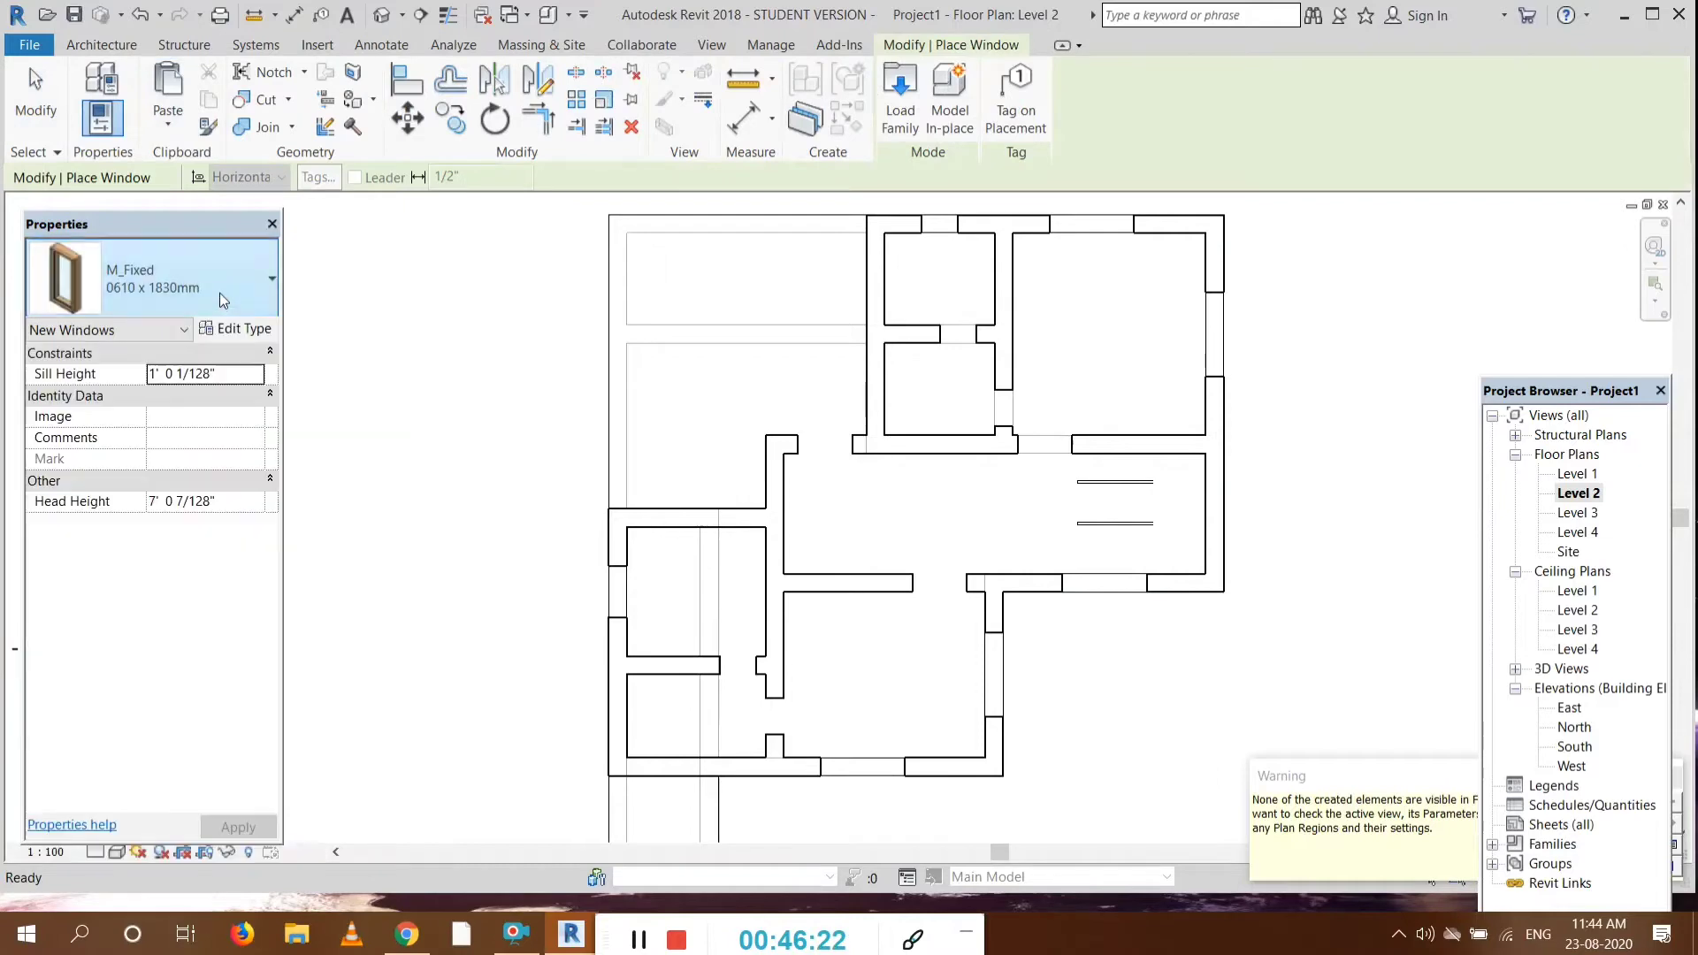
click(219, 294)
scroll(124, 548, down, 3)
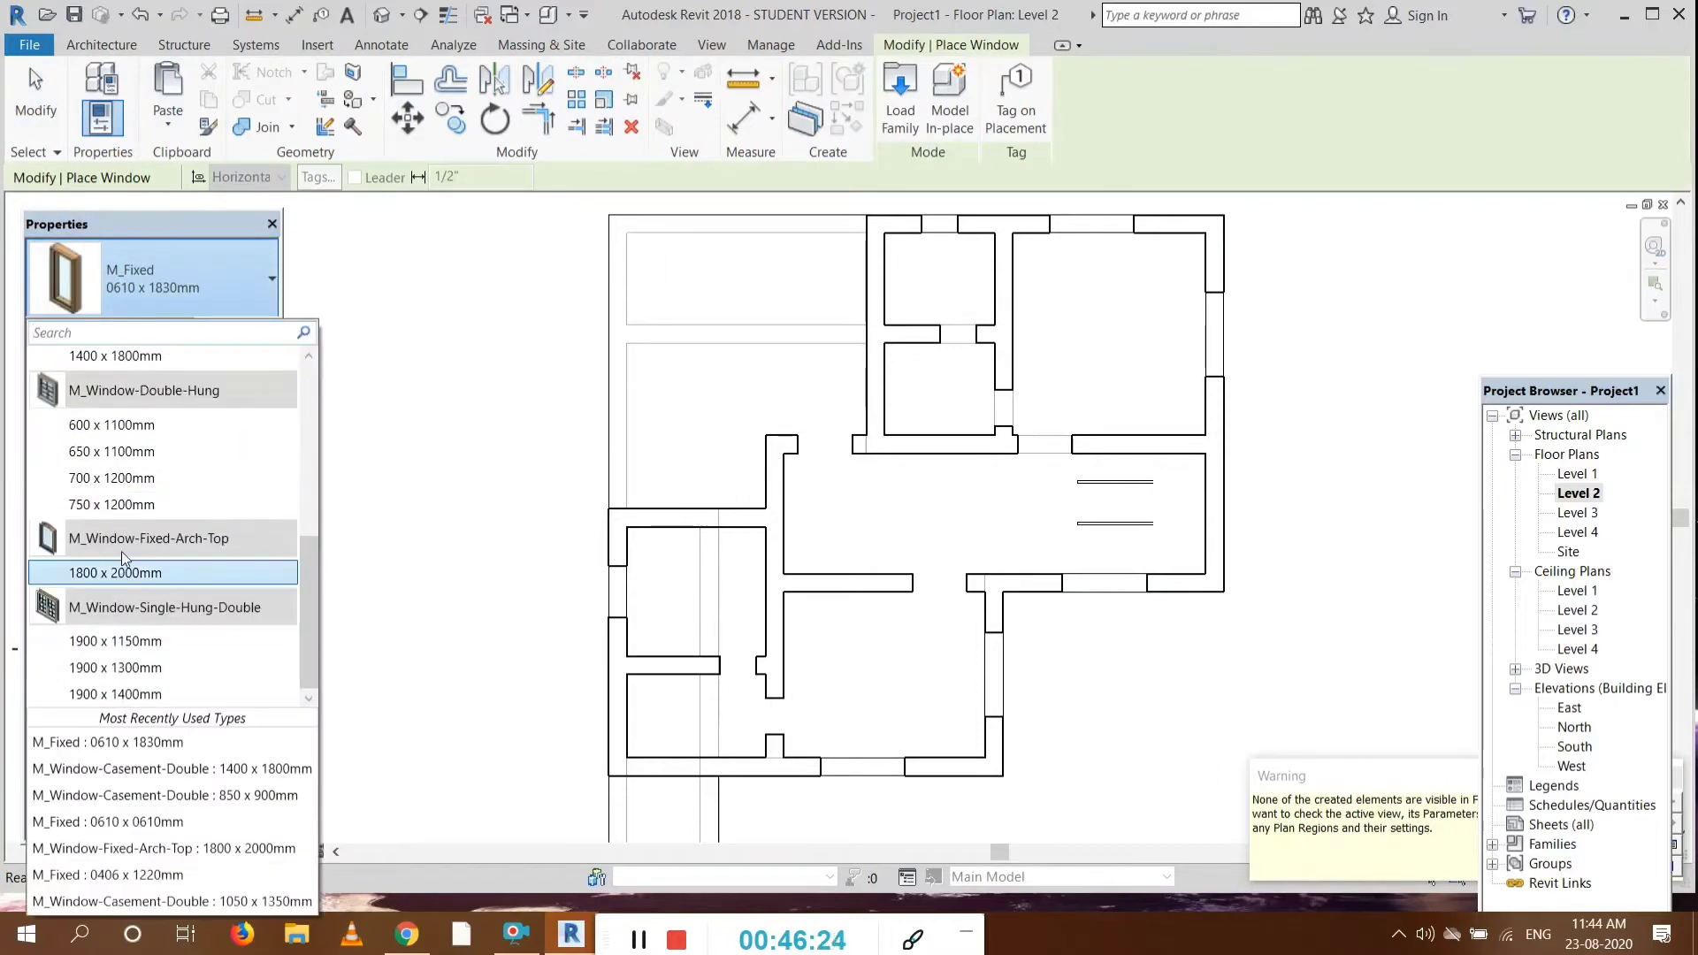
click(137, 573)
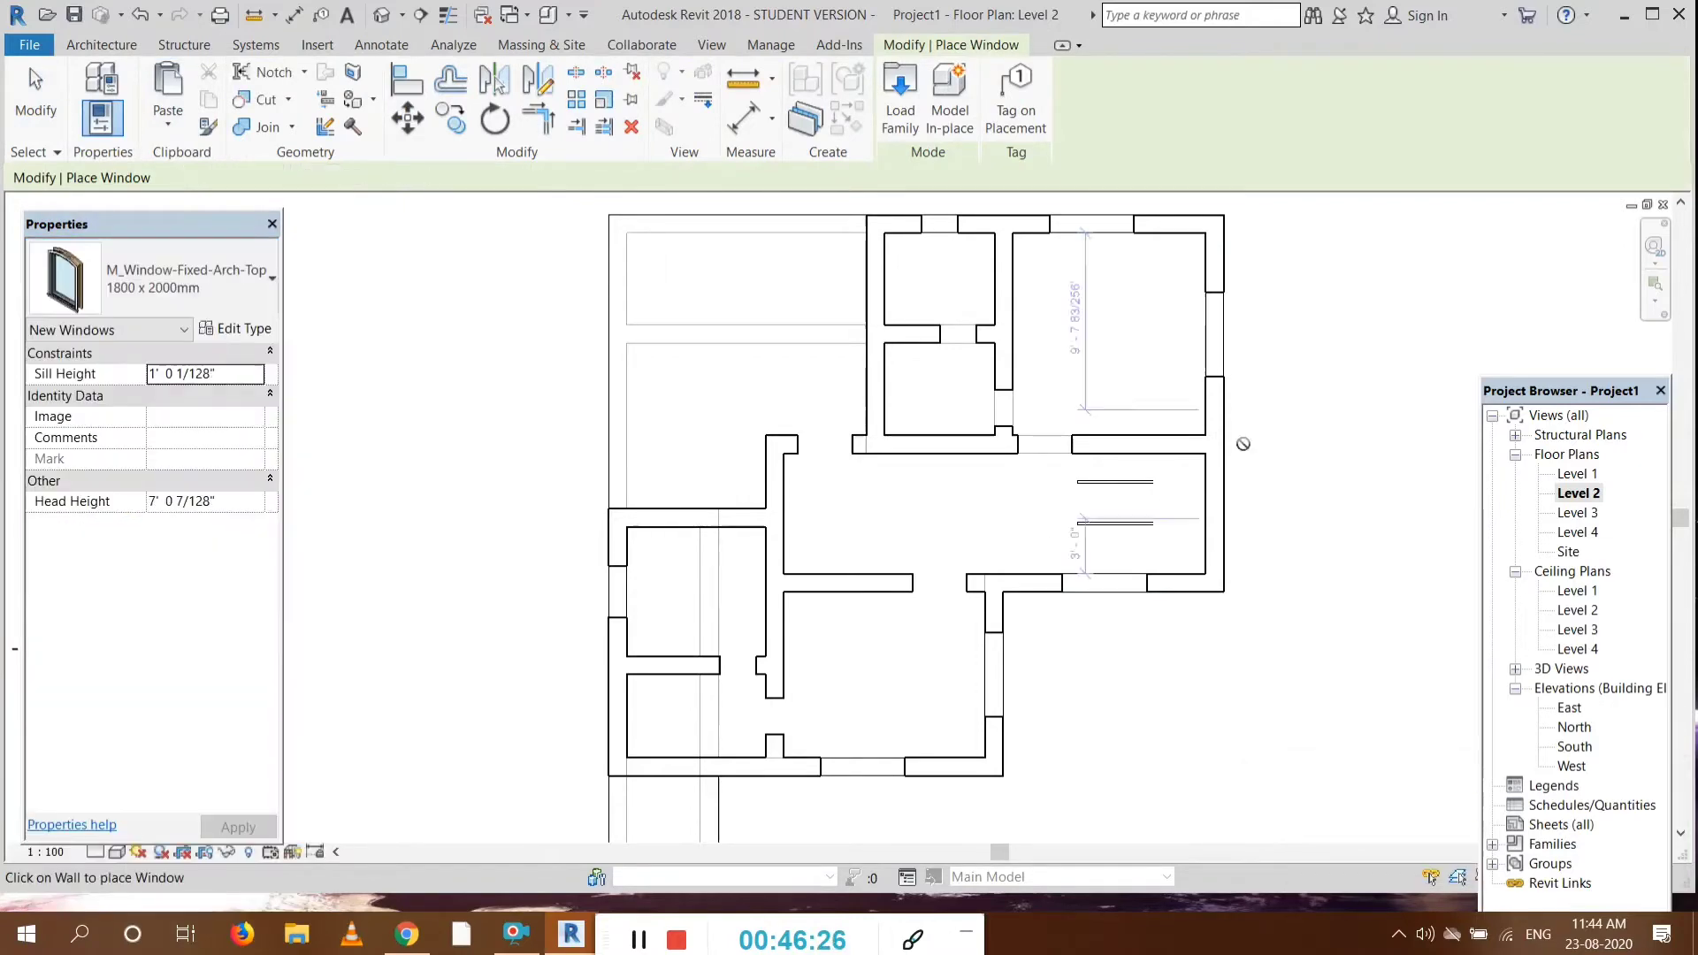
click(1230, 515)
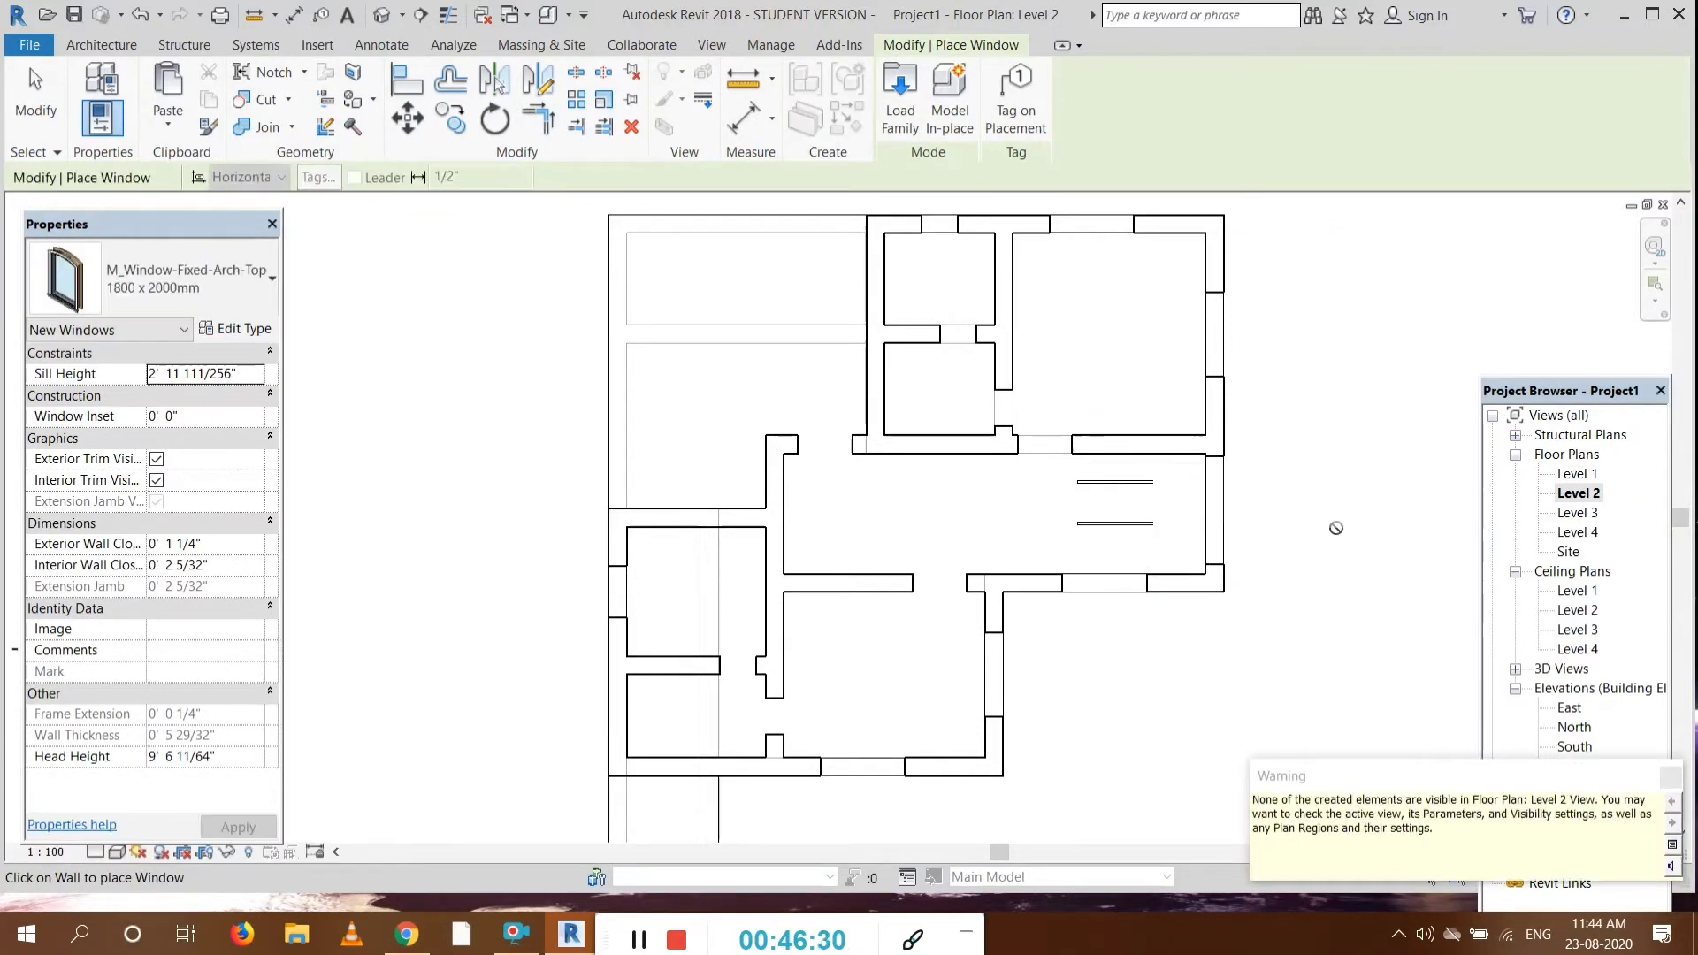
key(Escape)
key(Escape)
click(1216, 522)
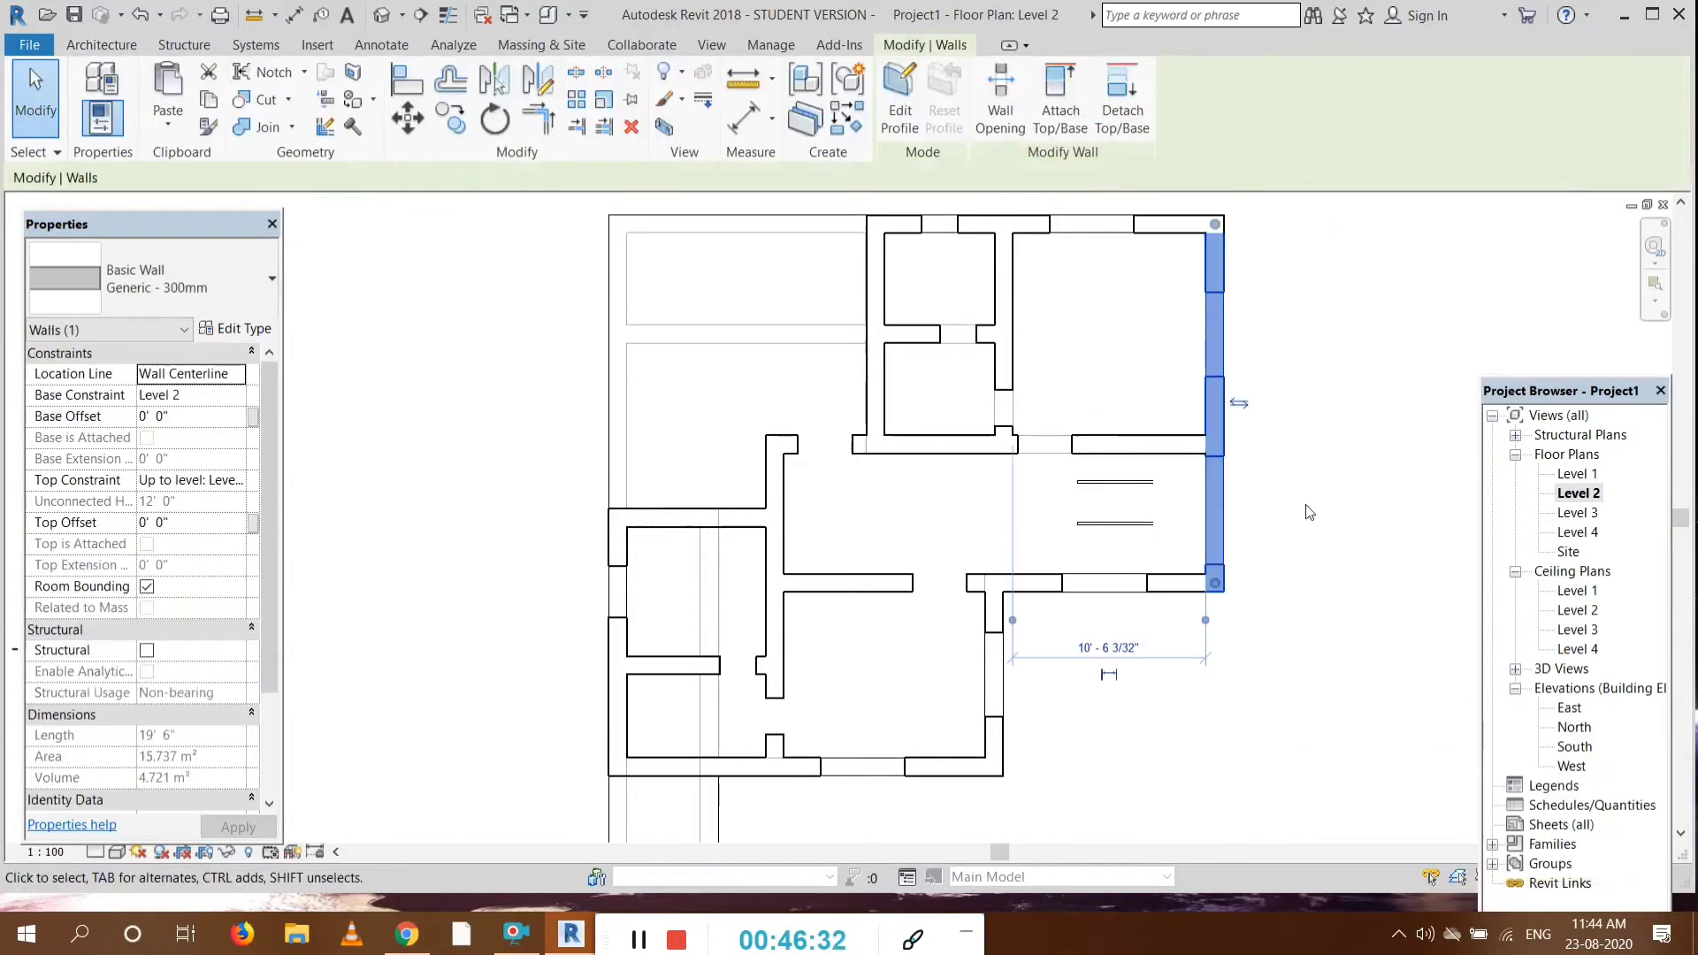
key(Escape)
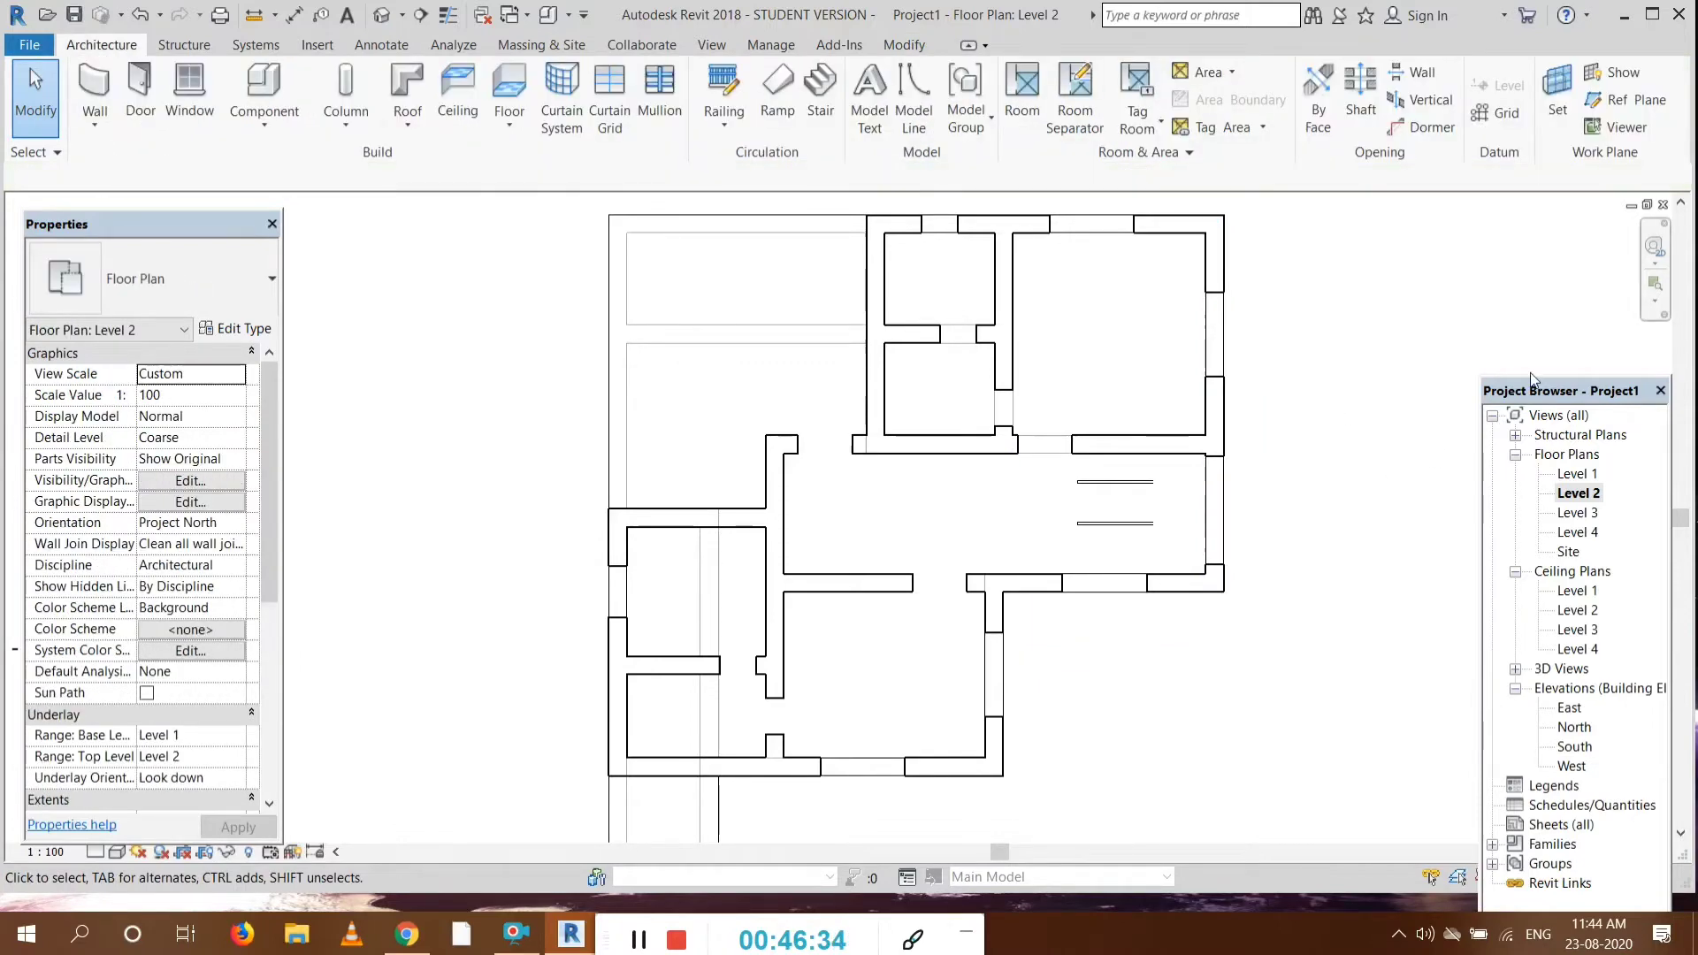
Step: Open the arch-top window's family from the 3D view, then load it back into the project and close it without saving
click(382, 19)
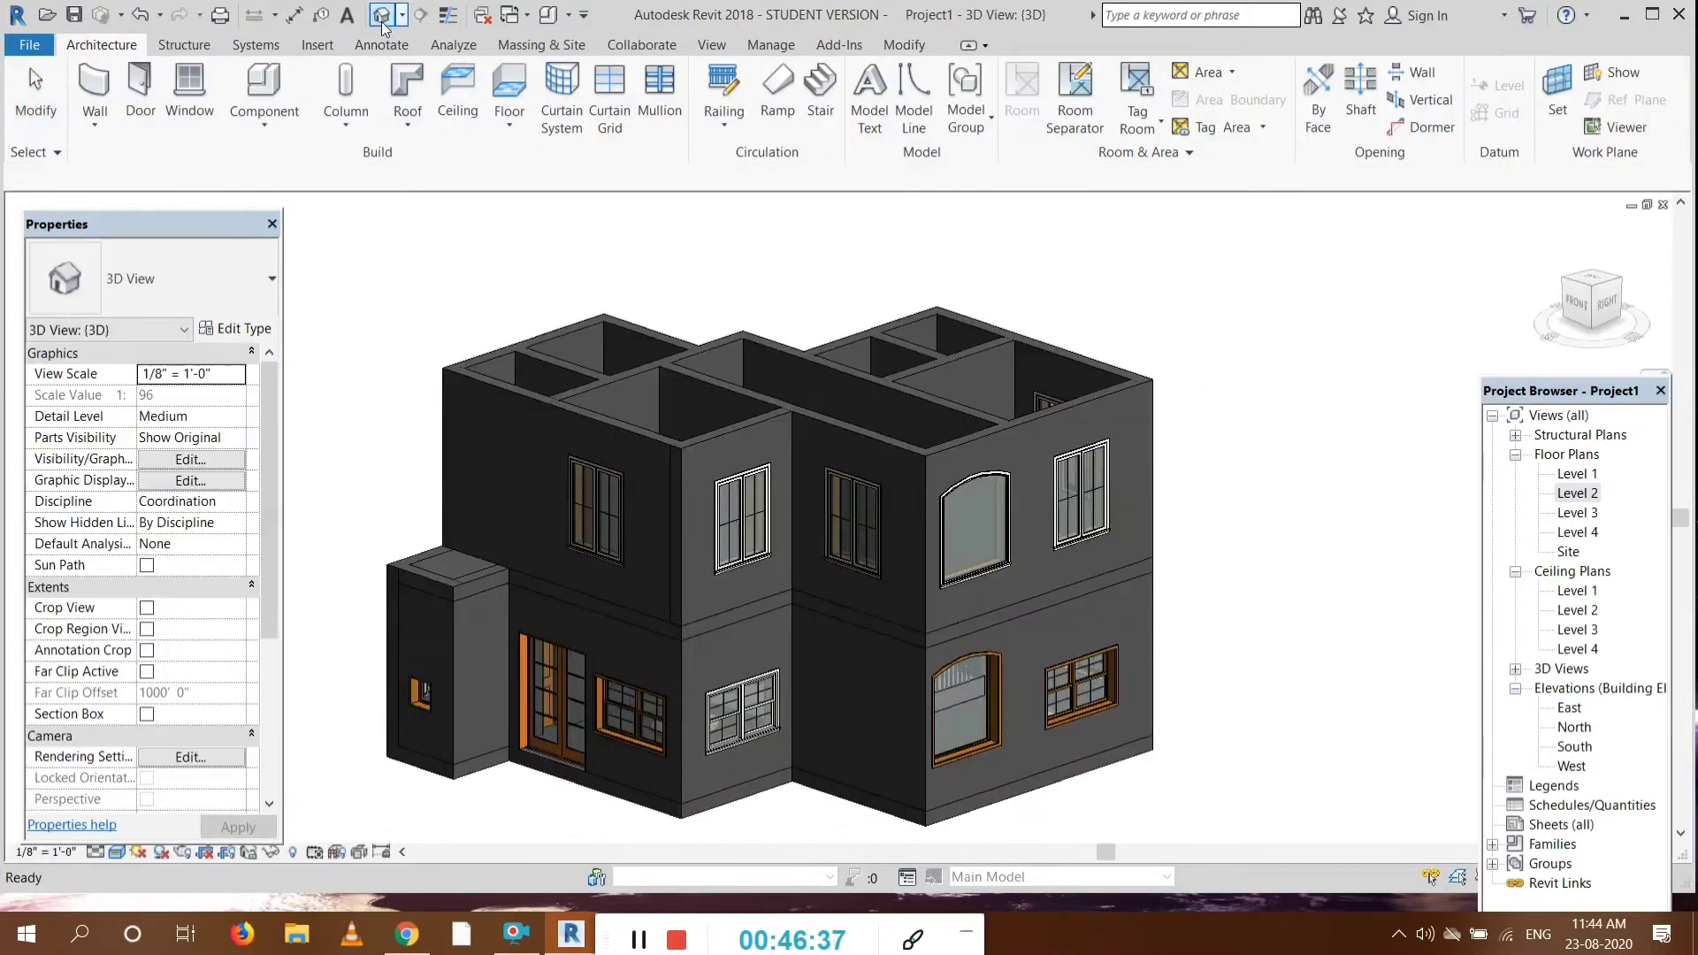
click(975, 537)
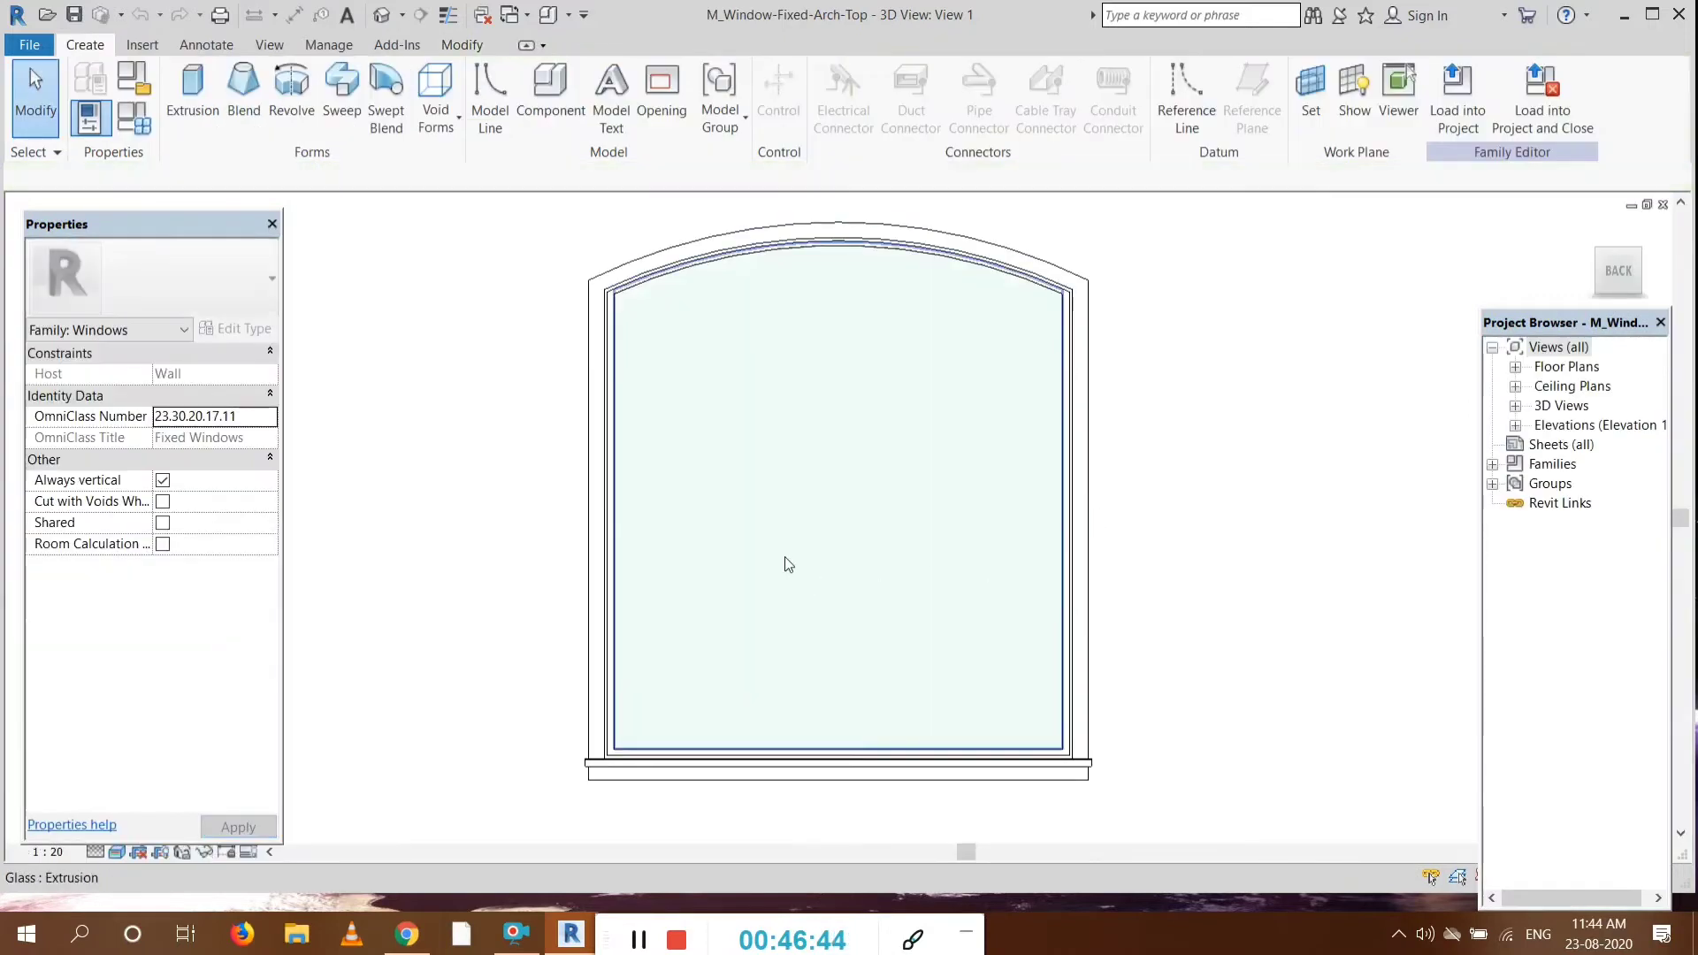
click(1542, 98)
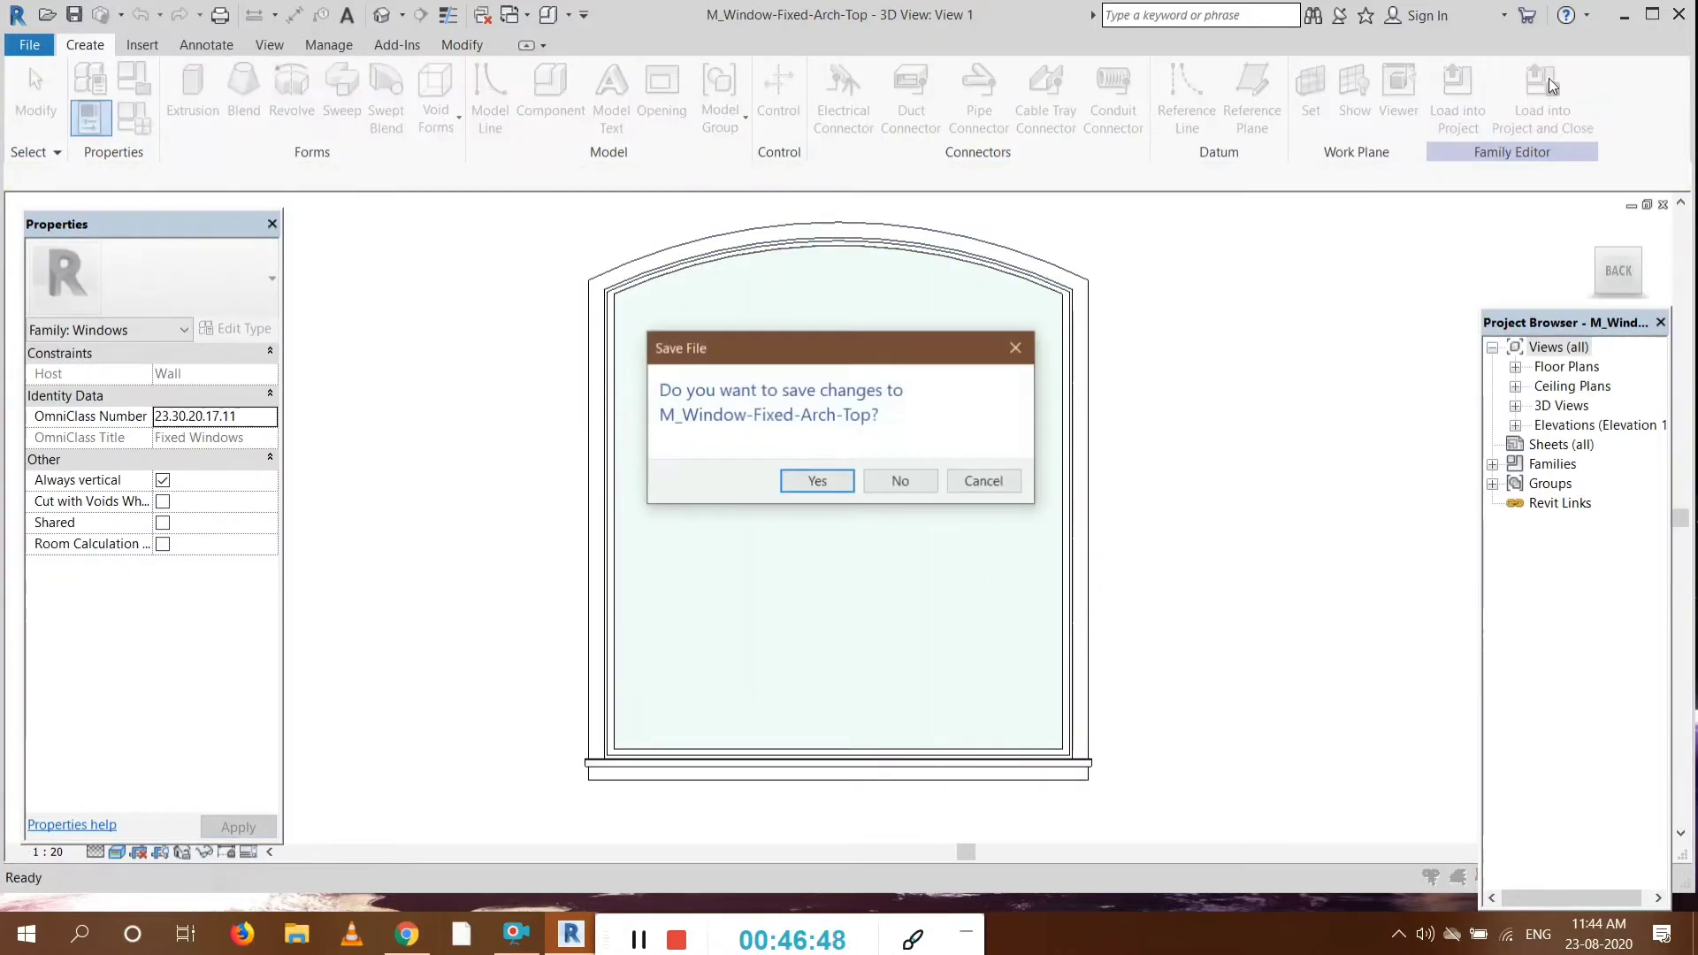
click(817, 481)
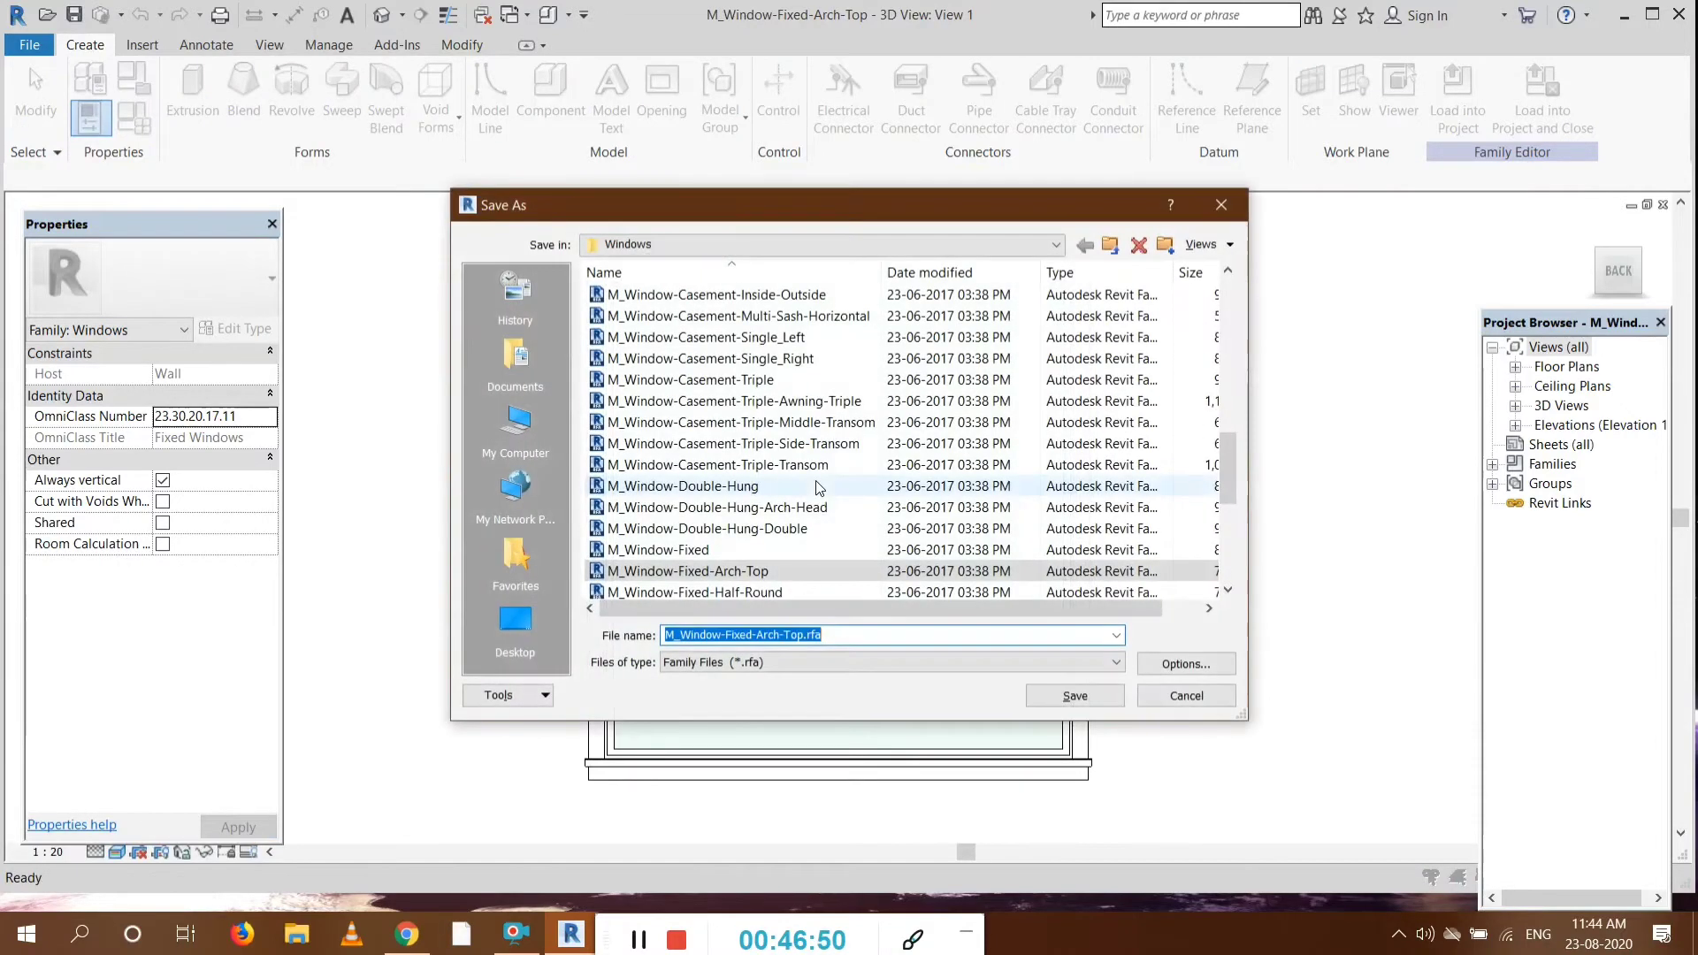
click(1220, 204)
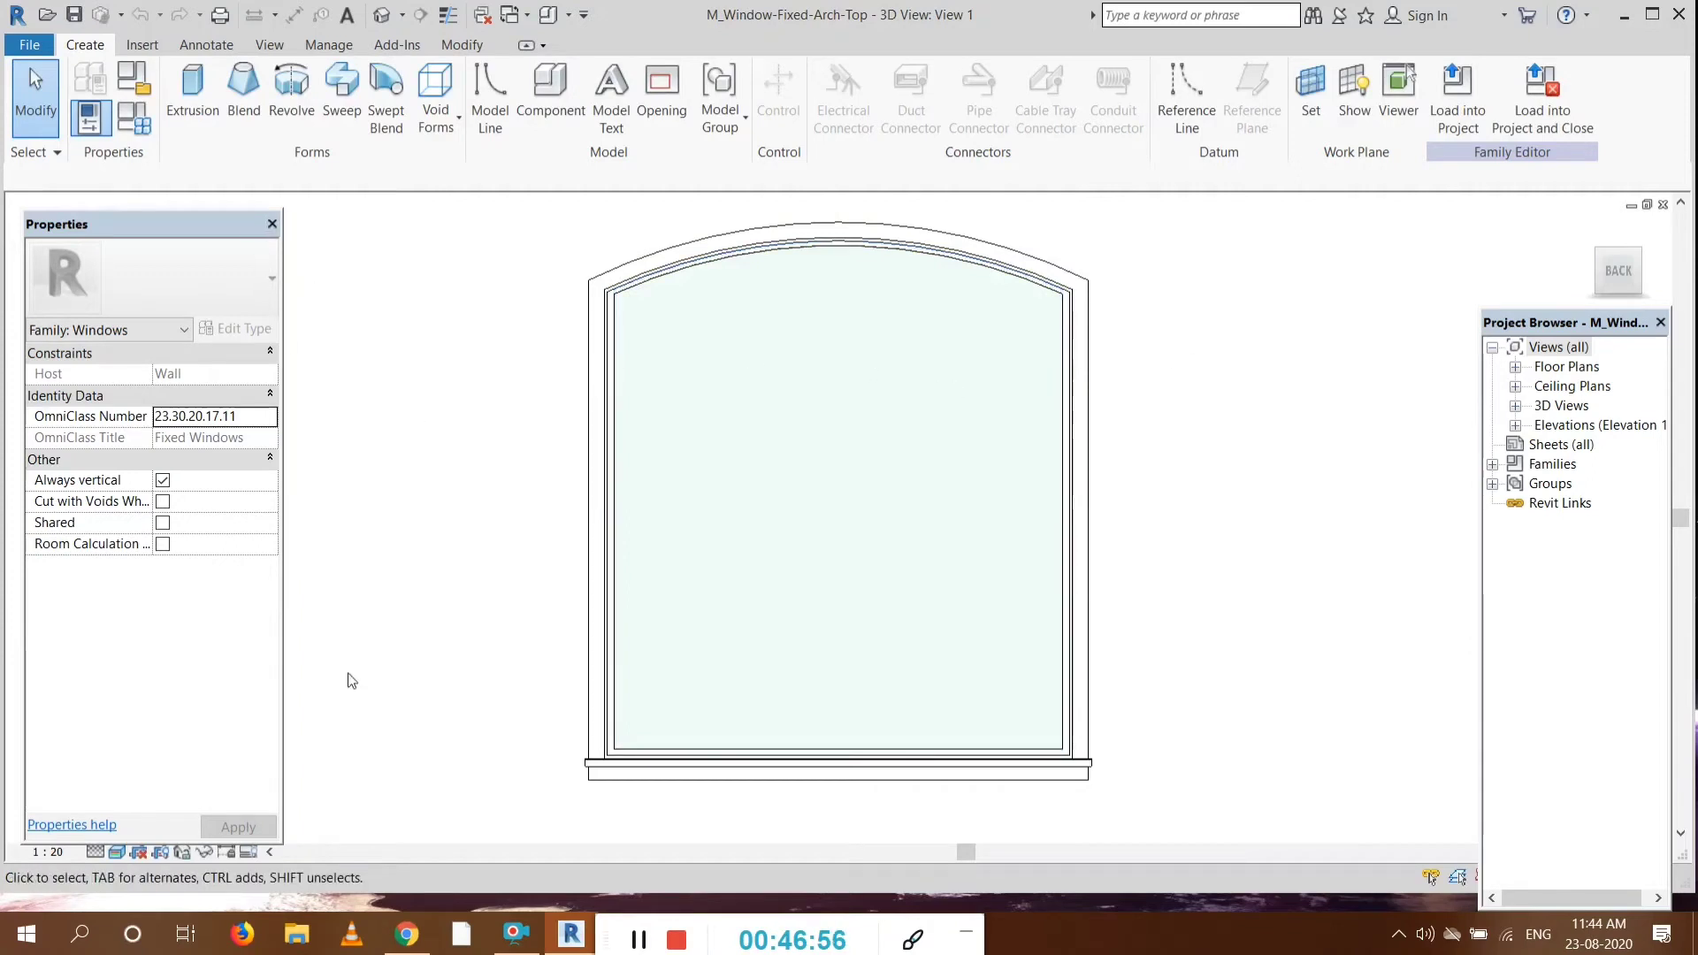
click(784, 570)
click(1284, 339)
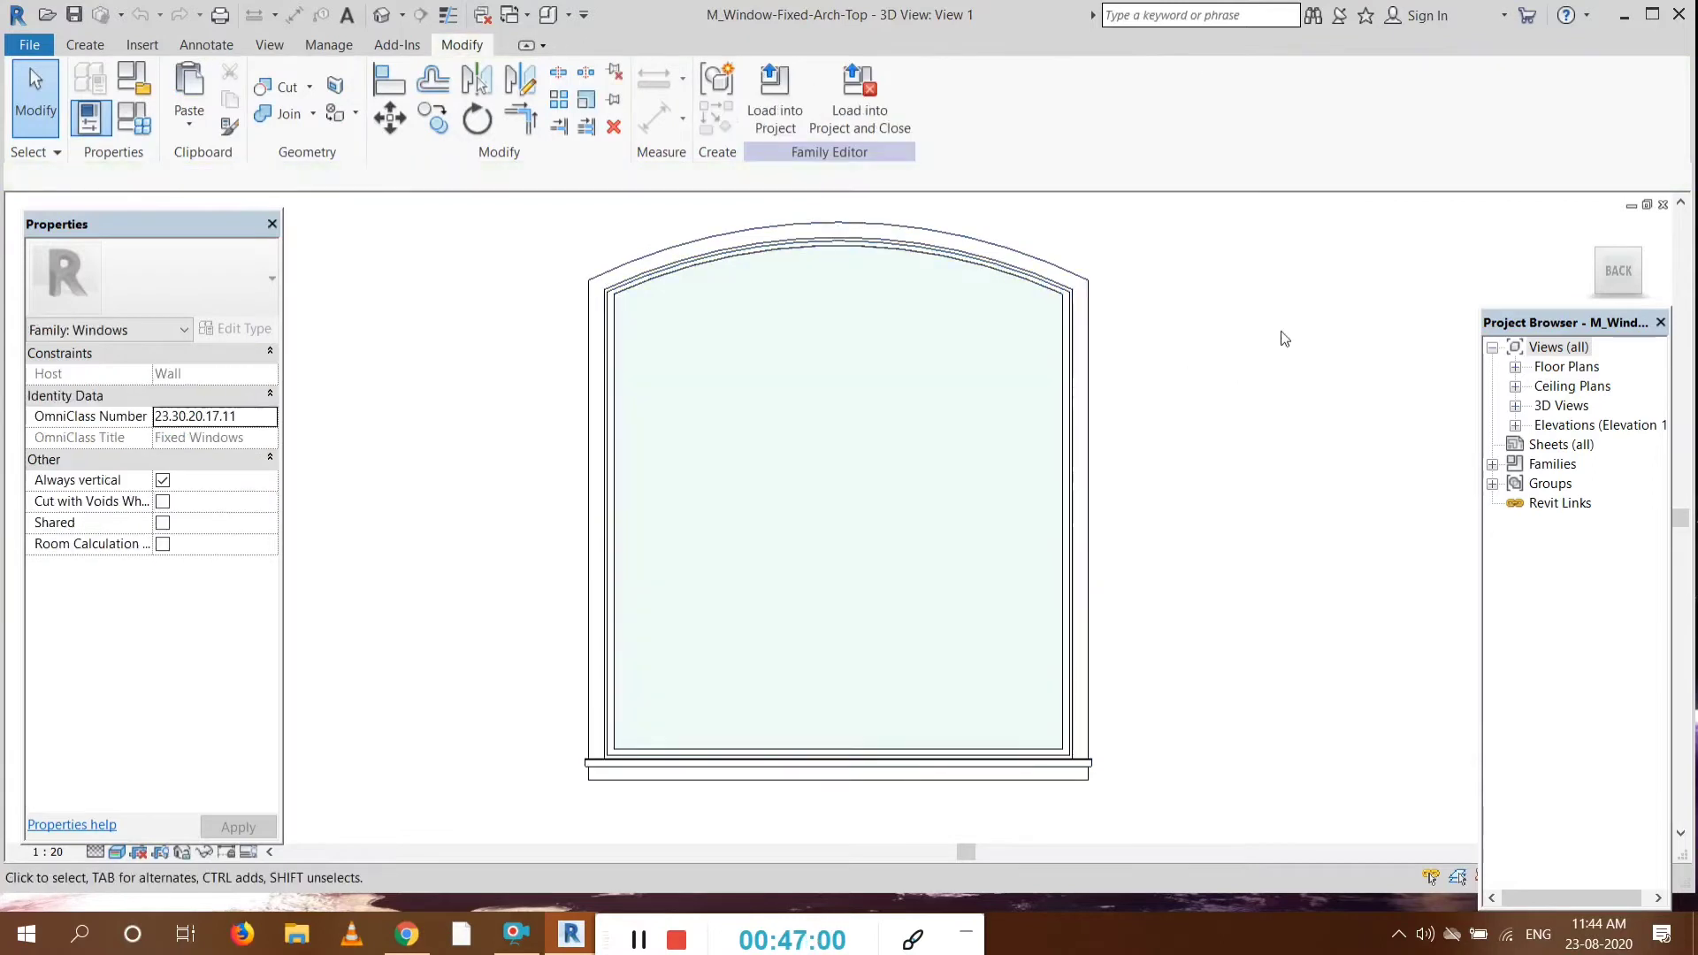
click(848, 101)
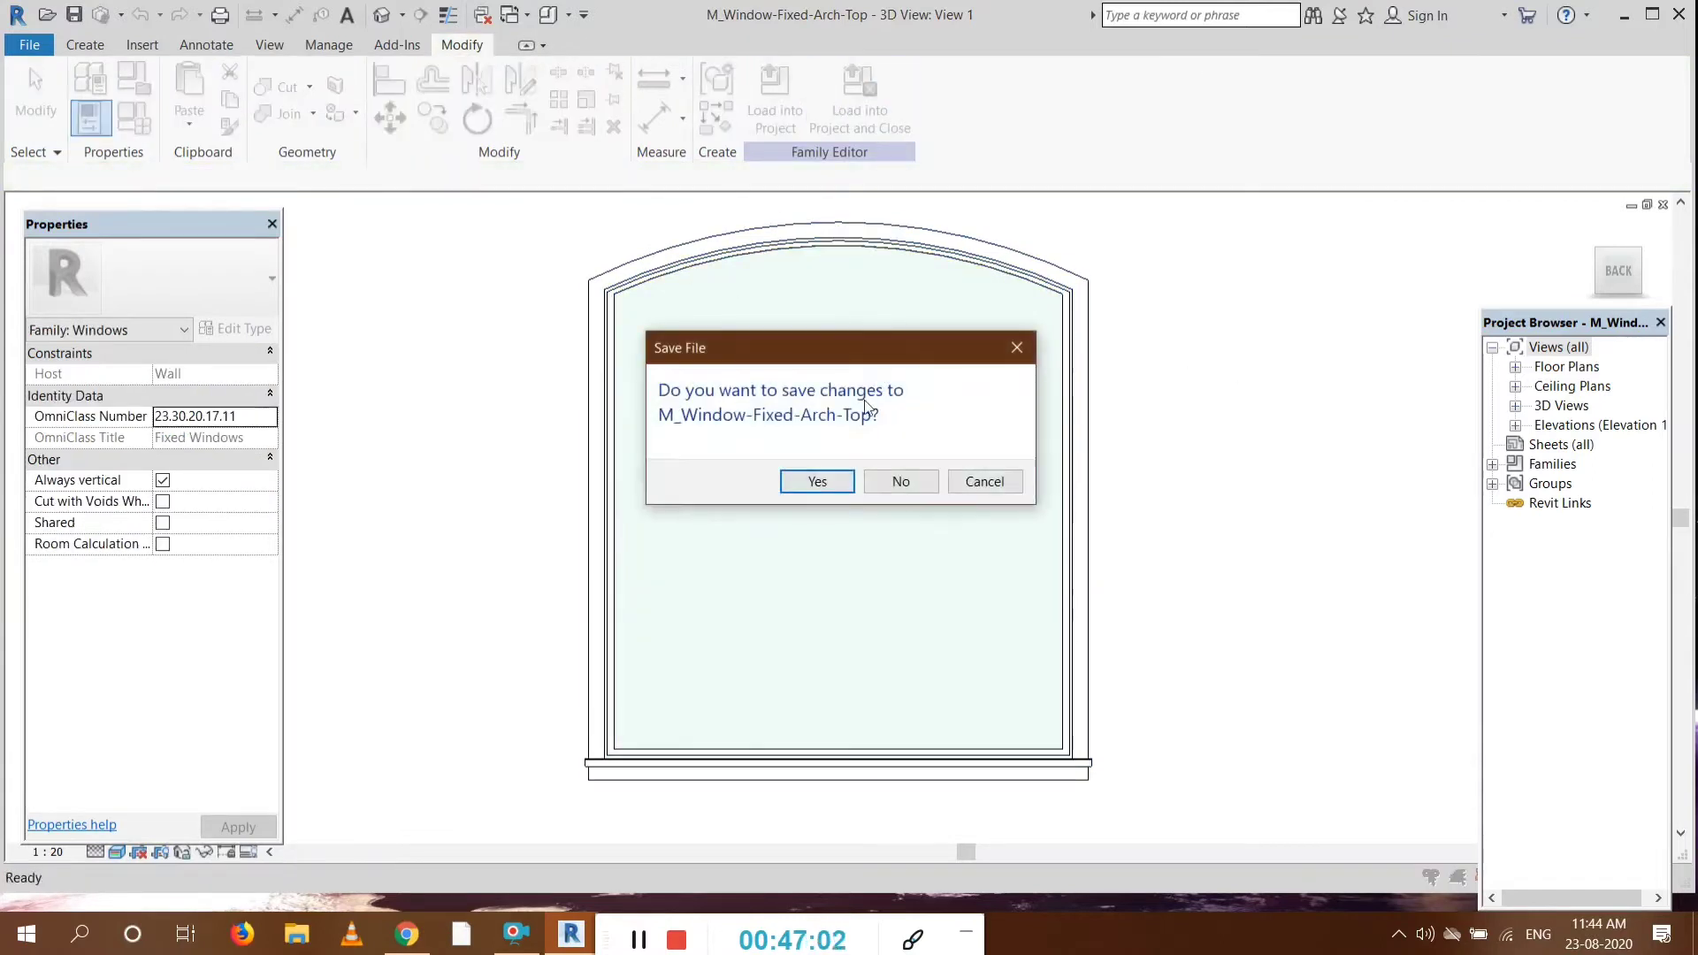
click(887, 480)
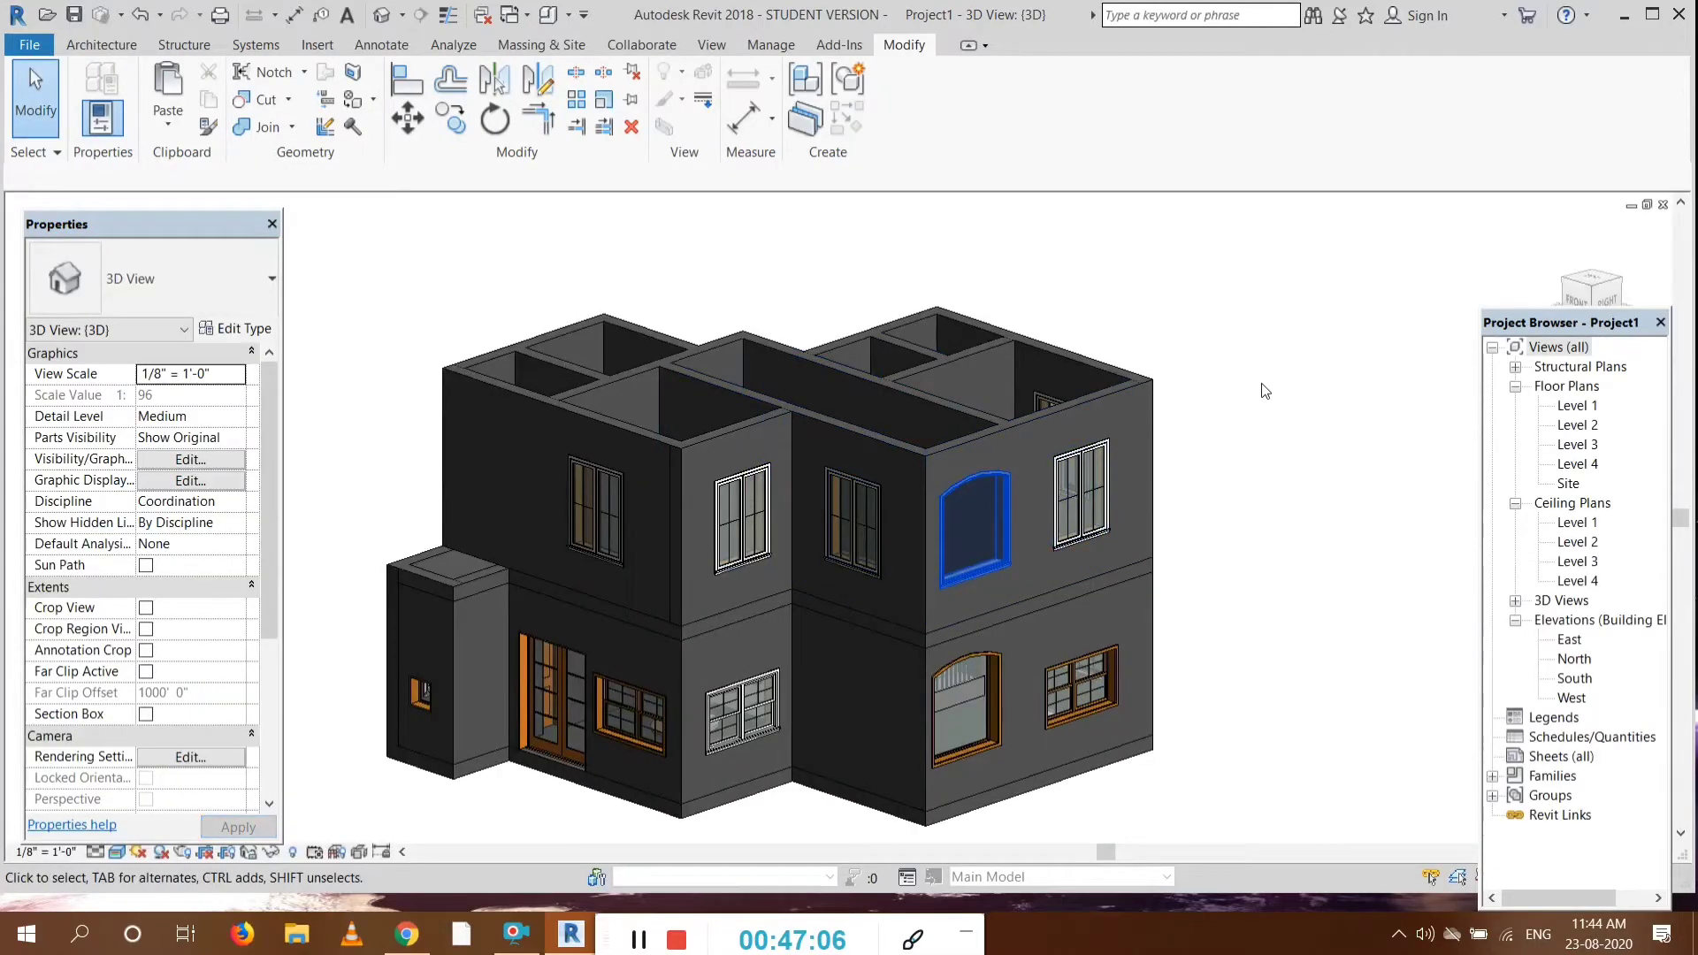
Step: Flip the orientation of the east exterior wall on the Level 2 floor plan
double_click(1571, 425)
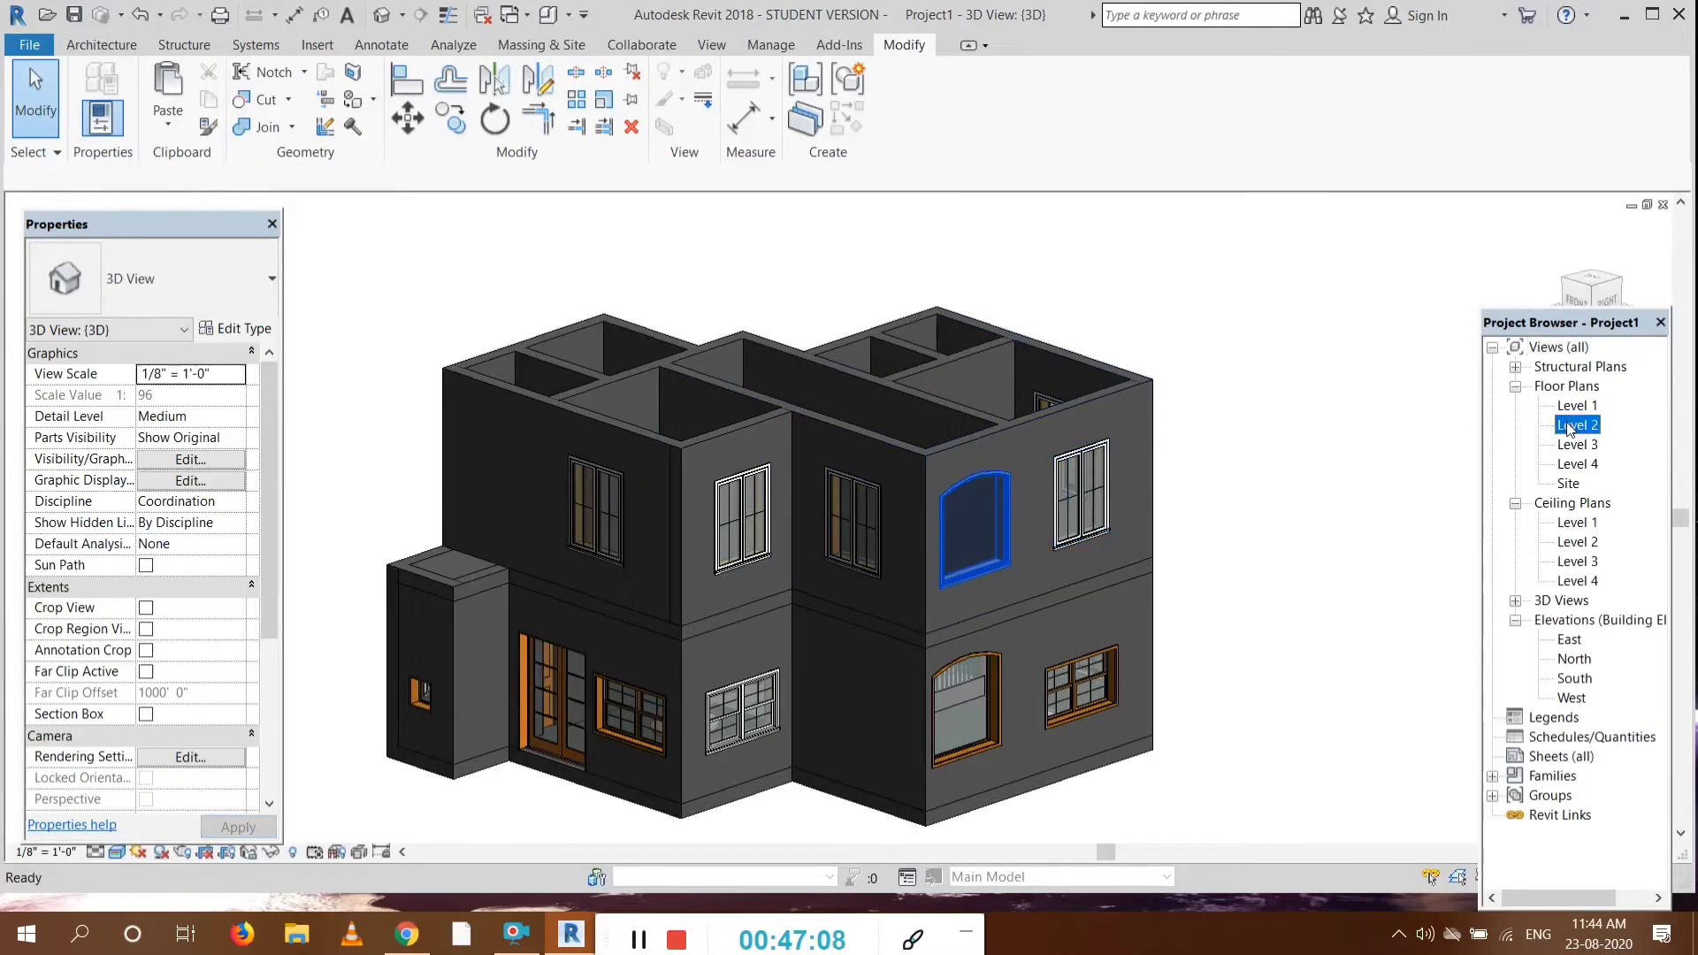
click(1216, 527)
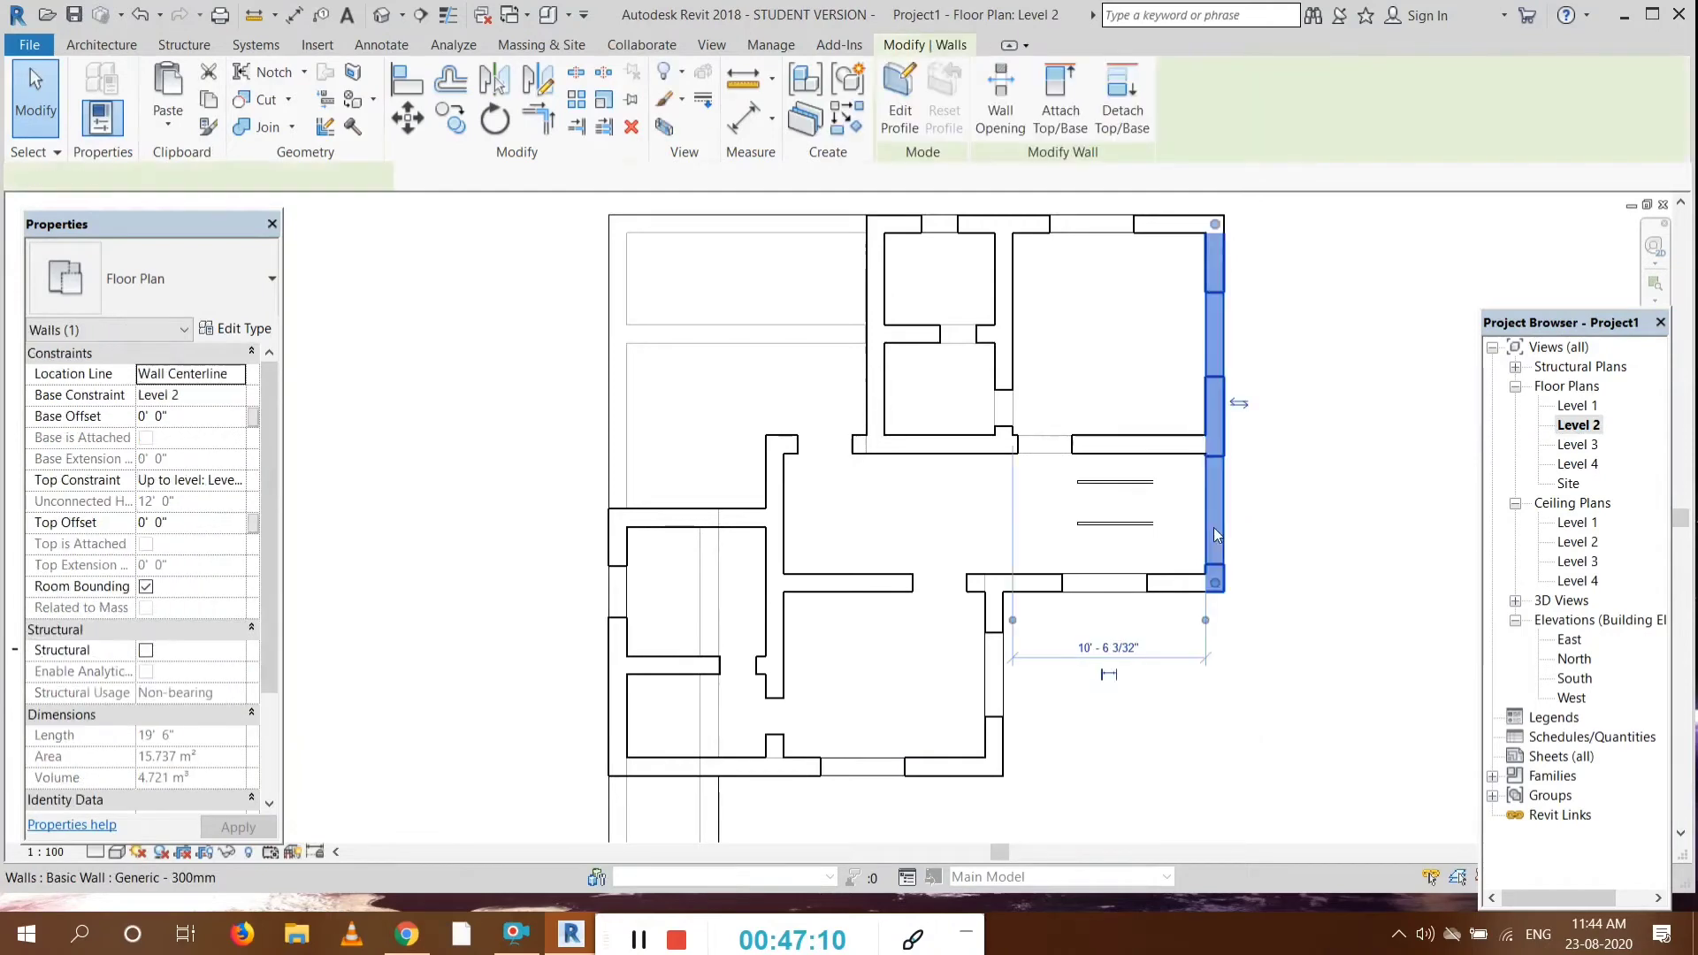
click(1238, 403)
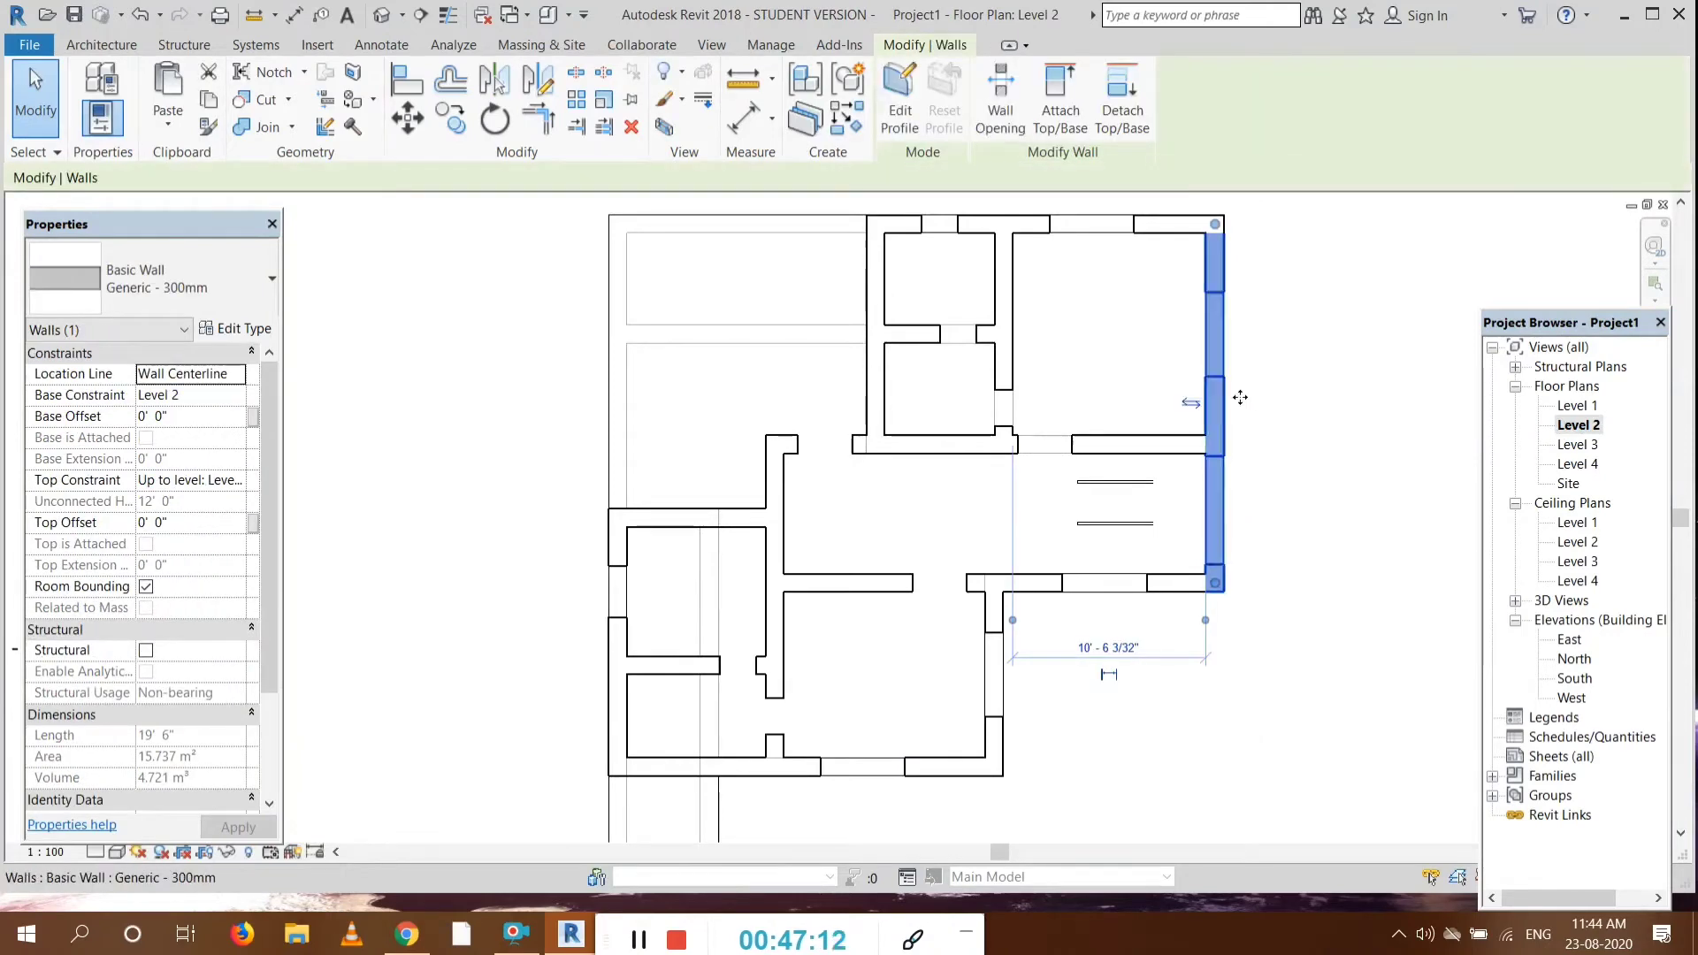
click(1333, 428)
Step: Examine the hall's arch-top window and its east host wall in the 3D view and on the Level 2 floor plan
click(382, 15)
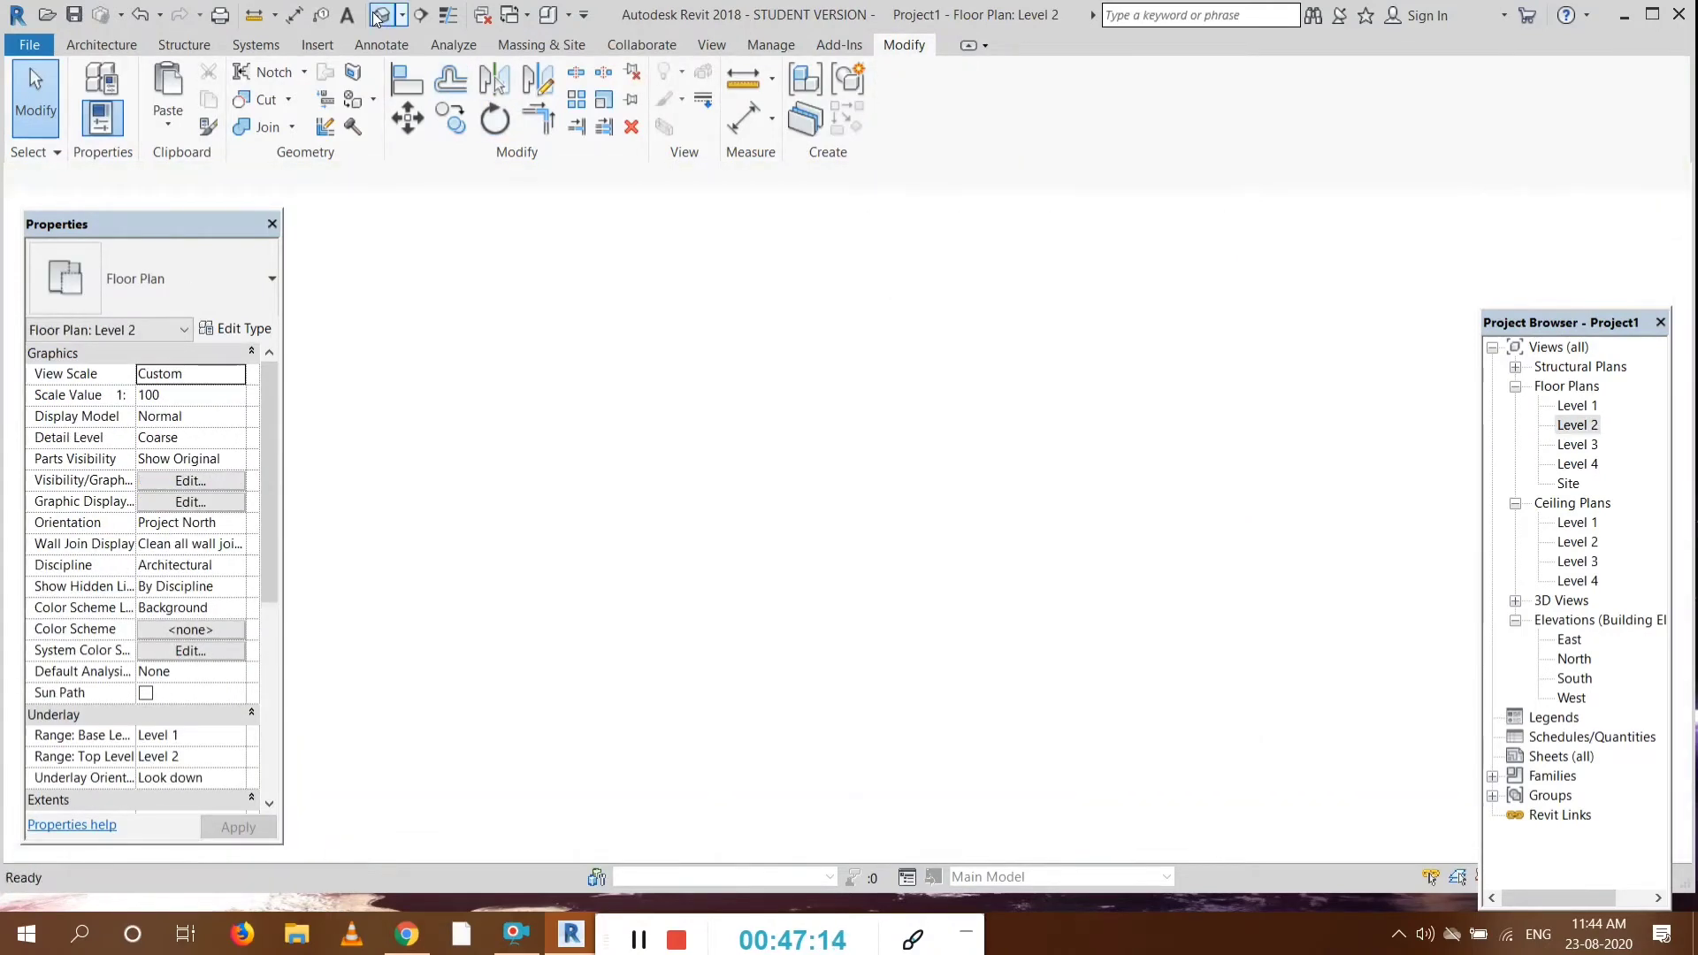
click(949, 508)
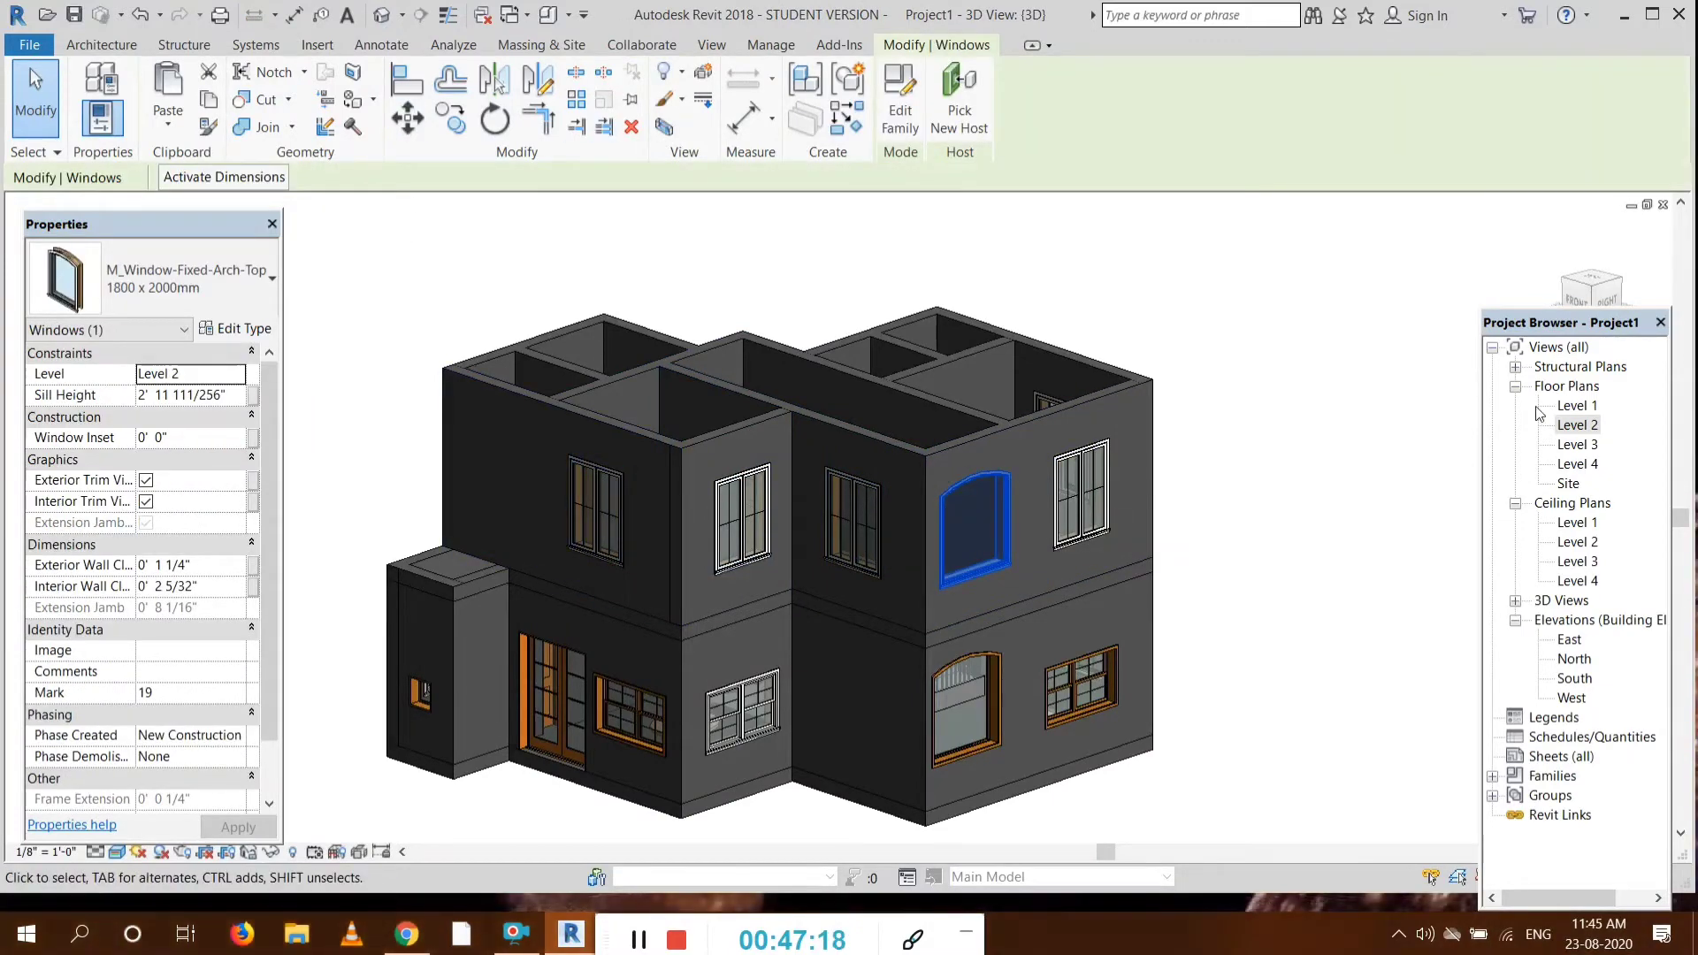
double_click(1579, 426)
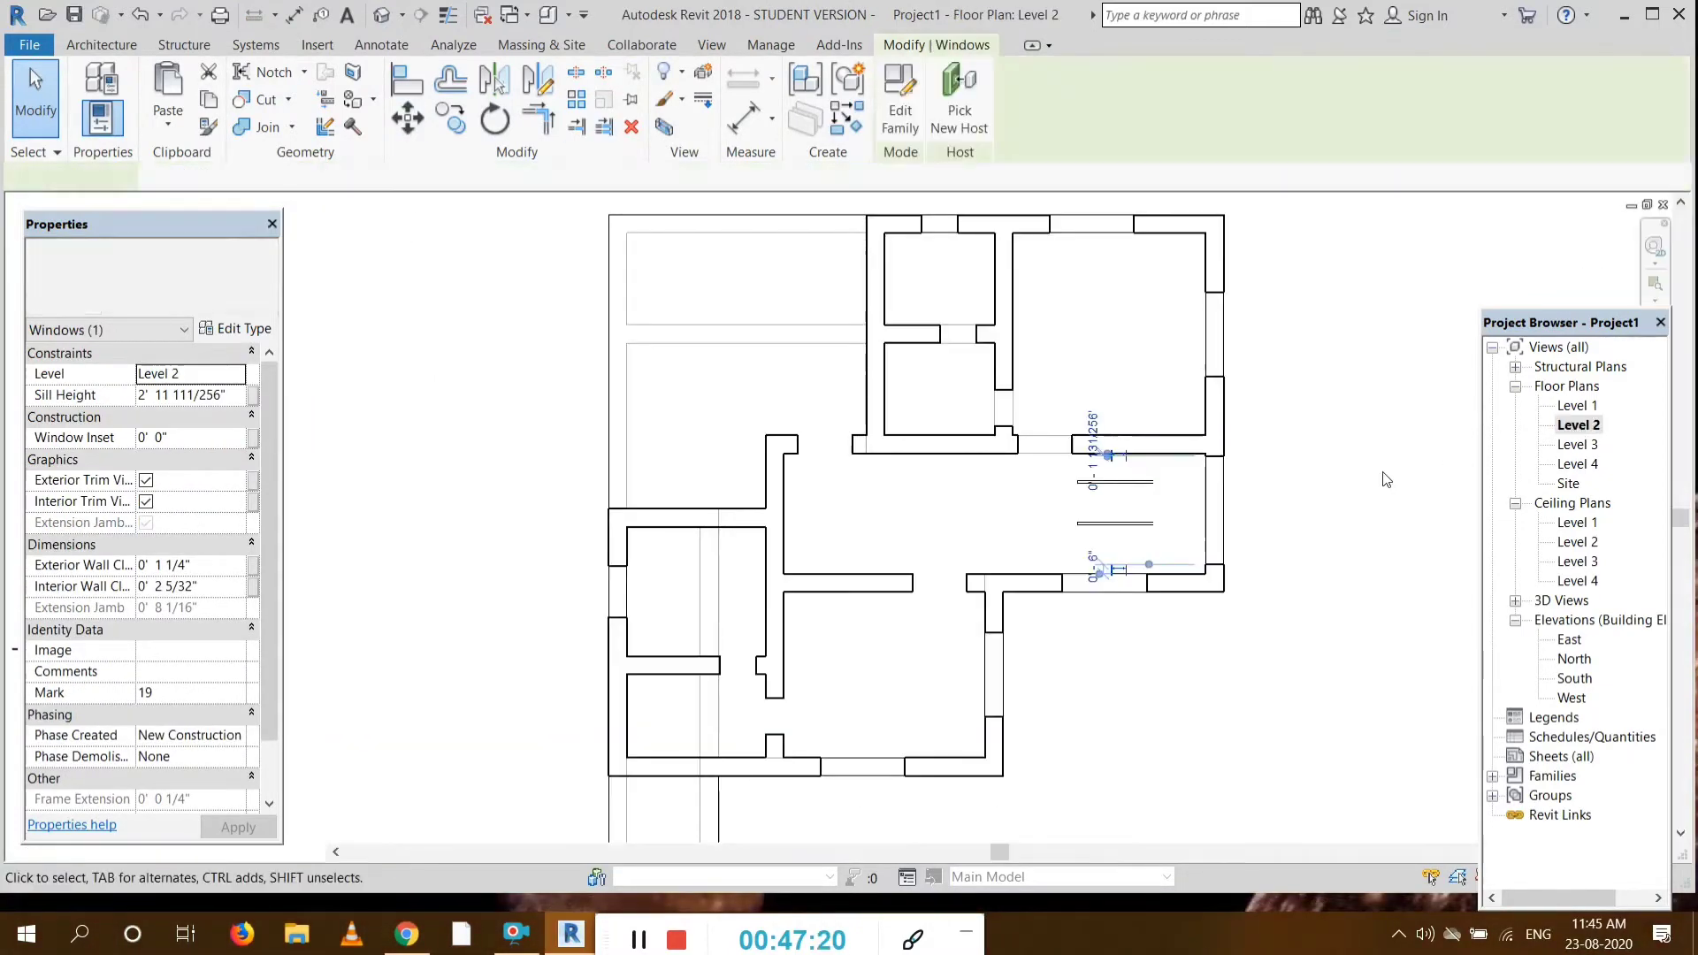
click(1215, 533)
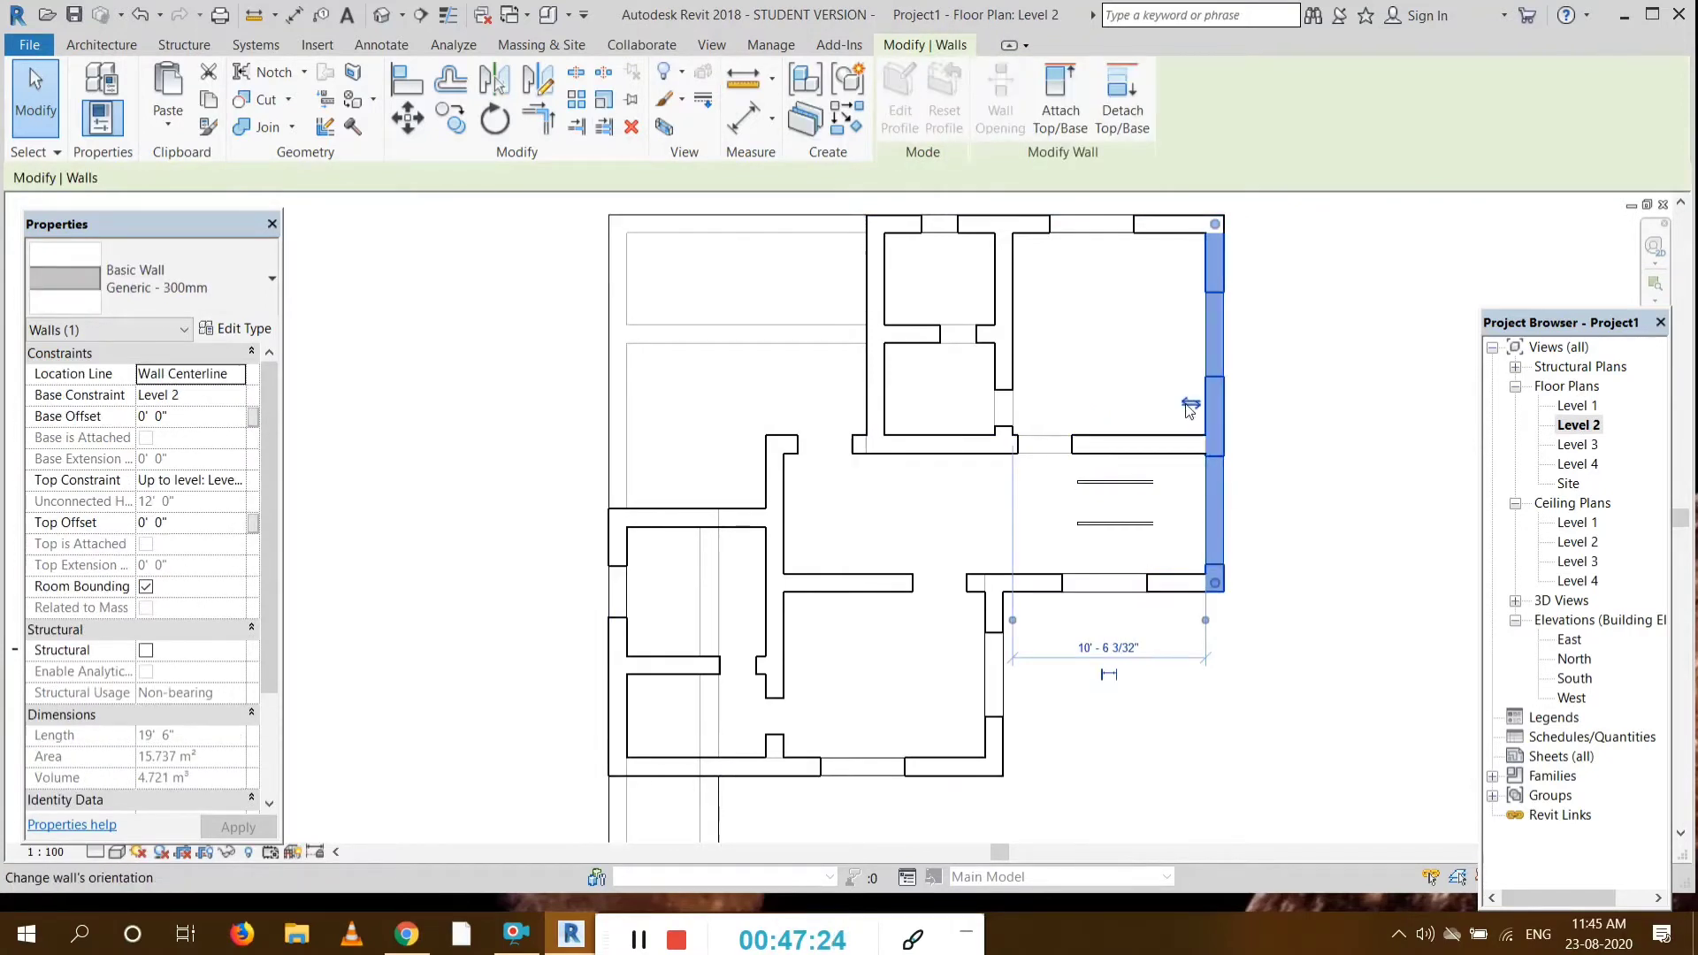
click(1315, 408)
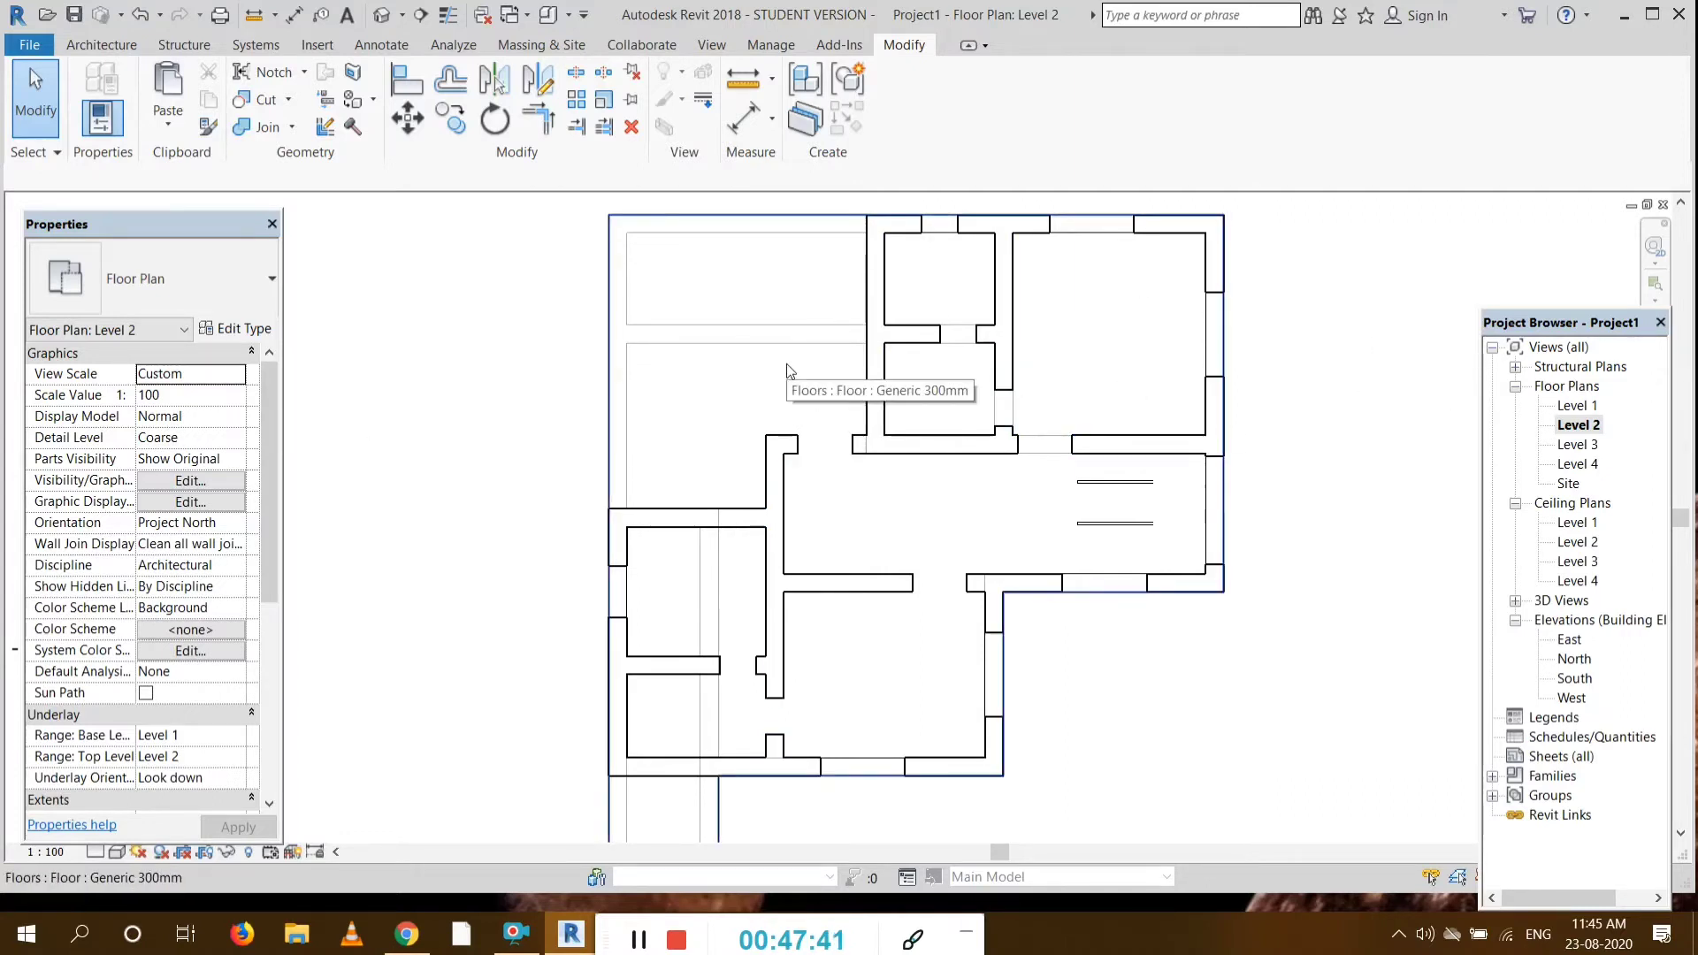
click(1579, 426)
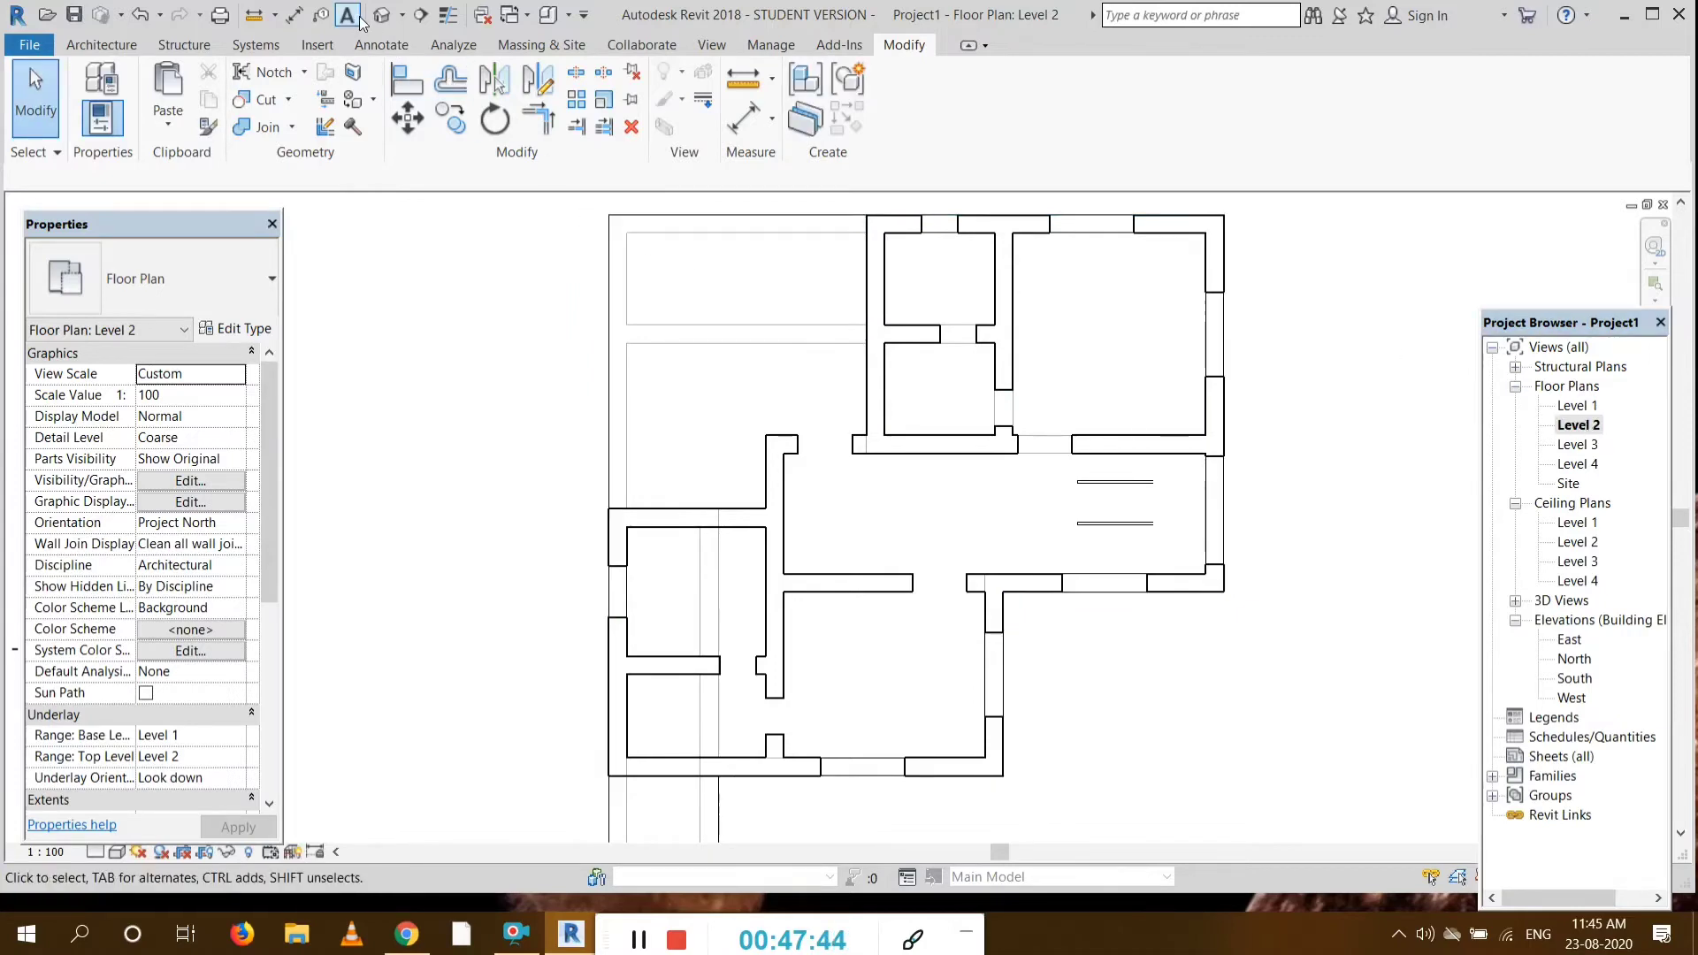
click(382, 15)
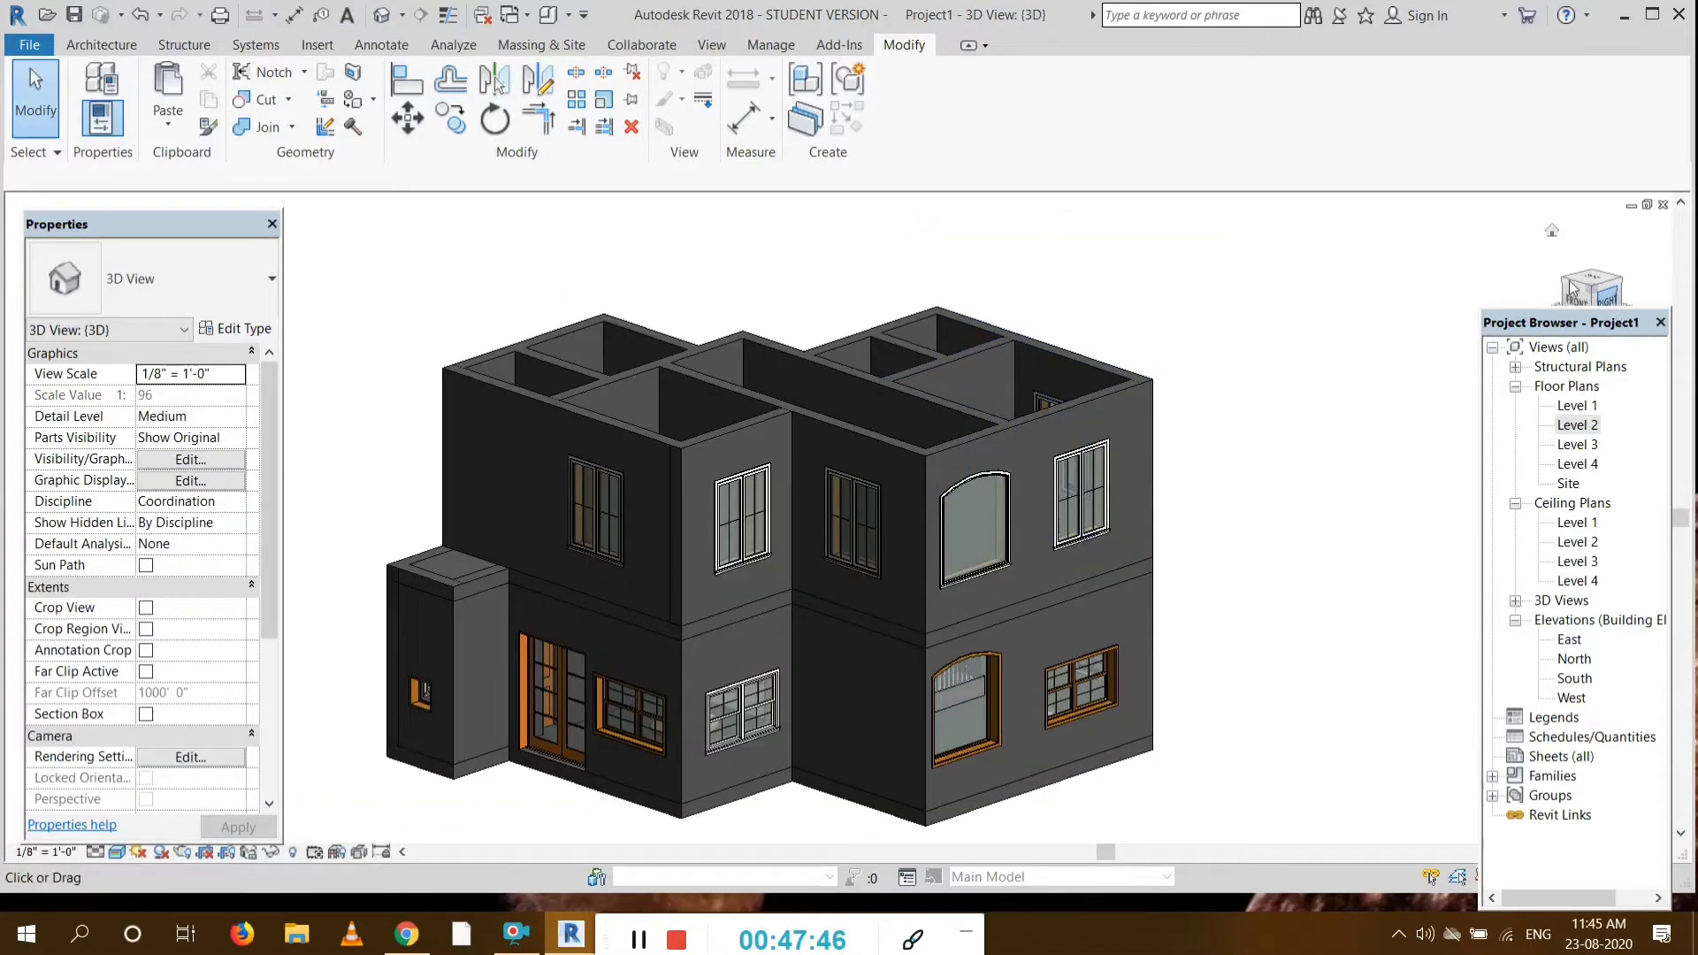
Step: On the Level 2 plan, sketch a rectangular Generic 300mm floor boundary about 21'-6" by 5'-0" along the outside of the south exterior wall
mouse_move(1572, 289)
mouse_down()
mouse_move(1662, 265)
mouse_move(1637, 290)
mouse_up()
mouse_move(1088, 626)
shift+middle_down()
mouse_move(951, 626)
mouse_move(939, 580)
shift+middle_up()
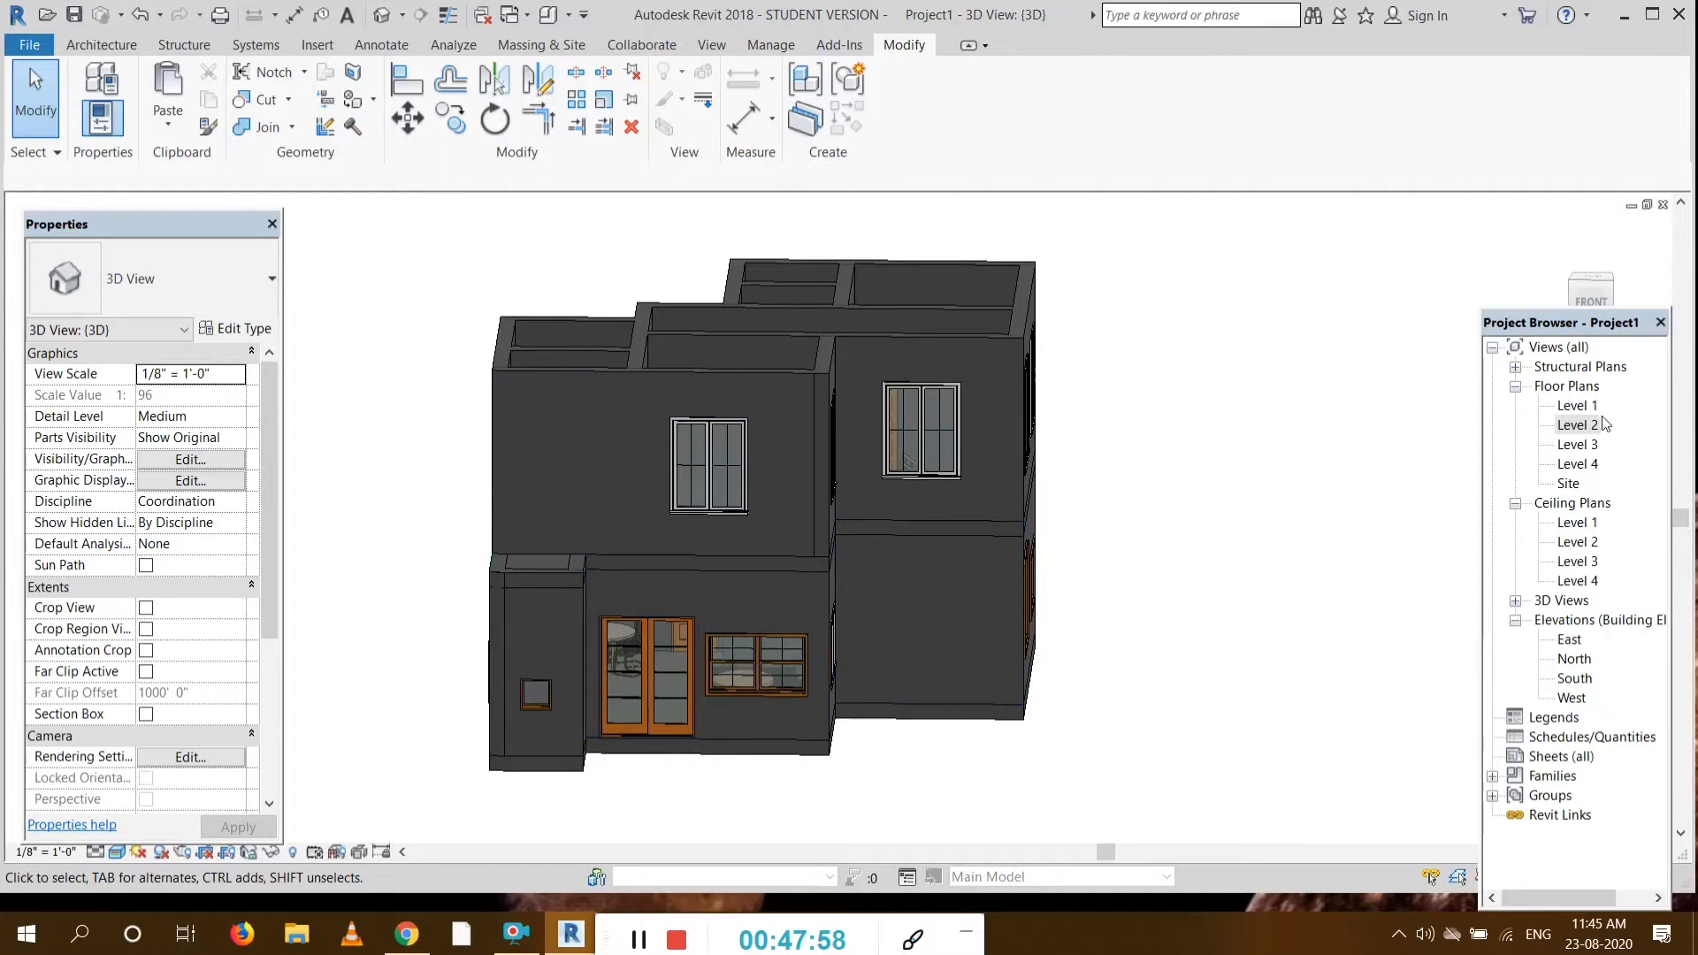
double_click(1586, 426)
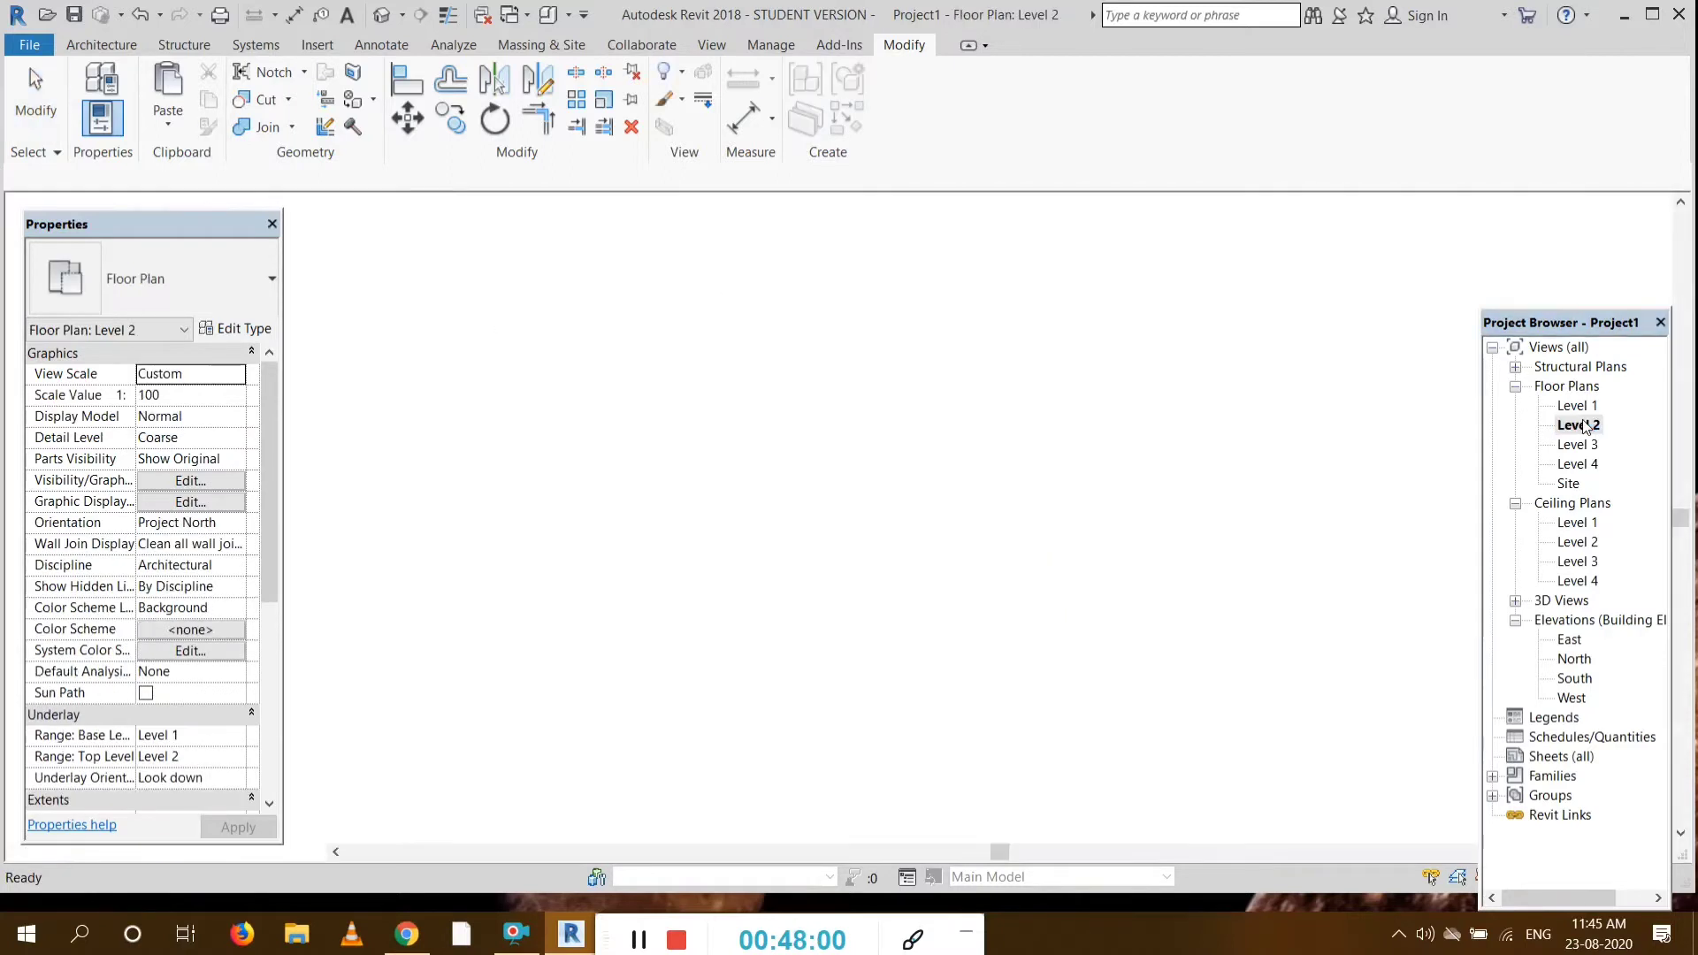
drag(1681, 520, 1681, 559)
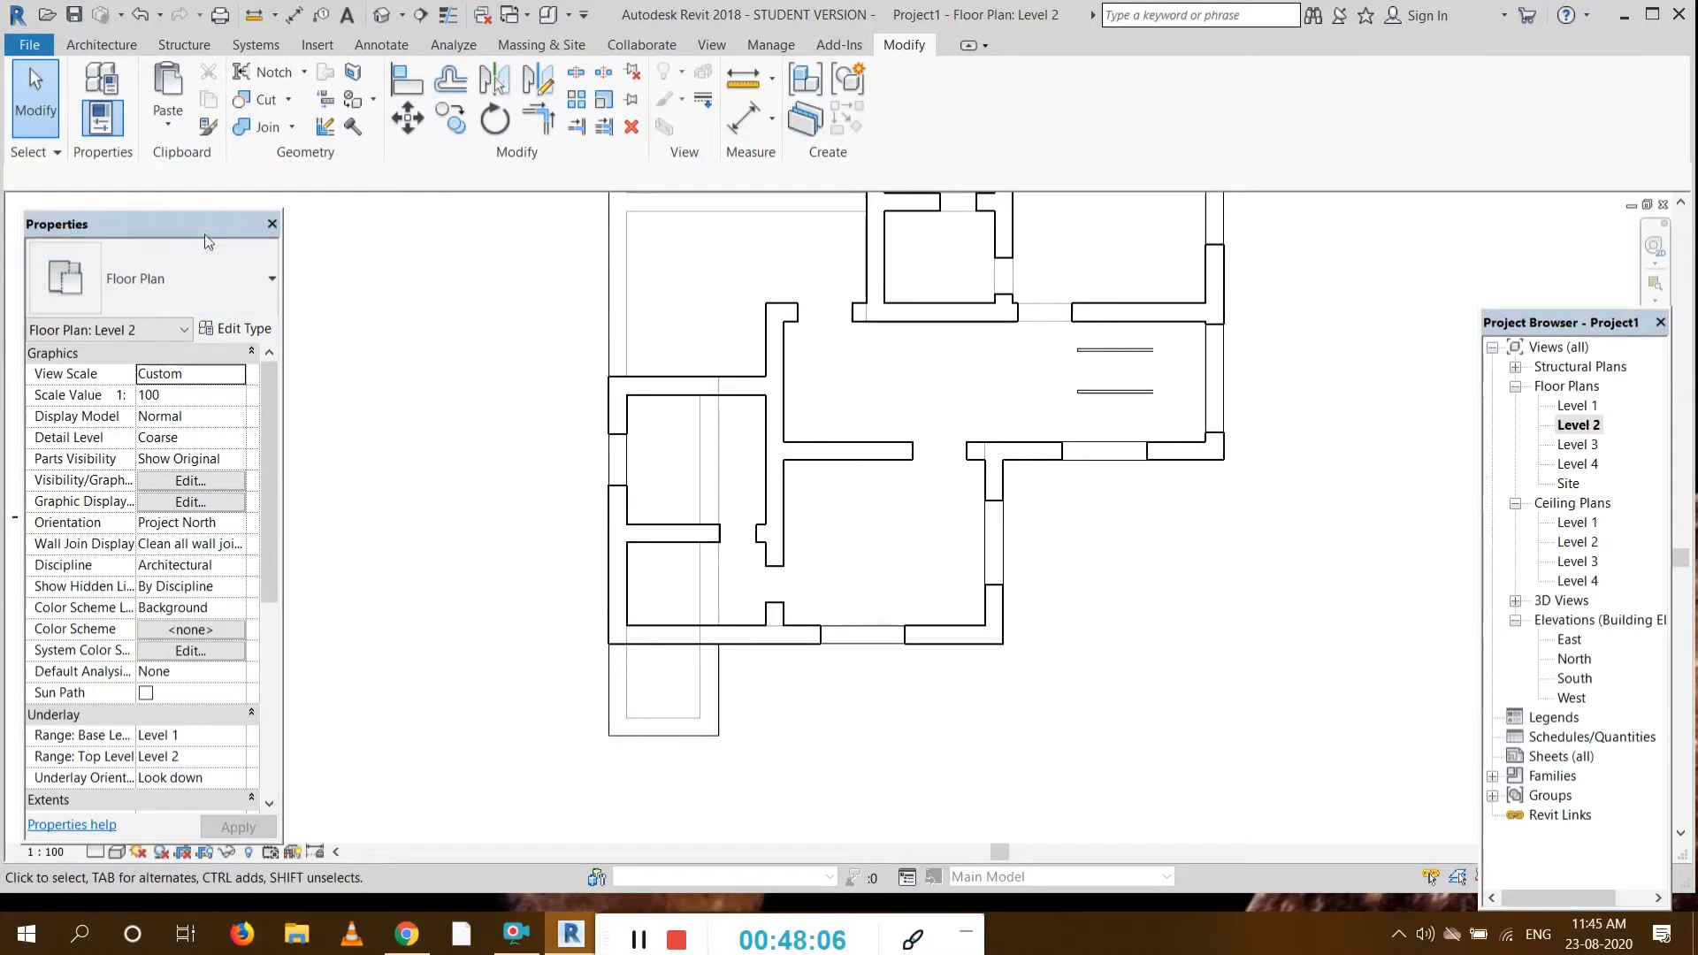
click(102, 45)
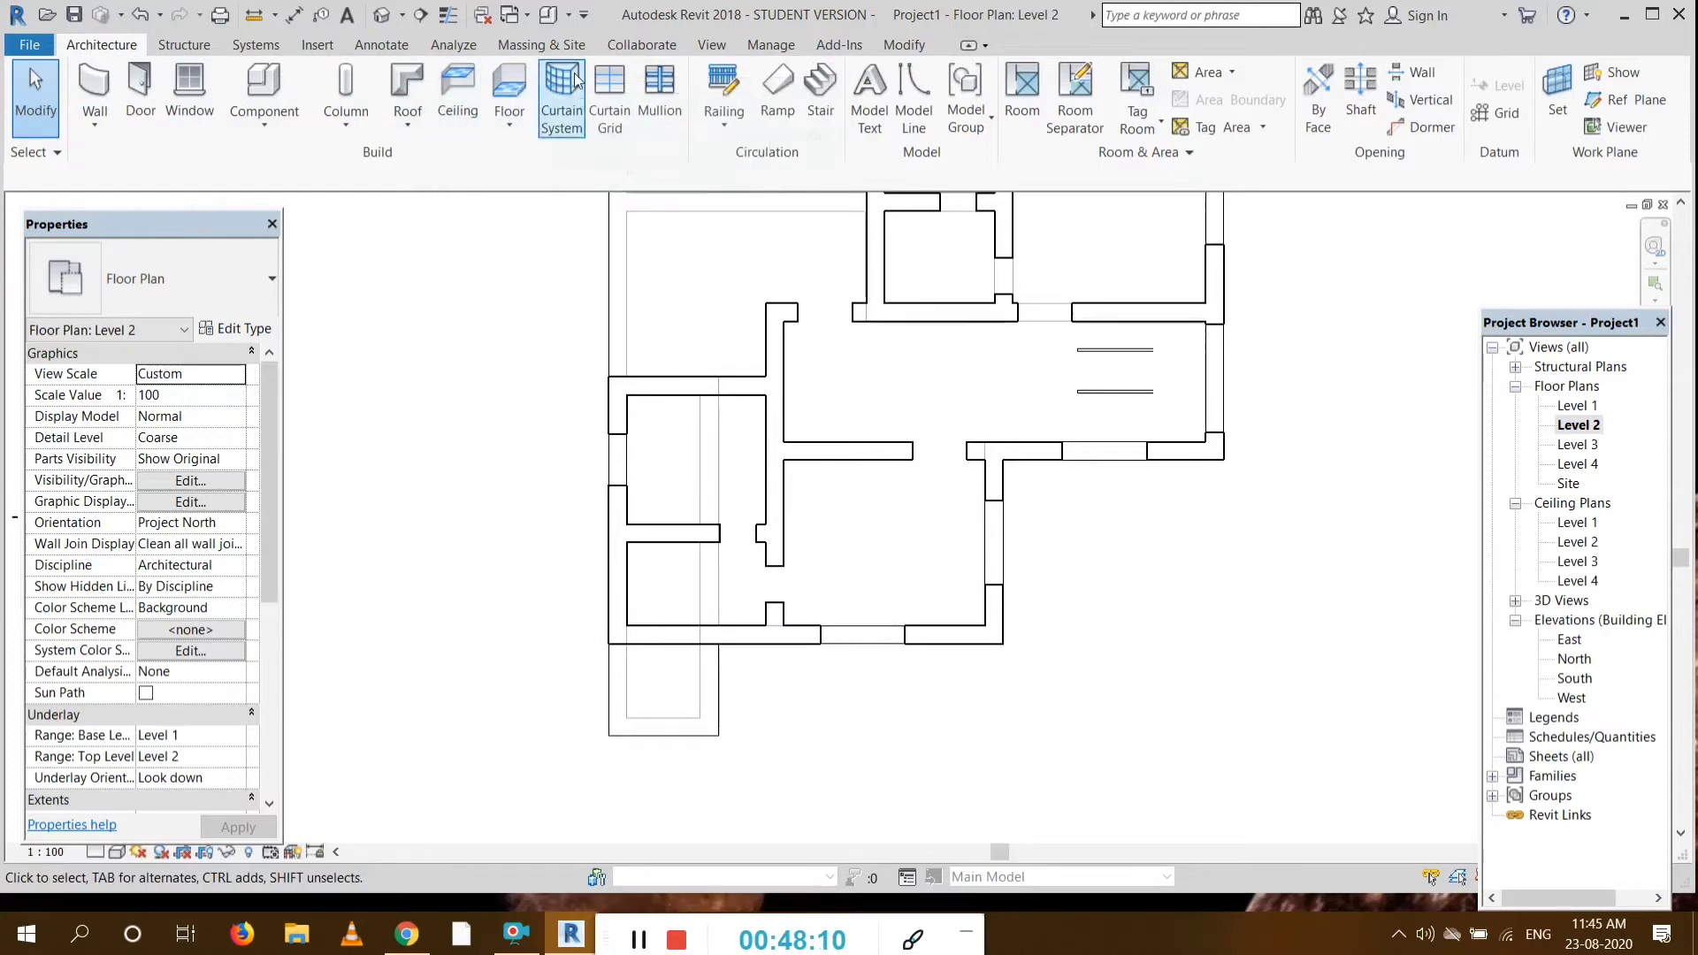
click(502, 91)
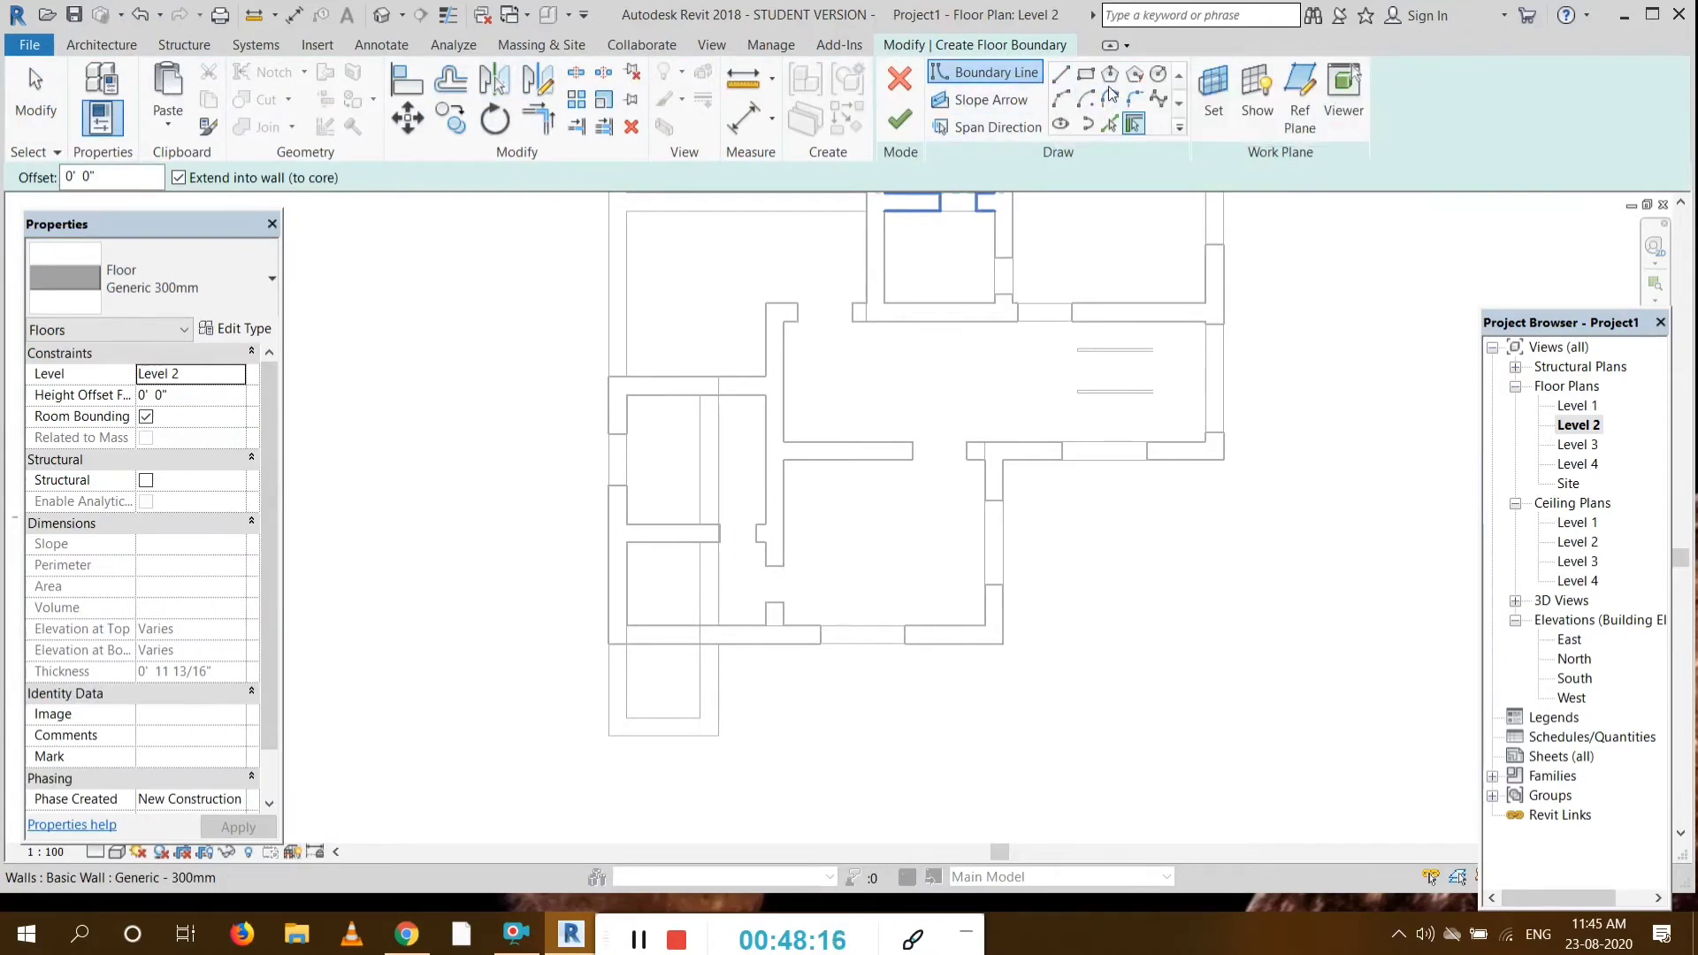
click(1087, 75)
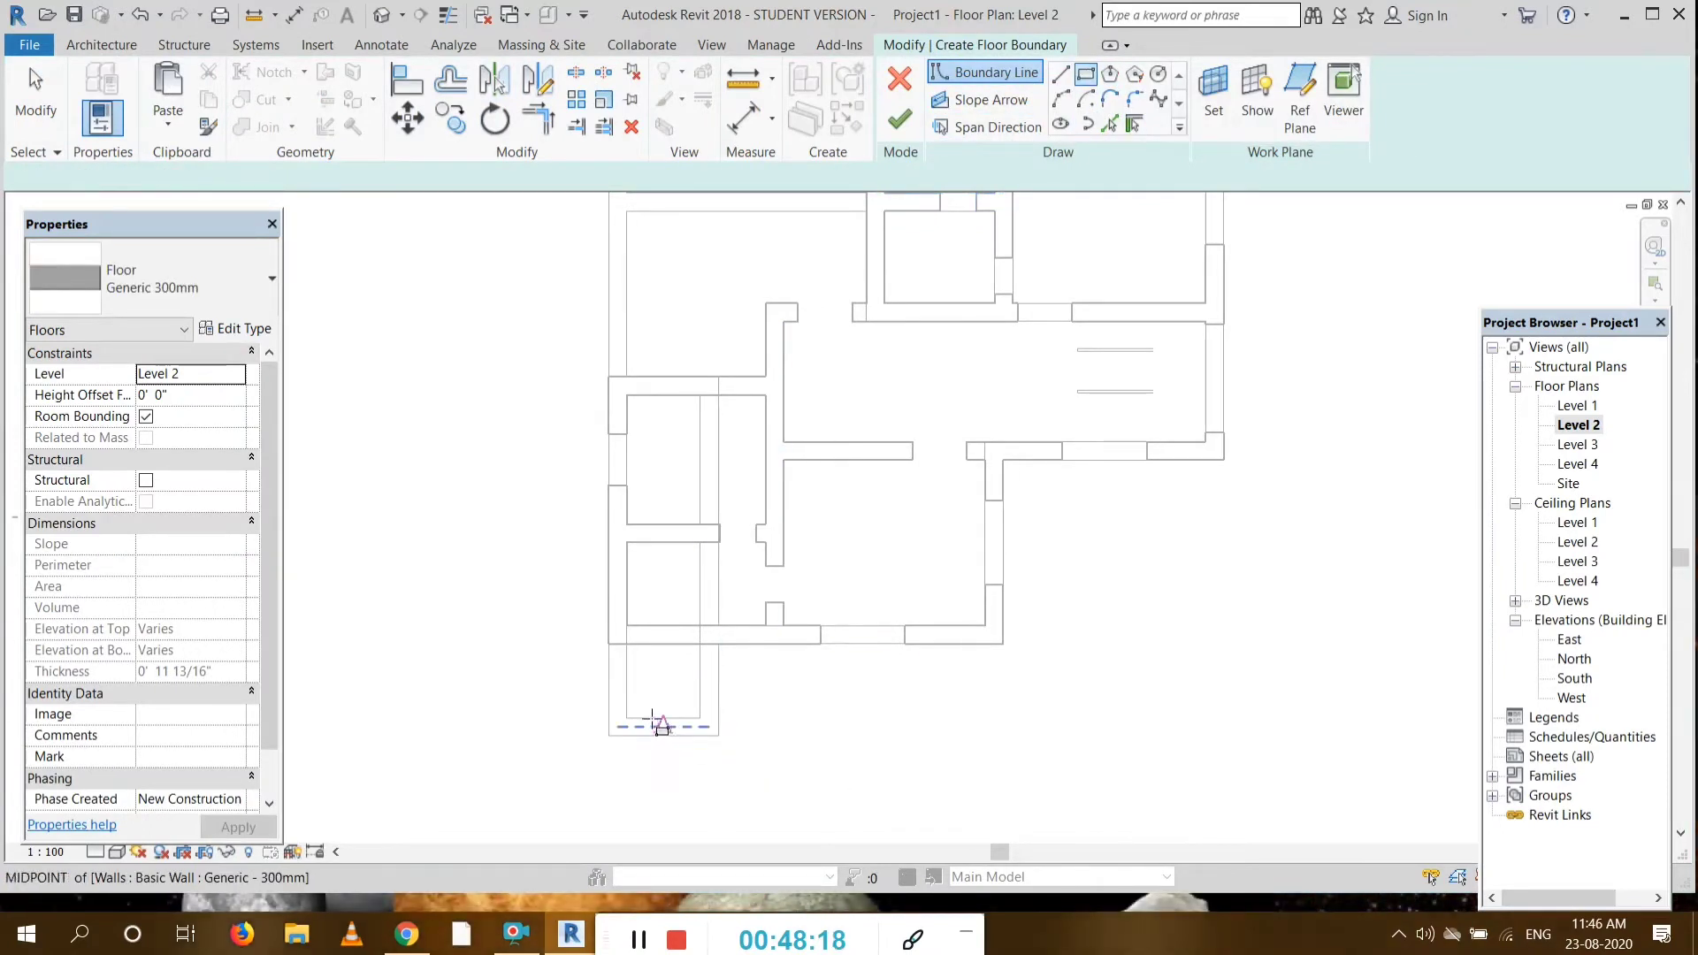
scroll(610, 647, up, 2)
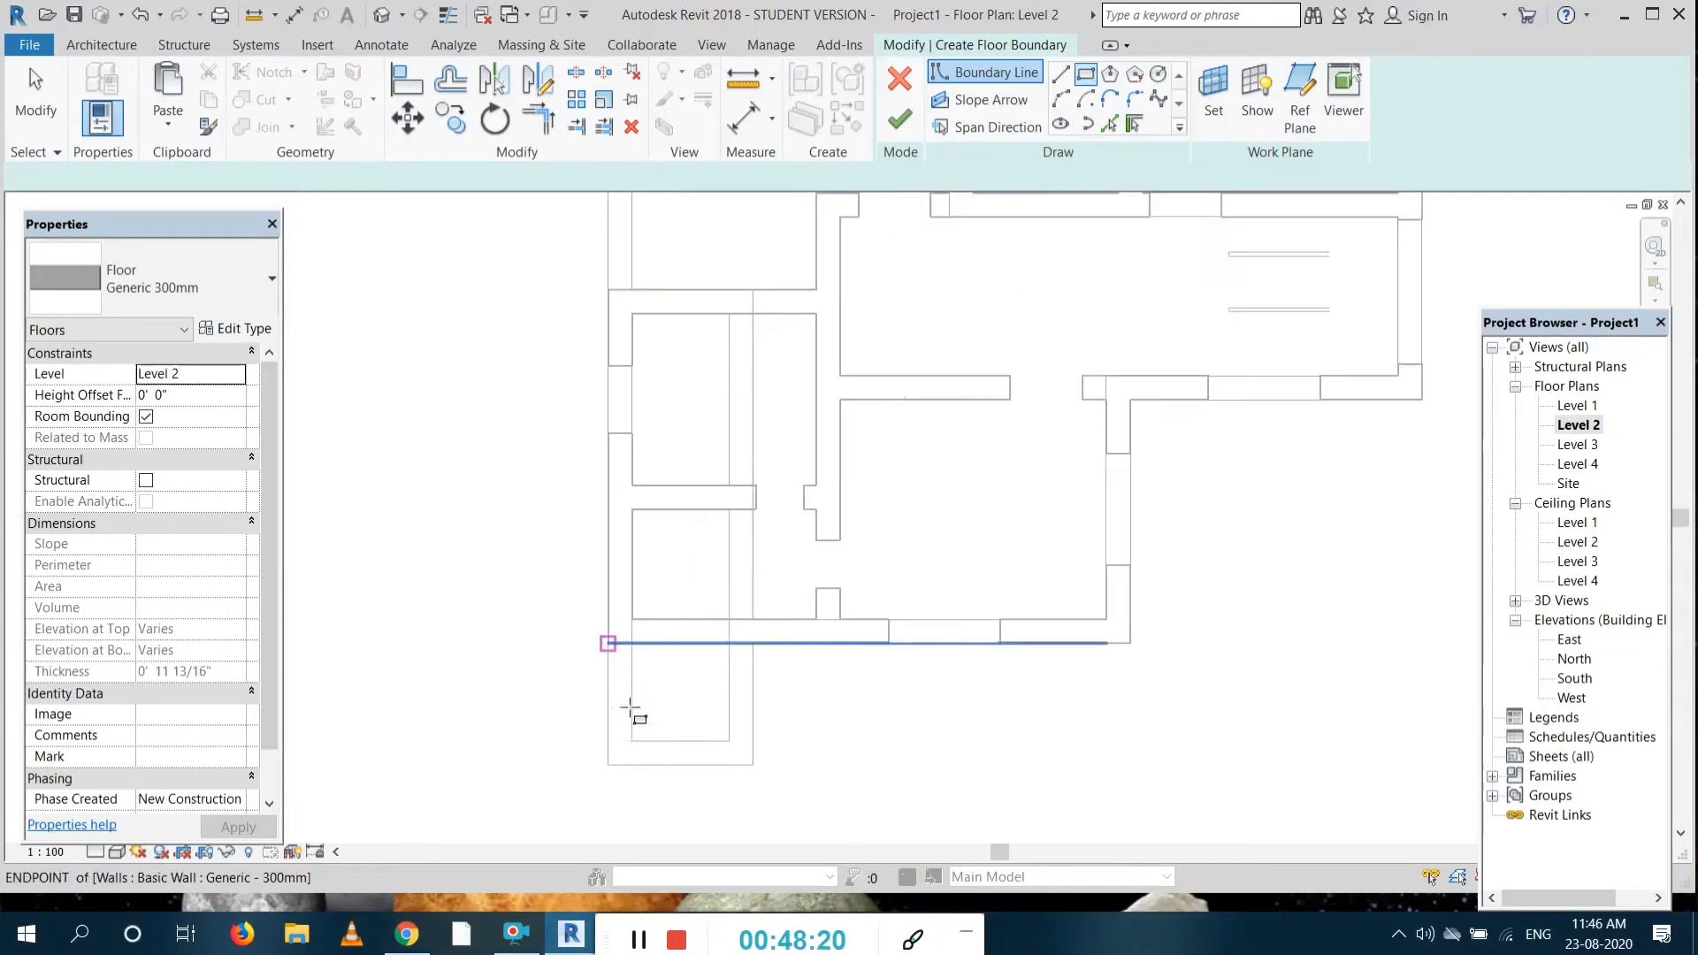
click(608, 646)
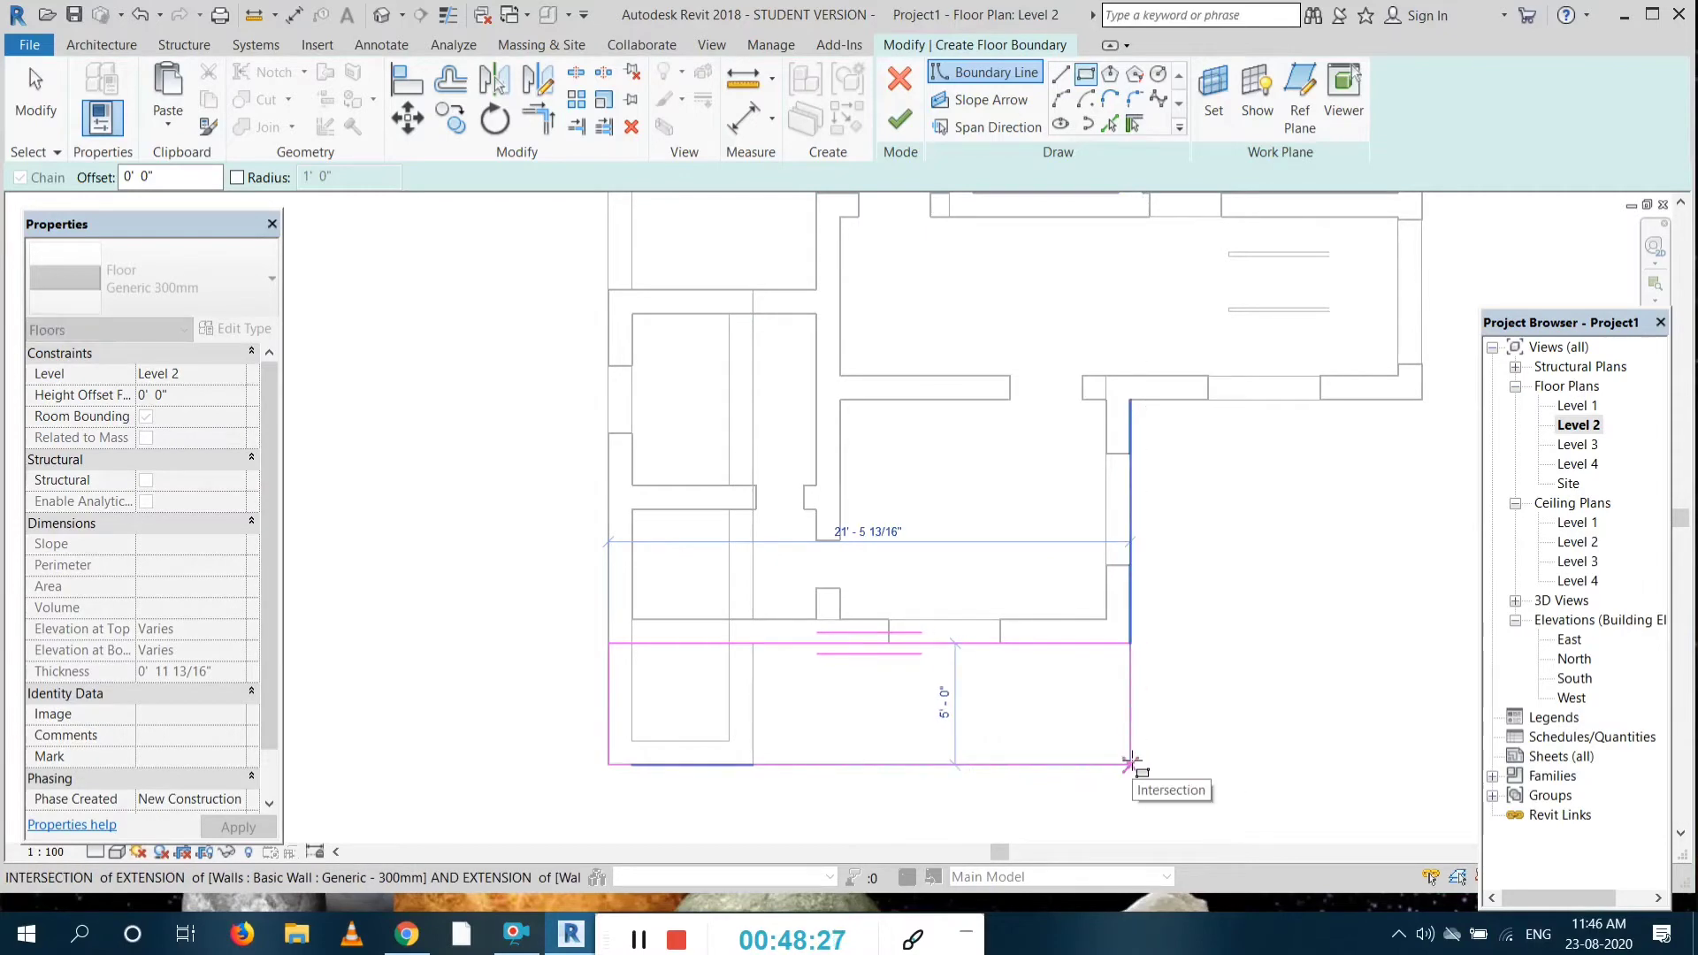
click(1131, 762)
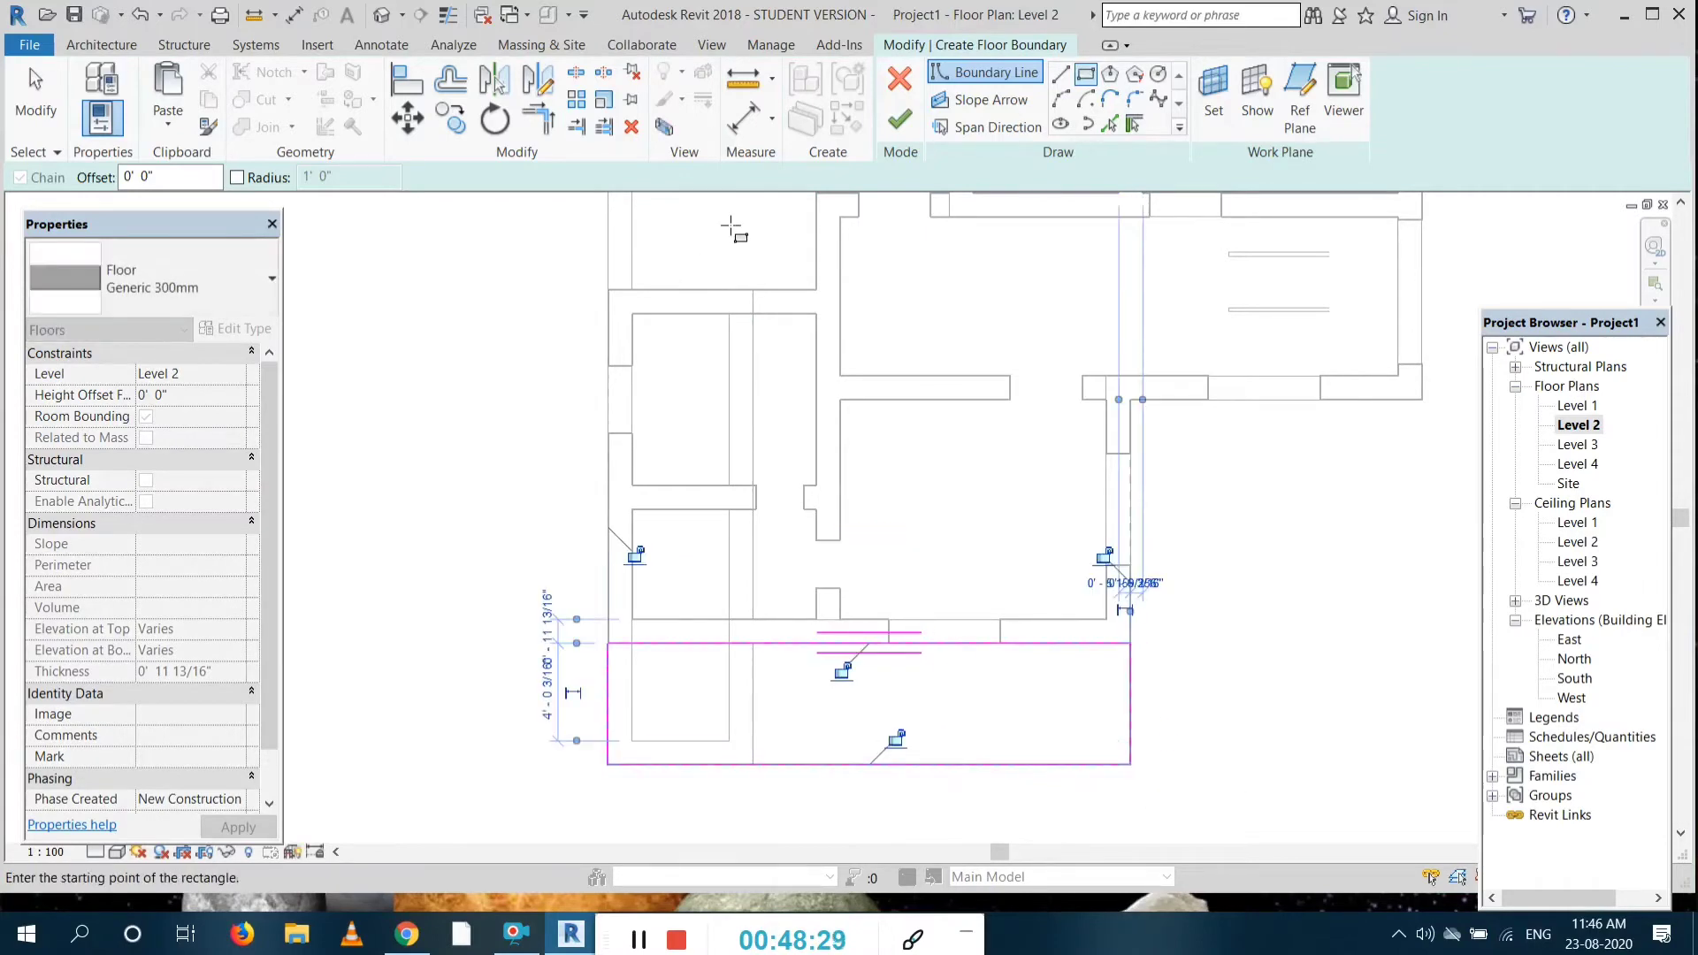
Step: Finish the balcony floor with the walls below attached to its underside, and check it in the 3D view
click(897, 121)
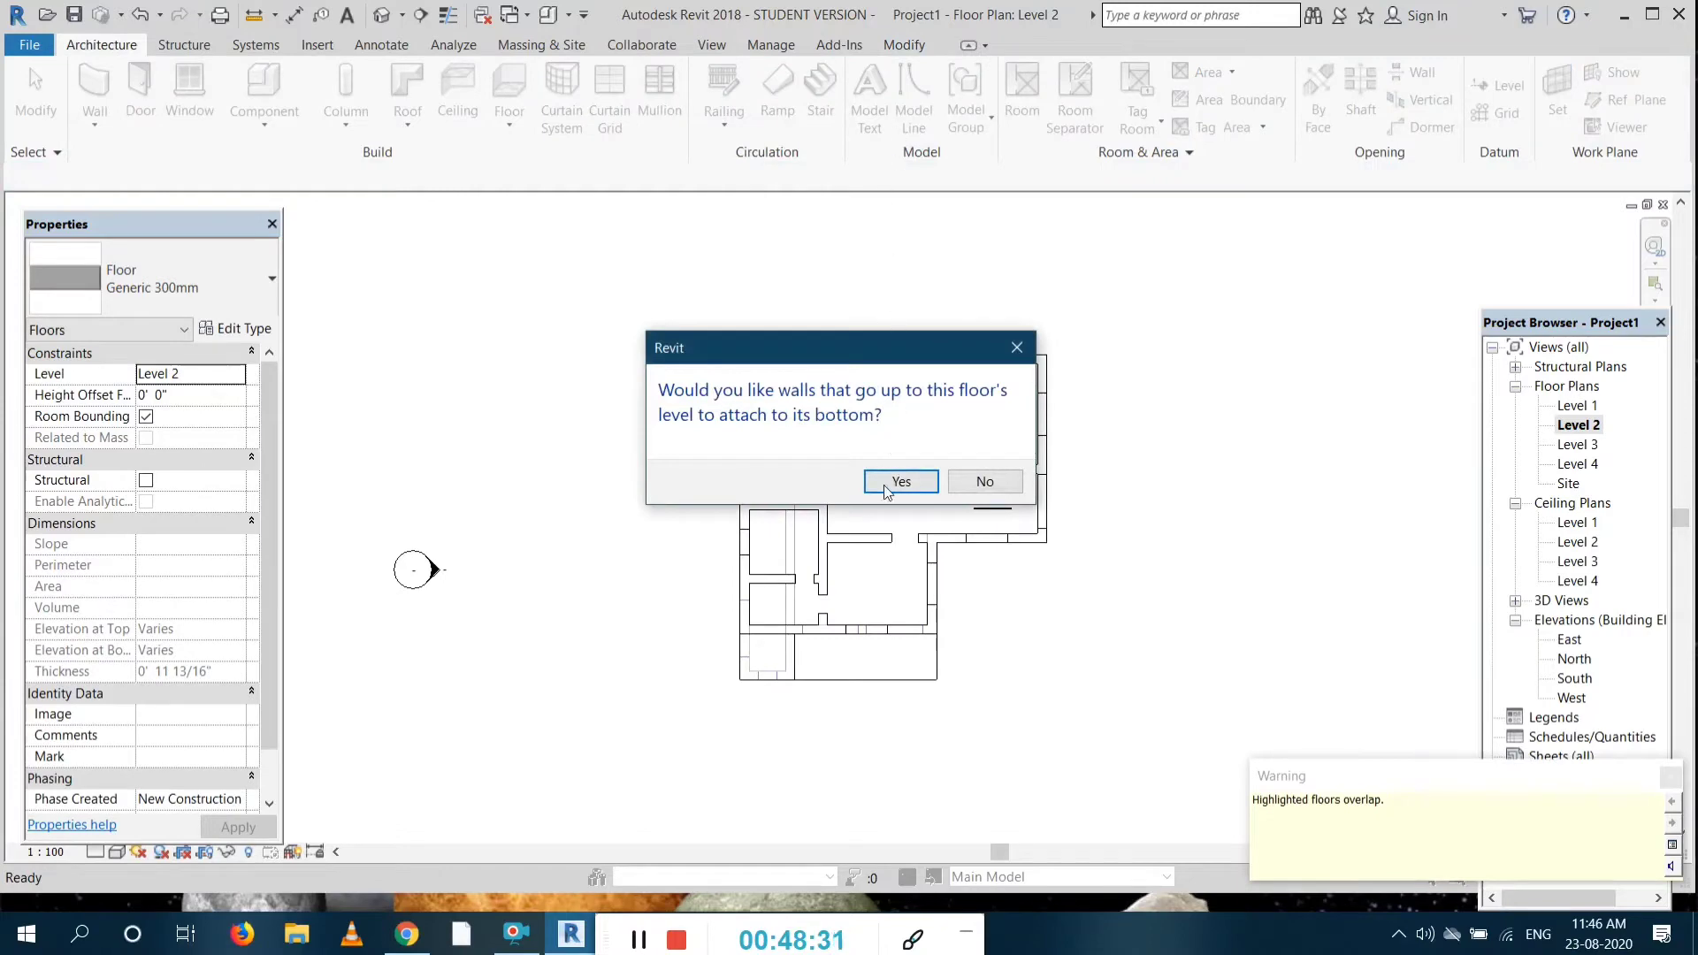
click(897, 481)
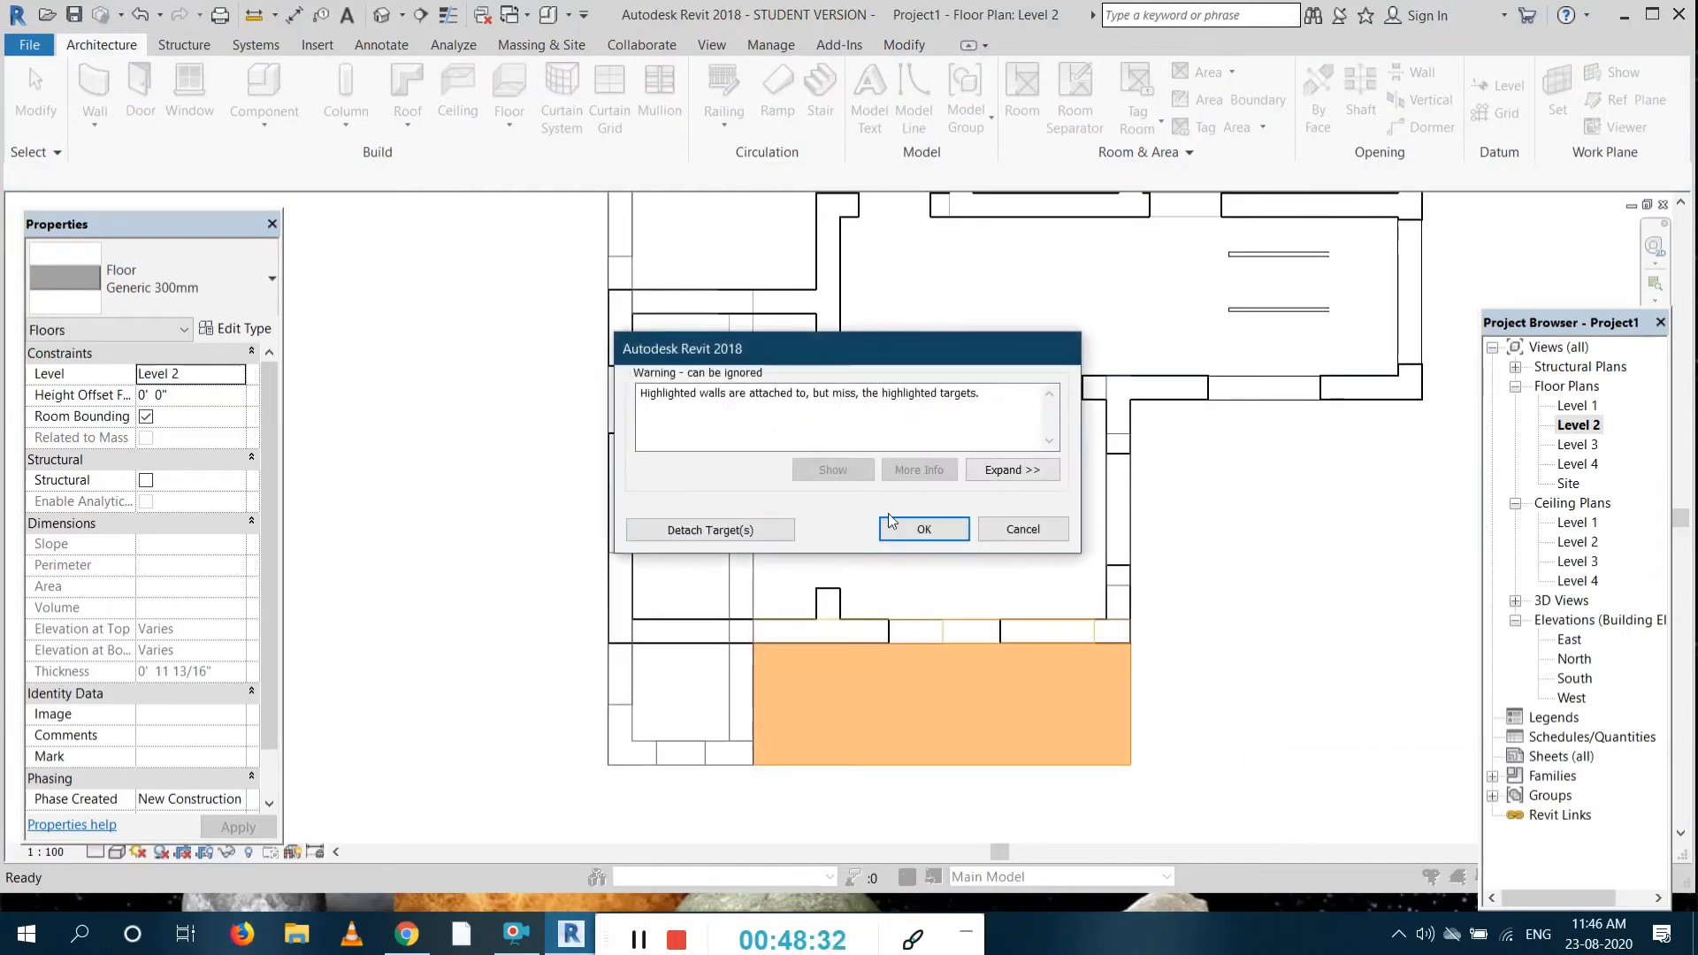
click(919, 527)
click(1239, 595)
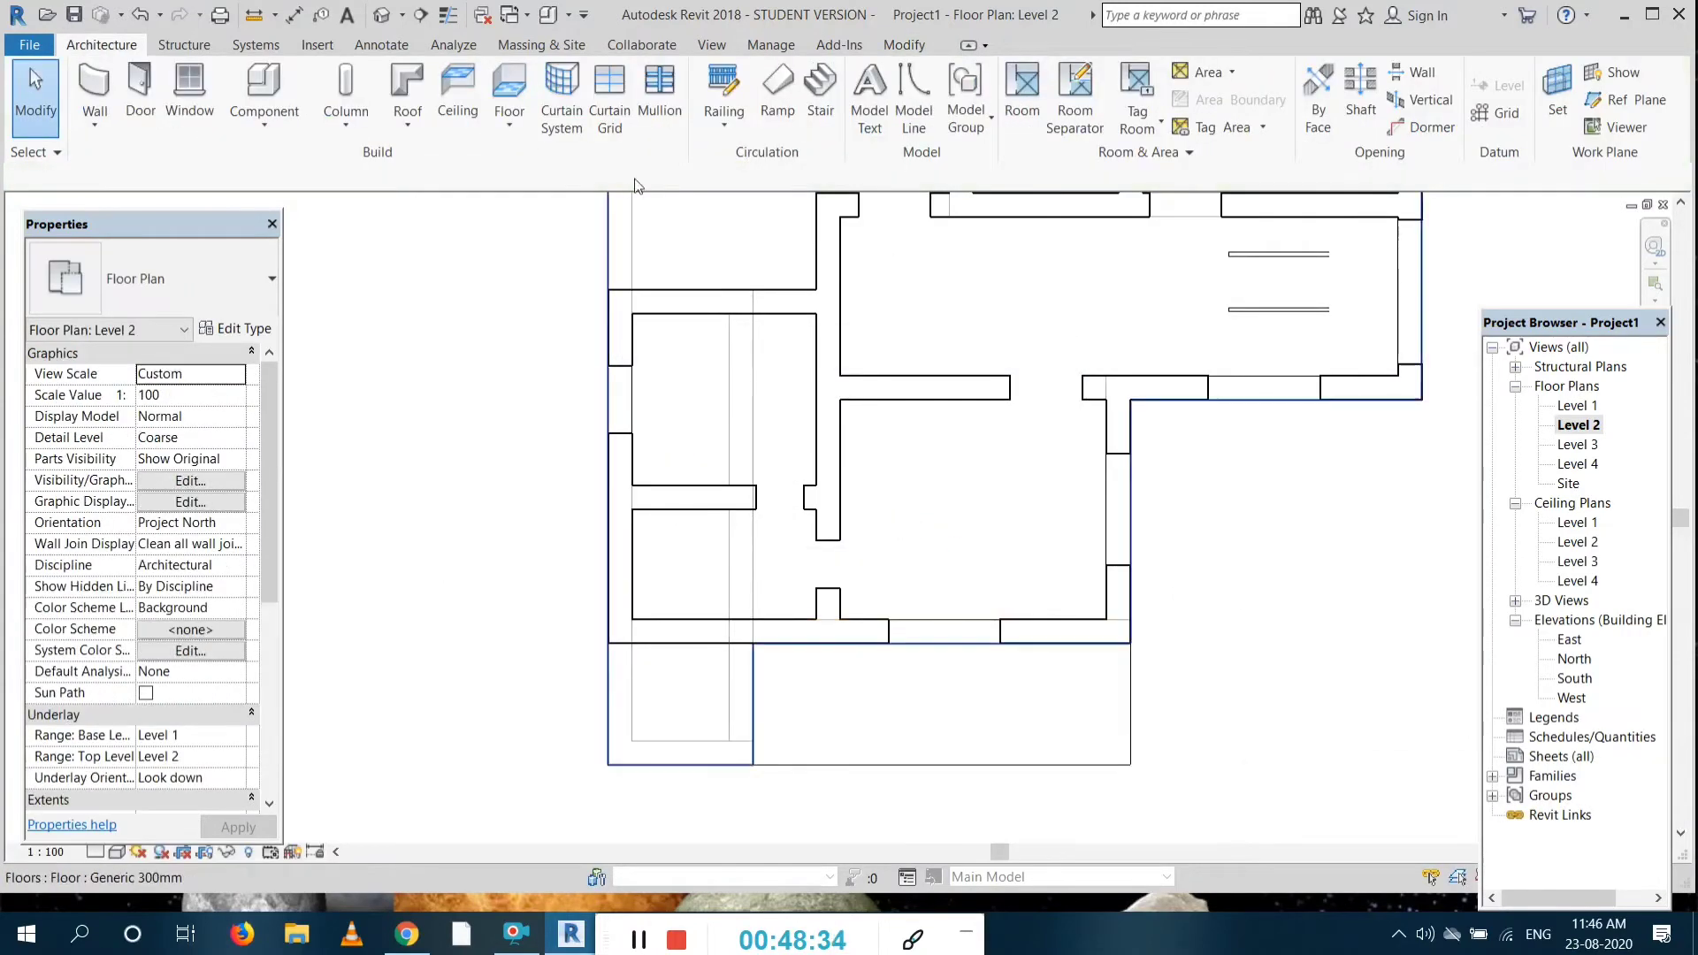
click(393, 8)
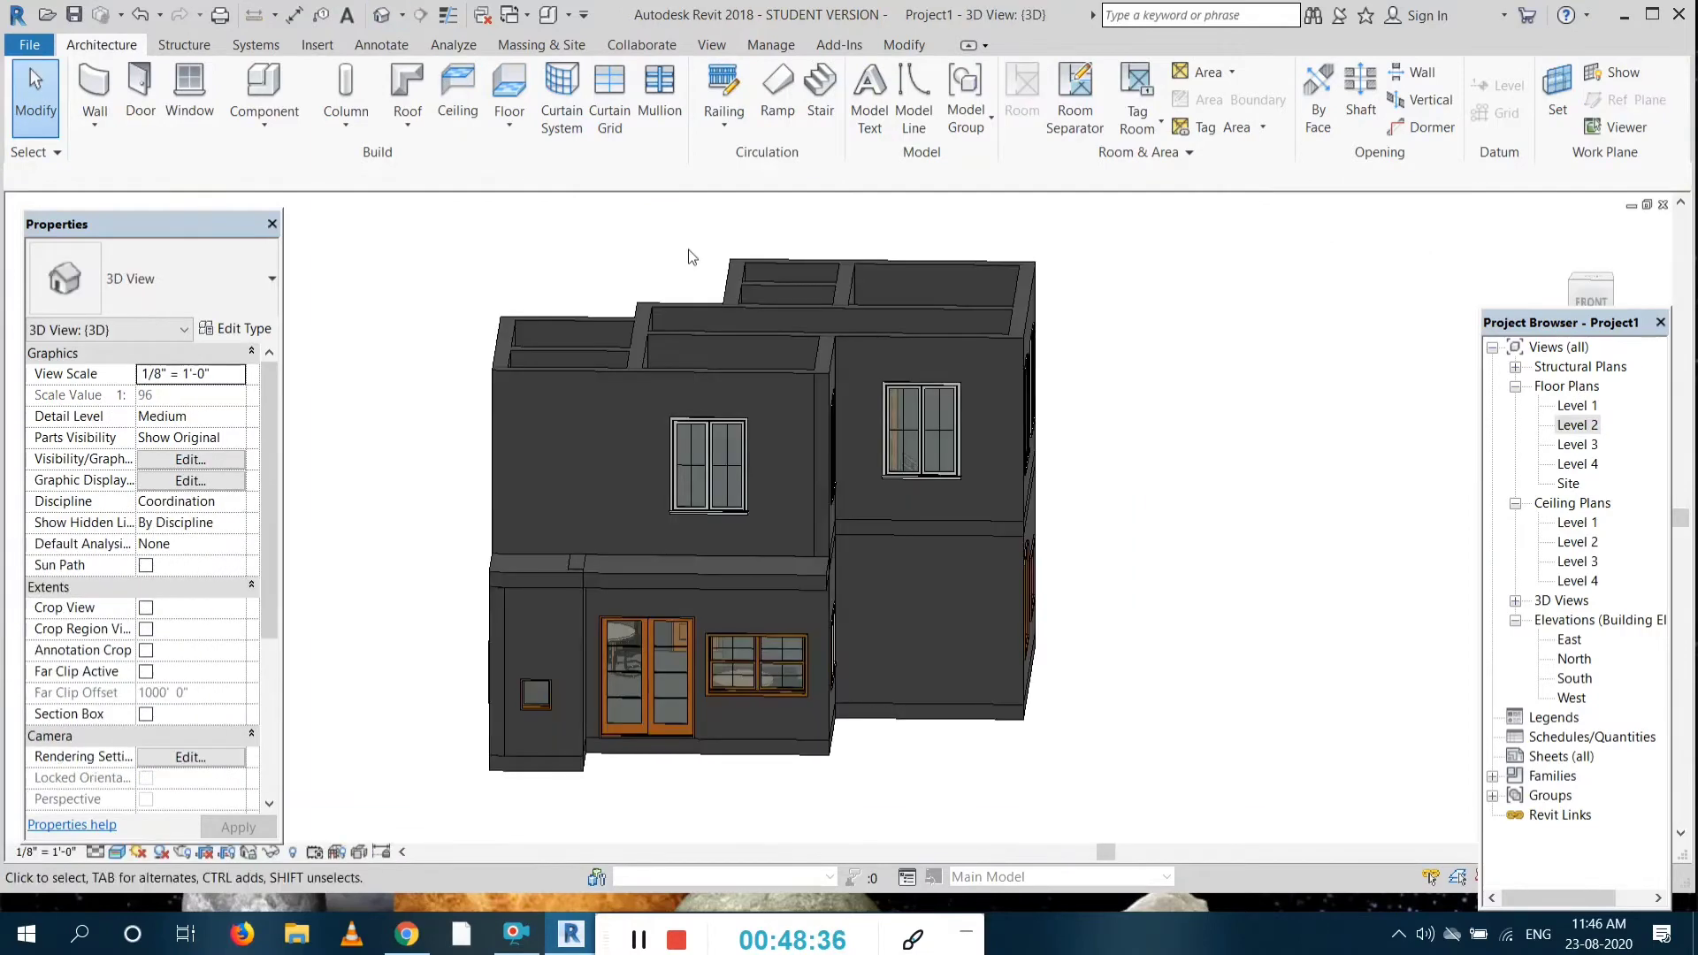
click(1576, 290)
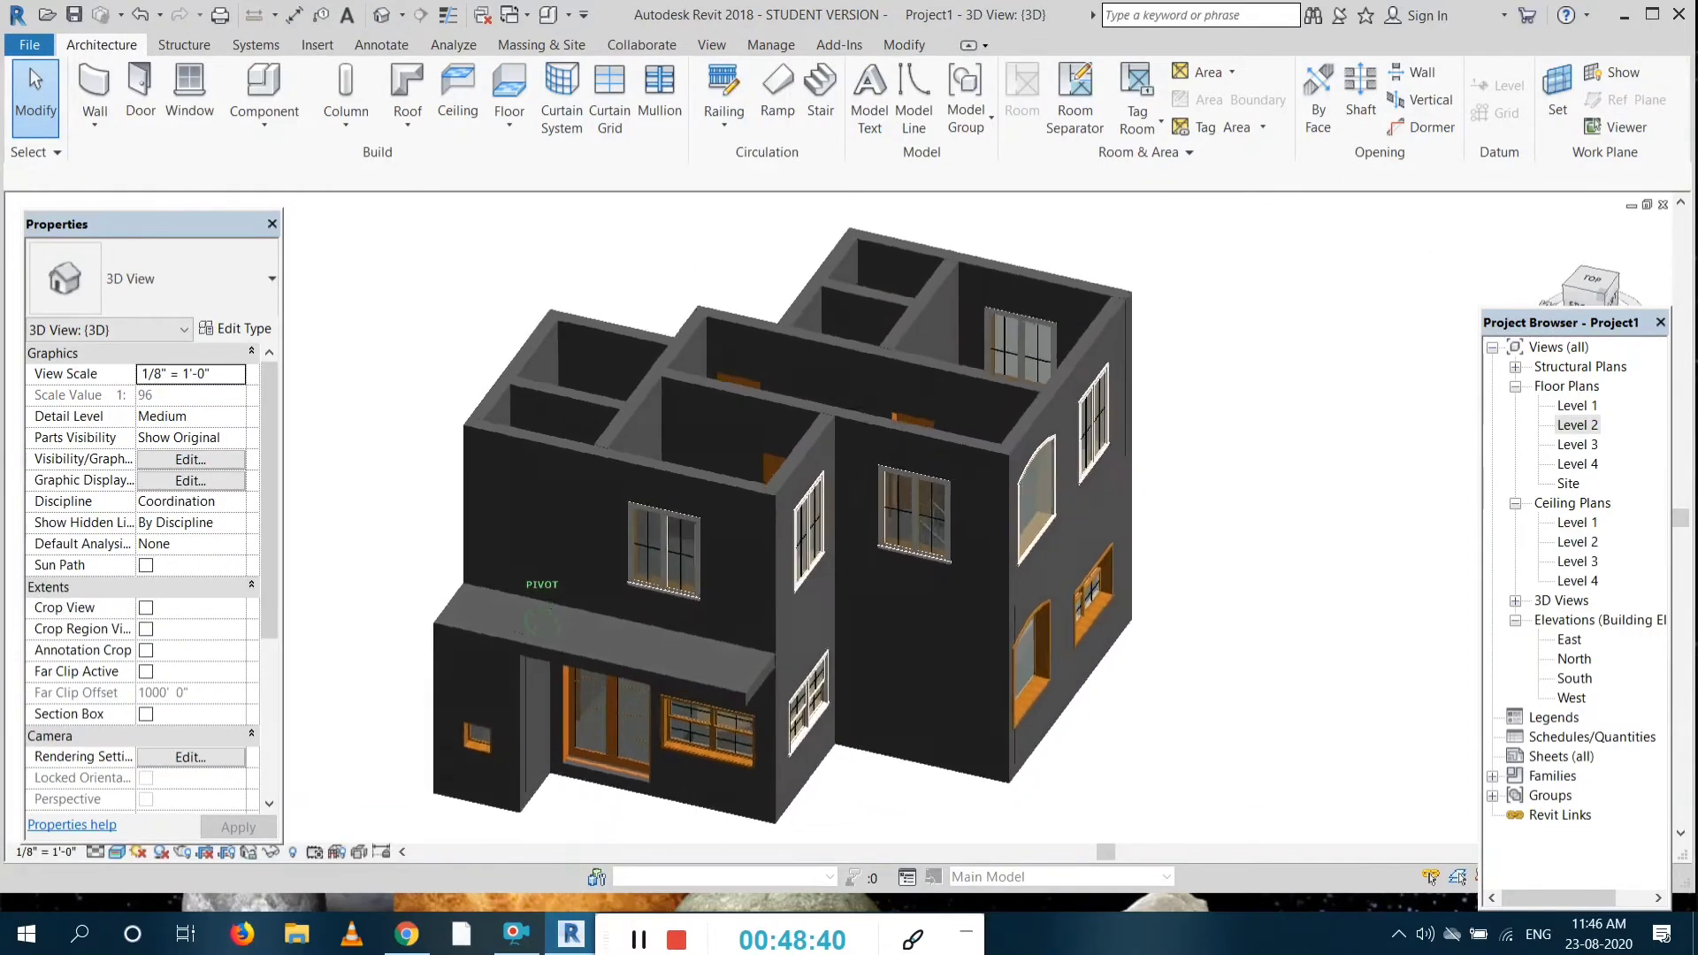
drag(1589, 295, 1589, 342)
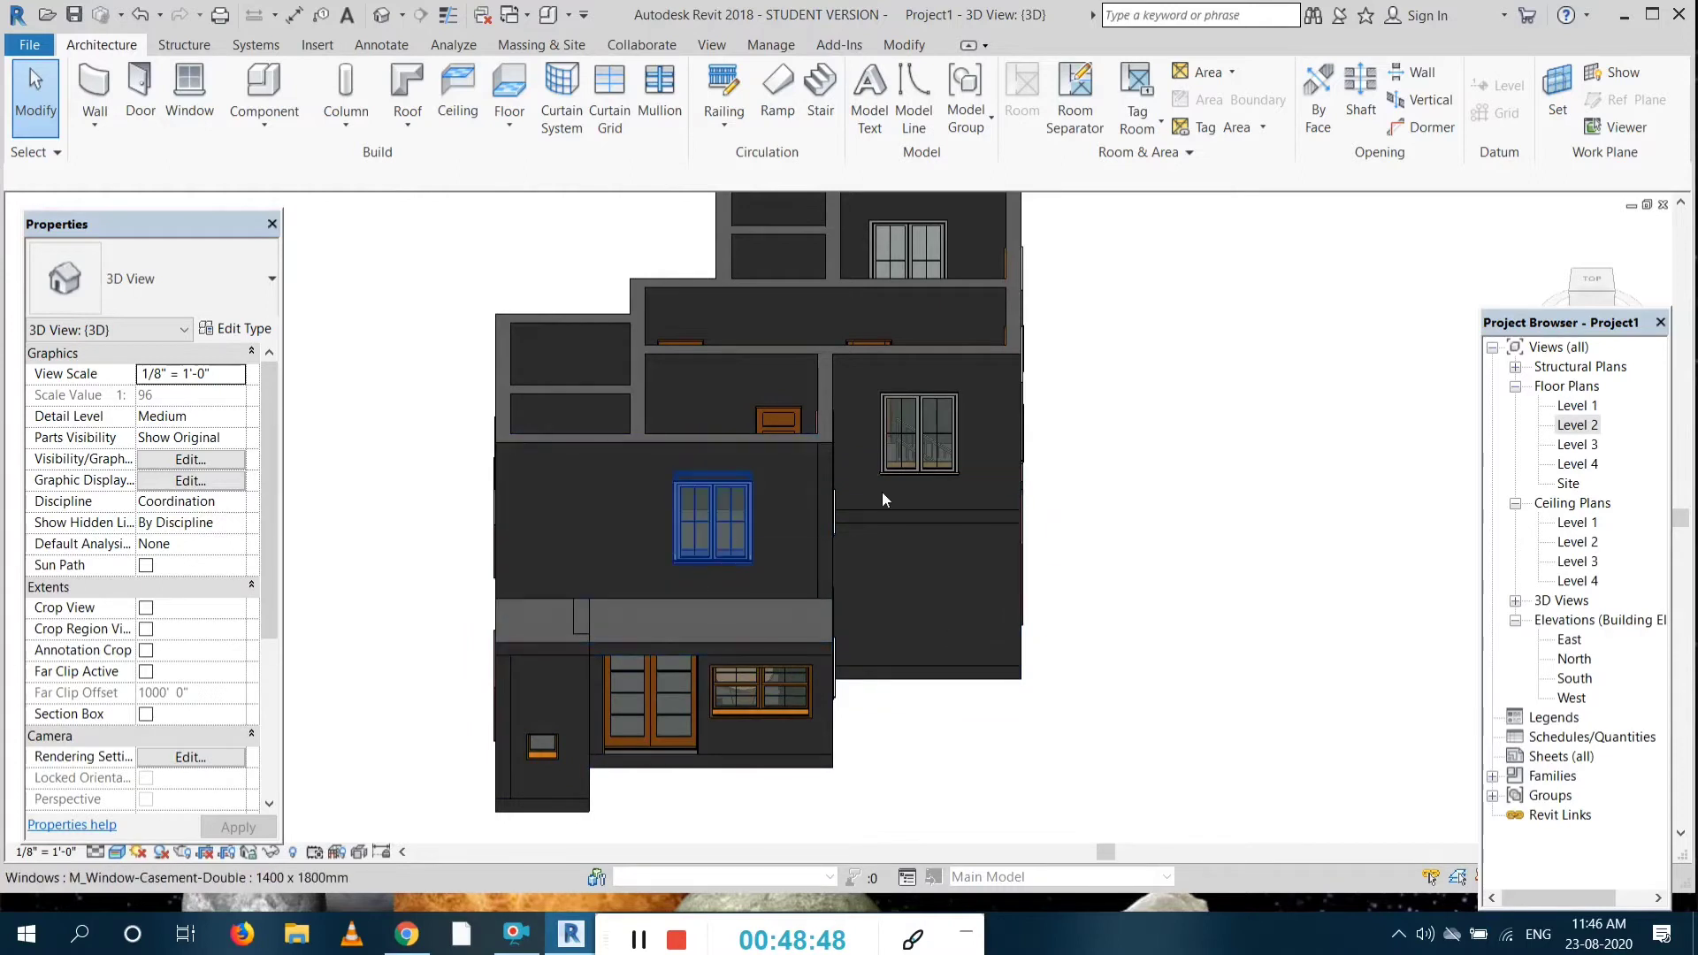
Step: Place an M_Door-Interior-Single-2_Panel-Wood 550 x 2100mm door in the Level 2 south exterior wall, east of the window, and check it in 3D
double_click(1597, 423)
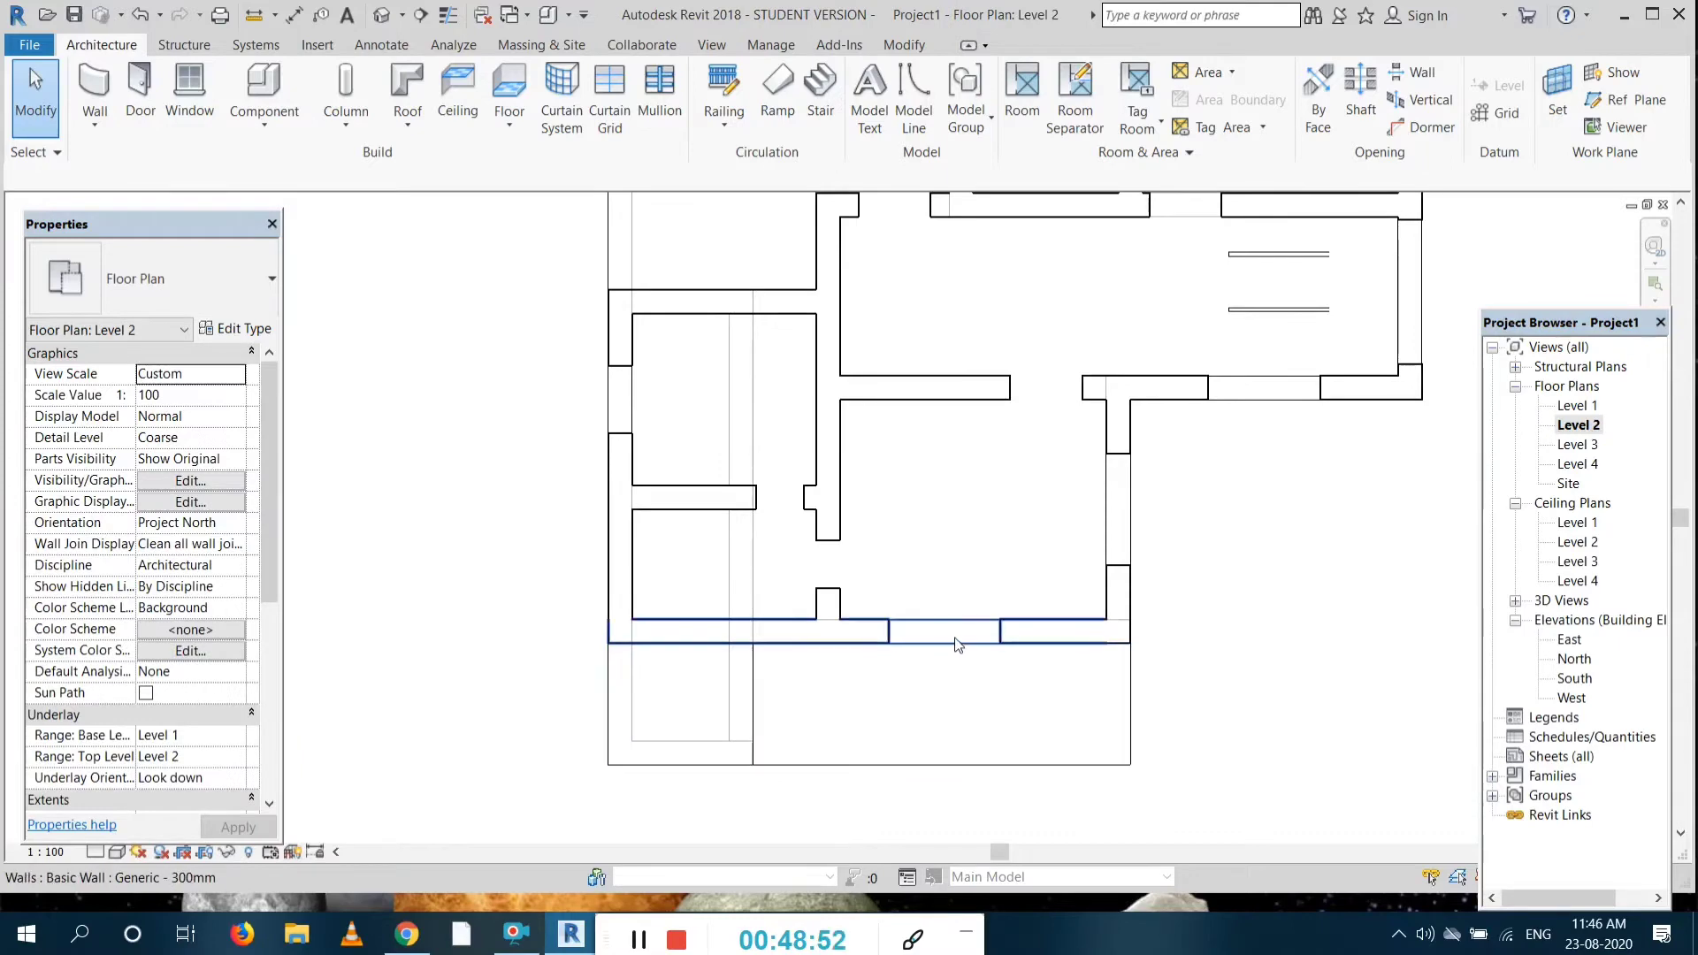
click(141, 70)
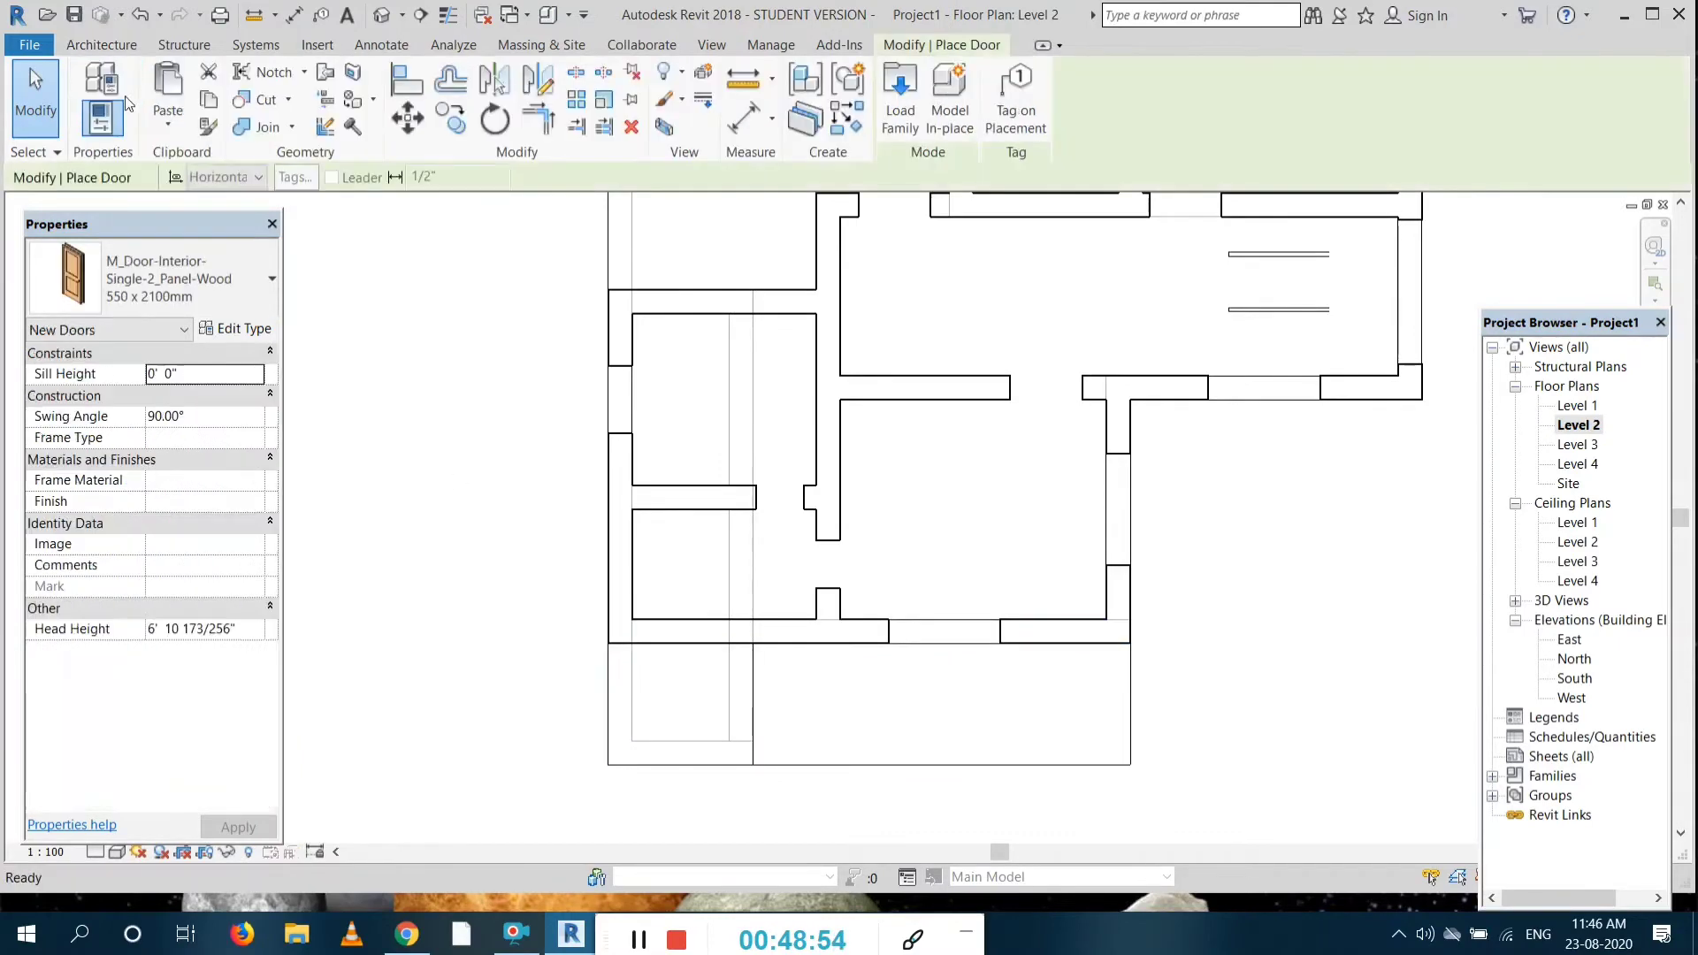
click(1045, 619)
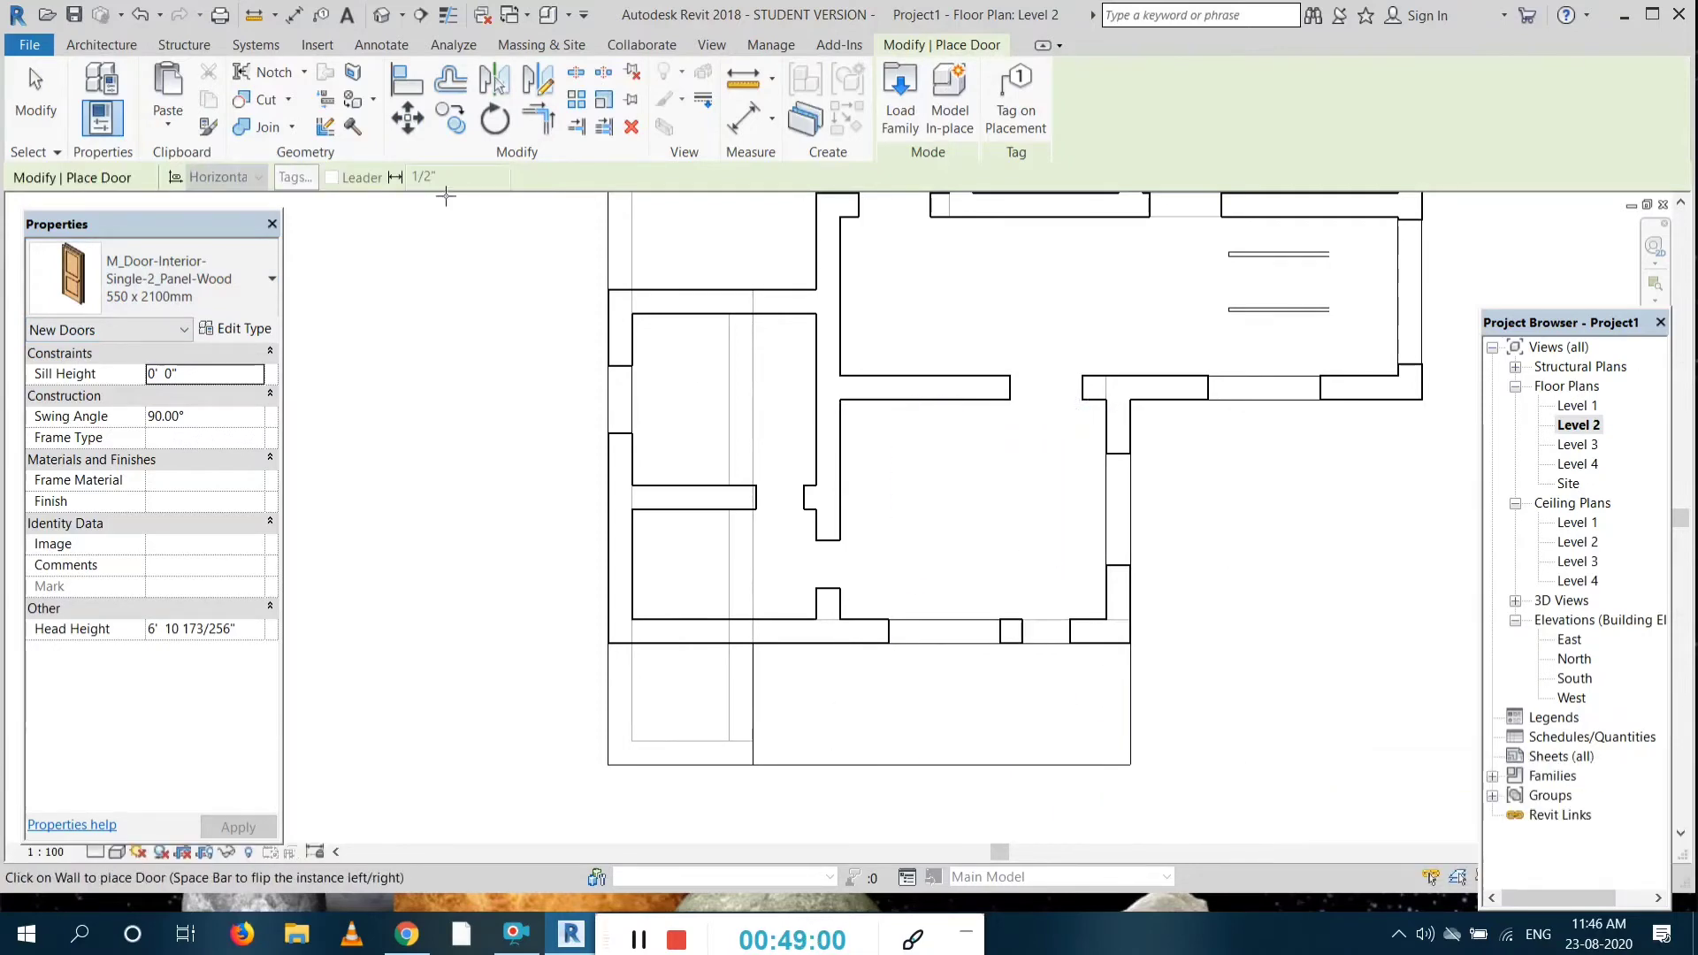
click(382, 15)
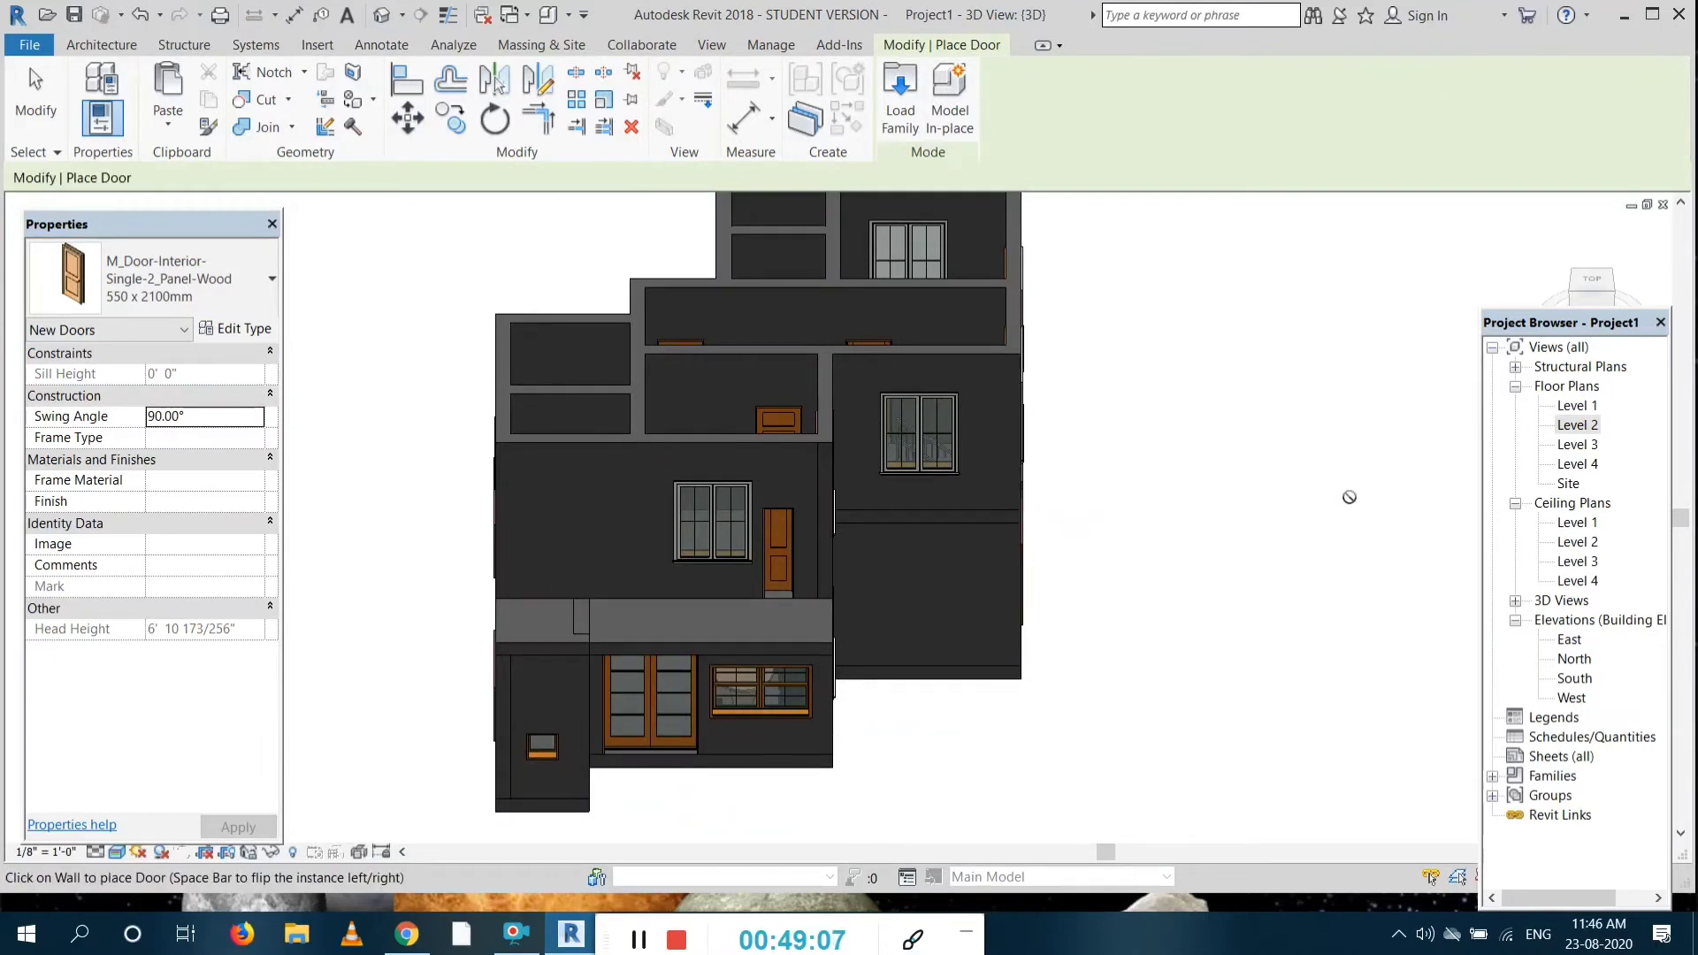
Step: Try a second 550 x 2100mm panel door near the west end of the Level 2 south exterior wall, and undo its placement
double_click(1578, 425)
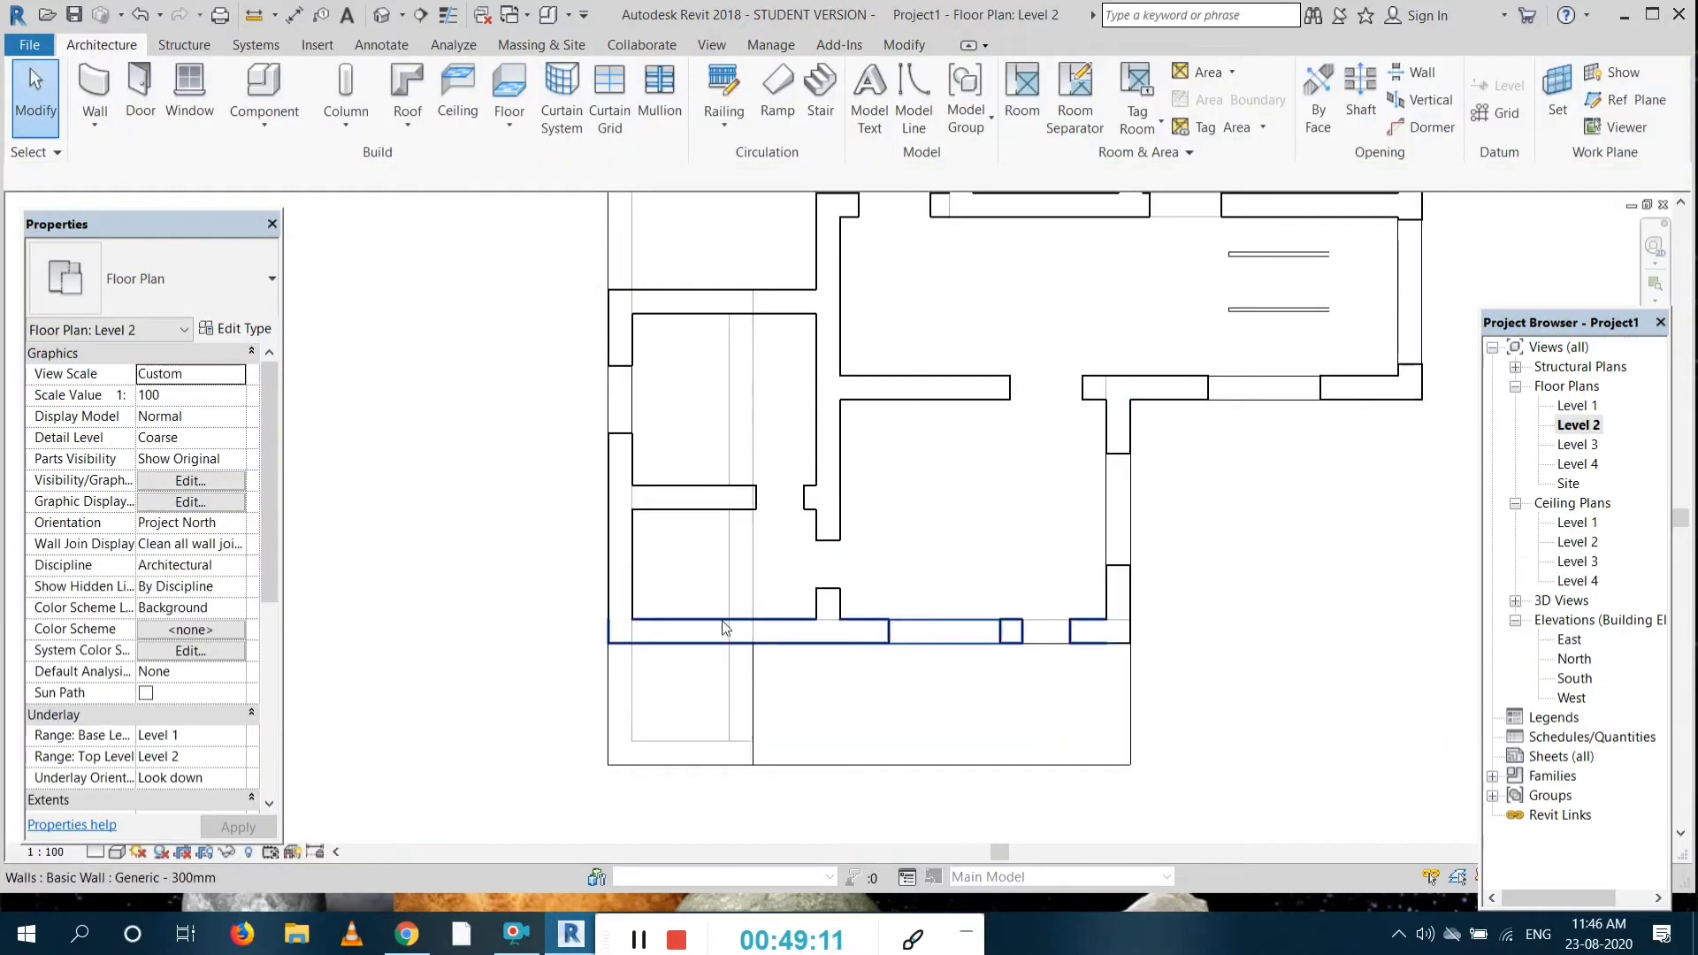
click(138, 88)
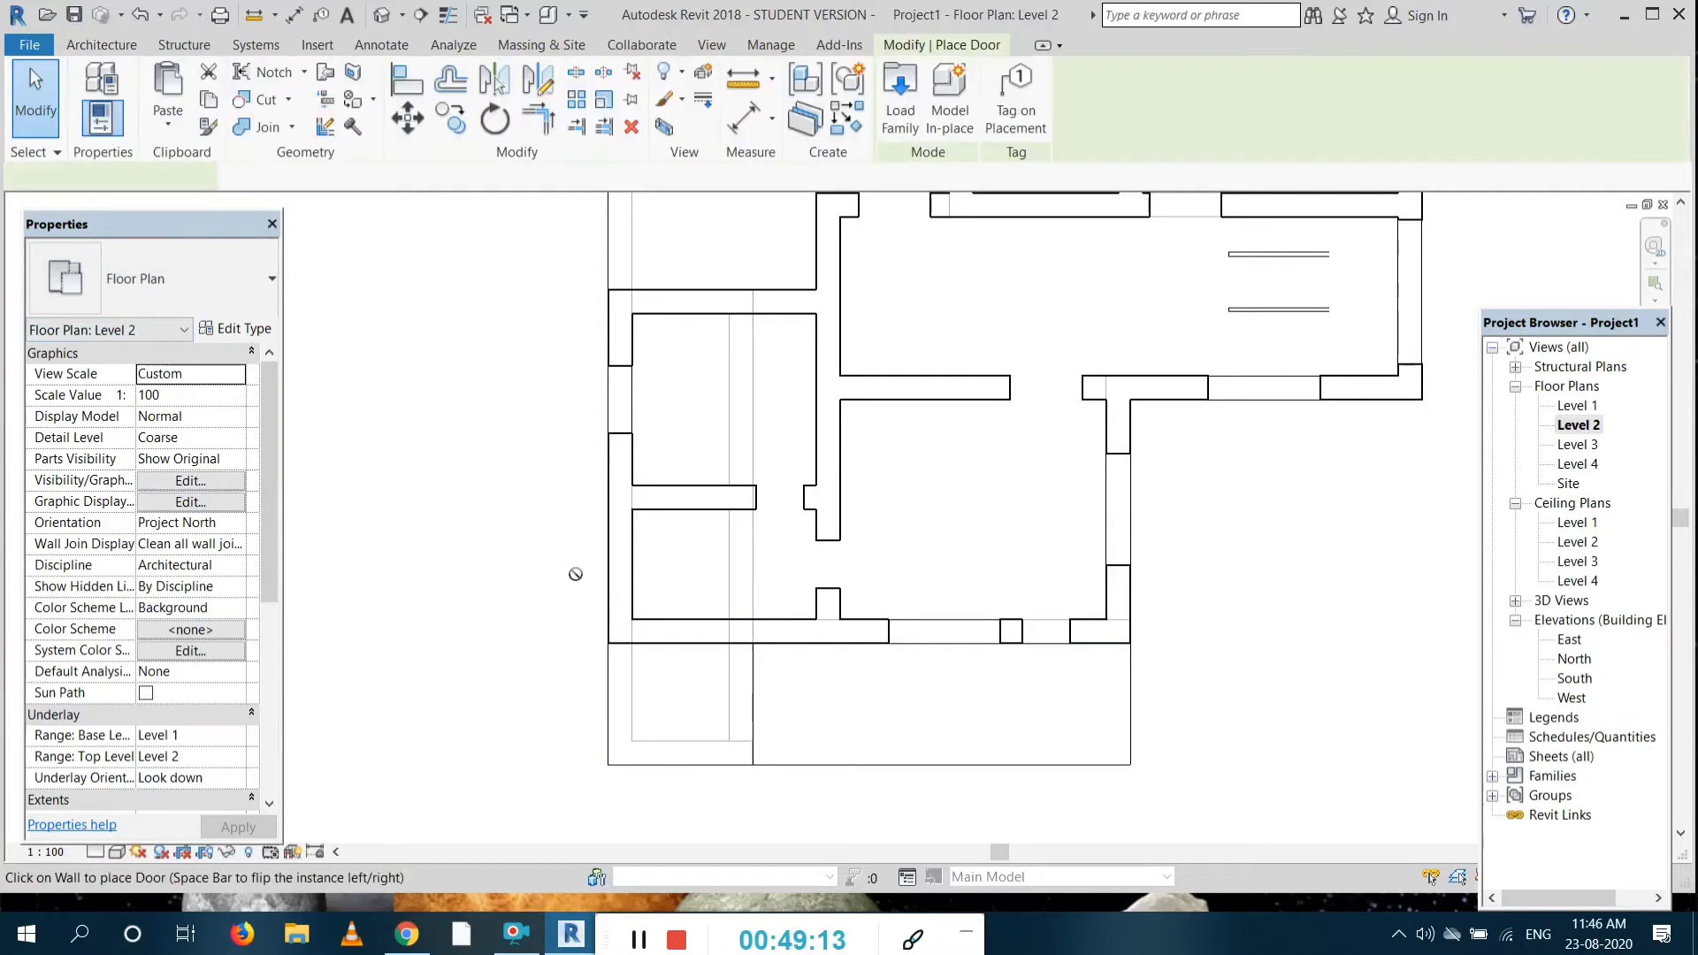
click(676, 635)
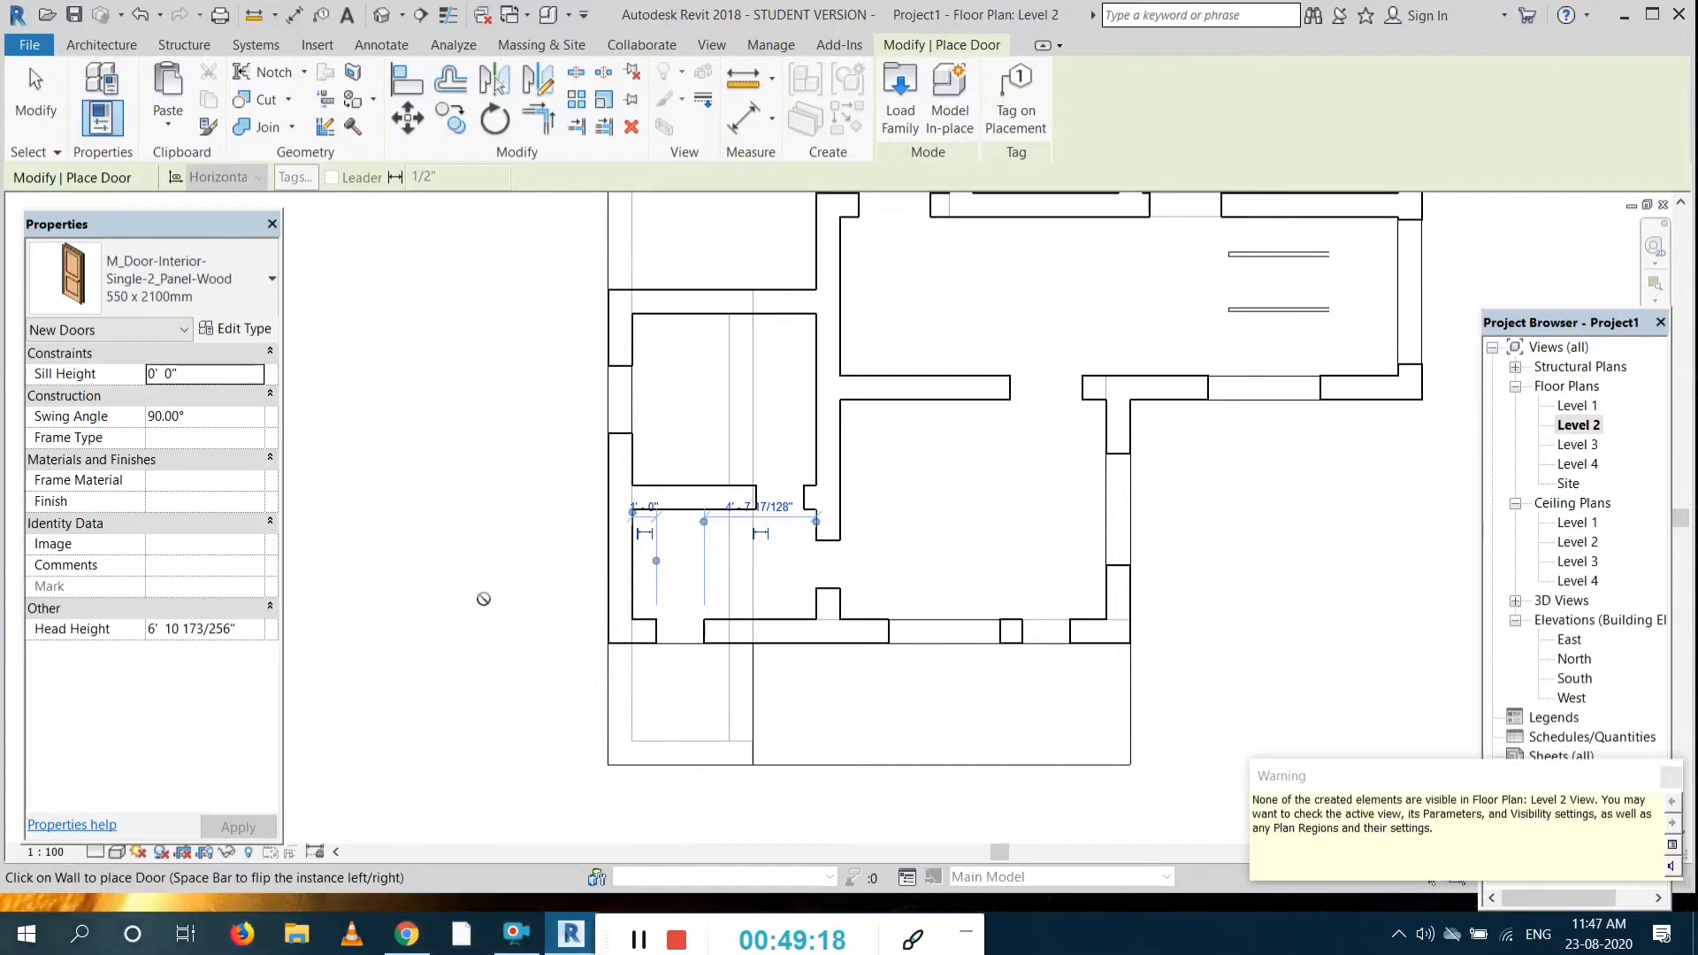
key(Escape)
key(Escape)
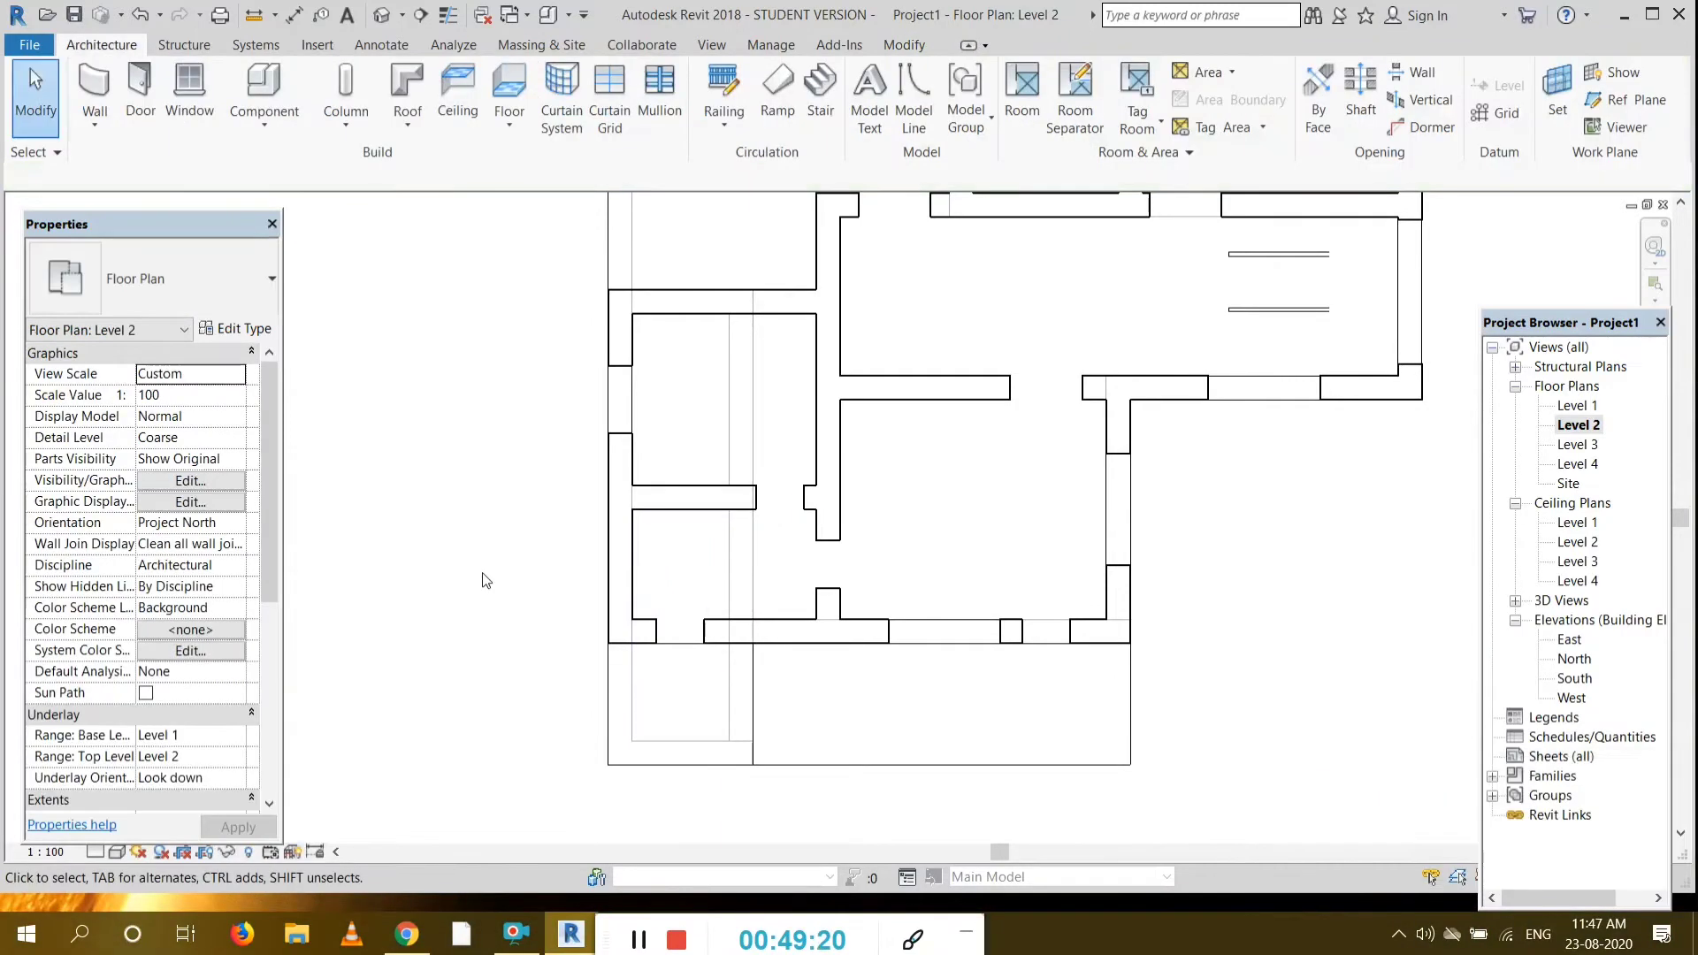
click(678, 647)
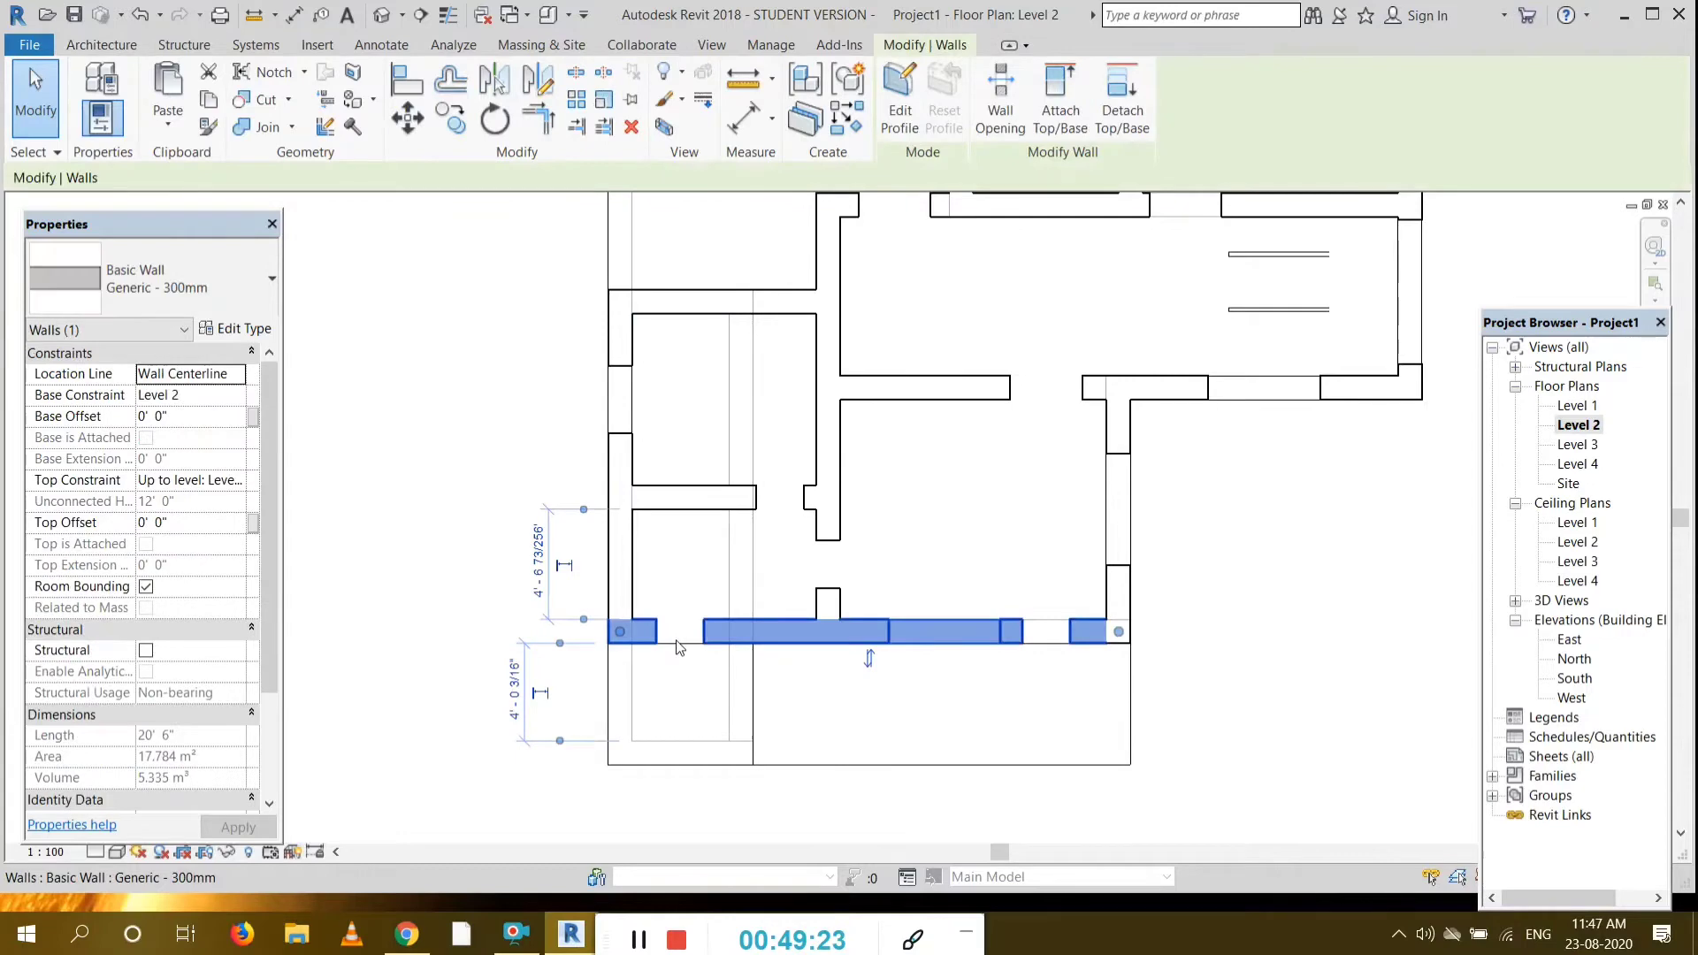
click(139, 16)
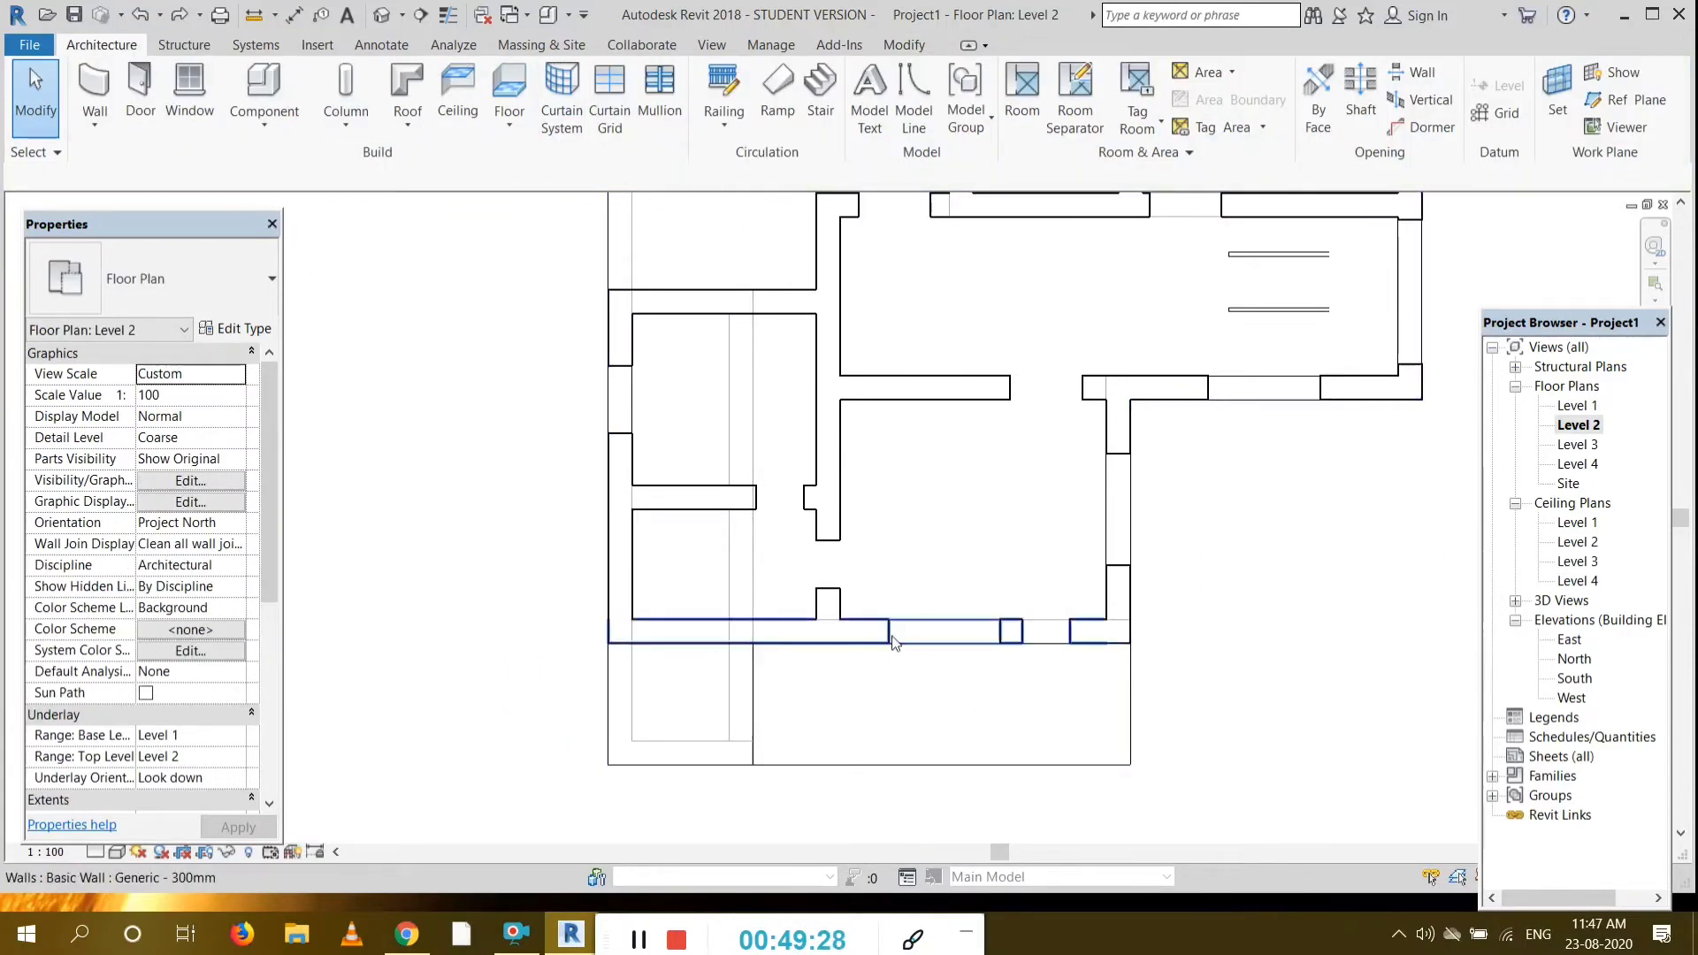
right_click(487, 509)
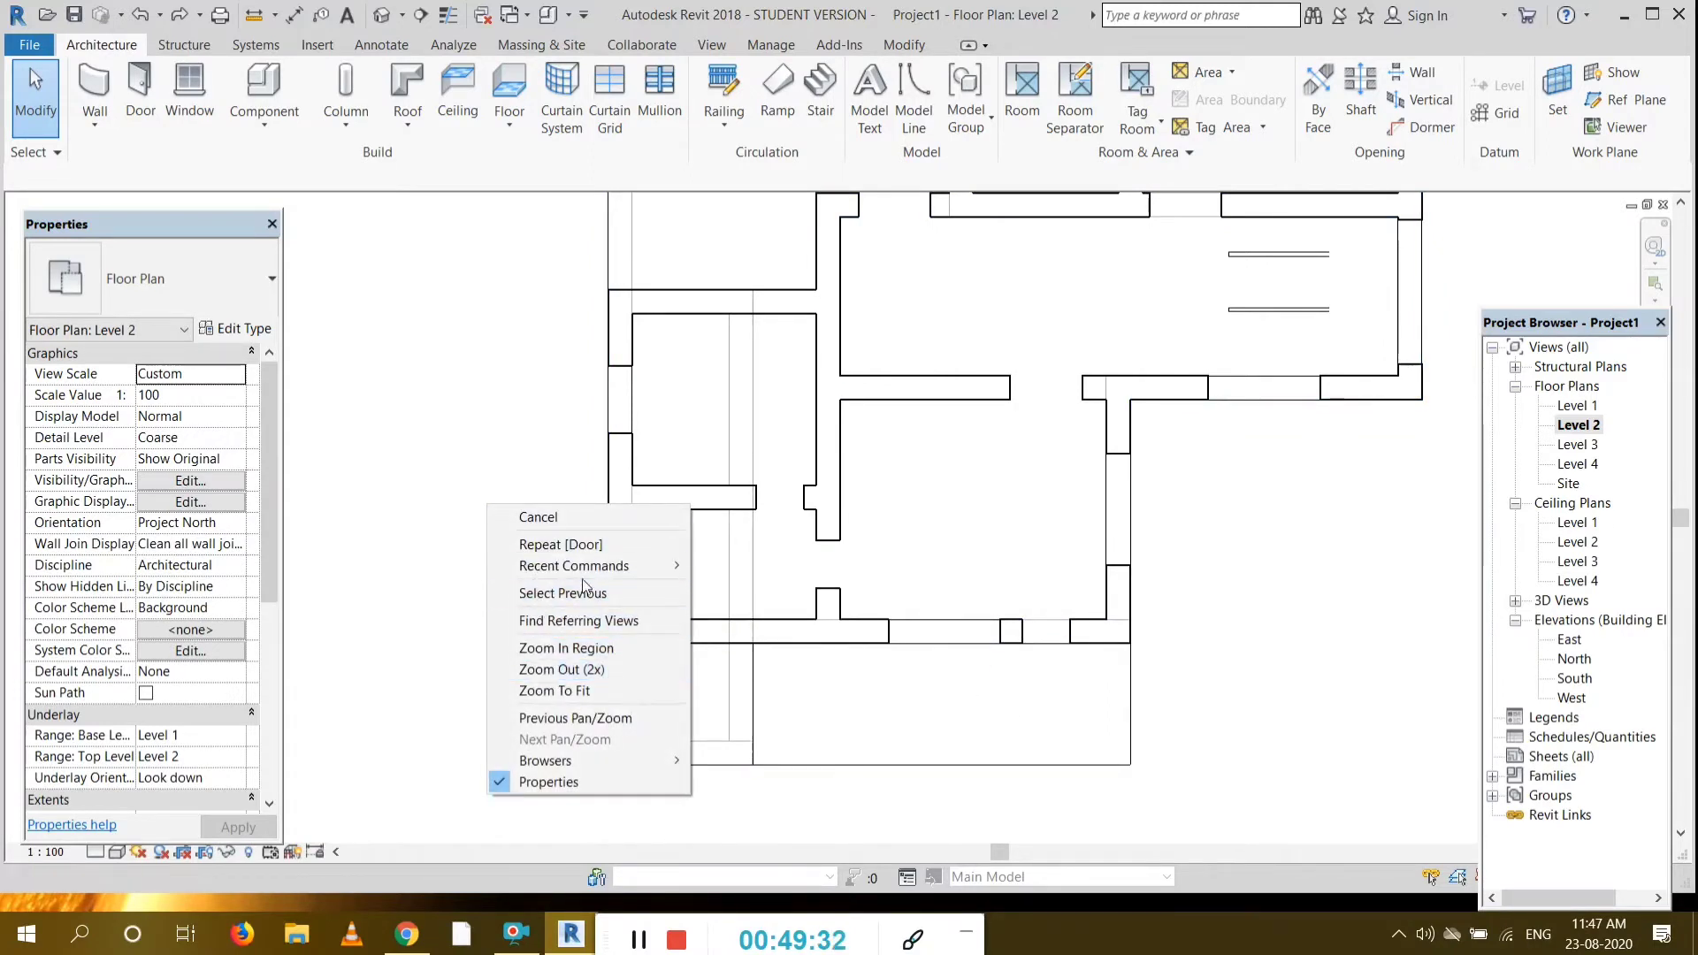
click(730, 638)
click(935, 633)
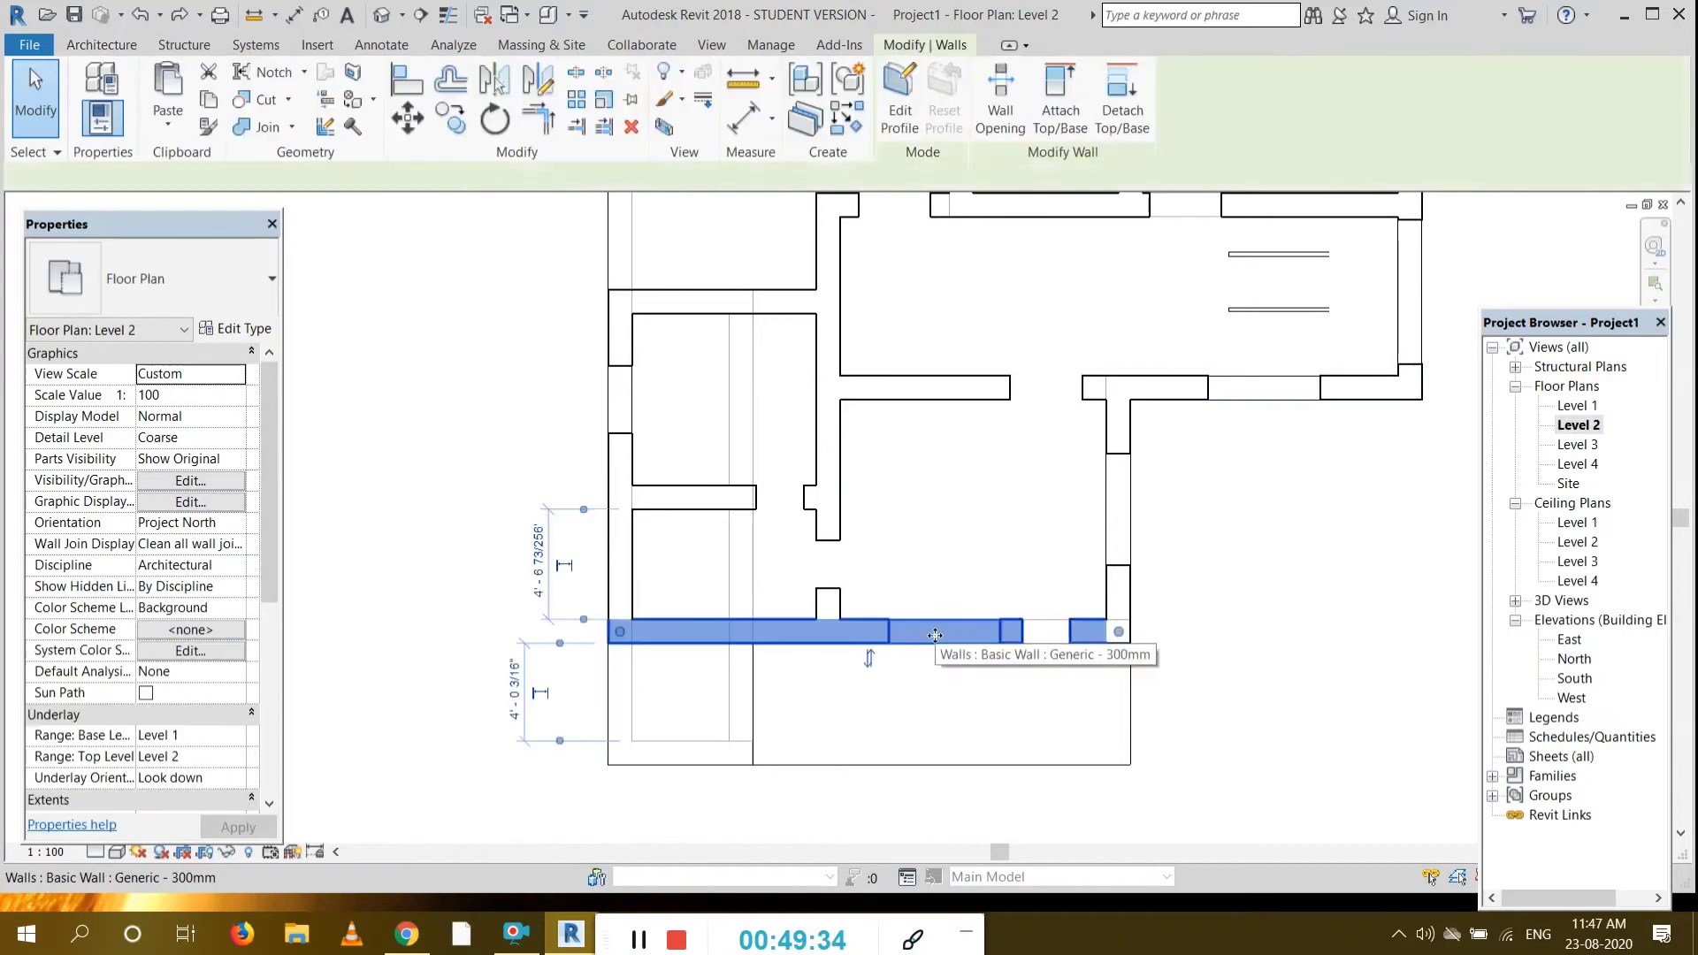
right_click(938, 643)
mouse_move(998, 303)
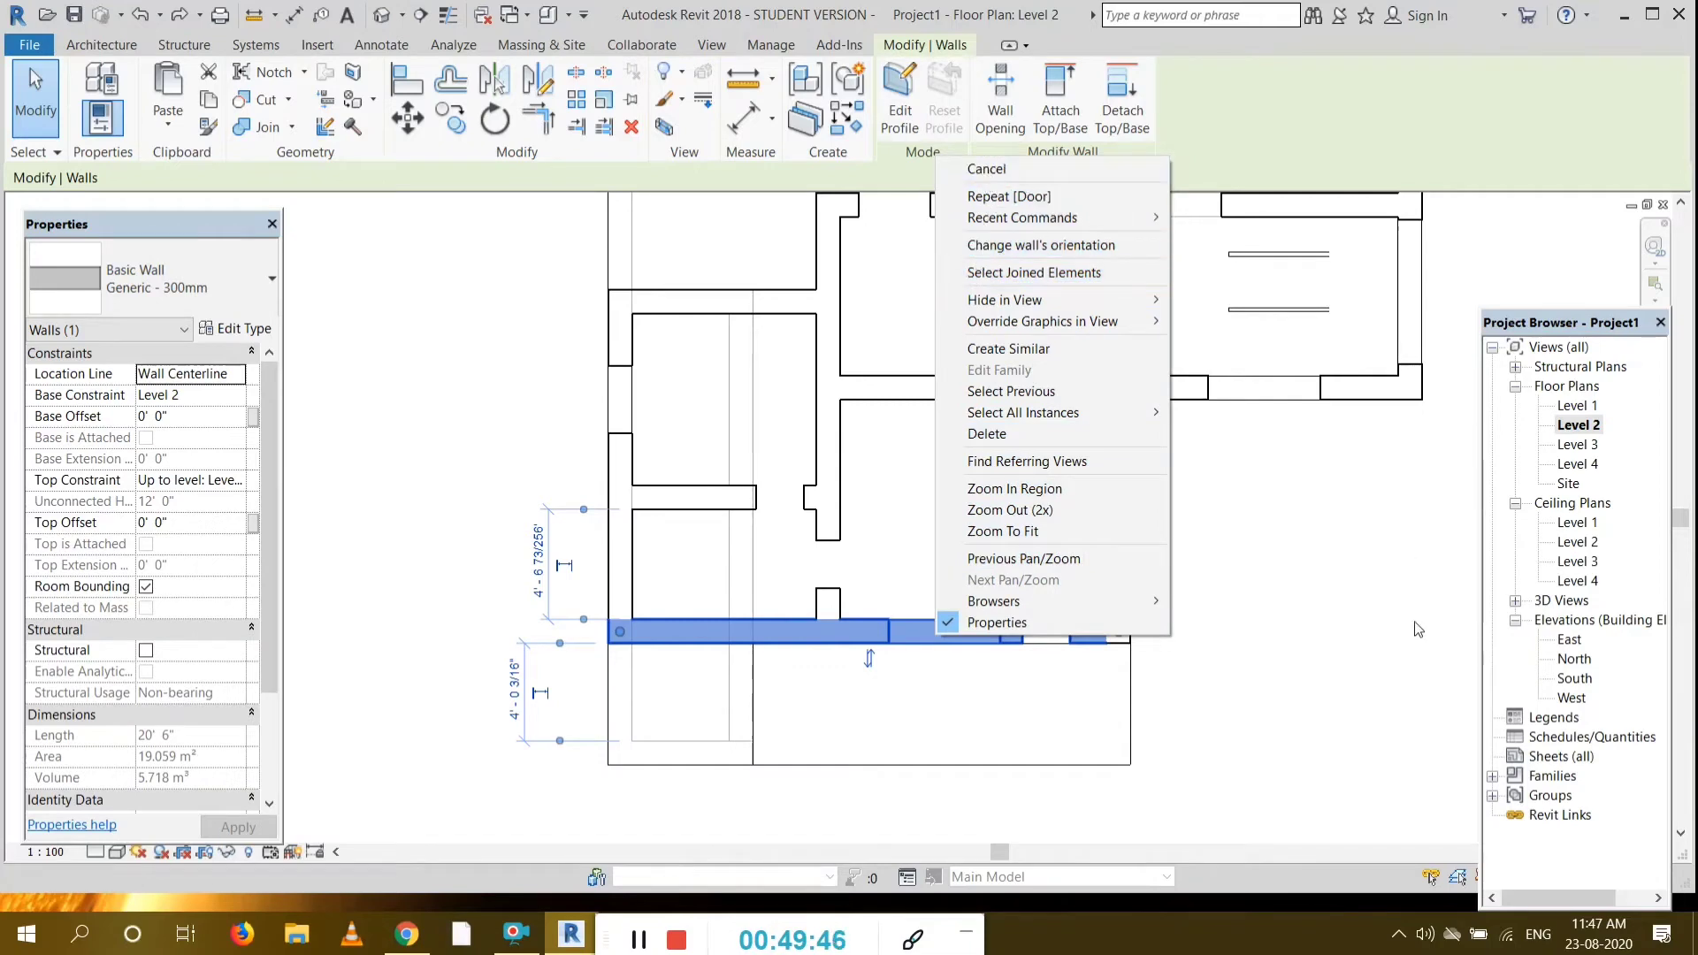
click(1366, 599)
key(Escape)
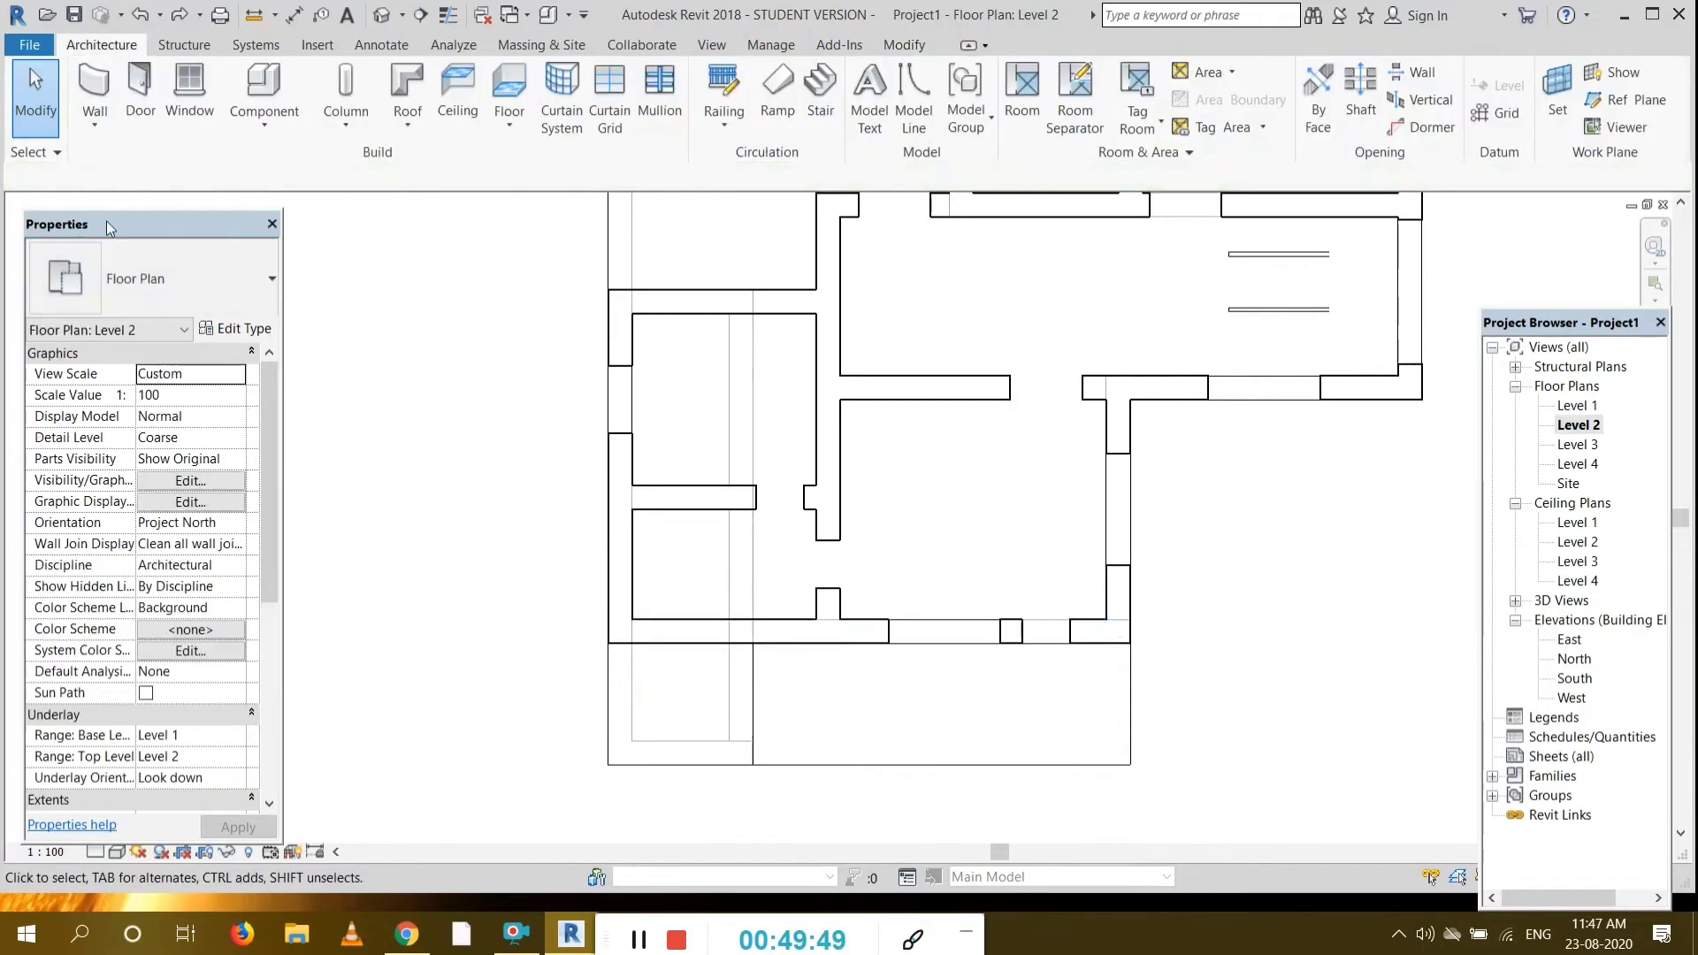
Step: On the Level 2 plan, sketch Glass Panel - Bottom Fill railing lines about 5'-0" long along the balcony's west and east edges
click(379, 16)
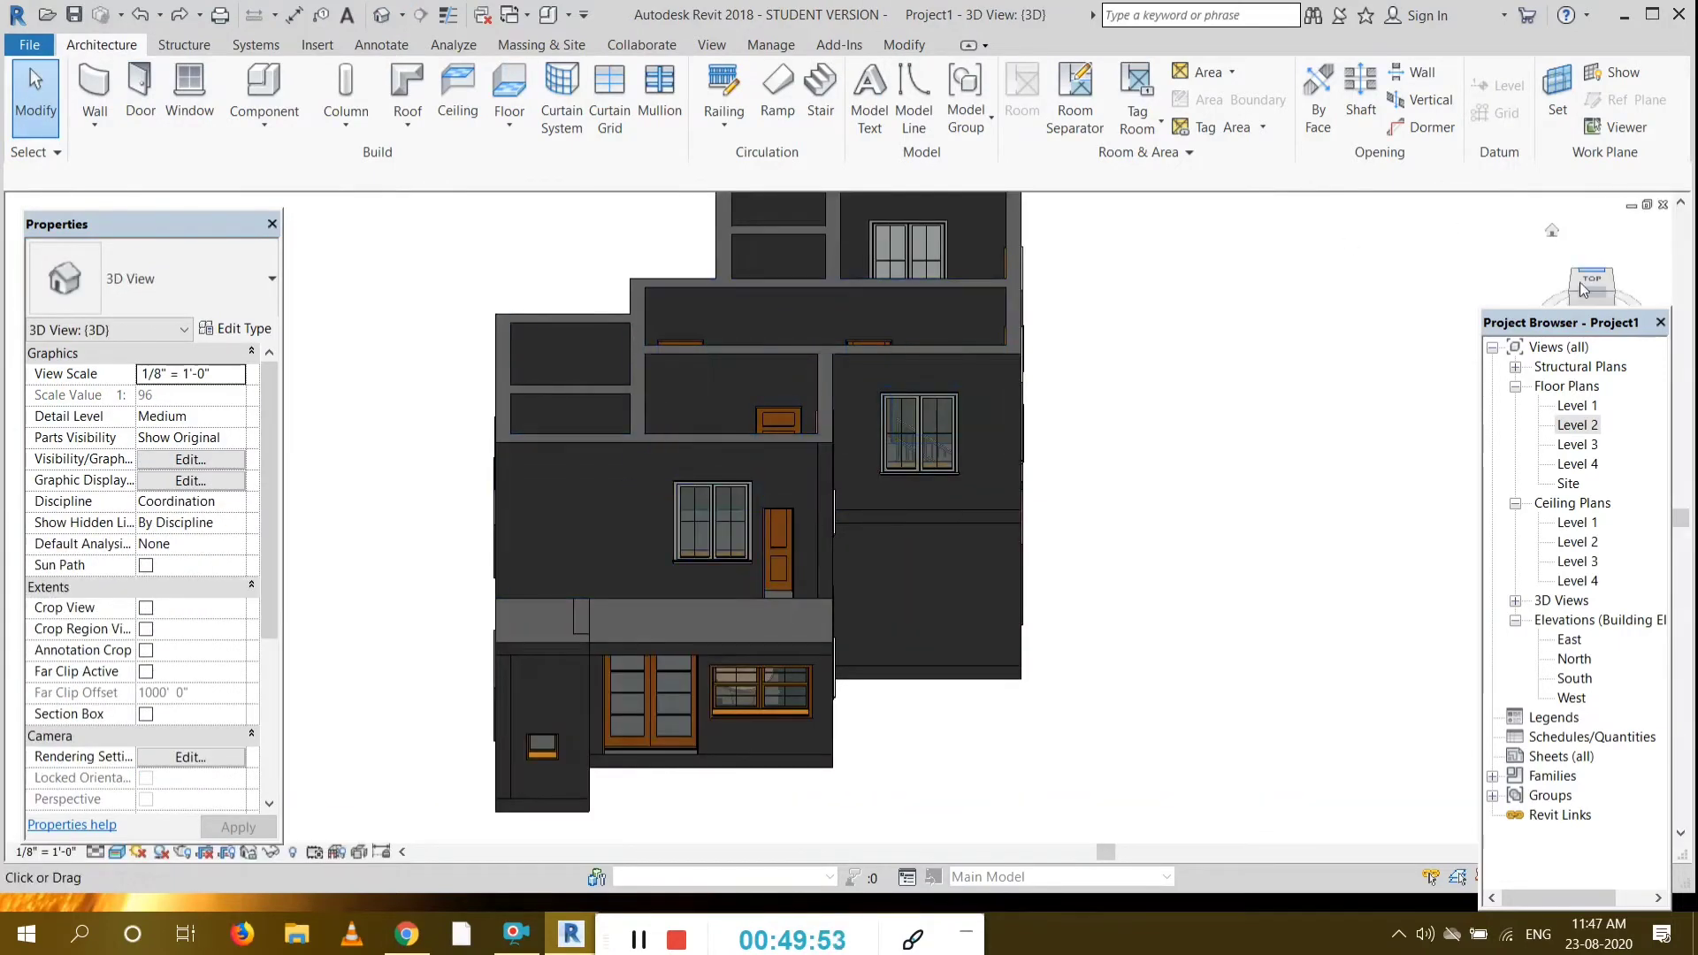
mouse_move(1574, 297)
mouse_down()
mouse_move(1521, 287)
mouse_move(1516, 222)
mouse_move(1552, 301)
mouse_move(1535, 279)
mouse_up()
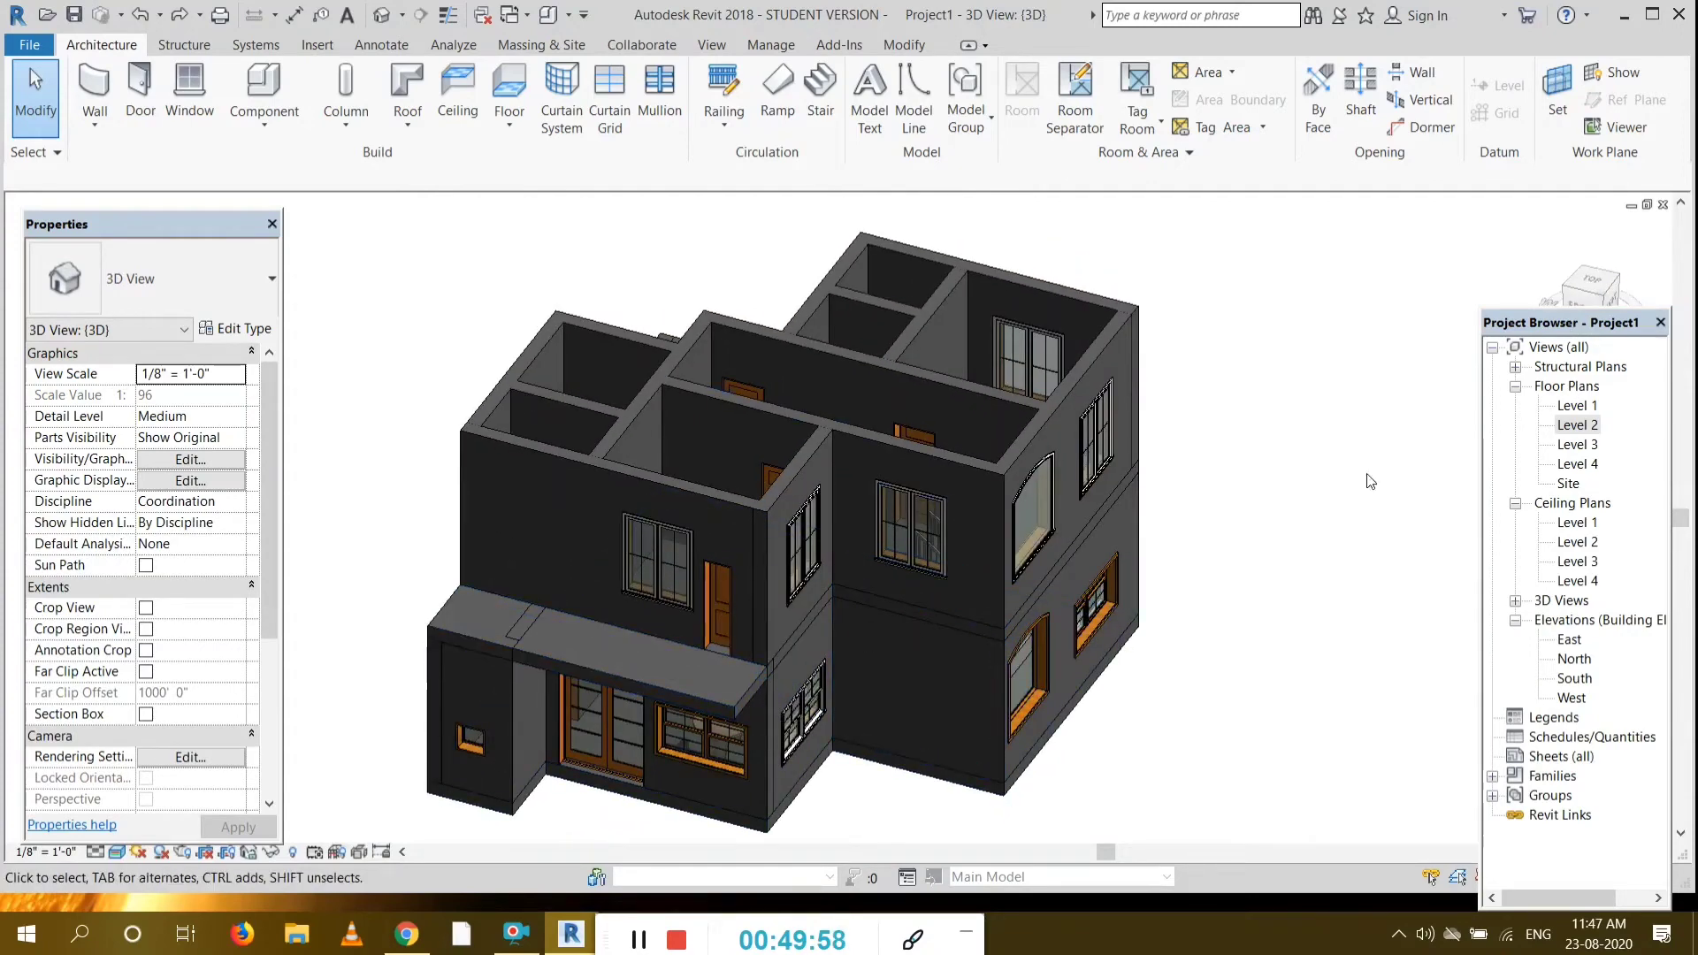
double_click(1575, 425)
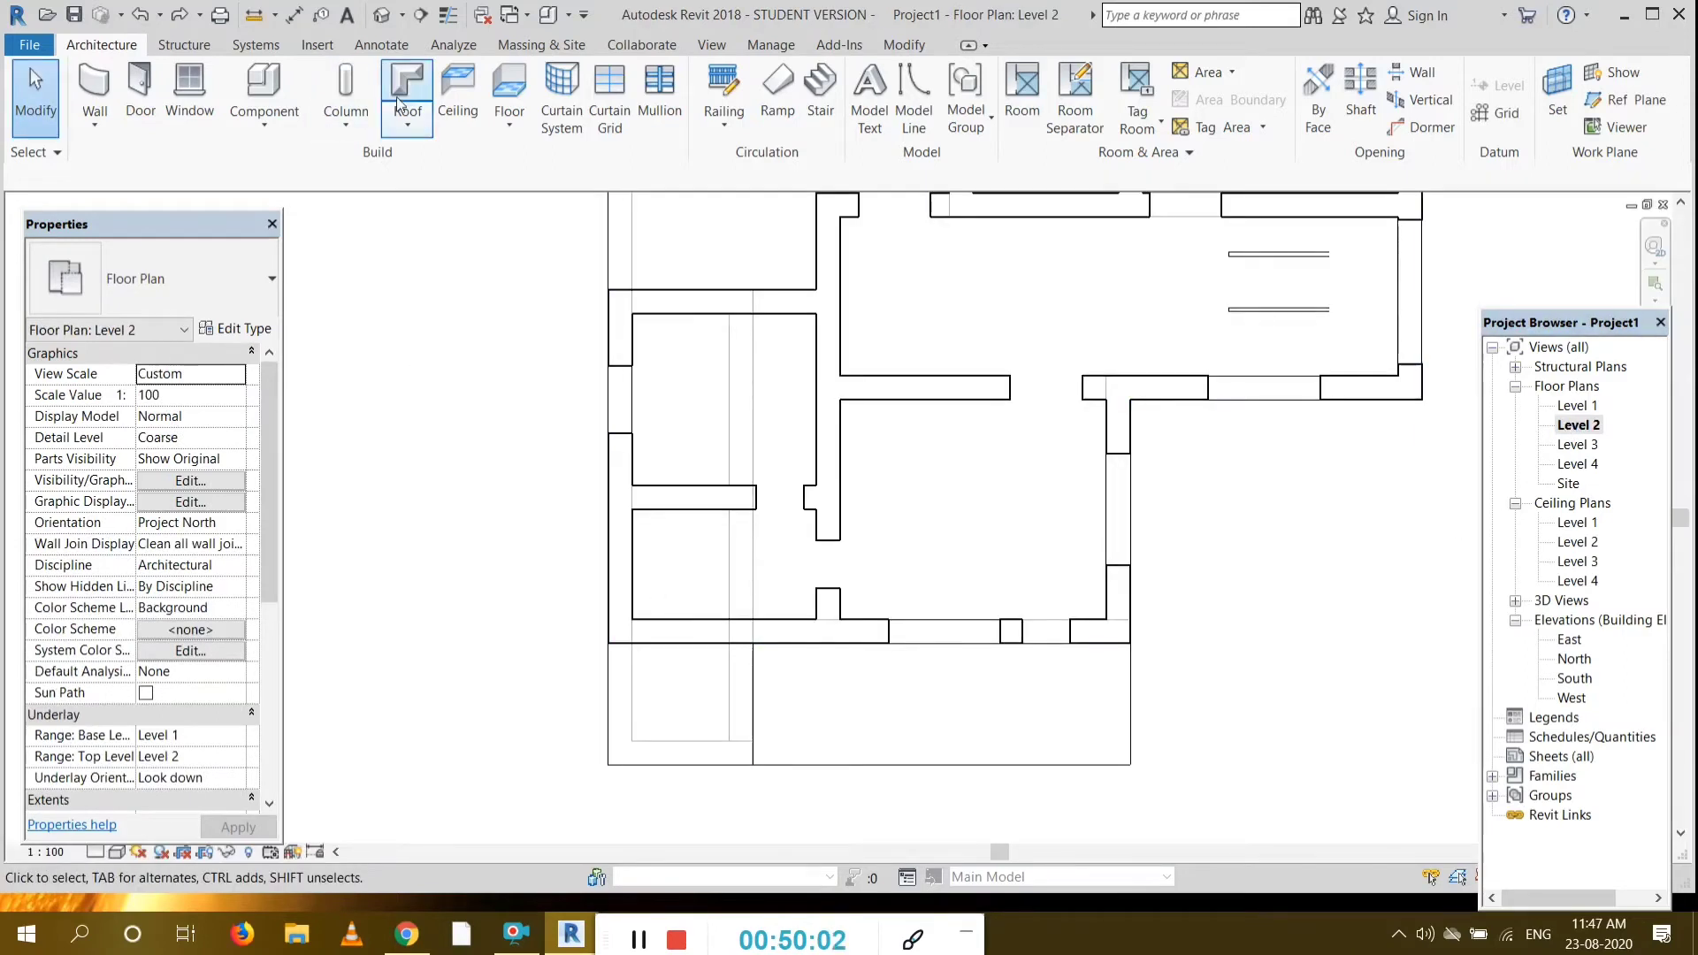
click(724, 84)
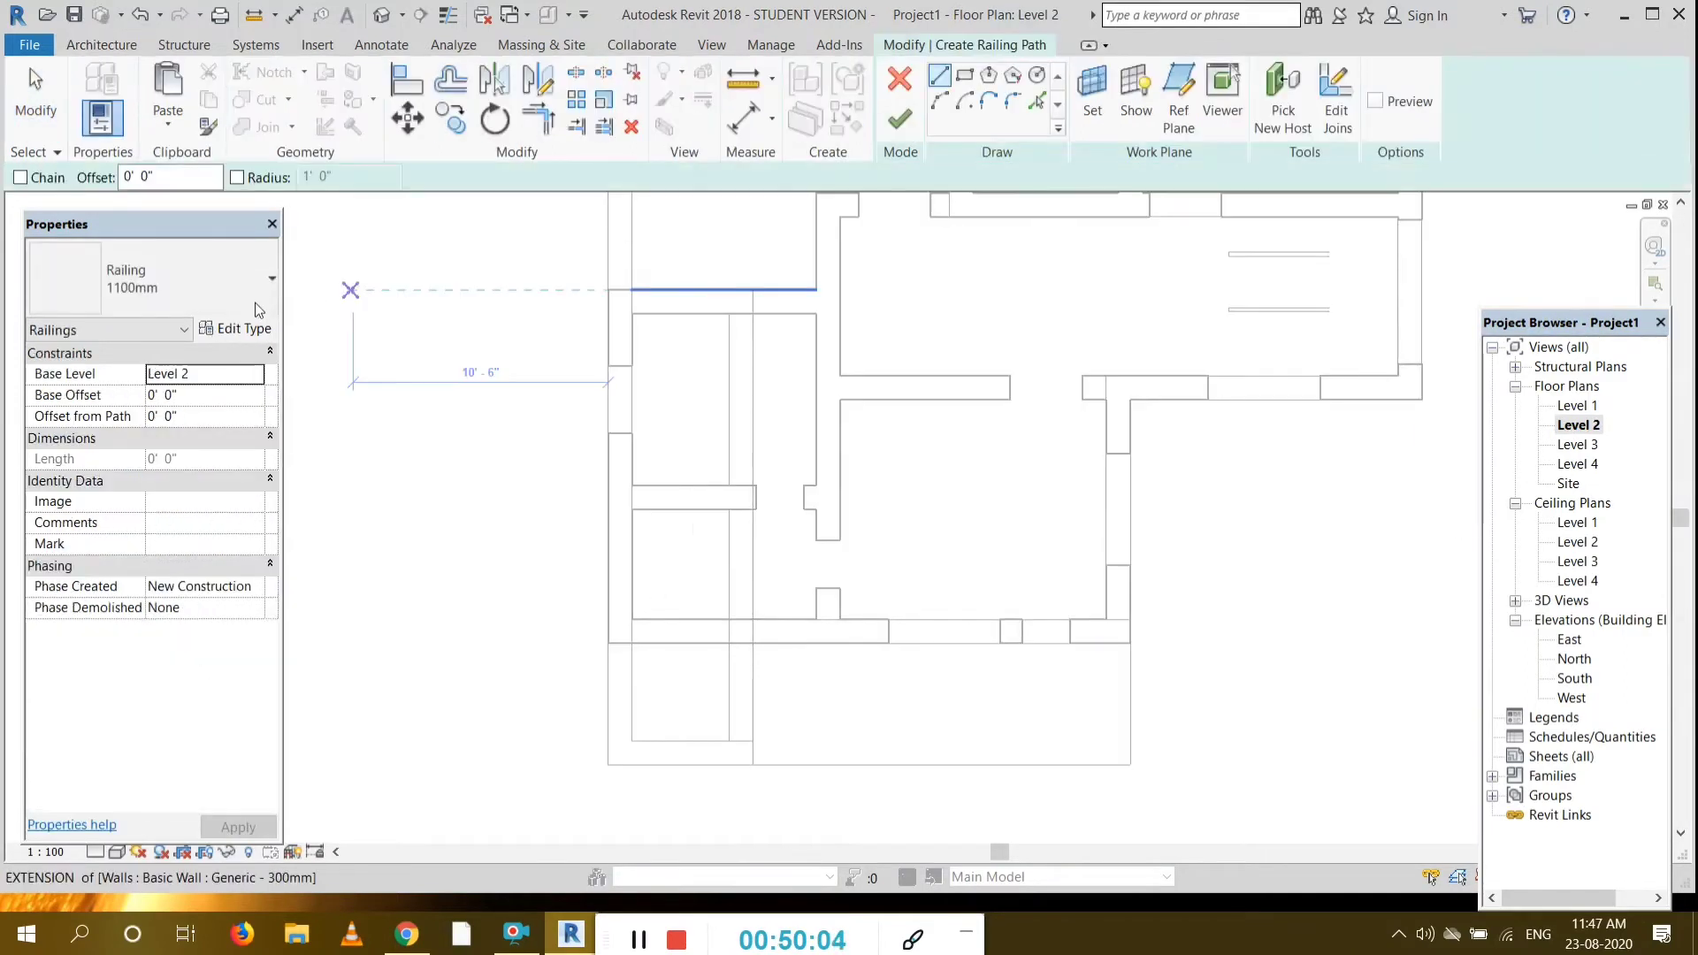
click(164, 281)
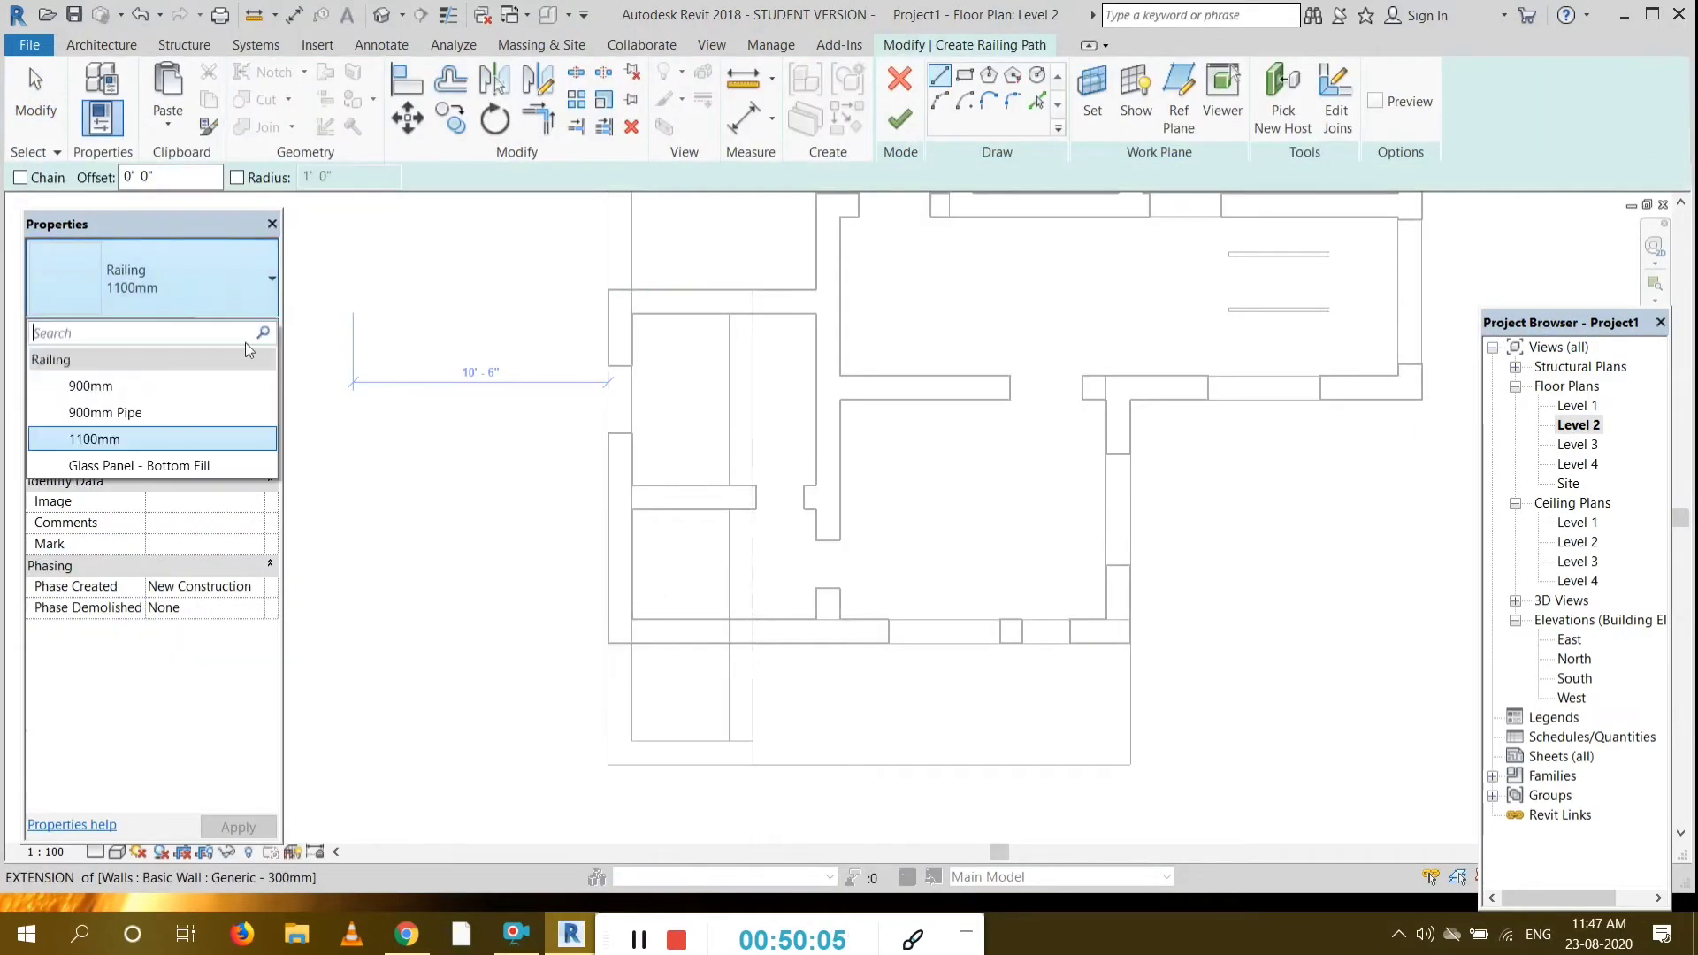
click(166, 469)
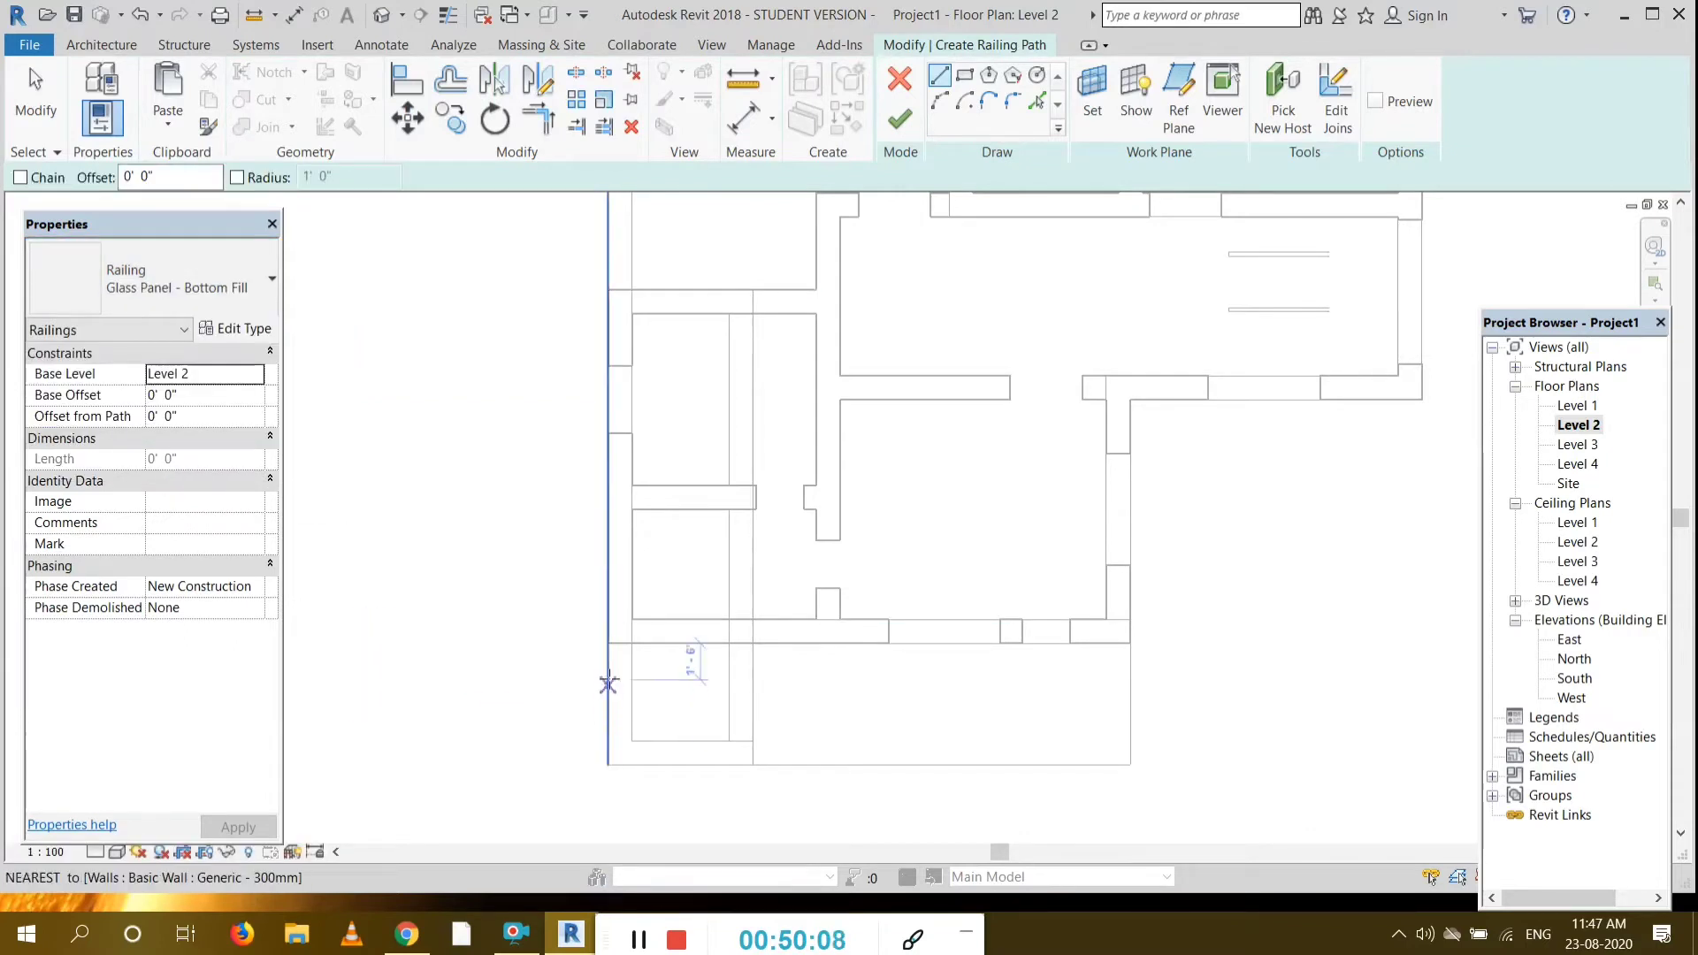
scroll(608, 644, up, 1)
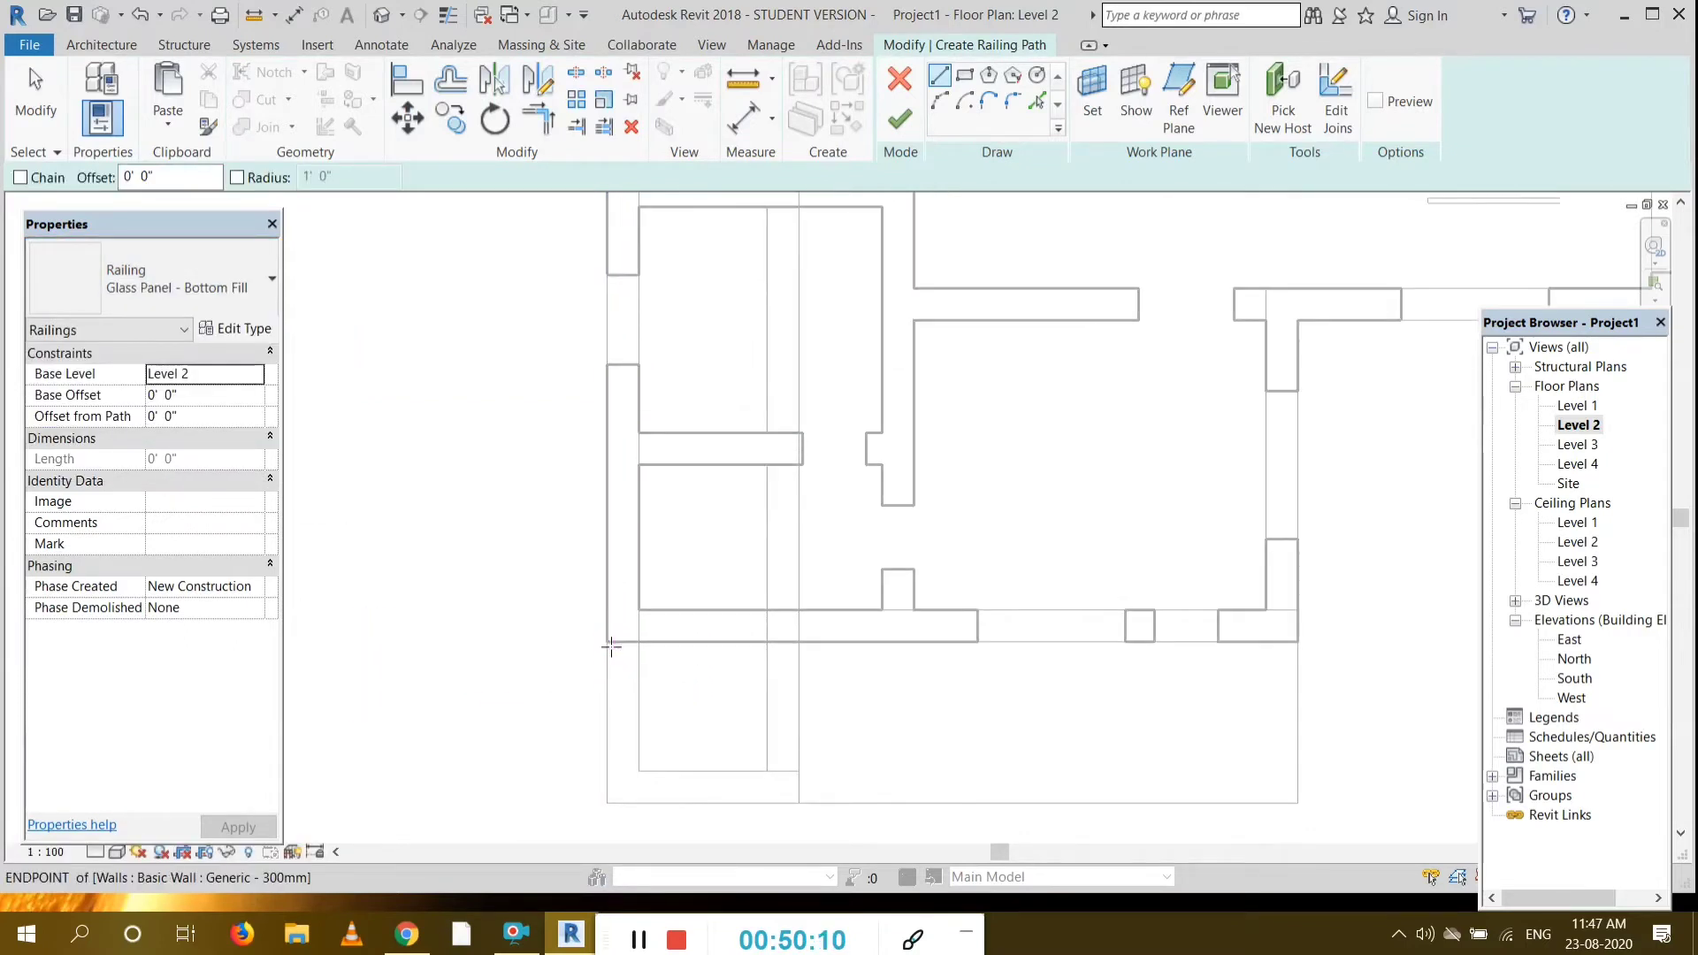
click(608, 644)
click(607, 803)
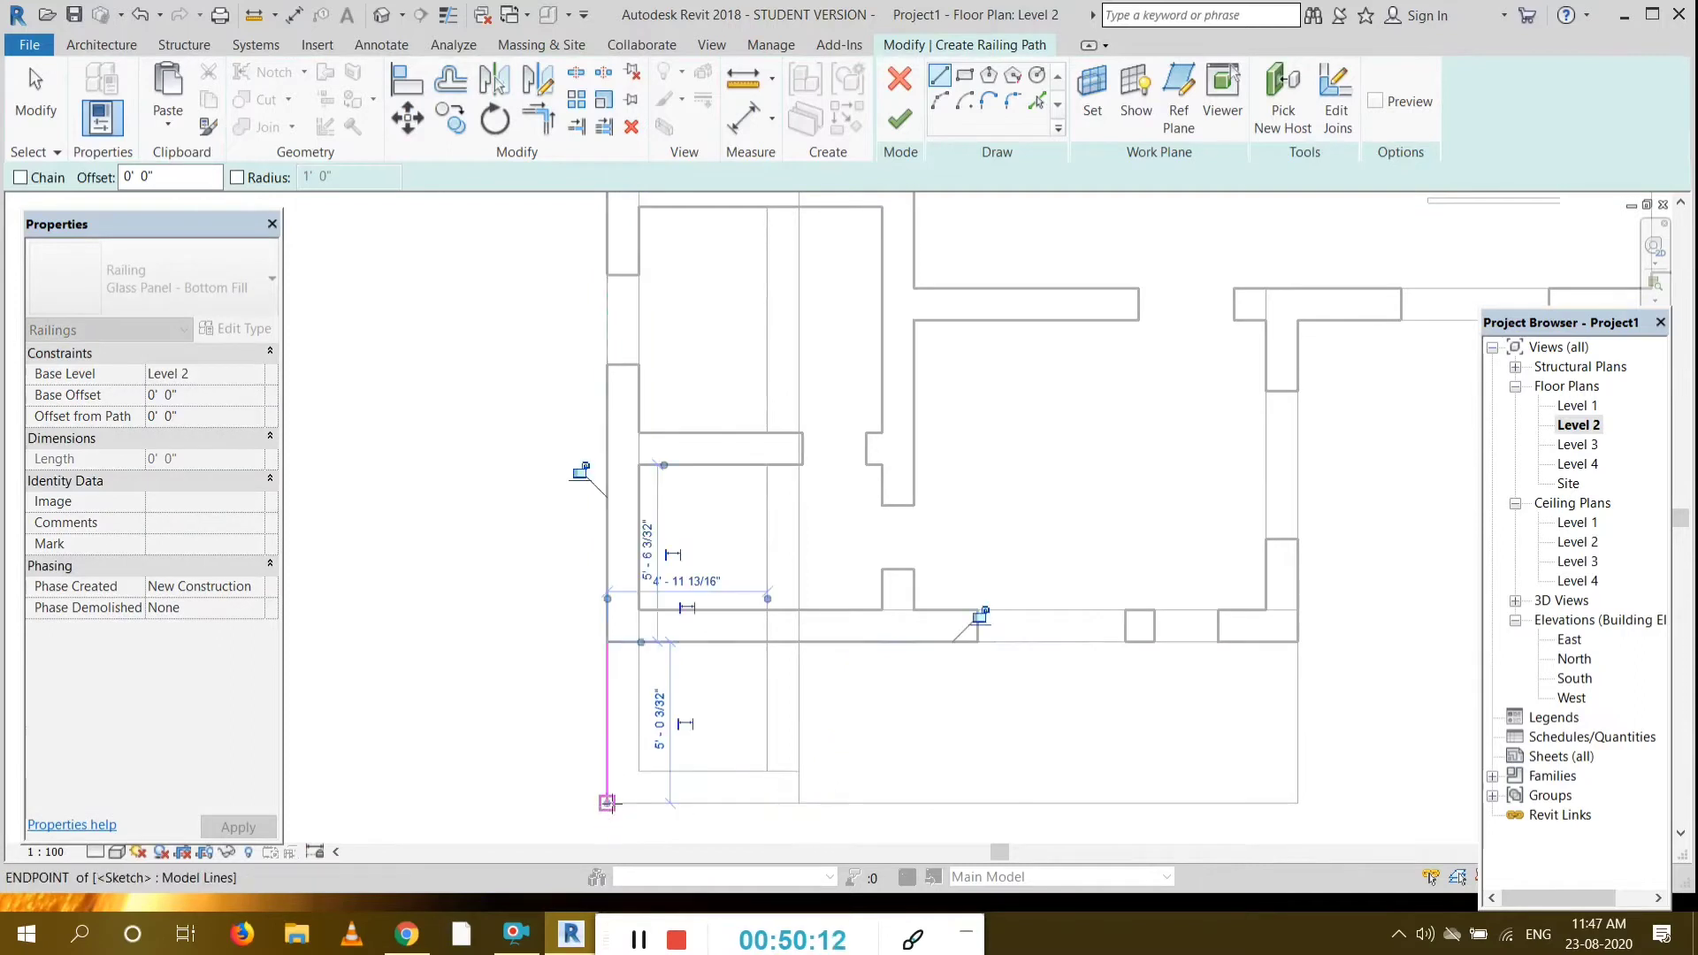
click(1297, 802)
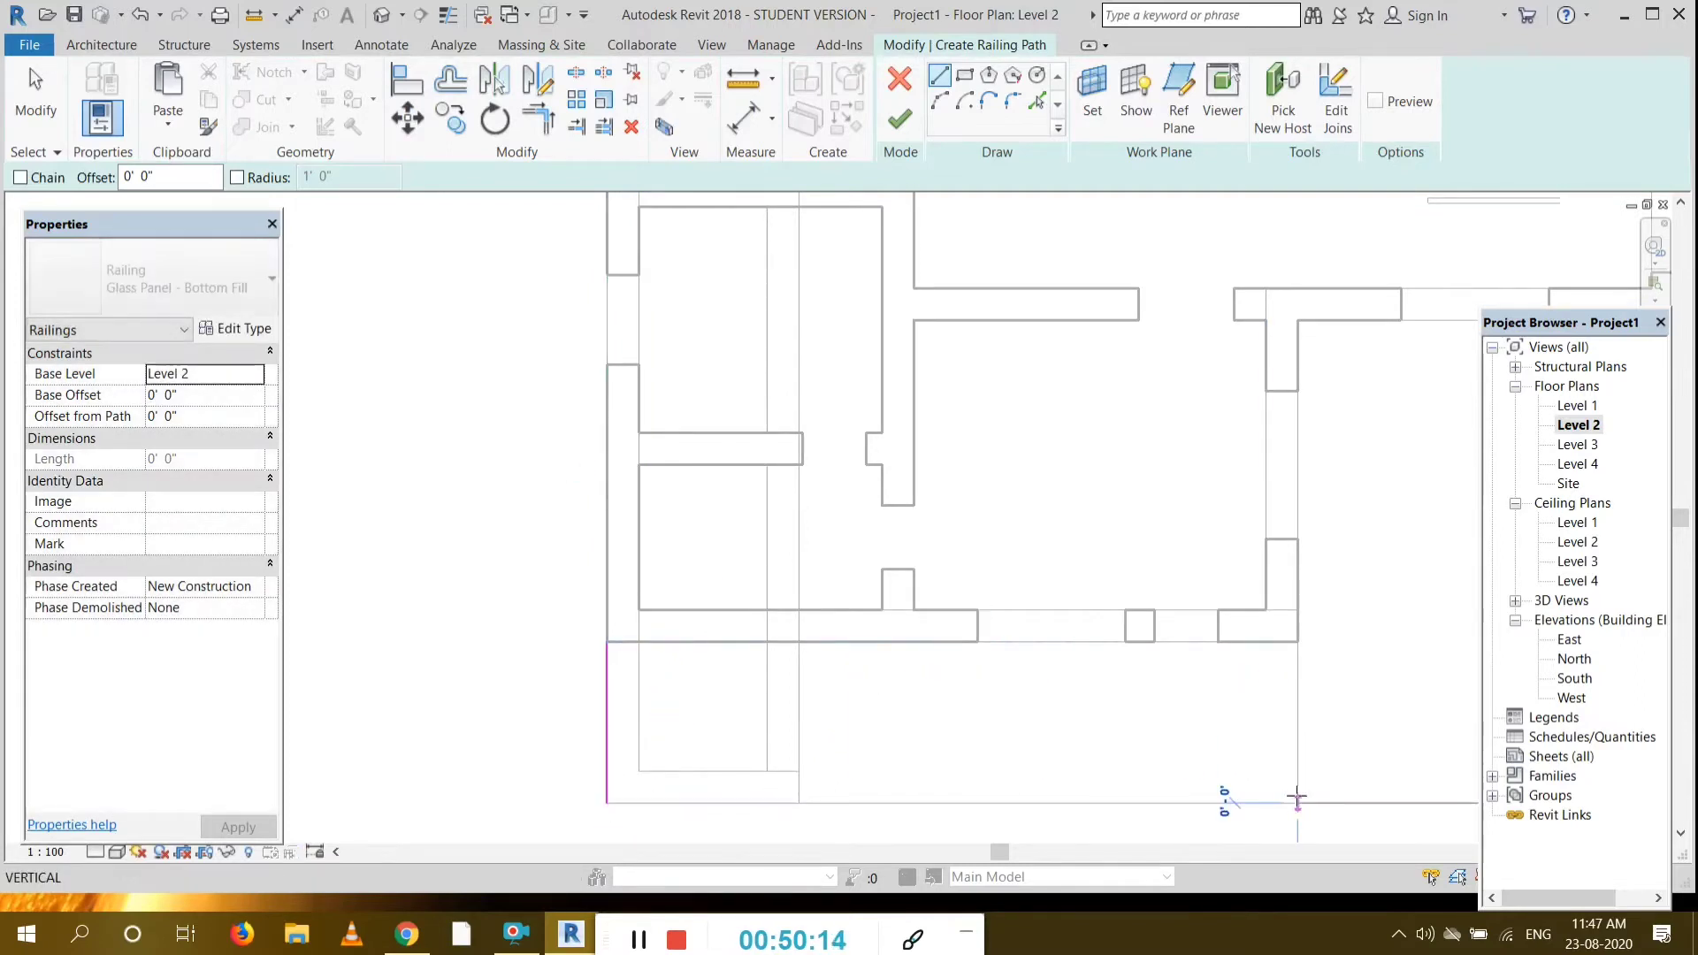
click(1297, 640)
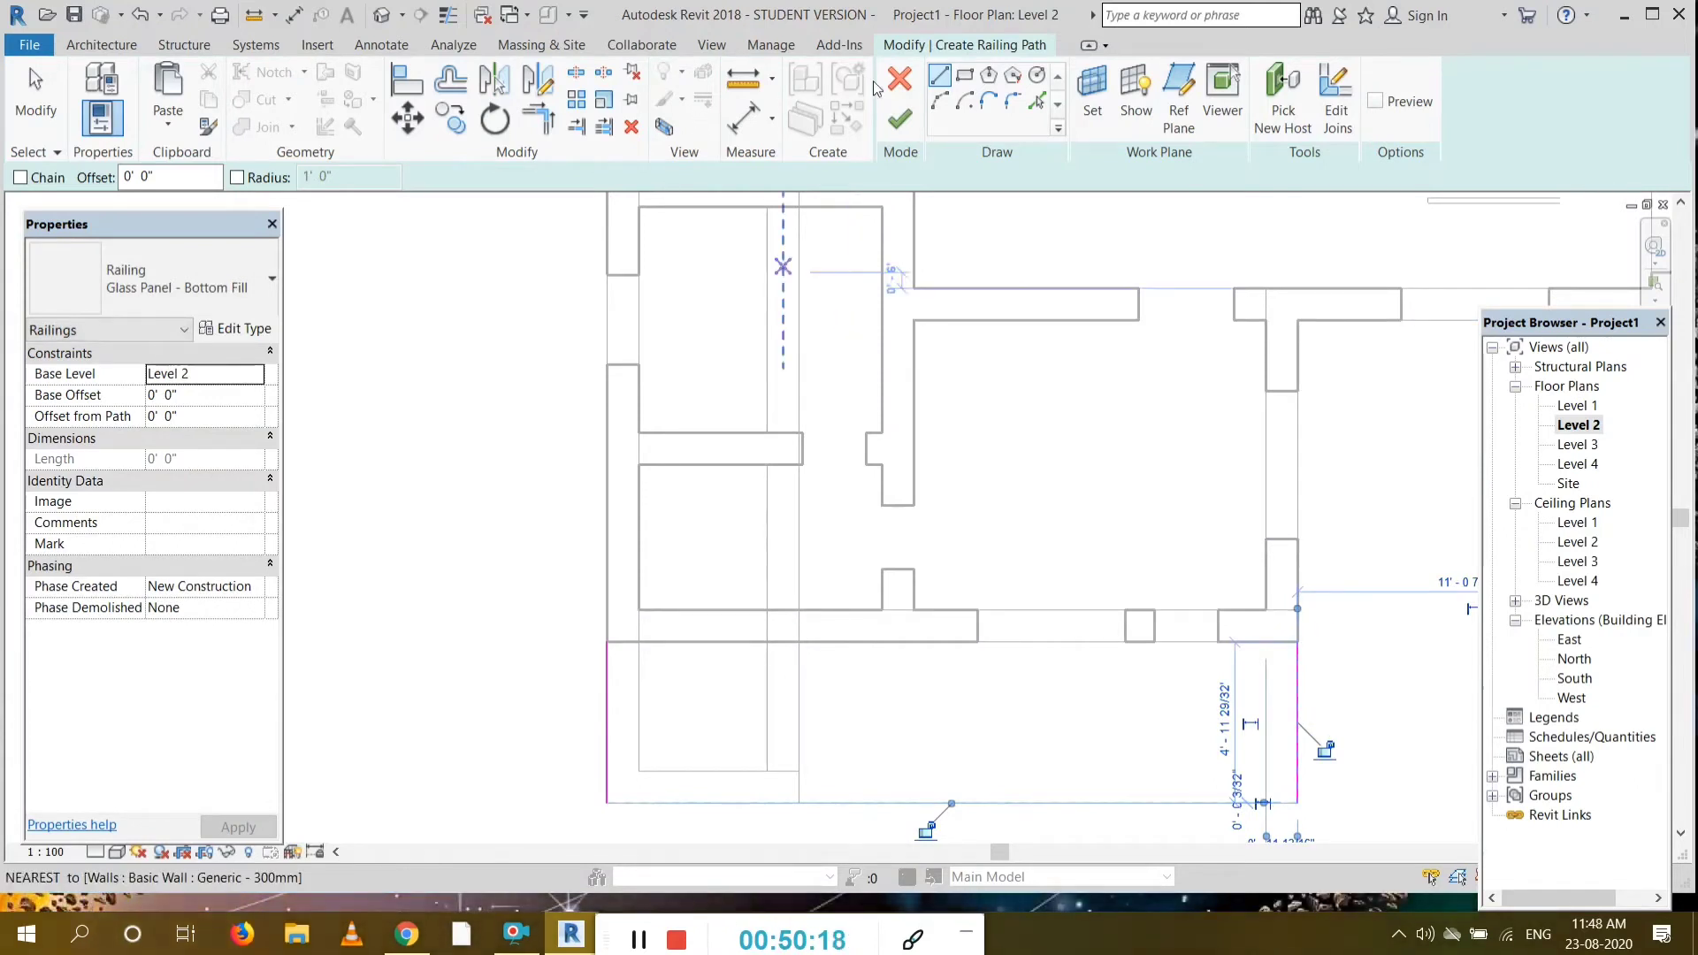
Step: Connect the two side segments along the balcony's south edge, finish the glass railing and inspect it in the 3D view
click(898, 119)
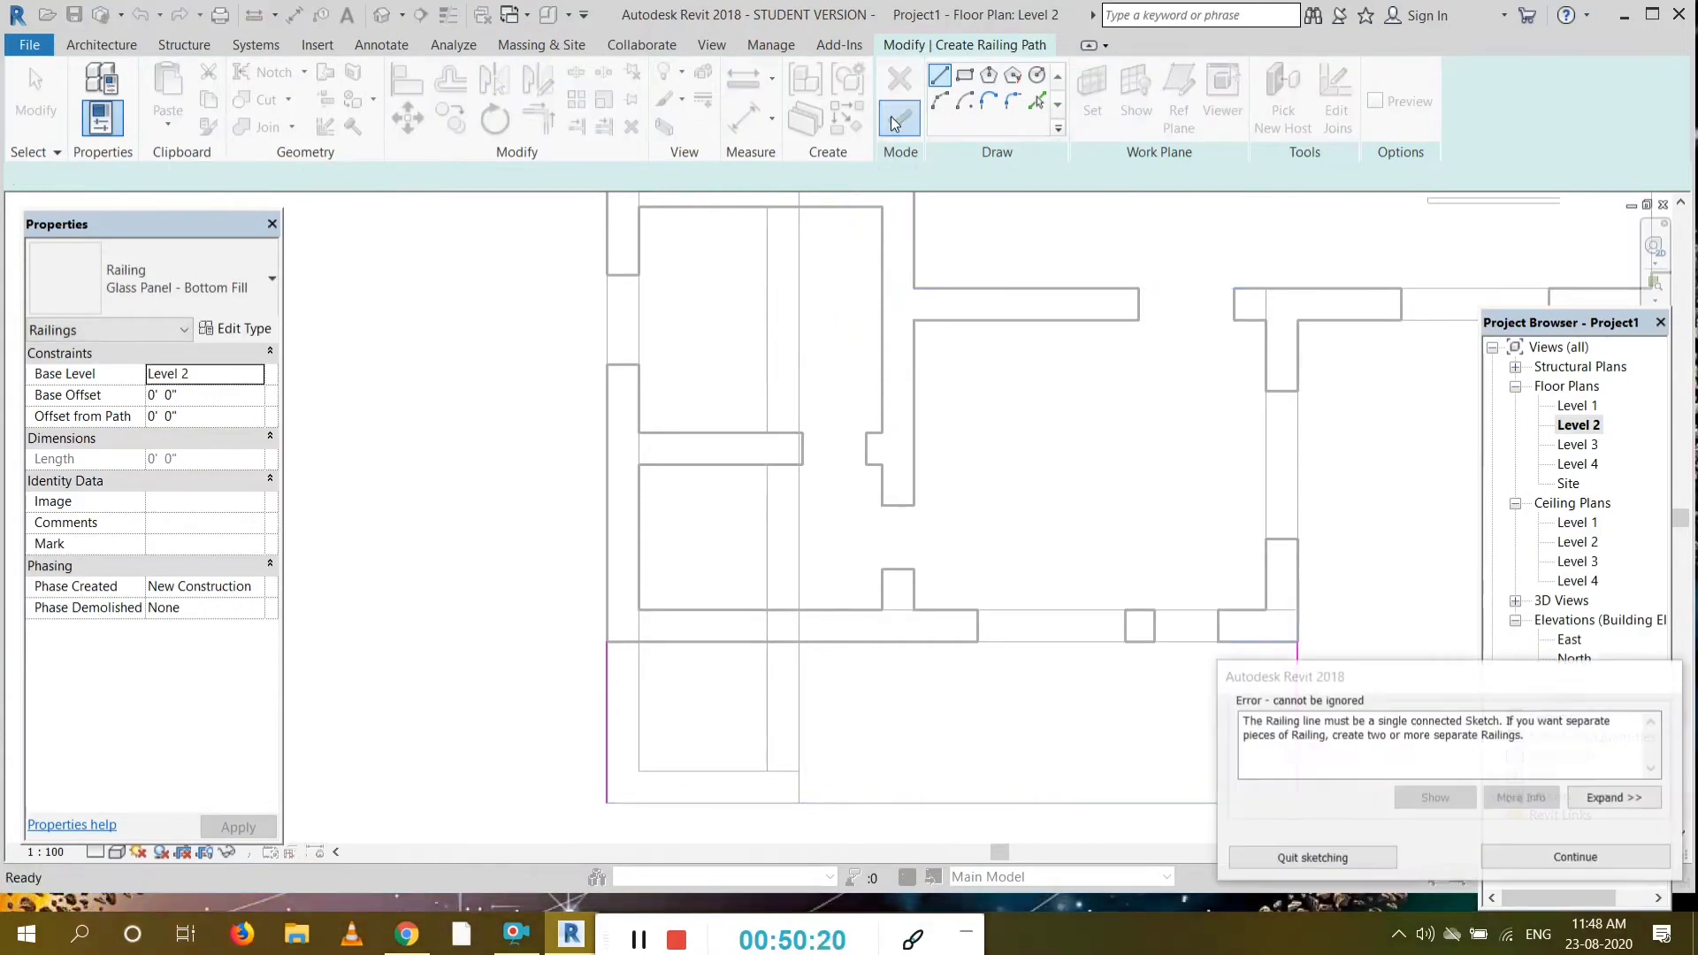
click(1562, 861)
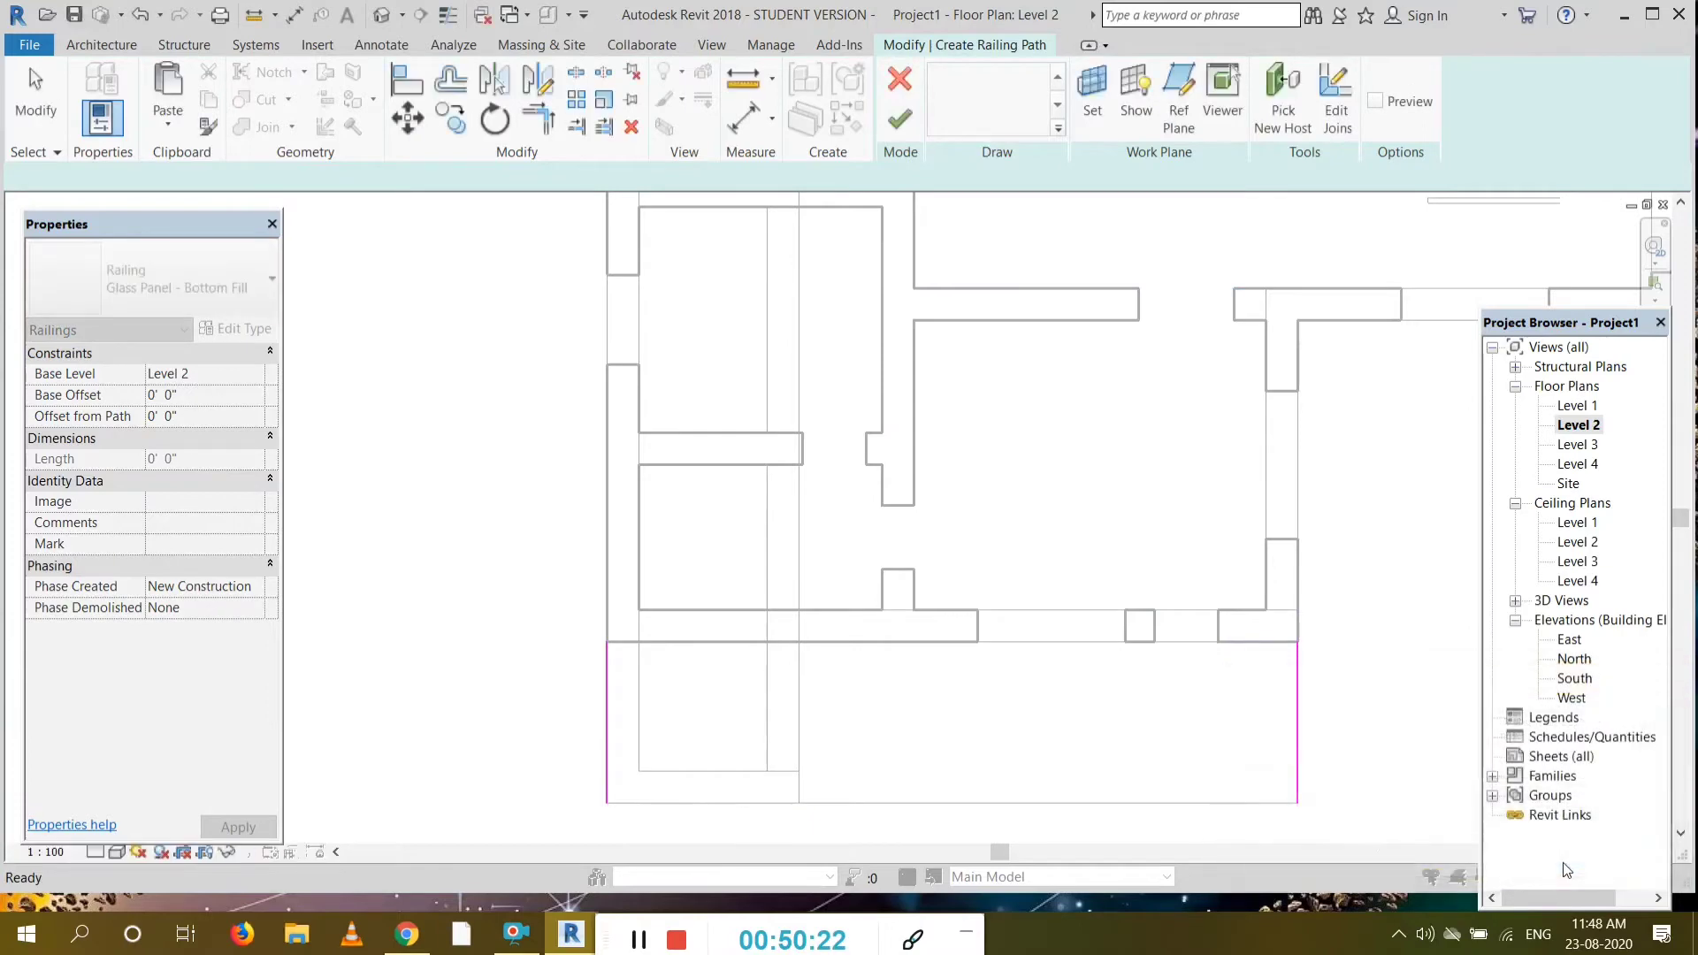
click(607, 802)
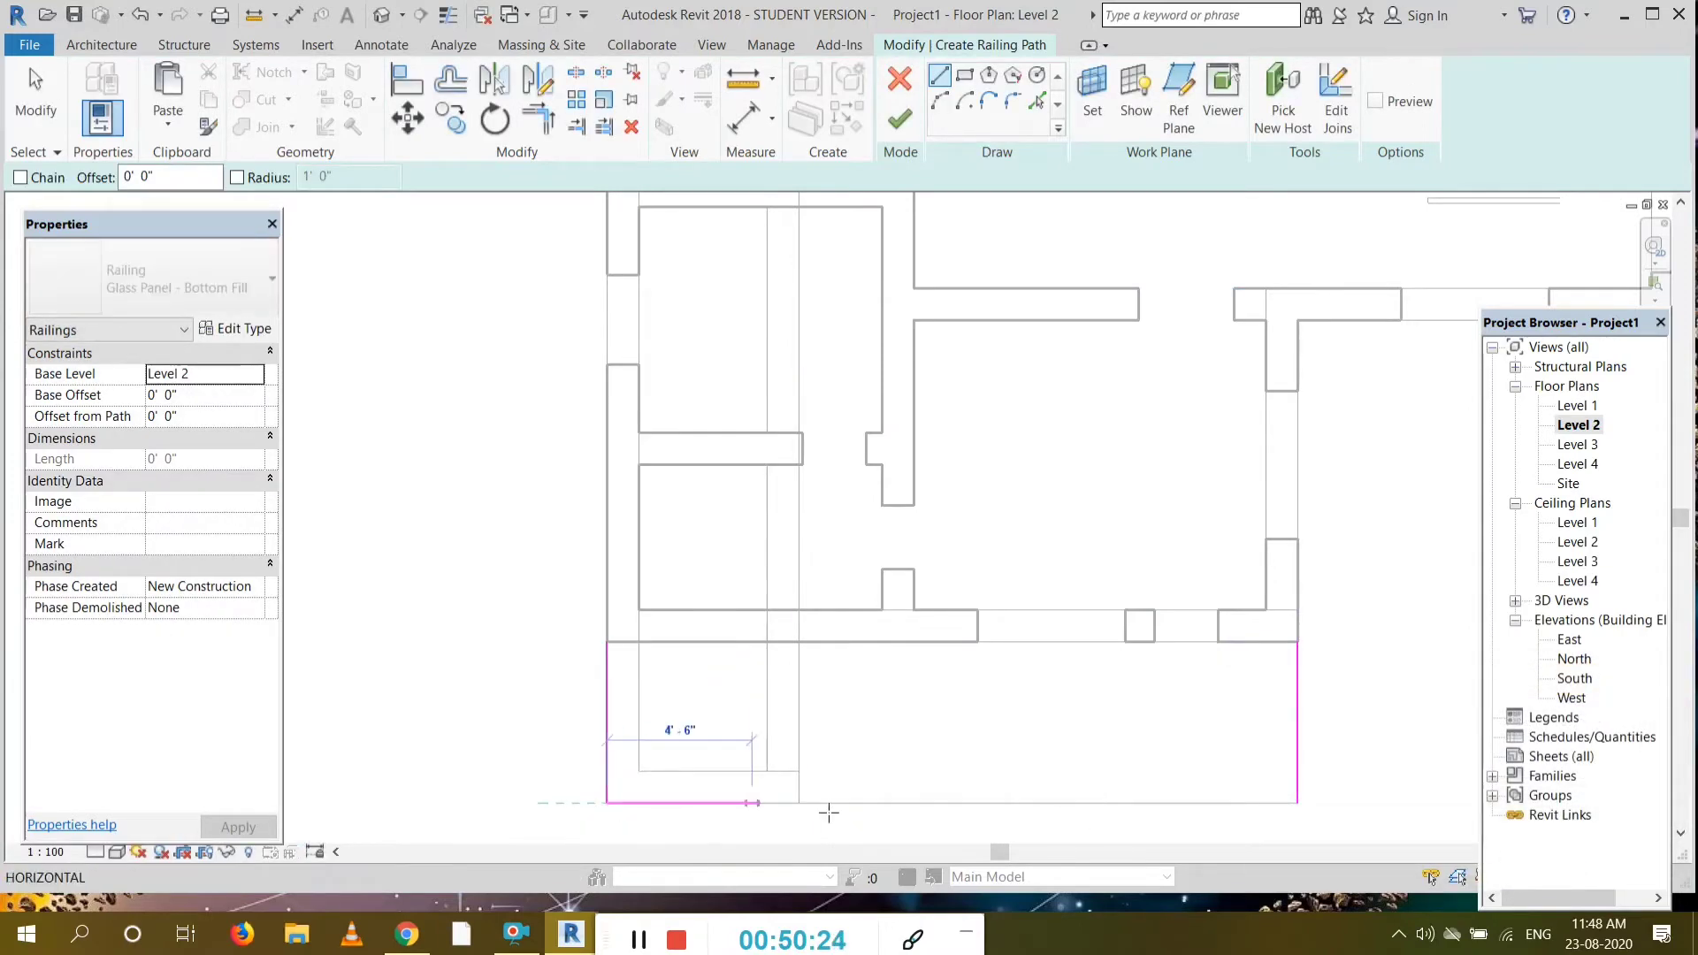
click(1298, 803)
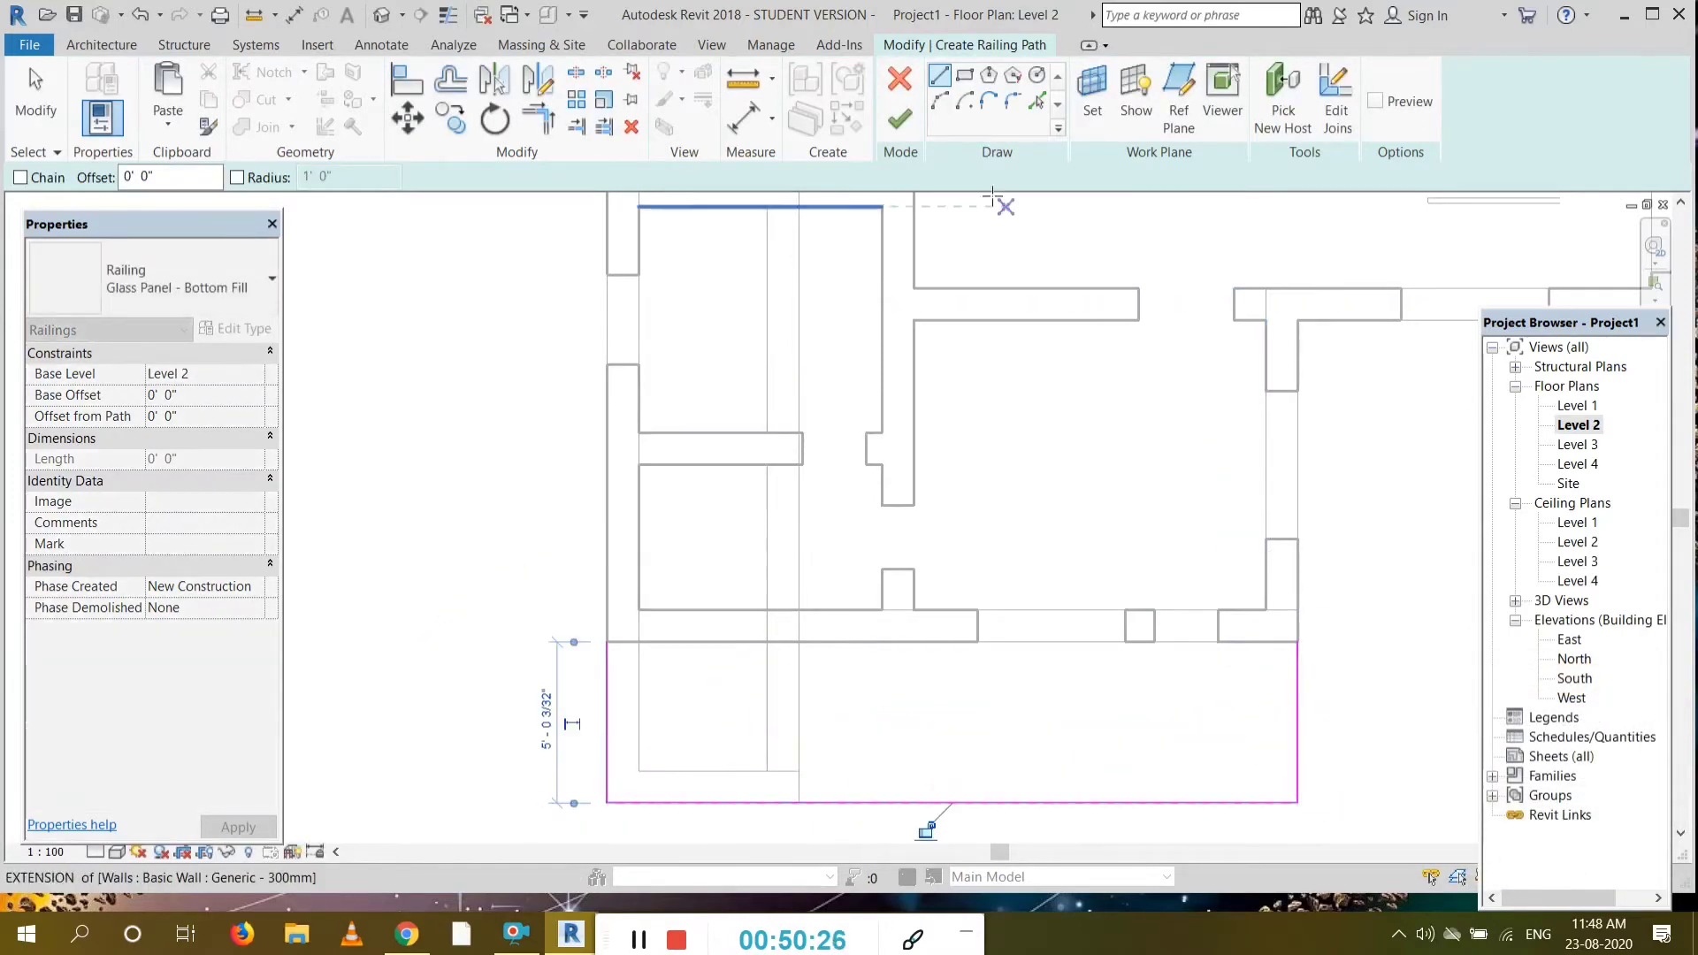
click(901, 124)
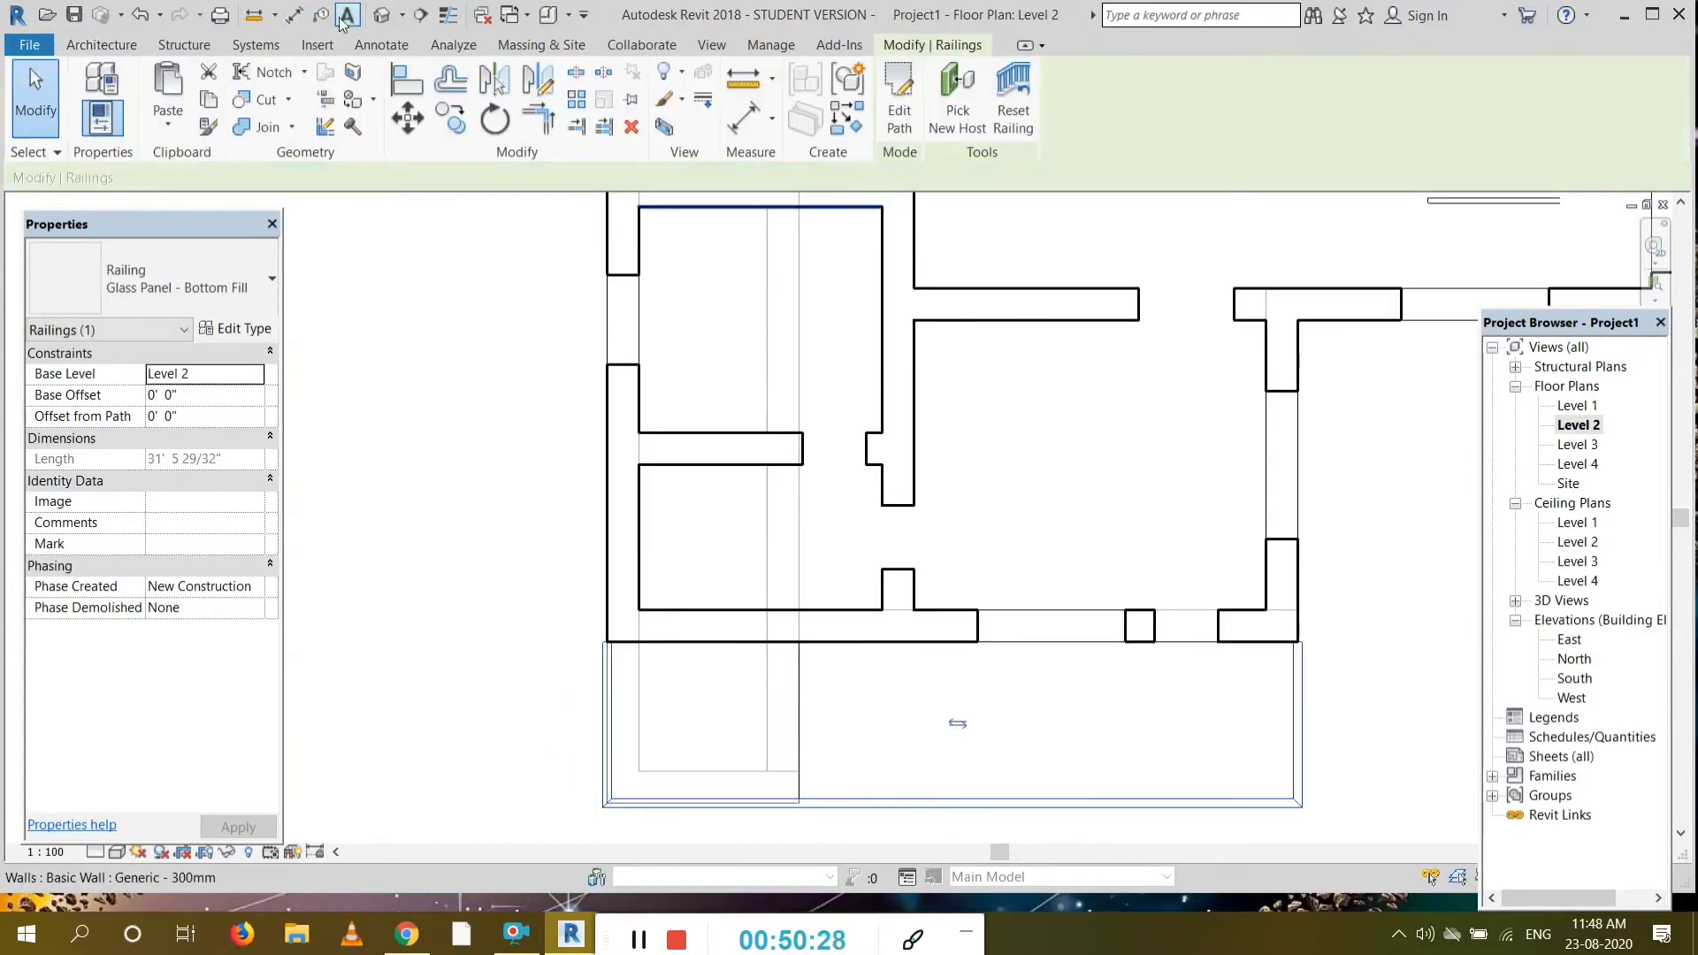
click(378, 15)
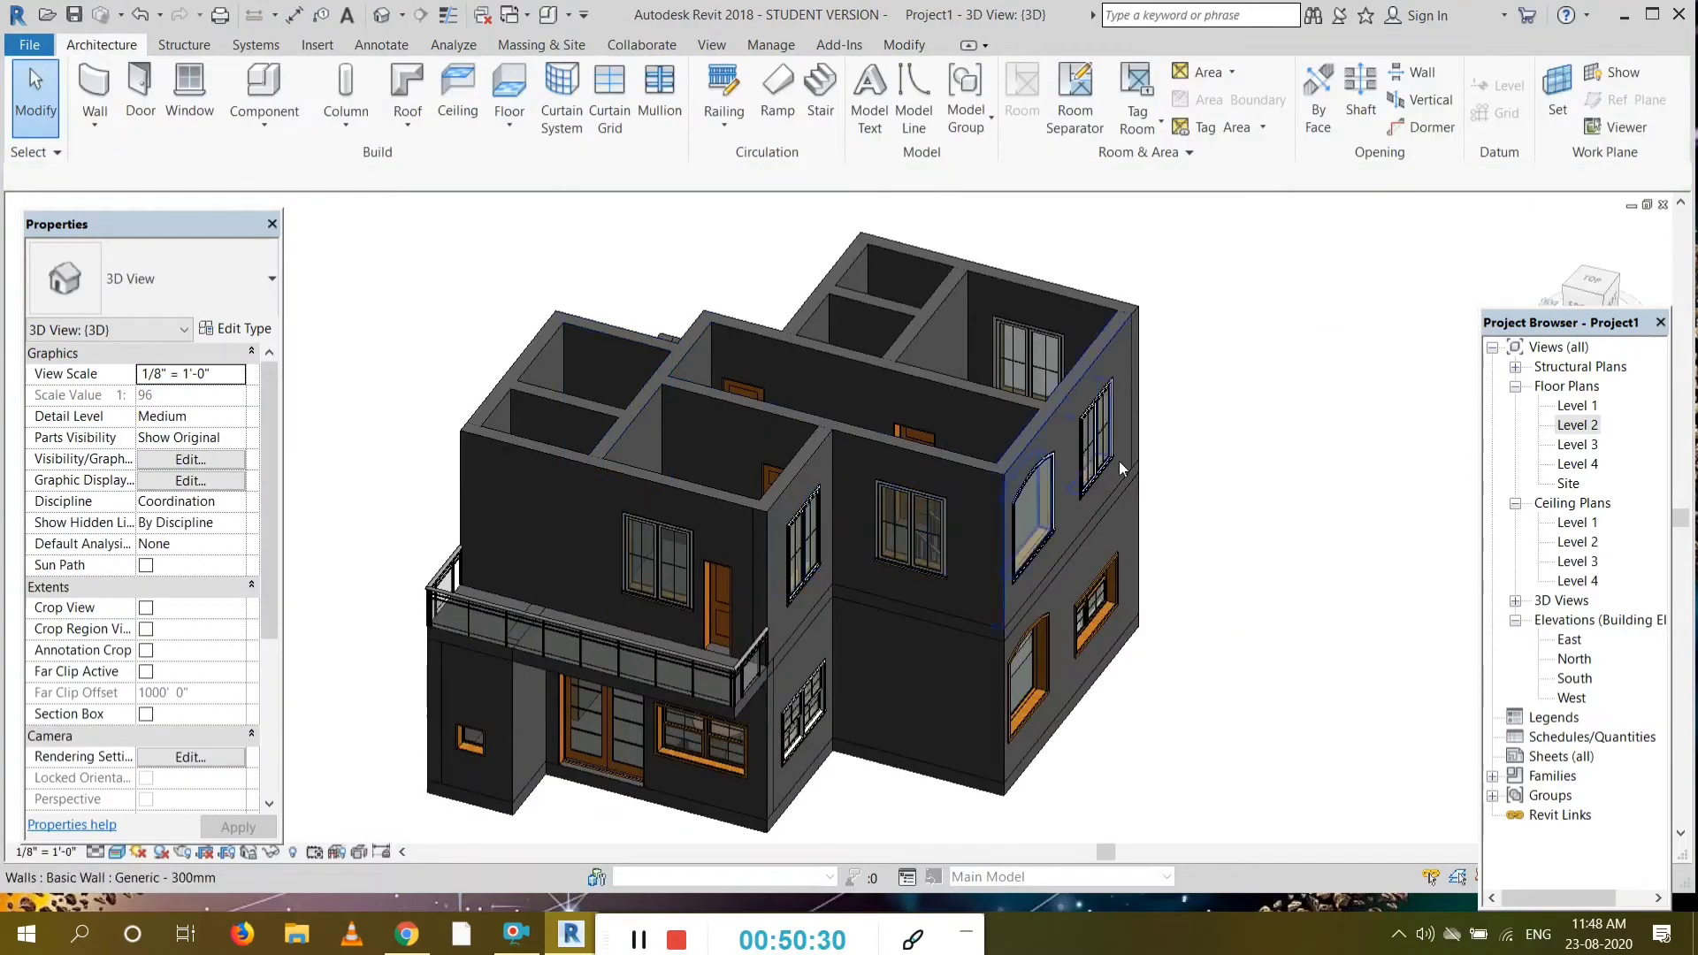
click(1574, 303)
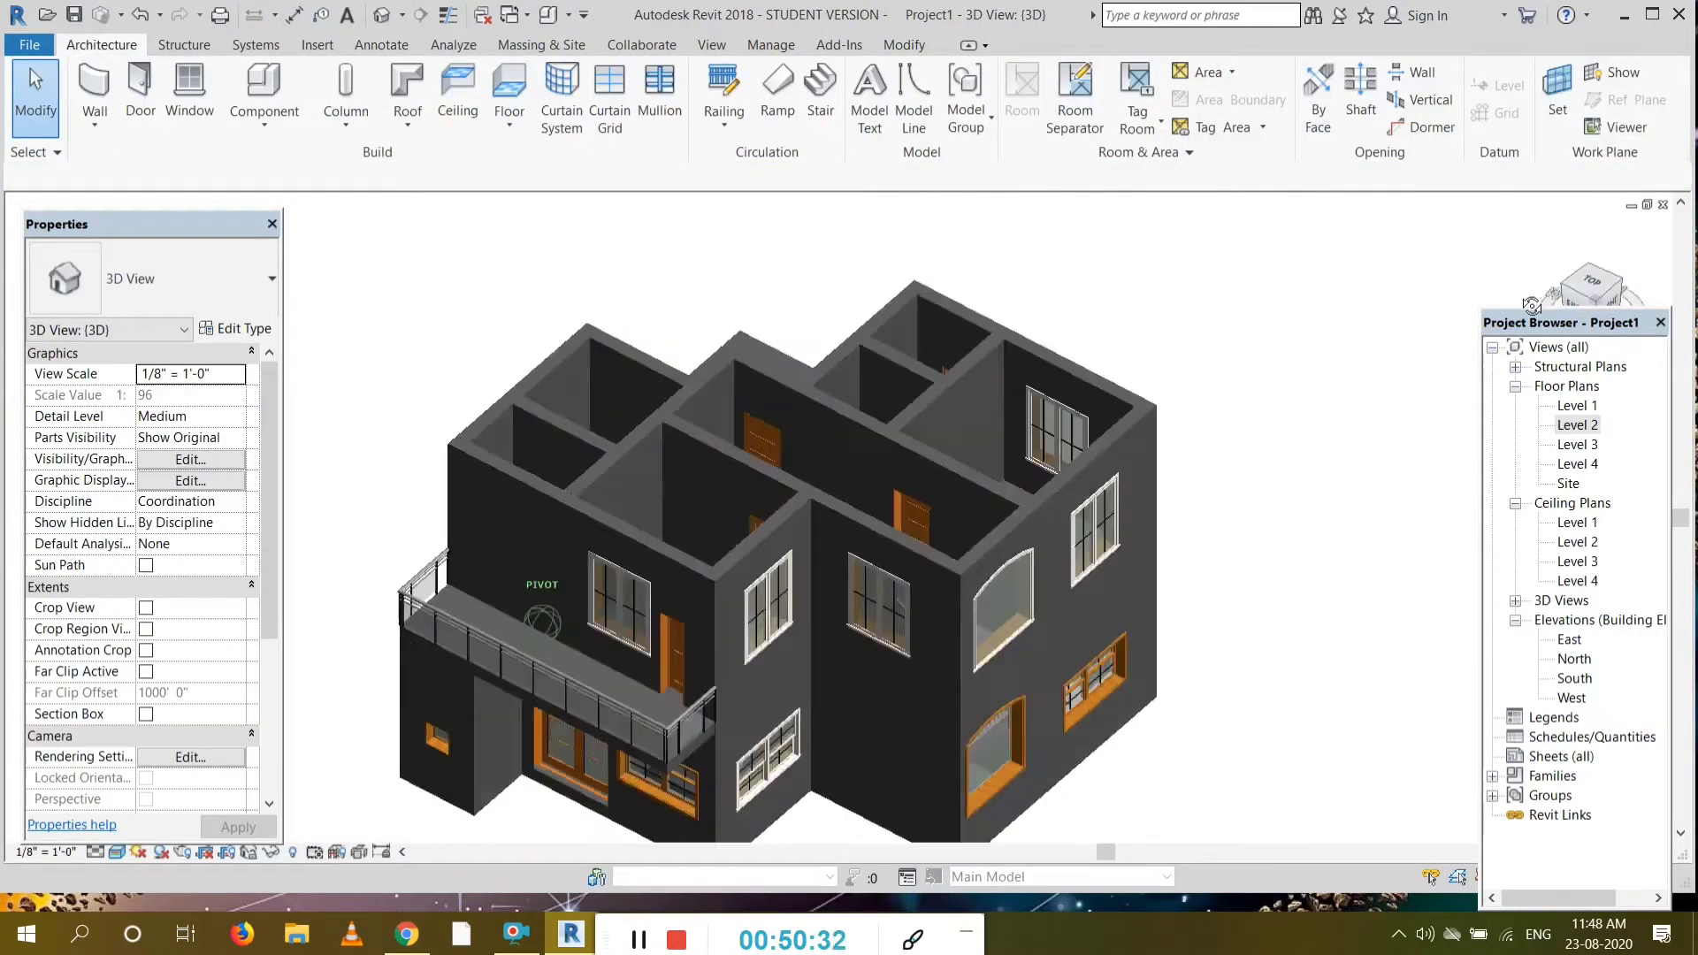
mouse_move(1587, 296)
mouse_down()
mouse_move(1616, 358)
mouse_move(1605, 301)
mouse_move(1587, 297)
mouse_move(1610, 330)
mouse_up()
mouse_move(884, 549)
shift+middle_down()
mouse_move(778, 531)
mouse_move(619, 442)
mouse_move(795, 438)
mouse_move(822, 522)
mouse_move(902, 566)
mouse_move(901, 634)
shift+middle_up()
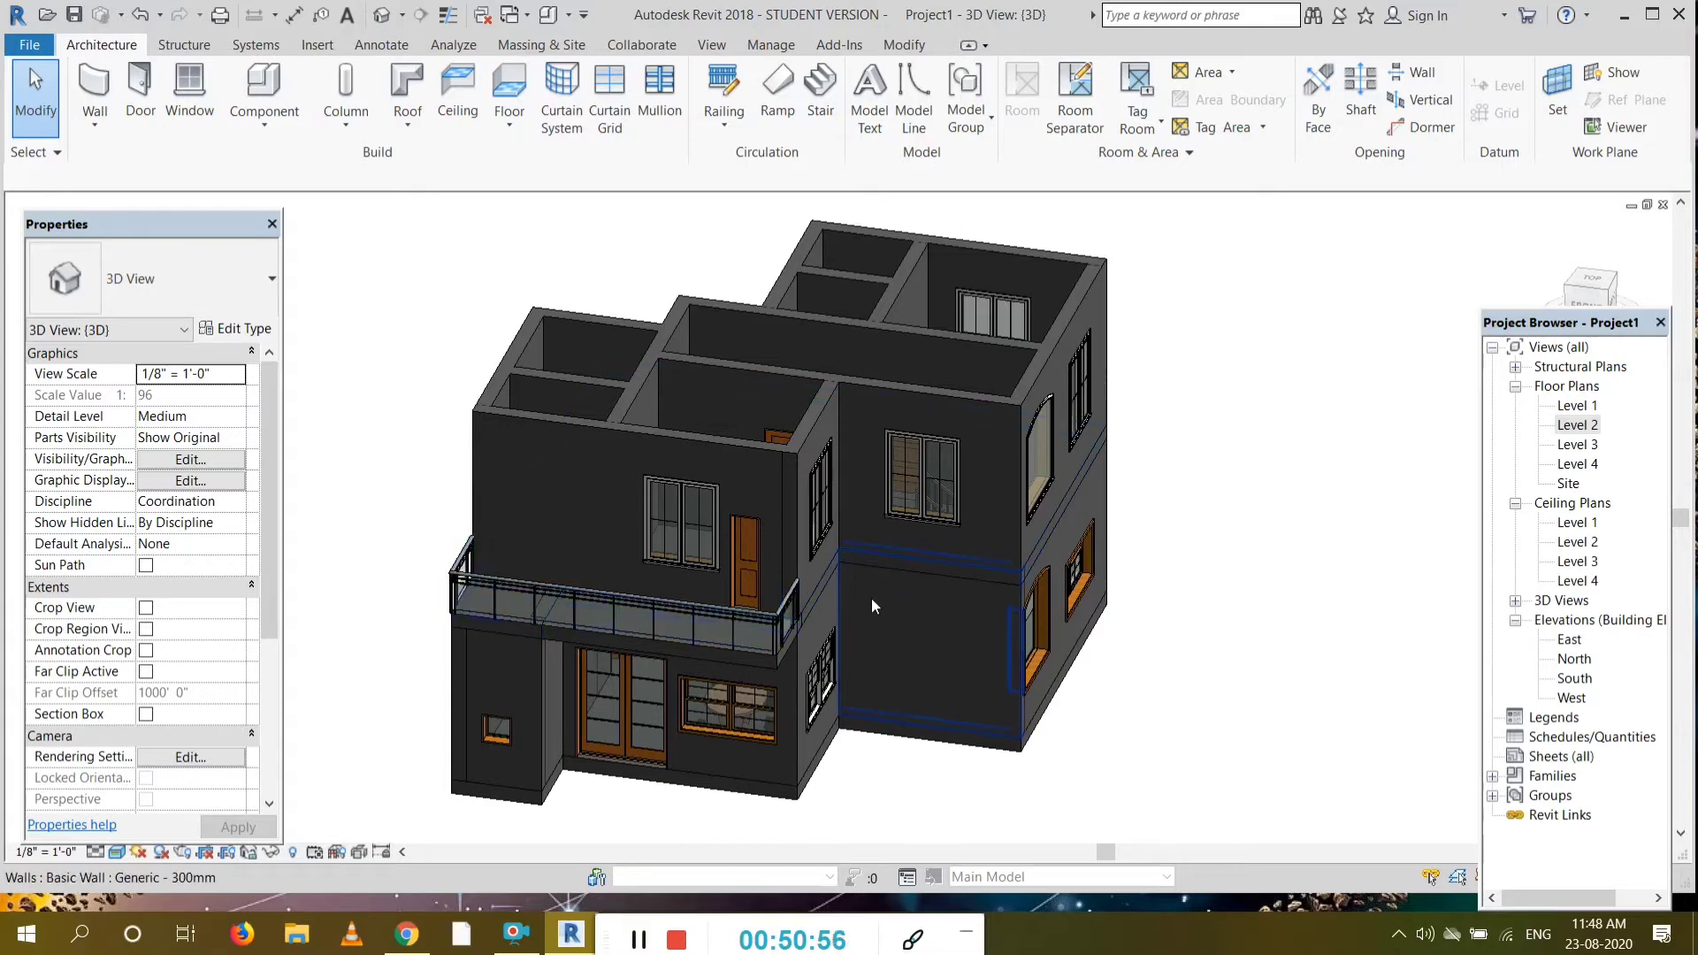
Step: On the Level 2 plan, sketch a rectangular Generic 300mm floor boundary about 12'-0" by 15'-0" in the southeast recess beside the balcony
double_click(1592, 431)
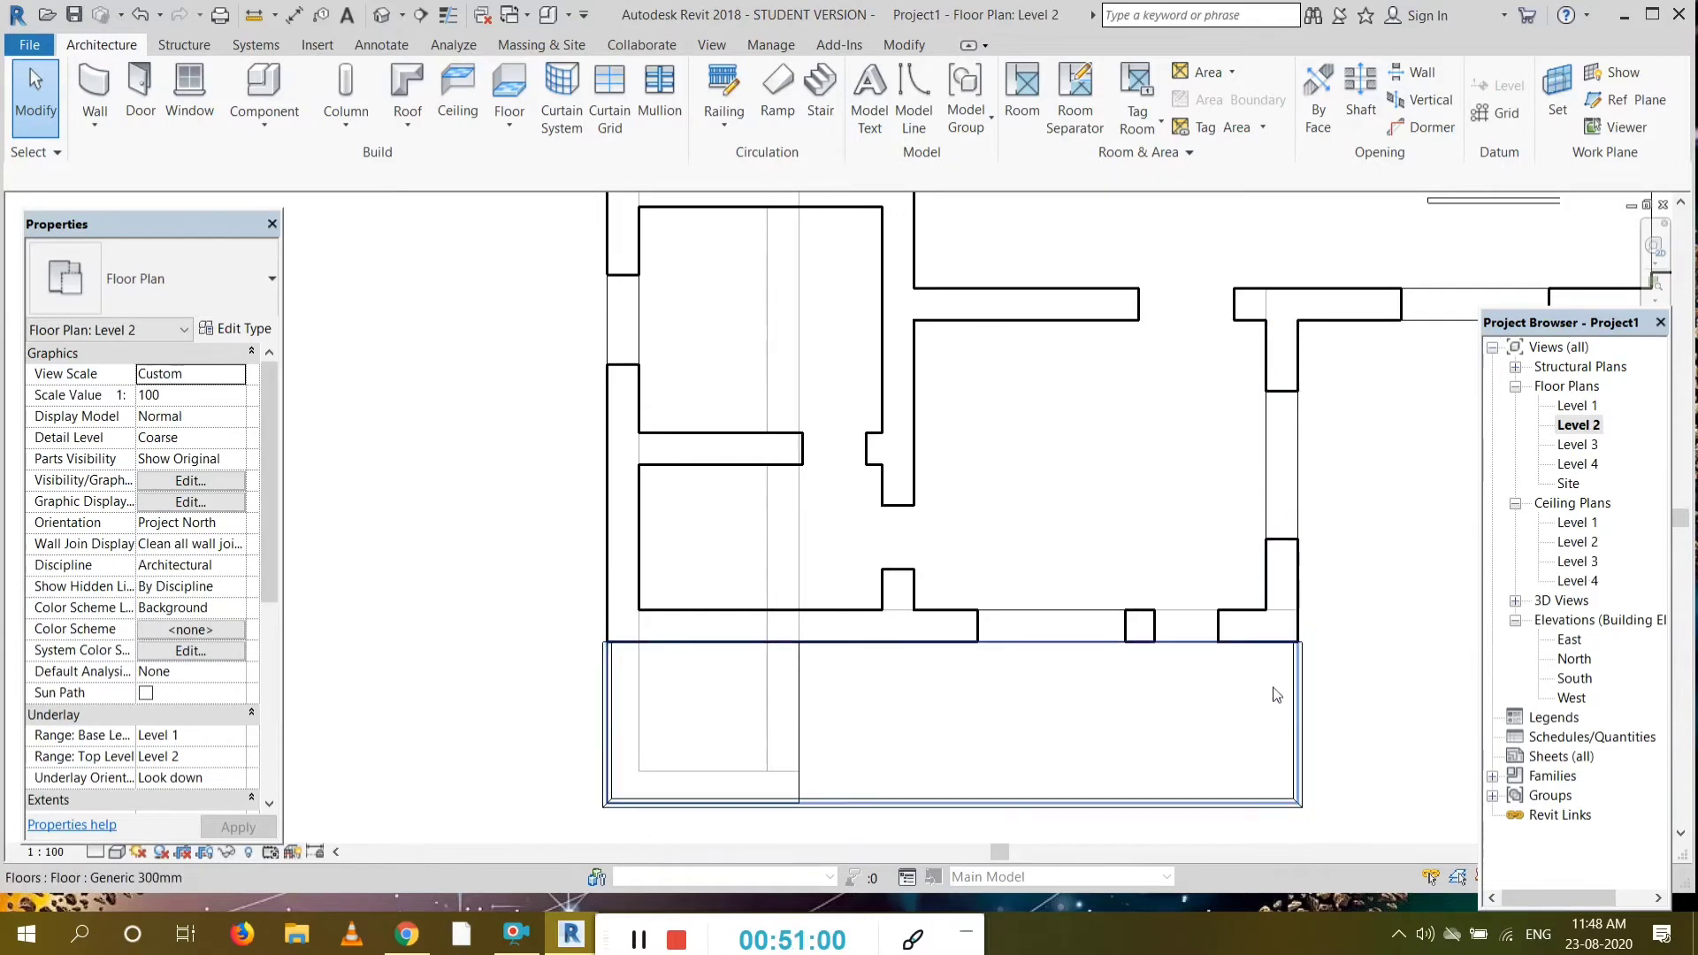
scroll(1276, 688, down, 2)
drag(1003, 853, 1083, 846)
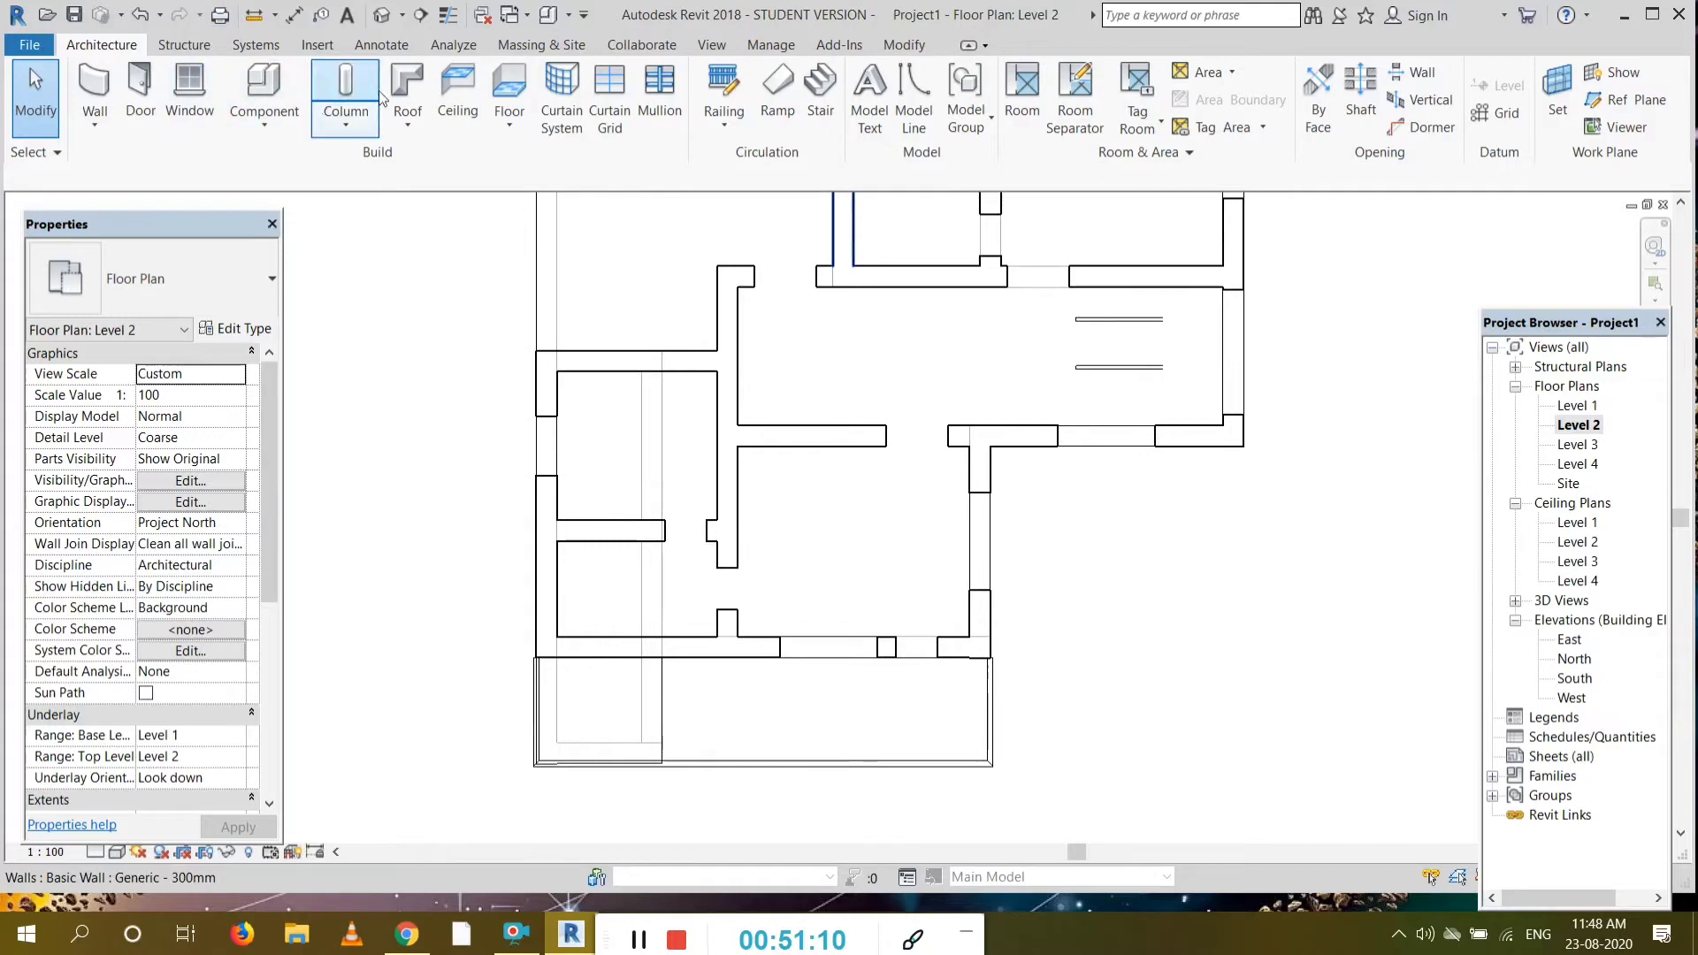
click(493, 95)
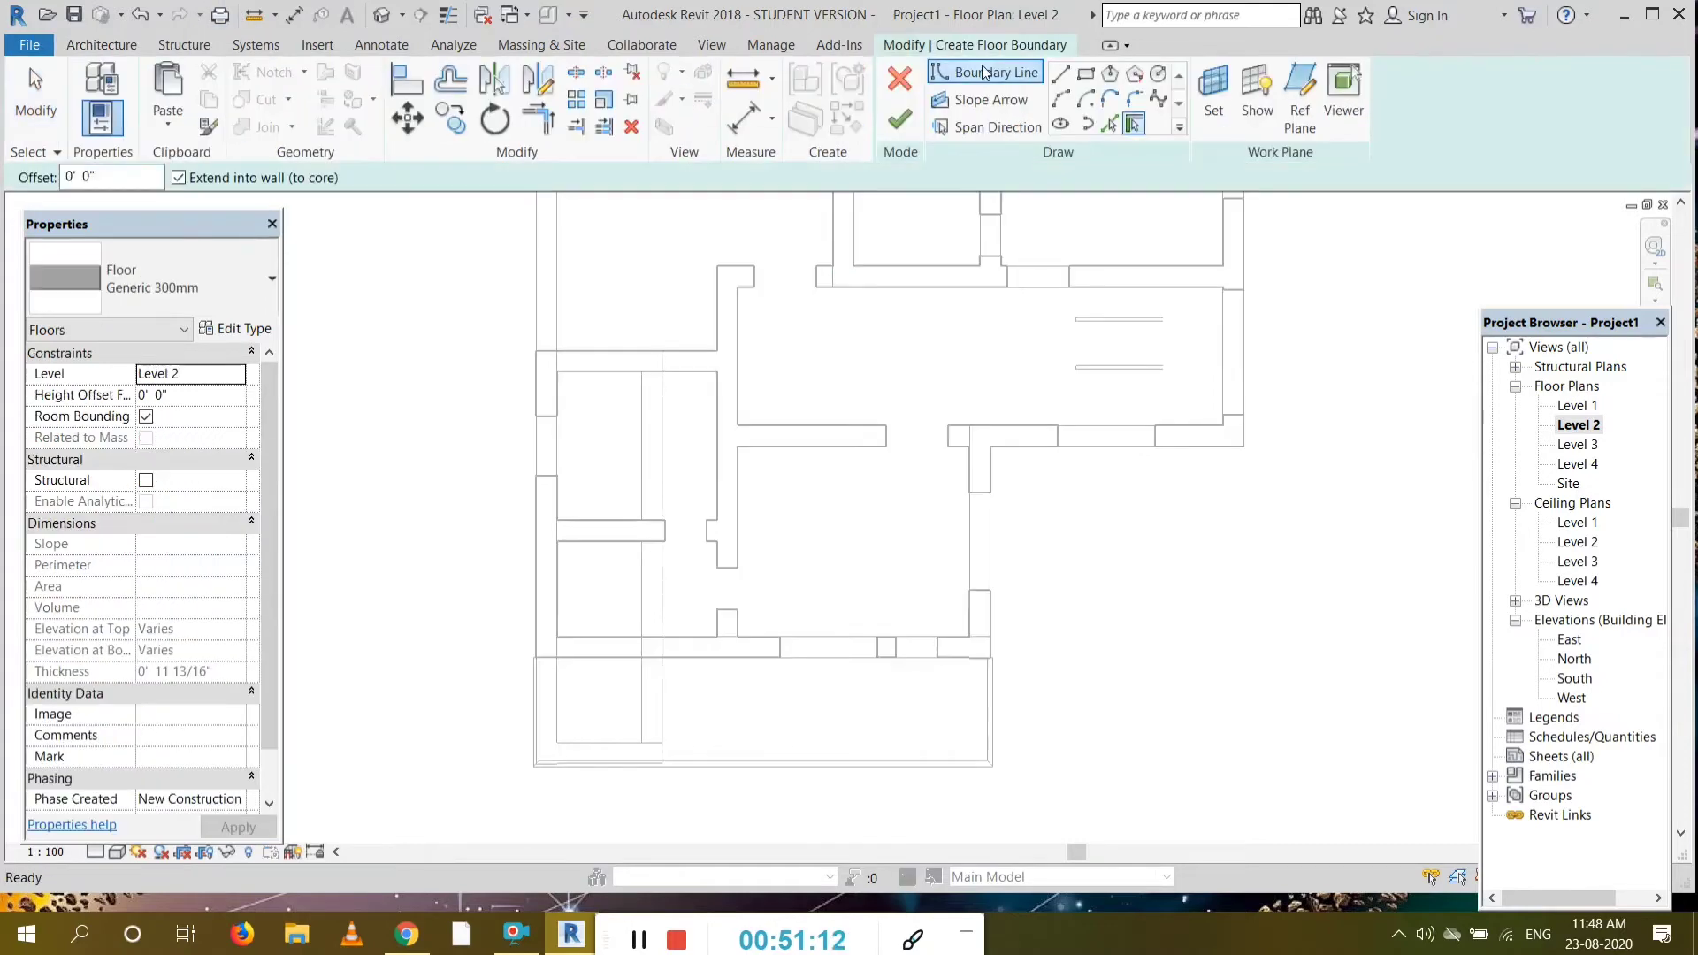
click(1085, 78)
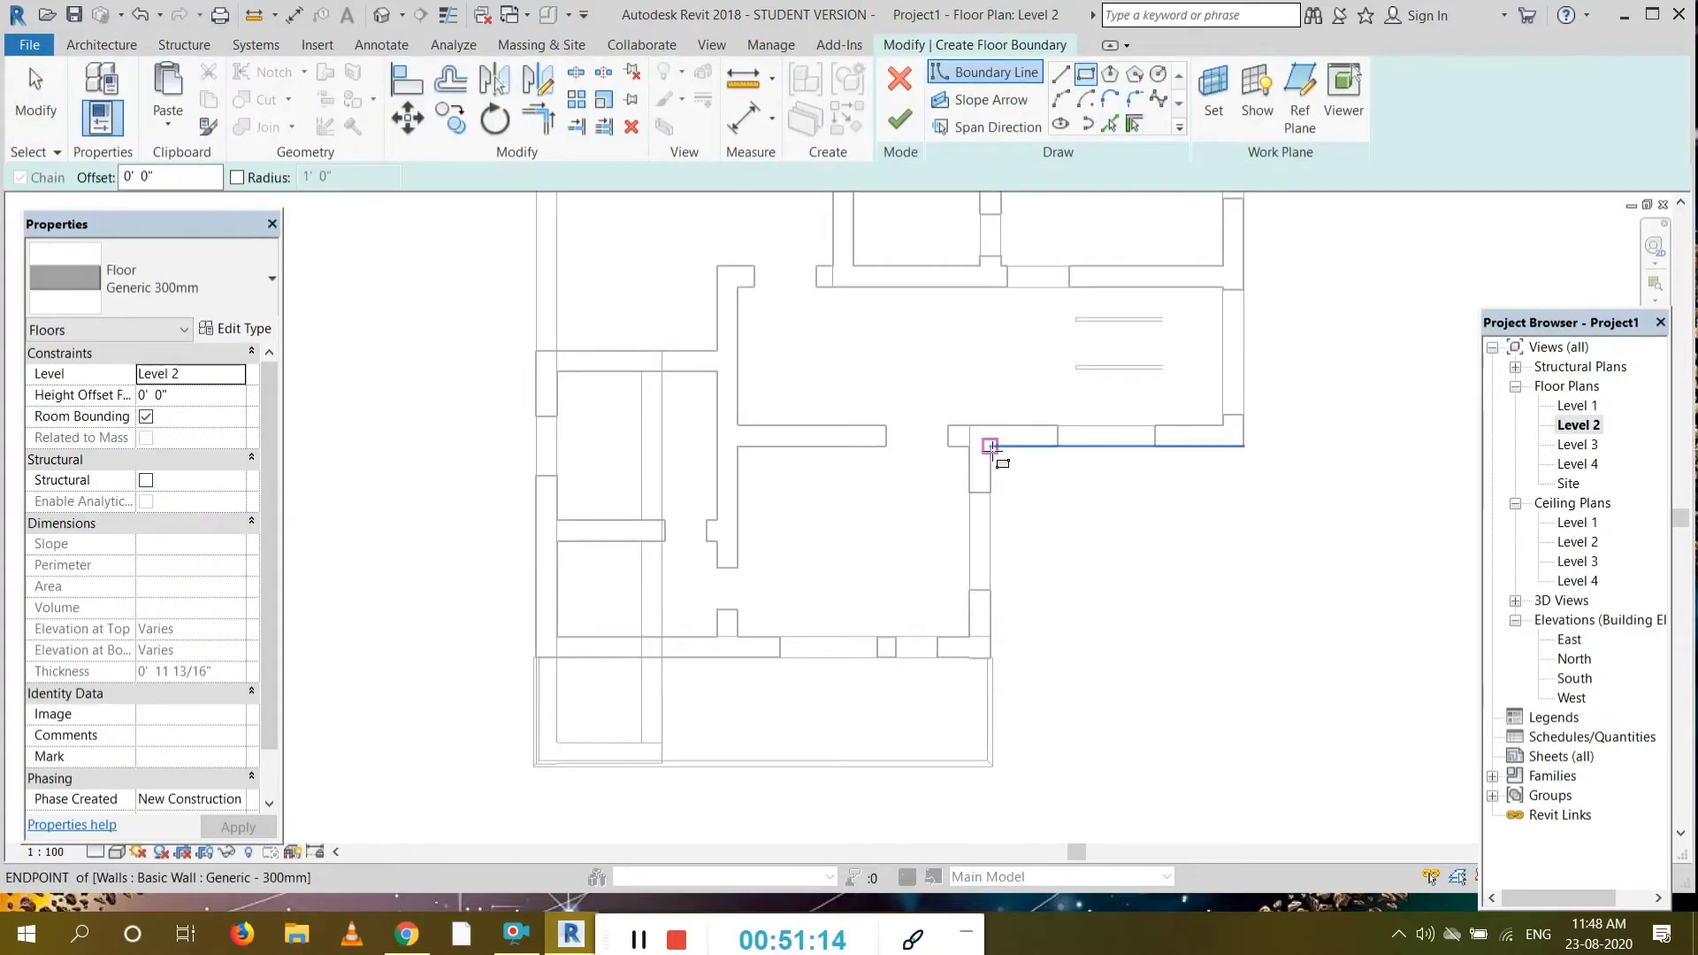
click(992, 451)
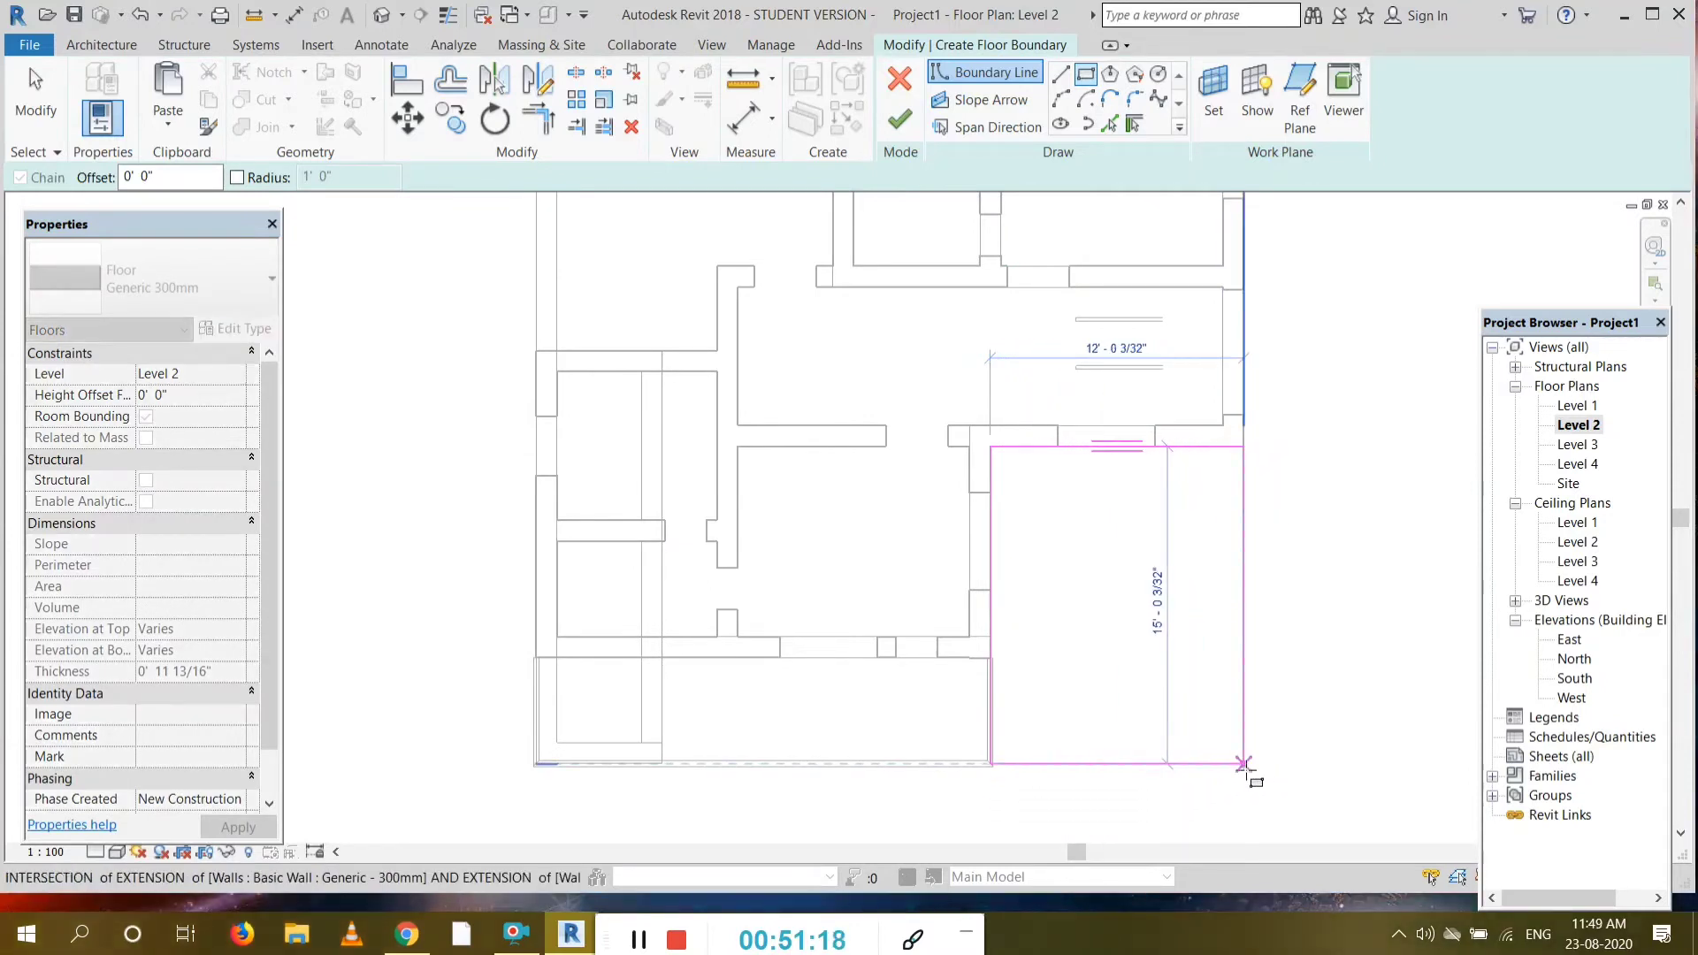
click(1284, 759)
Step: Finish the southeast floor with the walls below attached to its underside, and check it in the 3D view
click(900, 121)
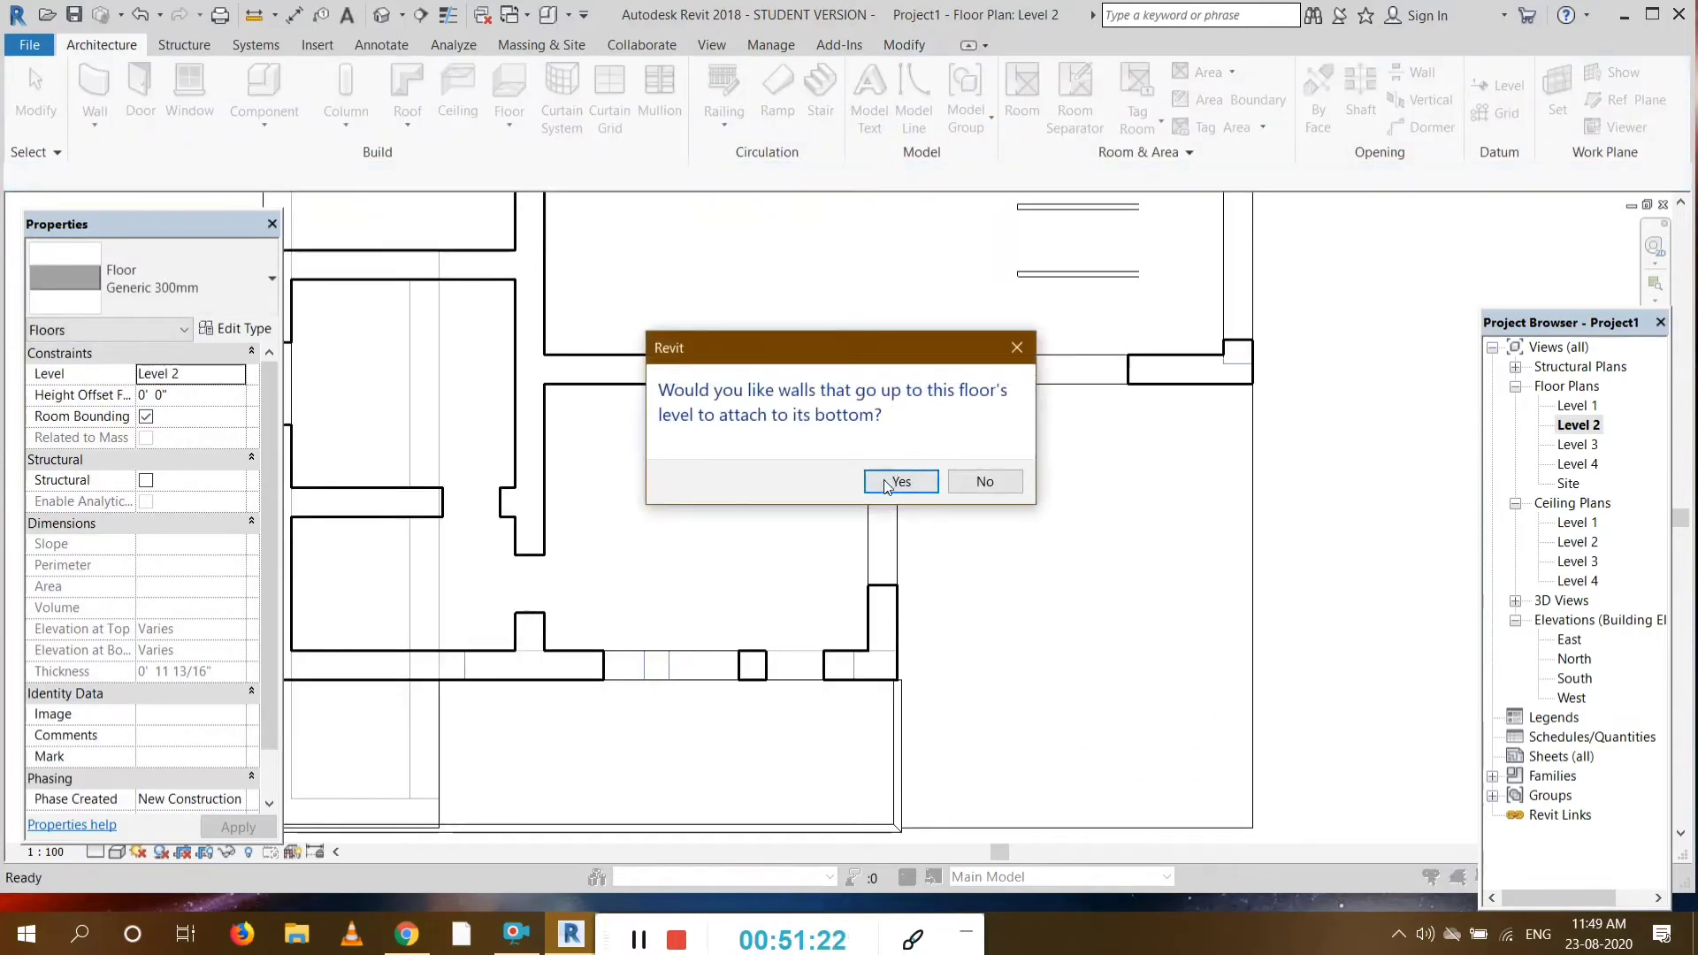
click(888, 488)
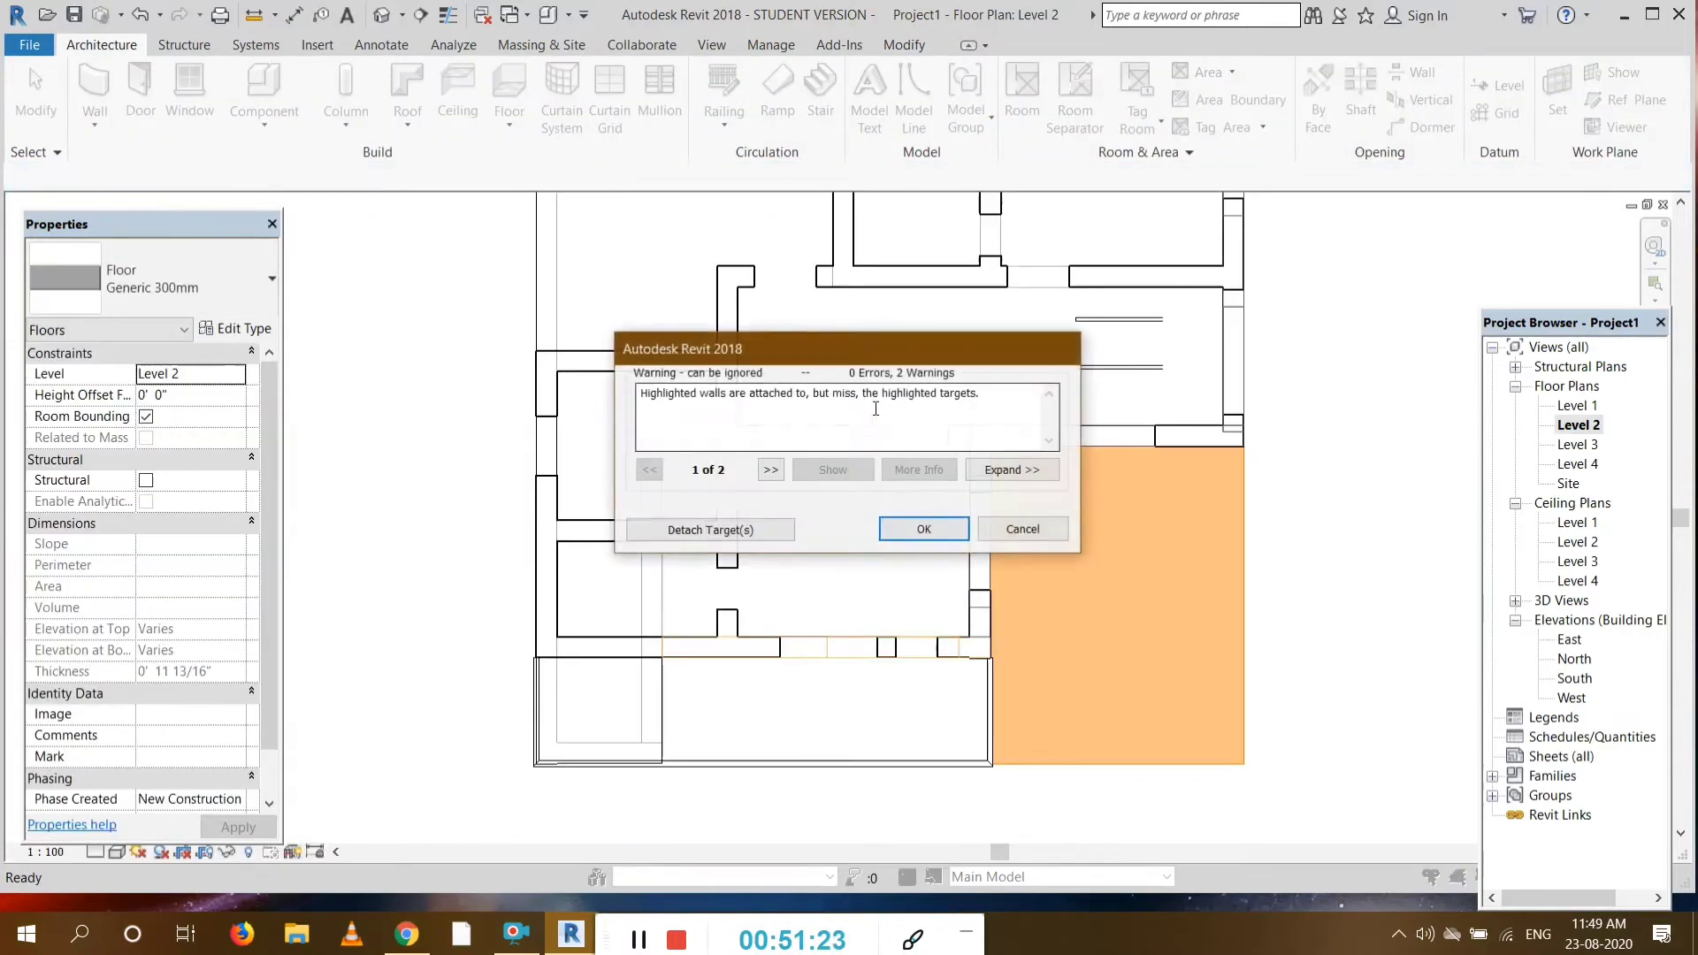
click(923, 528)
click(1342, 587)
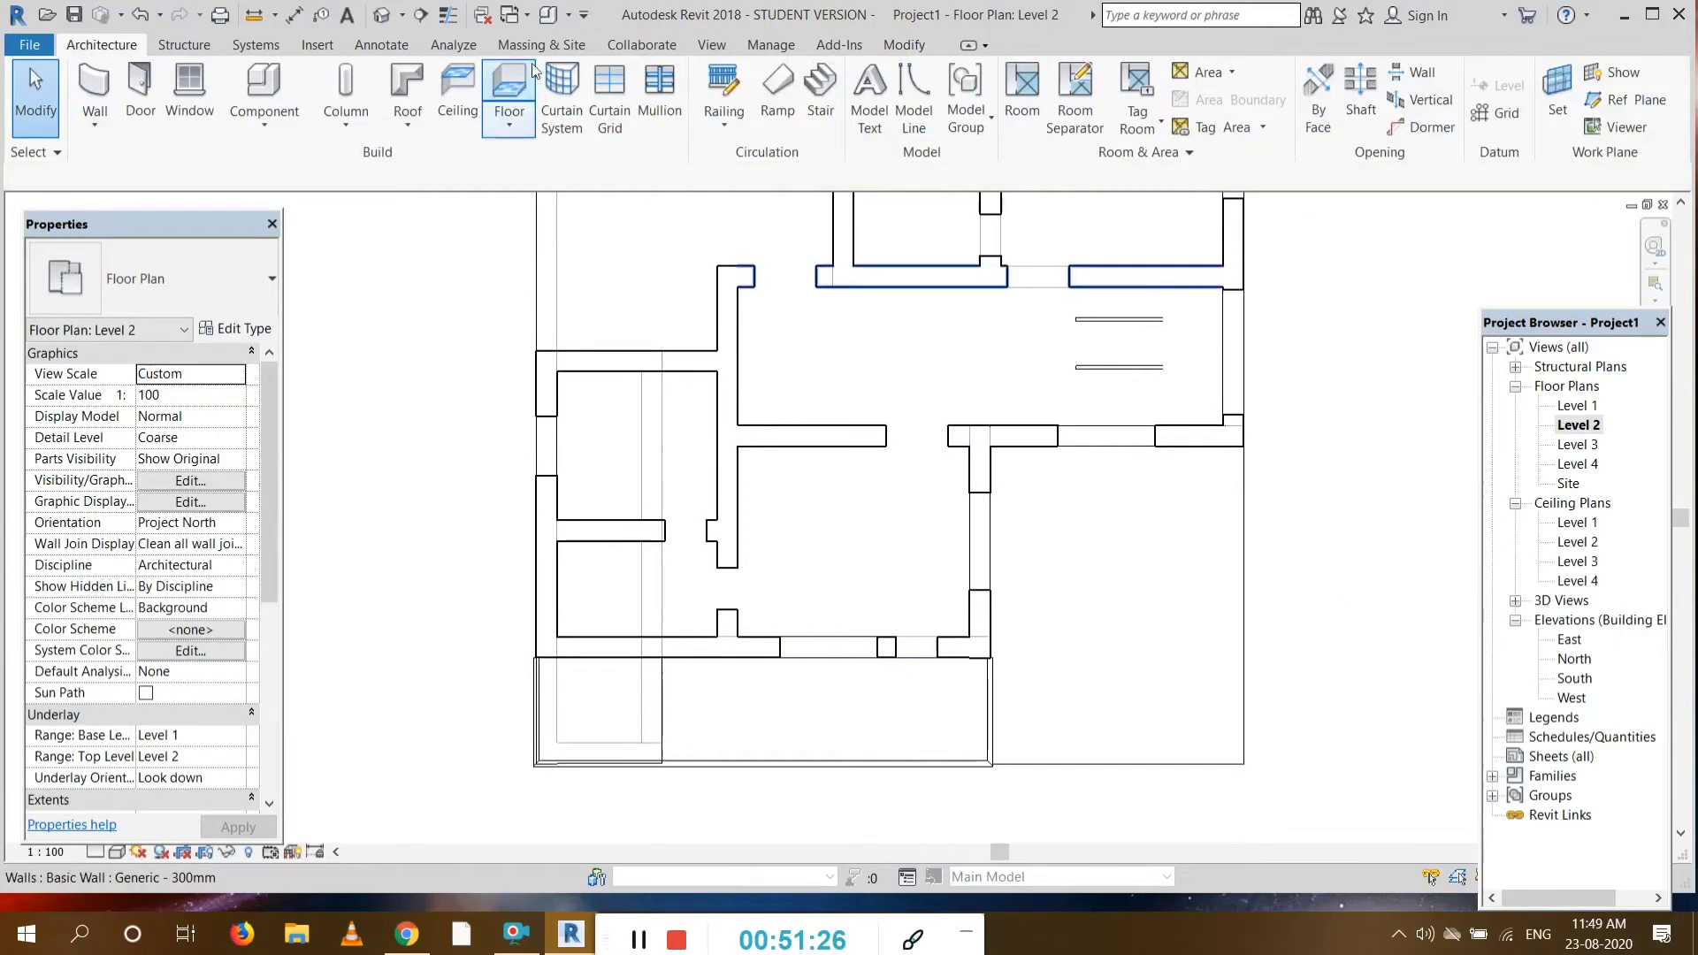
click(383, 15)
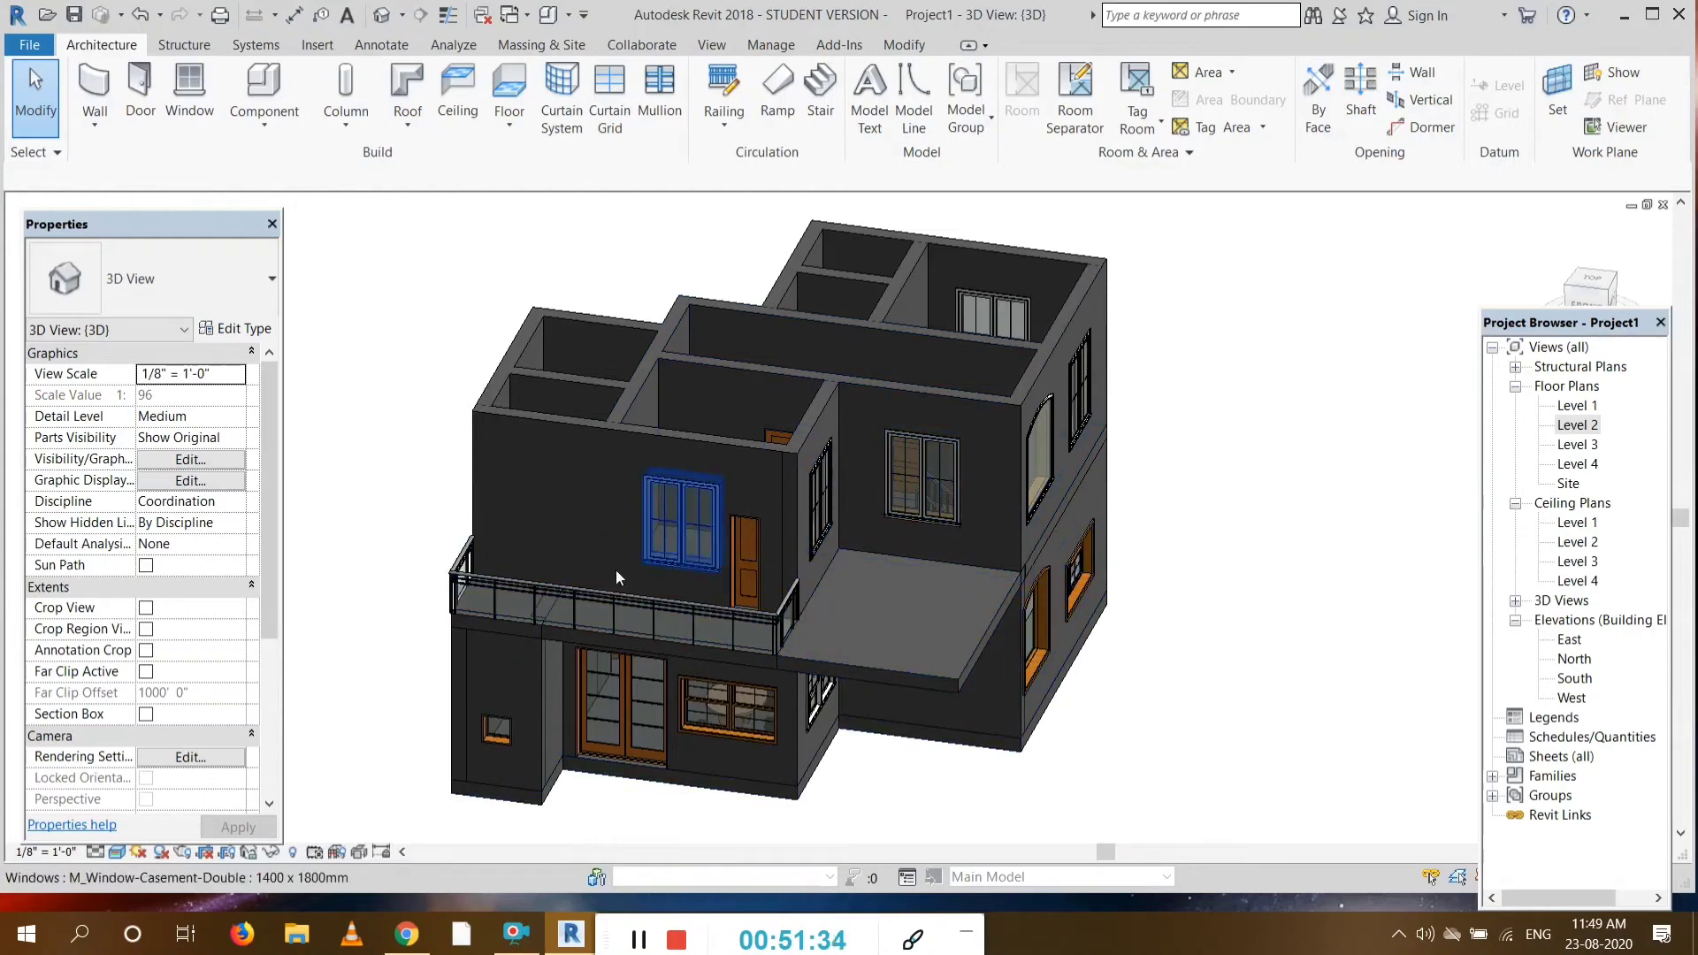
Step: Edit the balcony railing's path on the Level 2 plan and delete its east segment
click(787, 619)
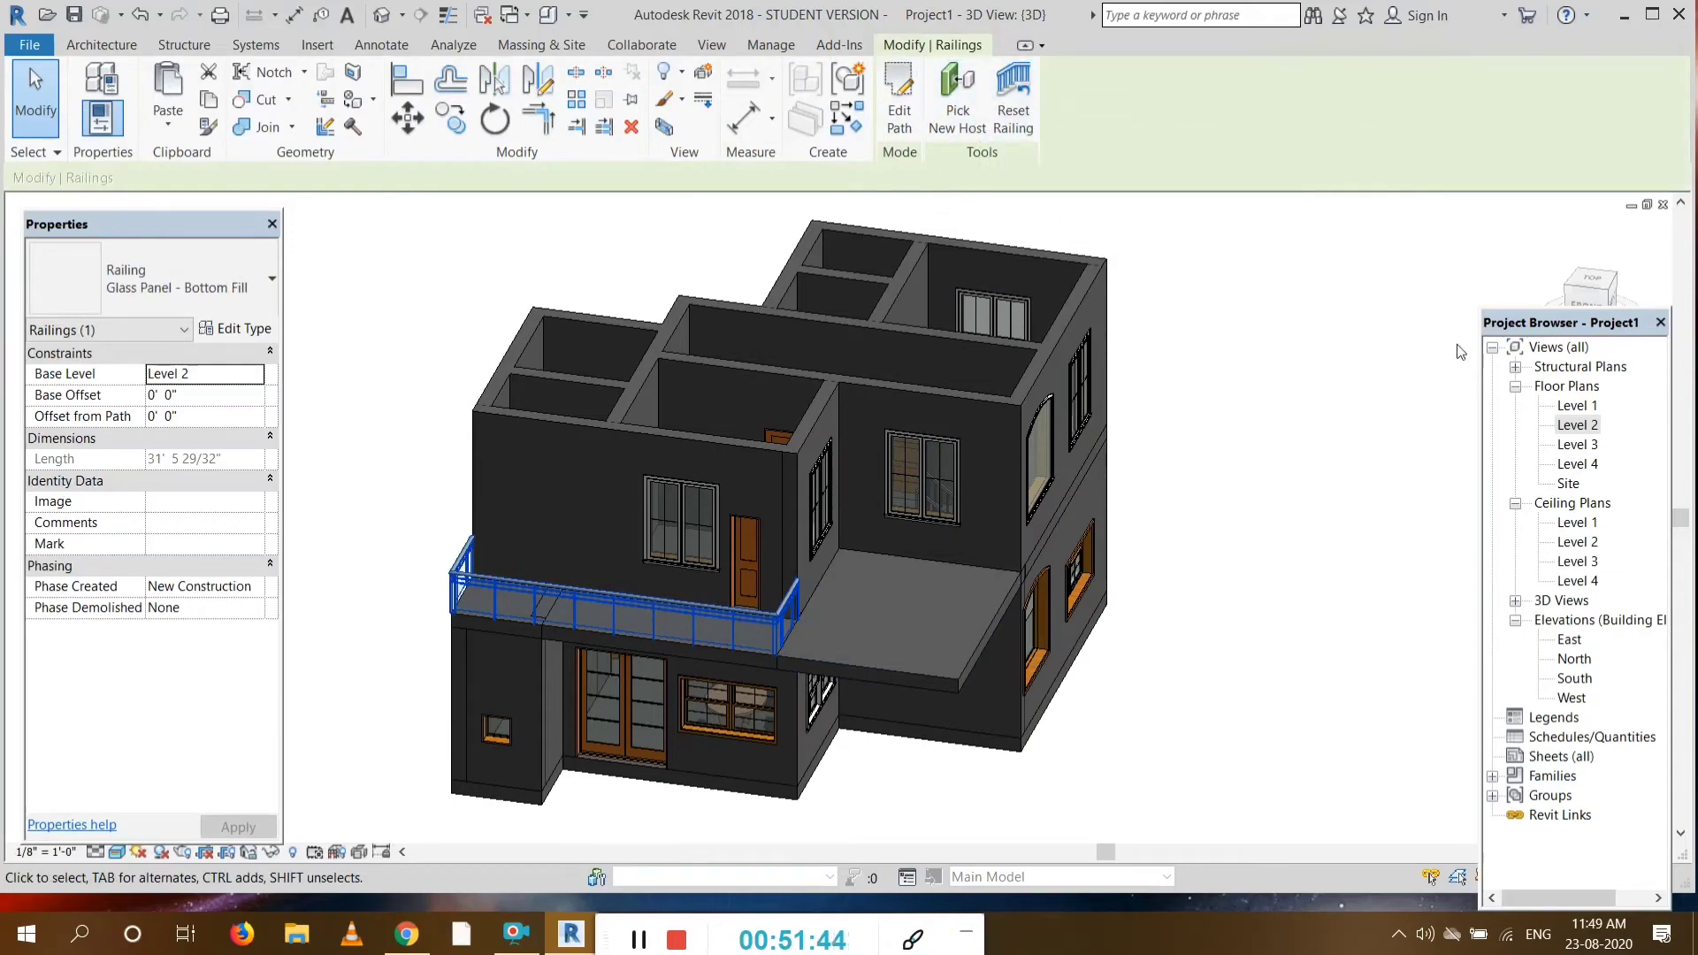
click(899, 99)
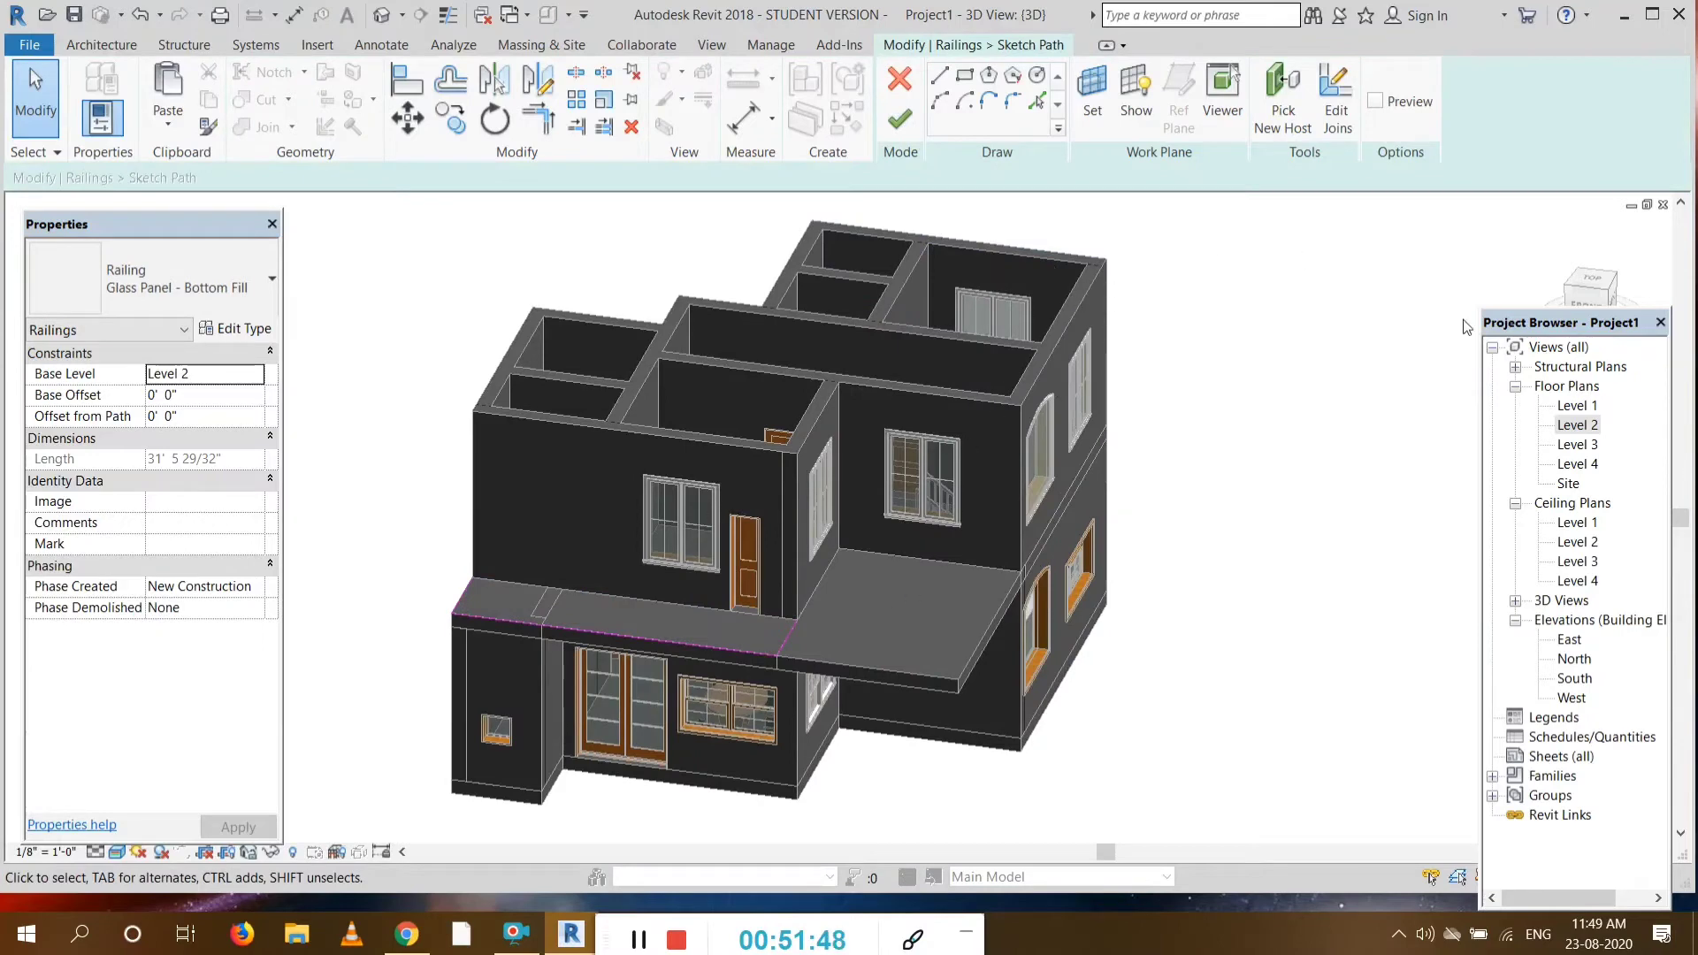
double_click(1581, 425)
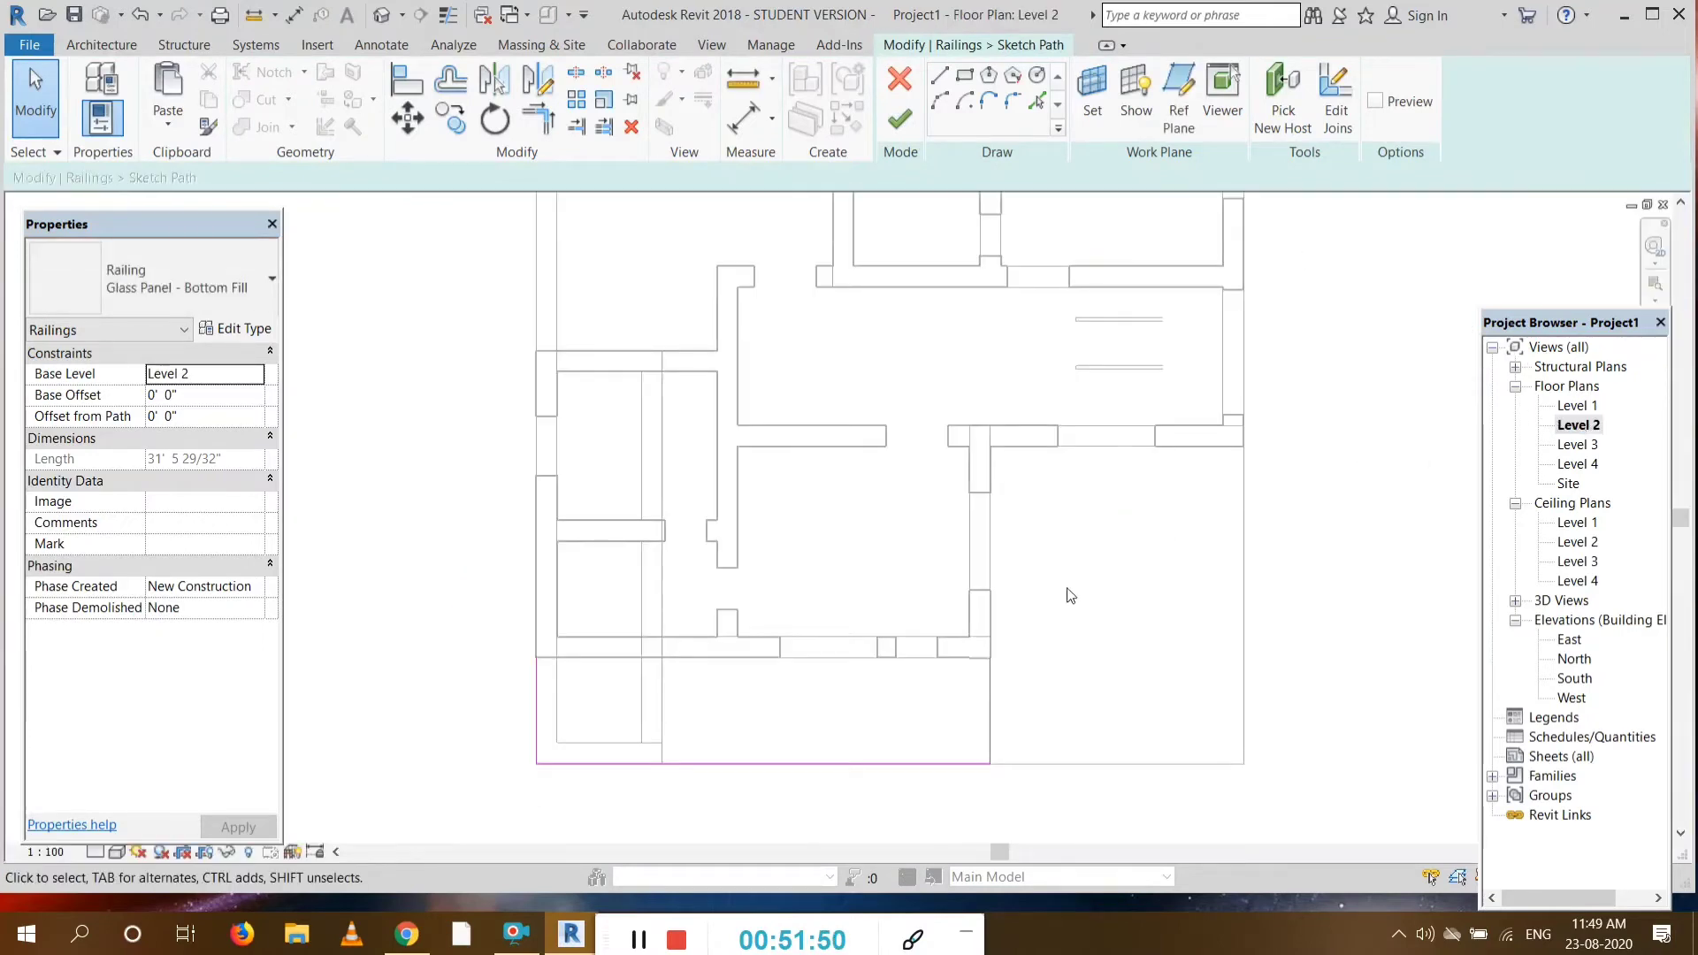
click(991, 703)
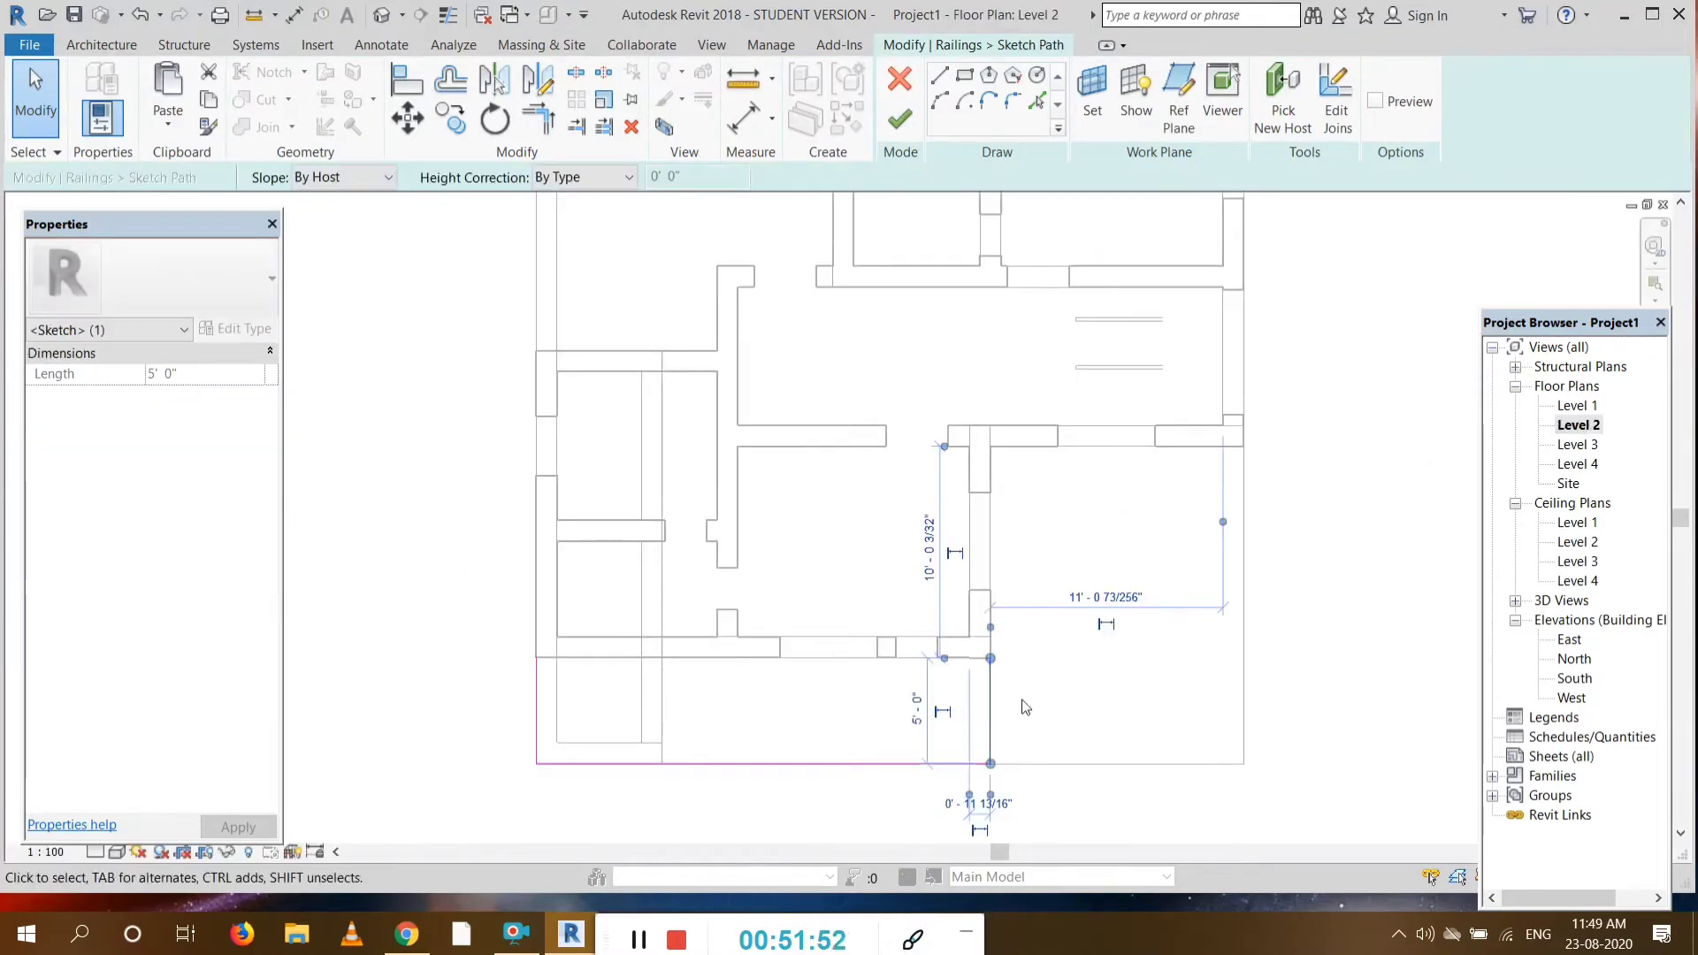
key(Escape)
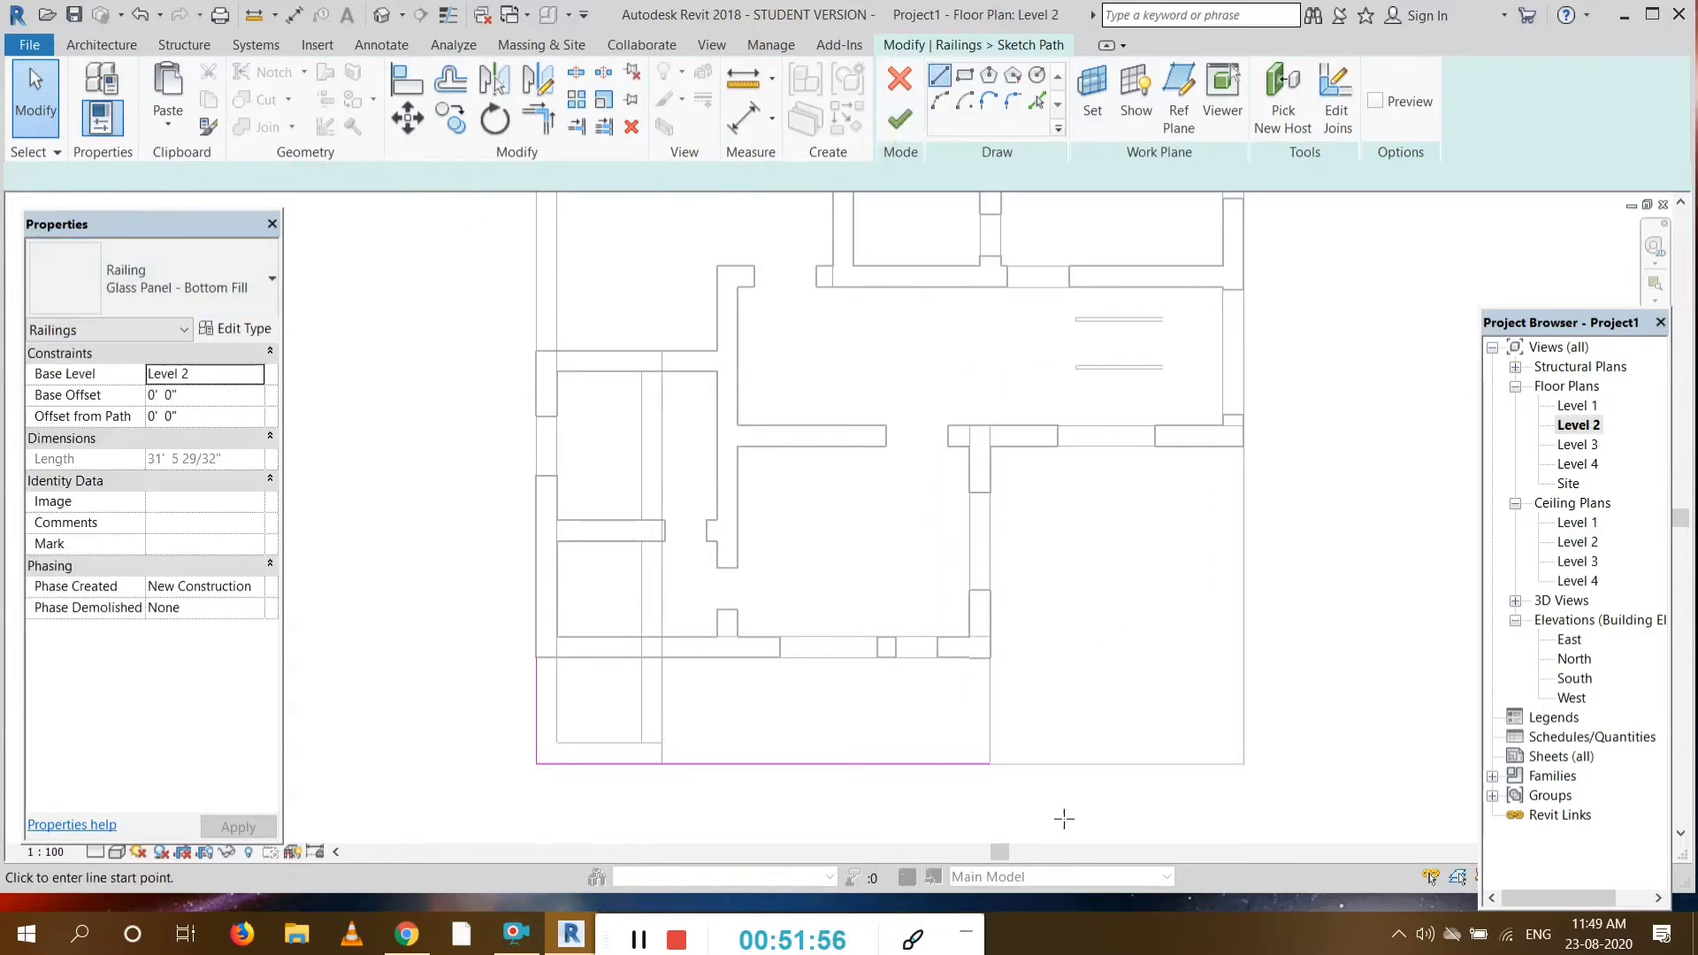
Step: Extend the balcony railing path about 12'-0" along the southeast floor's south edge and 15'-0" along its east edge, and finish the railing
click(943, 82)
click(991, 764)
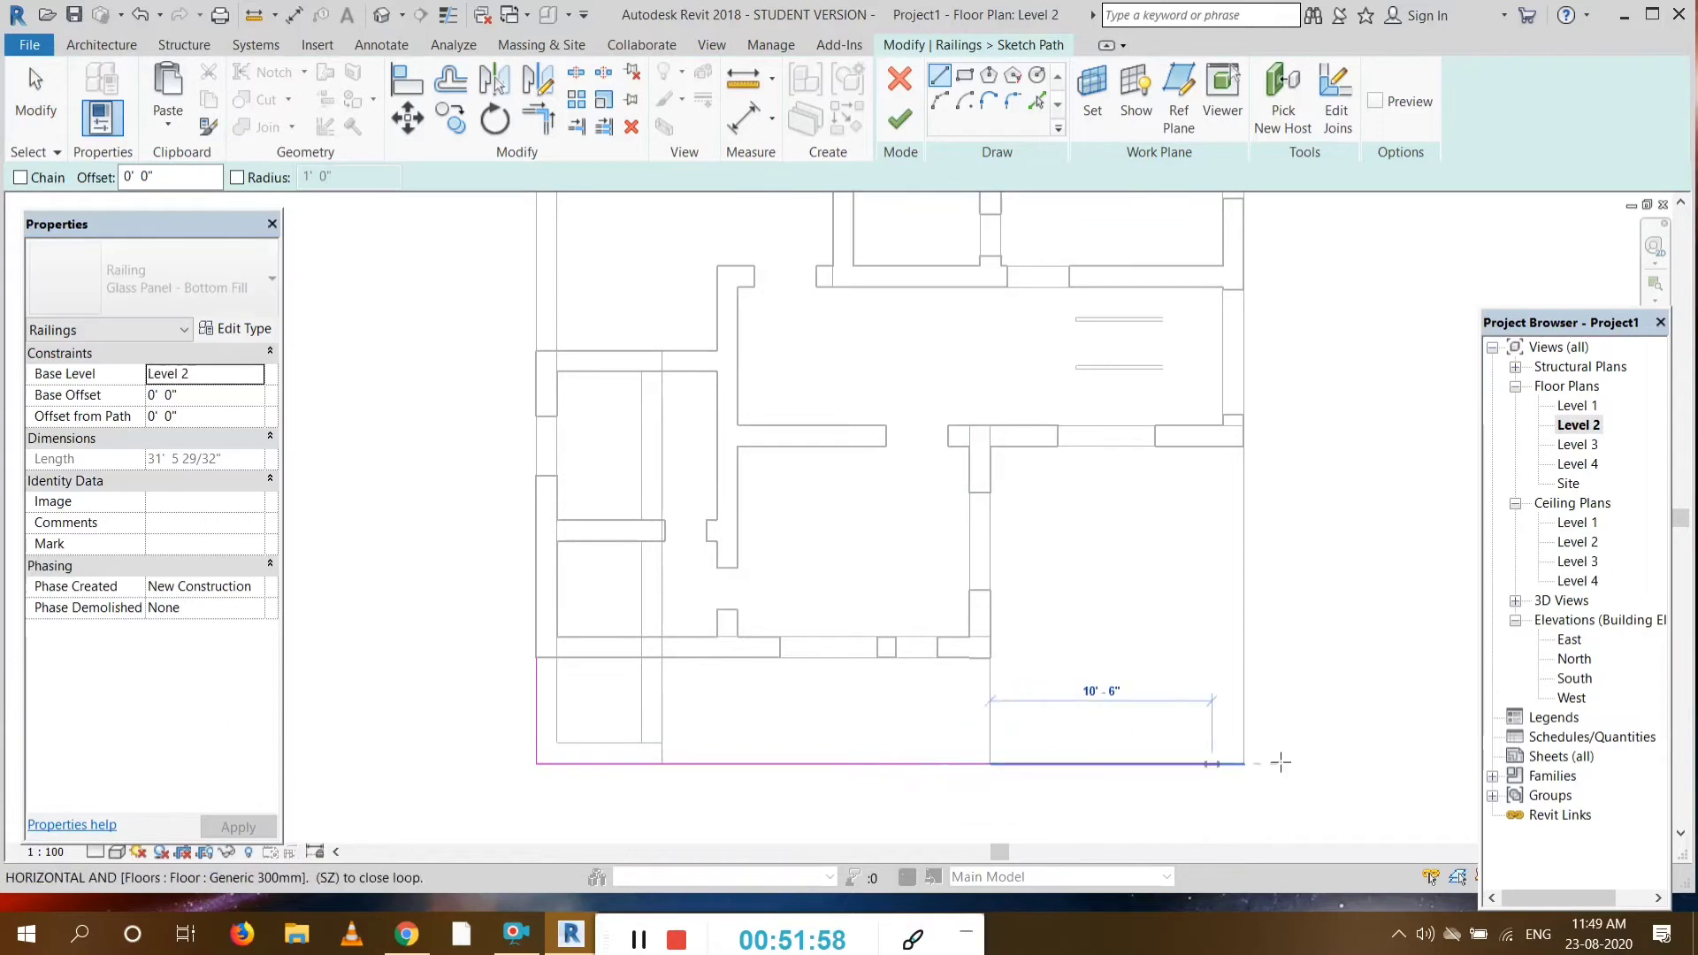
click(1244, 764)
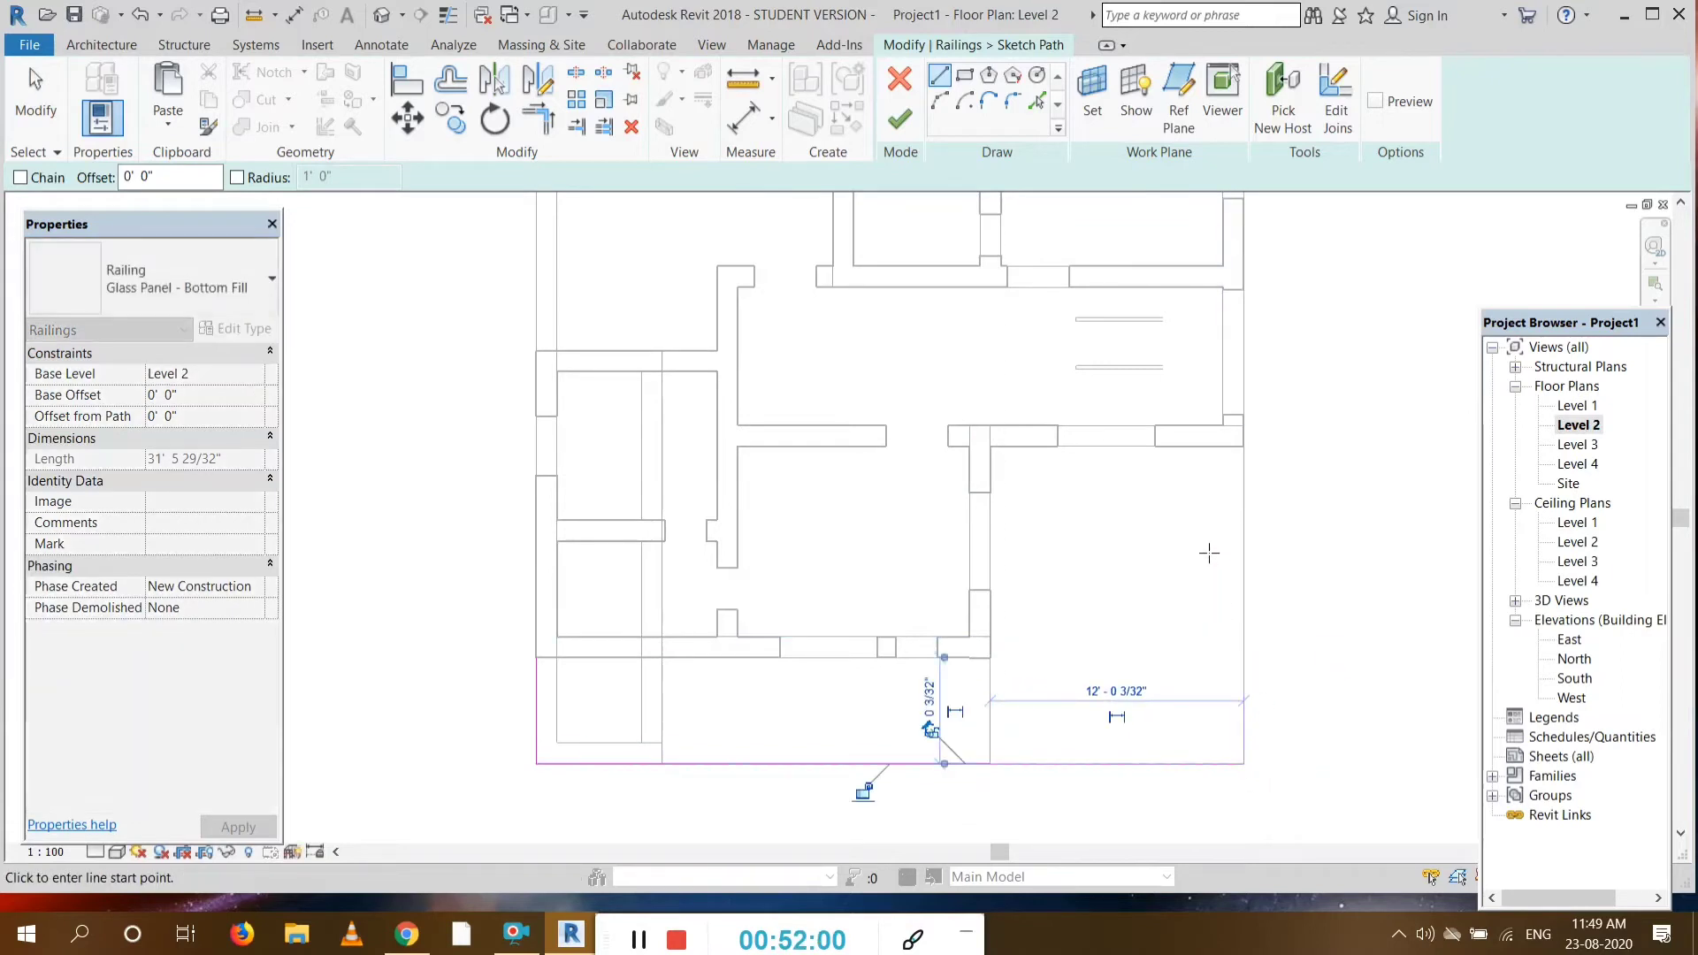
click(1244, 764)
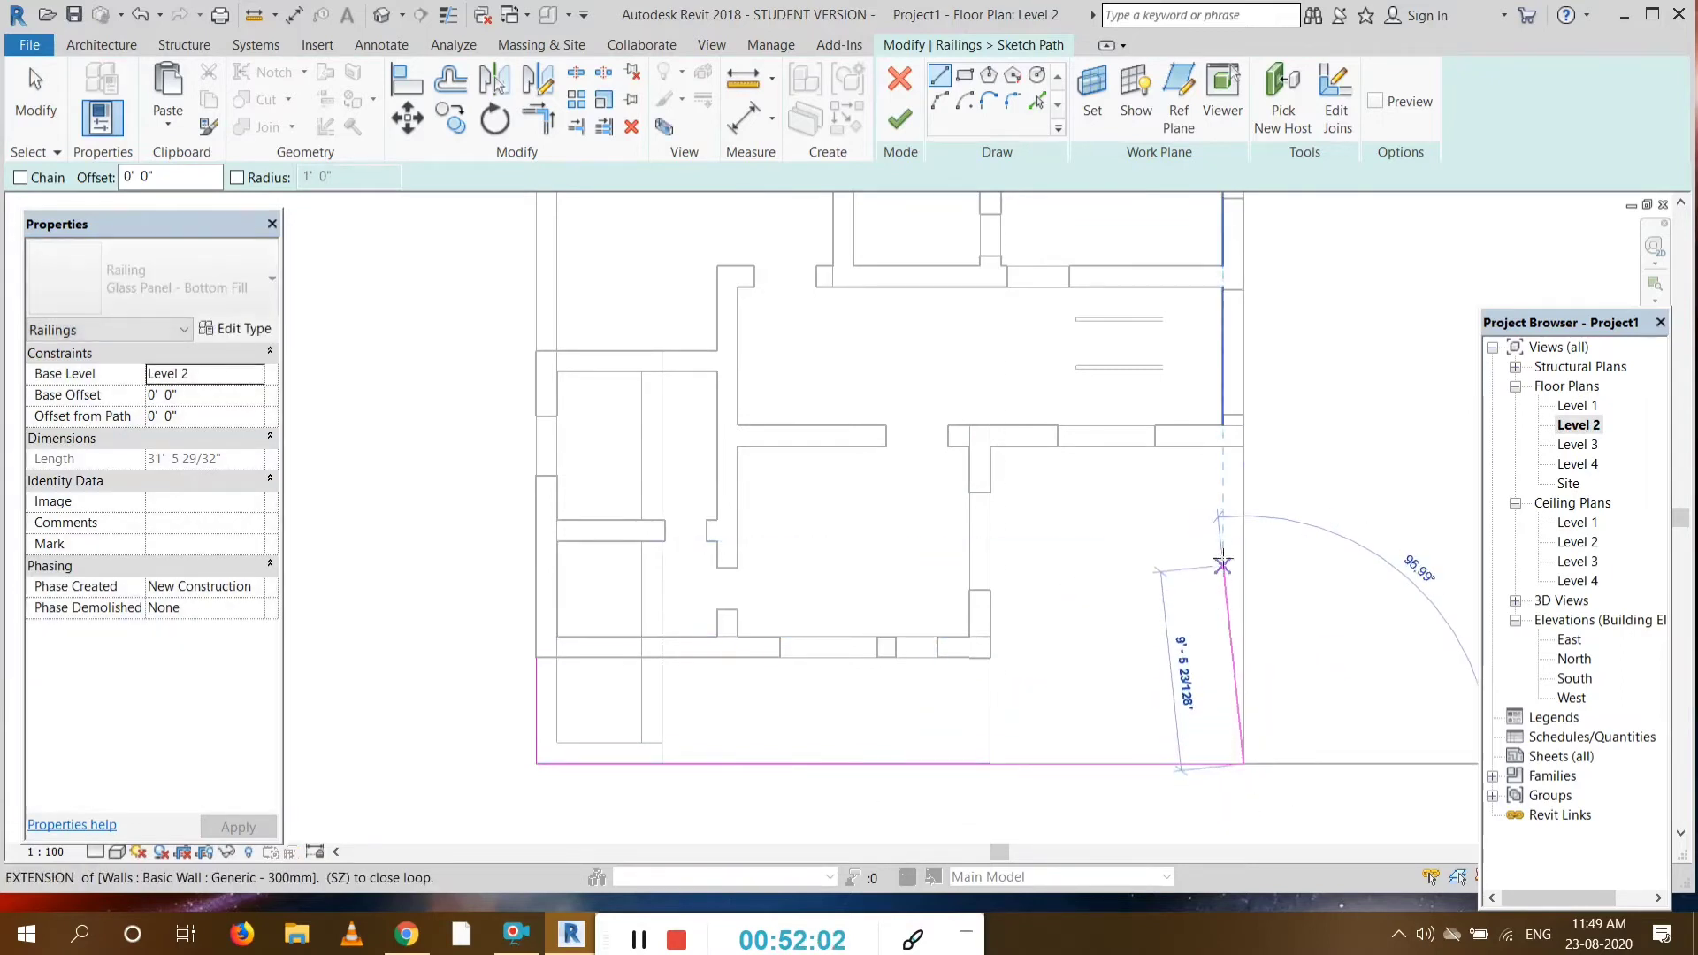
click(1244, 448)
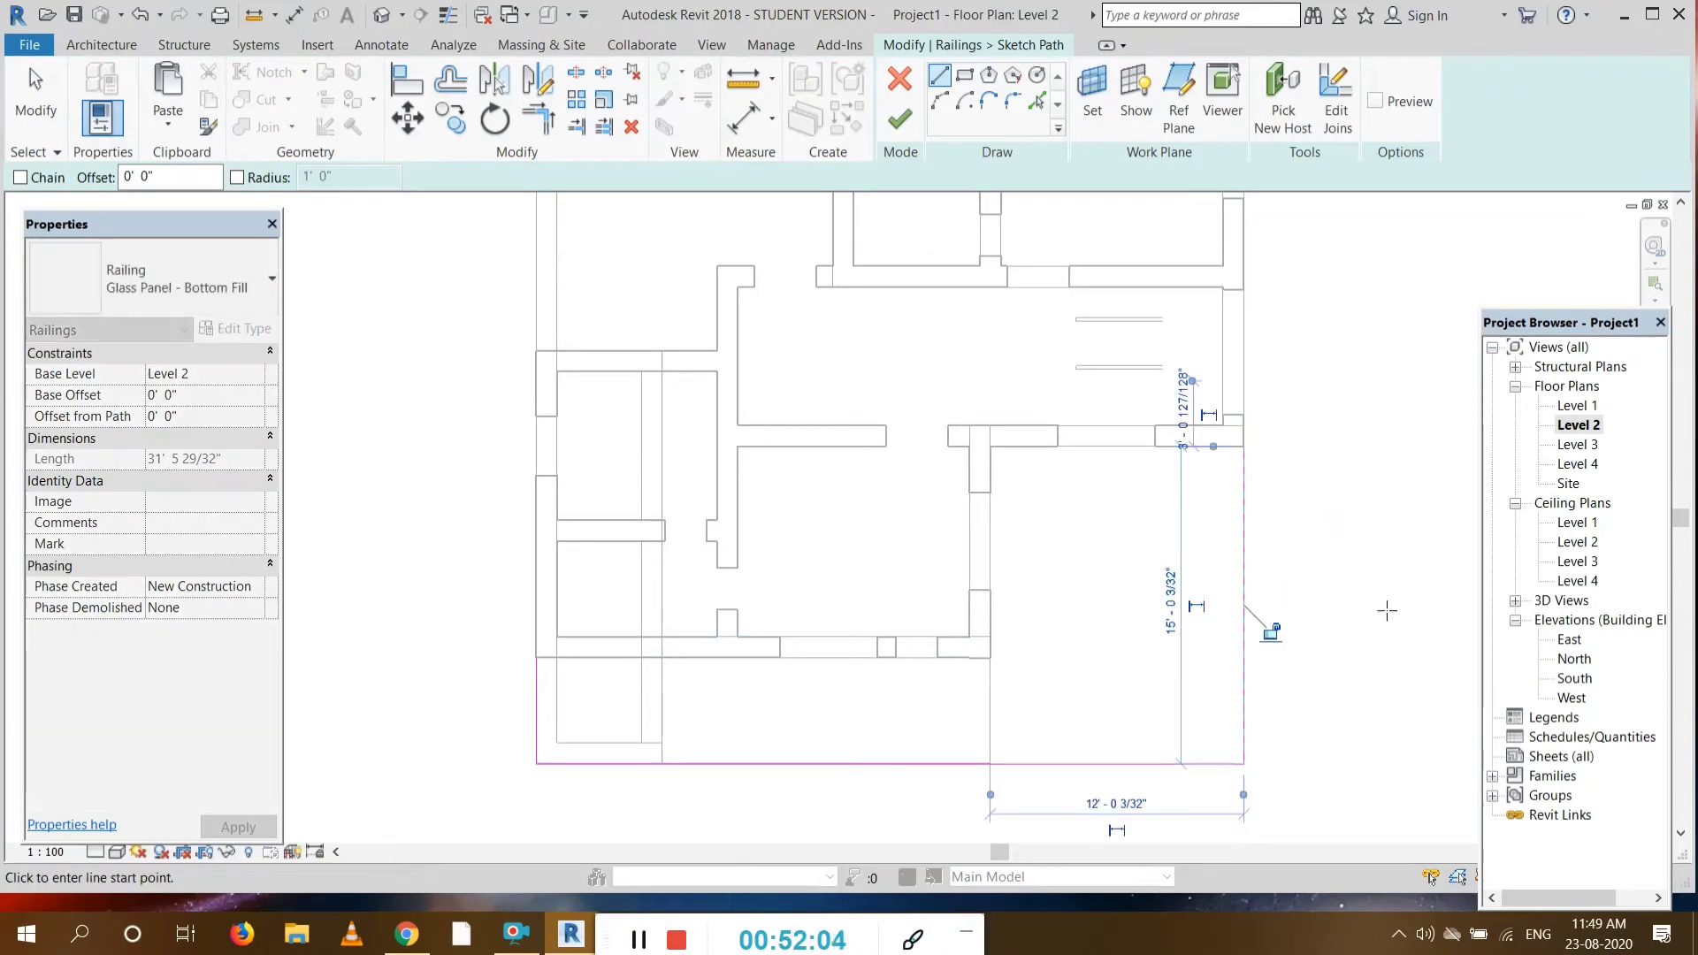
click(1244, 764)
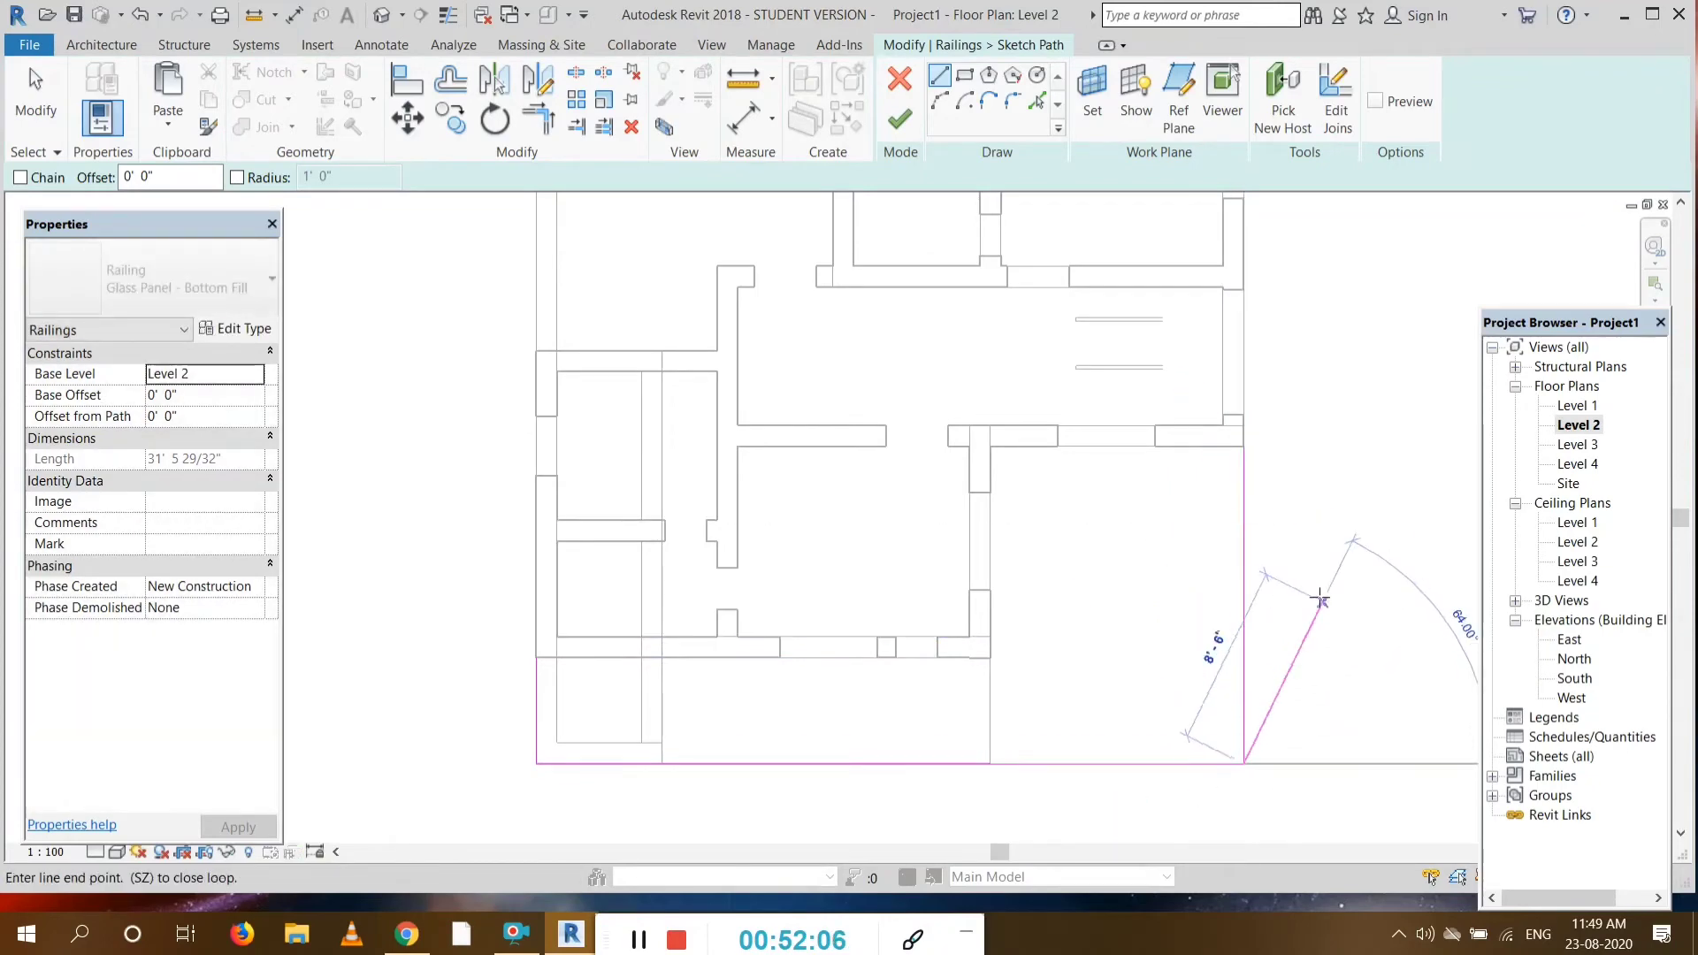
key(Escape)
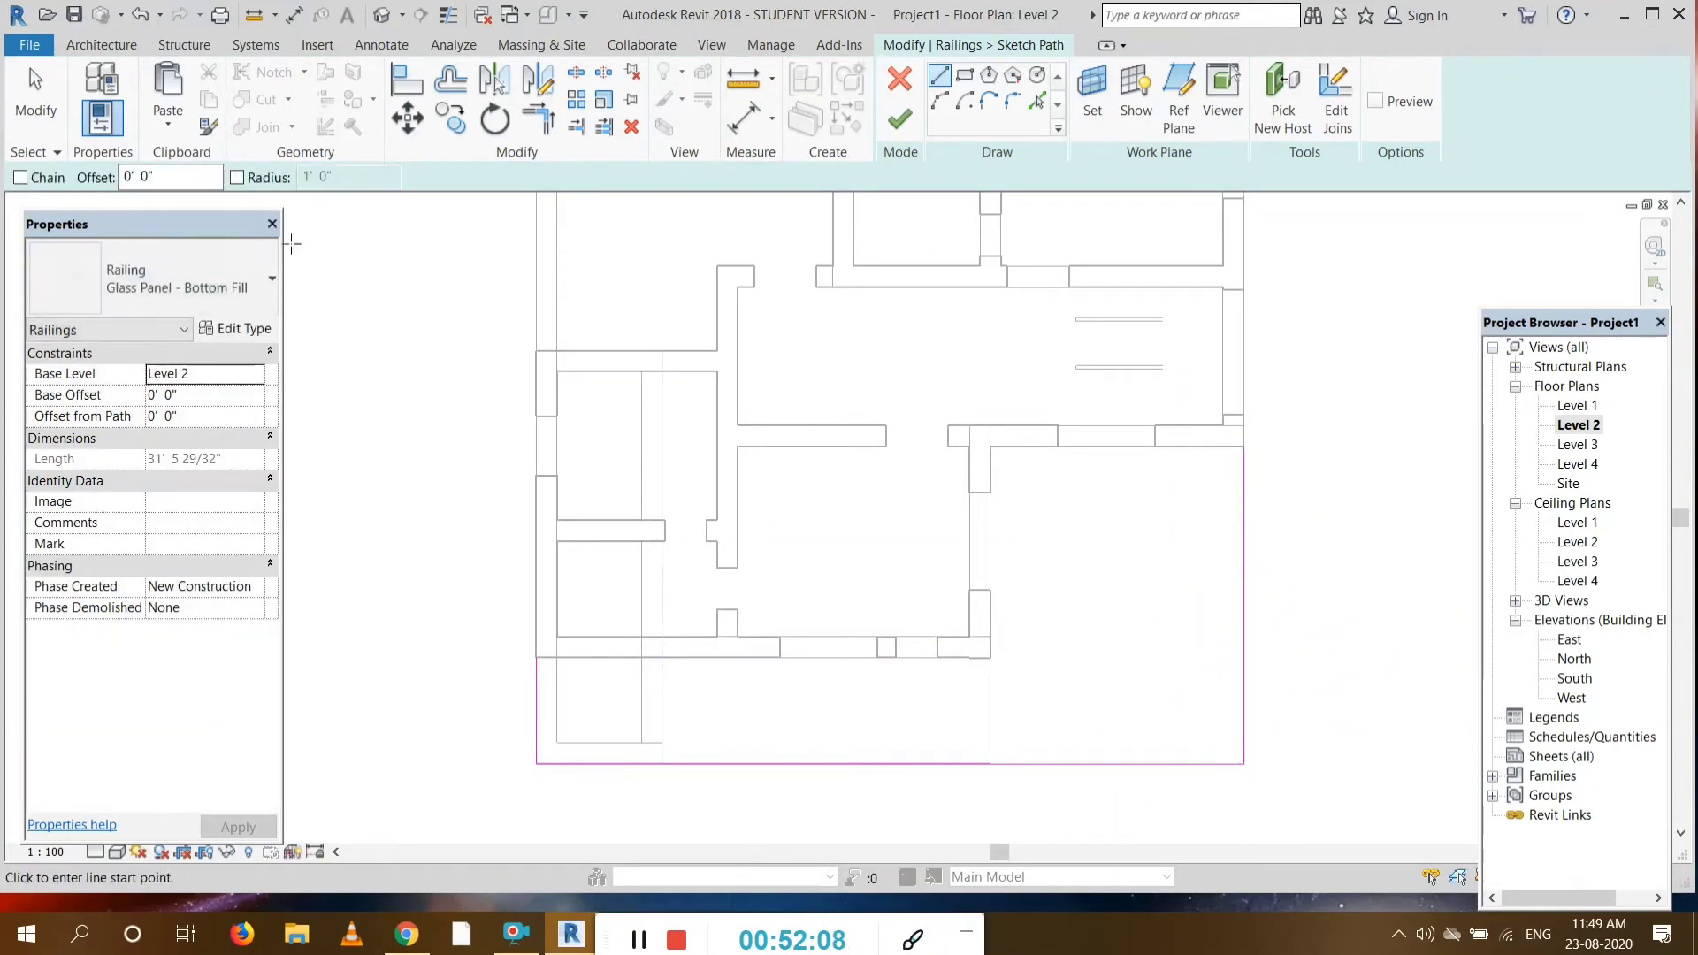
click(911, 113)
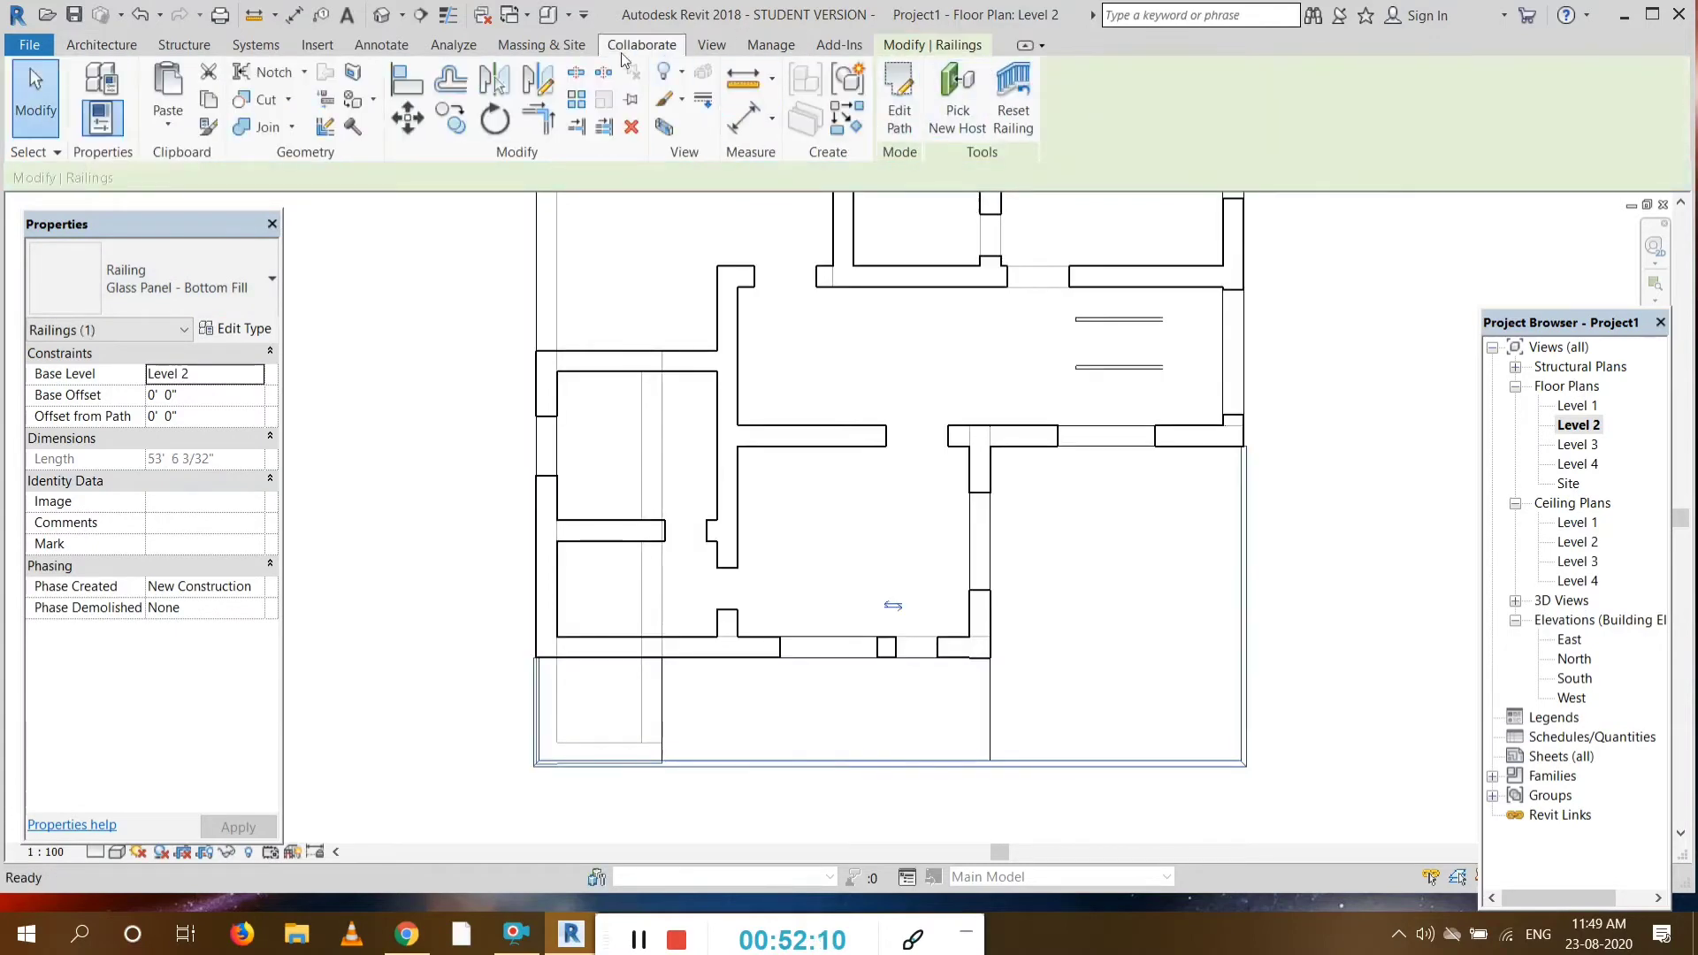
Step: In the 3D view, delete the double casement window from the second-floor wall facing the southeast balcony floor
click(423, 15)
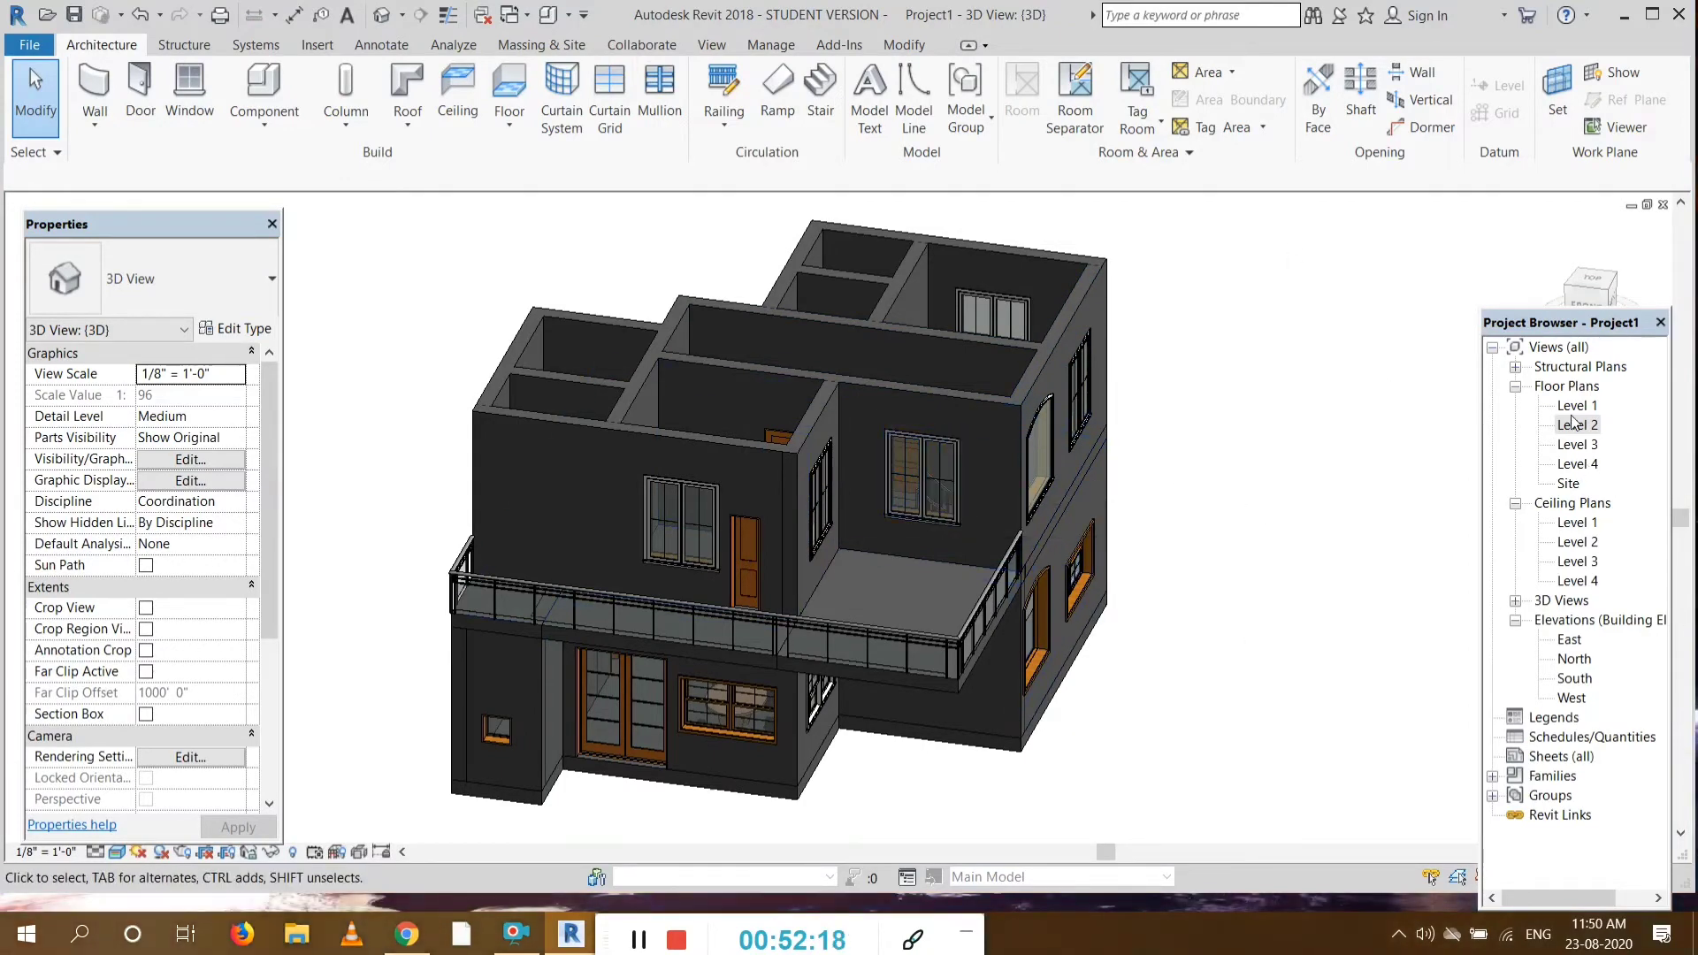
click(930, 475)
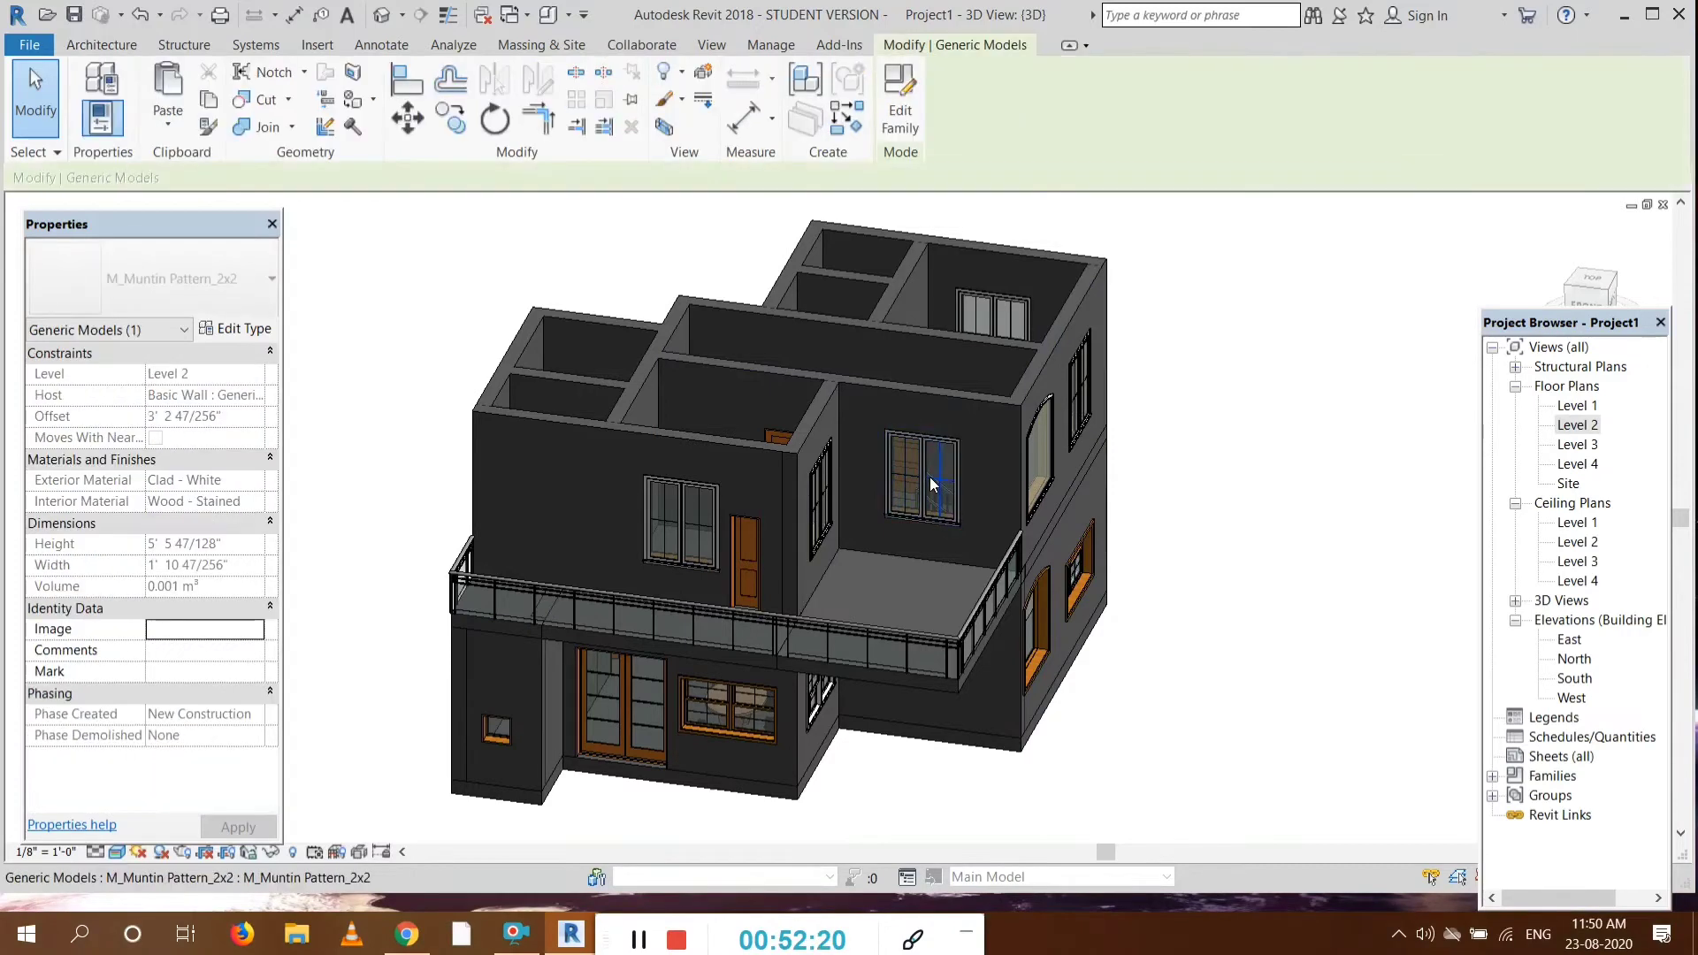
click(1223, 445)
click(922, 483)
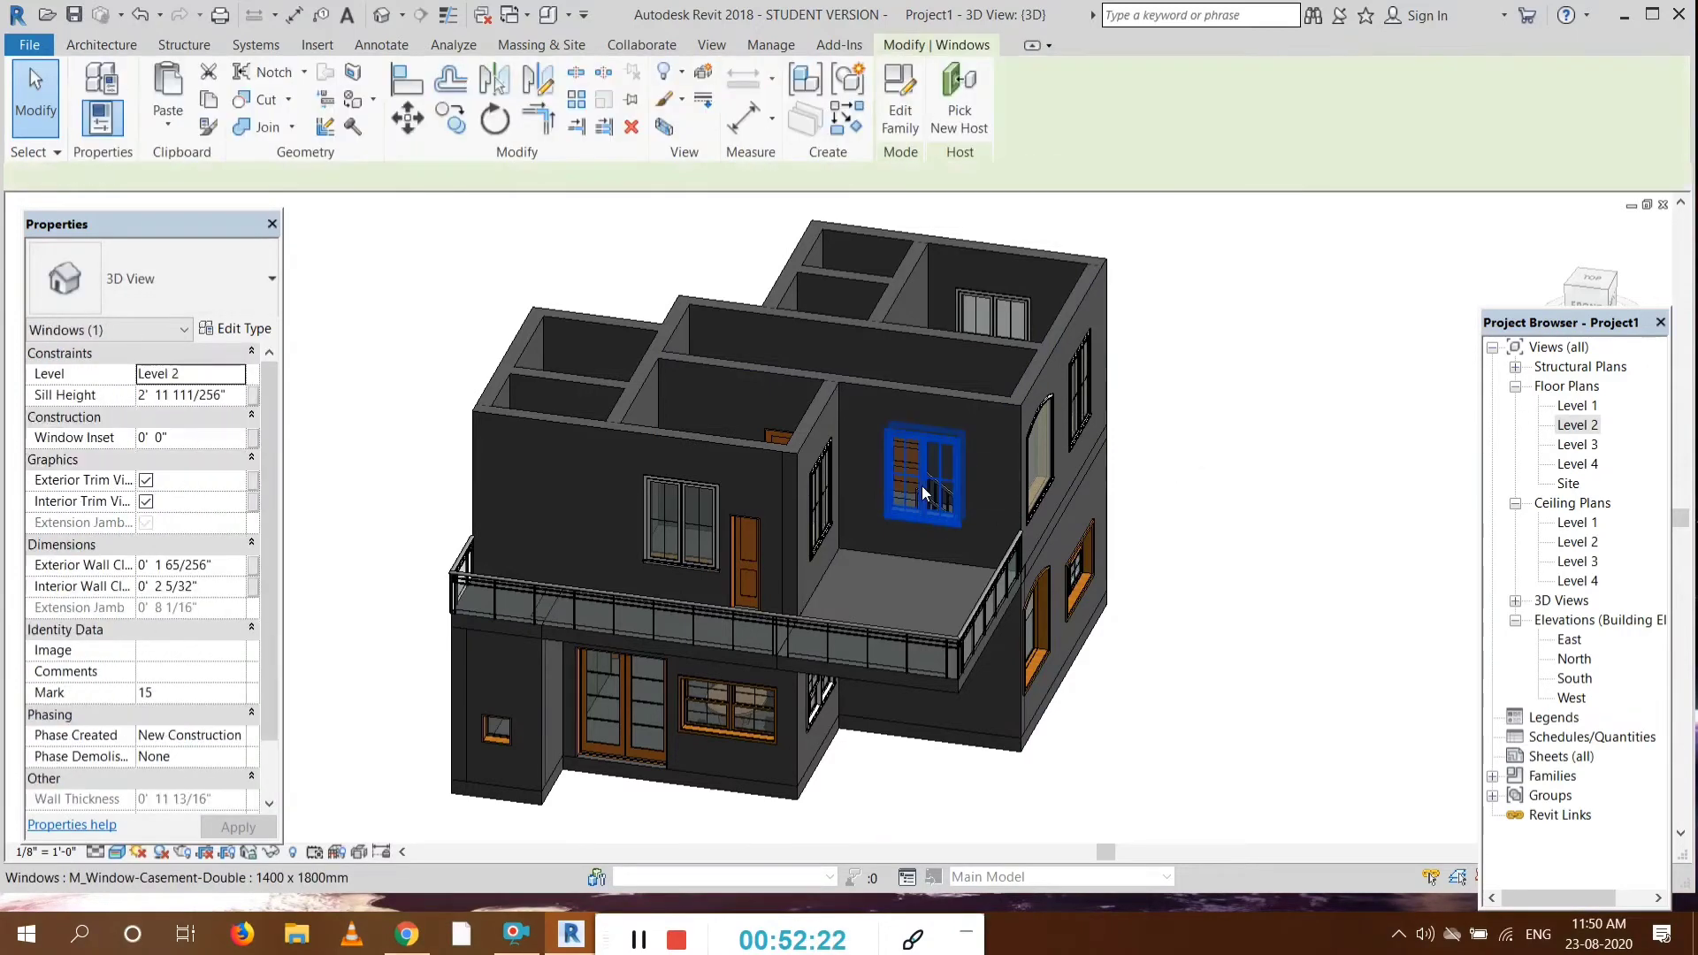
key(Delete)
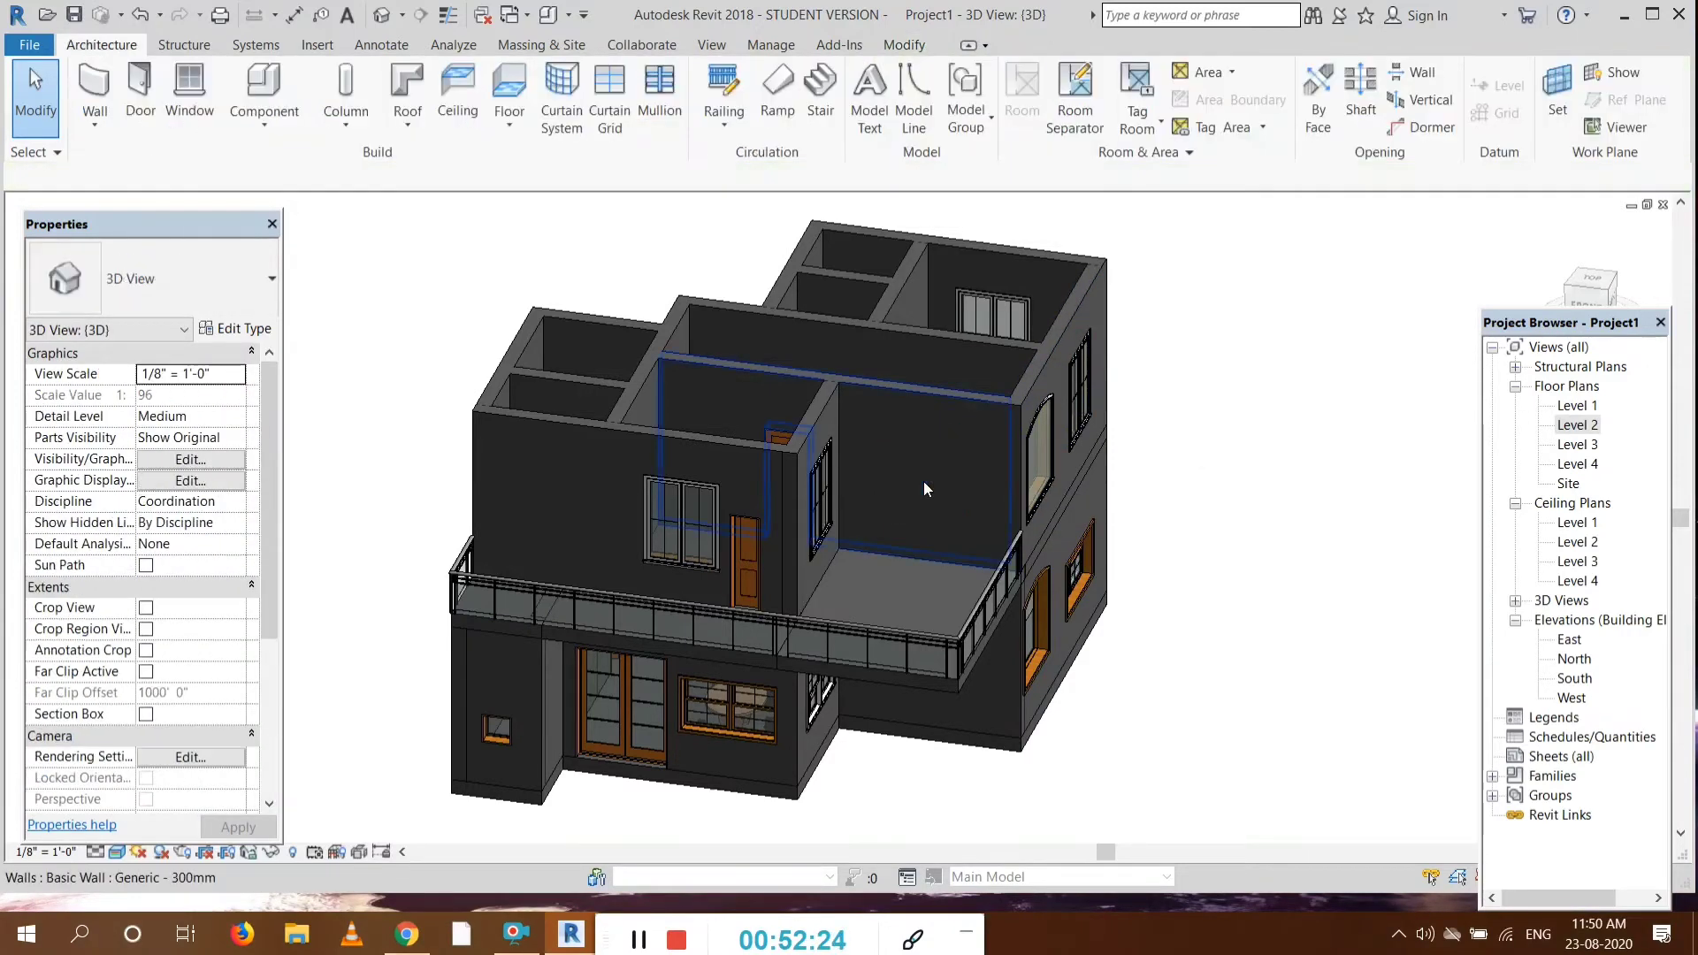
Step: Place an M_Door-Interior-Single-2_Panel-Wood 550 x 2100mm door in the wall at the back of the southeast balcony
click(140, 95)
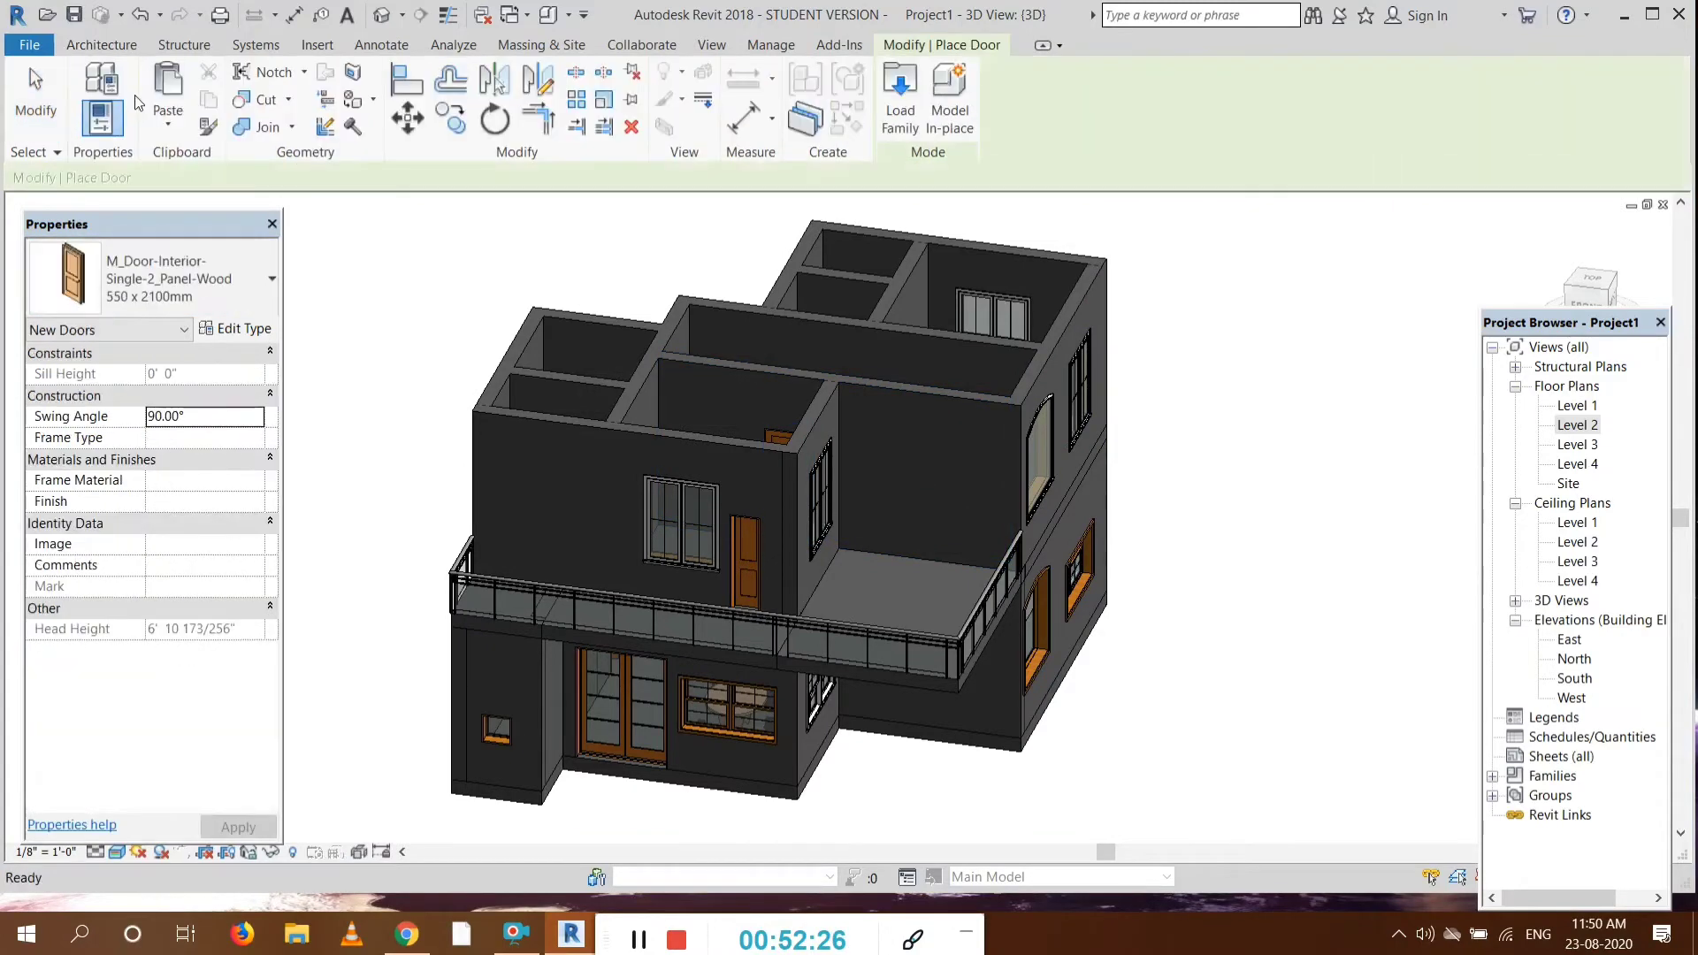
click(172, 280)
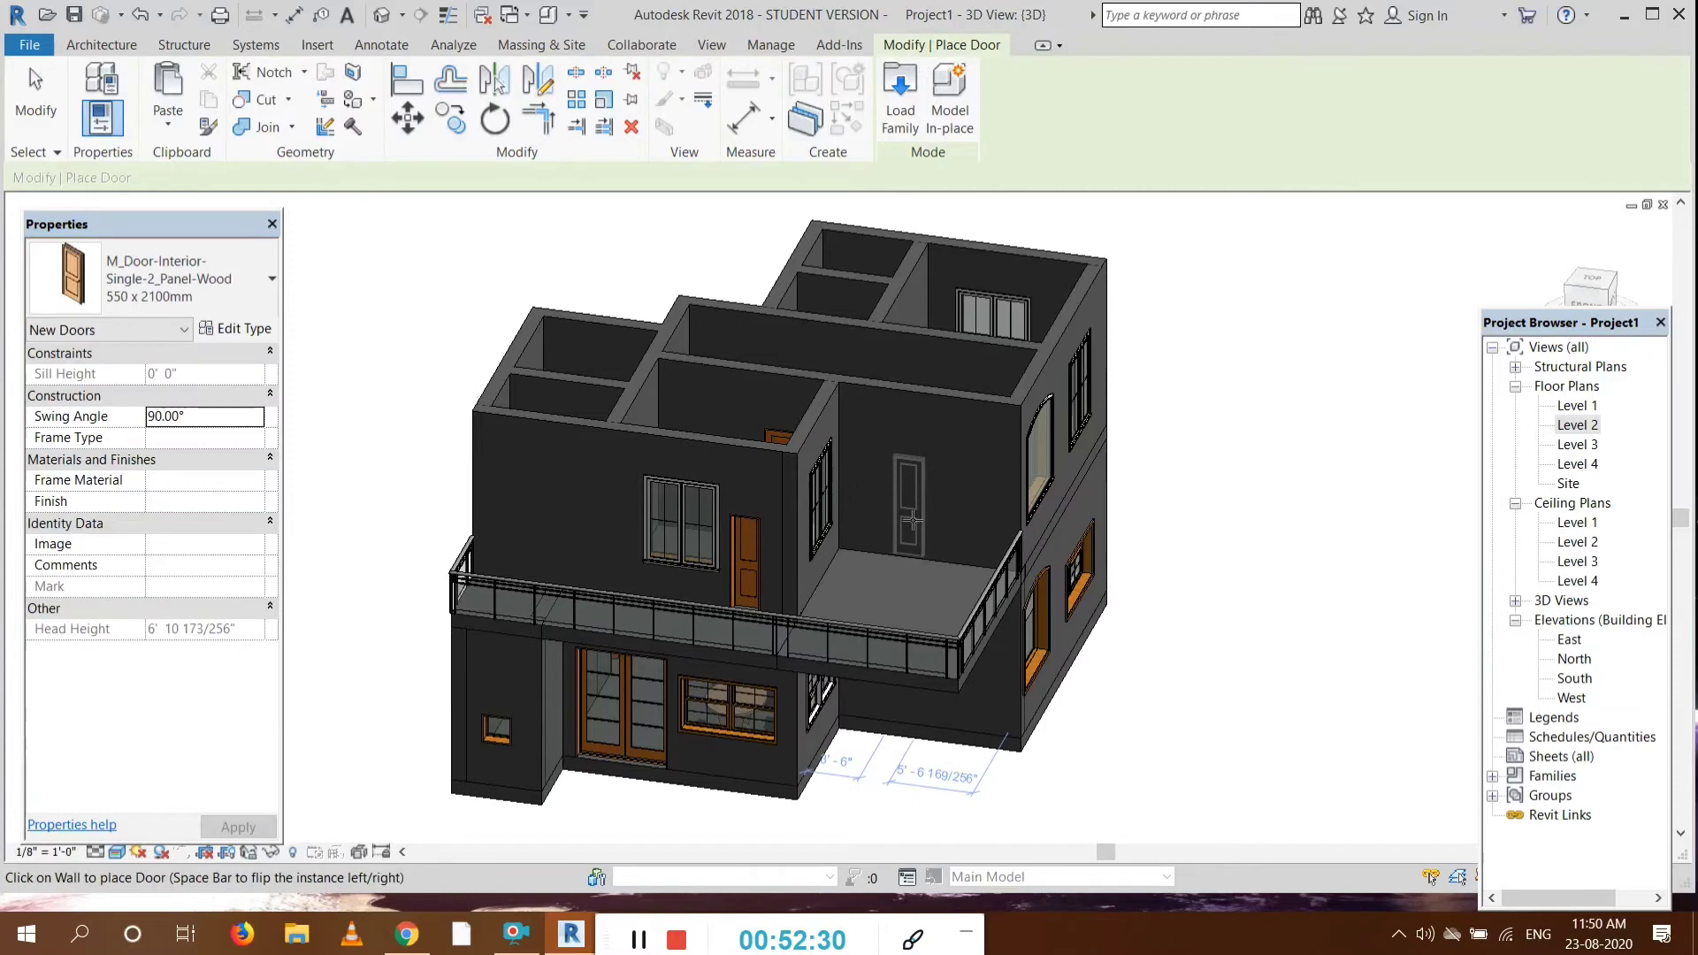
click(911, 520)
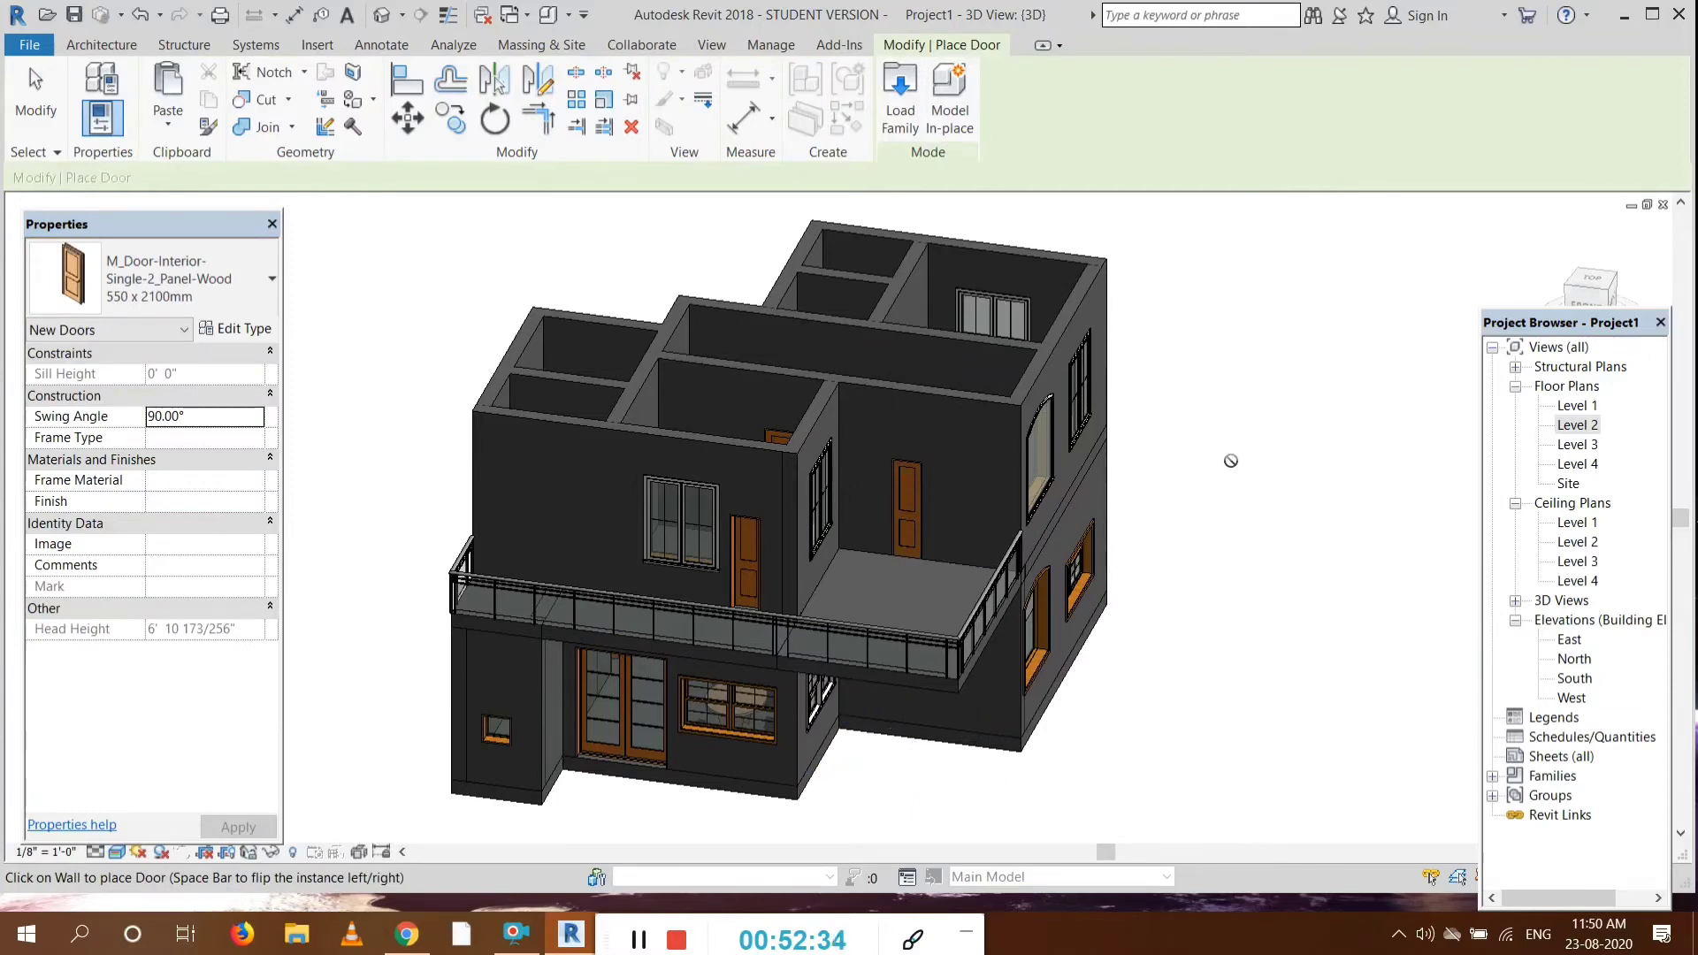
Step: Place an M_Window-Double-Hung 650 x 1100mm window between the new balcony door and the wall's east end
click(102, 45)
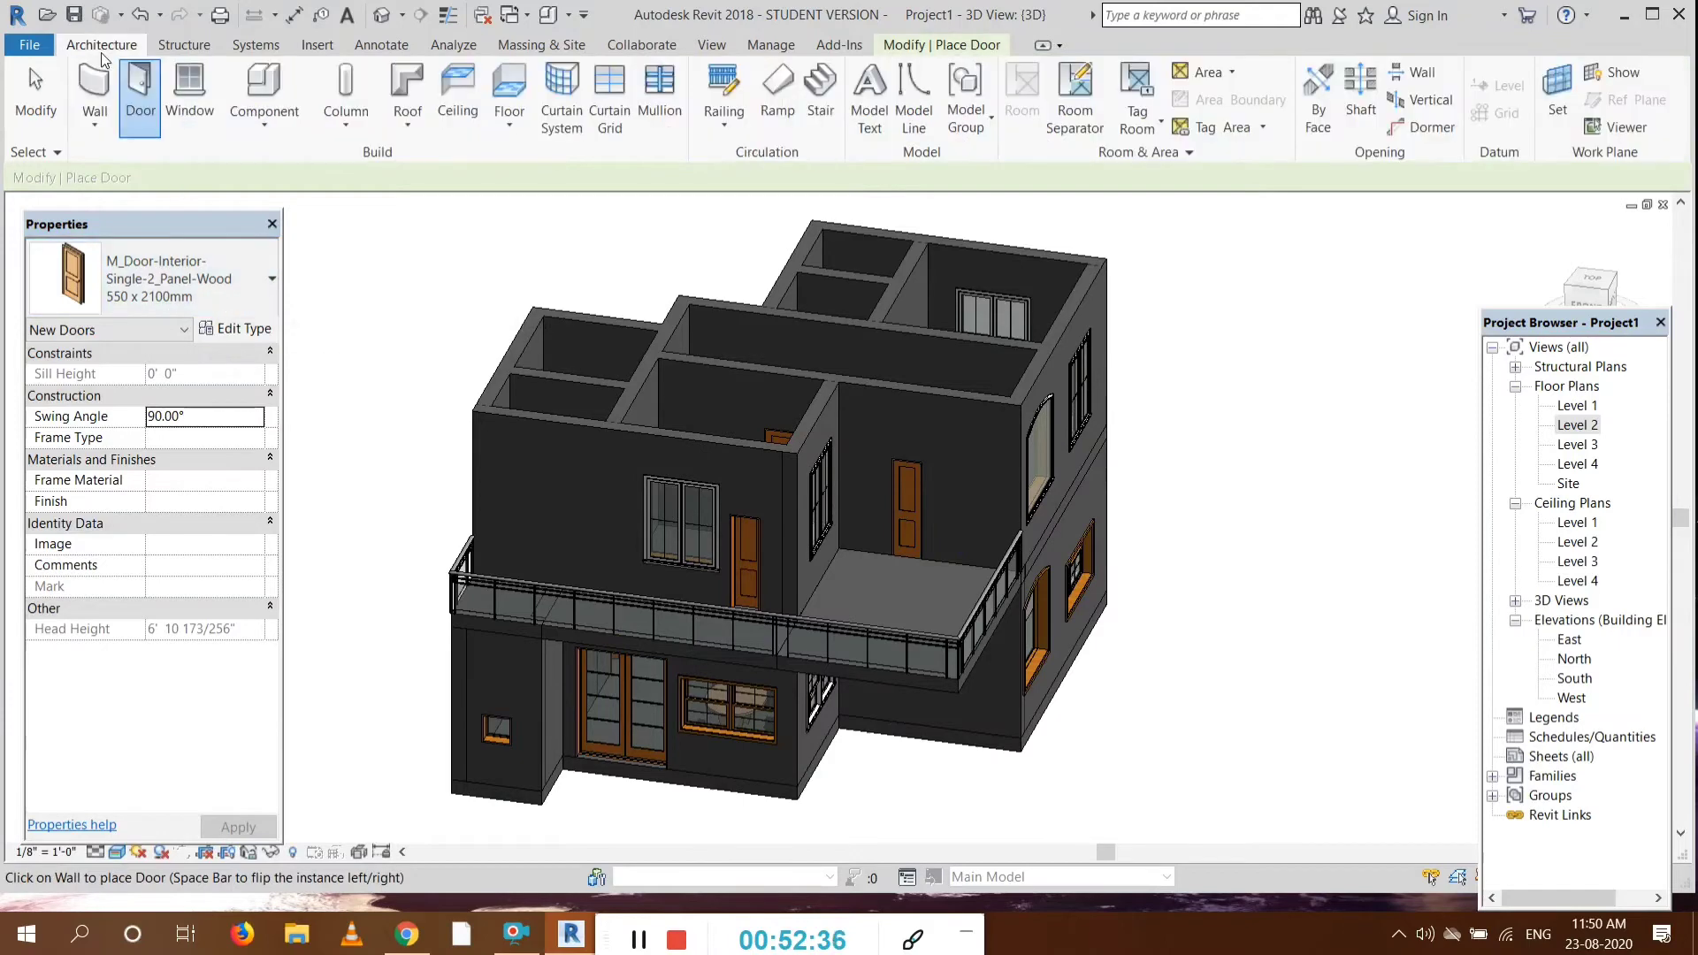
click(188, 93)
click(146, 292)
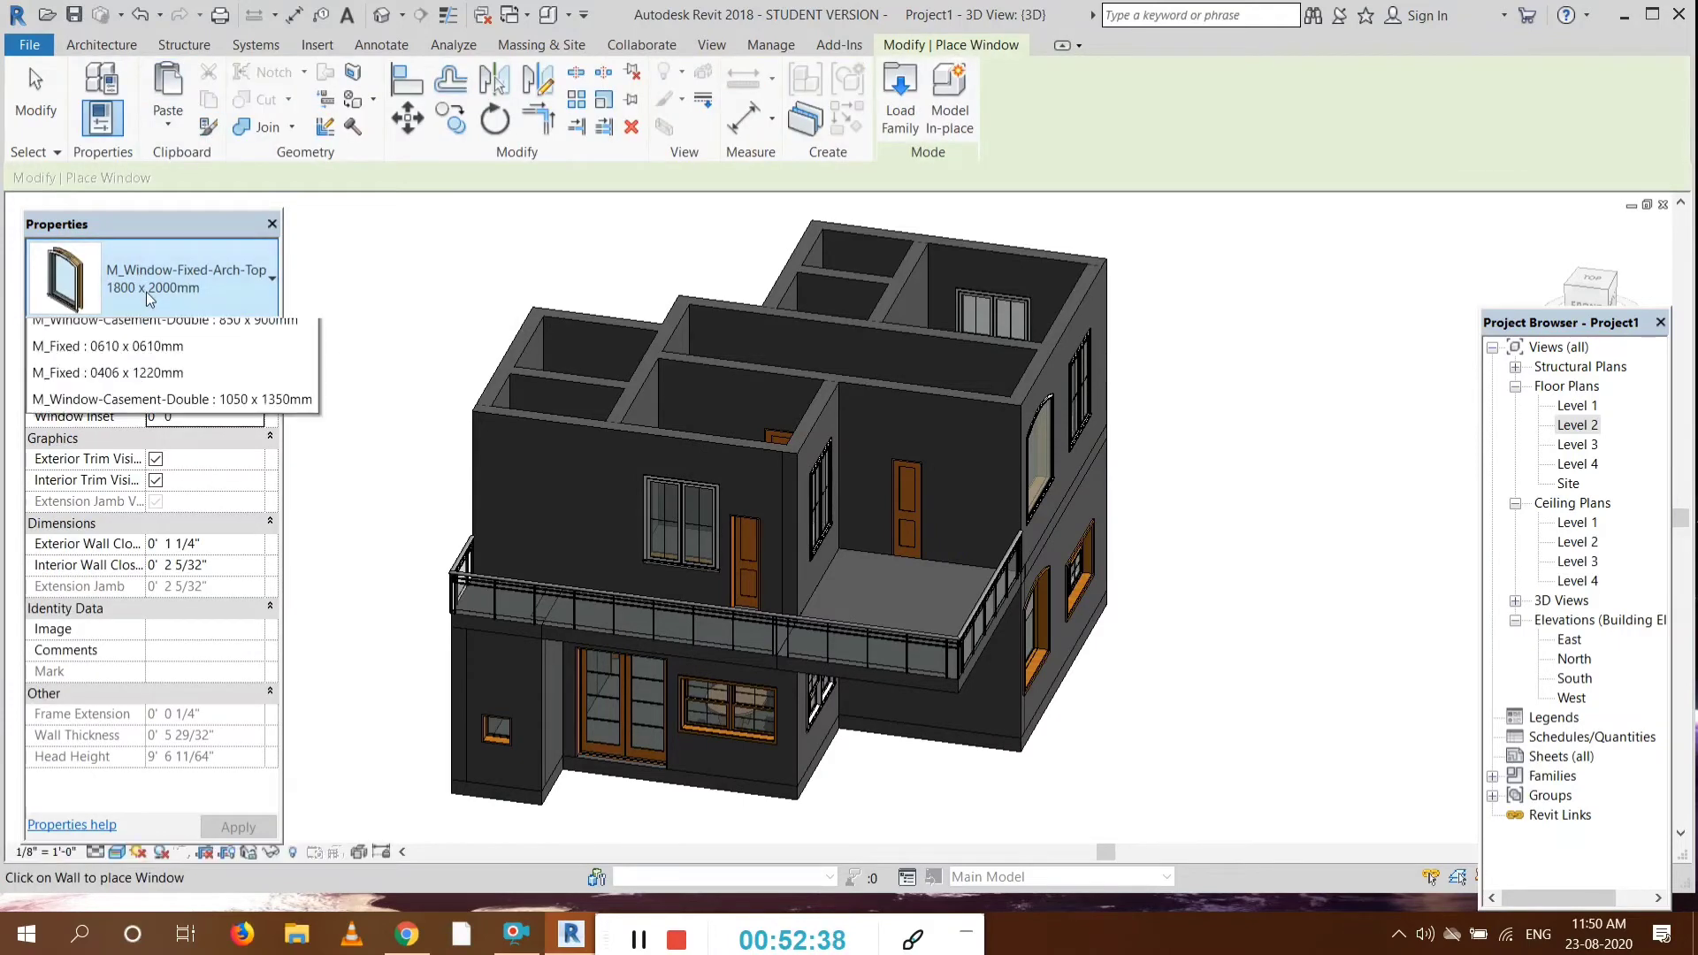
click(124, 451)
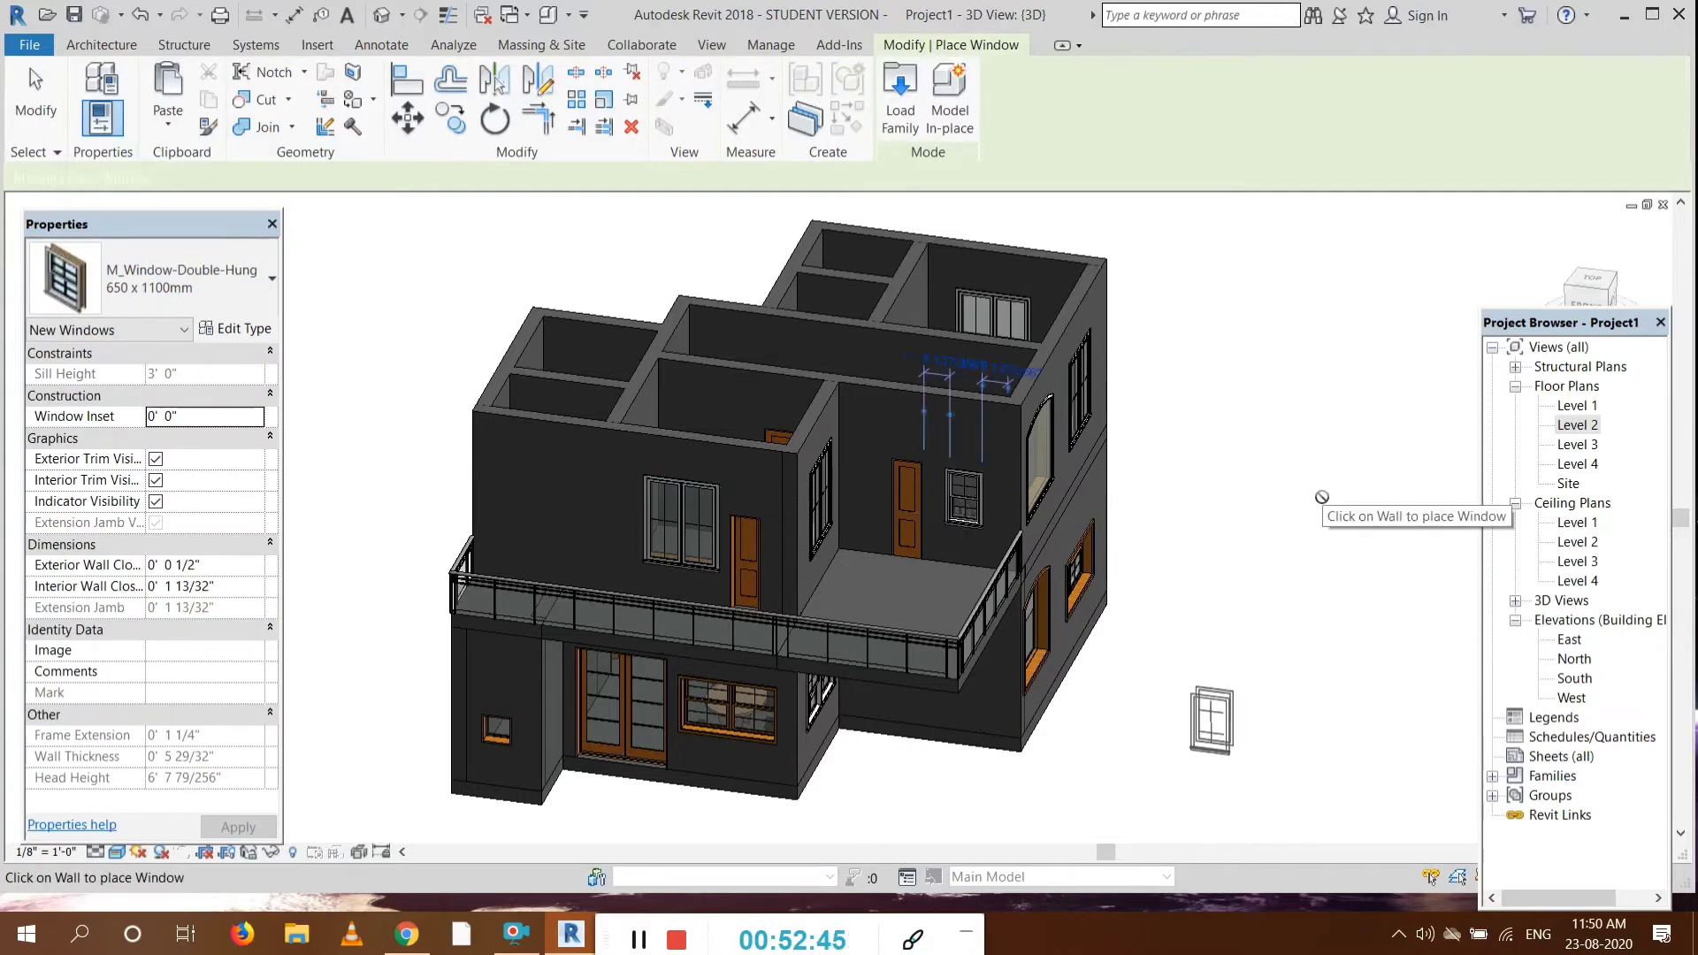
key(Escape)
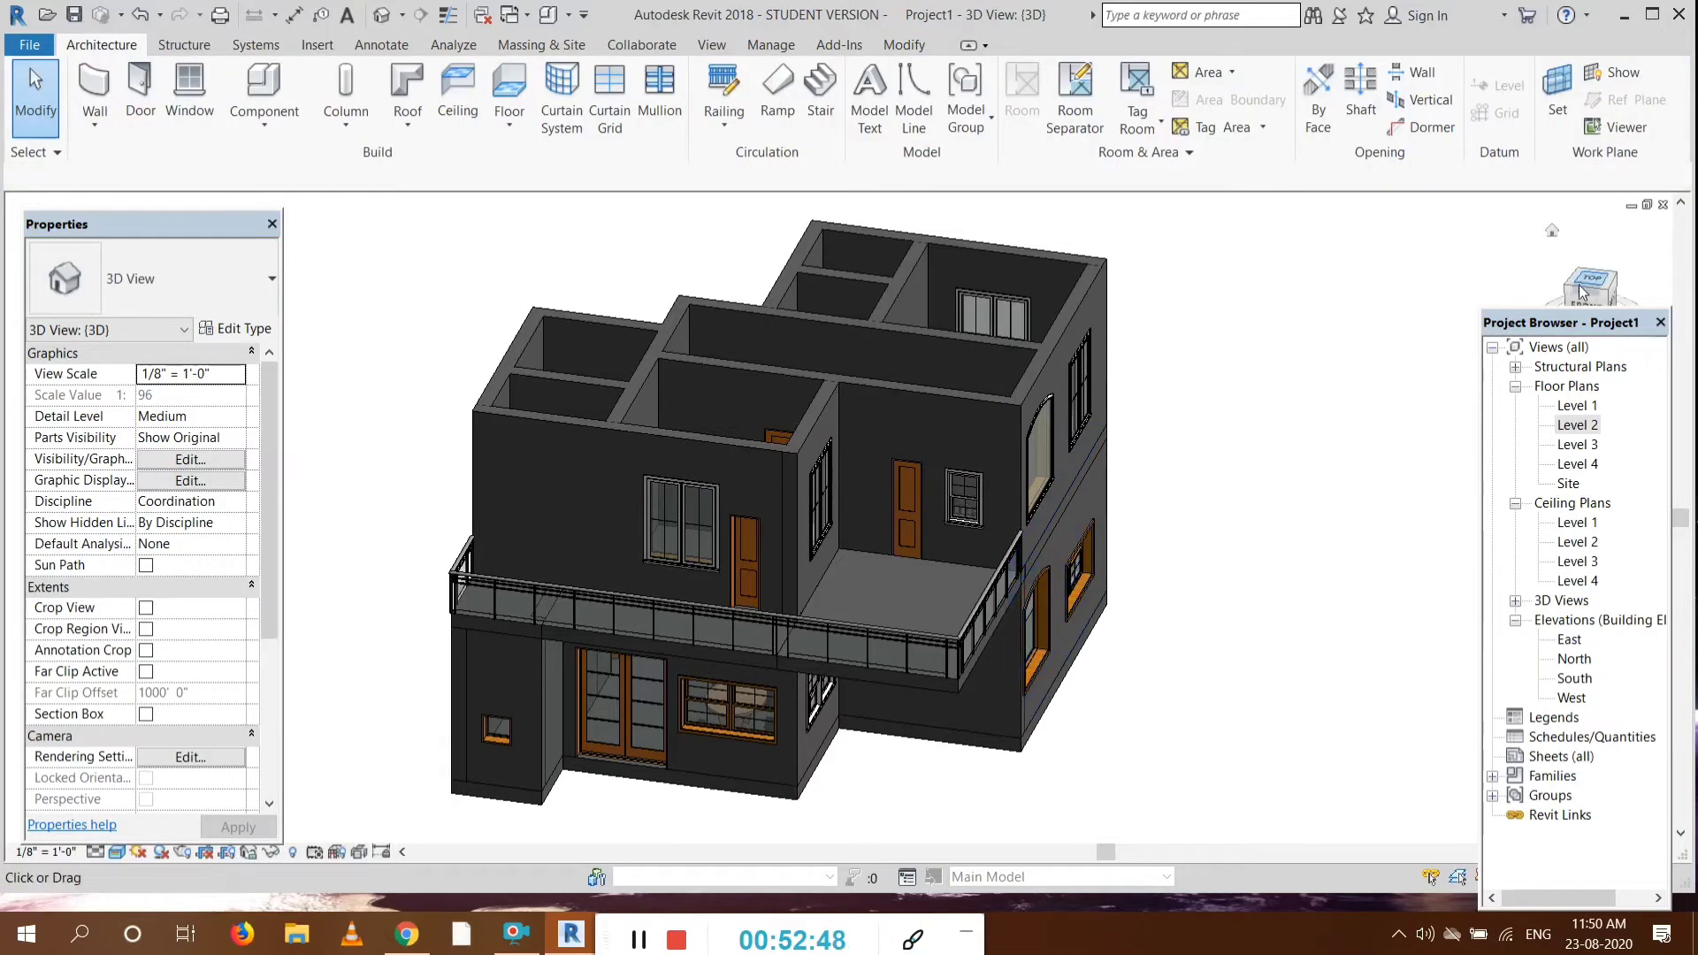
Step: On the Level 2 plan, sketch a Glass Panel - Bottom Fill railing path along the northwest terrace's west edge, about 16'-0", and north edge, about 14'-0"
mouse_move(1577, 298)
mouse_down()
mouse_move(1510, 264)
mouse_move(1588, 306)
mouse_move(1637, 279)
mouse_up()
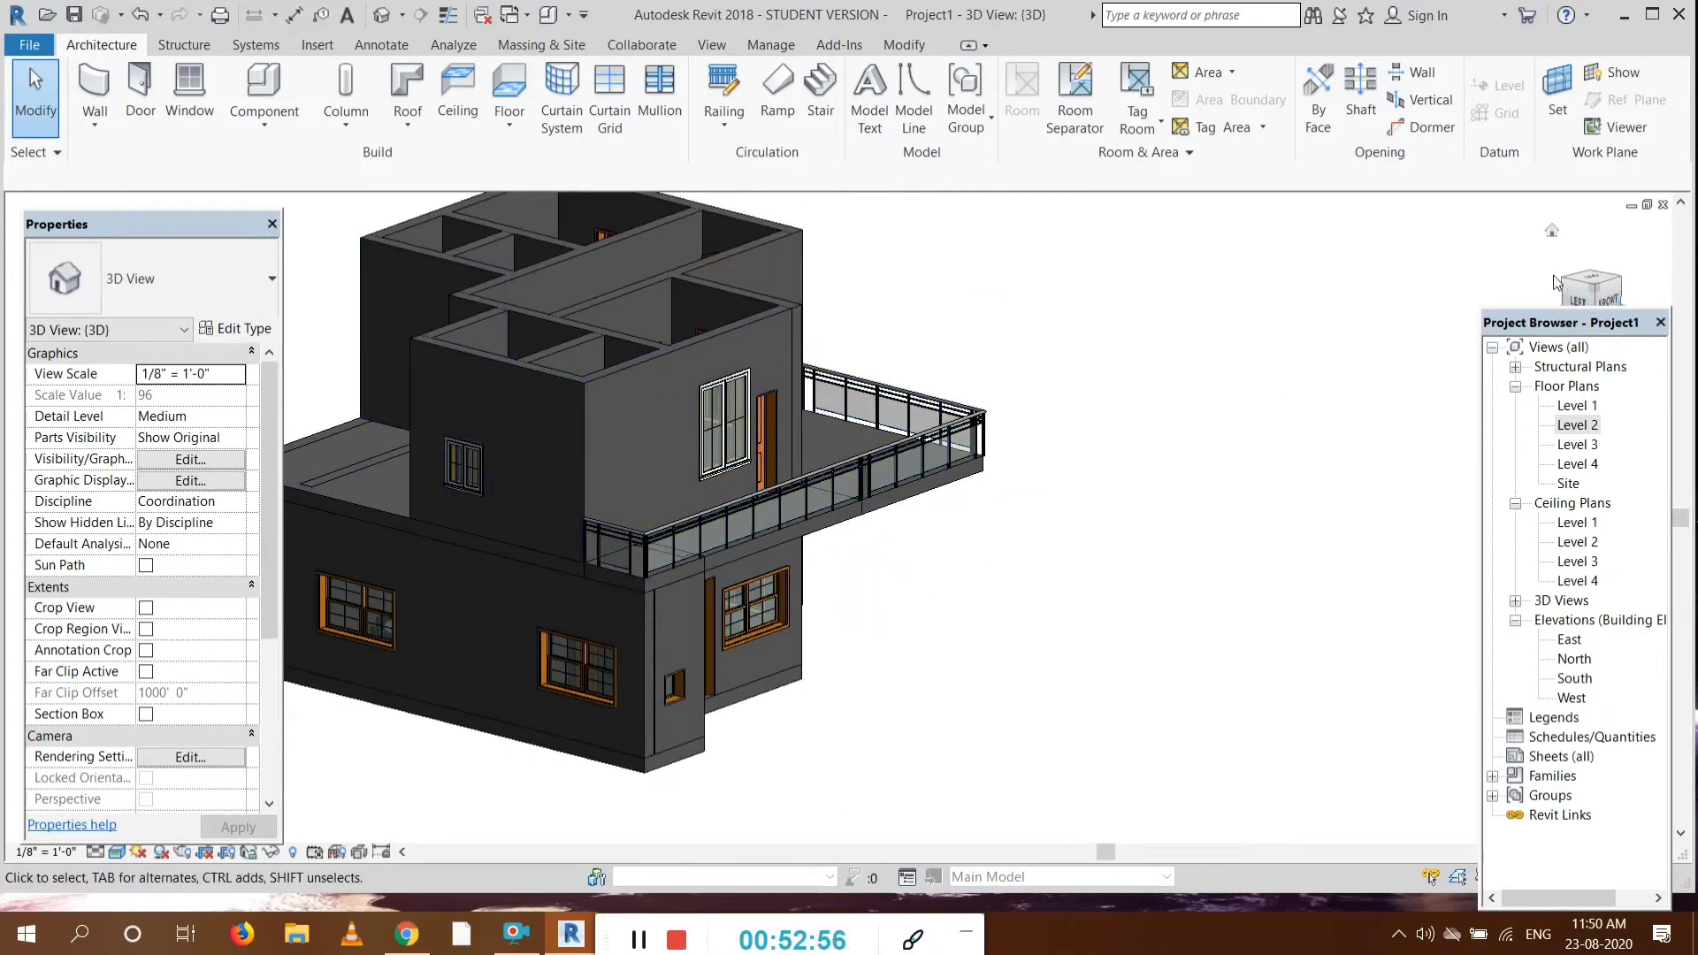
drag(1567, 288, 1578, 309)
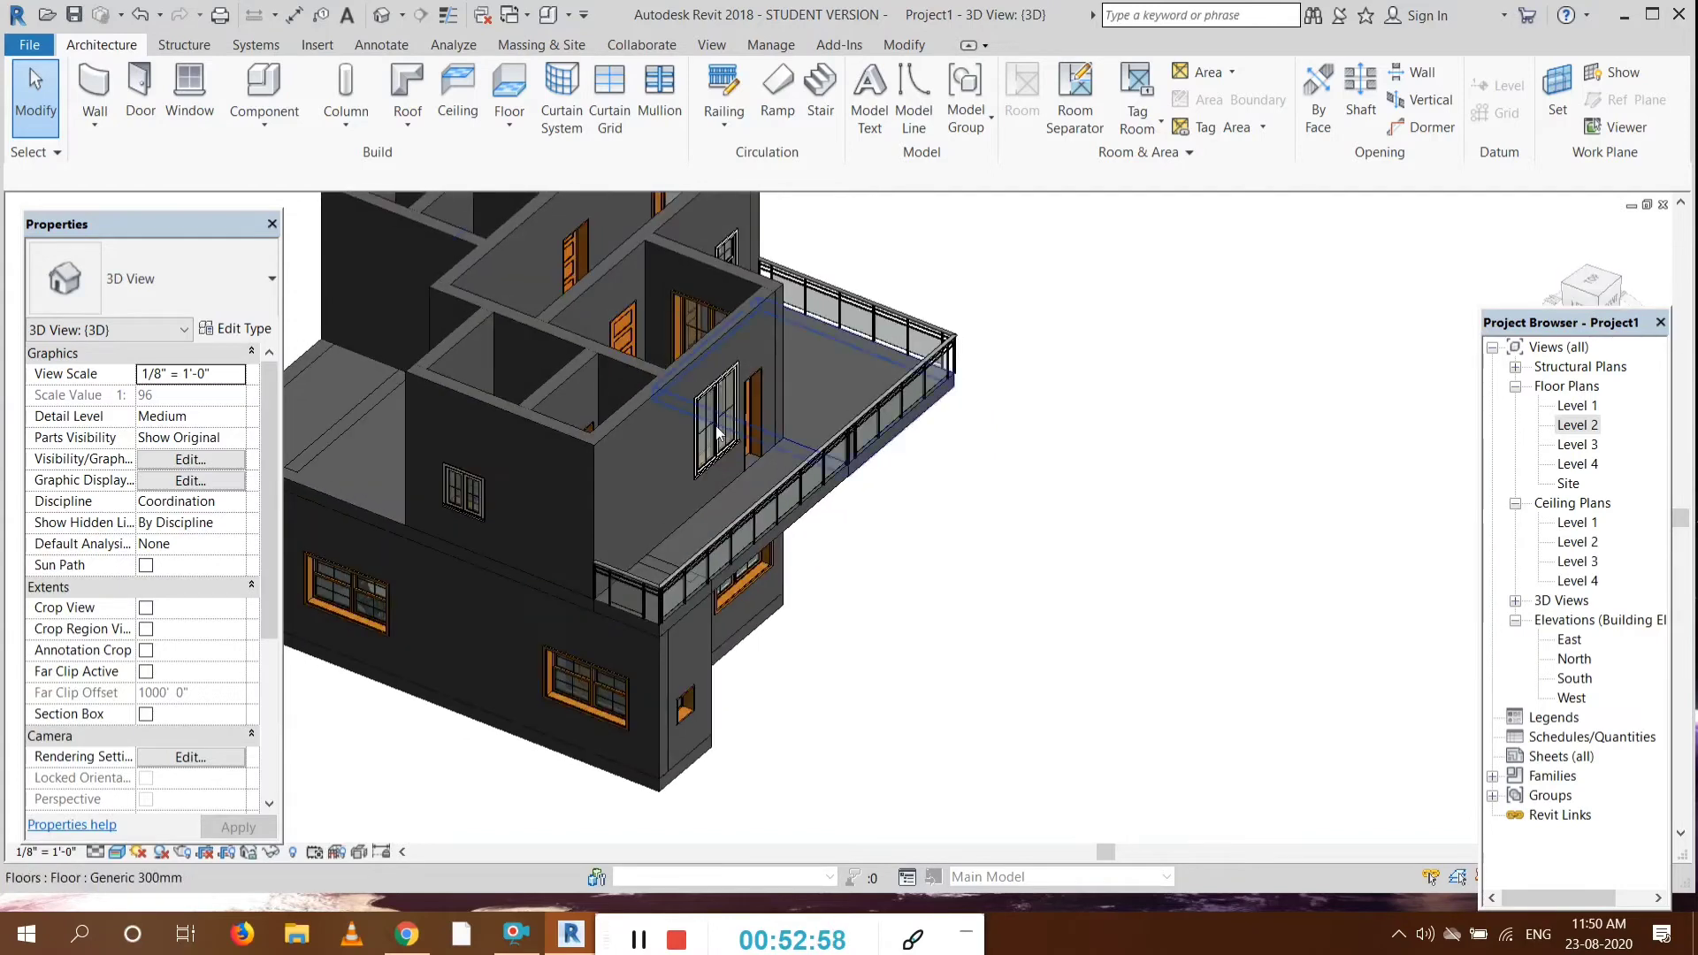
double_click(1553, 428)
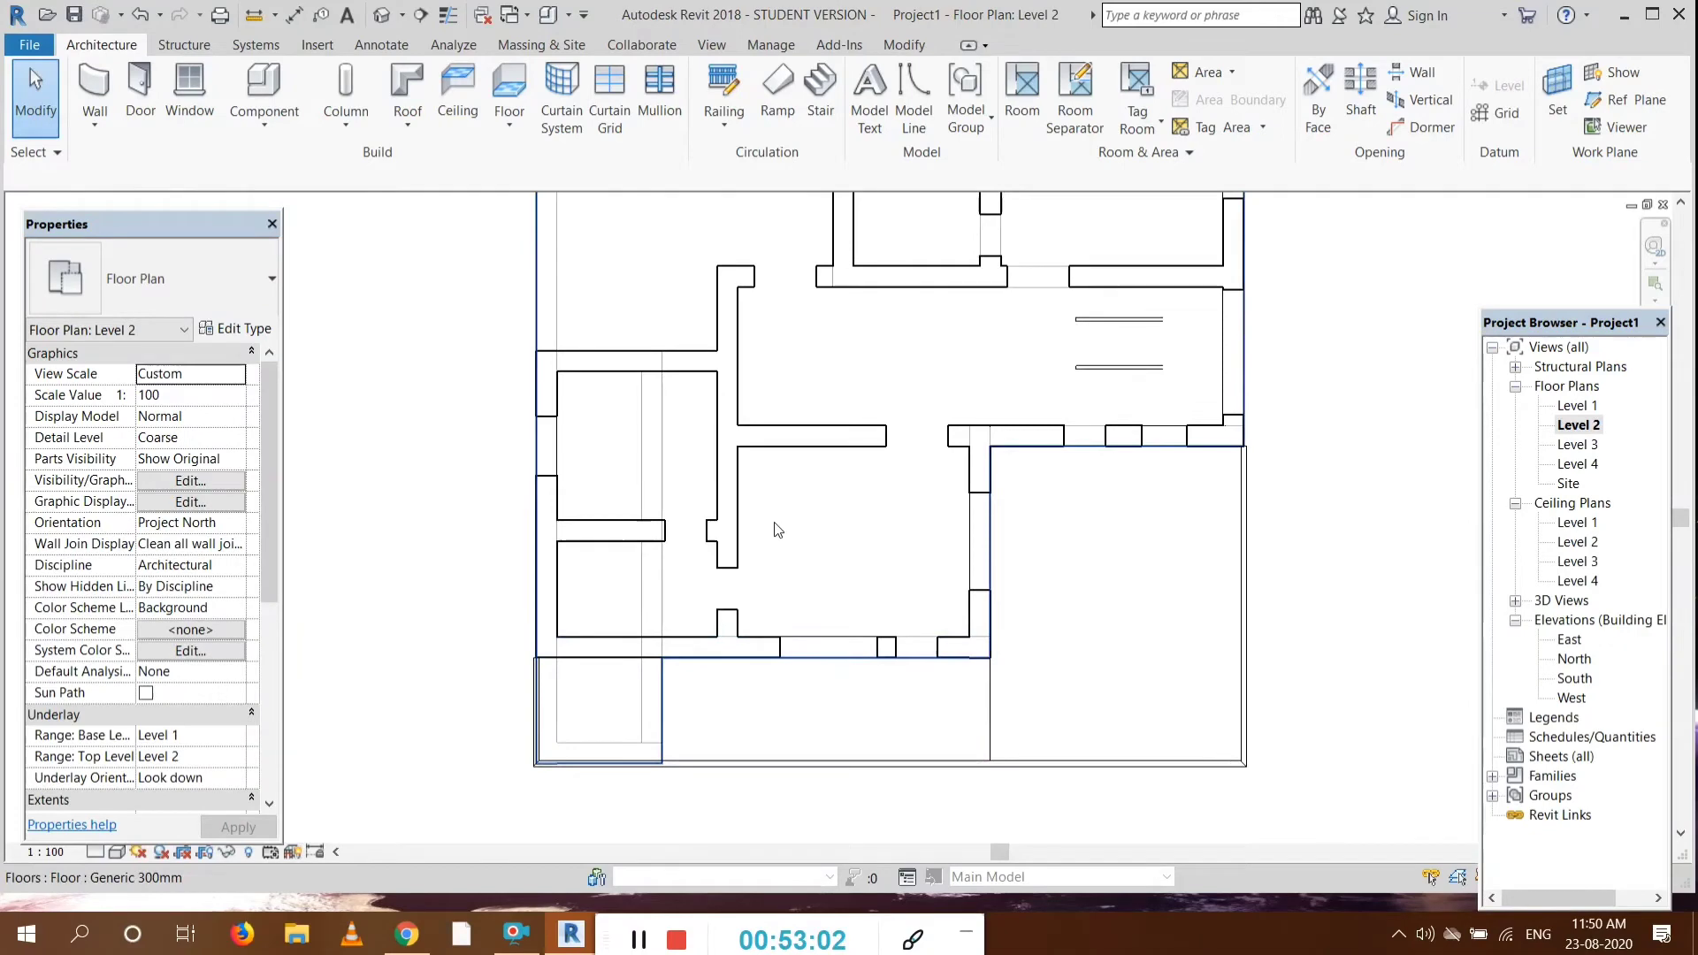
scroll(776, 529, down, 1)
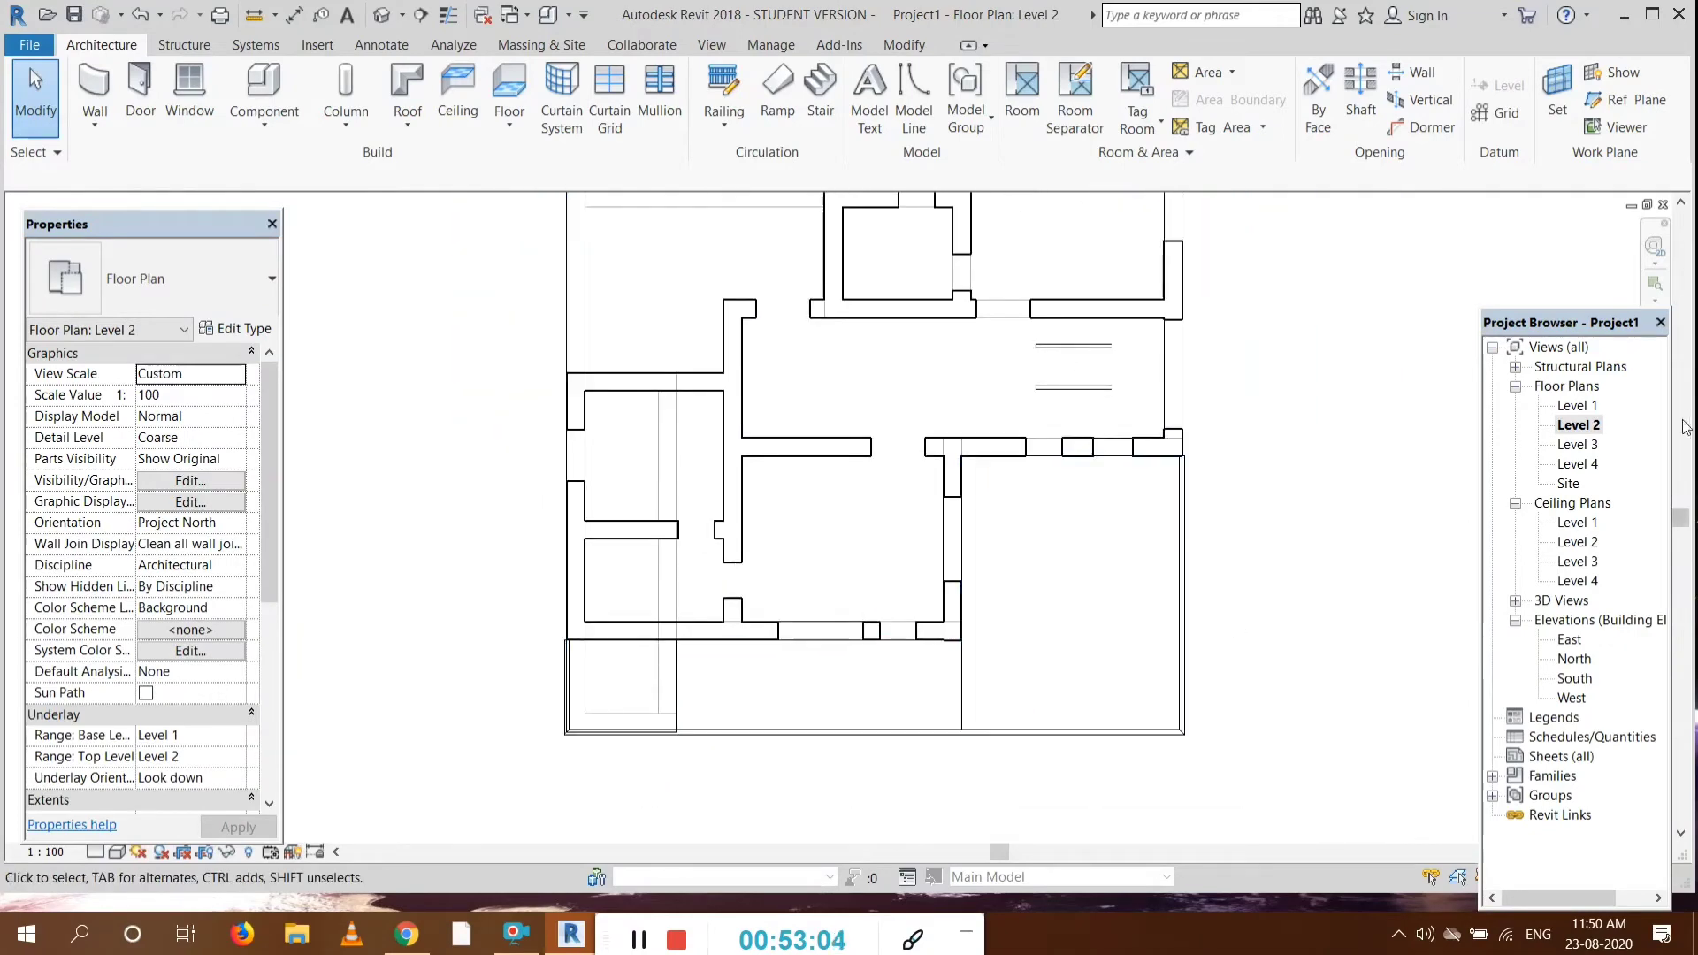
drag(1681, 528, 1682, 468)
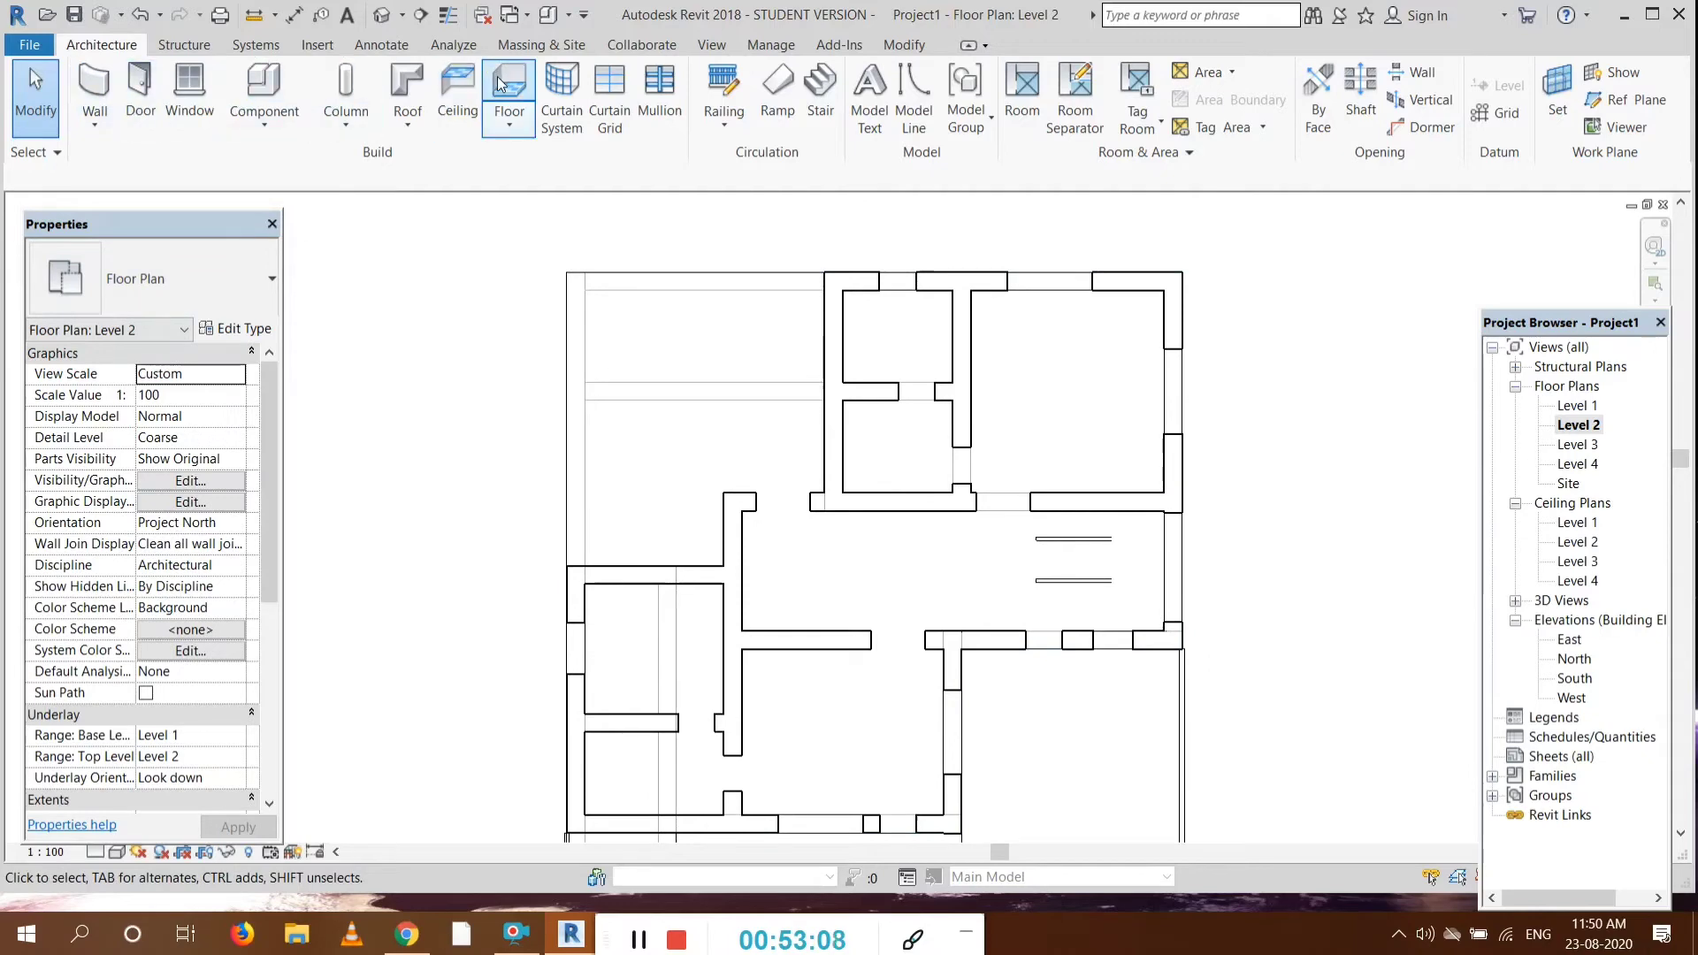
click(725, 88)
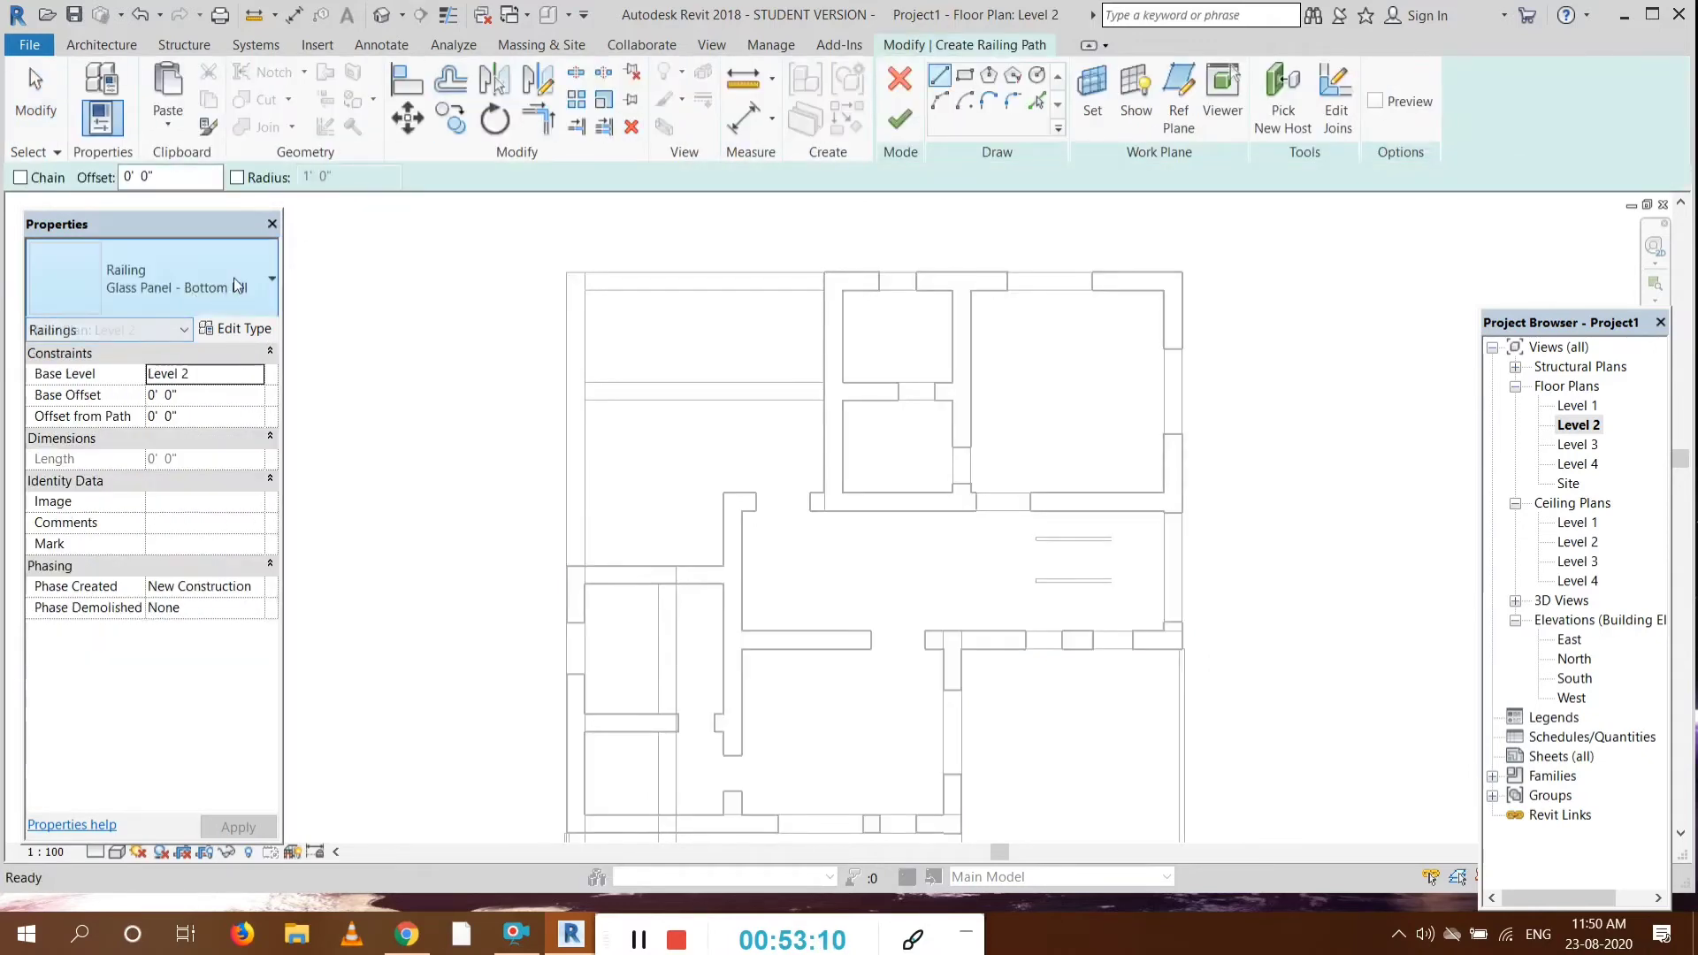
click(190, 282)
click(161, 467)
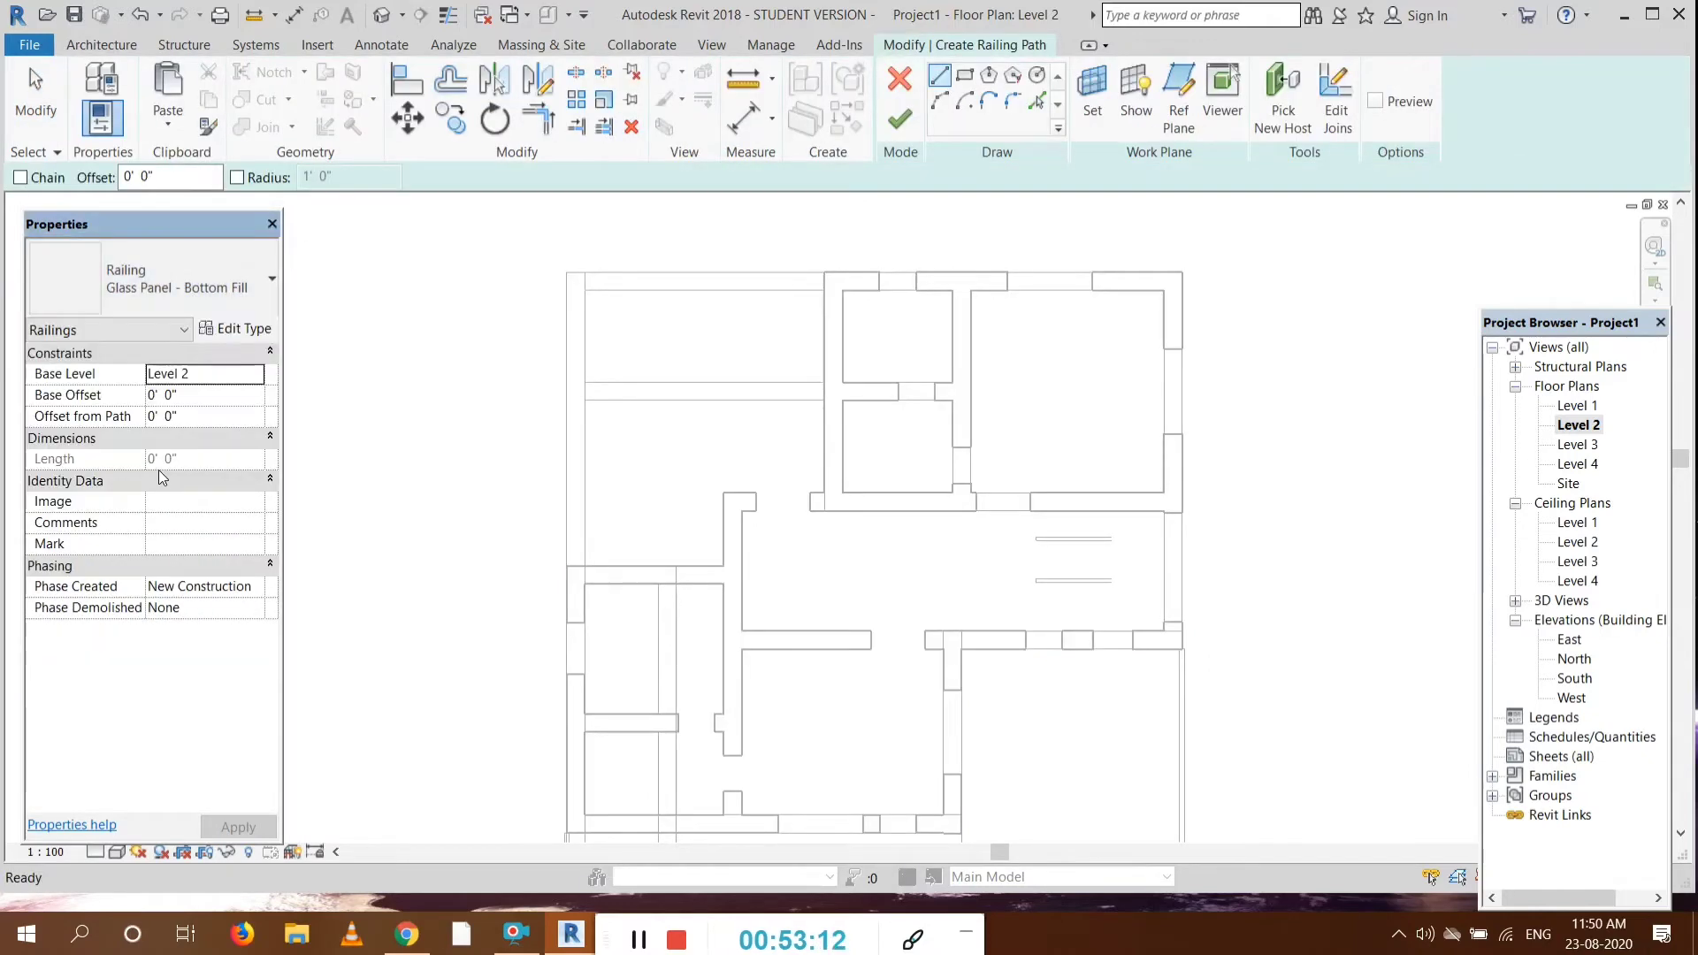
click(564, 567)
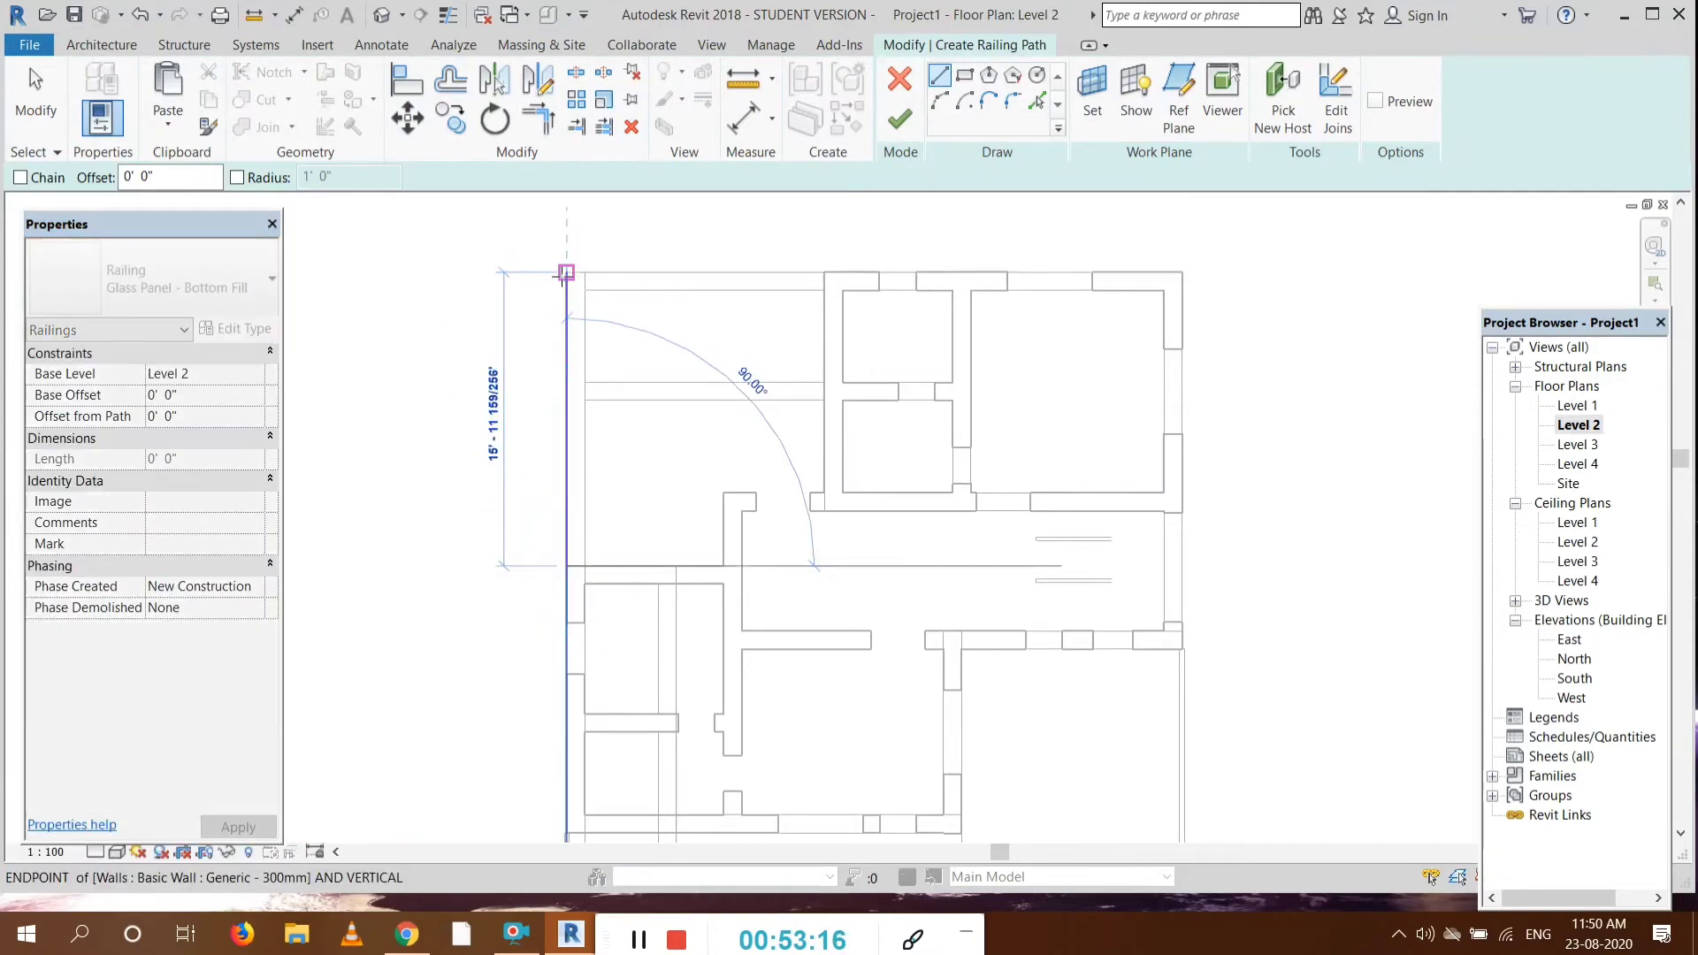
click(566, 272)
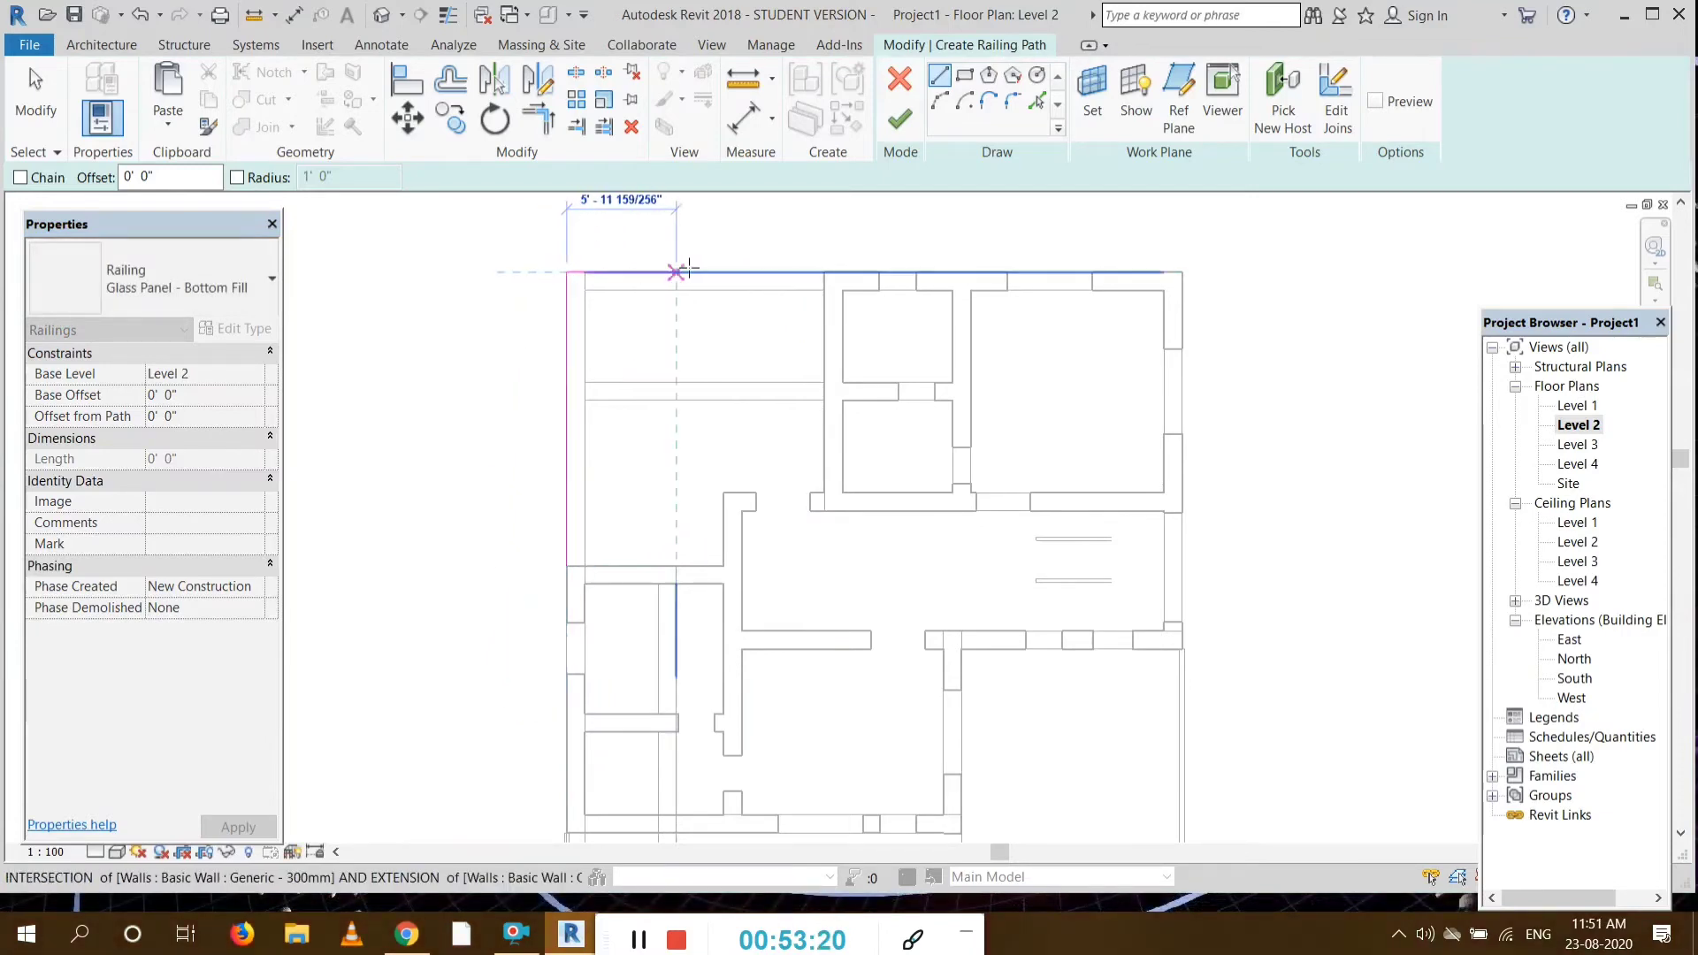
click(824, 272)
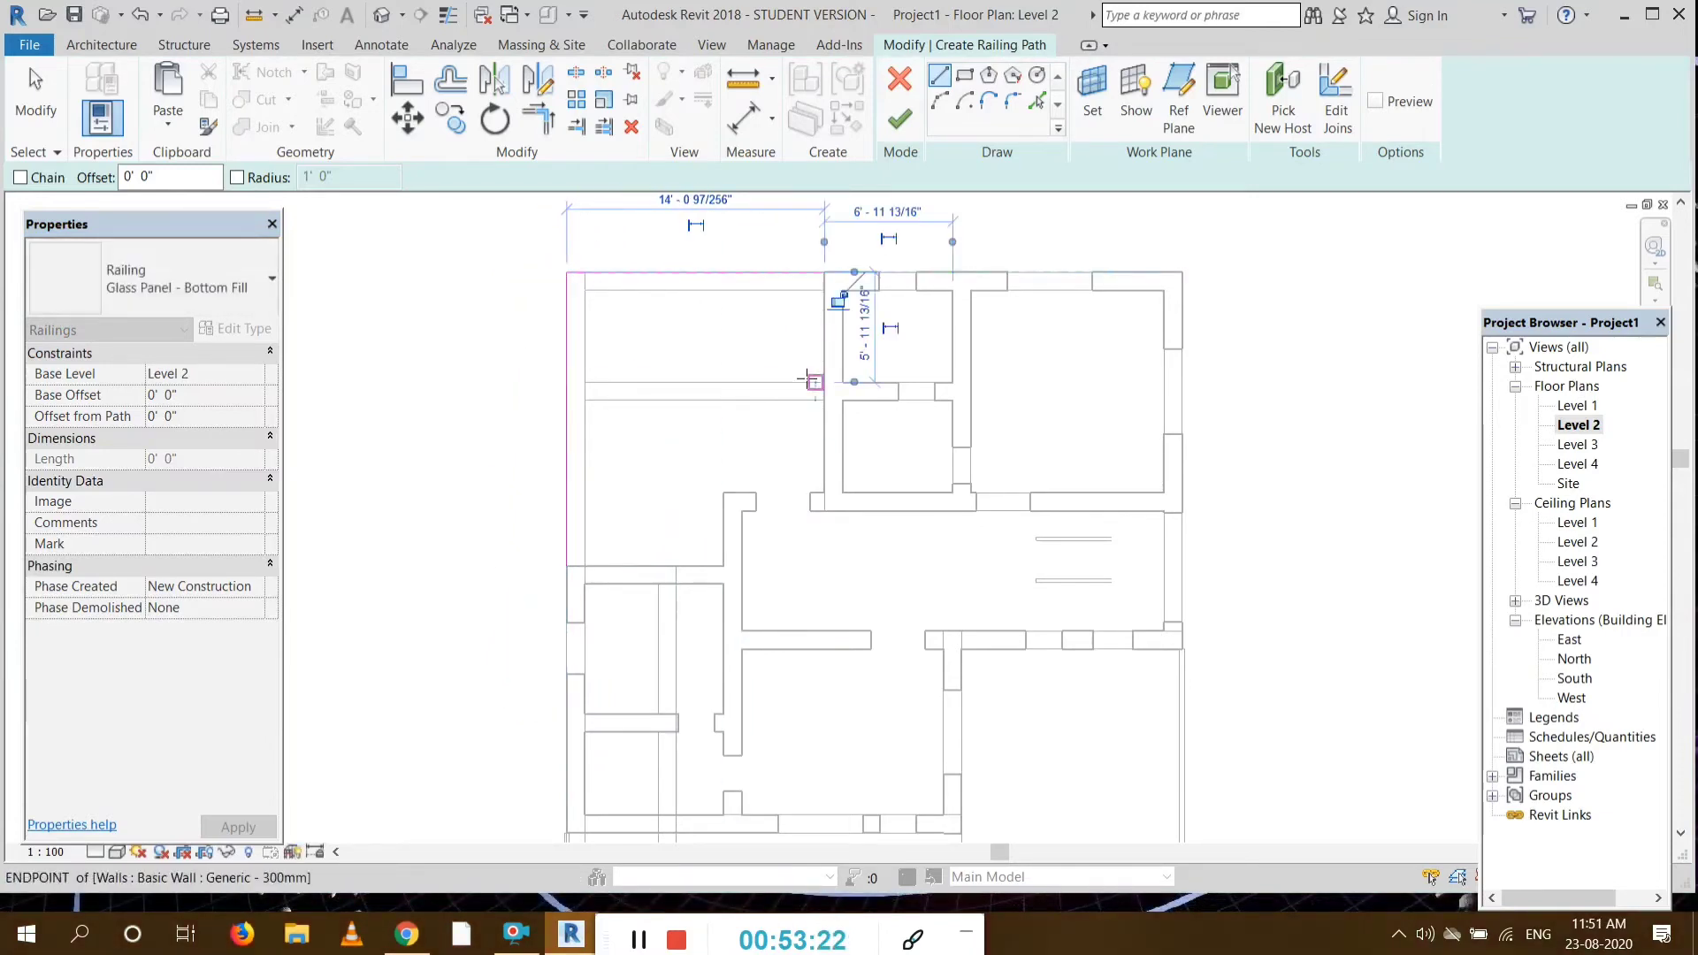
Step: Try to redraw the railing line along the northwest terrace's north edge, between its outer corner and the adjoining room's wall
click(566, 272)
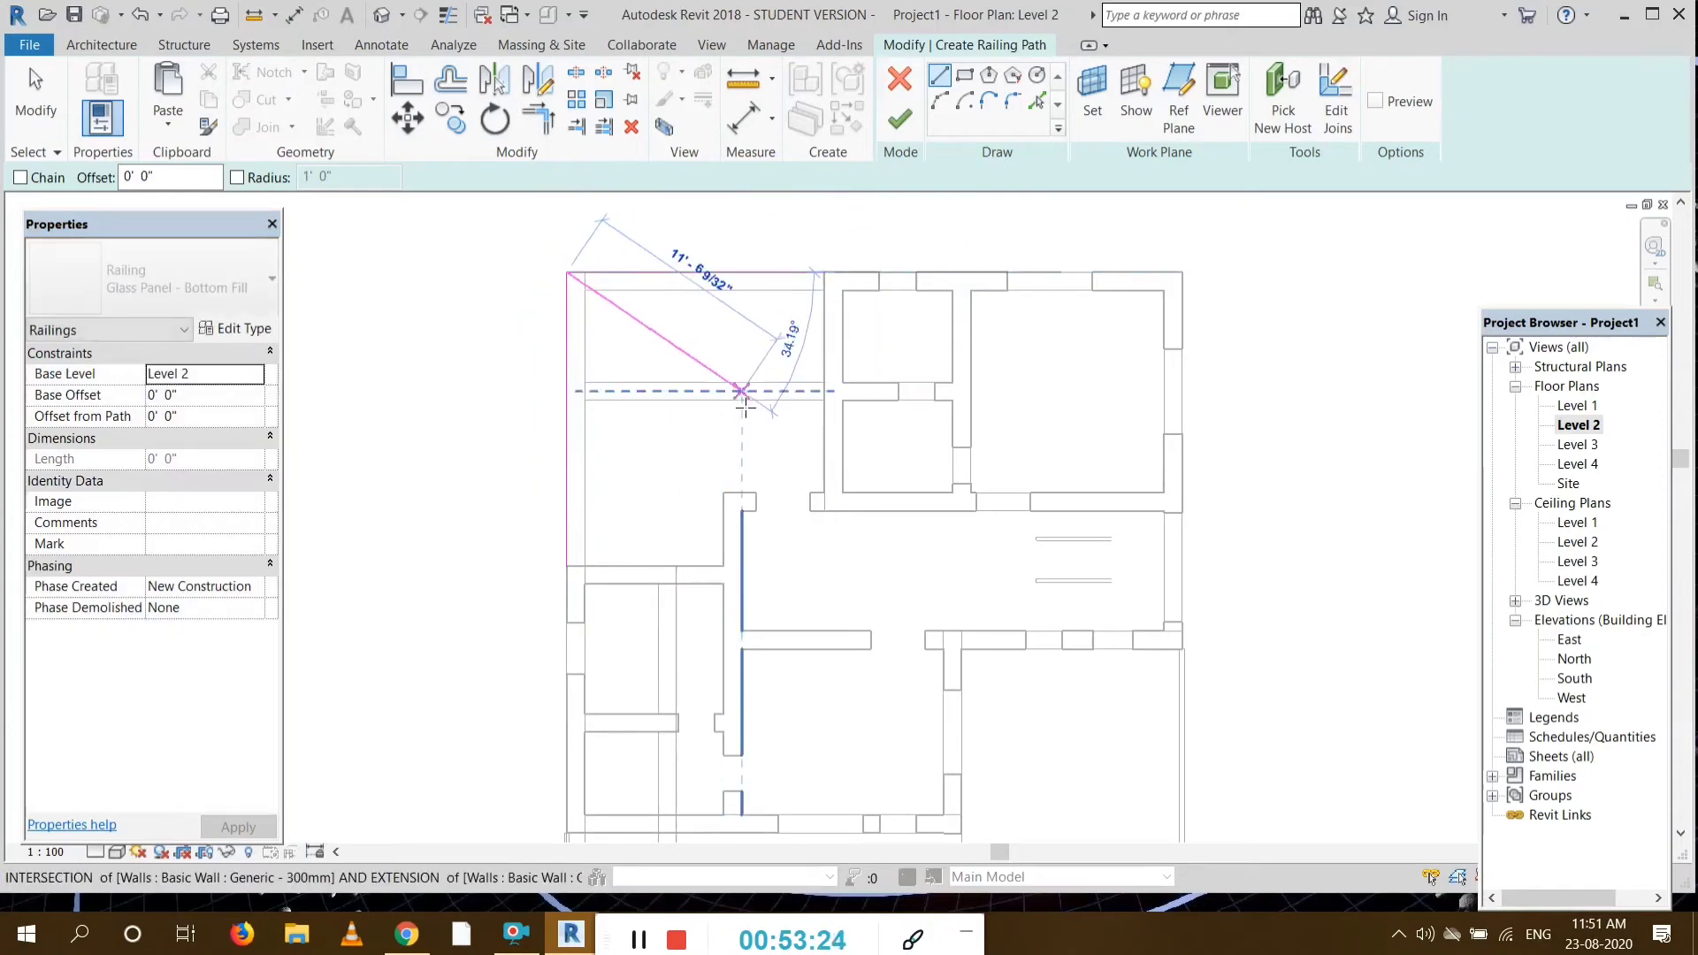
click(824, 272)
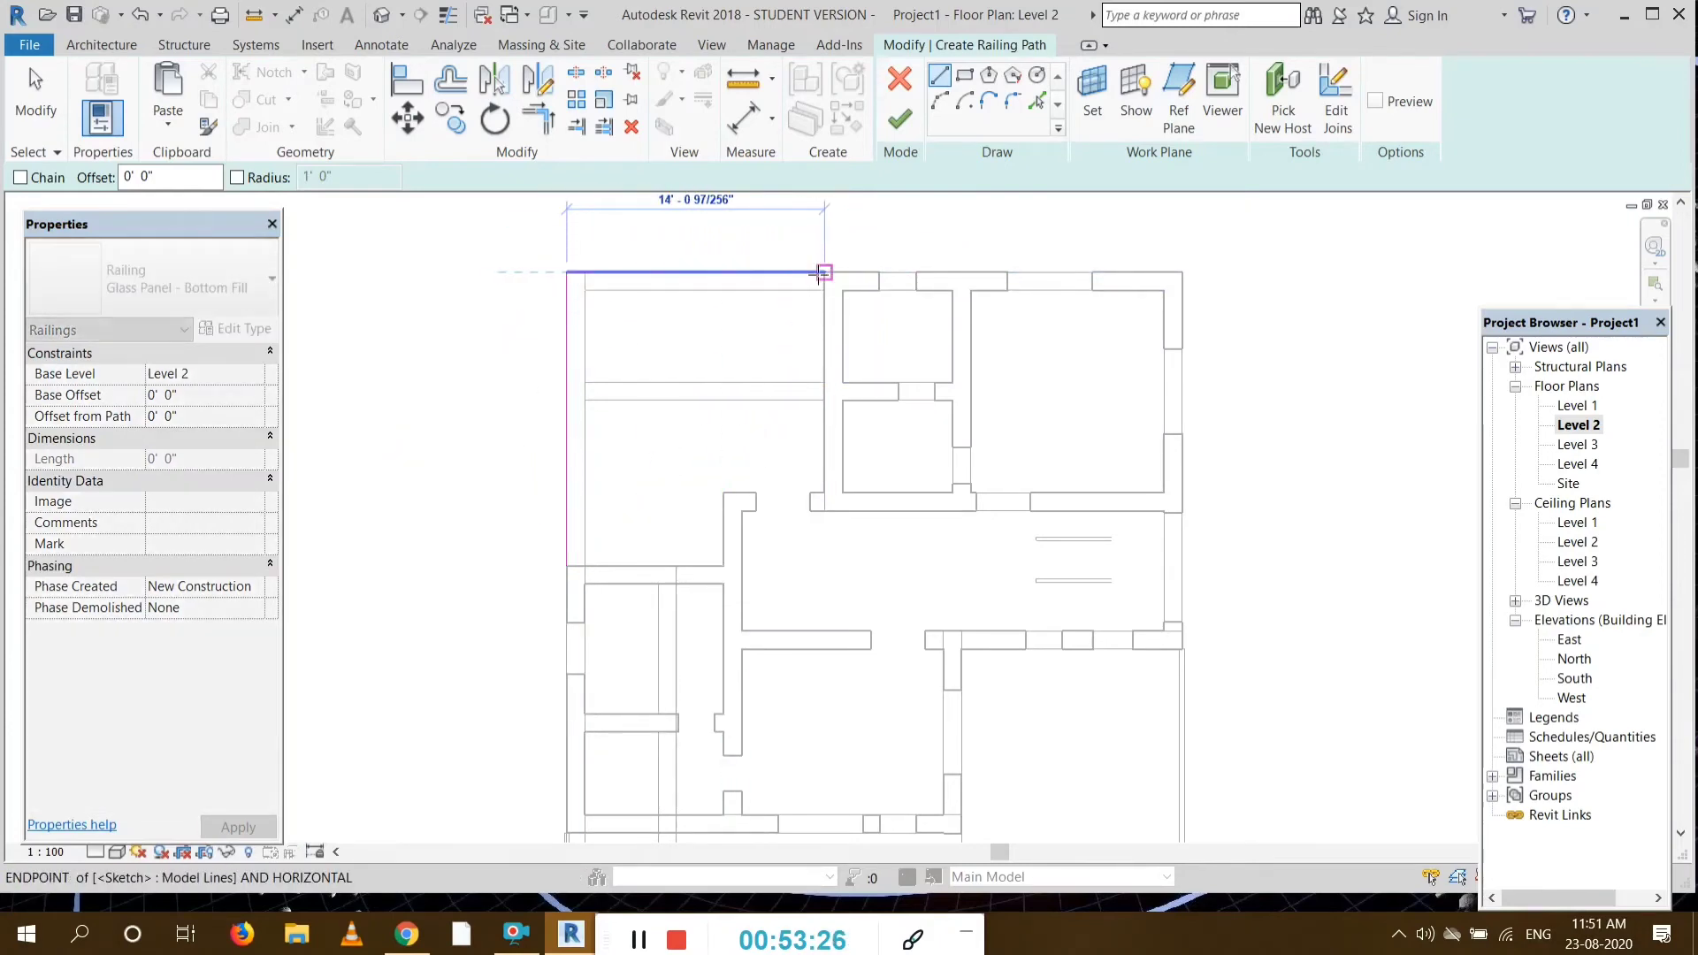
key(Escape)
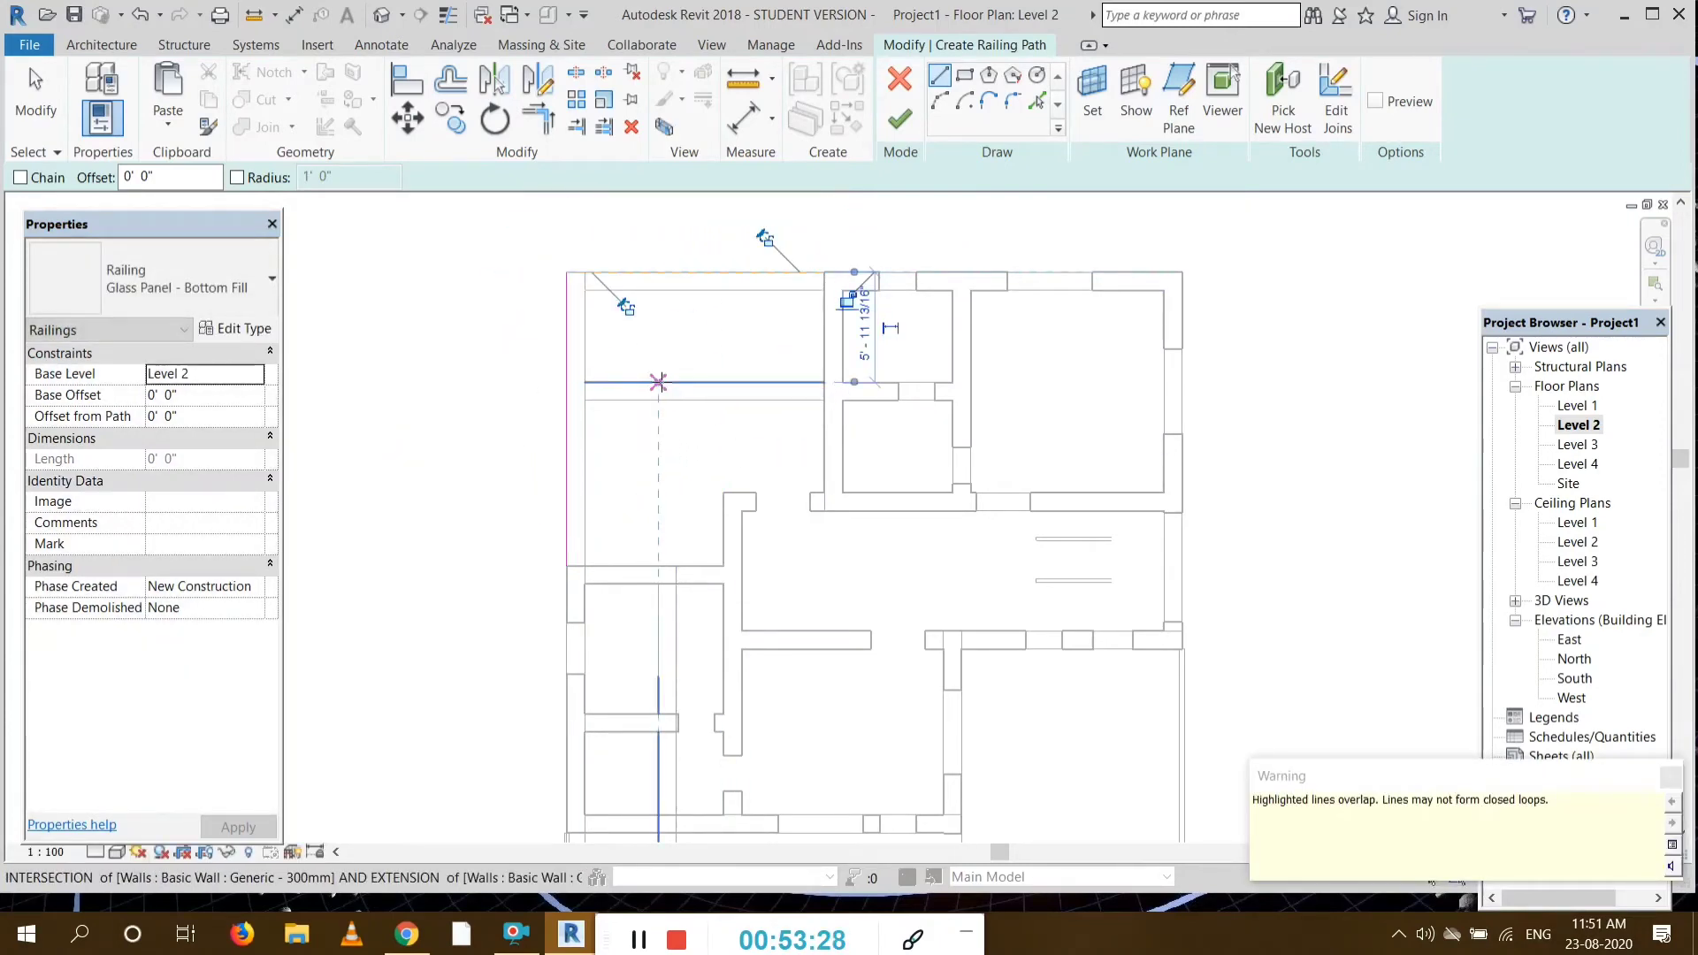
click(823, 271)
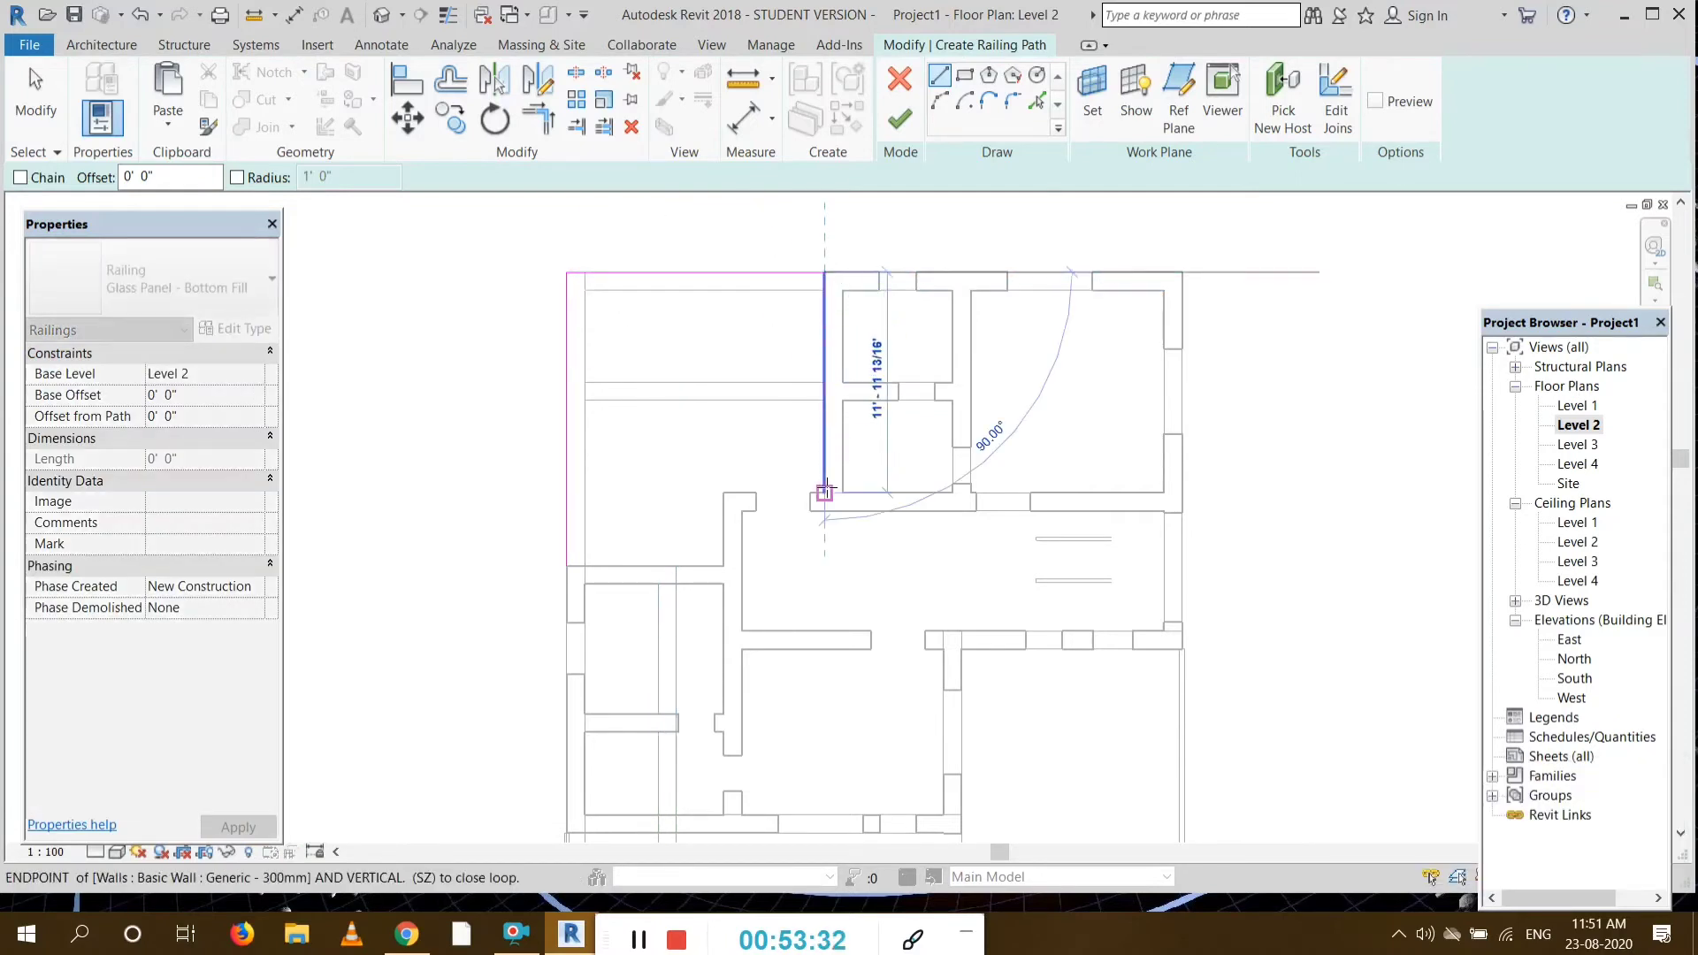
key(Escape)
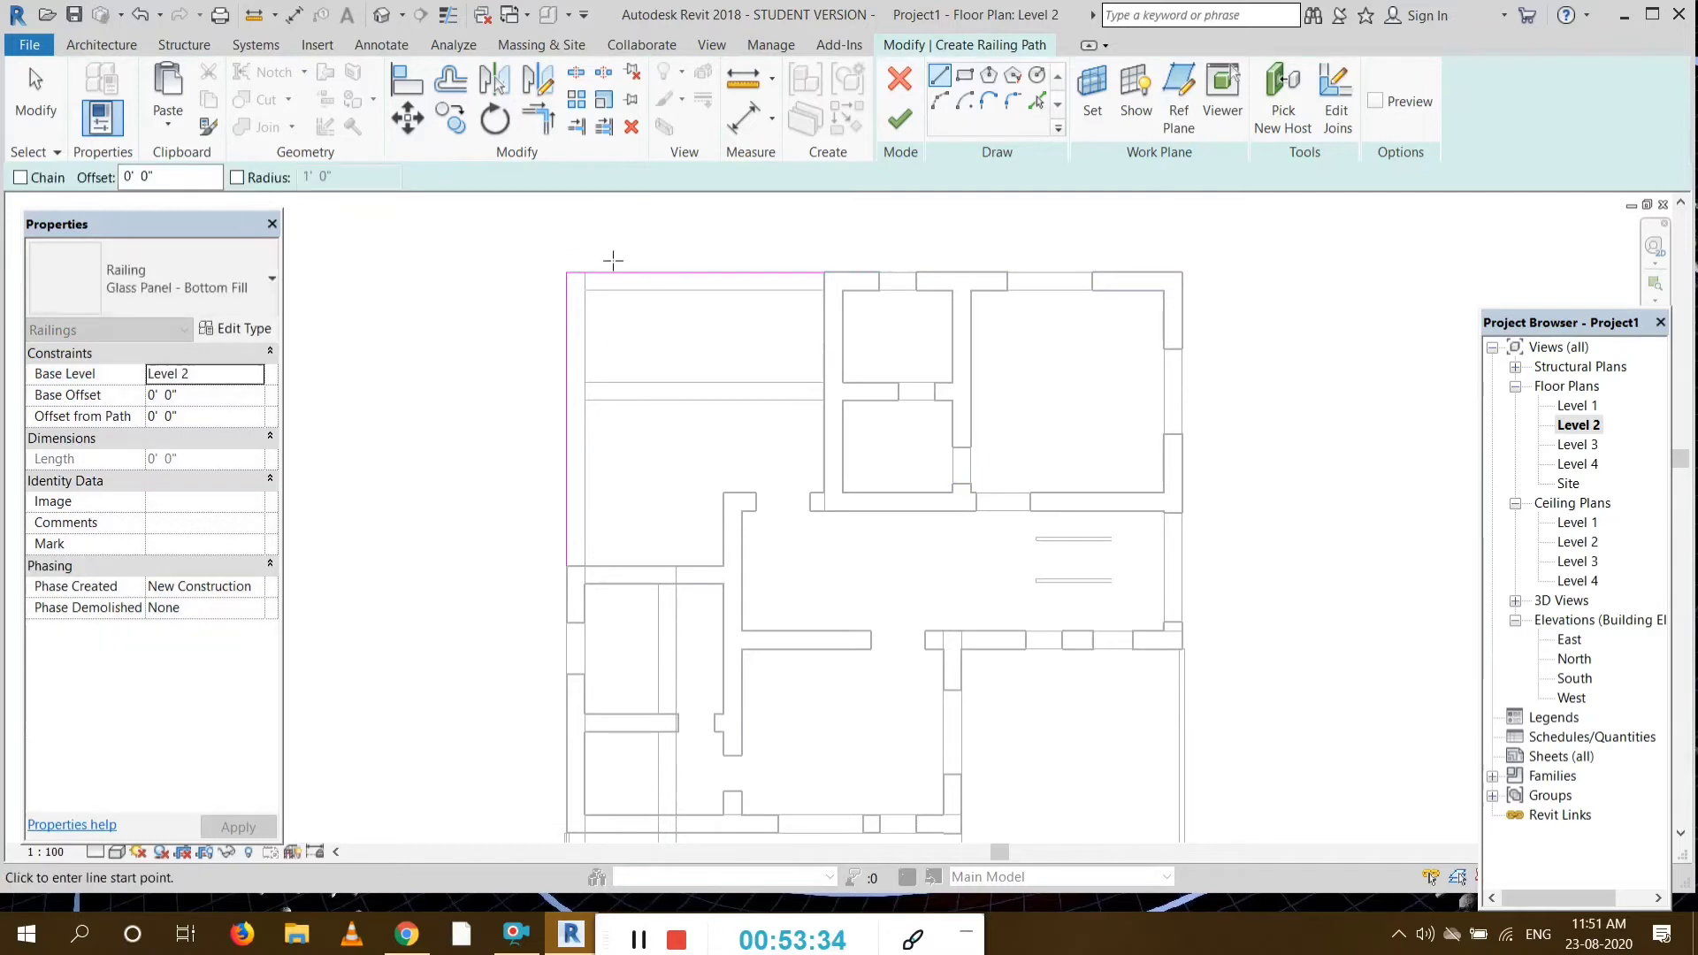
Step: Try to finish the northwest terrace's railing path and discard the railing sketch
click(897, 120)
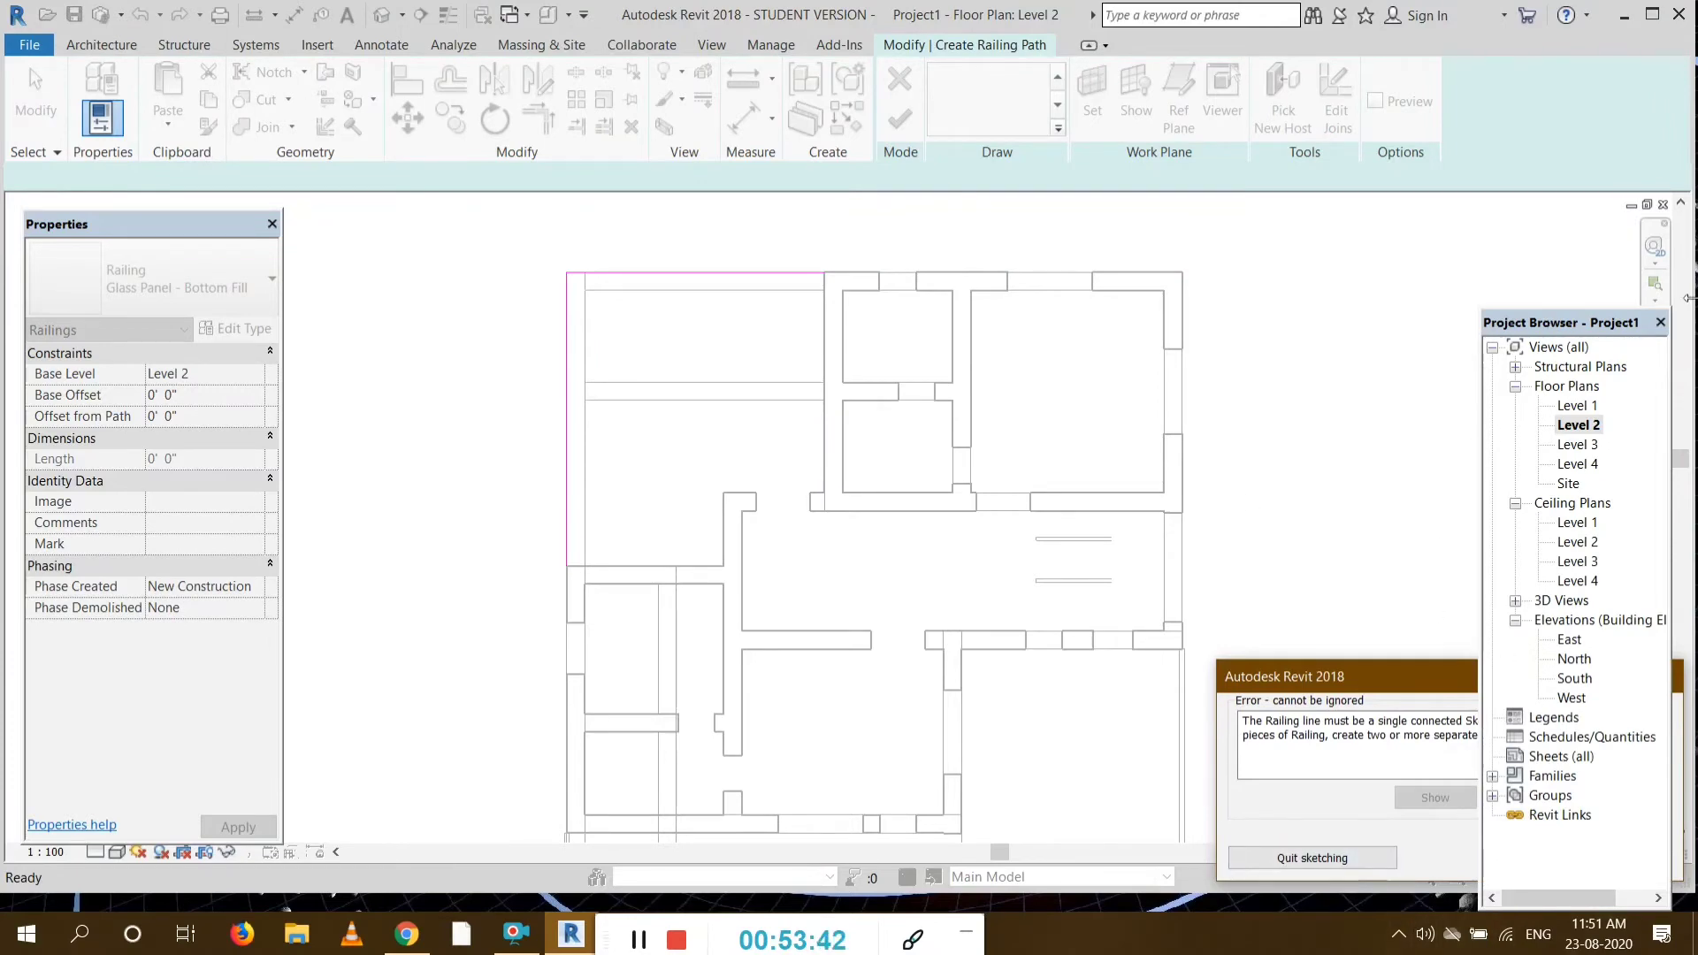
drag(1643, 325, 1618, 283)
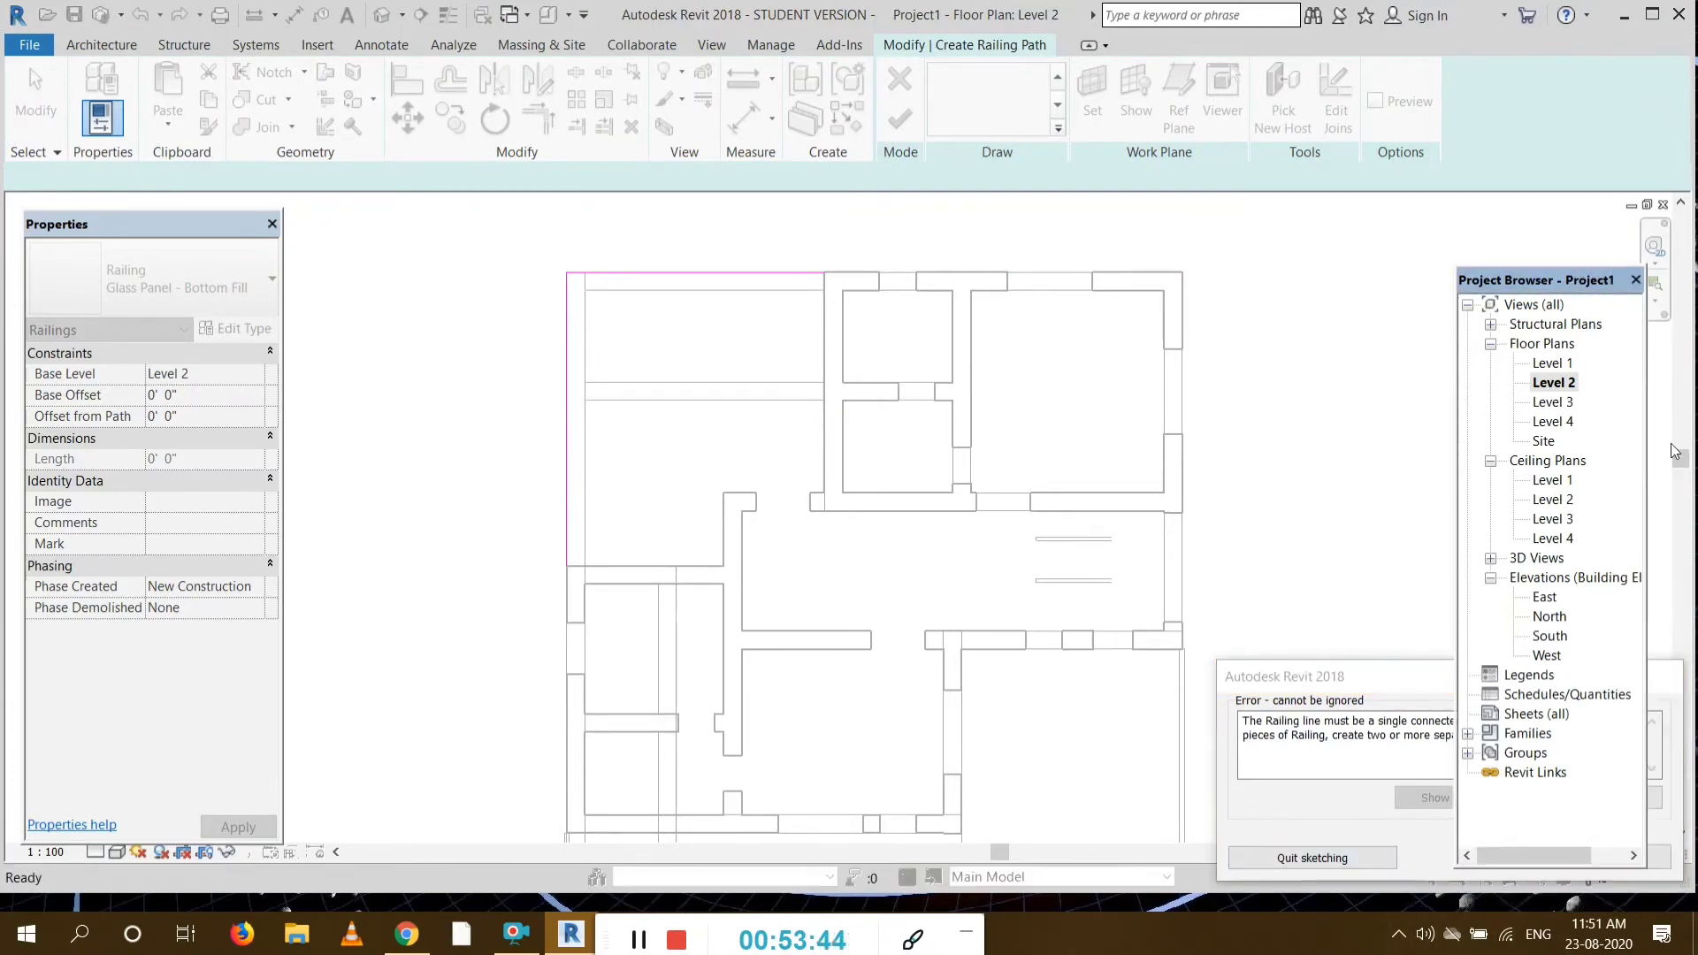
drag(1368, 686, 1317, 694)
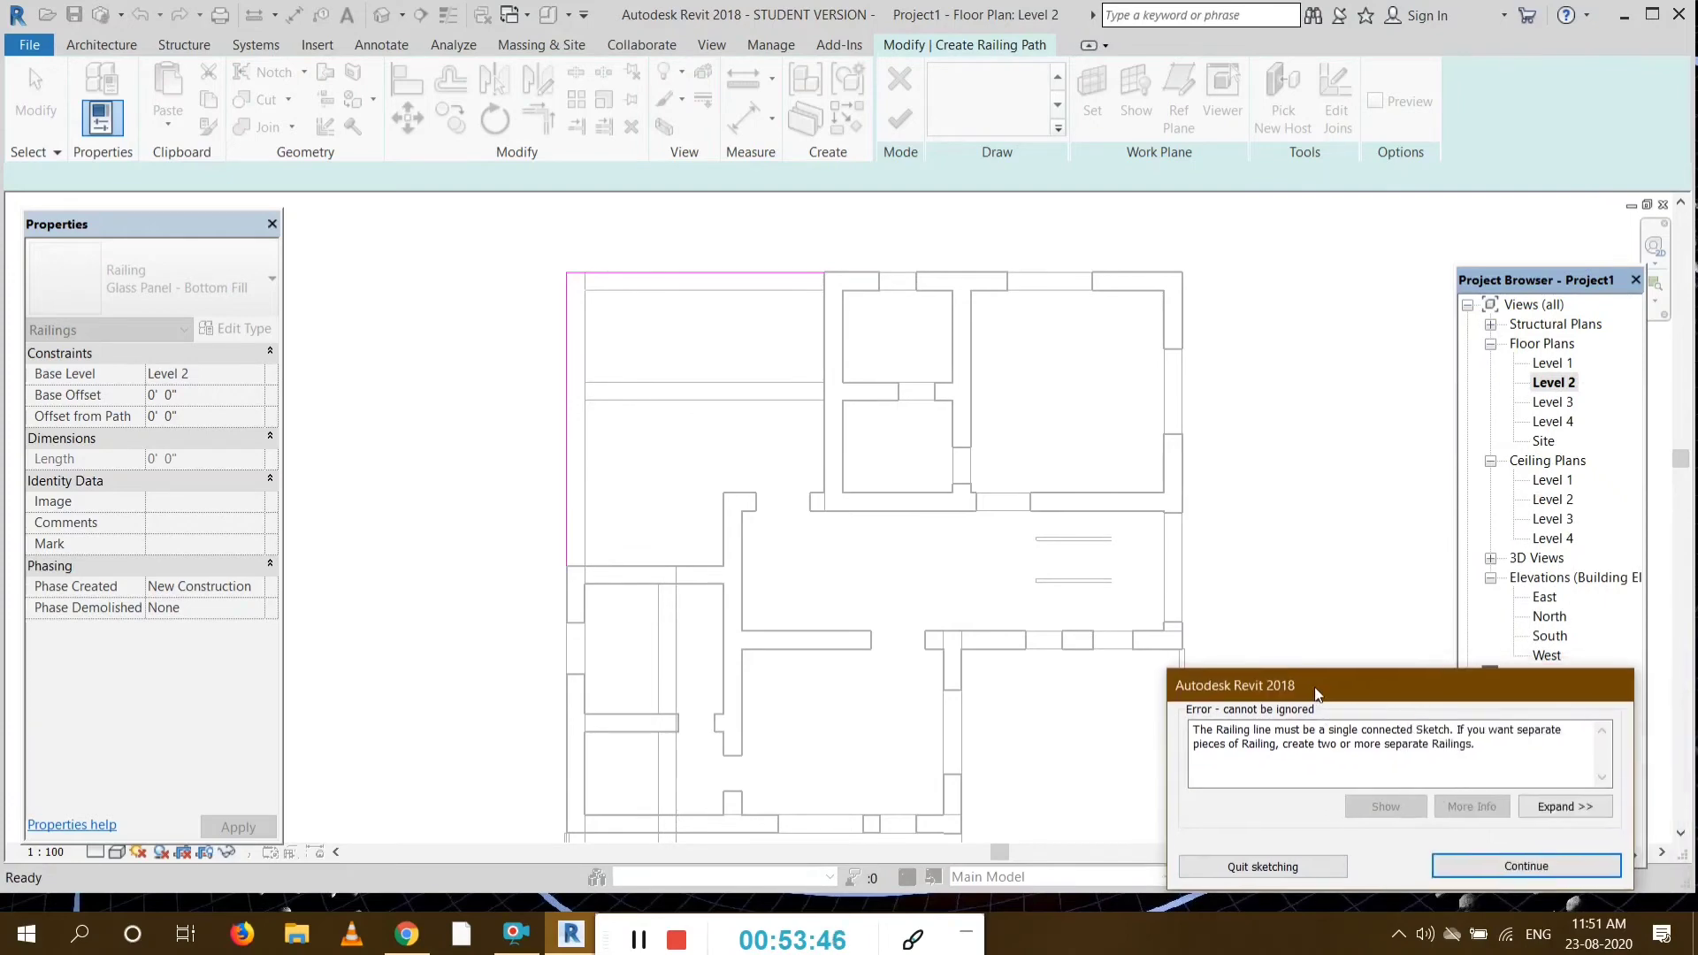
click(1561, 867)
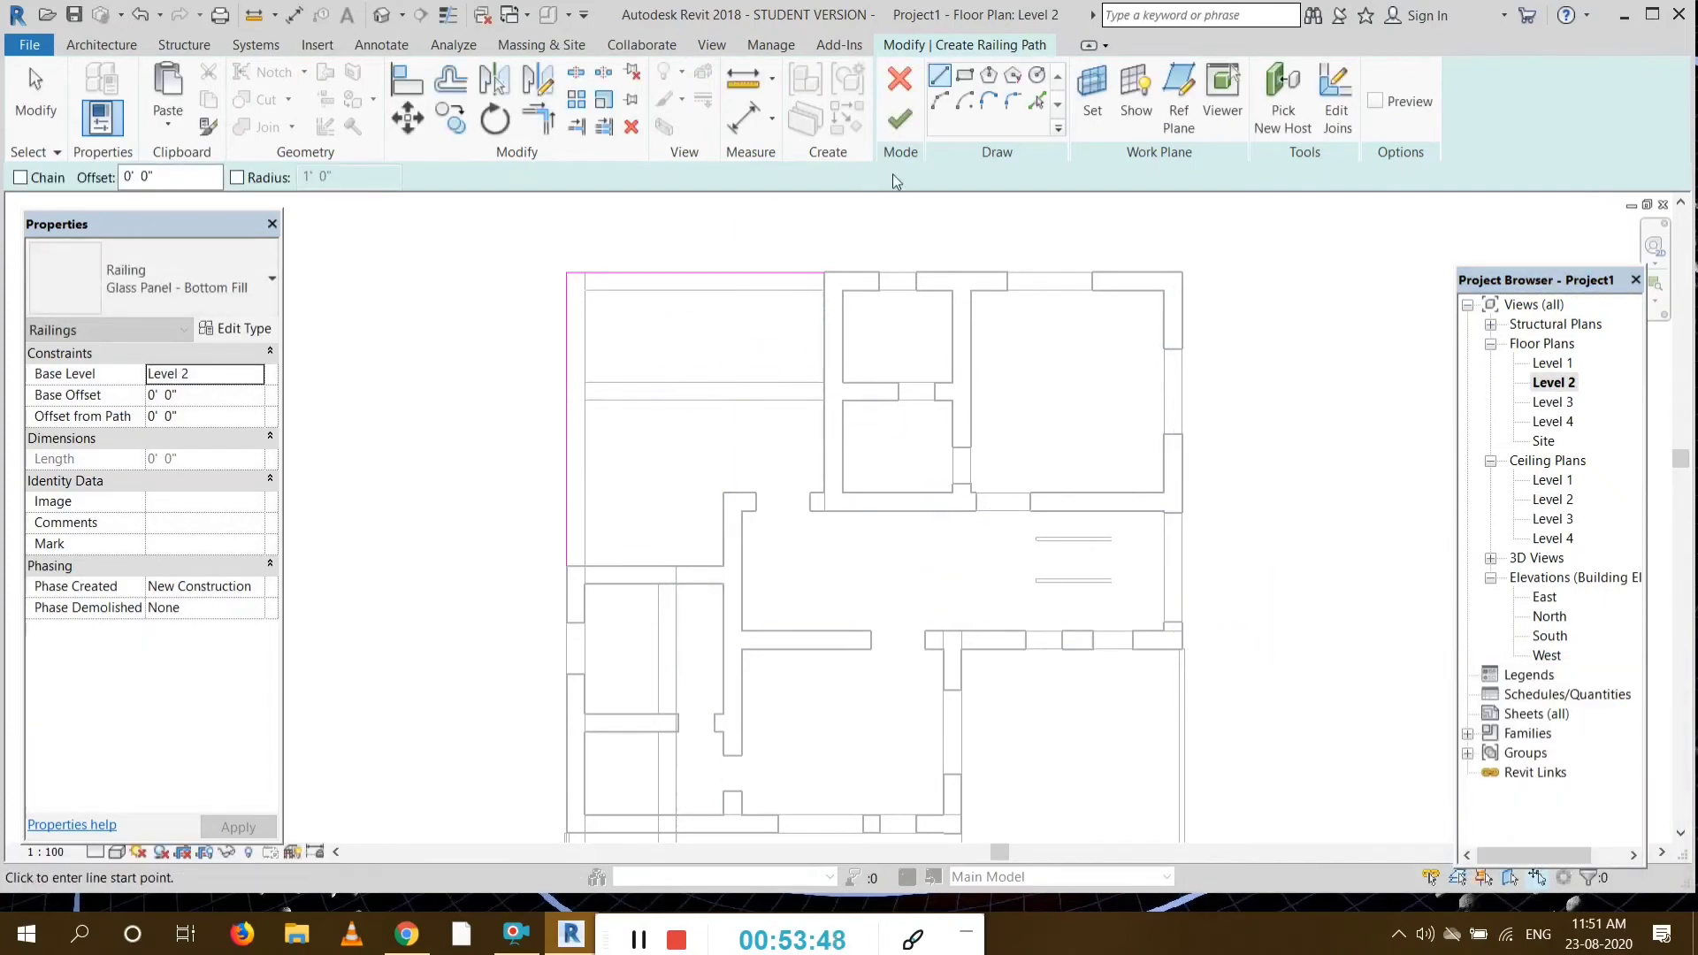
click(898, 122)
click(1553, 864)
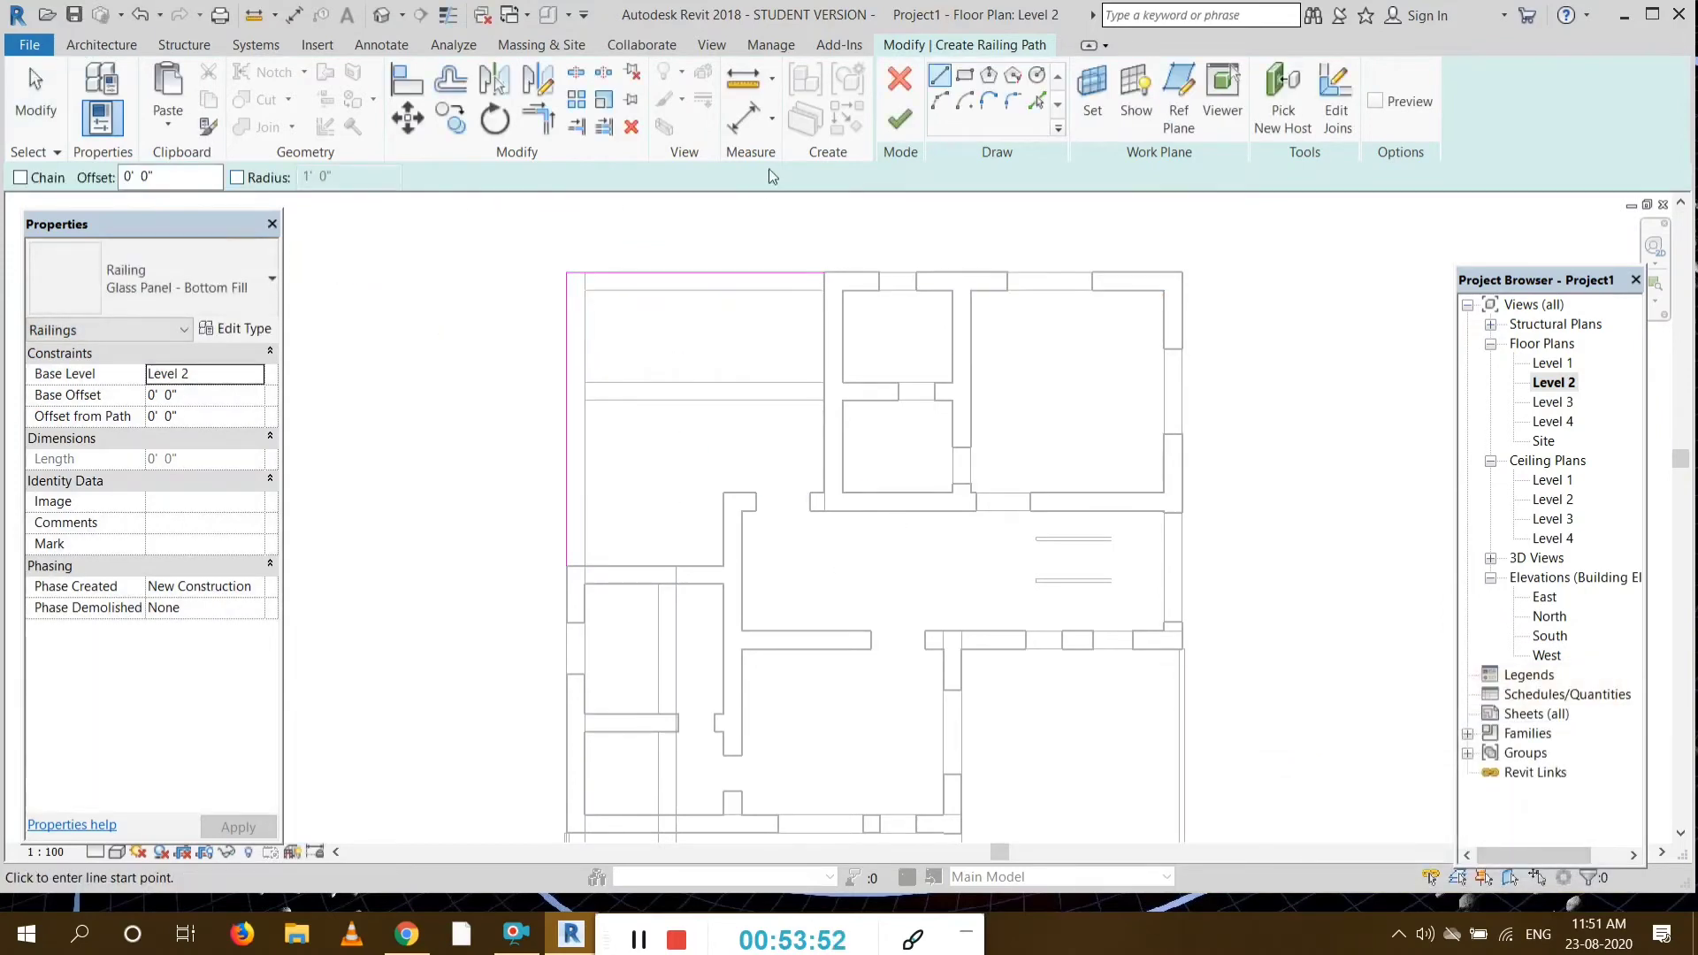
click(899, 80)
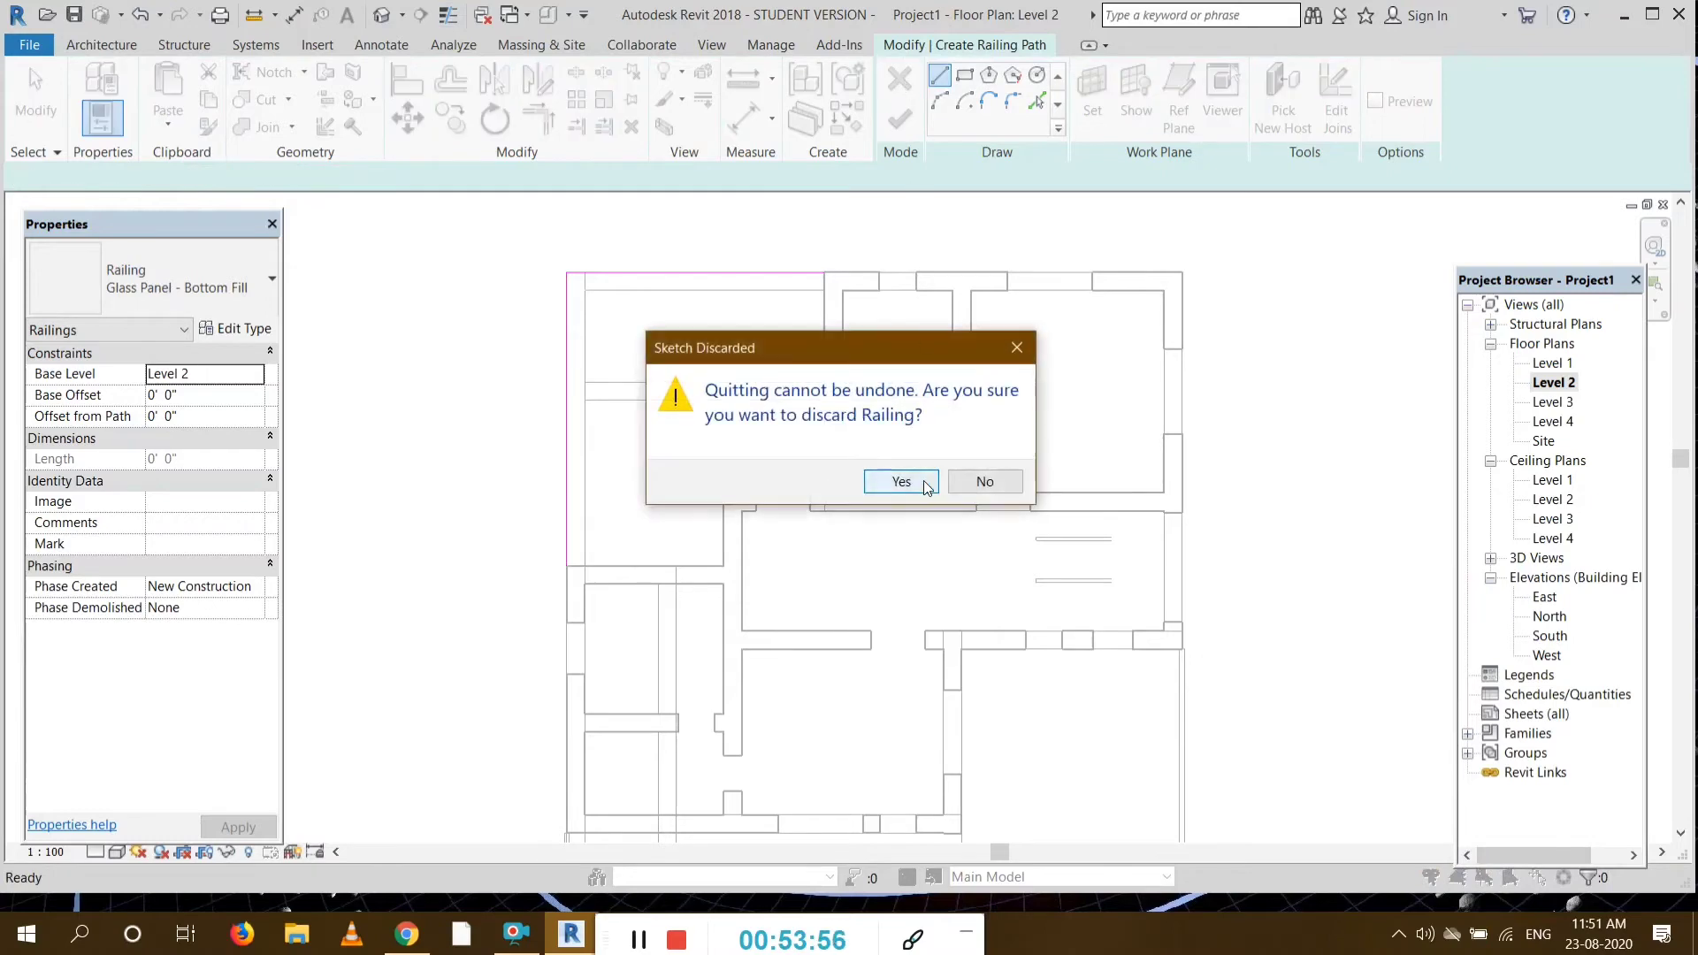
click(926, 487)
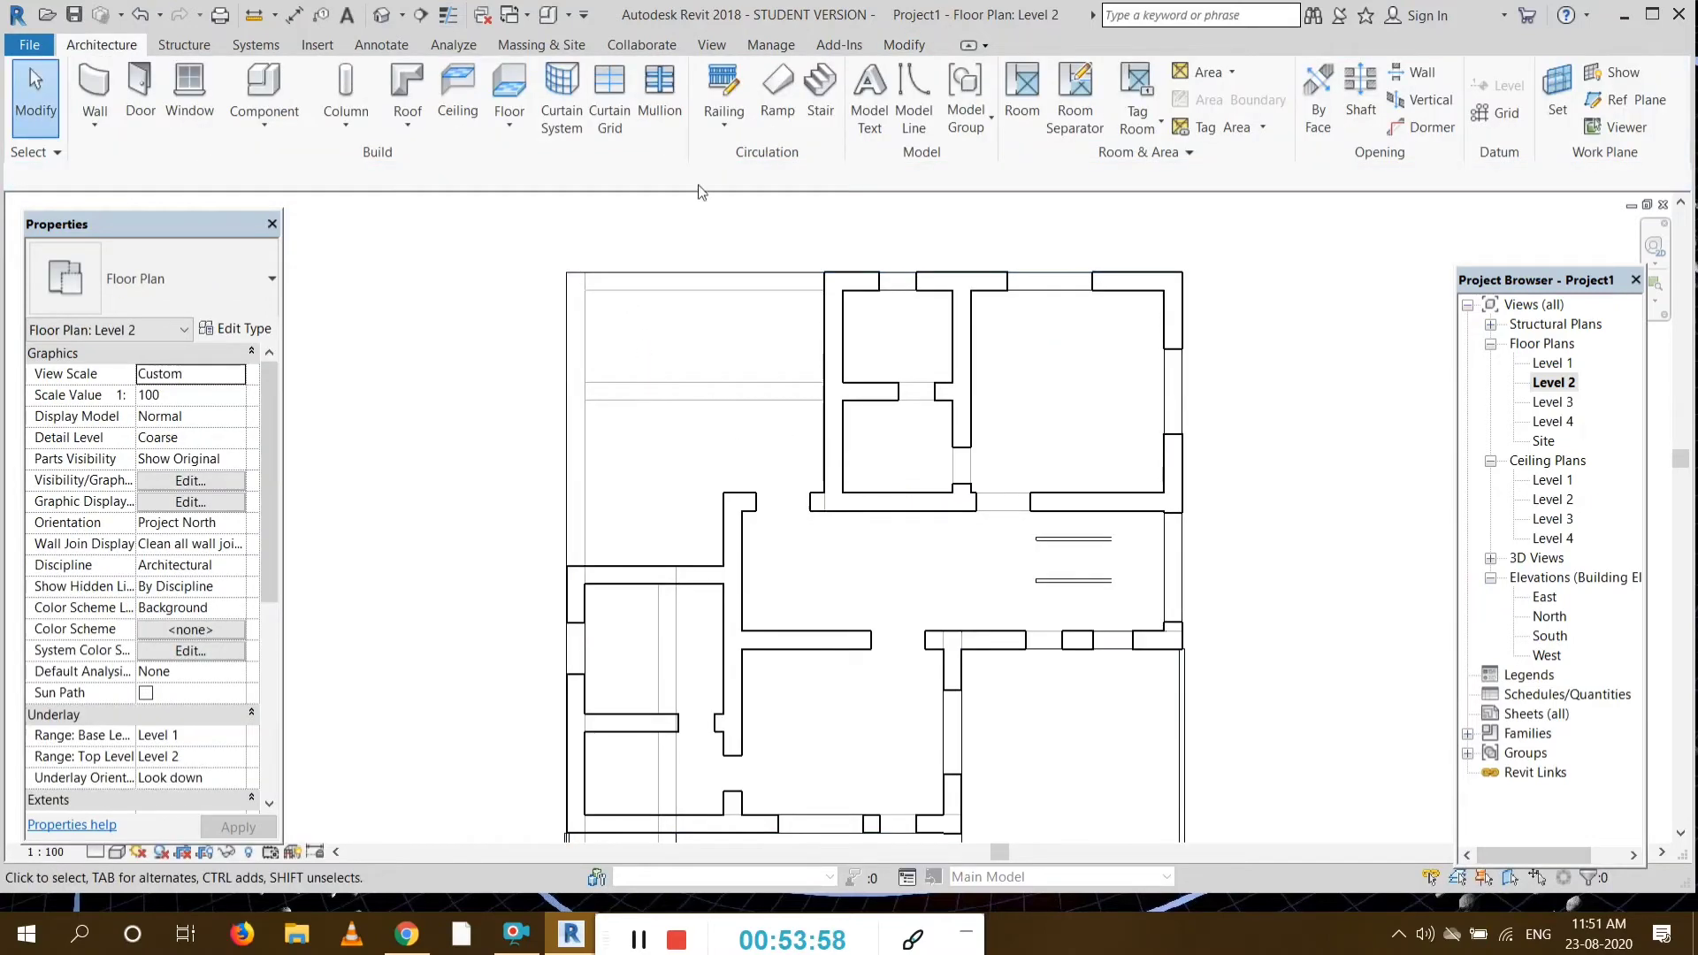
Step: Create a new Glass Panel - Bottom Fill railing along the northwest terrace's west edge, about 16'-0", and north edge, about 14'-0"
click(722, 94)
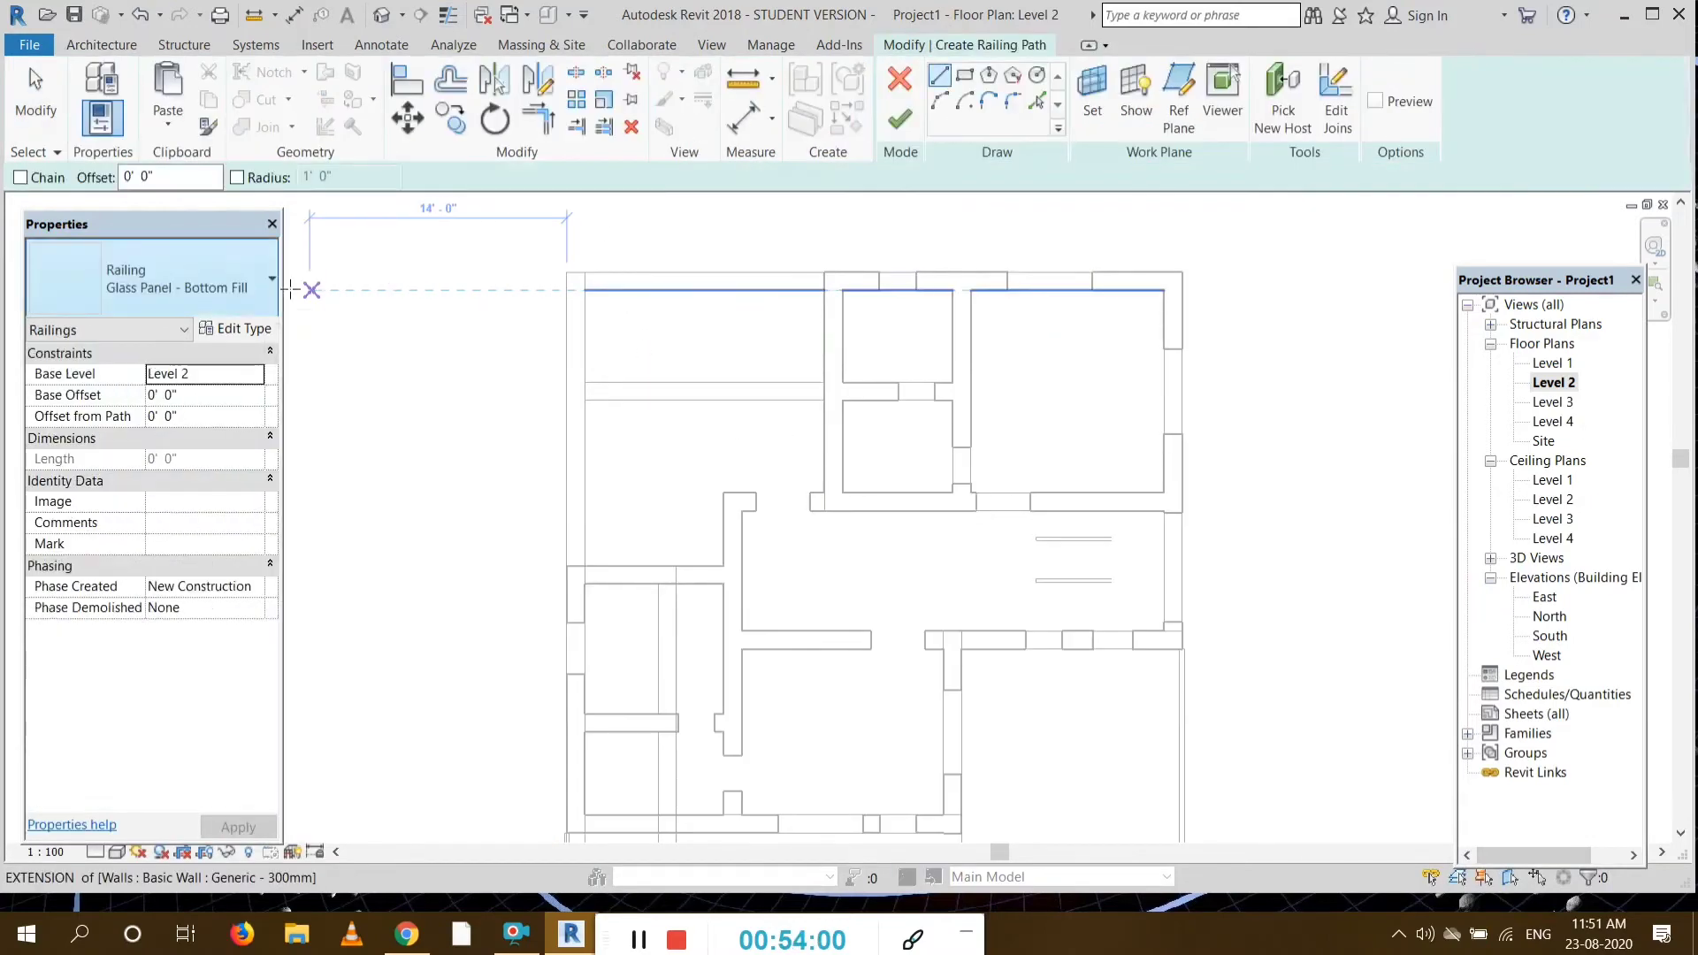
click(257, 290)
click(157, 473)
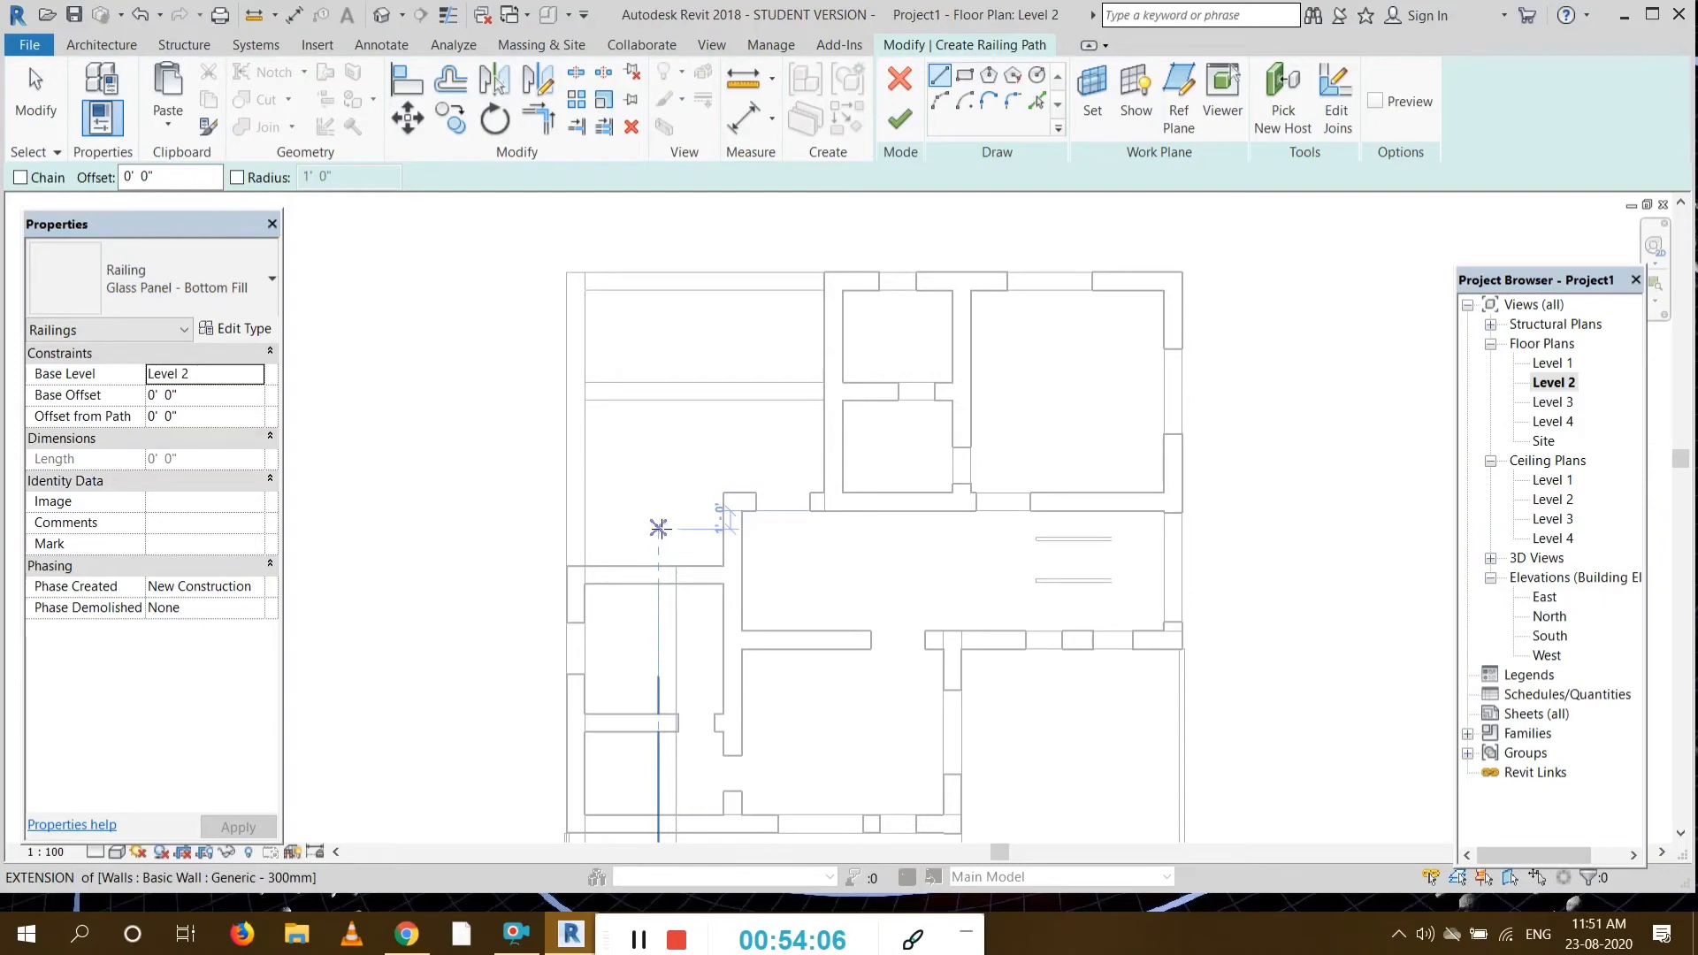
scroll(588, 541, up, 1)
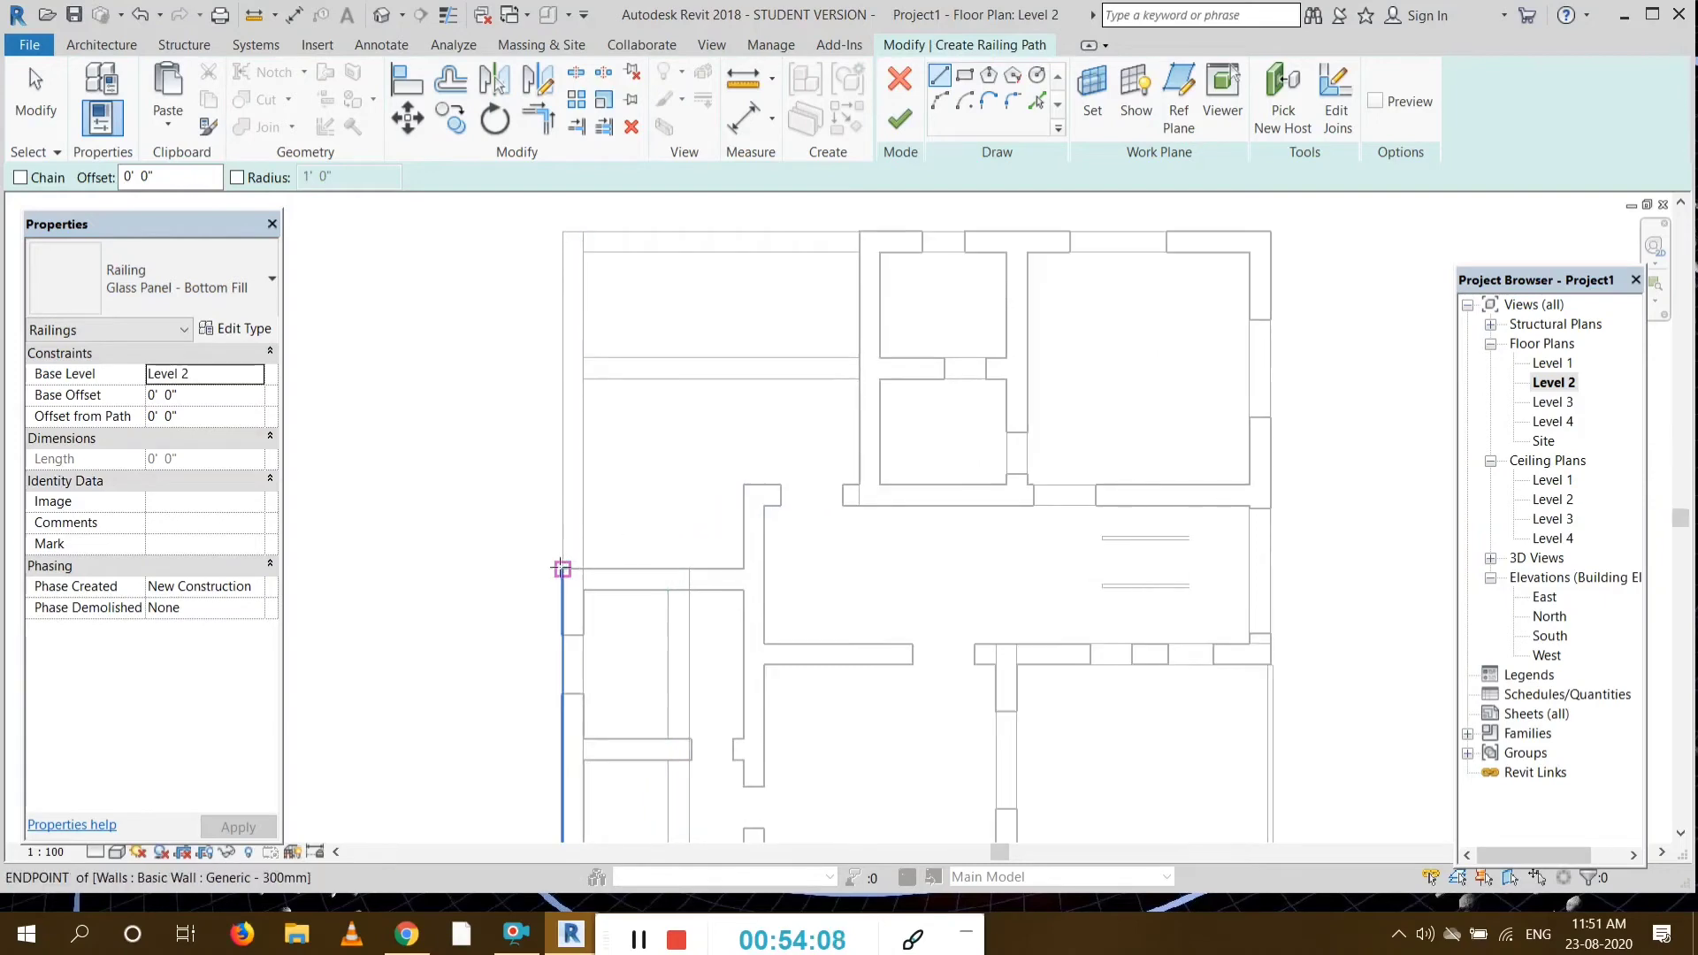
click(562, 568)
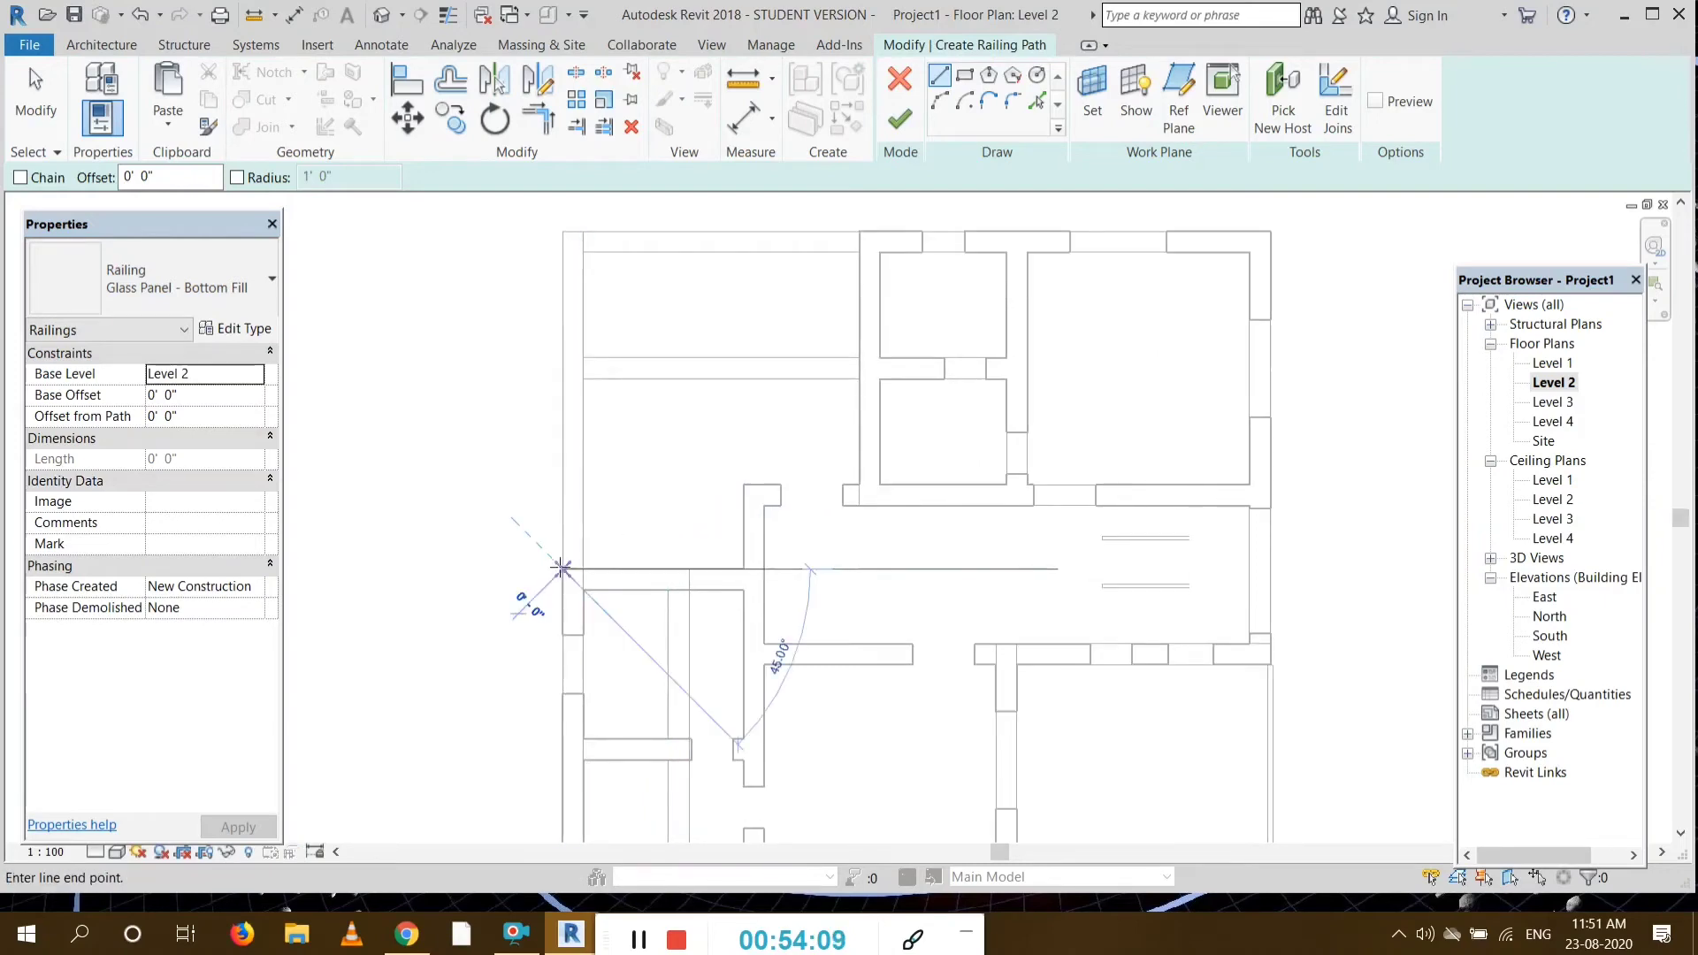
click(562, 232)
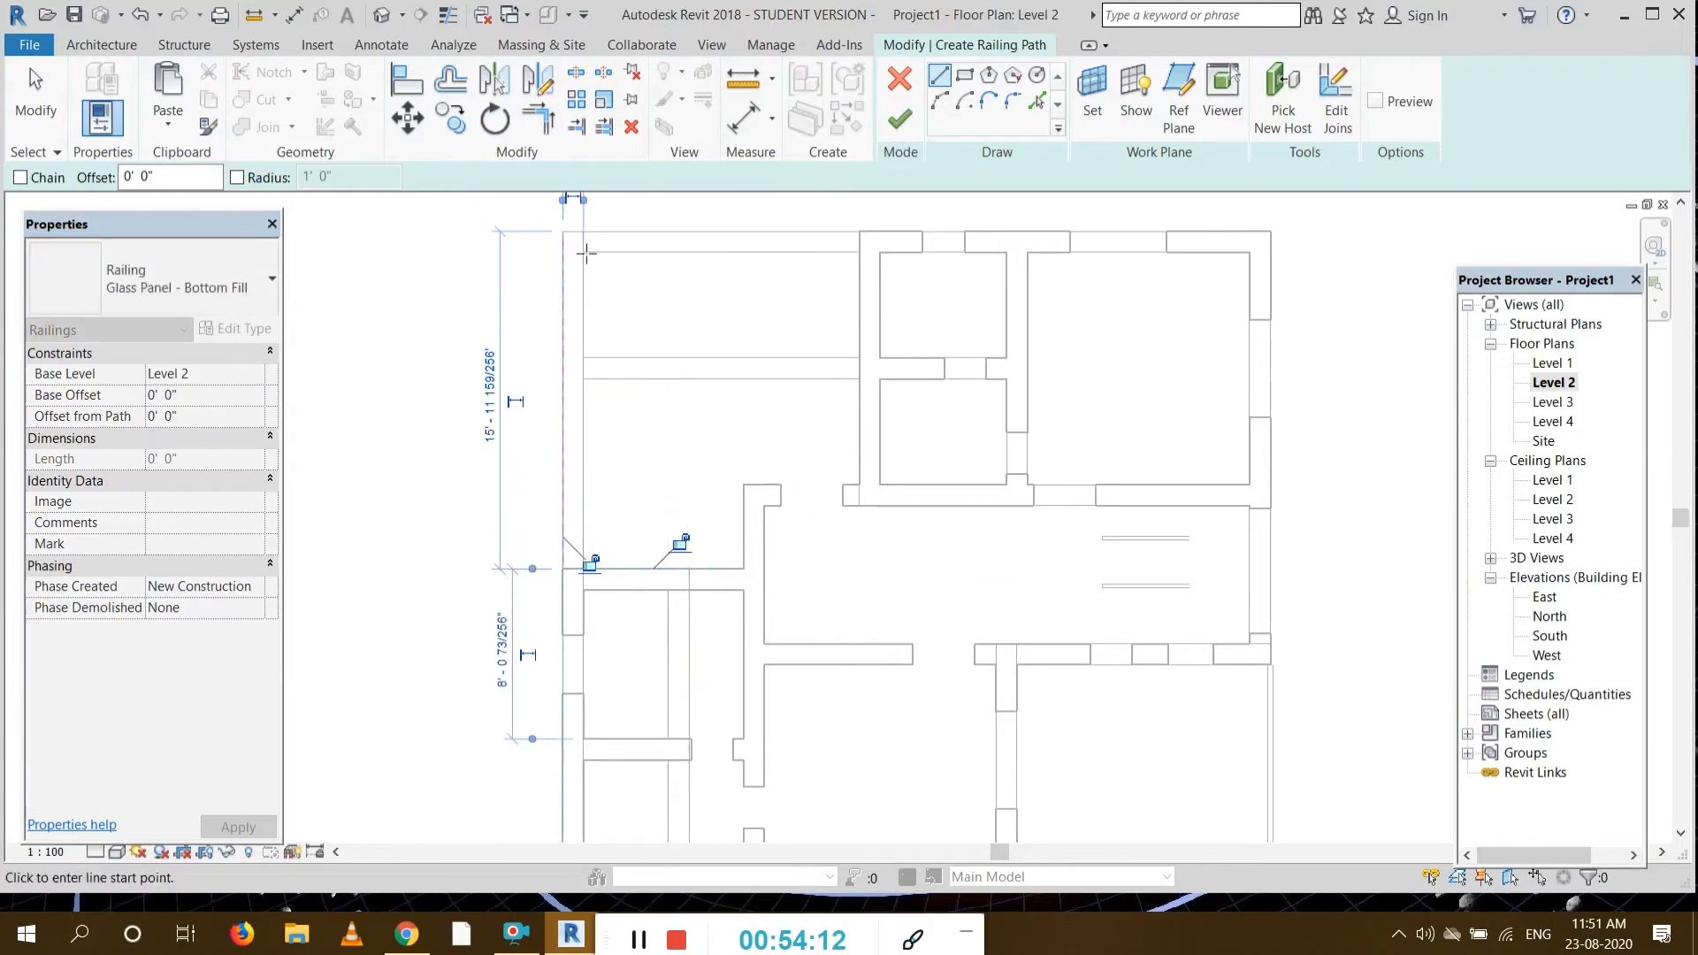
click(859, 232)
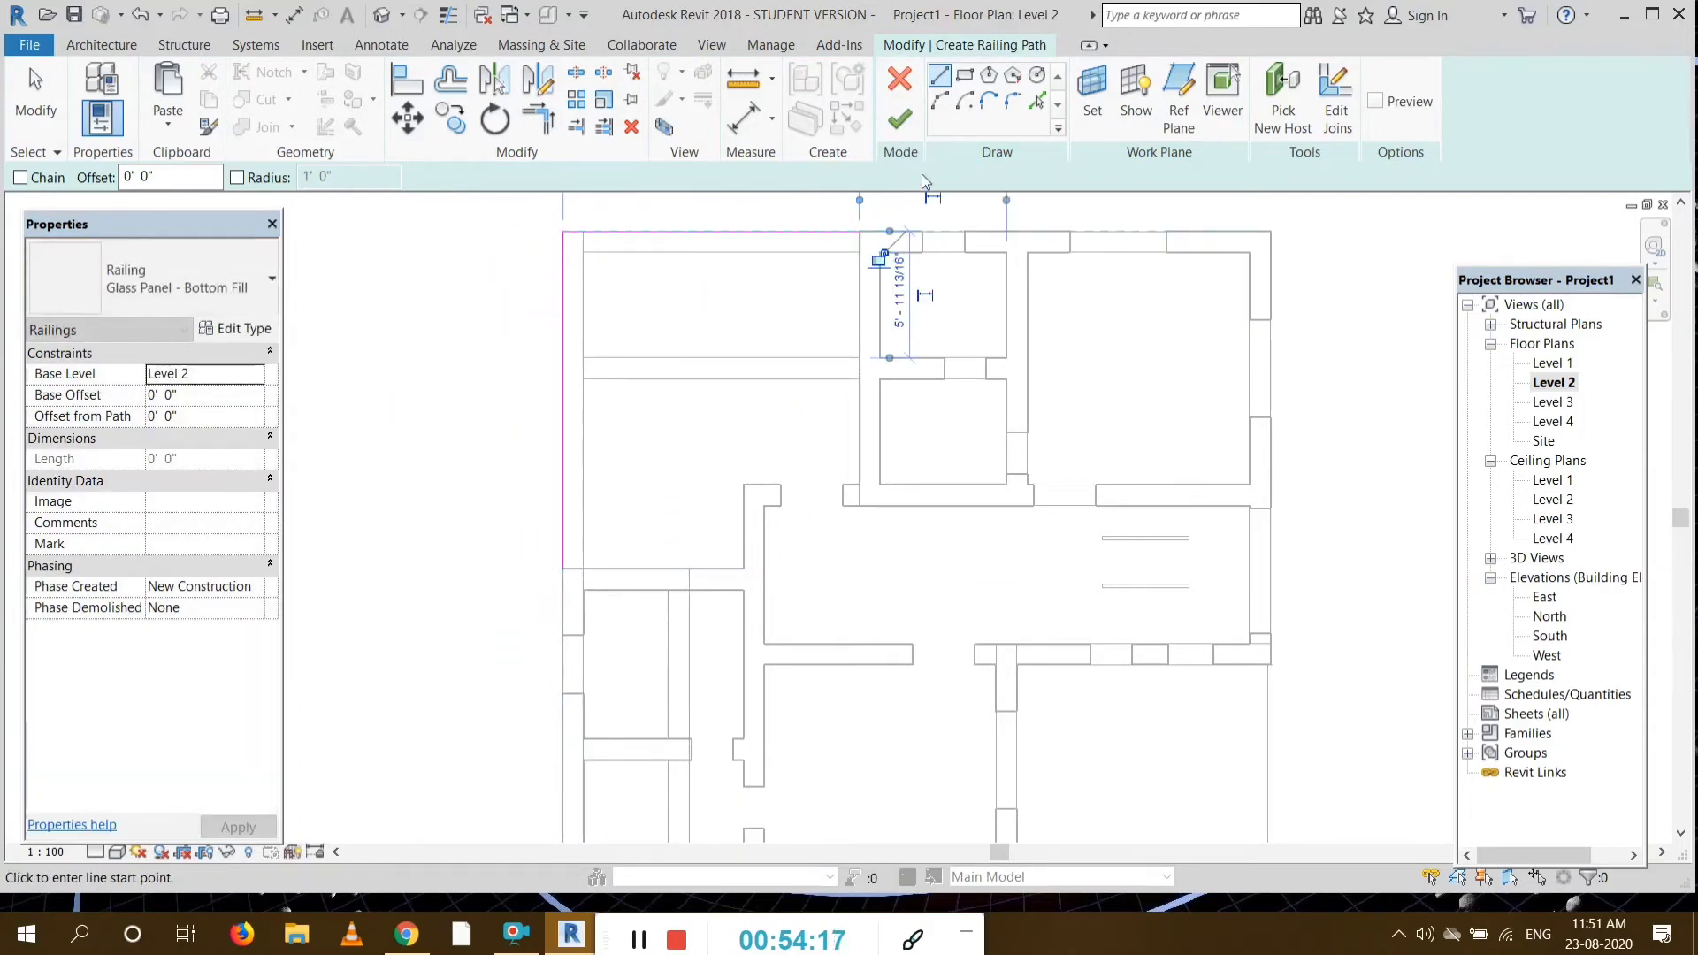
click(899, 119)
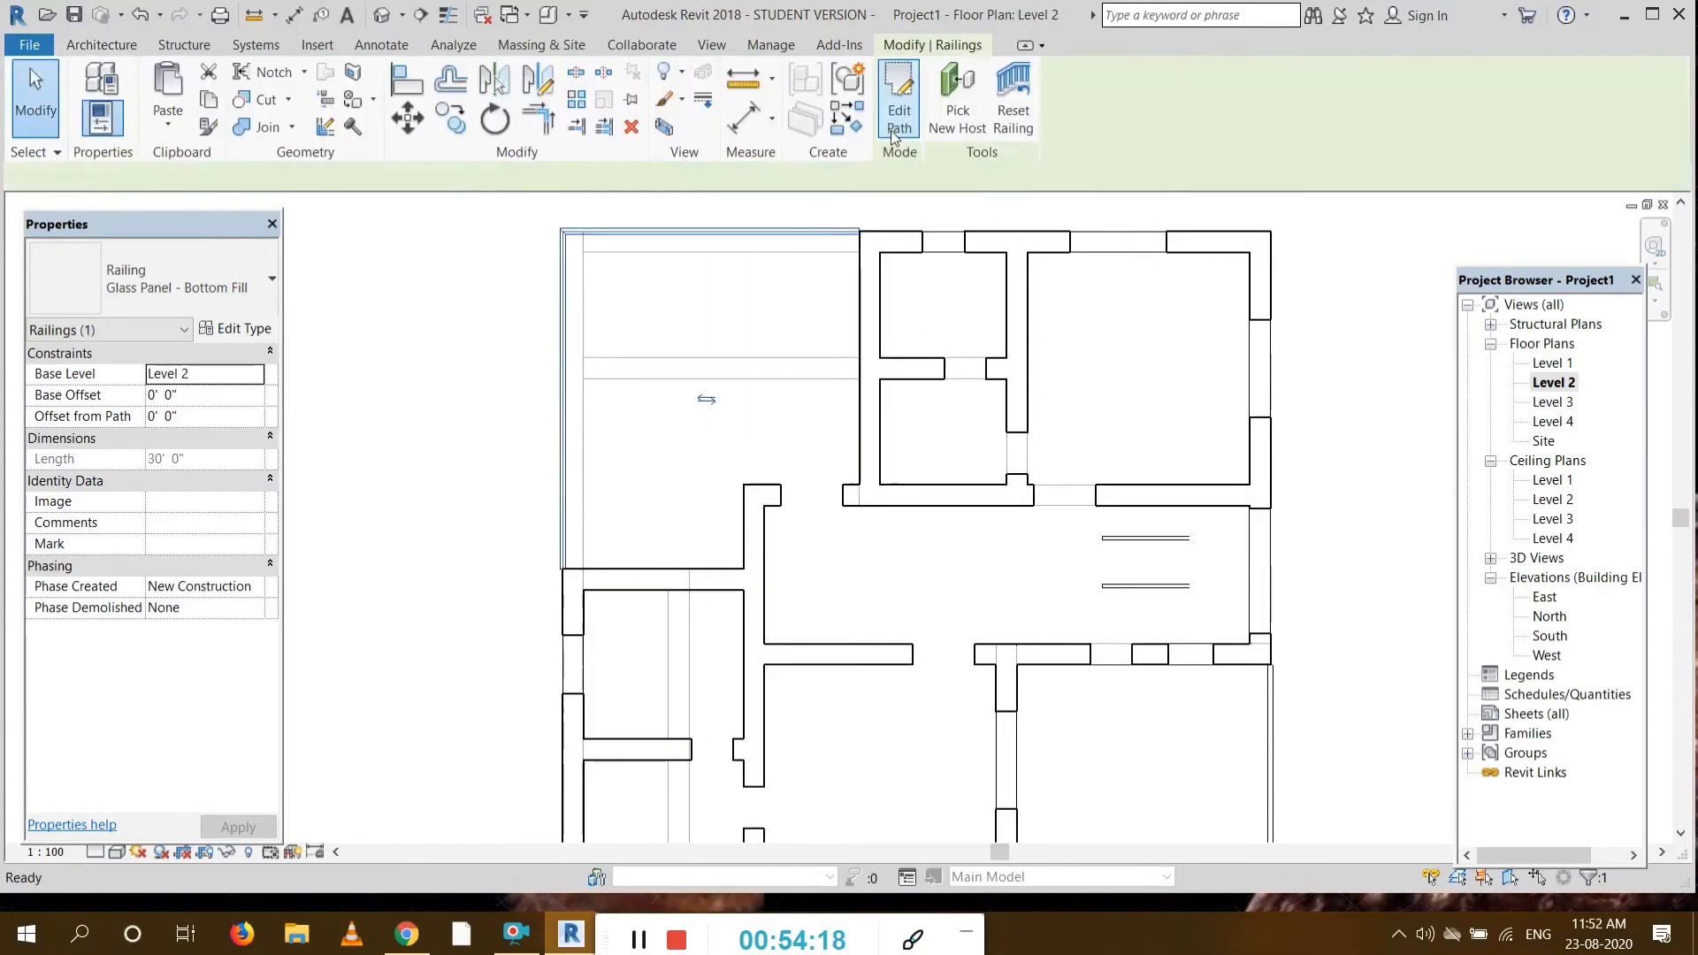
Step: Inspect the glass railings around the terrace and balcony from several sides in the 3D view
click(383, 15)
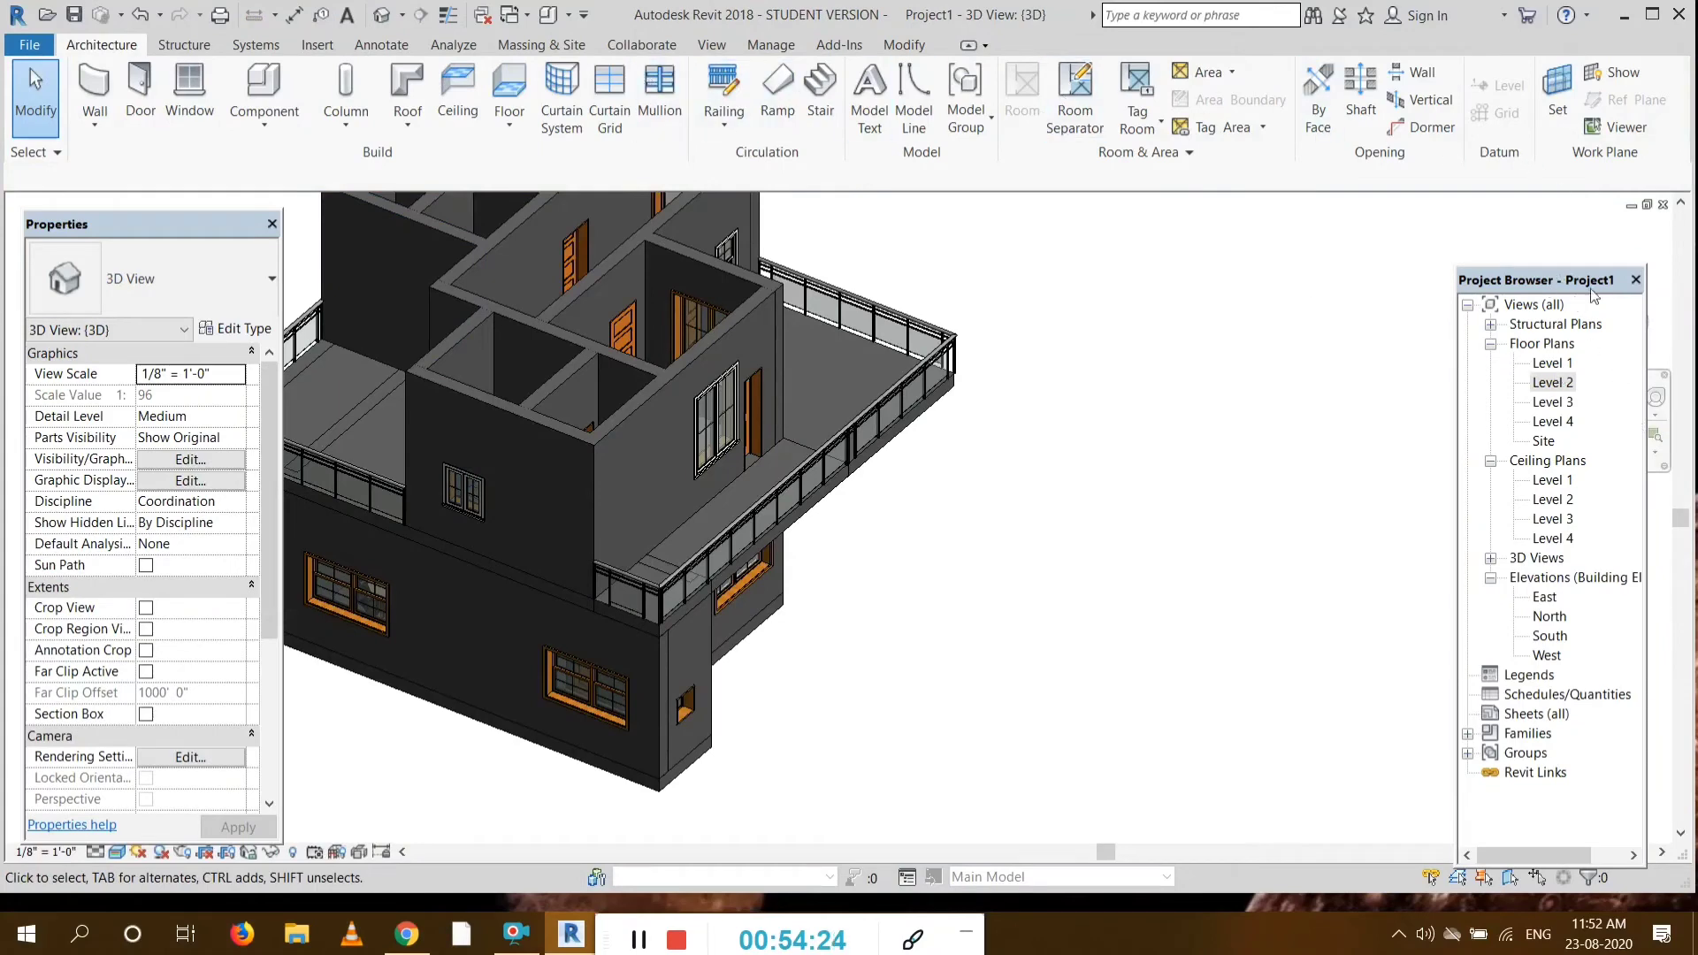
mouse_move(1578, 281)
mouse_down()
mouse_move(1596, 275)
mouse_move(1611, 340)
mouse_move(1592, 285)
mouse_move(1559, 283)
mouse_move(1605, 287)
mouse_move(1475, 291)
mouse_up()
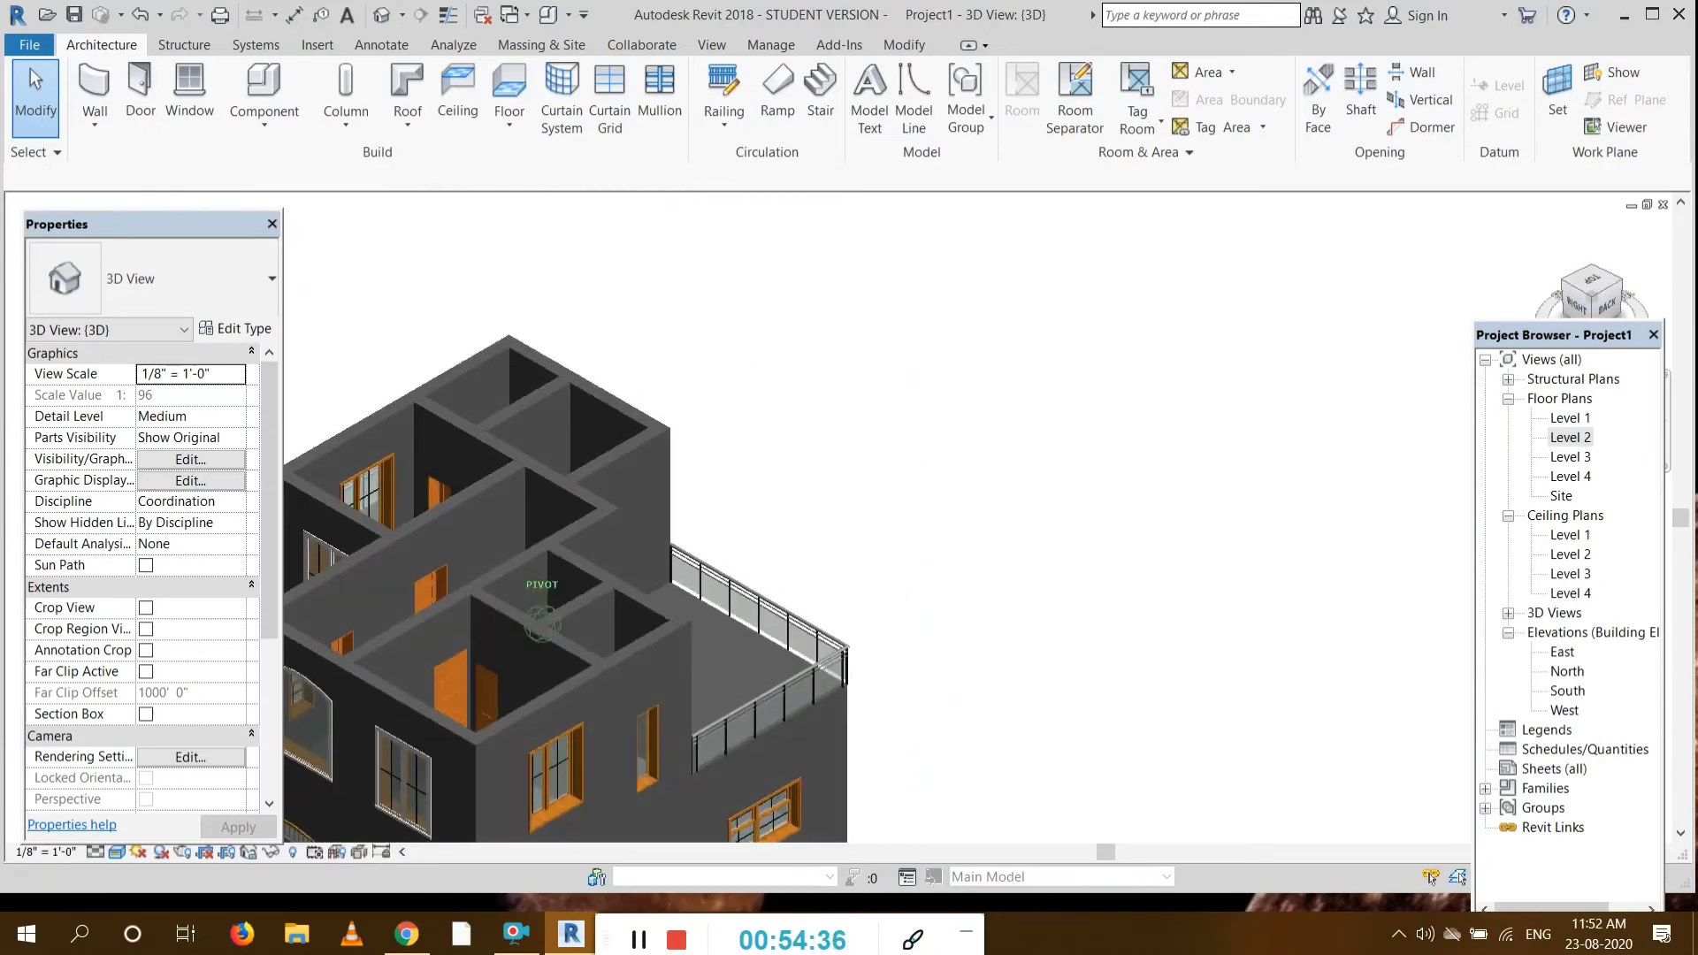
mouse_move(672, 619)
shift+middle_down()
mouse_move(840, 610)
mouse_move(889, 513)
mouse_move(753, 521)
shift+middle_up()
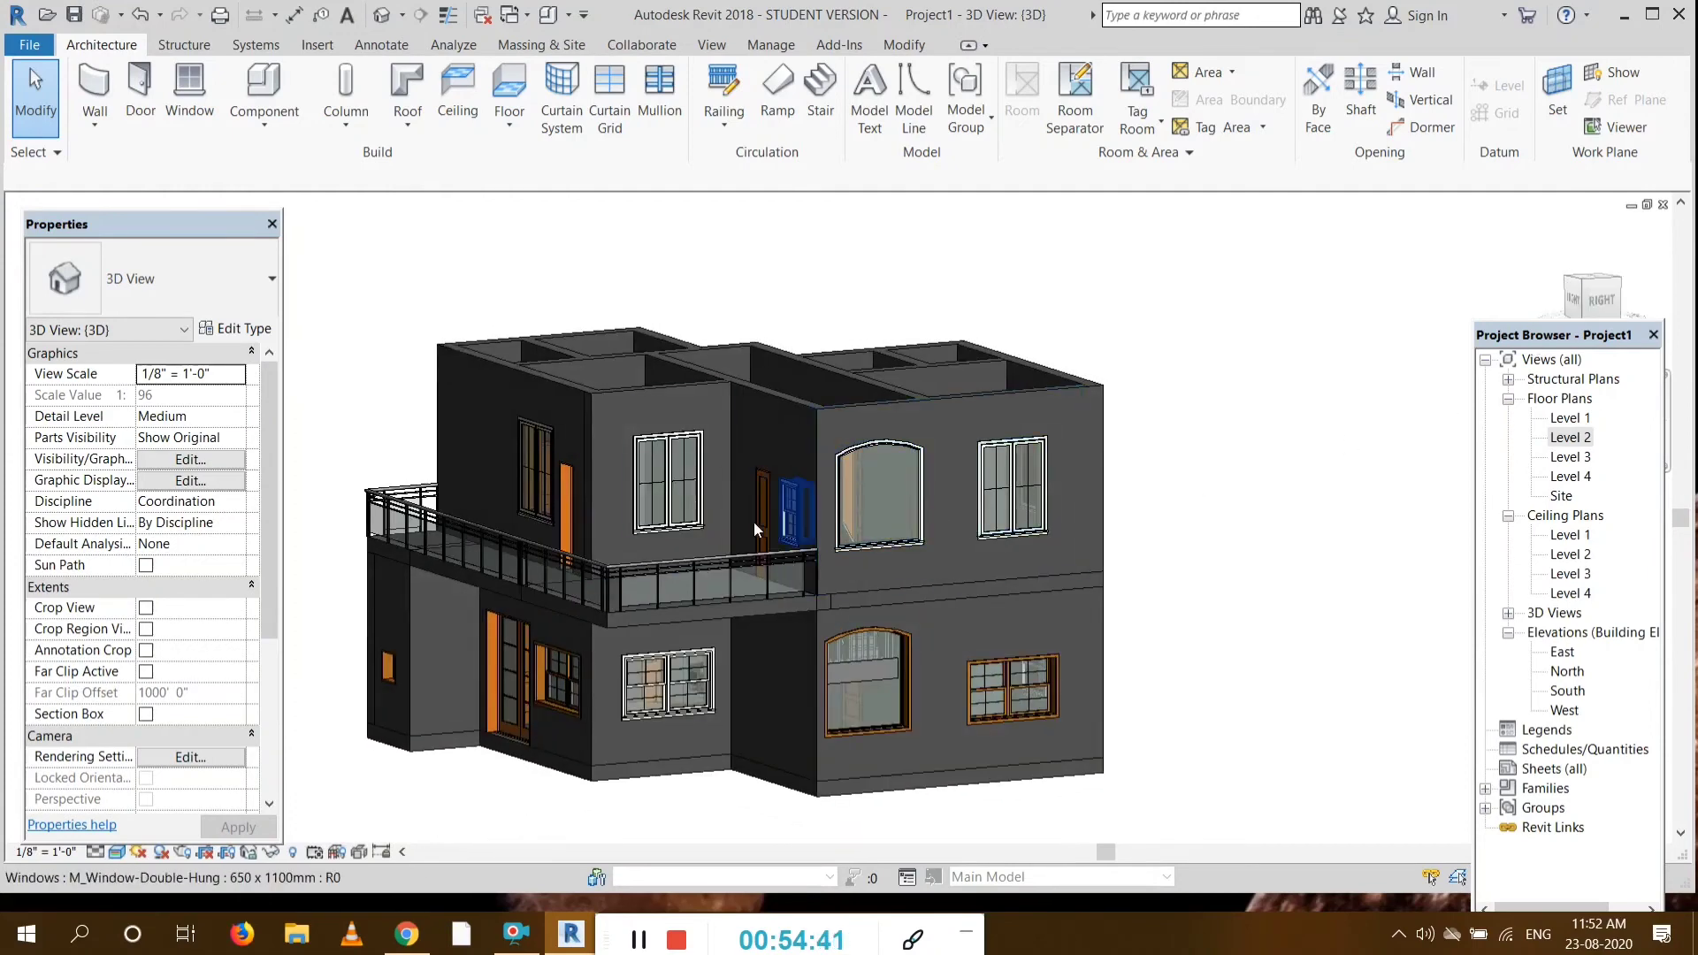
click(1607, 292)
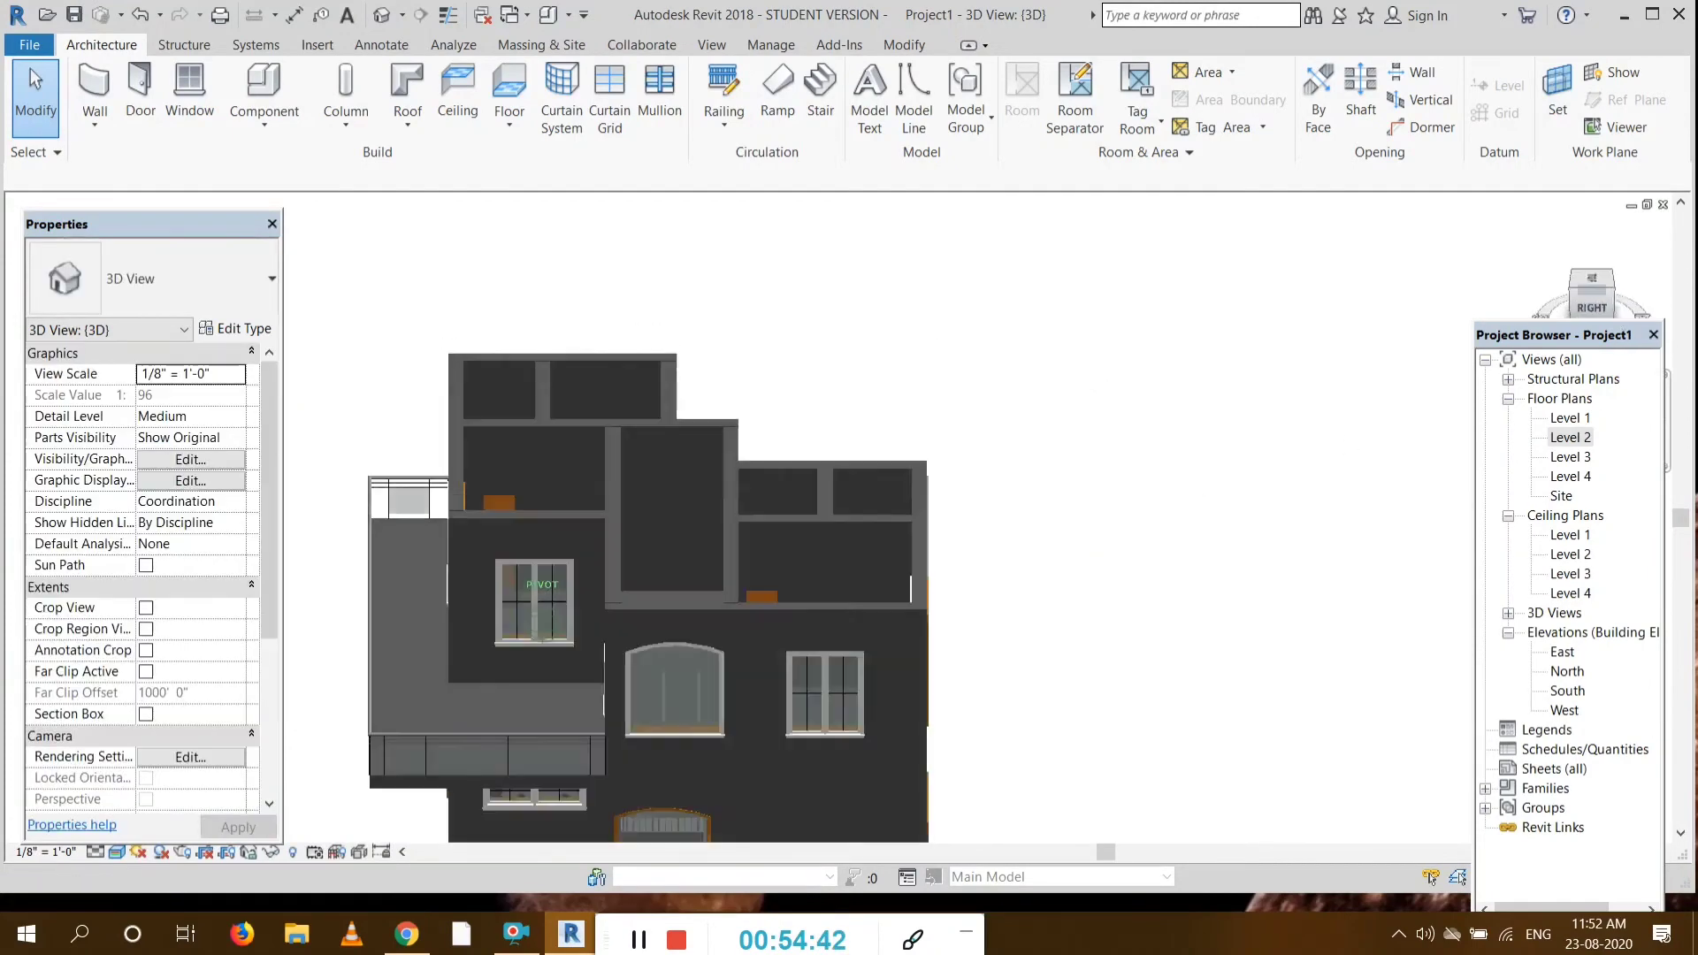
mouse_move(1599, 354)
mouse_down()
mouse_move(1615, 306)
mouse_move(1646, 343)
mouse_up()
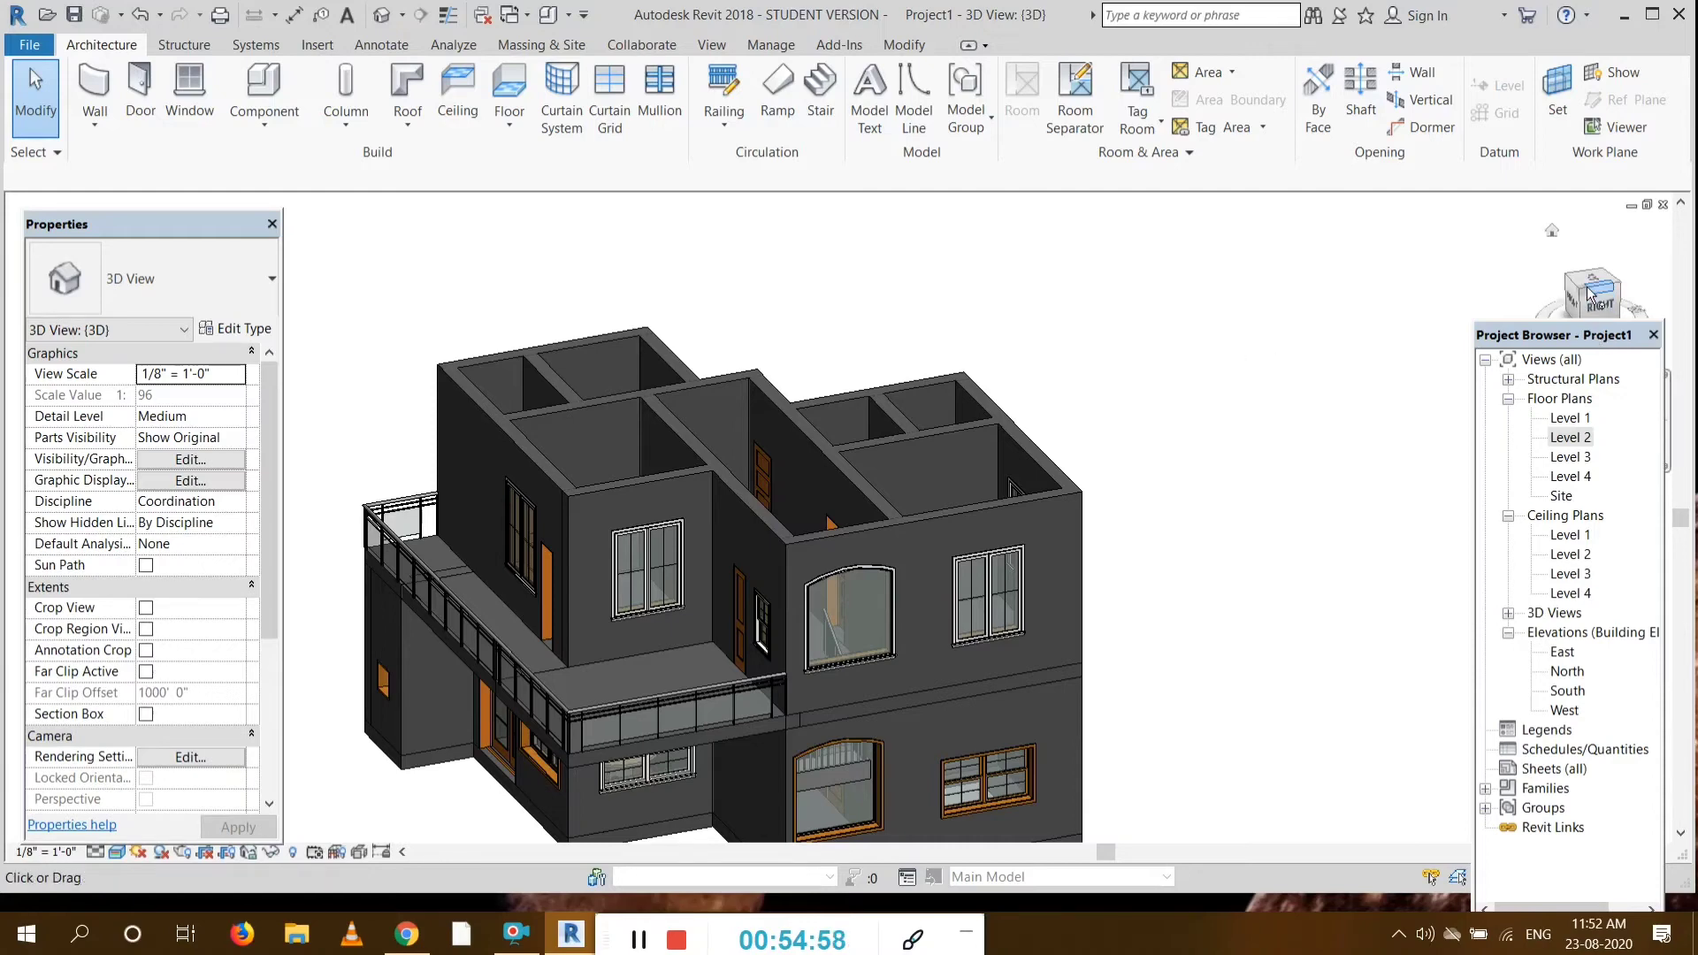
drag(1589, 295, 1556, 308)
Step: On the Level 2 plan, check the two 1100mm stair railings in the hall
double_click(1564, 437)
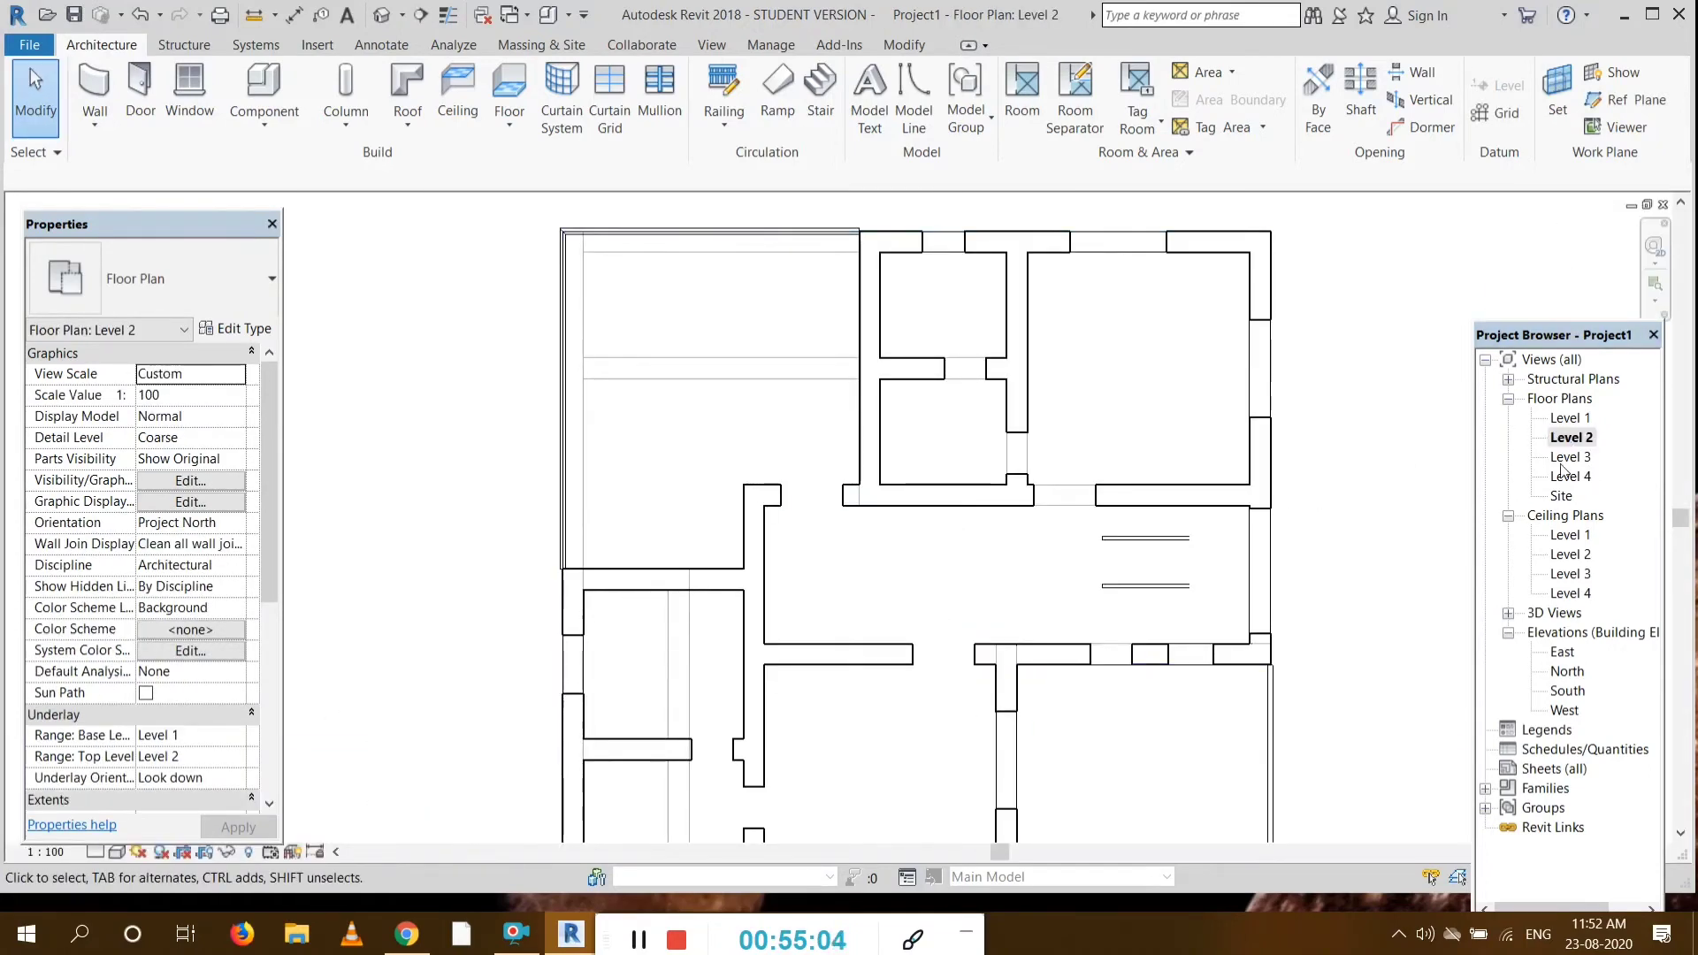
click(1160, 539)
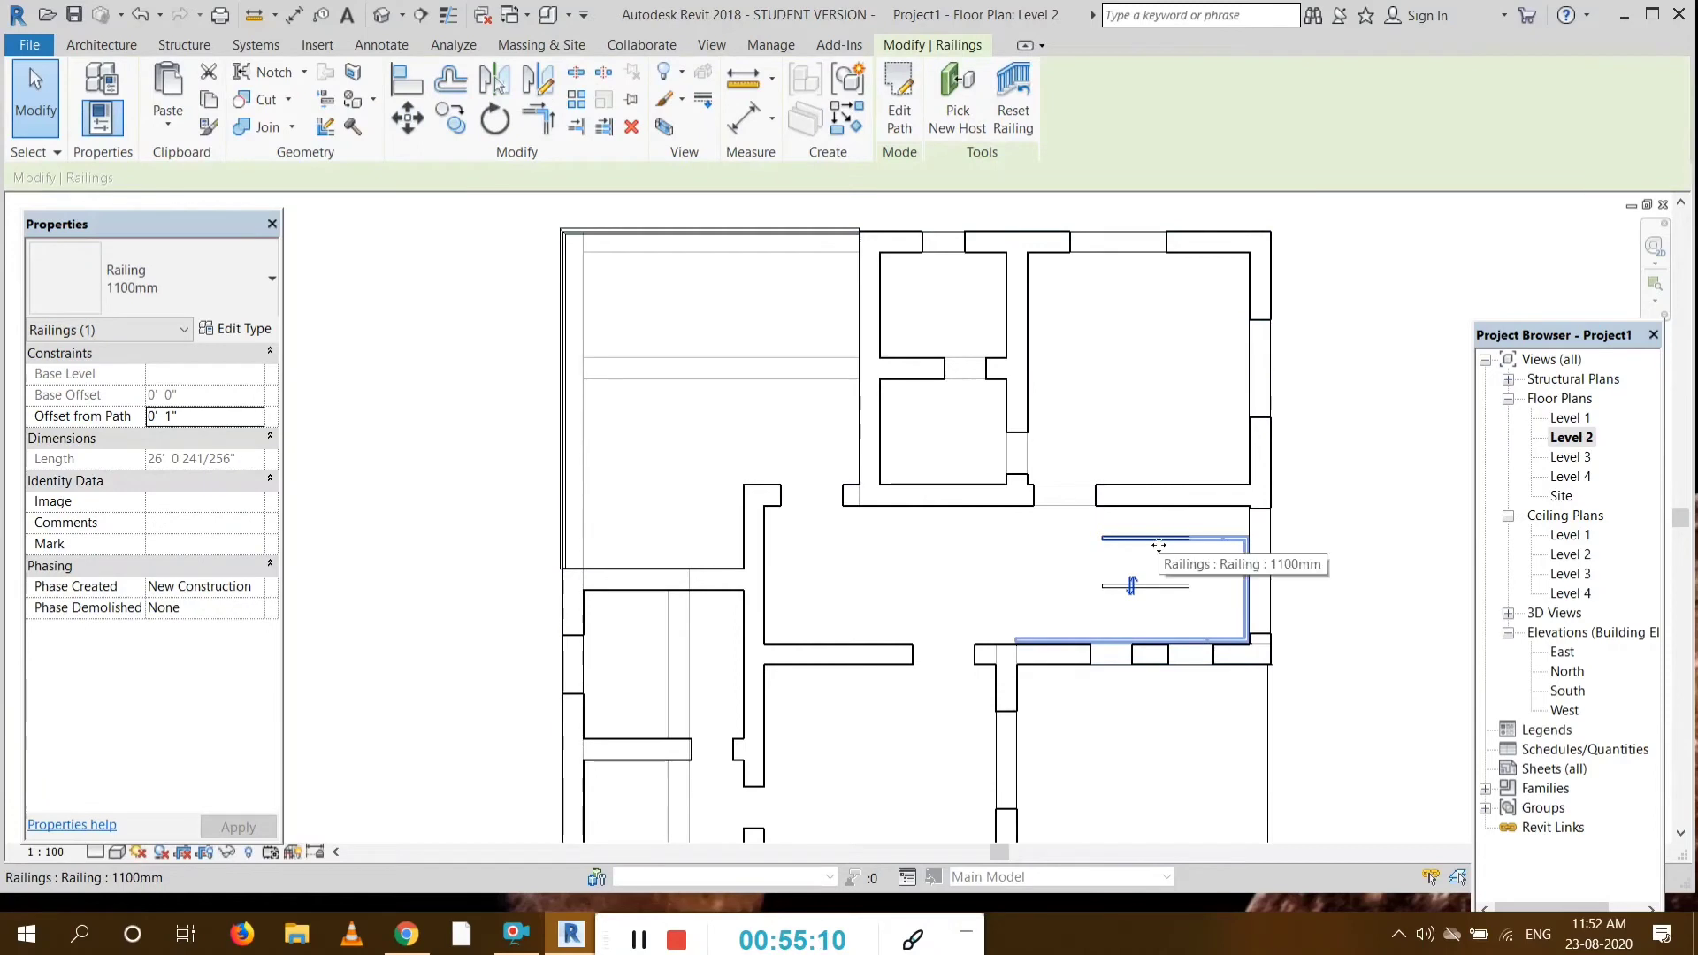
click(1161, 584)
click(1159, 539)
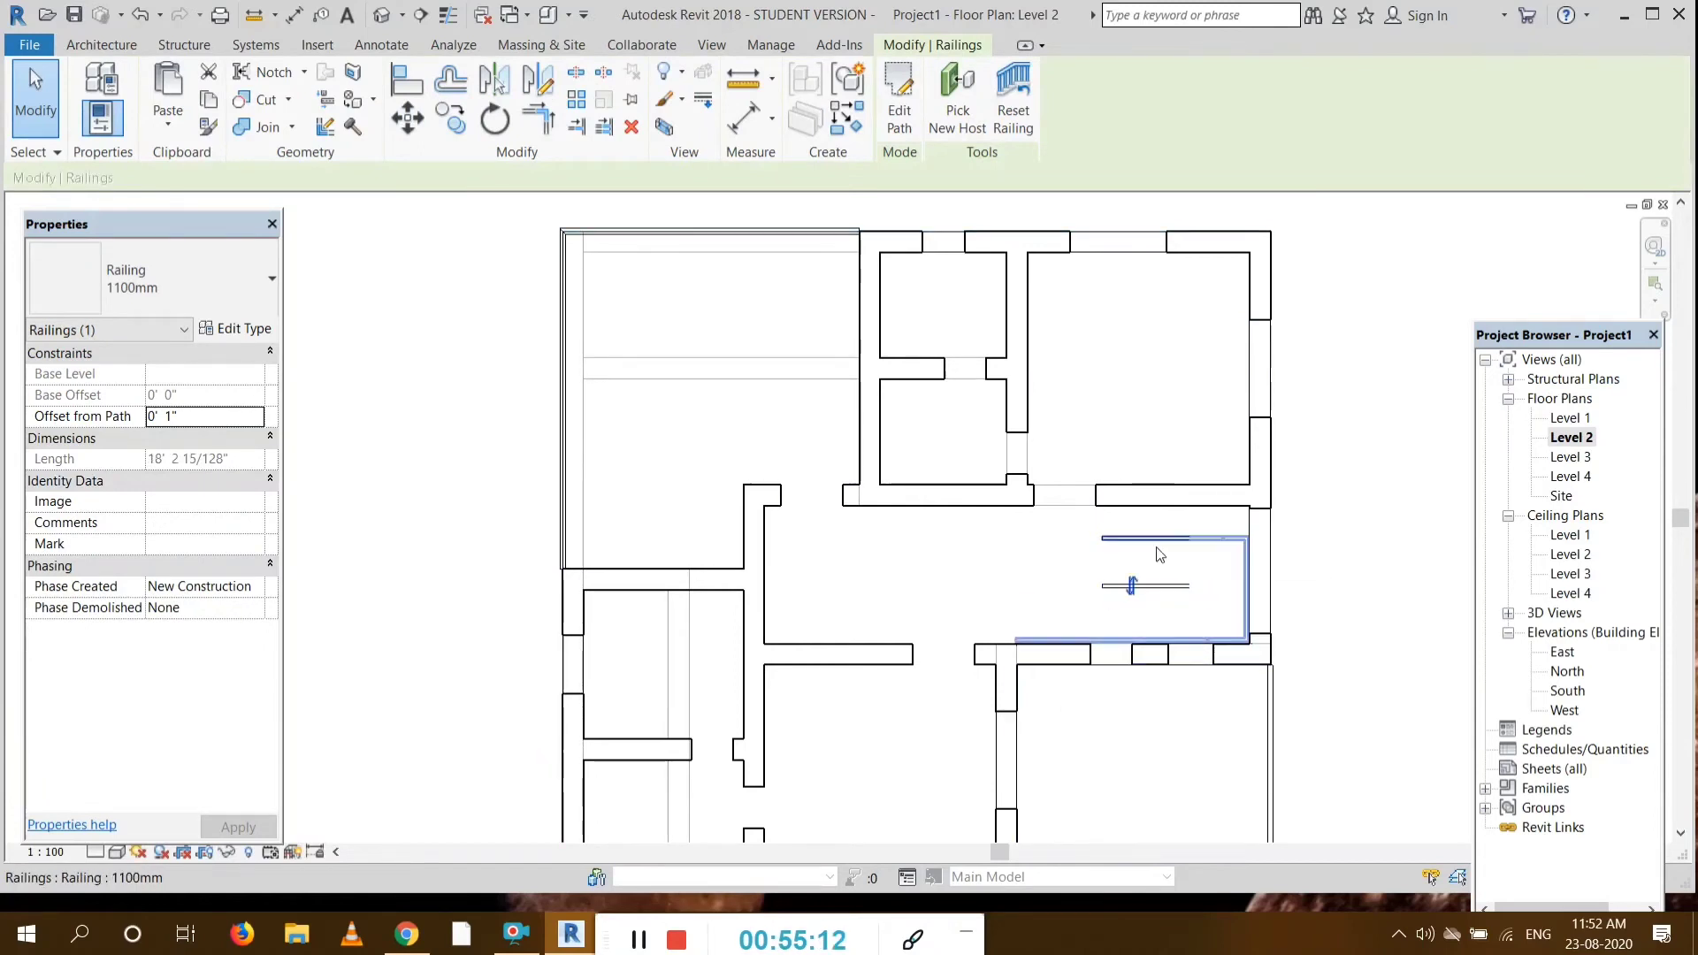
click(1306, 513)
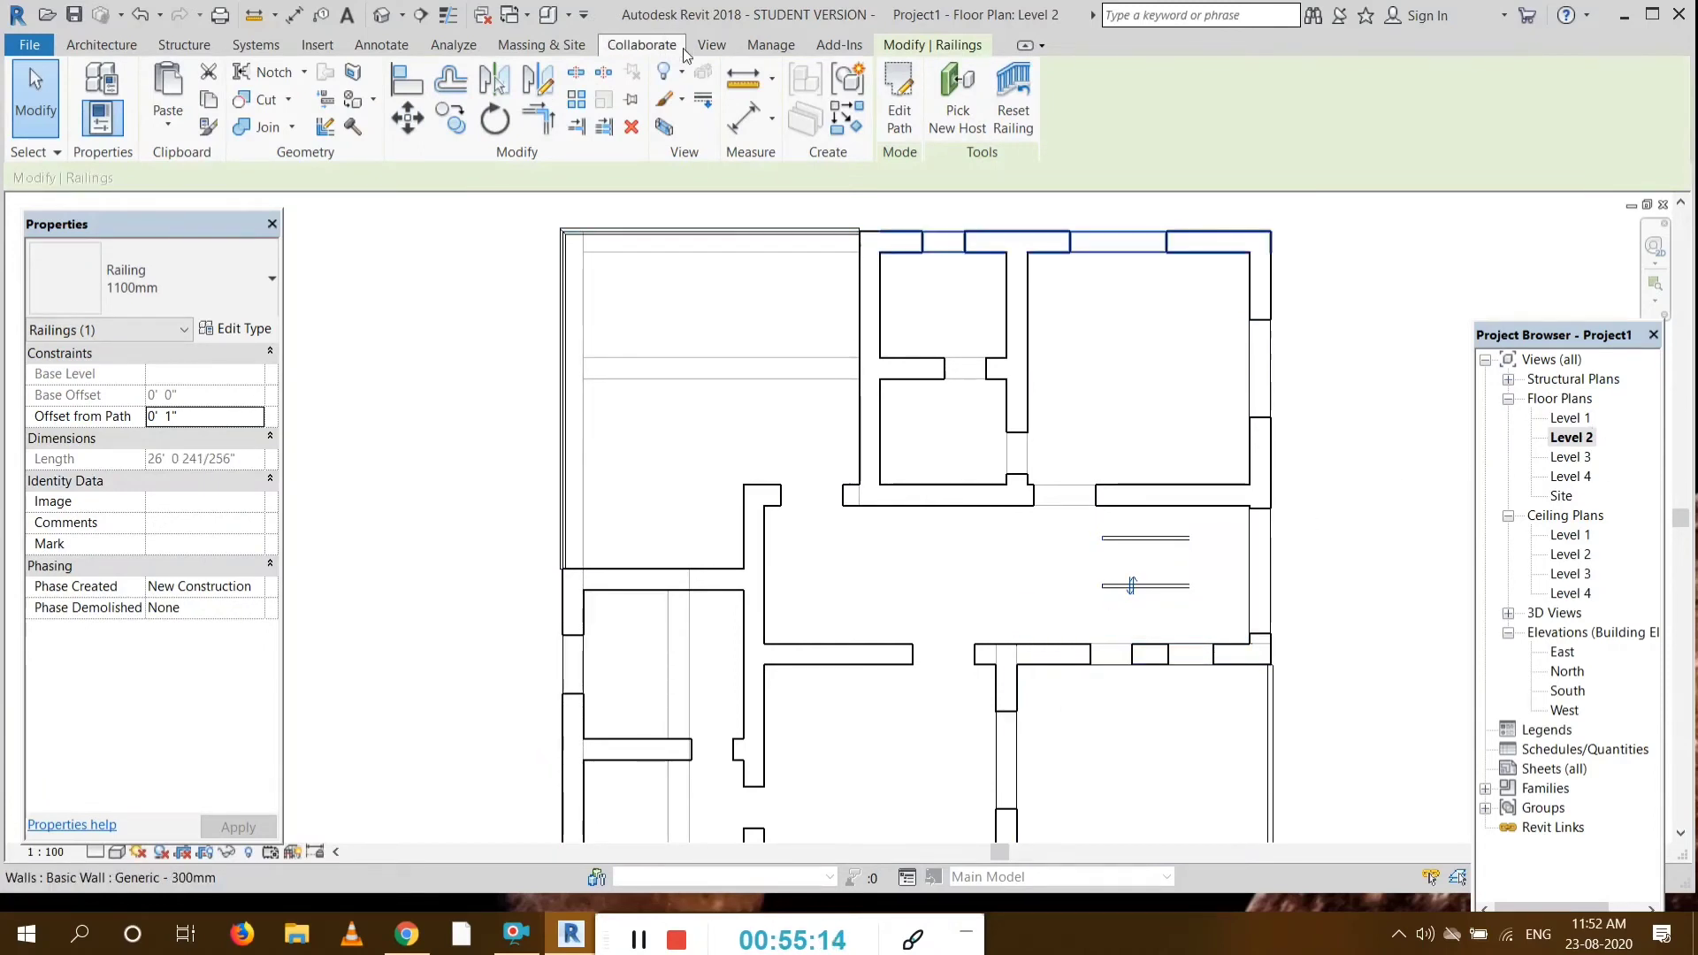
Step: In the 3D view, examine the 1100mm stair railings at the second-floor hall from above
click(382, 15)
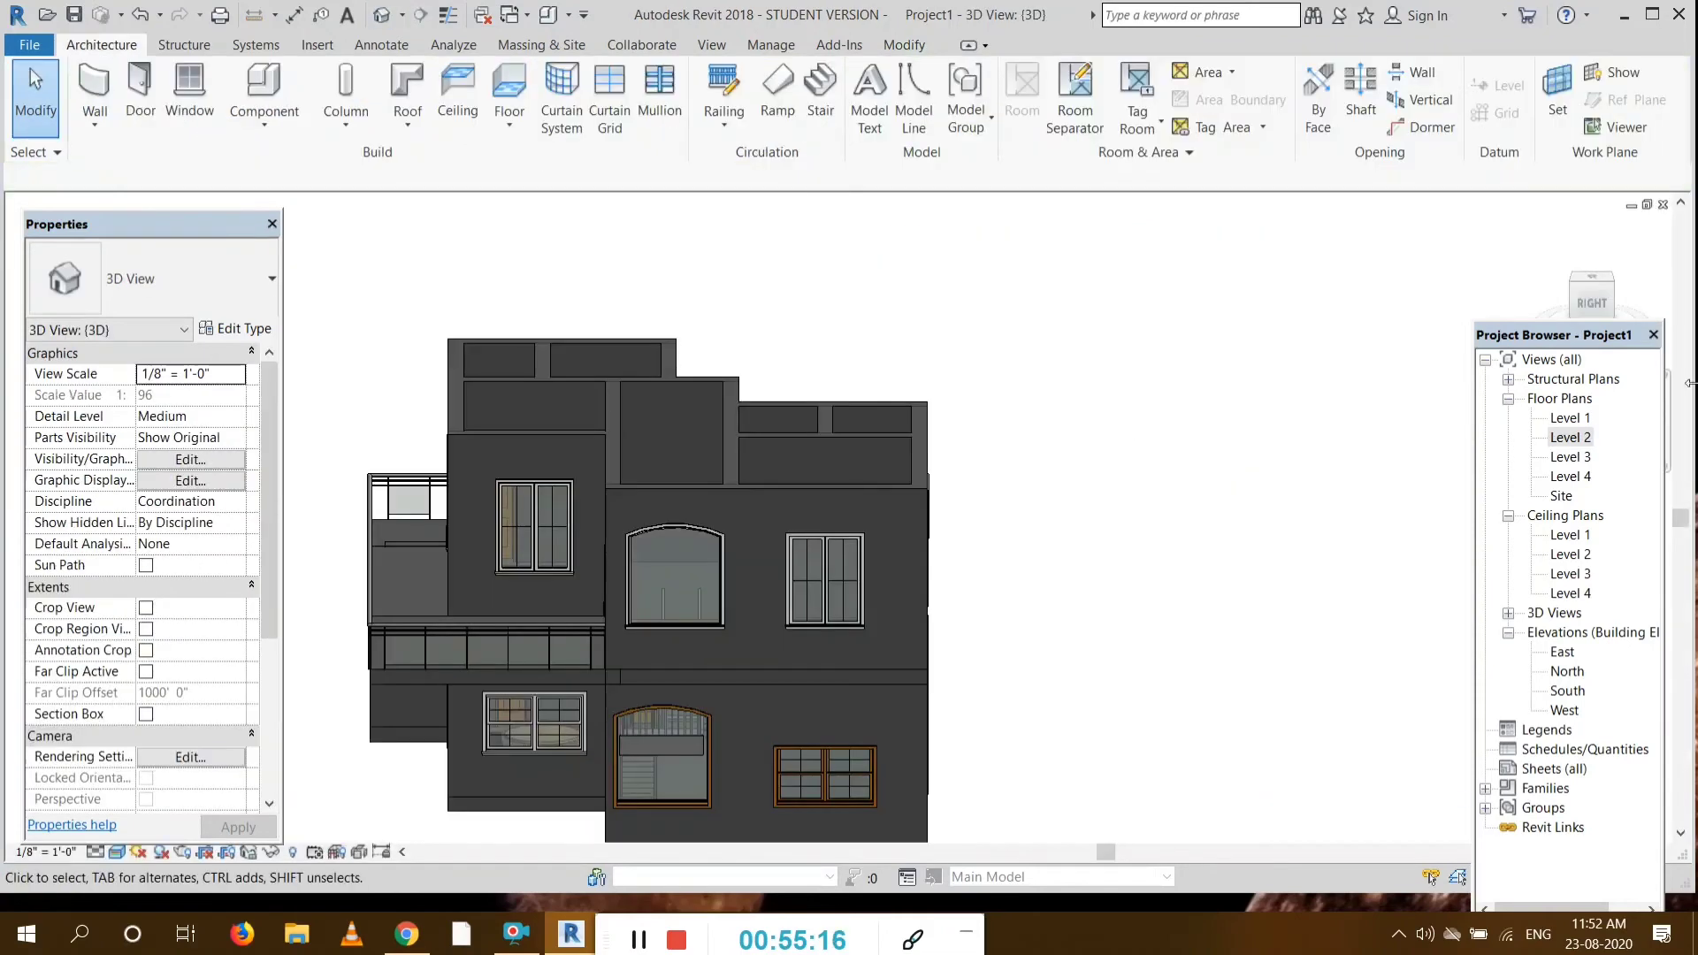
mouse_move(1583, 292)
mouse_down()
mouse_move(1558, 338)
mouse_move(1578, 308)
mouse_up()
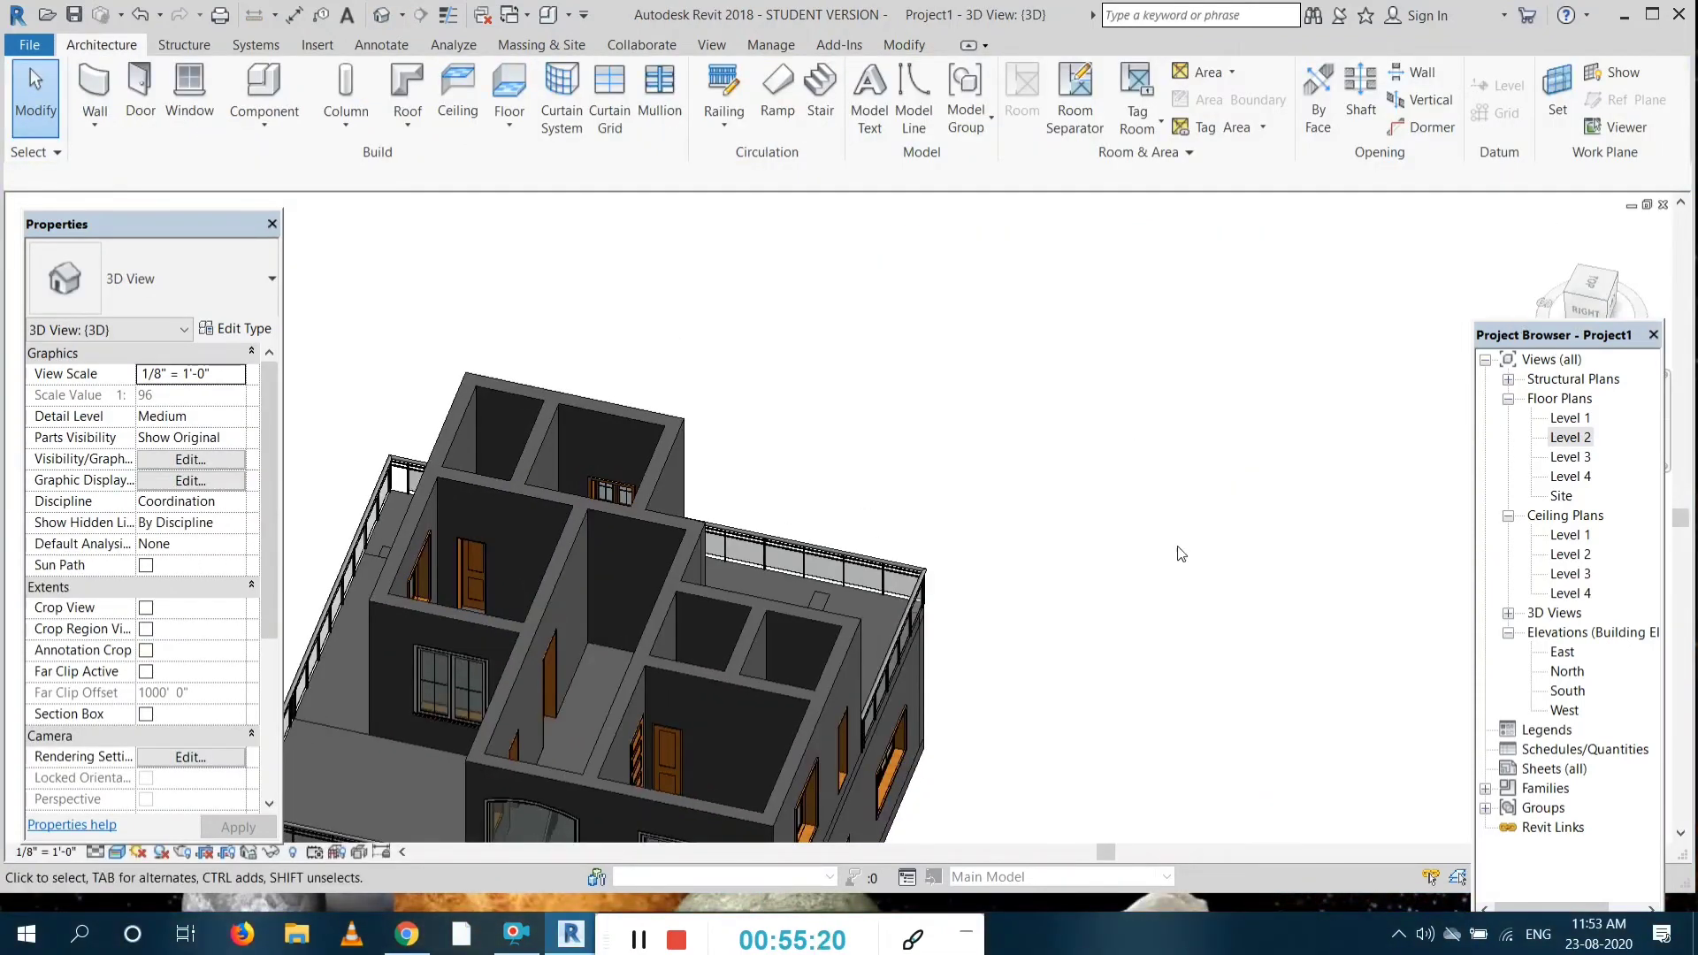
drag(1680, 519, 1680, 571)
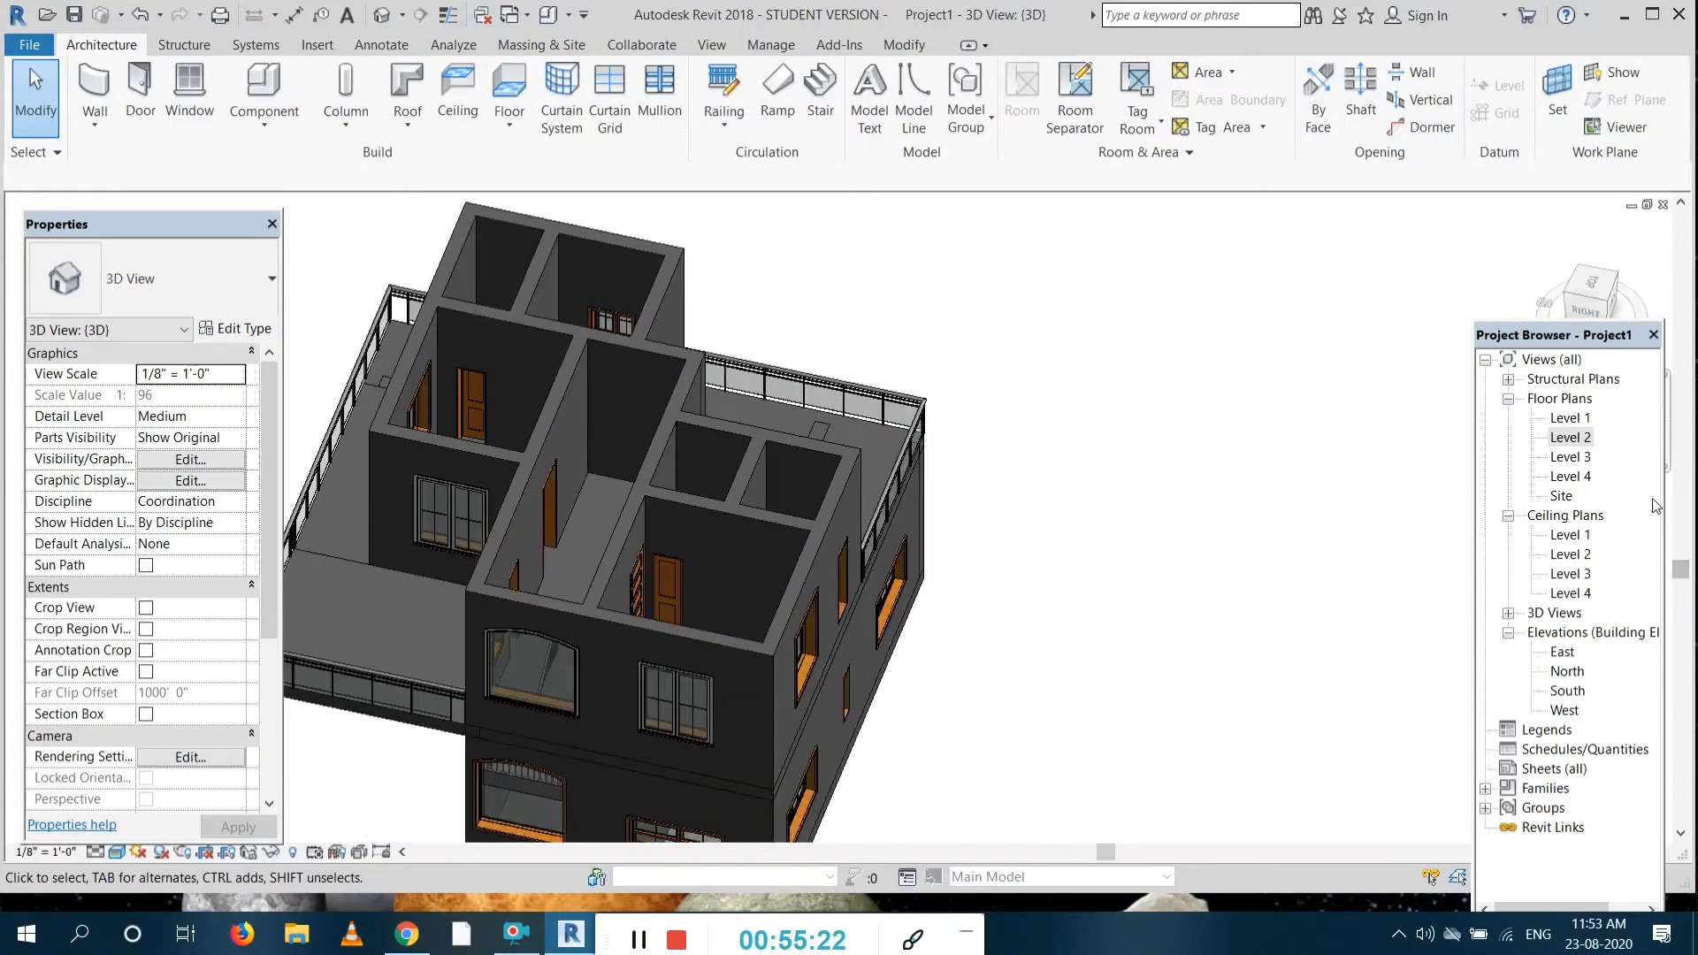
drag(1105, 851, 1069, 854)
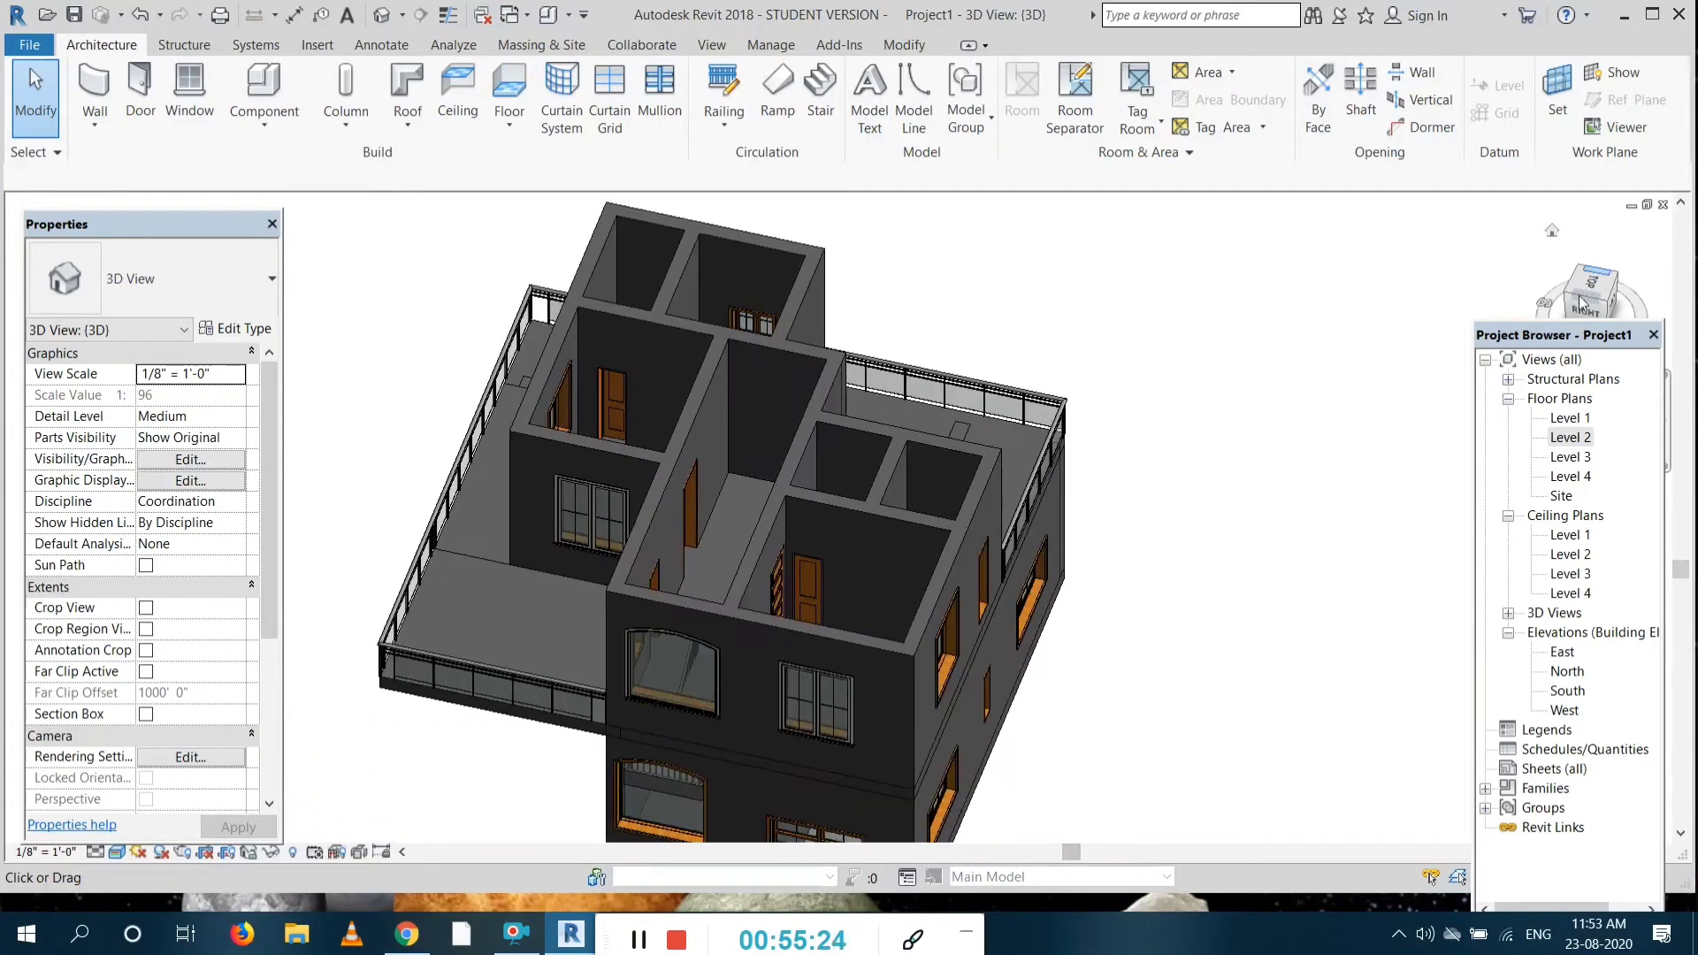
mouse_move(1609, 303)
mouse_down()
mouse_move(1523, 304)
mouse_move(1545, 357)
mouse_move(1546, 336)
mouse_up()
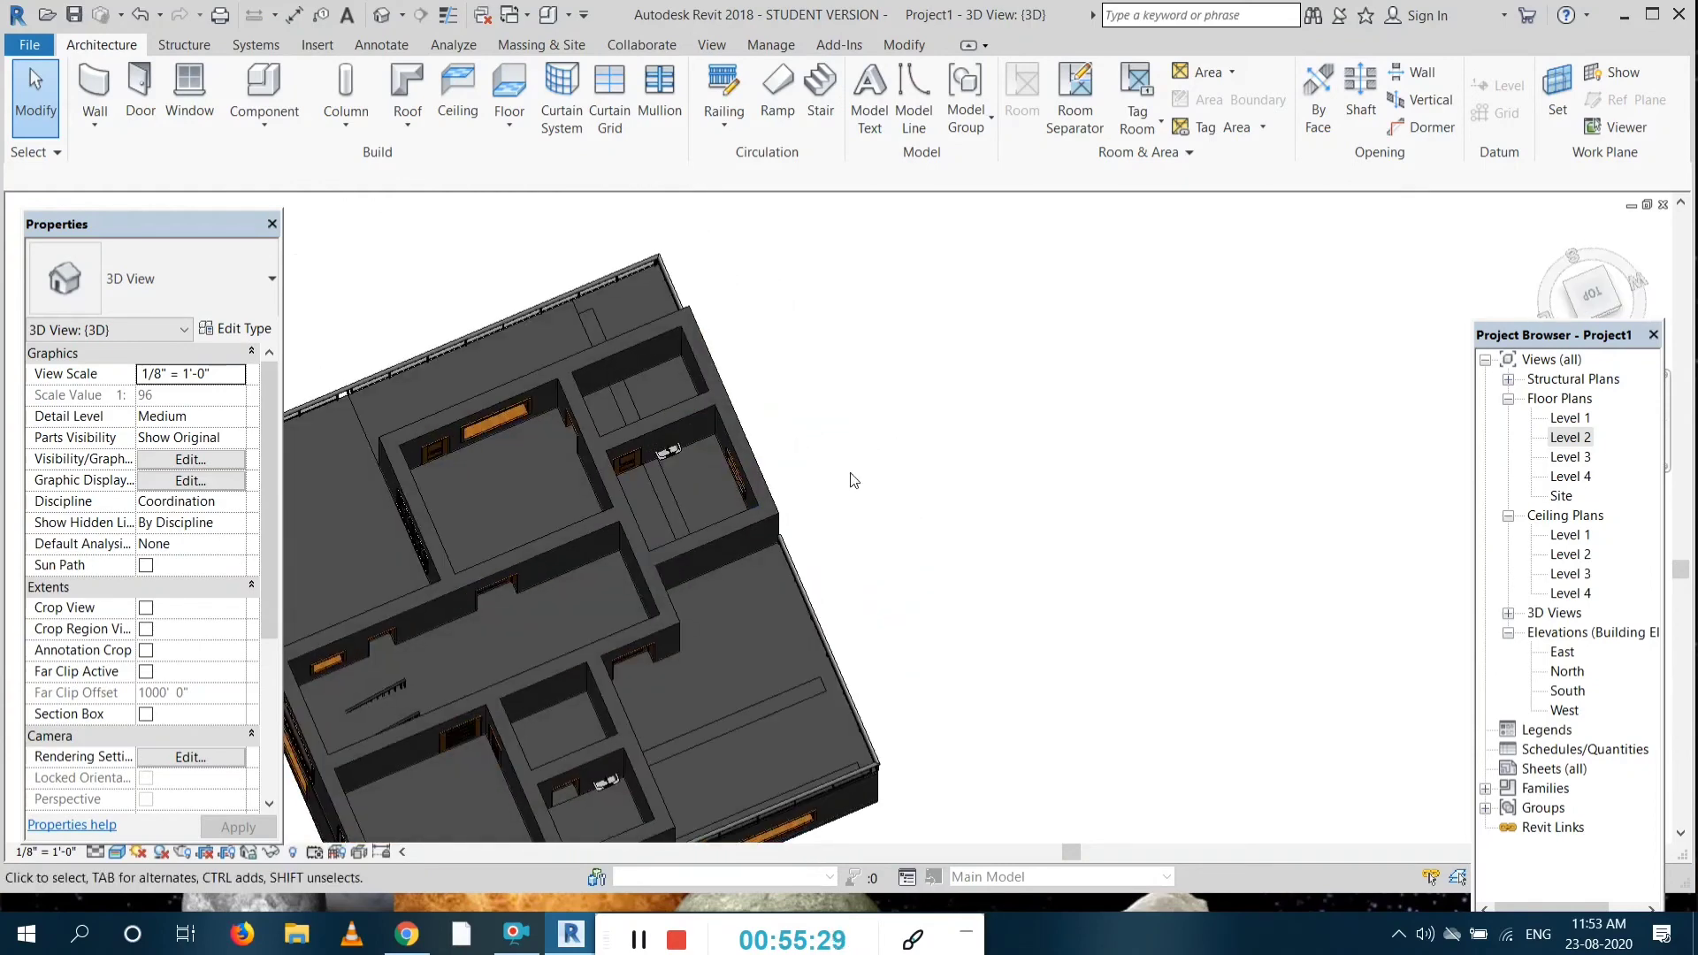
click(379, 697)
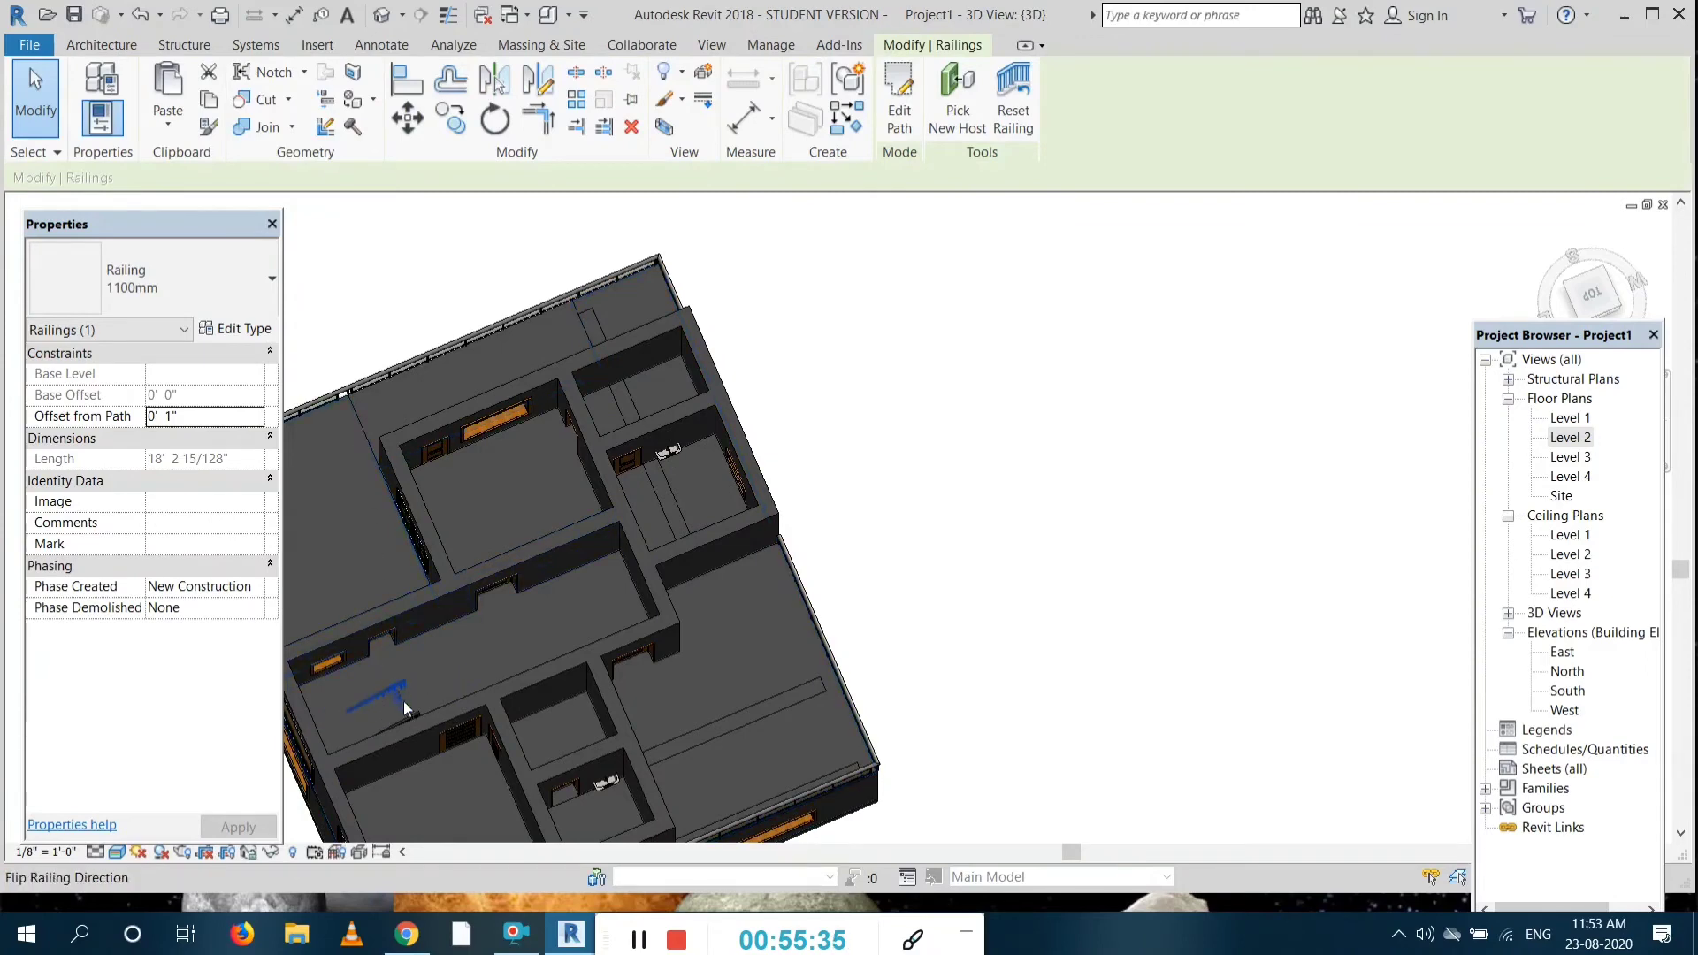
click(398, 714)
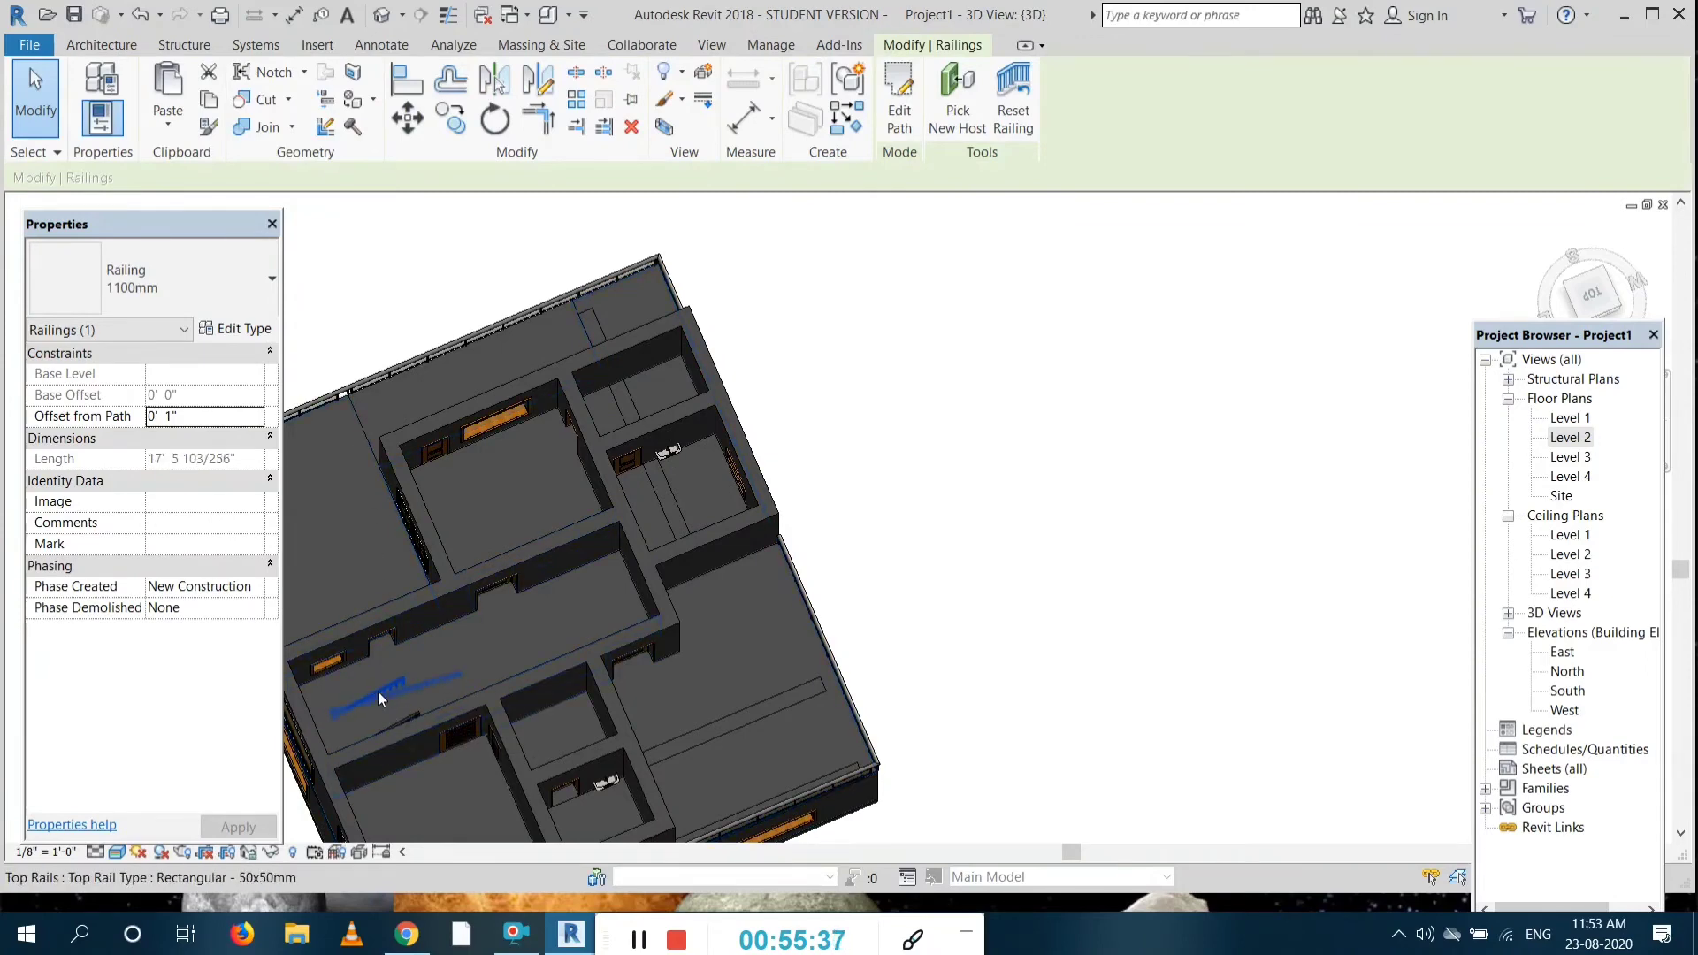
Step: On the Level 1 floor plan, copy the assembled stair to the clipboard
click(390, 709)
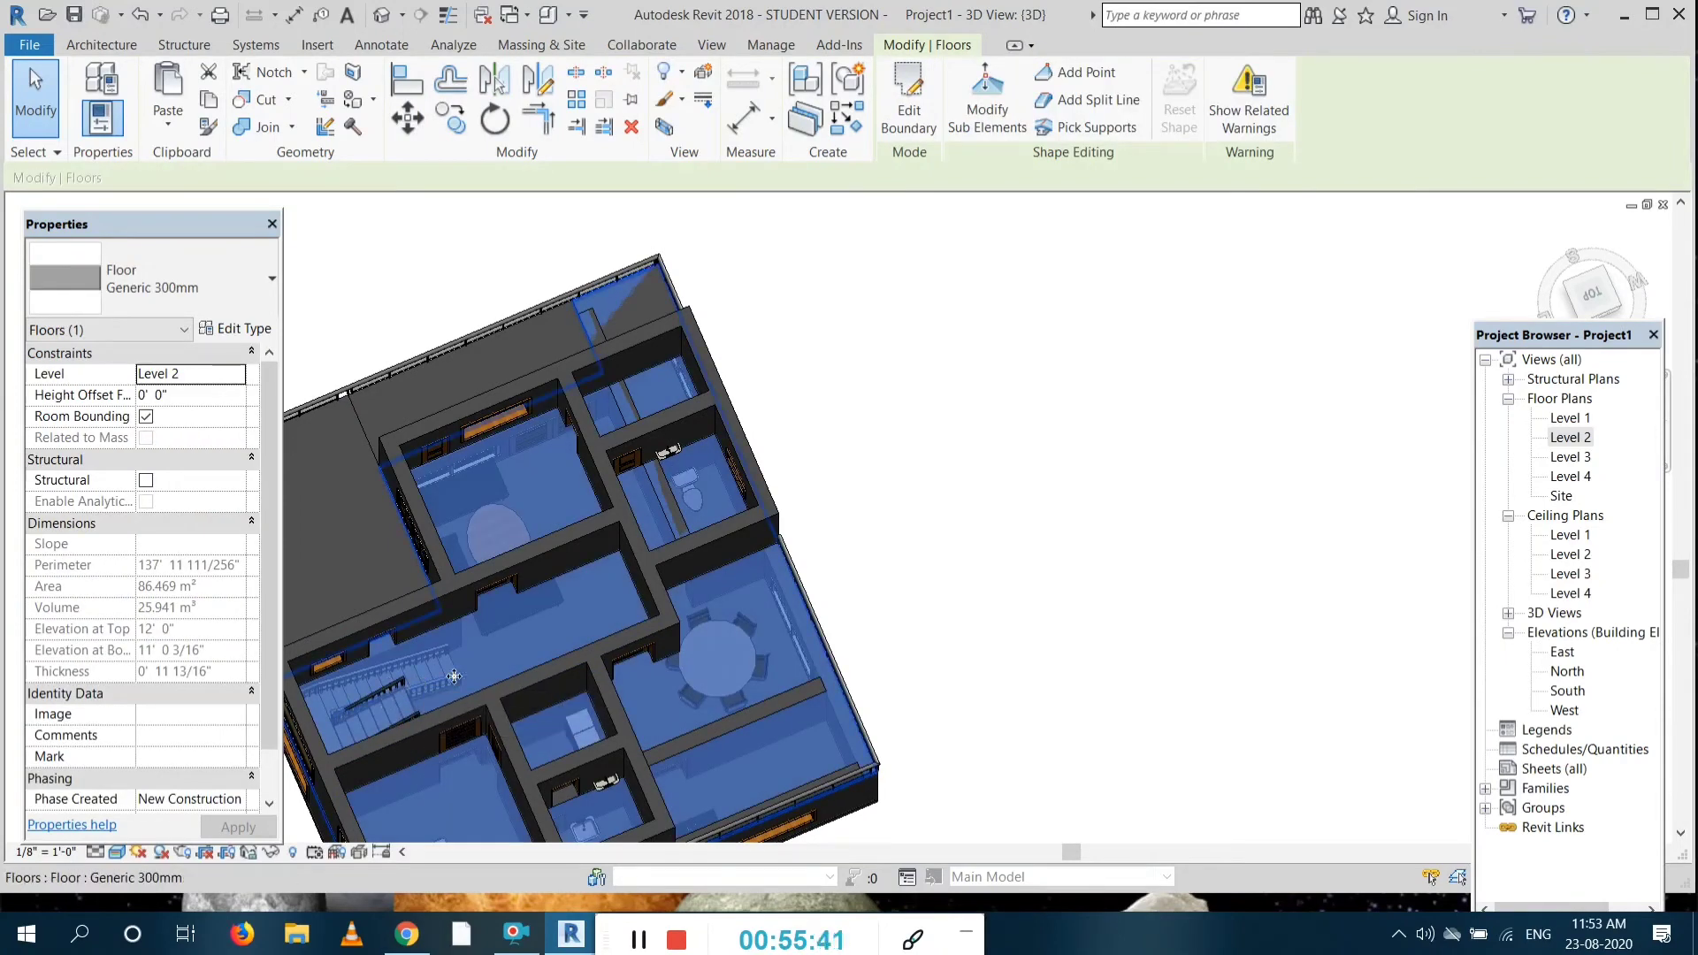
double_click(1572, 437)
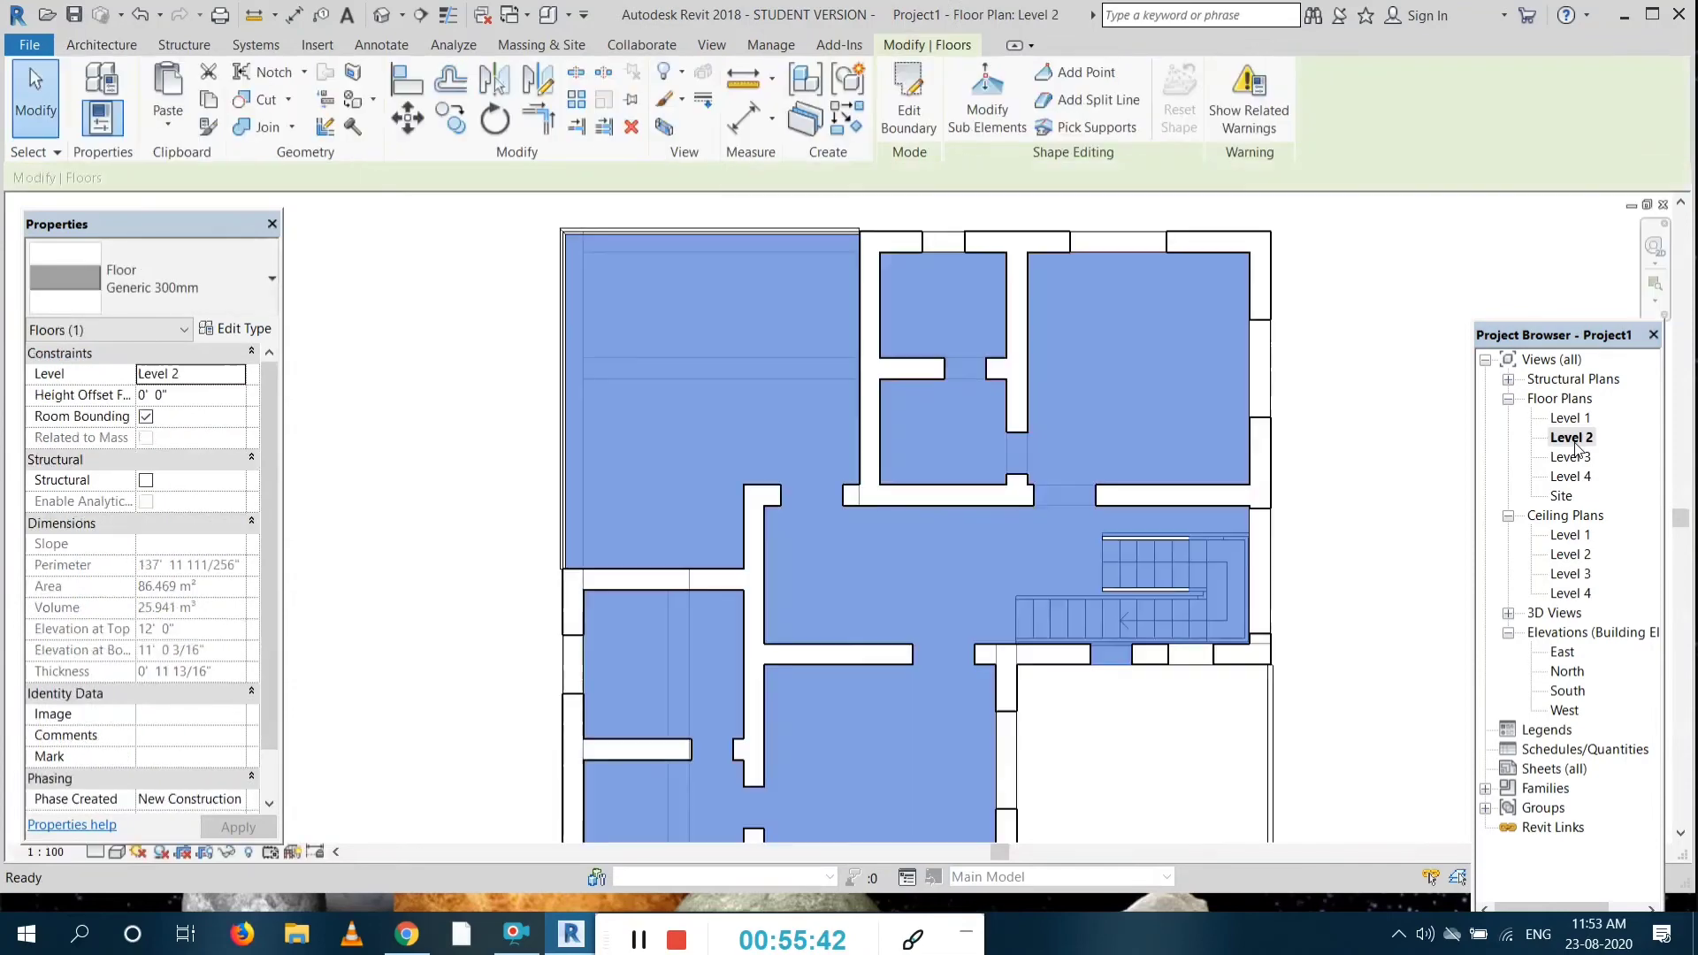
double_click(1571, 417)
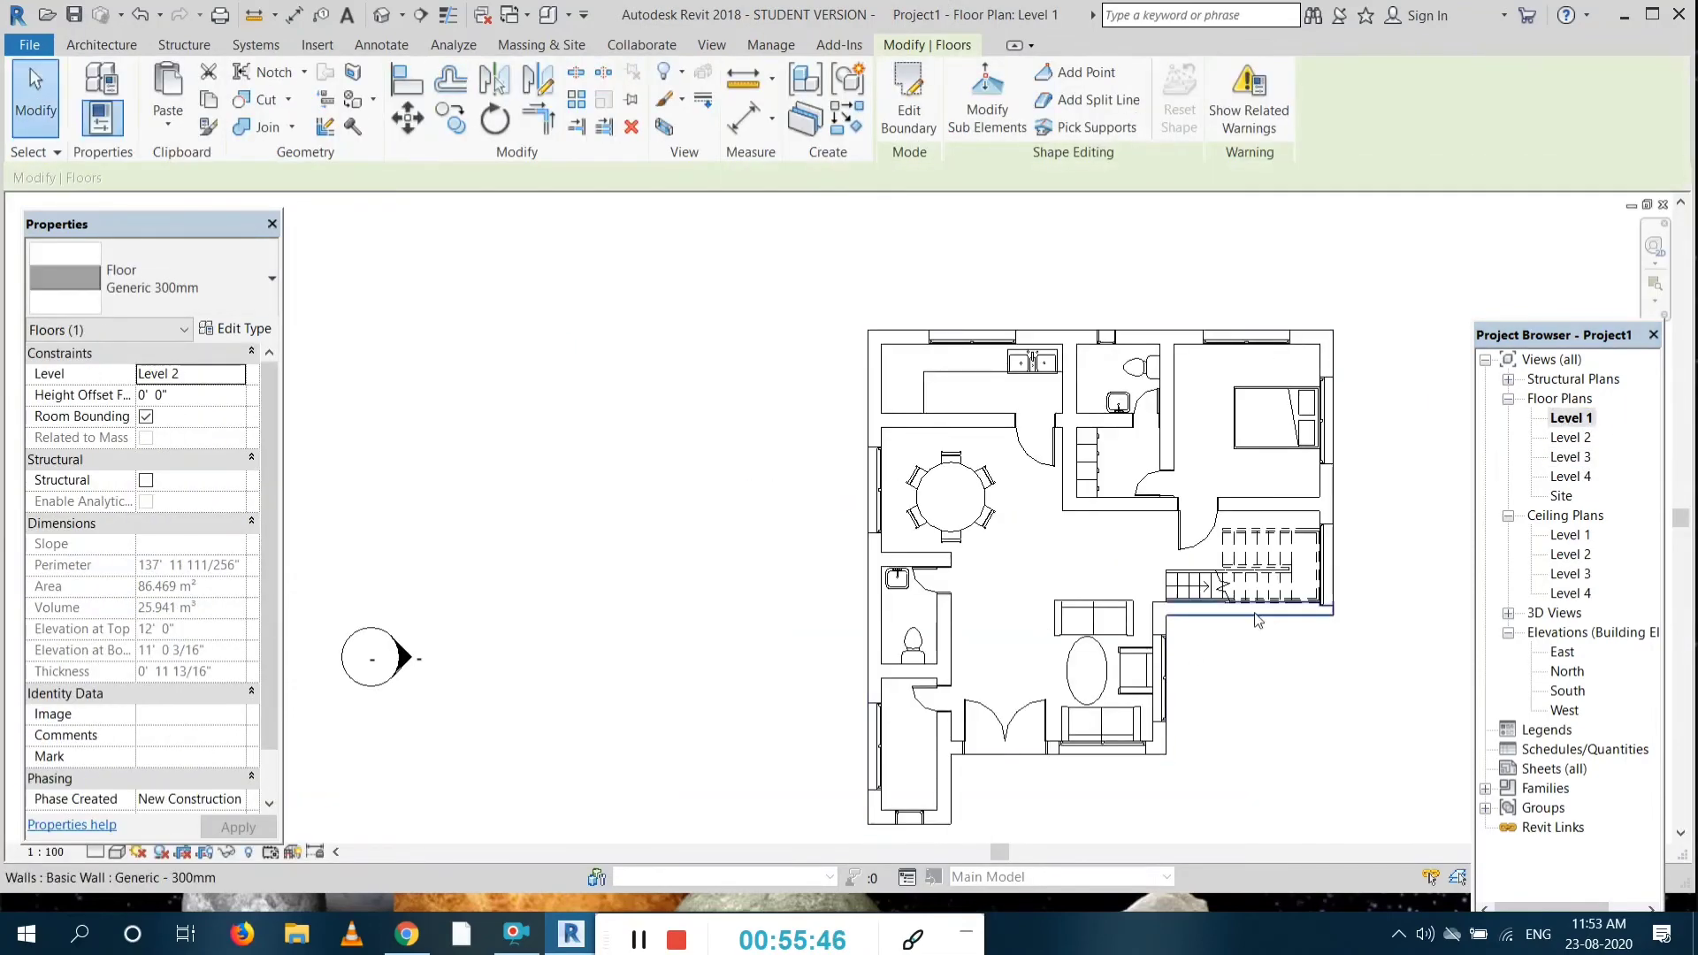
click(1242, 569)
click(1278, 559)
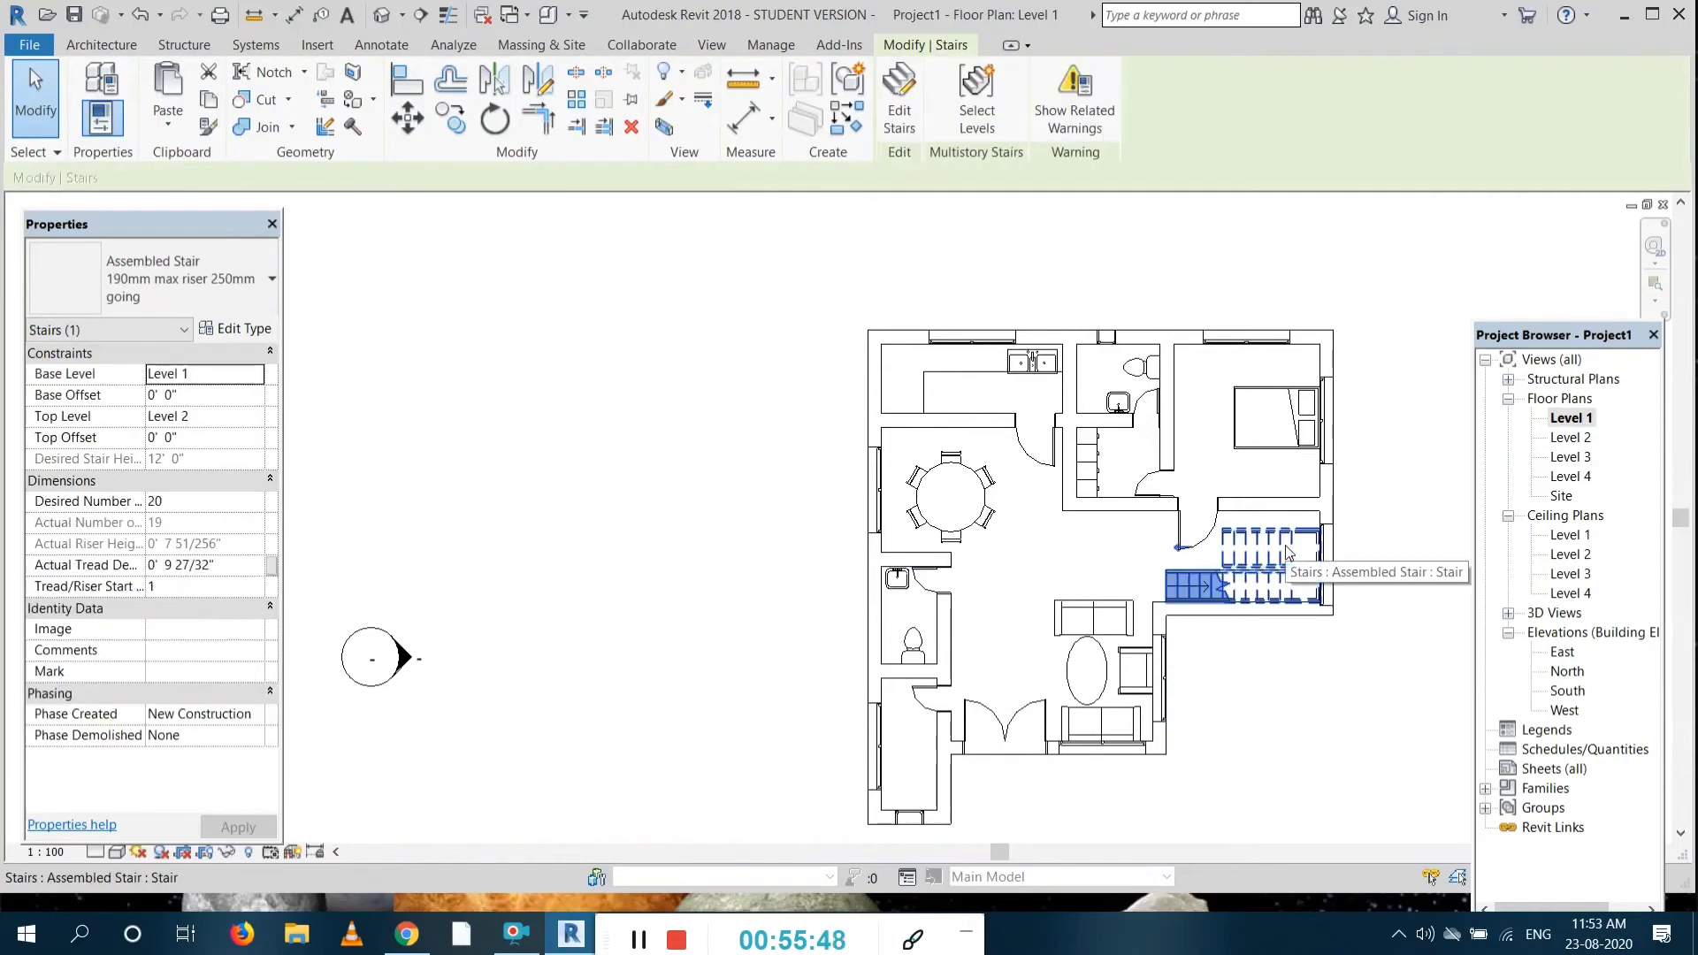
click(209, 100)
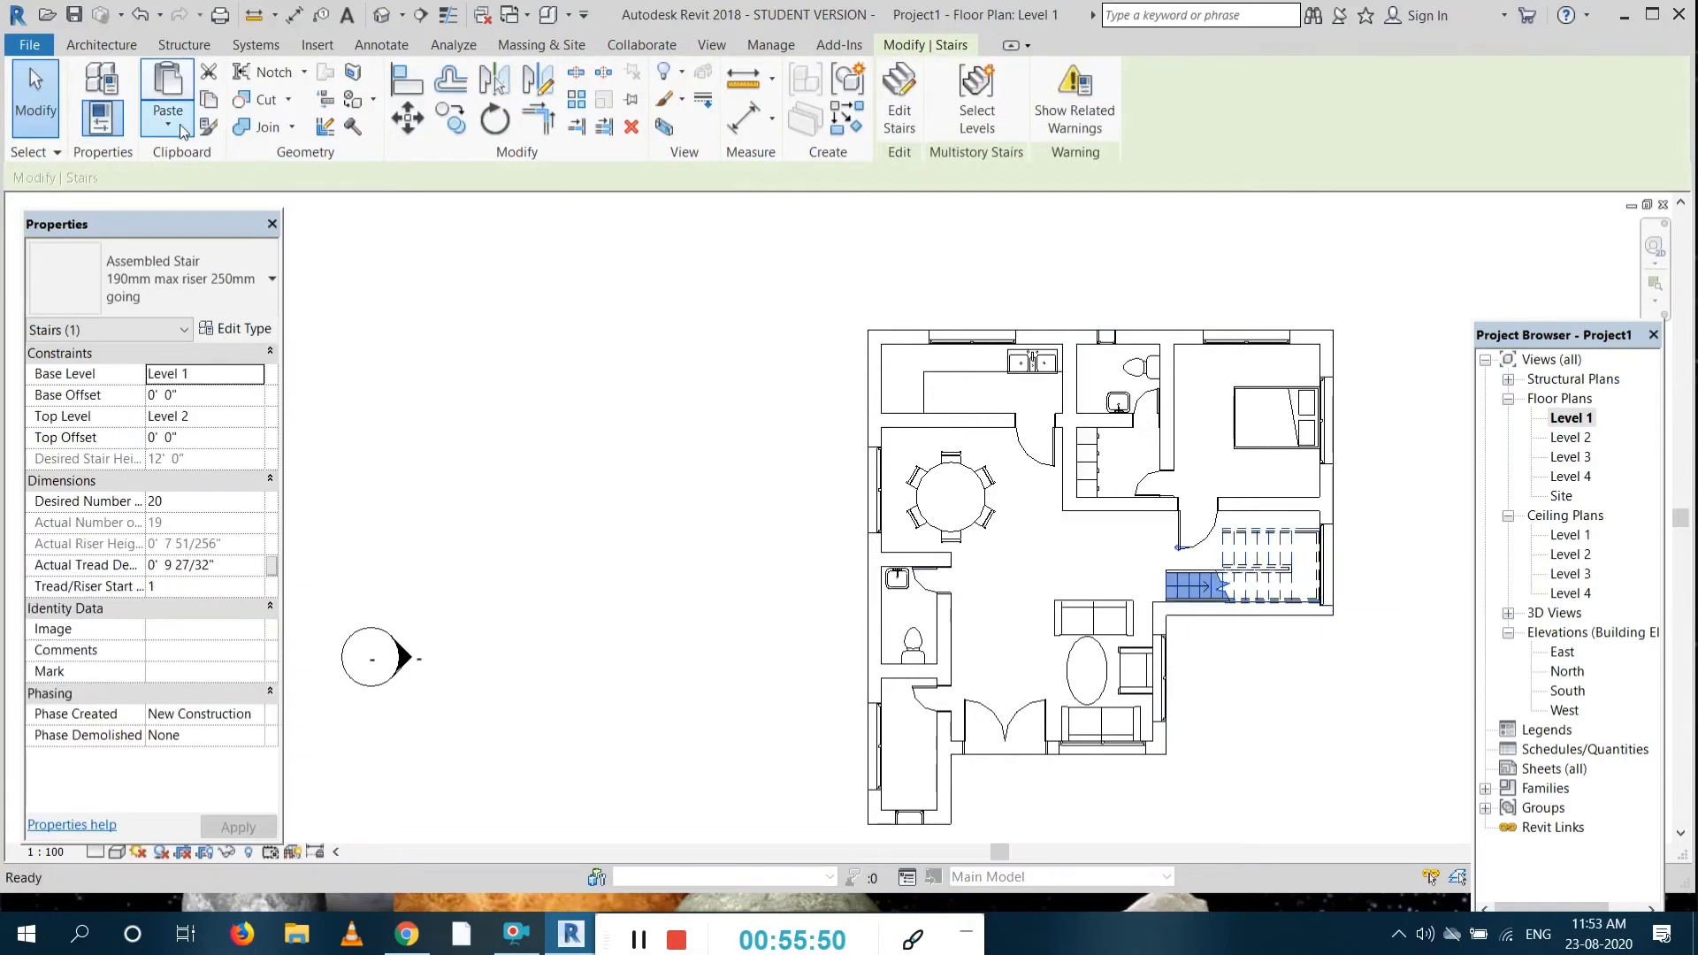
Step: Paste the copied stair aligned to Level 3
click(178, 124)
click(191, 207)
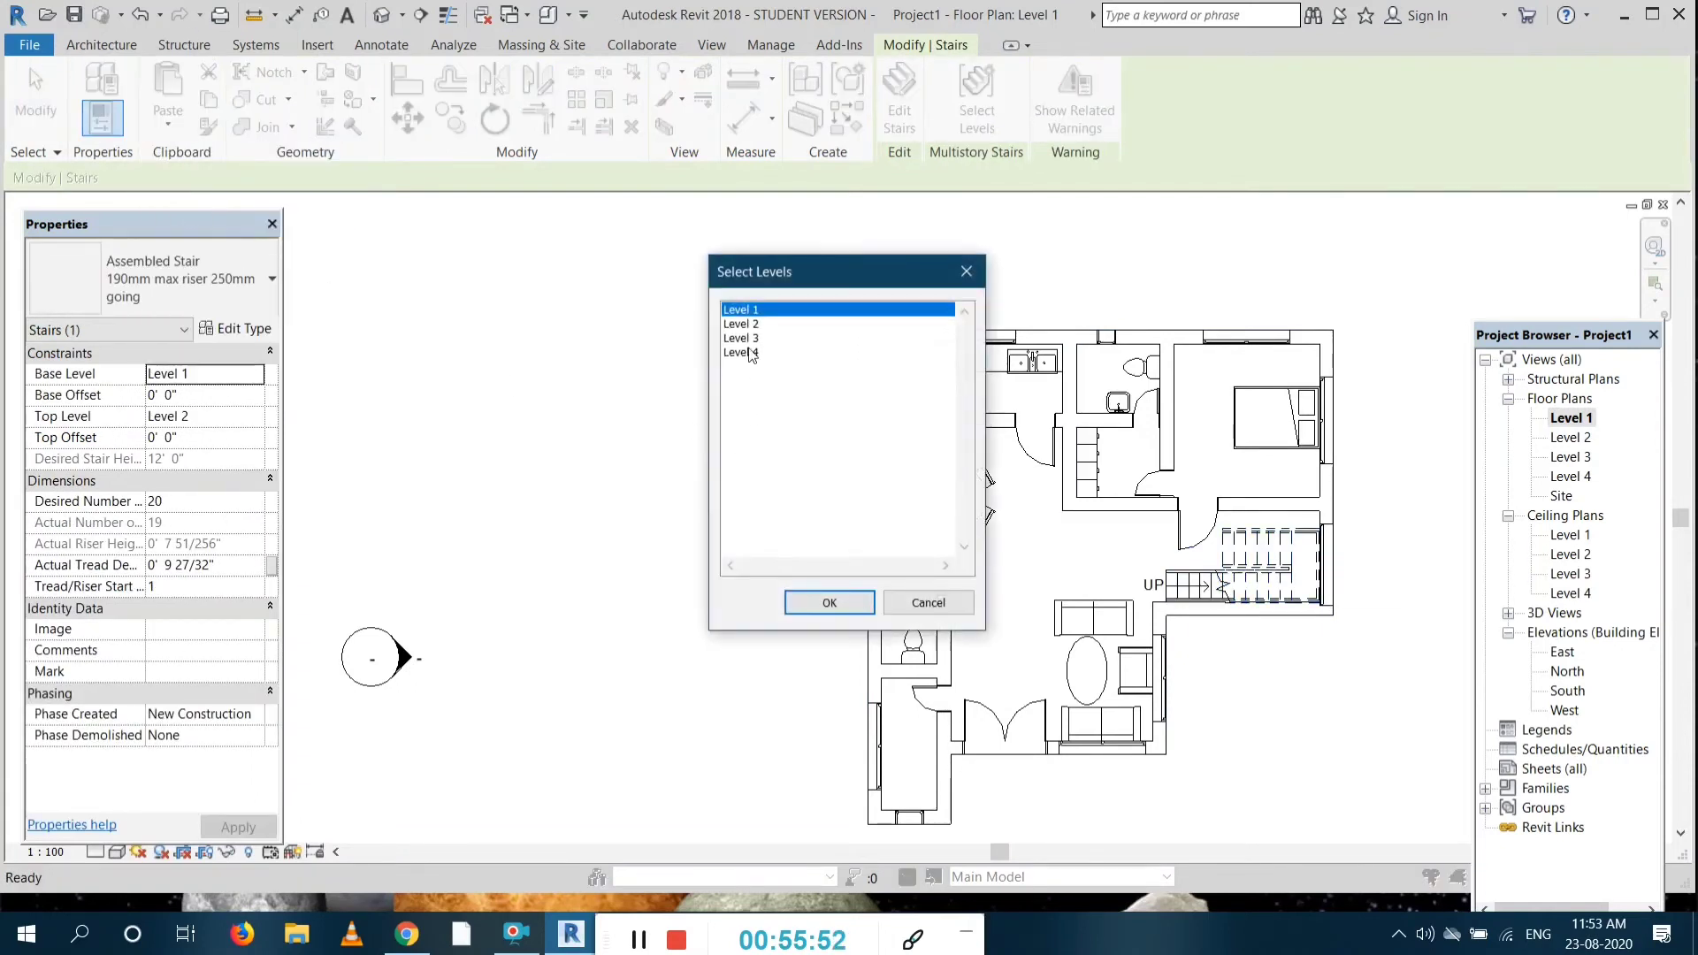
click(745, 340)
click(819, 591)
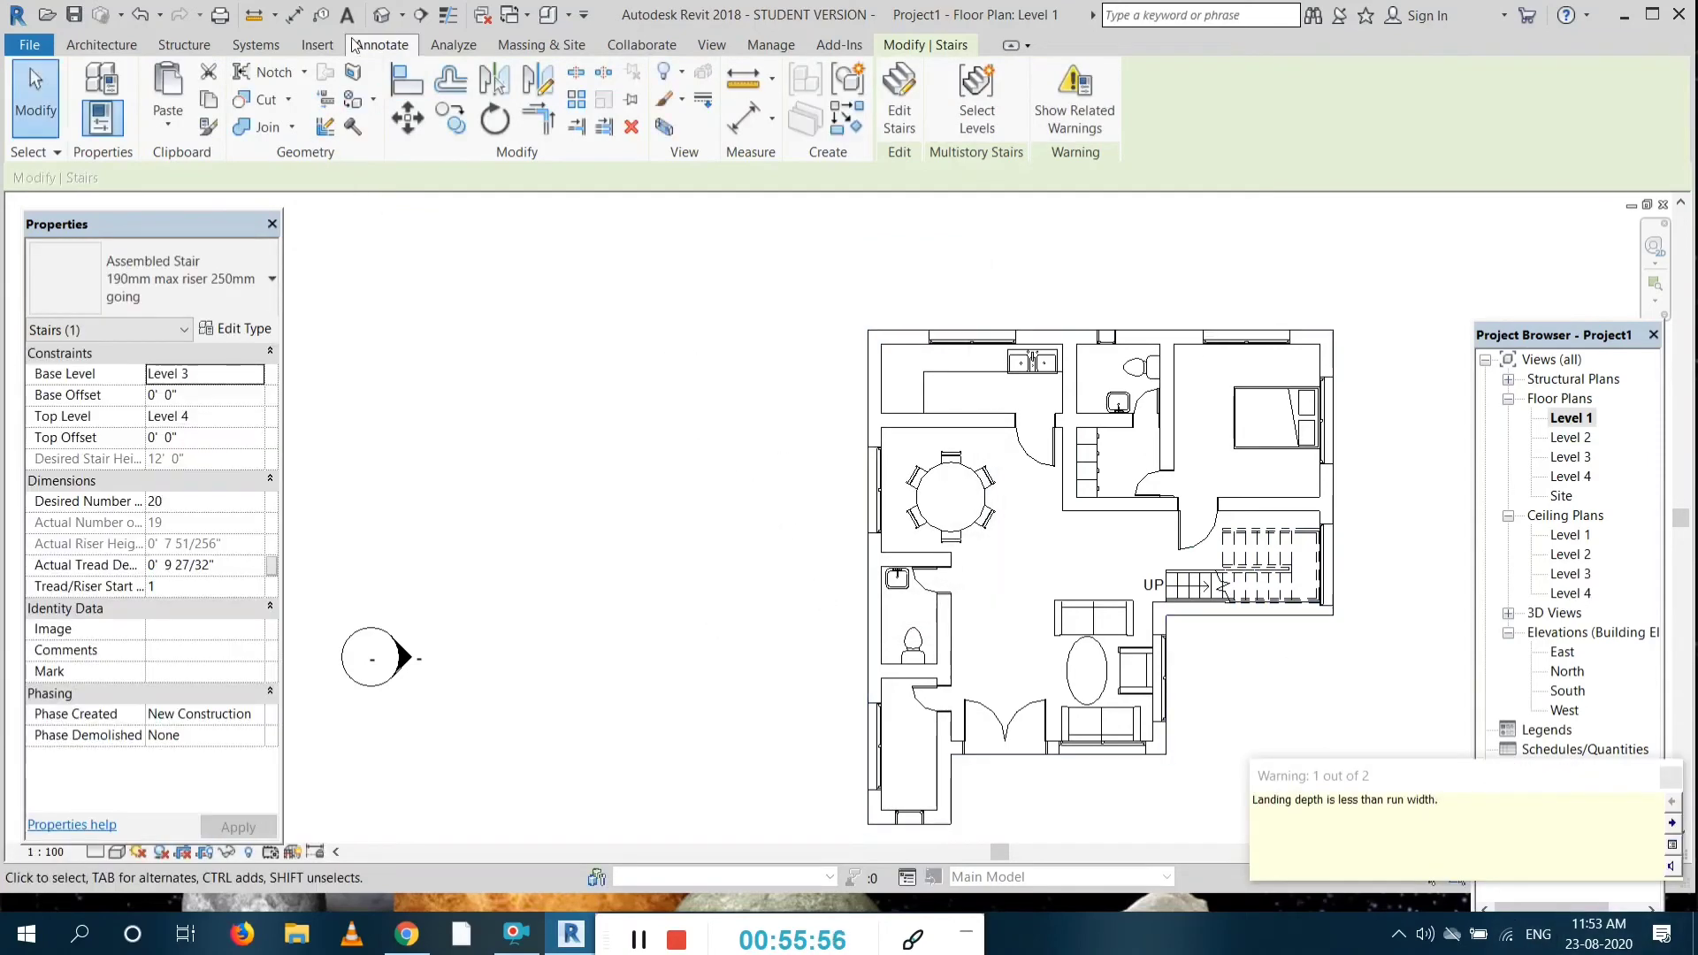
Step: Check the stair copy based on Level 3 in the 3D view and delete it
click(404, 16)
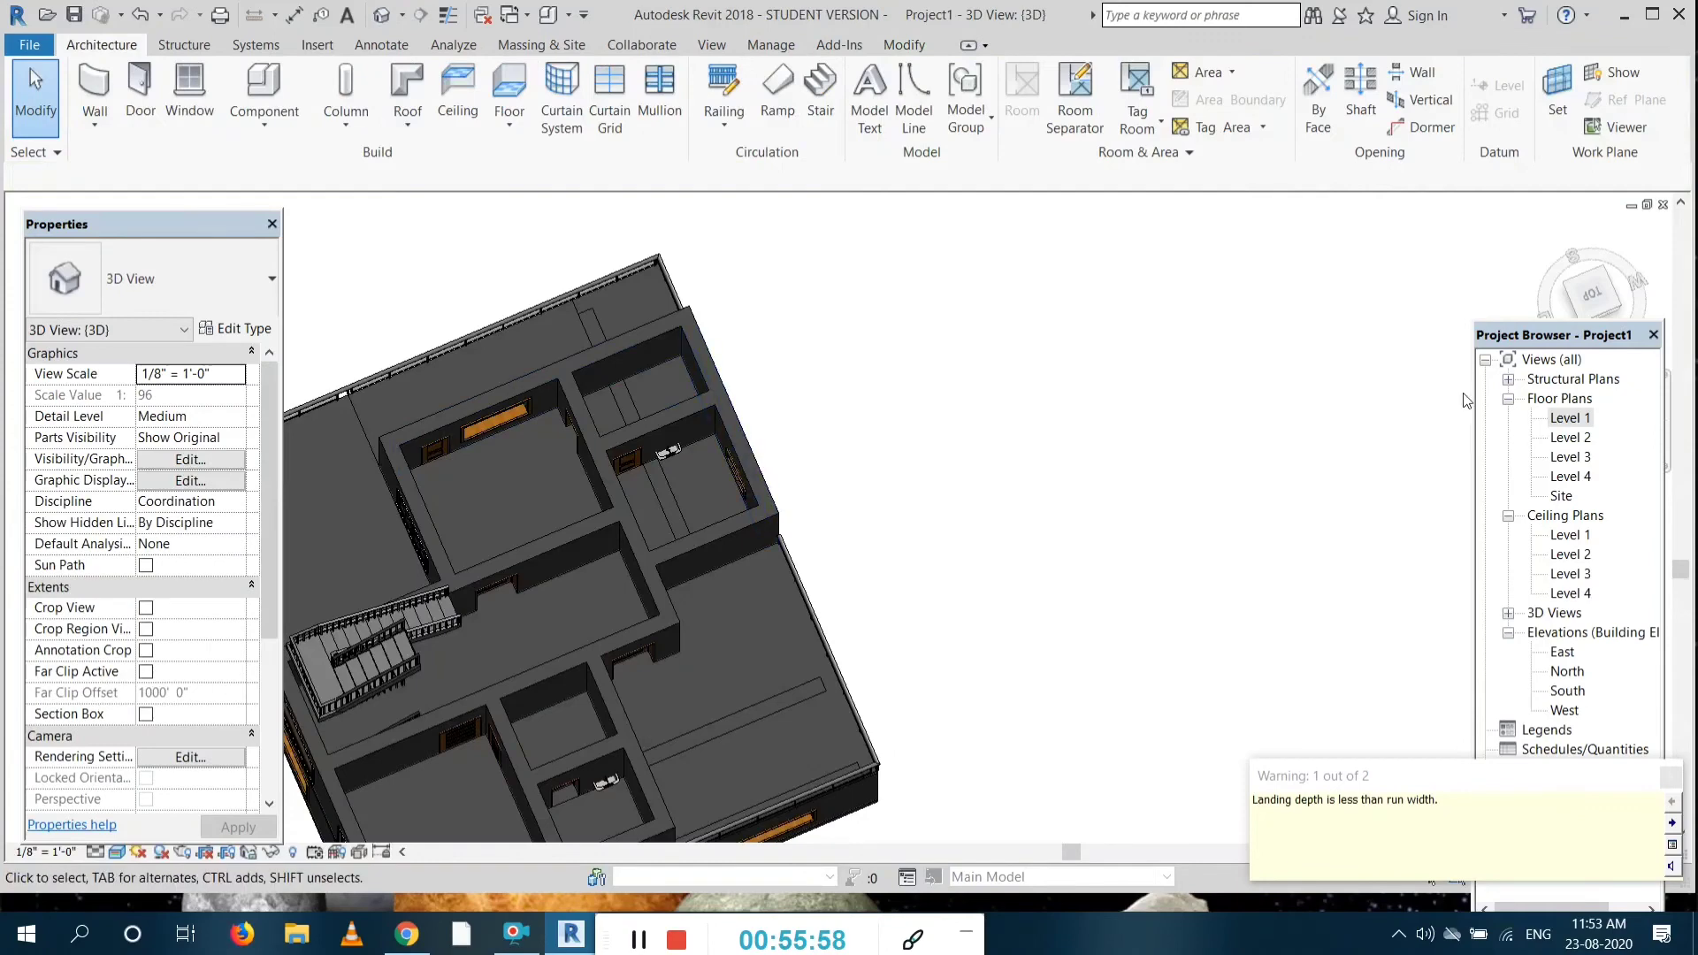
drag(1588, 292, 1623, 214)
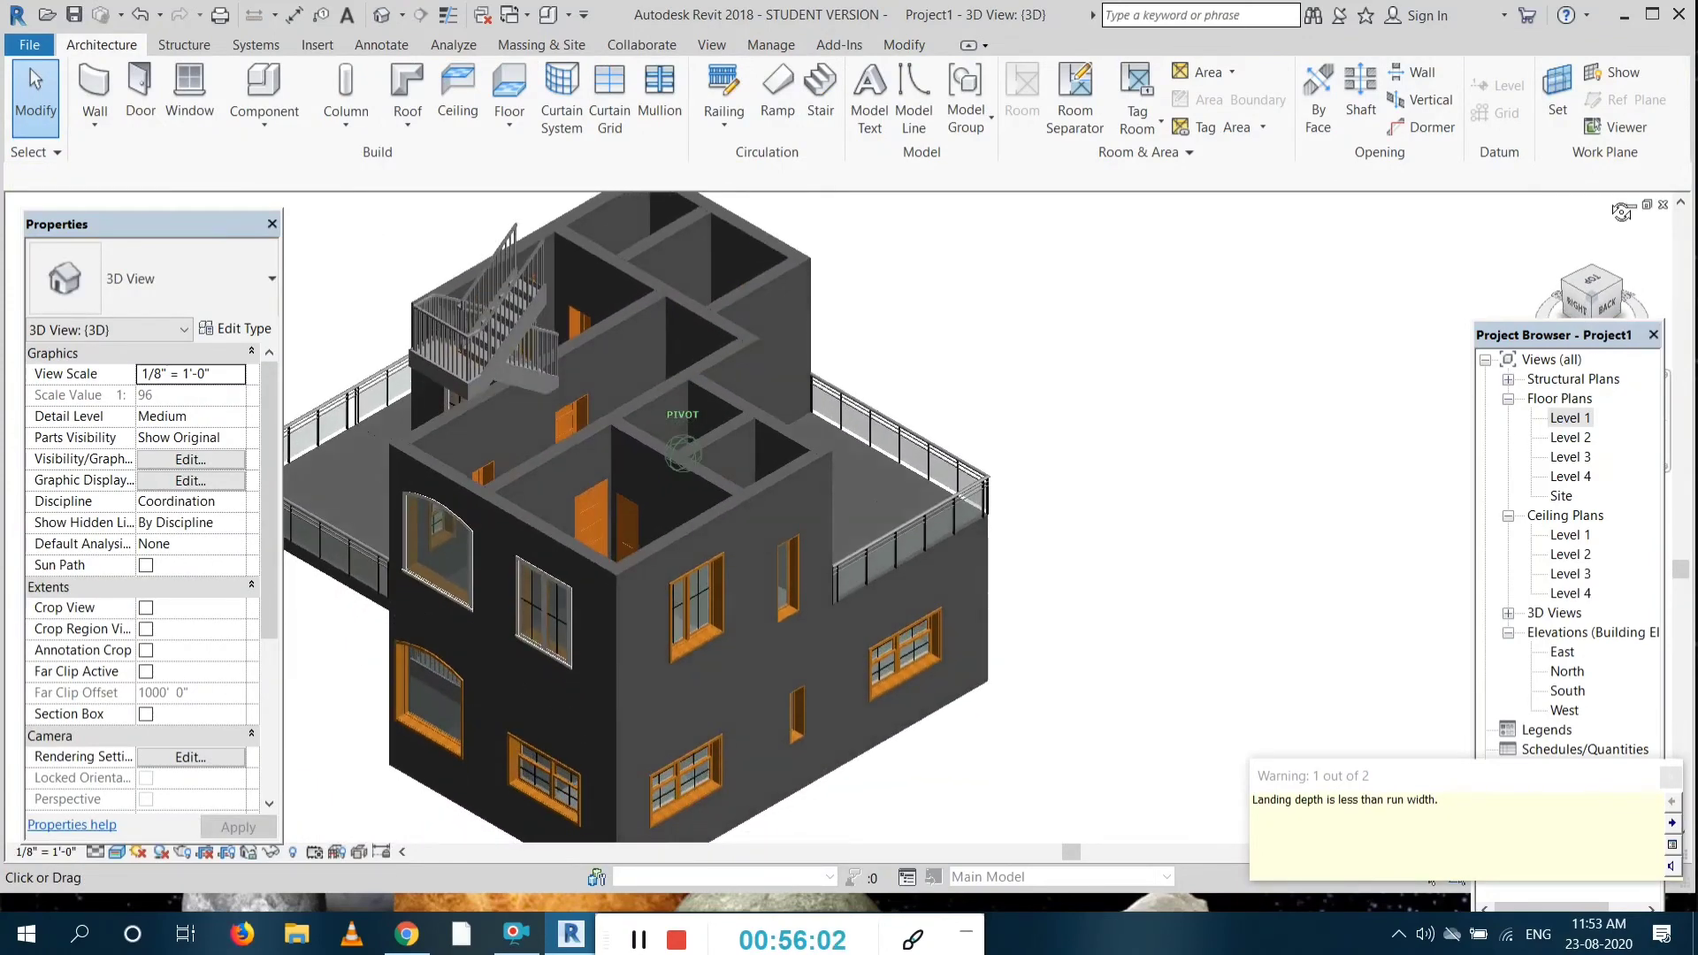
click(496, 330)
click(944, 336)
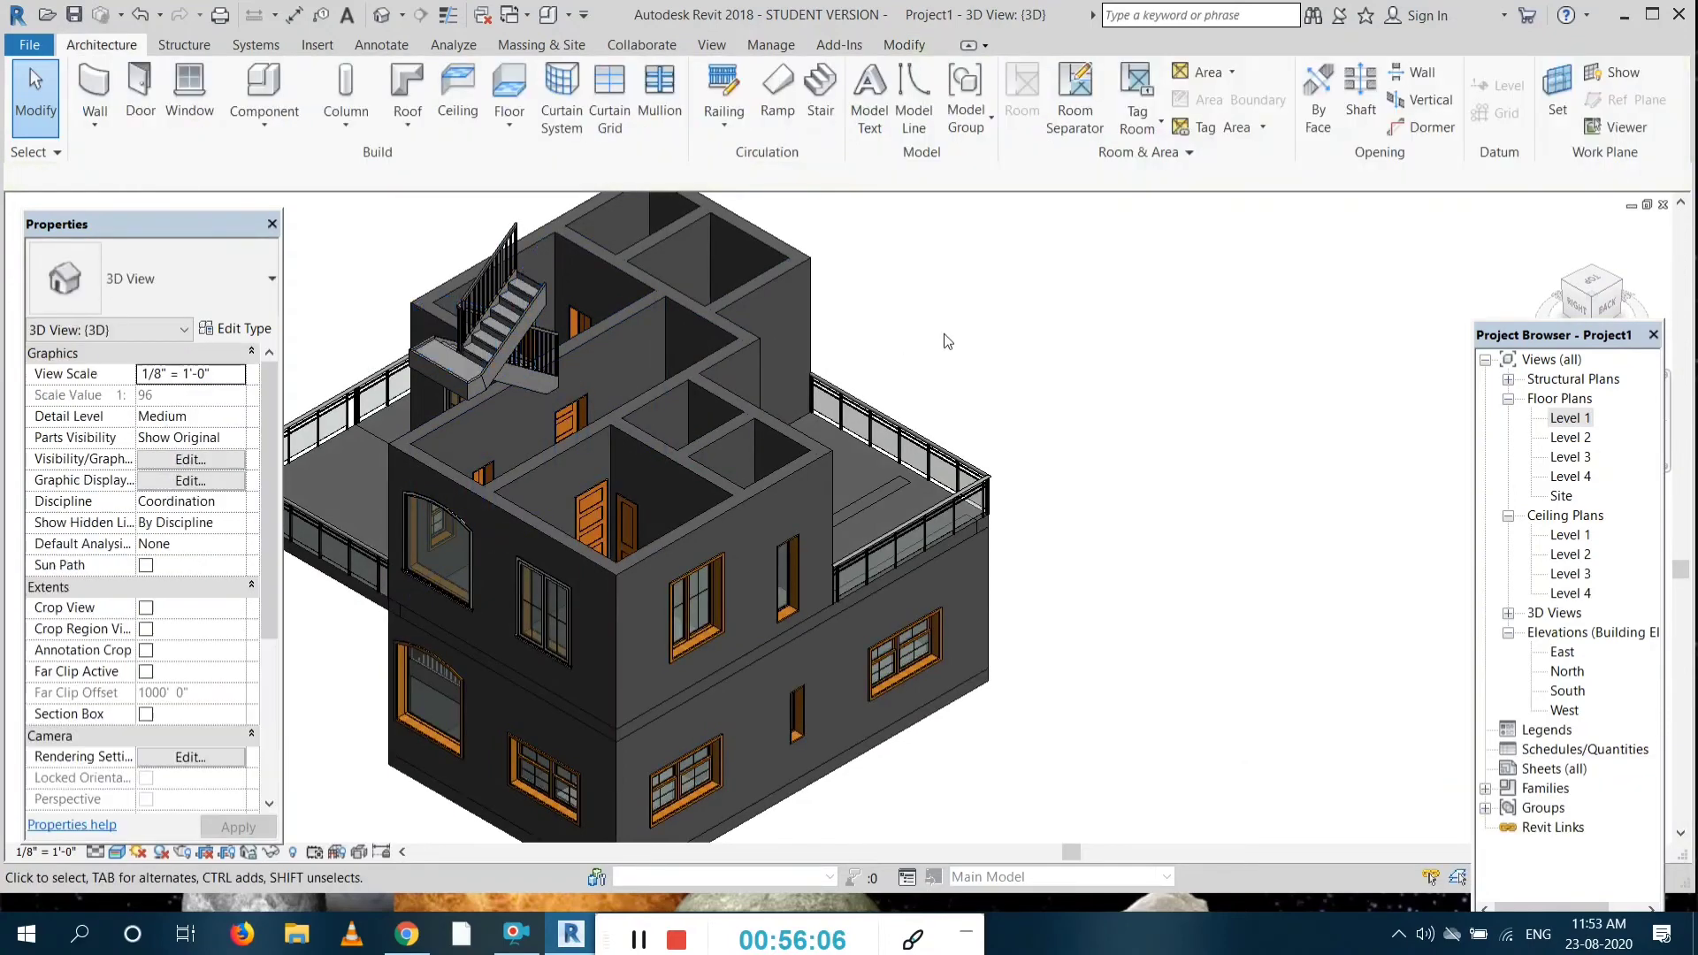
click(506, 318)
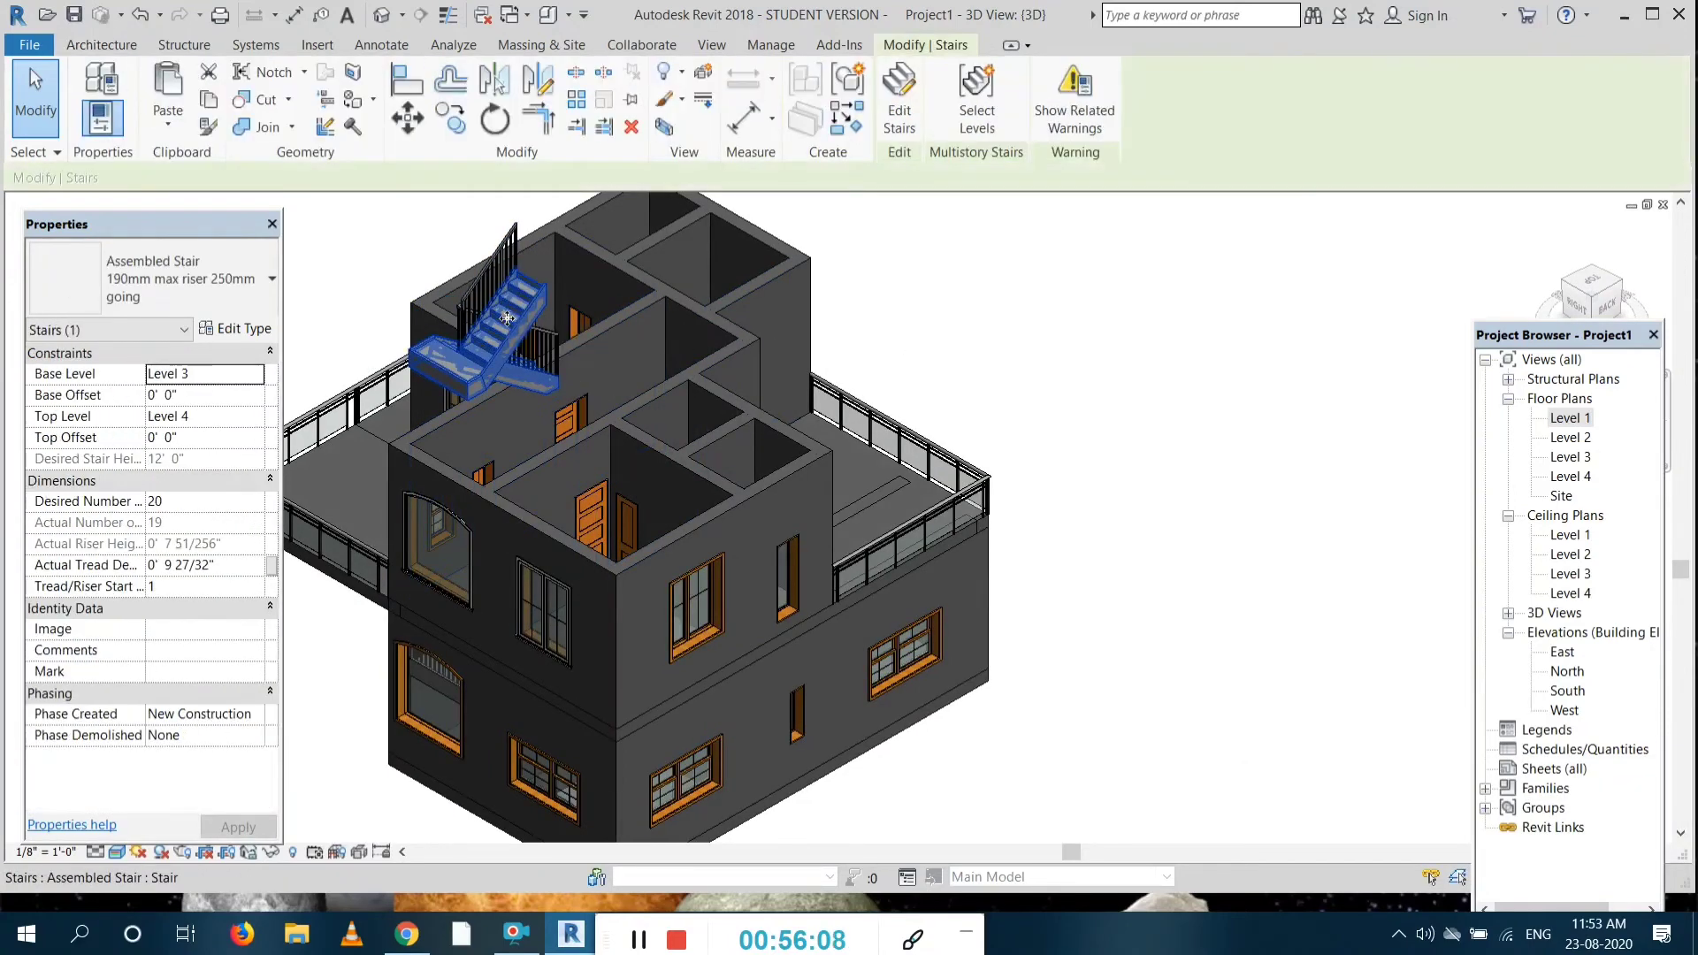
key(Delete)
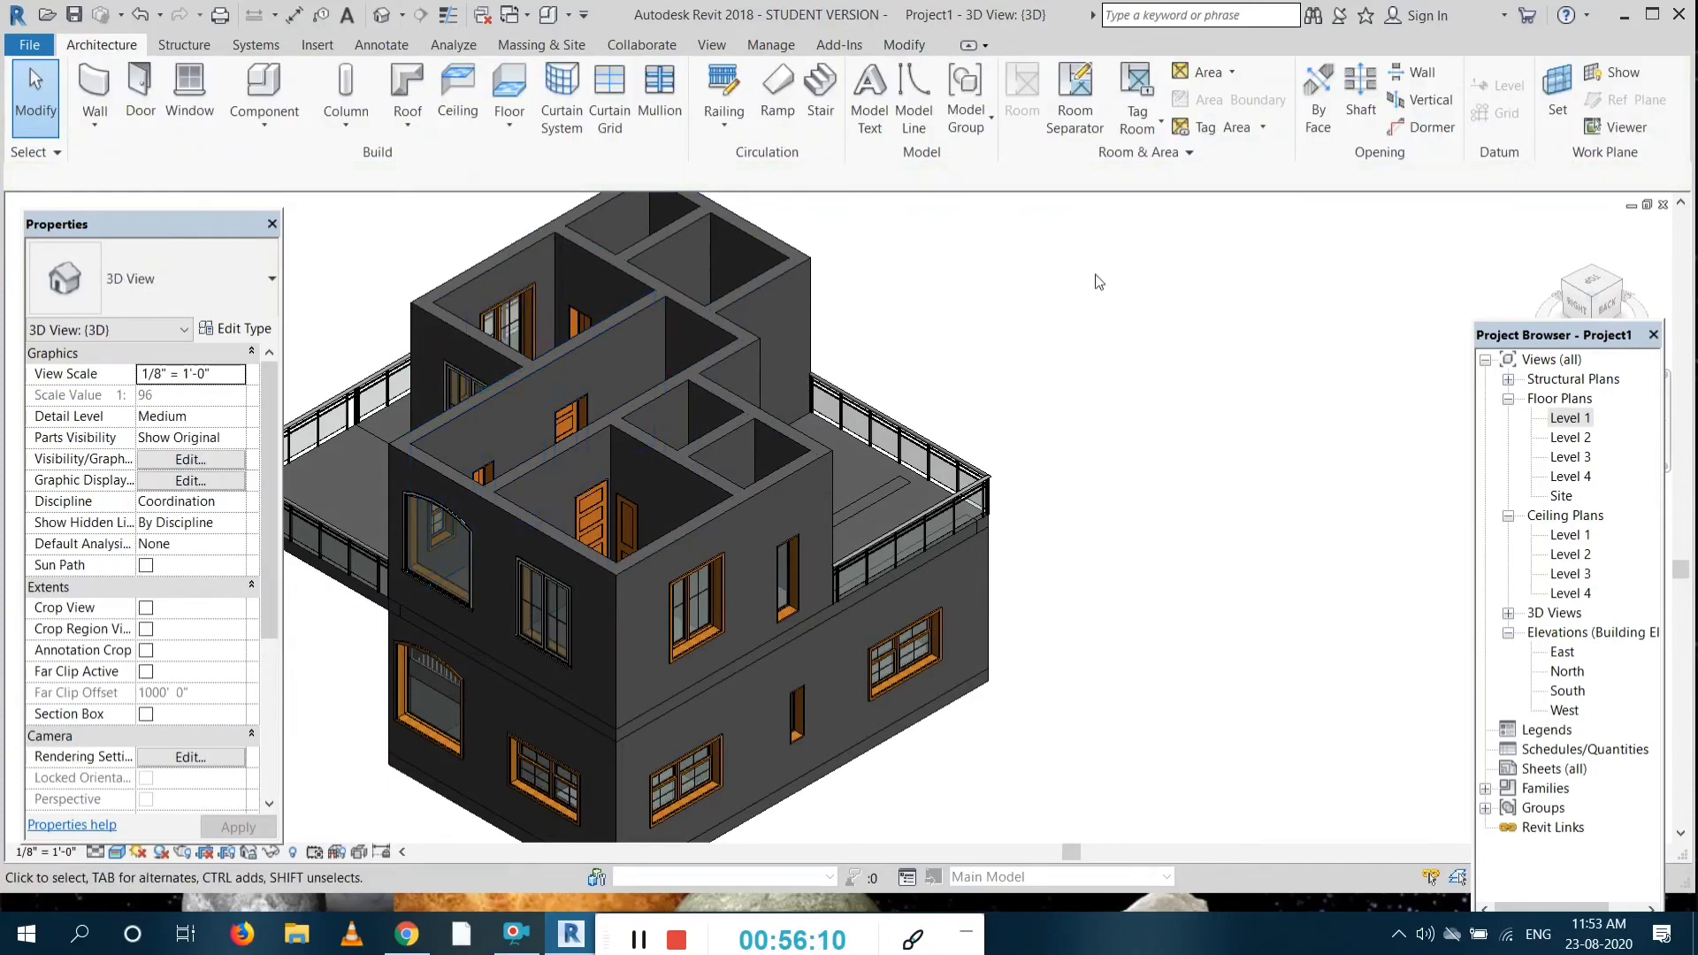
Step: On the Level 2 floor plan, paste the copied stair aligned to Level 2 in the hall, dismissing the save reminder
mouse_move(1572, 296)
mouse_down()
mouse_move(1508, 305)
mouse_move(1537, 353)
mouse_move(1541, 324)
mouse_up()
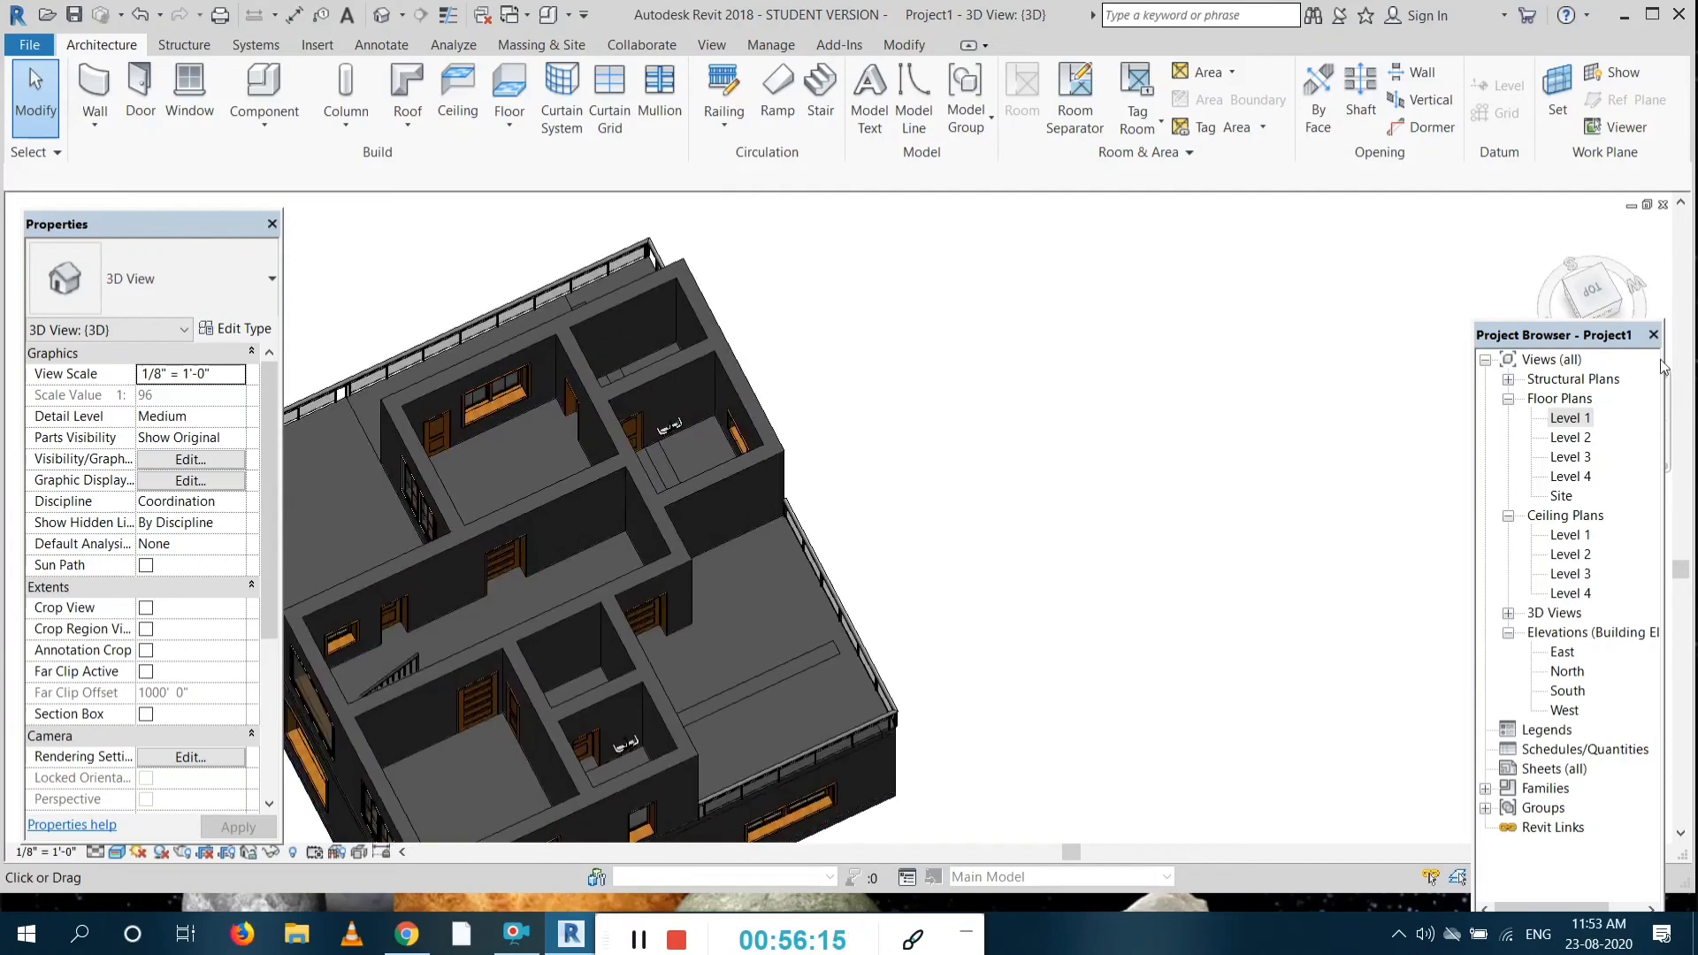
double_click(1589, 439)
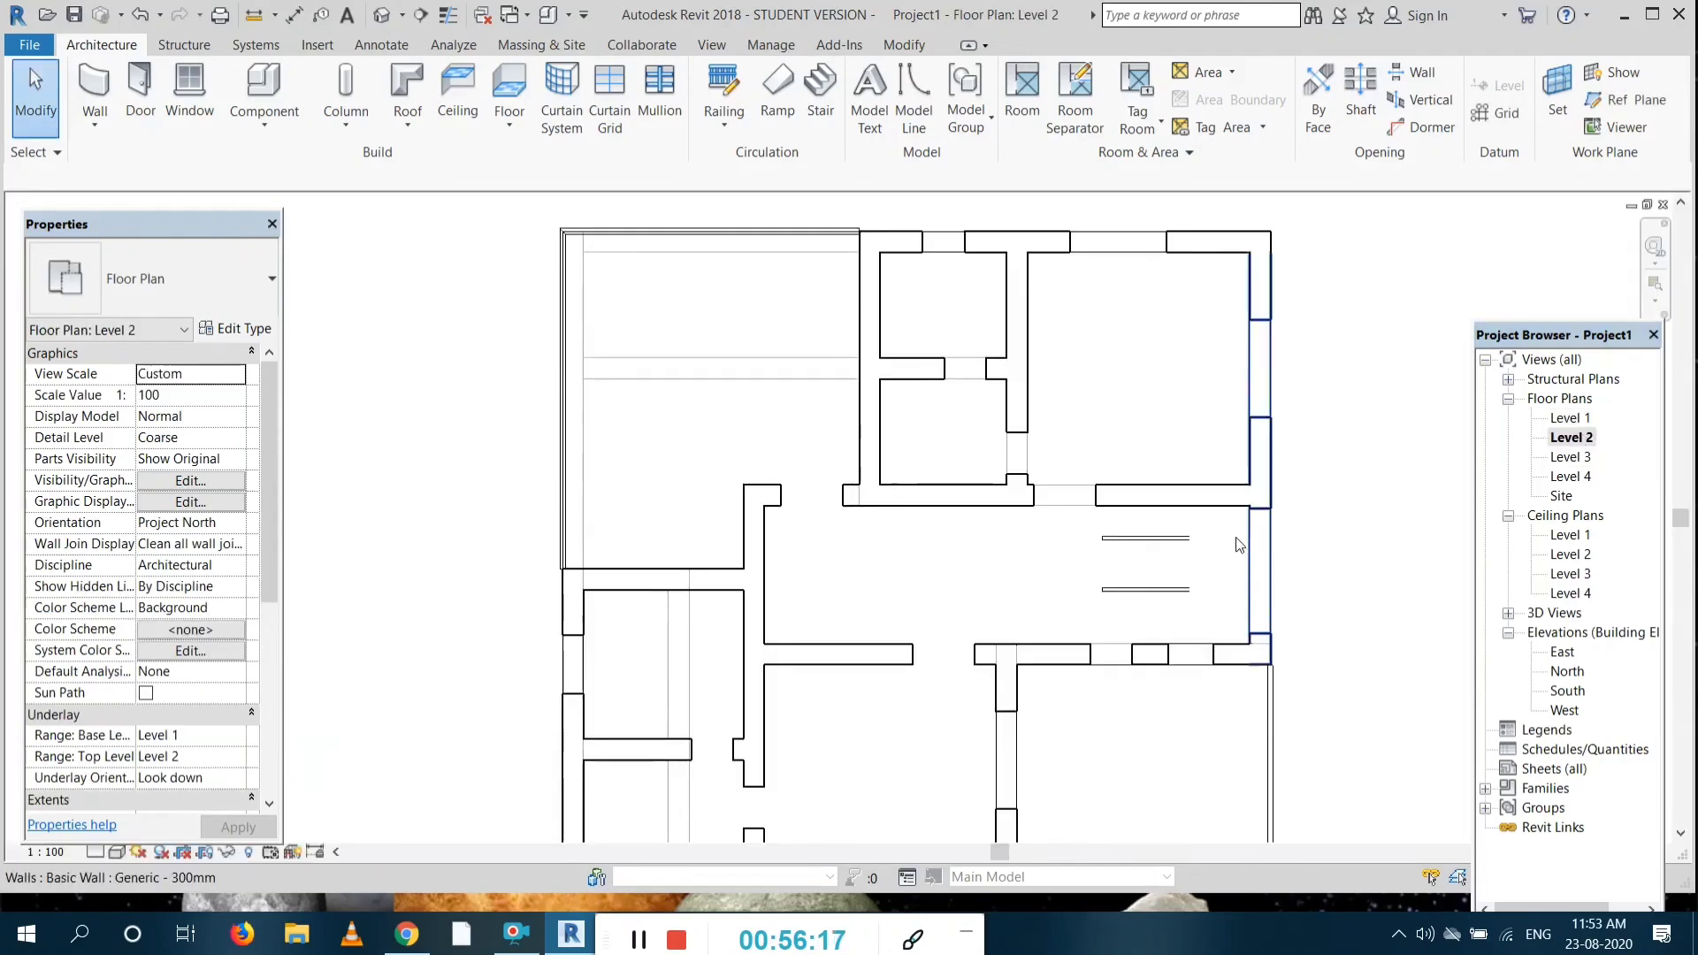
key(Tab)
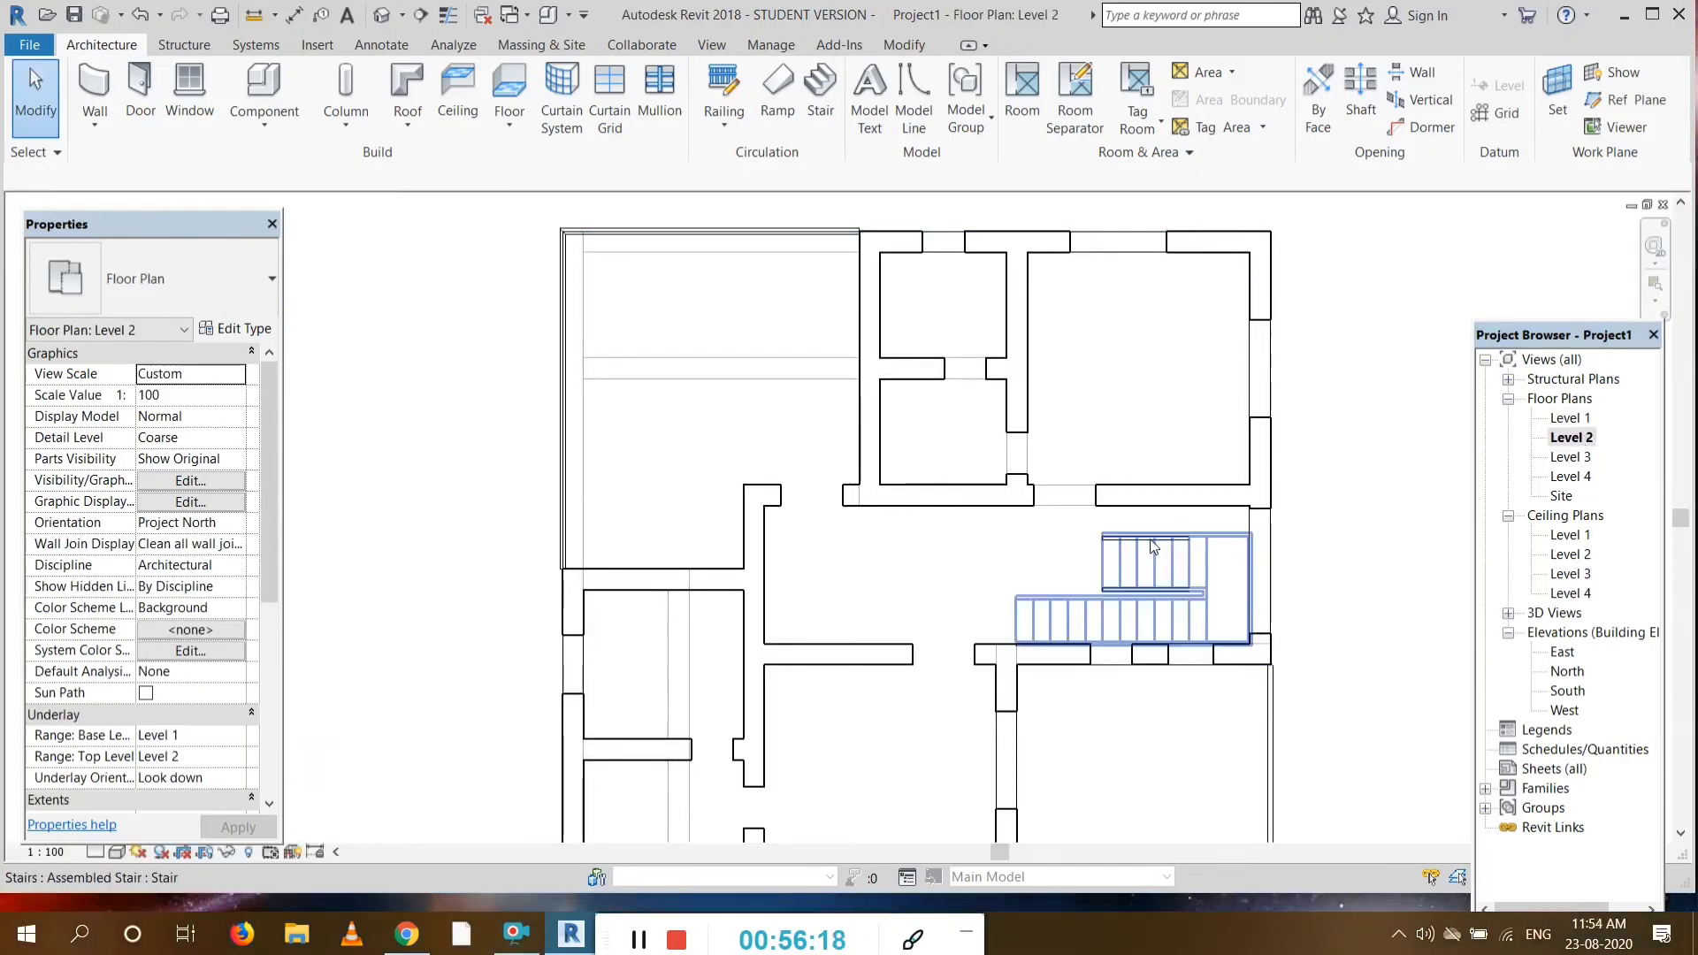
right_click(1153, 547)
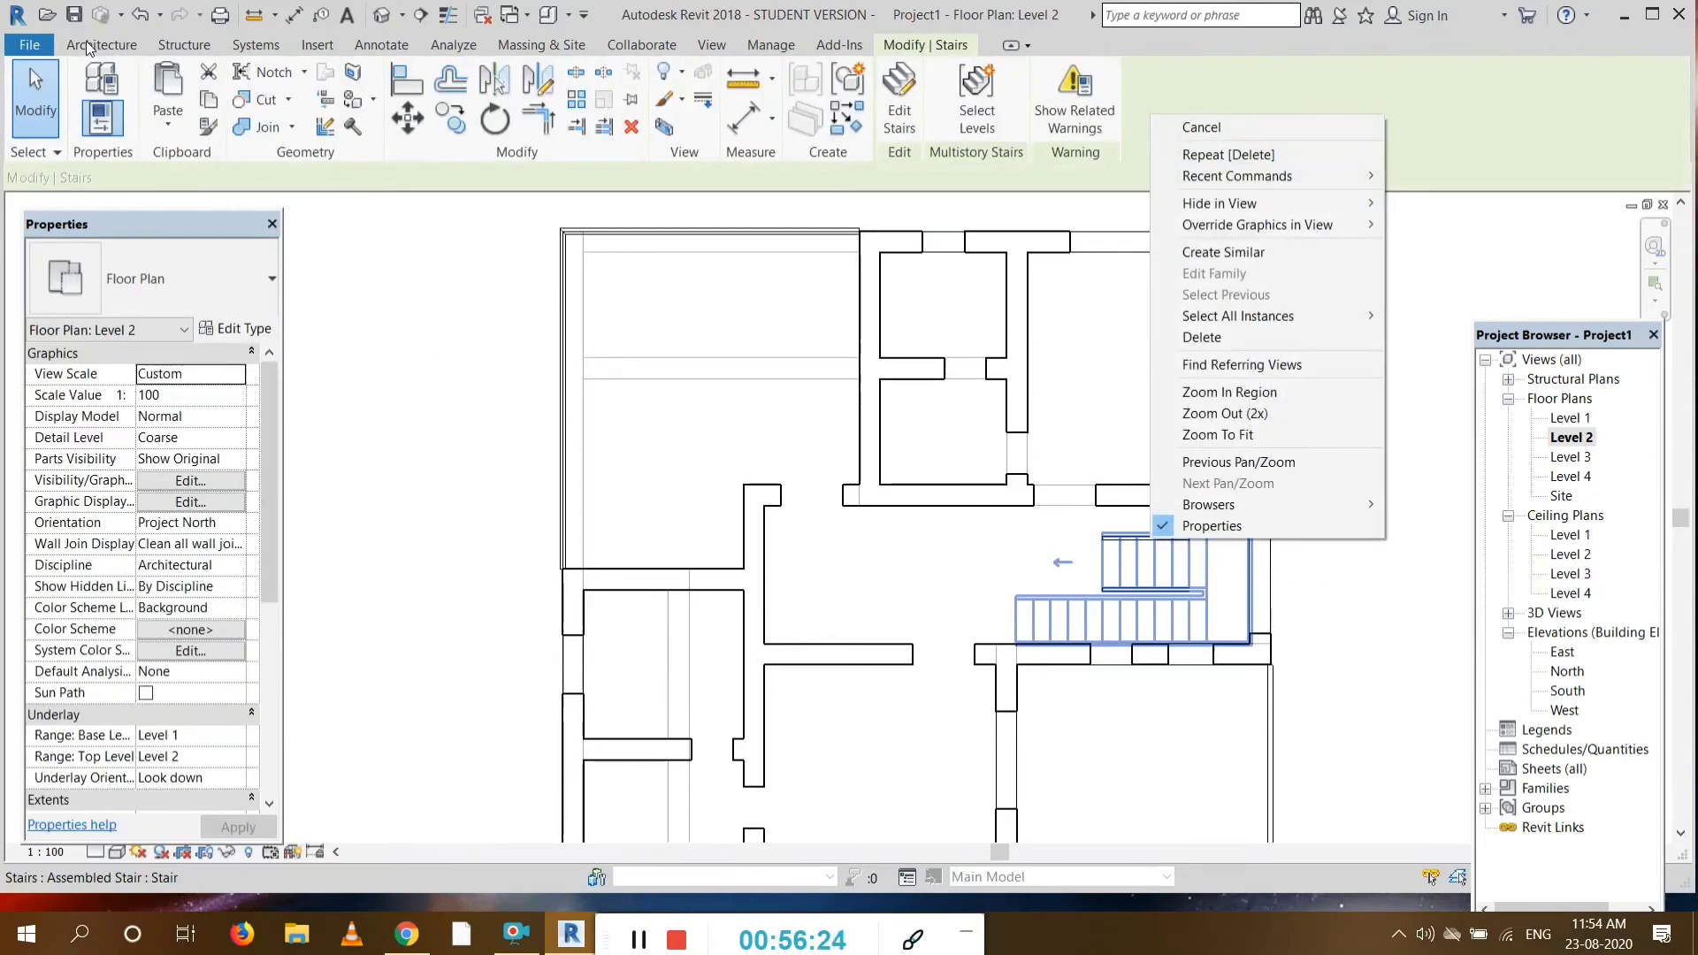
click(164, 99)
click(167, 125)
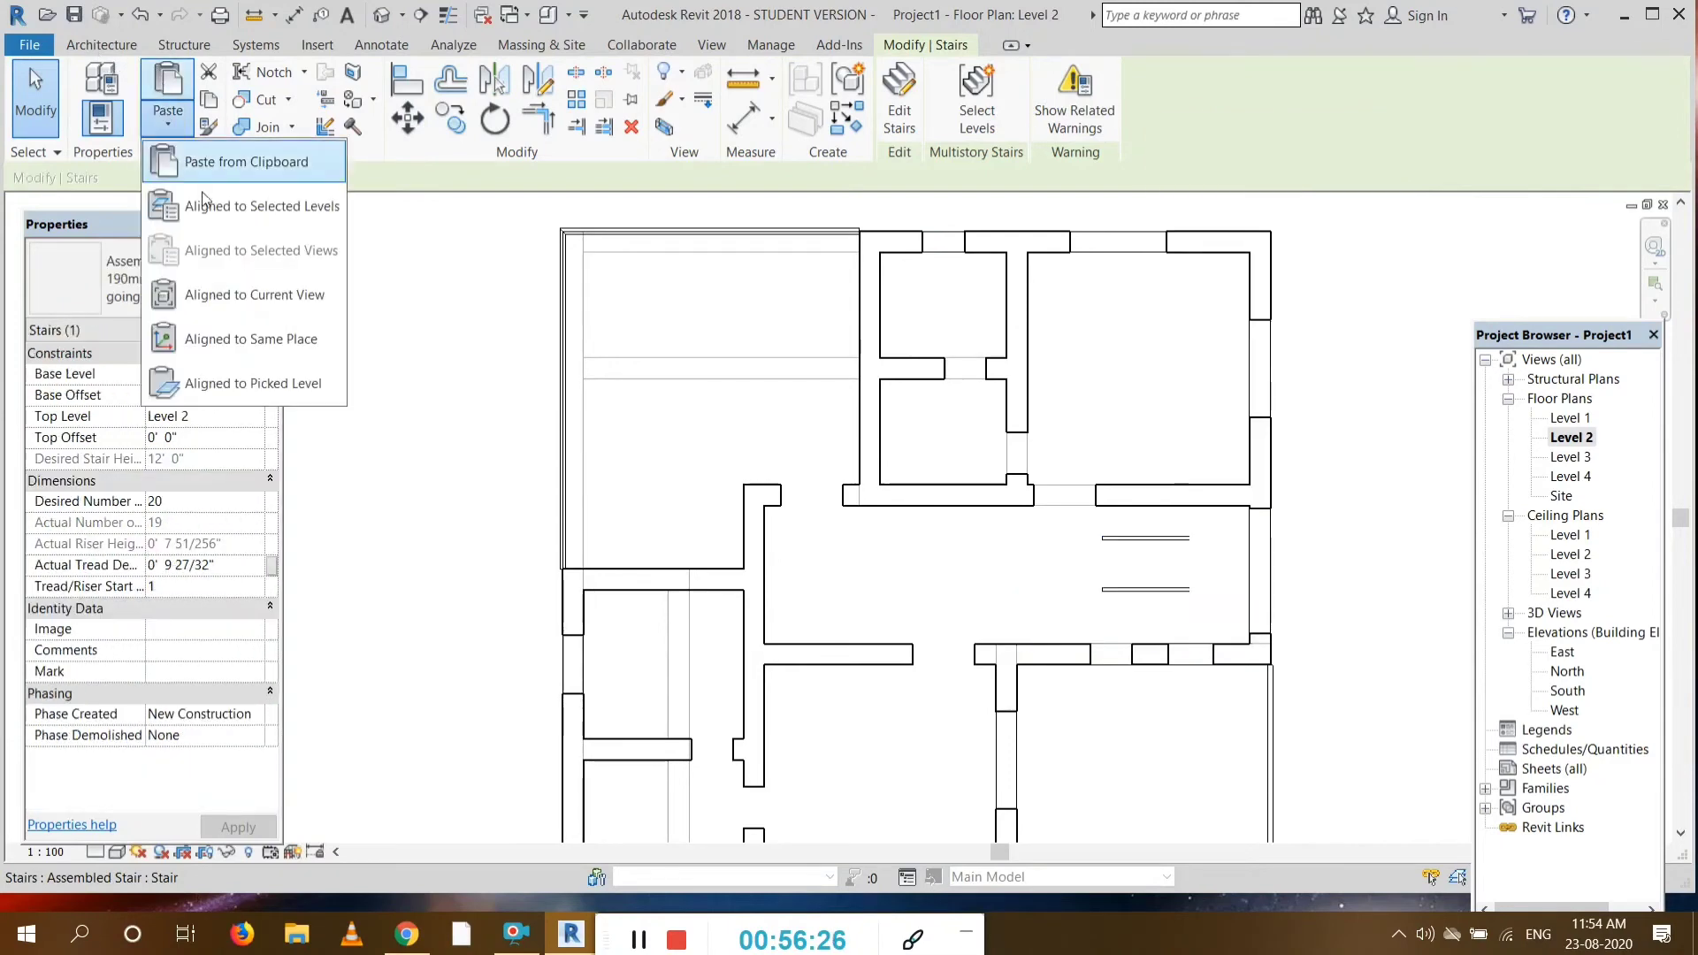
click(225, 206)
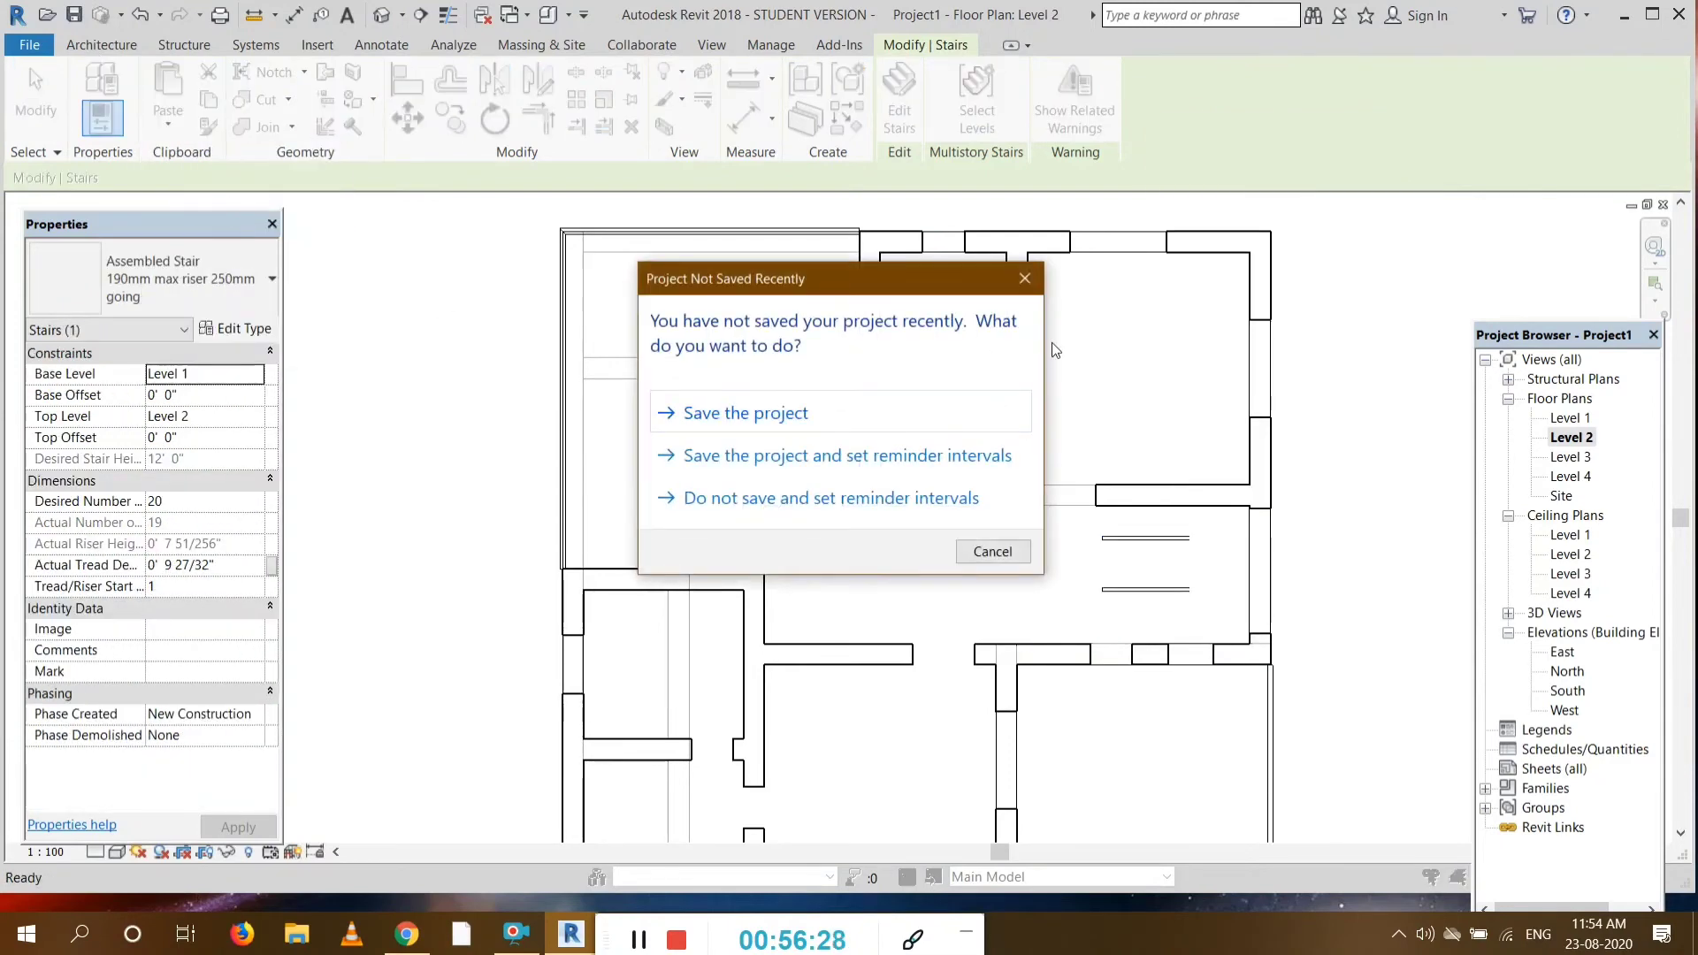
click(1023, 279)
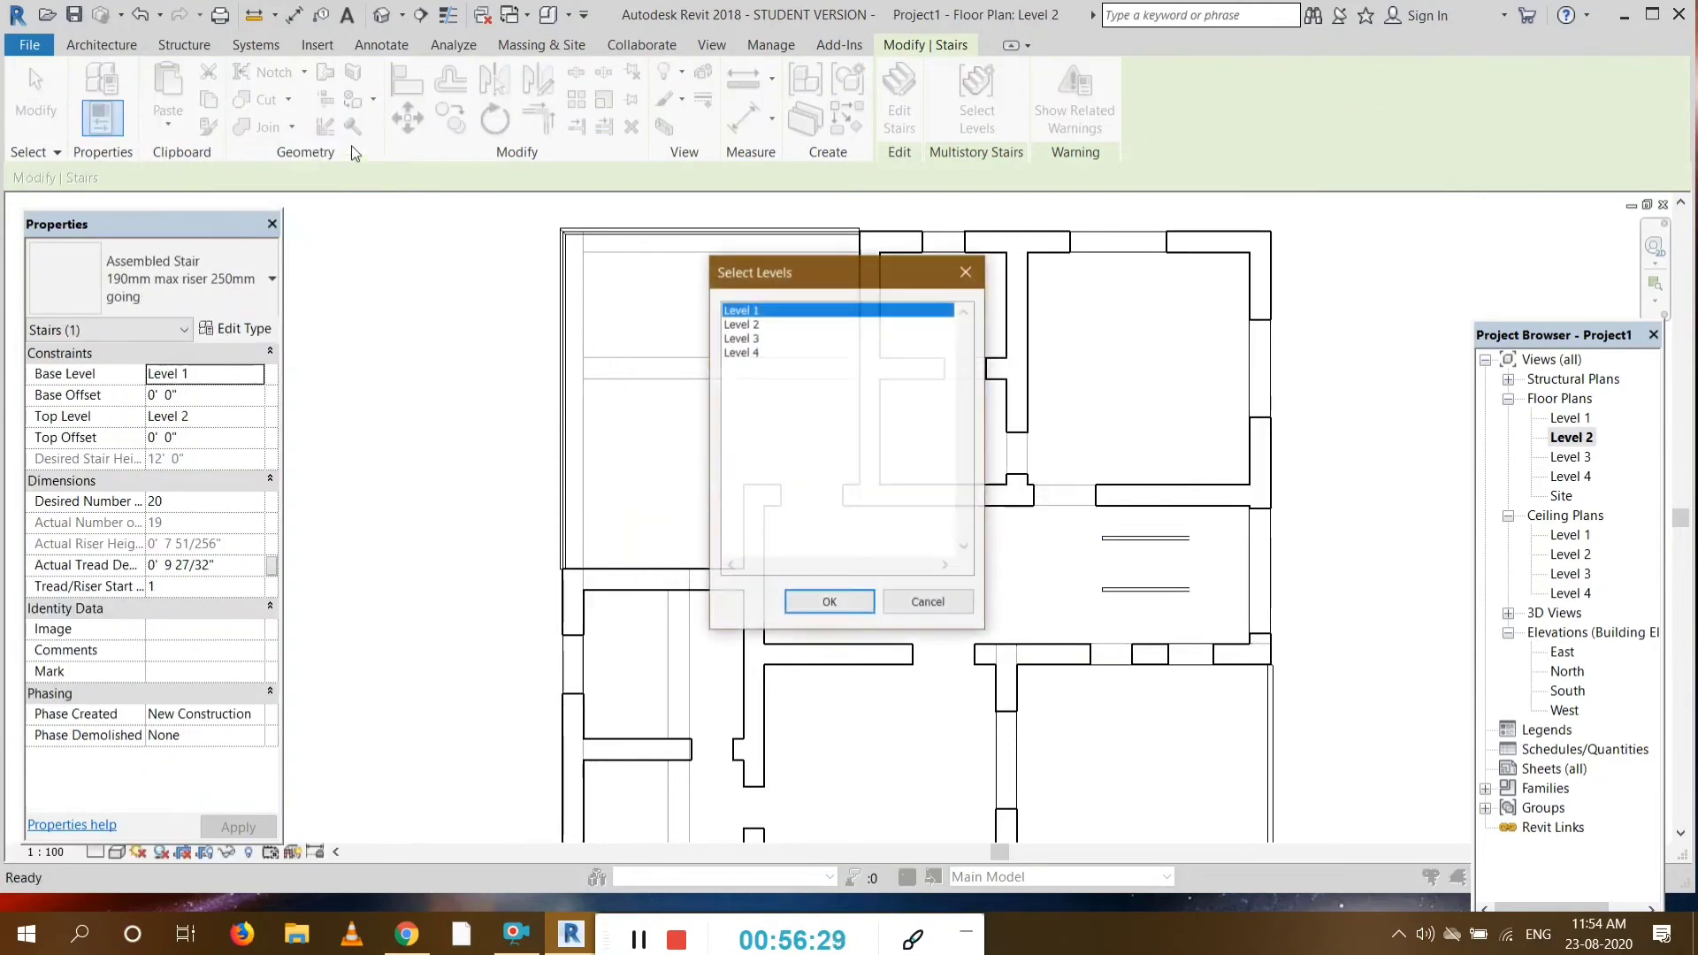
click(734, 324)
click(842, 608)
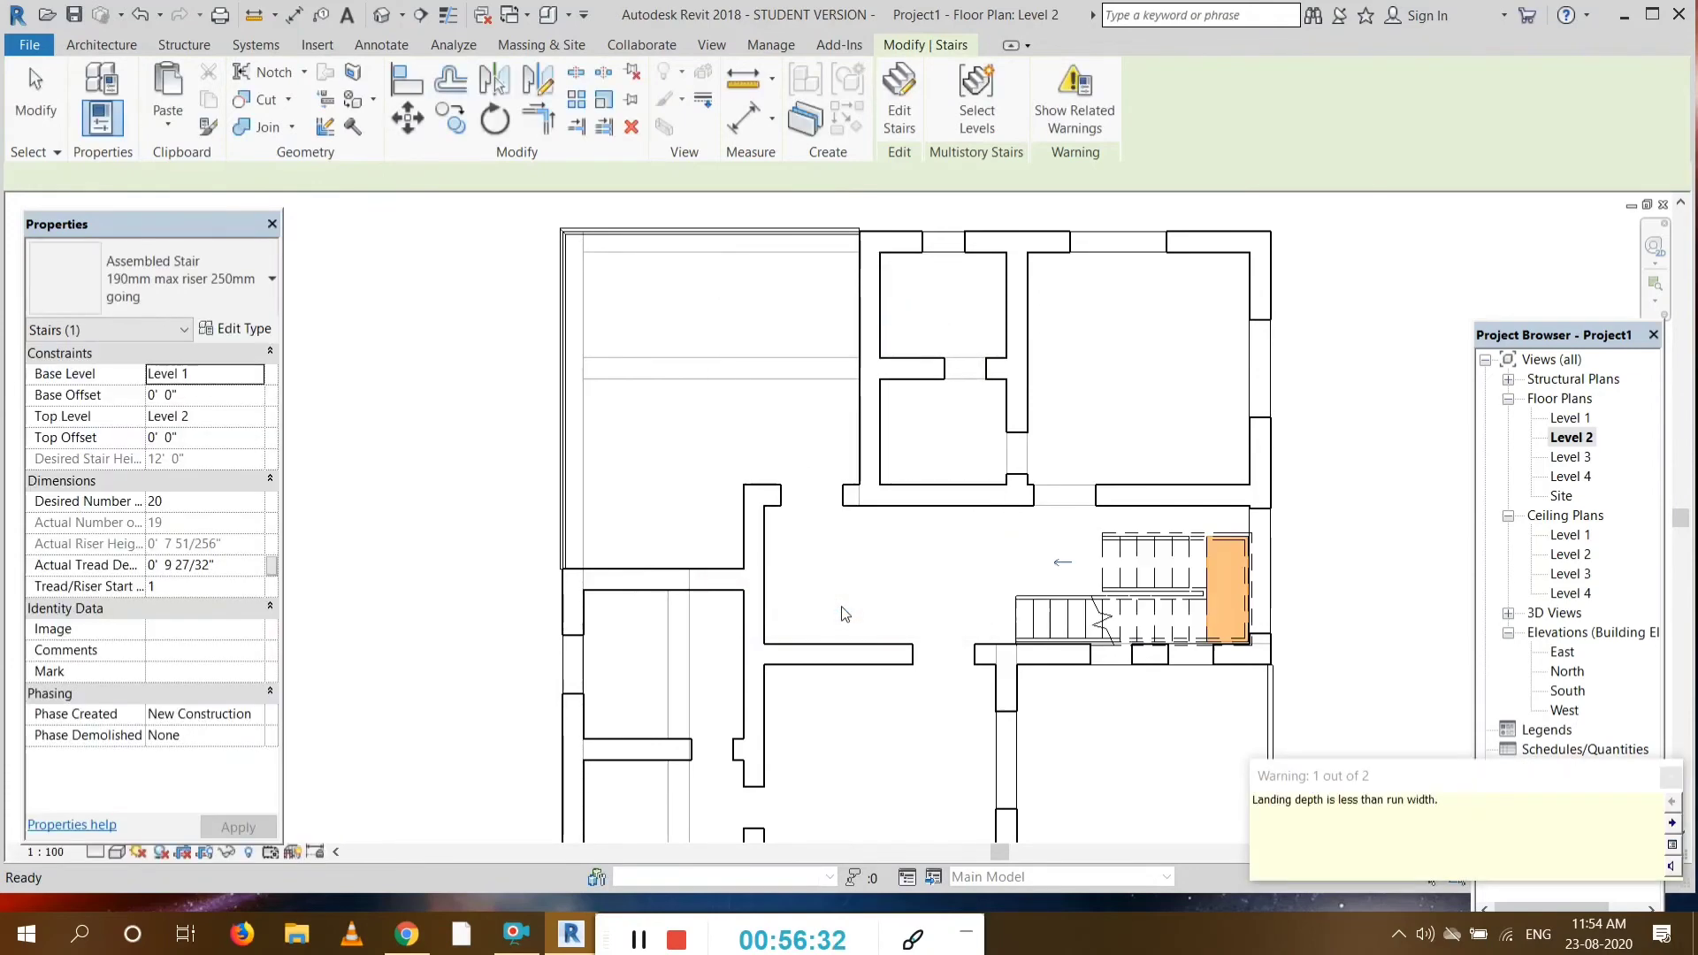
click(1360, 511)
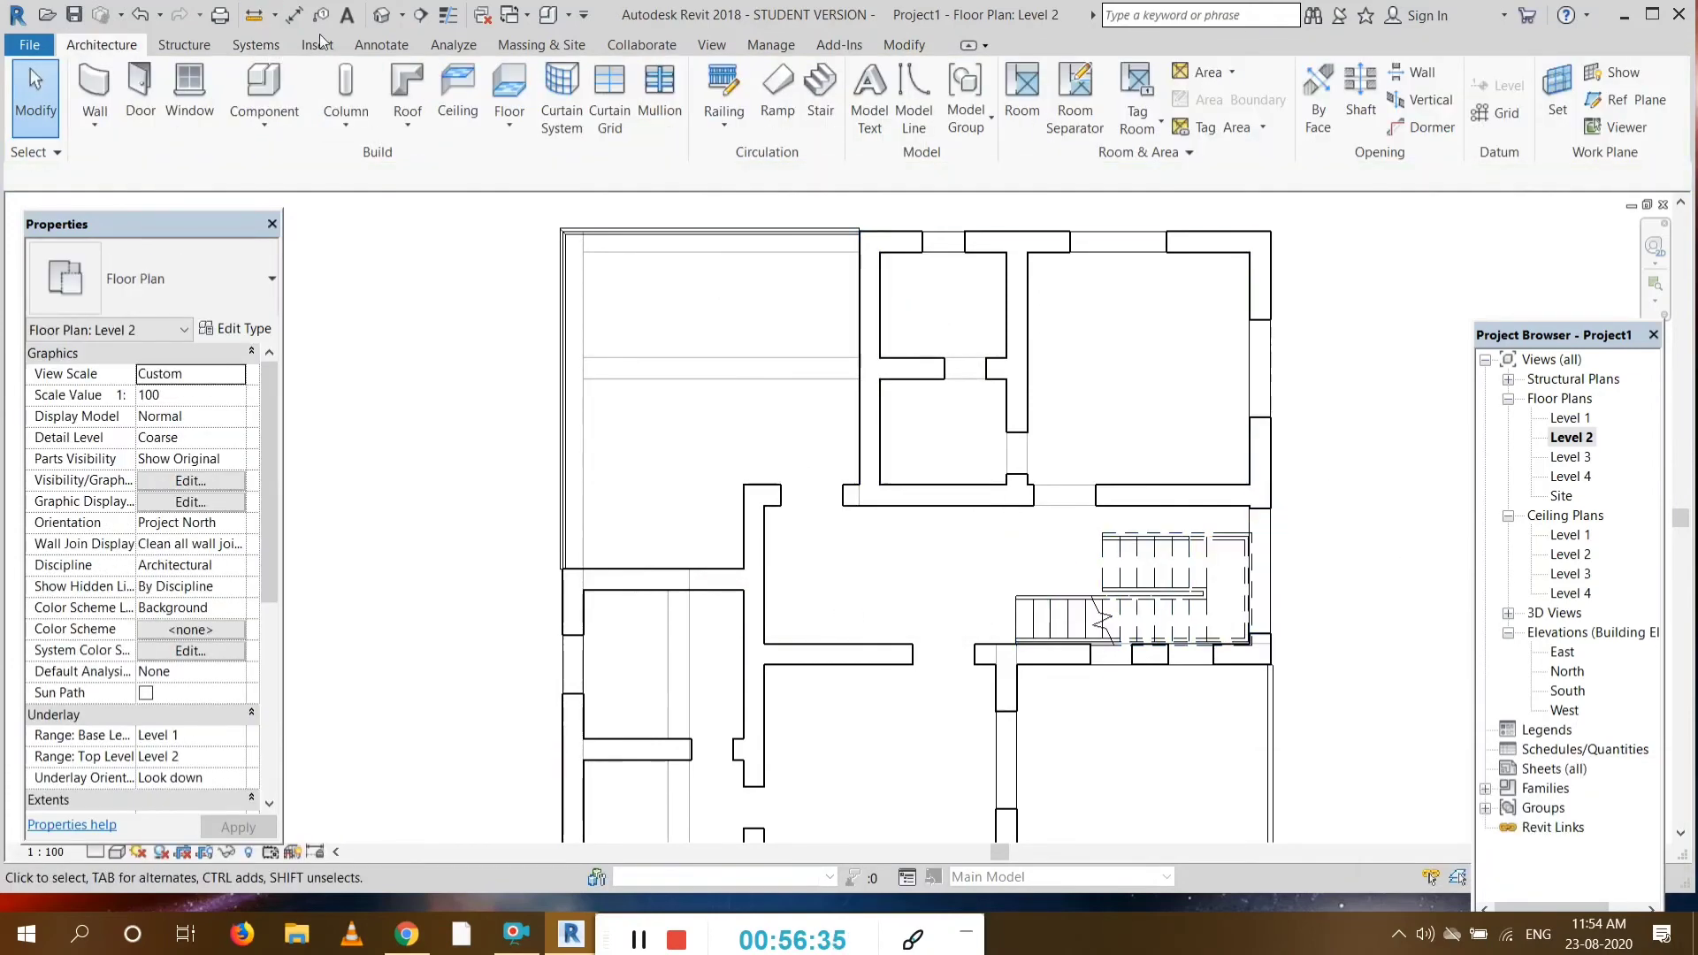
Step: Inspect the new upper stair in the 3D view and on the Level 3 and Level 2 floor plans
click(380, 16)
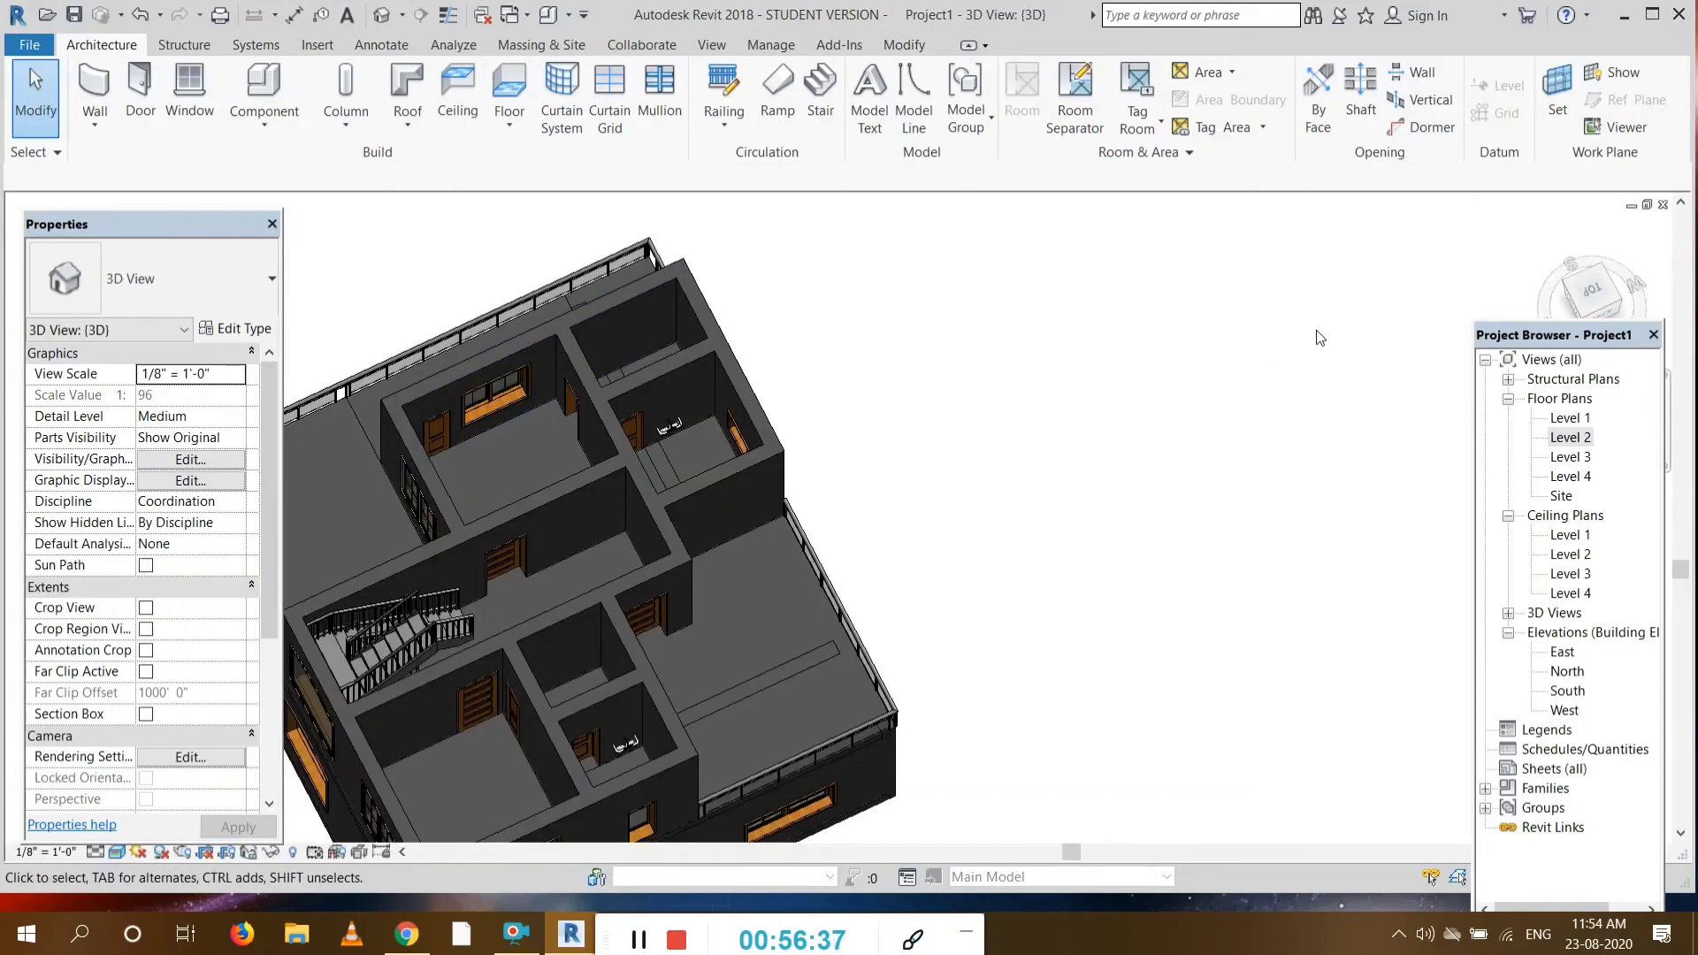
click(1569, 299)
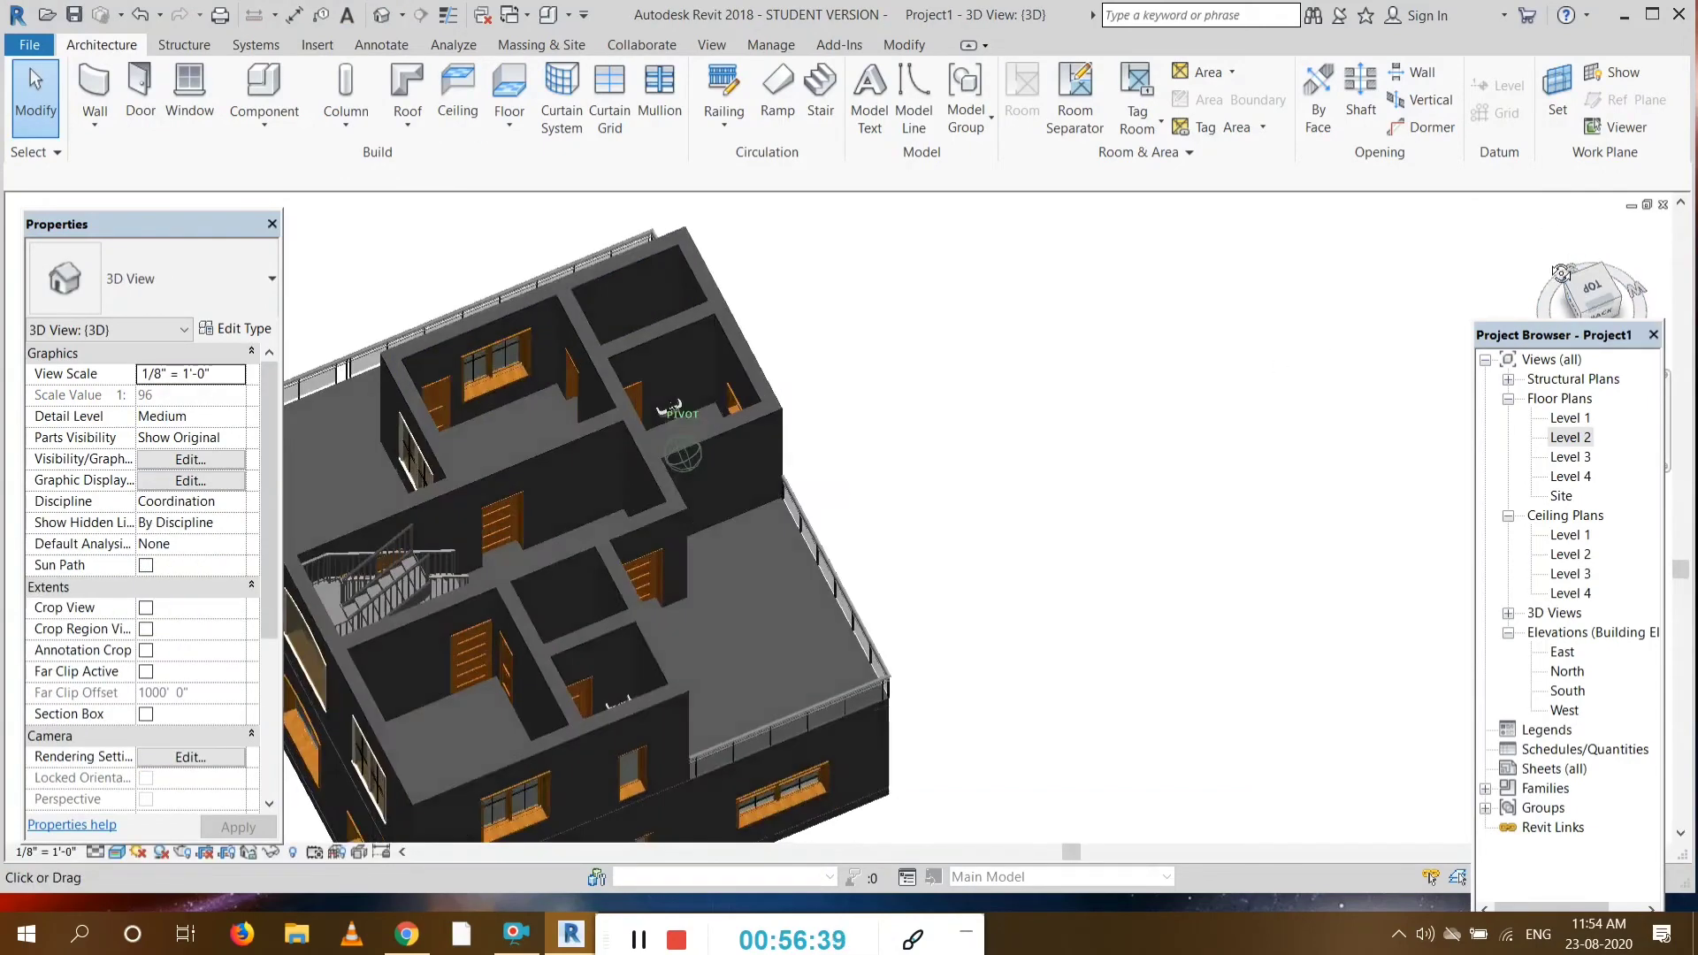
mouse_move(1590, 304)
mouse_down()
mouse_move(1592, 329)
mouse_move(1613, 327)
mouse_move(1659, 269)
mouse_move(1627, 285)
mouse_up()
scroll(987, 297, down, 2)
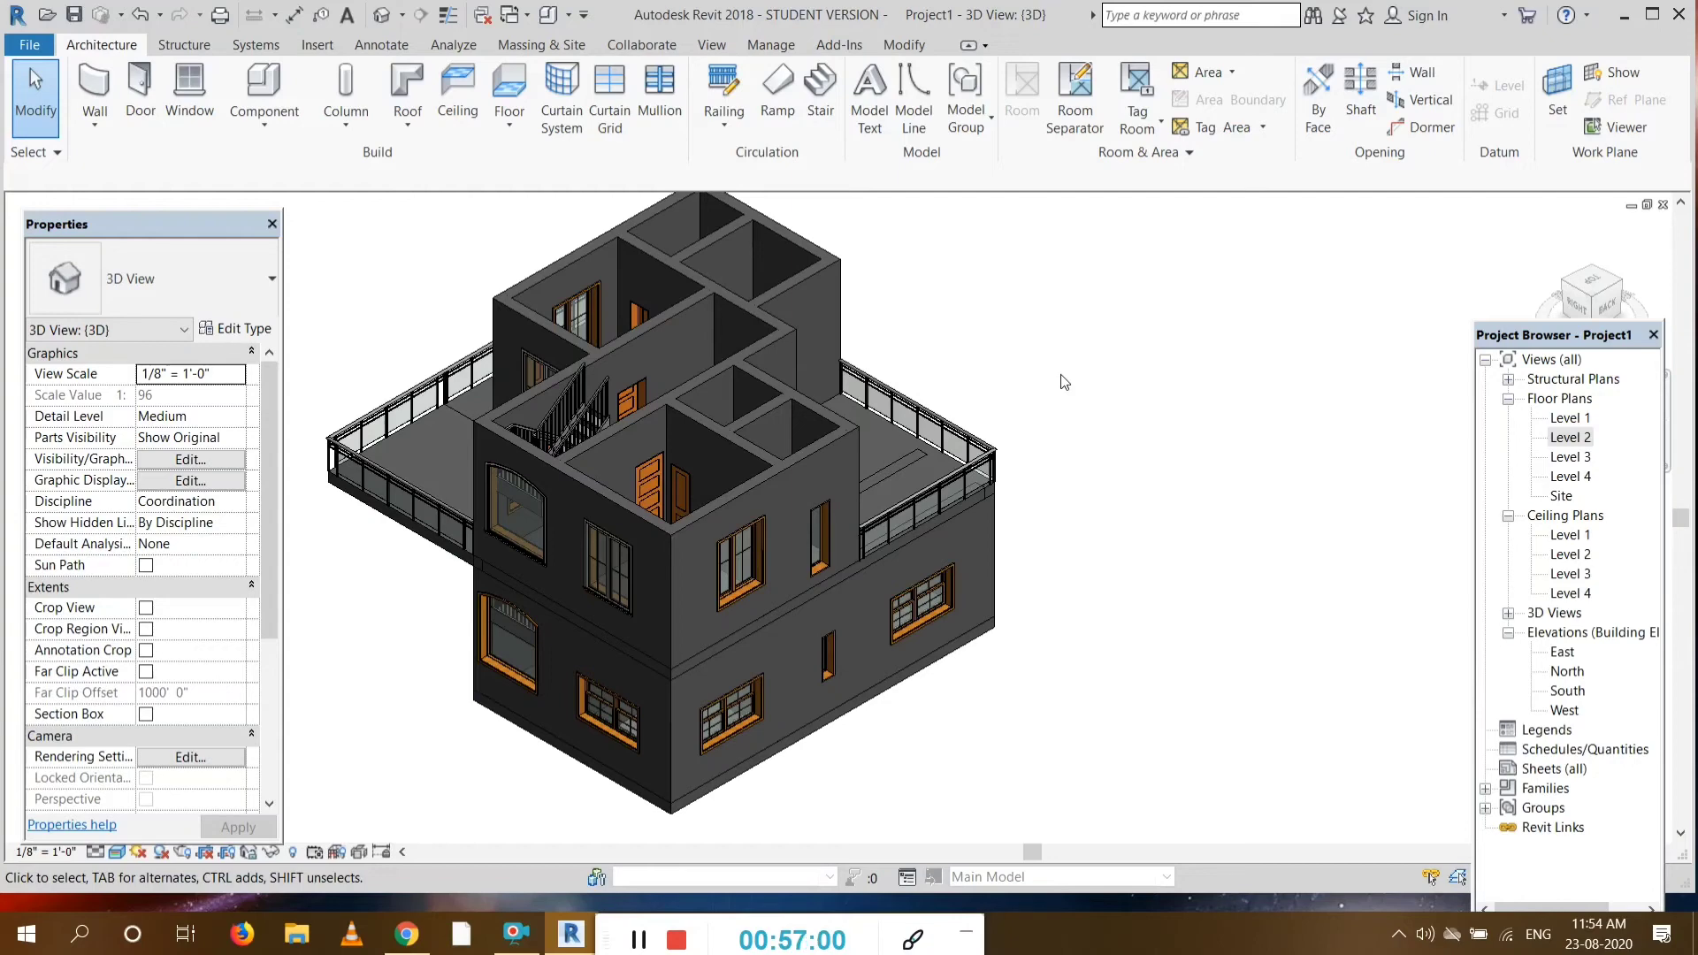
double_click(1574, 457)
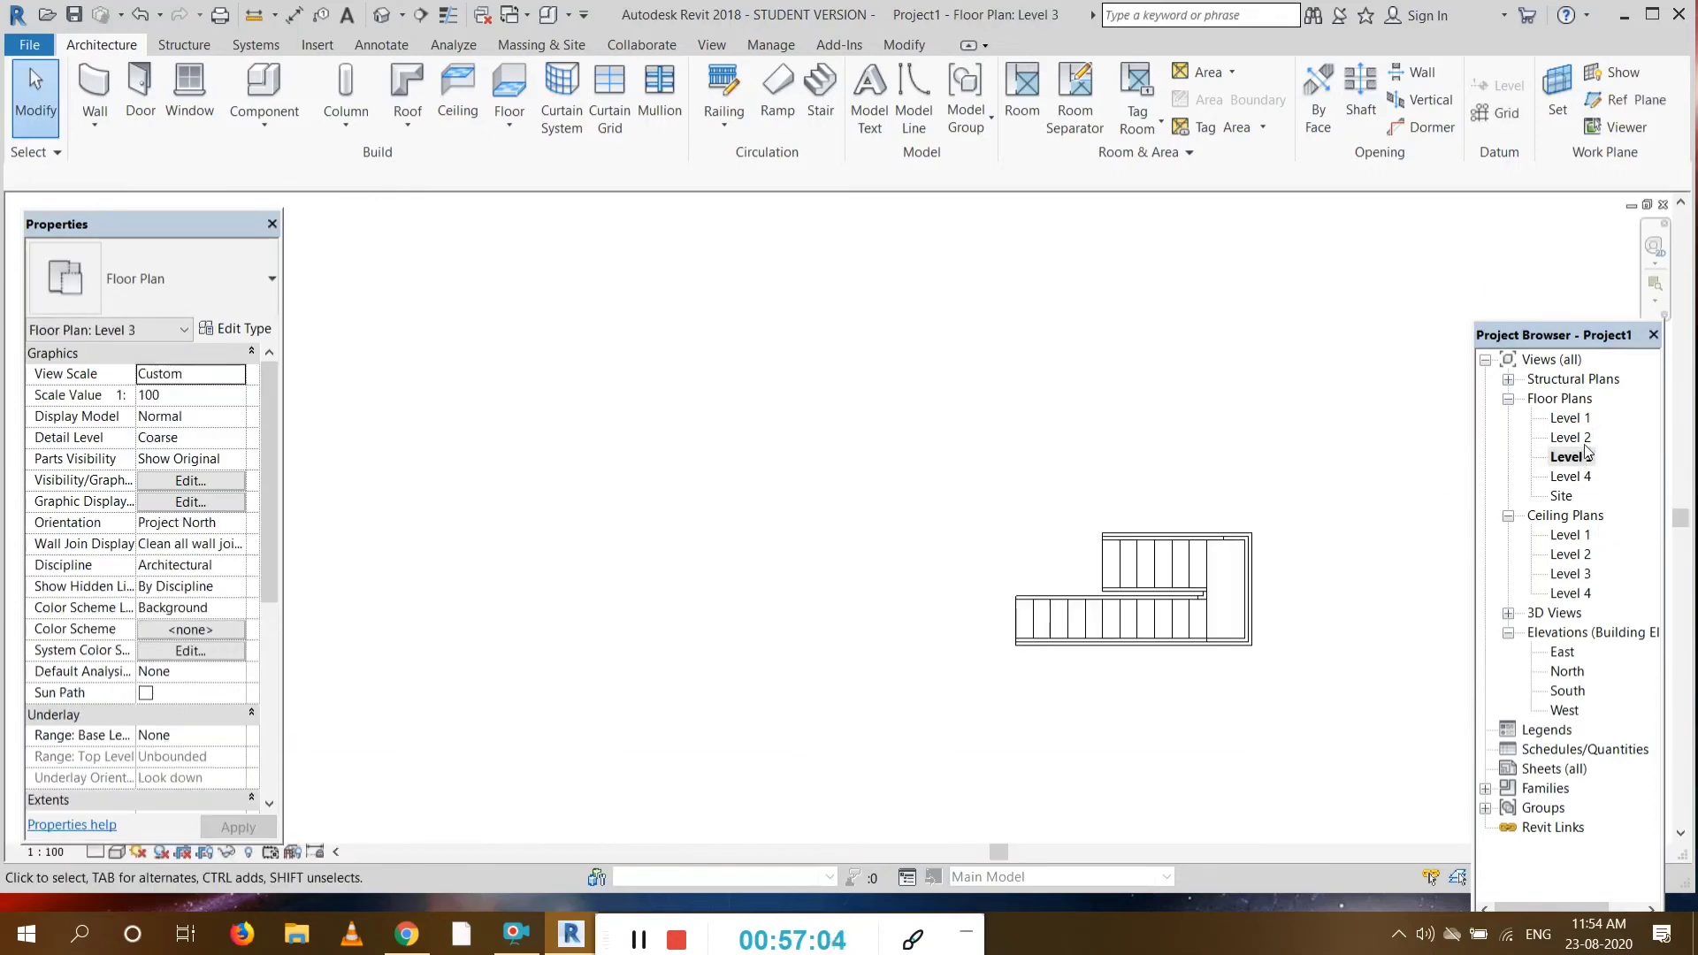
double_click(1577, 438)
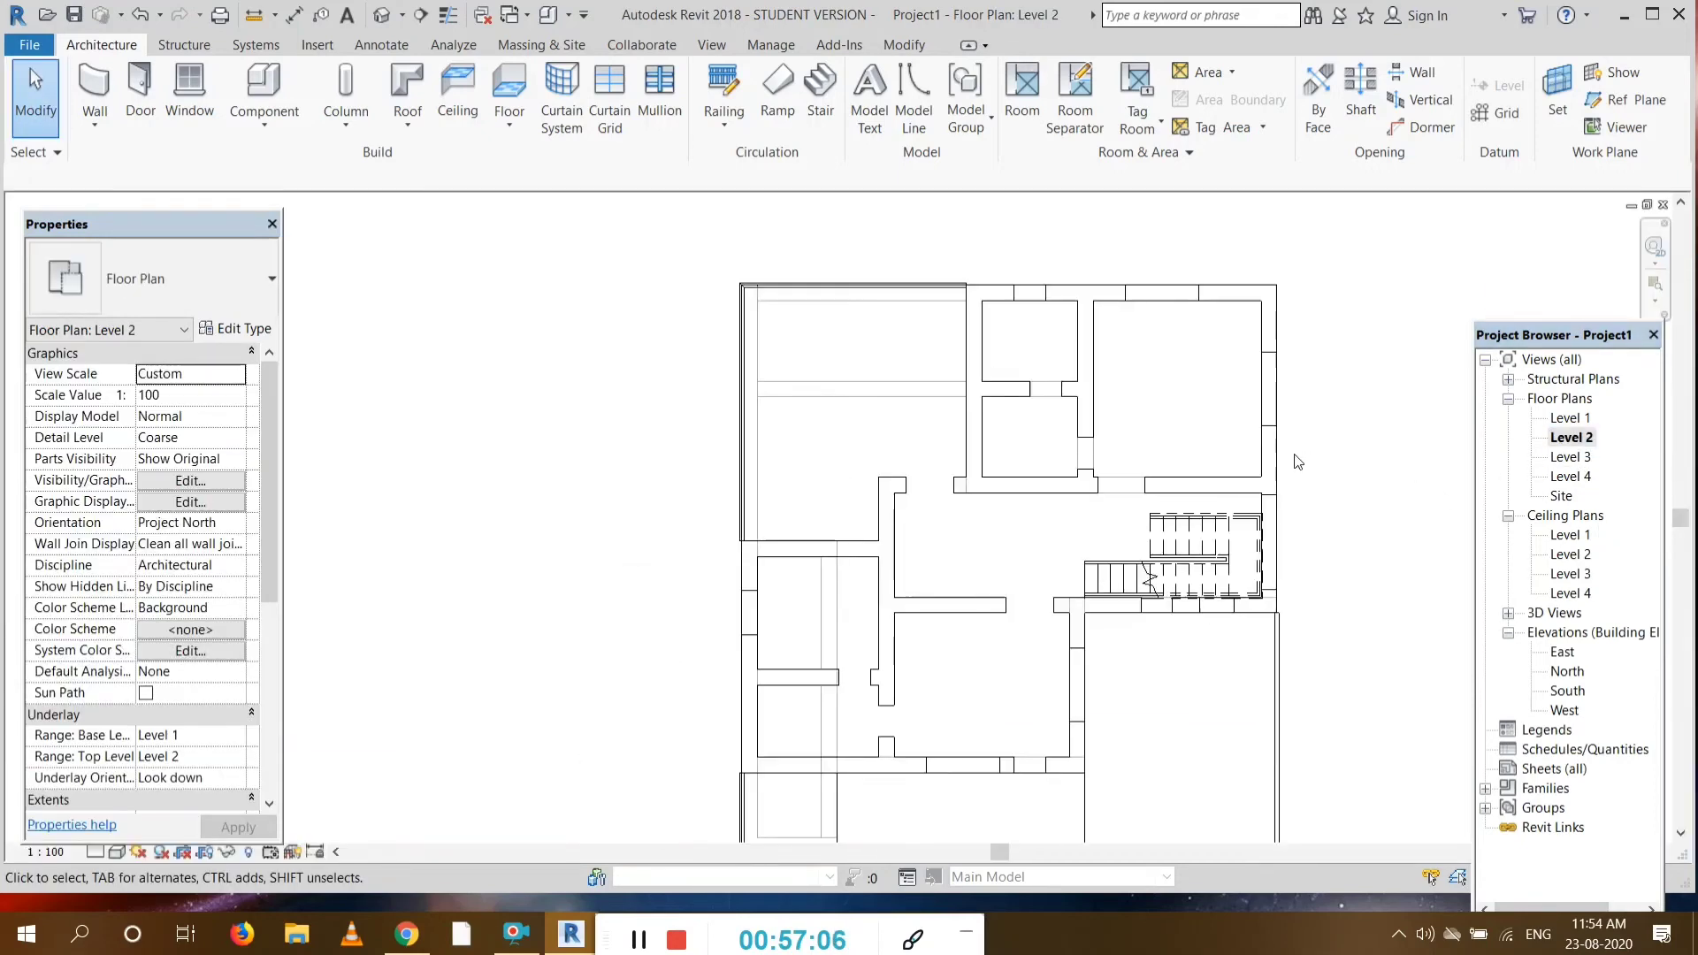
drag(1677, 521, 1680, 556)
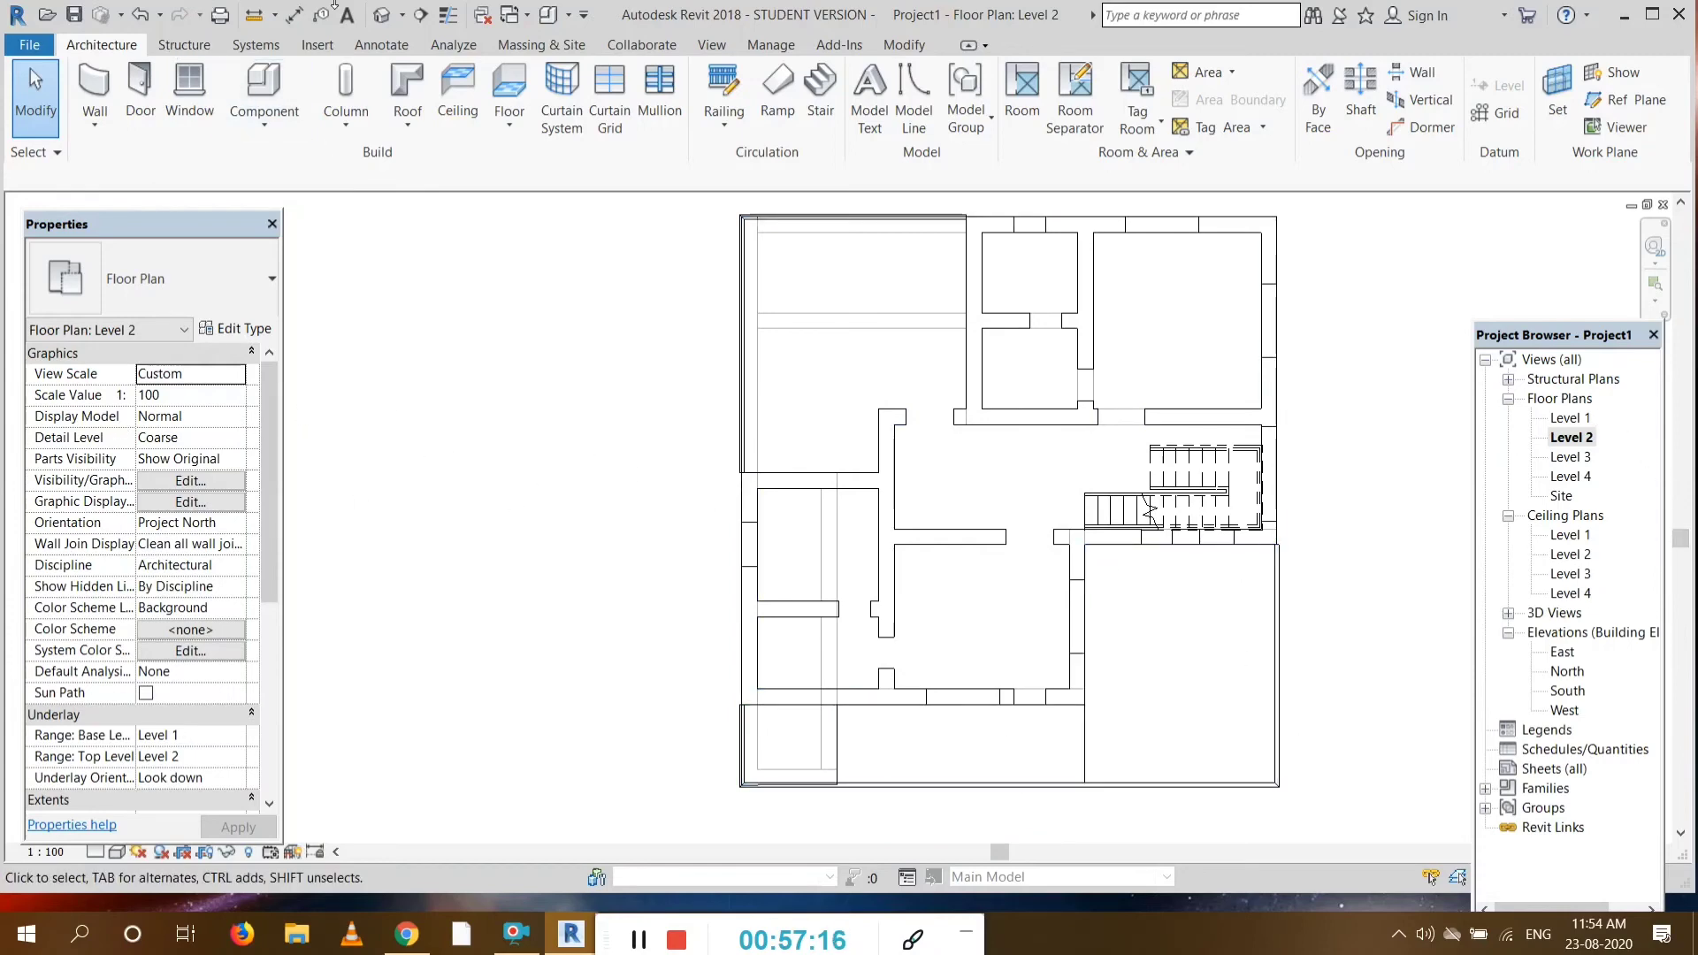
Step: Examine the house and its upper stair in the 3D view, and compare the Level 2, Level 3 and Level 1 floor plans
click(380, 16)
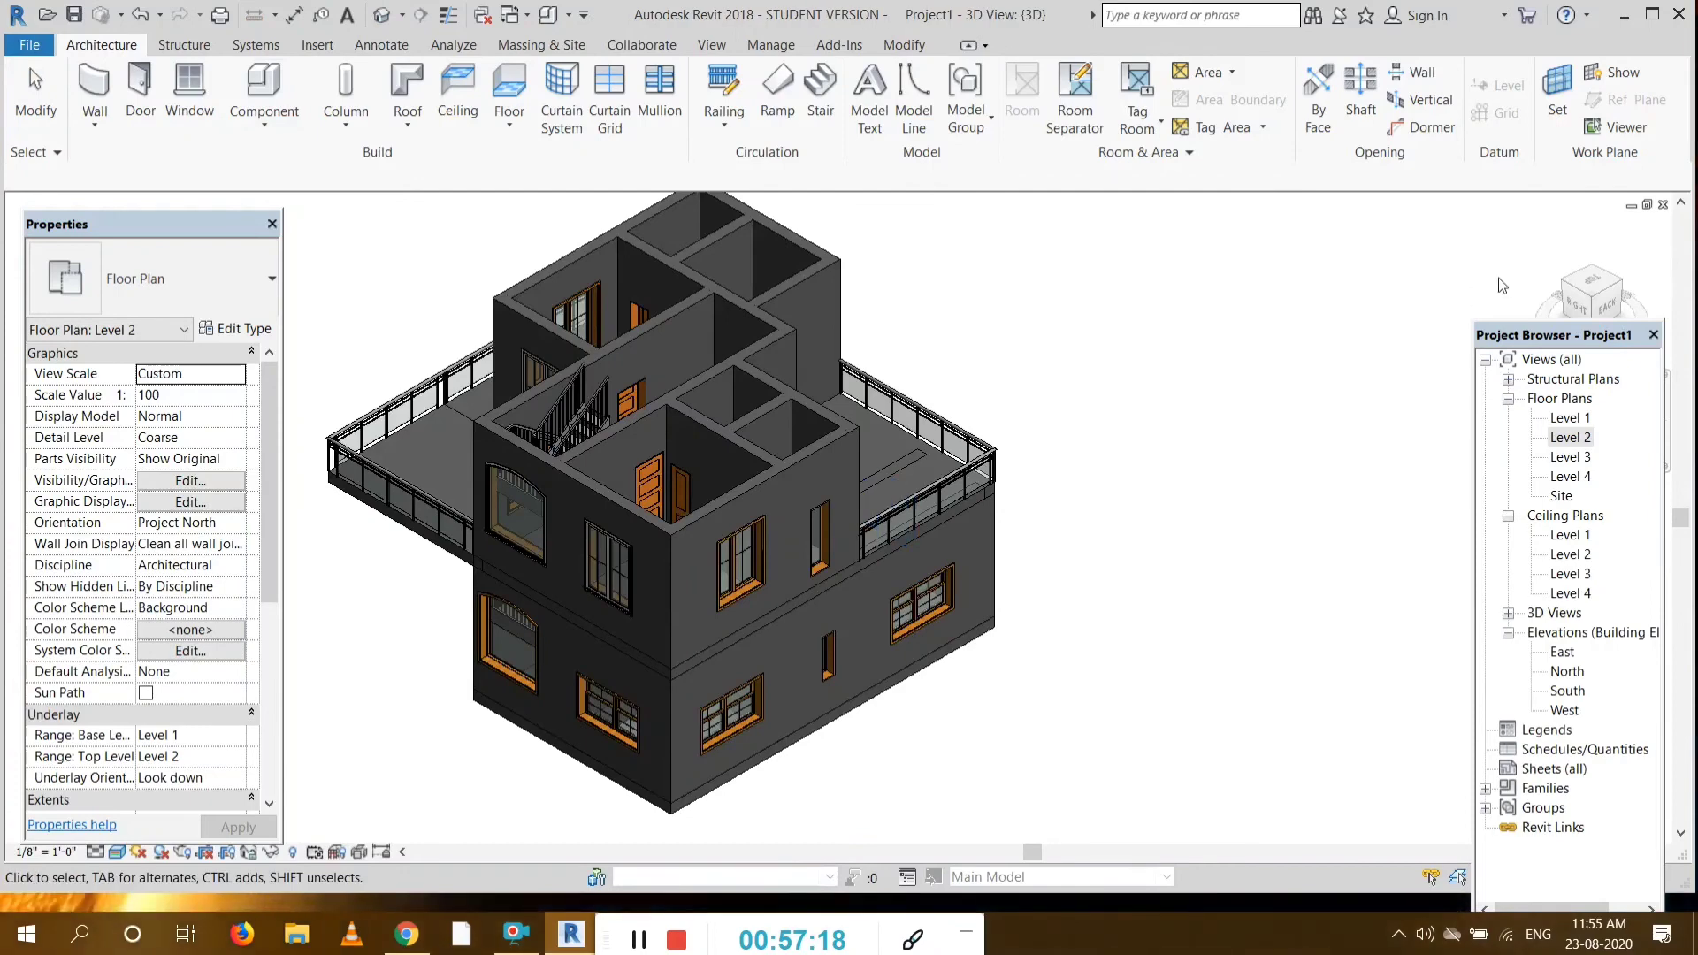
click(1576, 294)
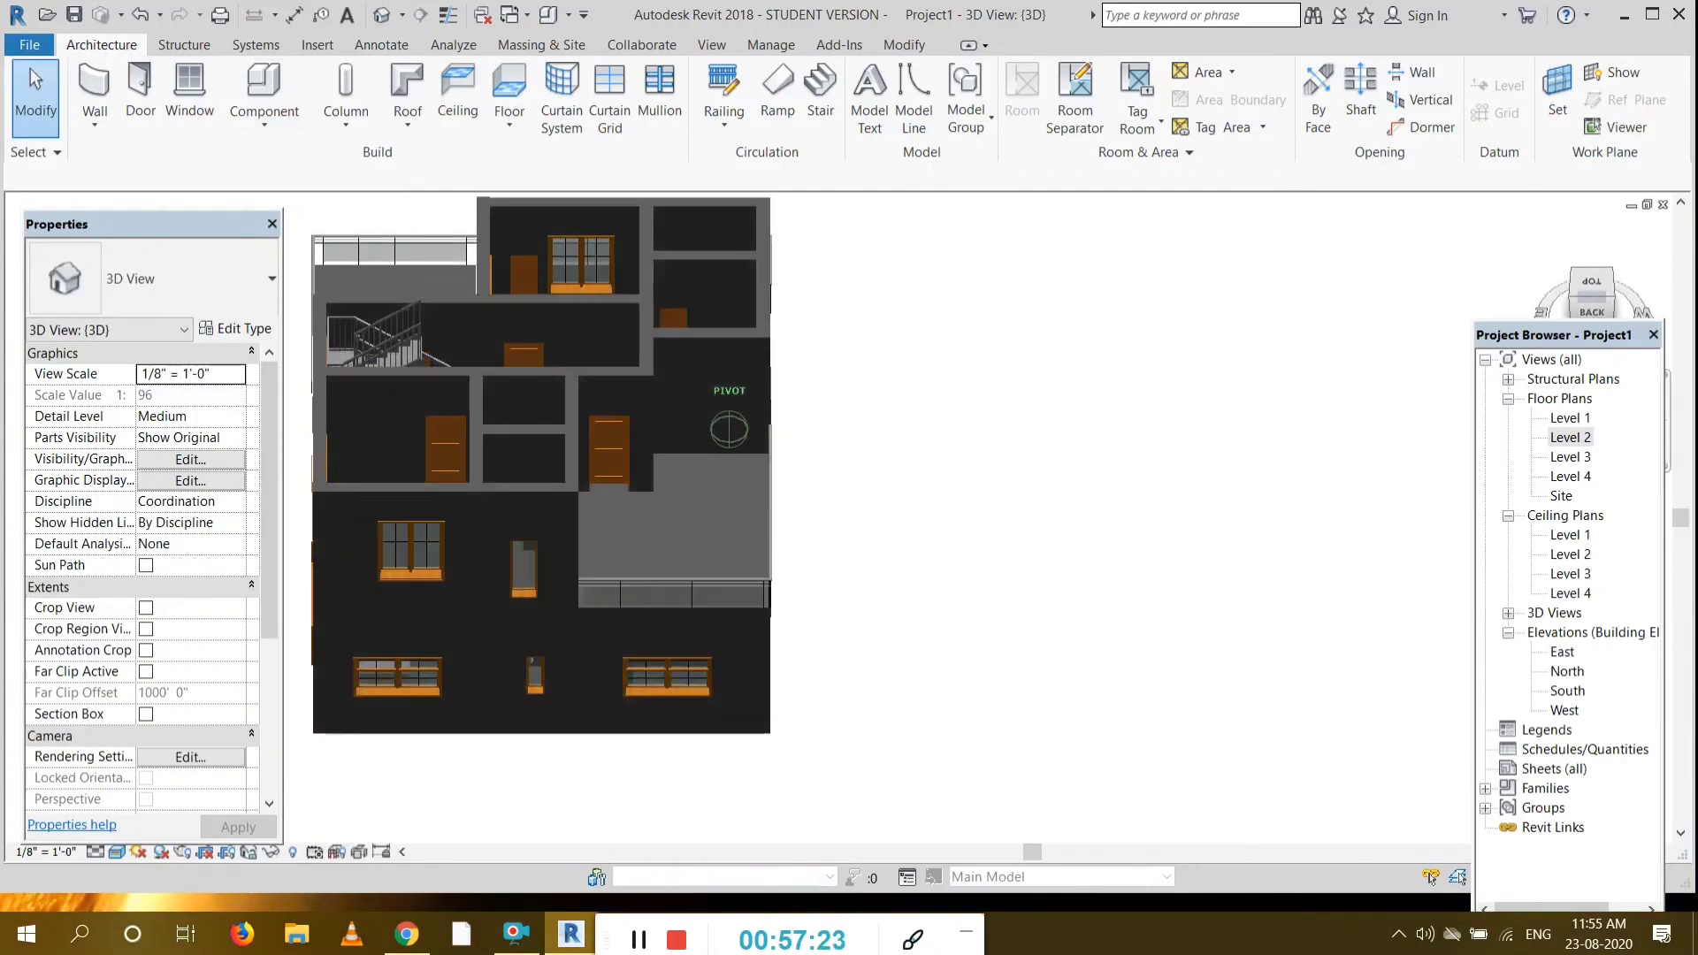
click(1572, 293)
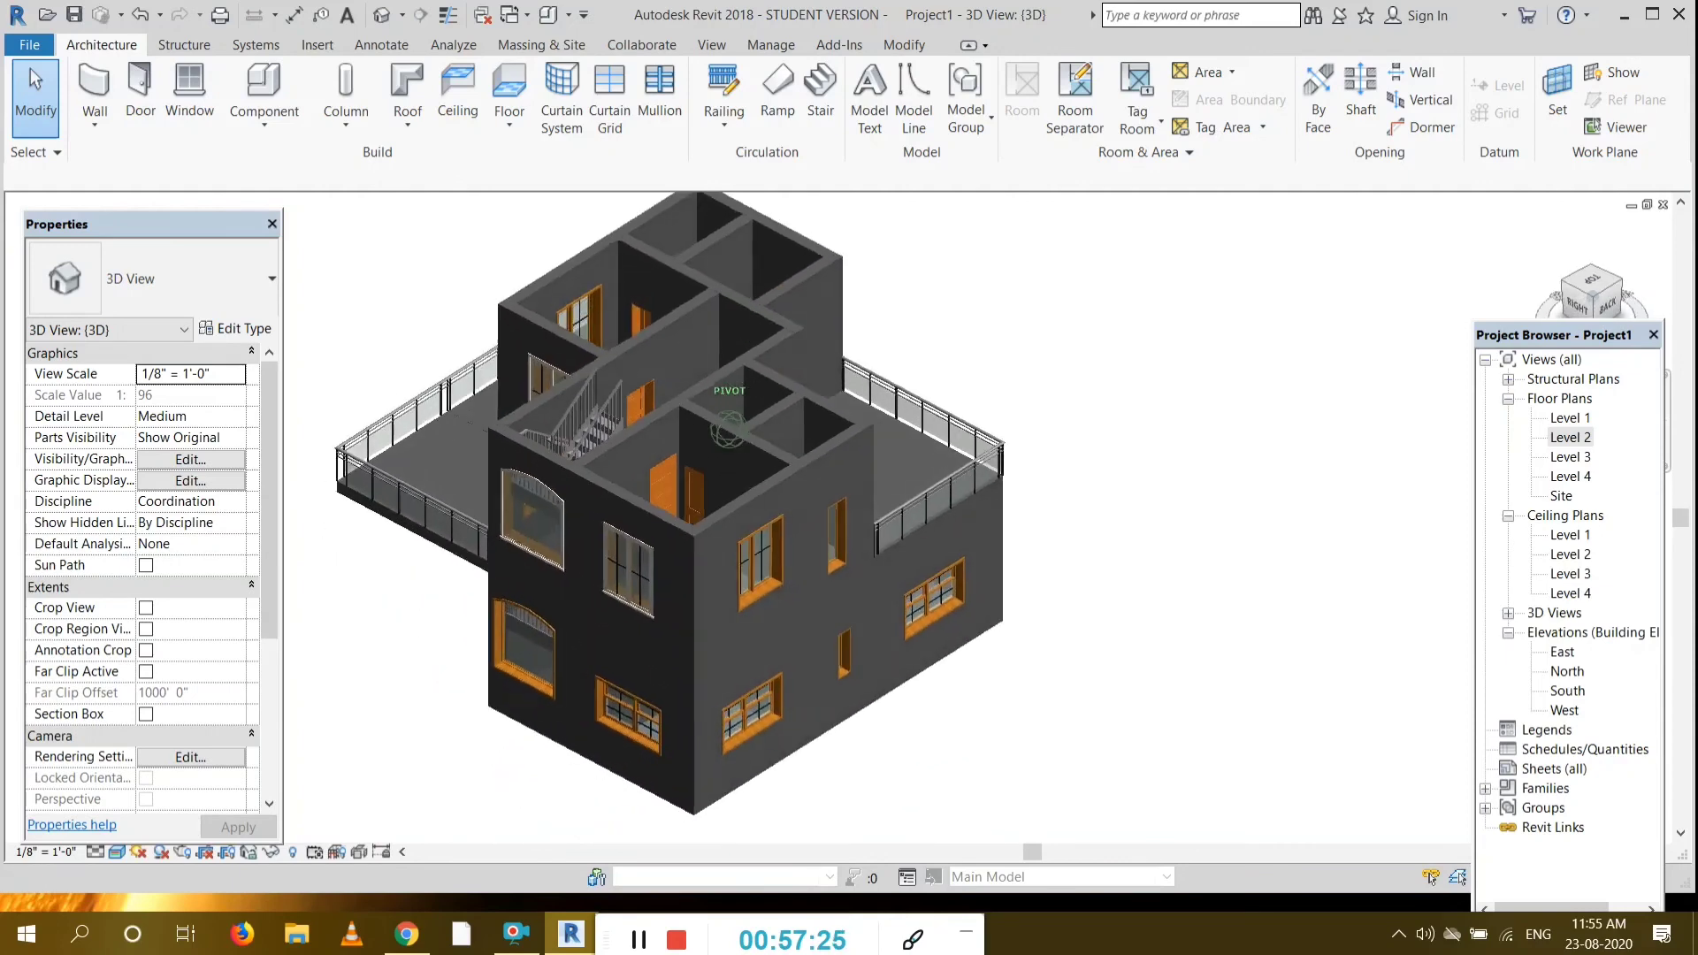
mouse_move(848, 442)
shift+middle_down()
mouse_move(809, 601)
mouse_move(733, 628)
mouse_move(711, 571)
mouse_move(694, 575)
mouse_move(717, 566)
shift+middle_up()
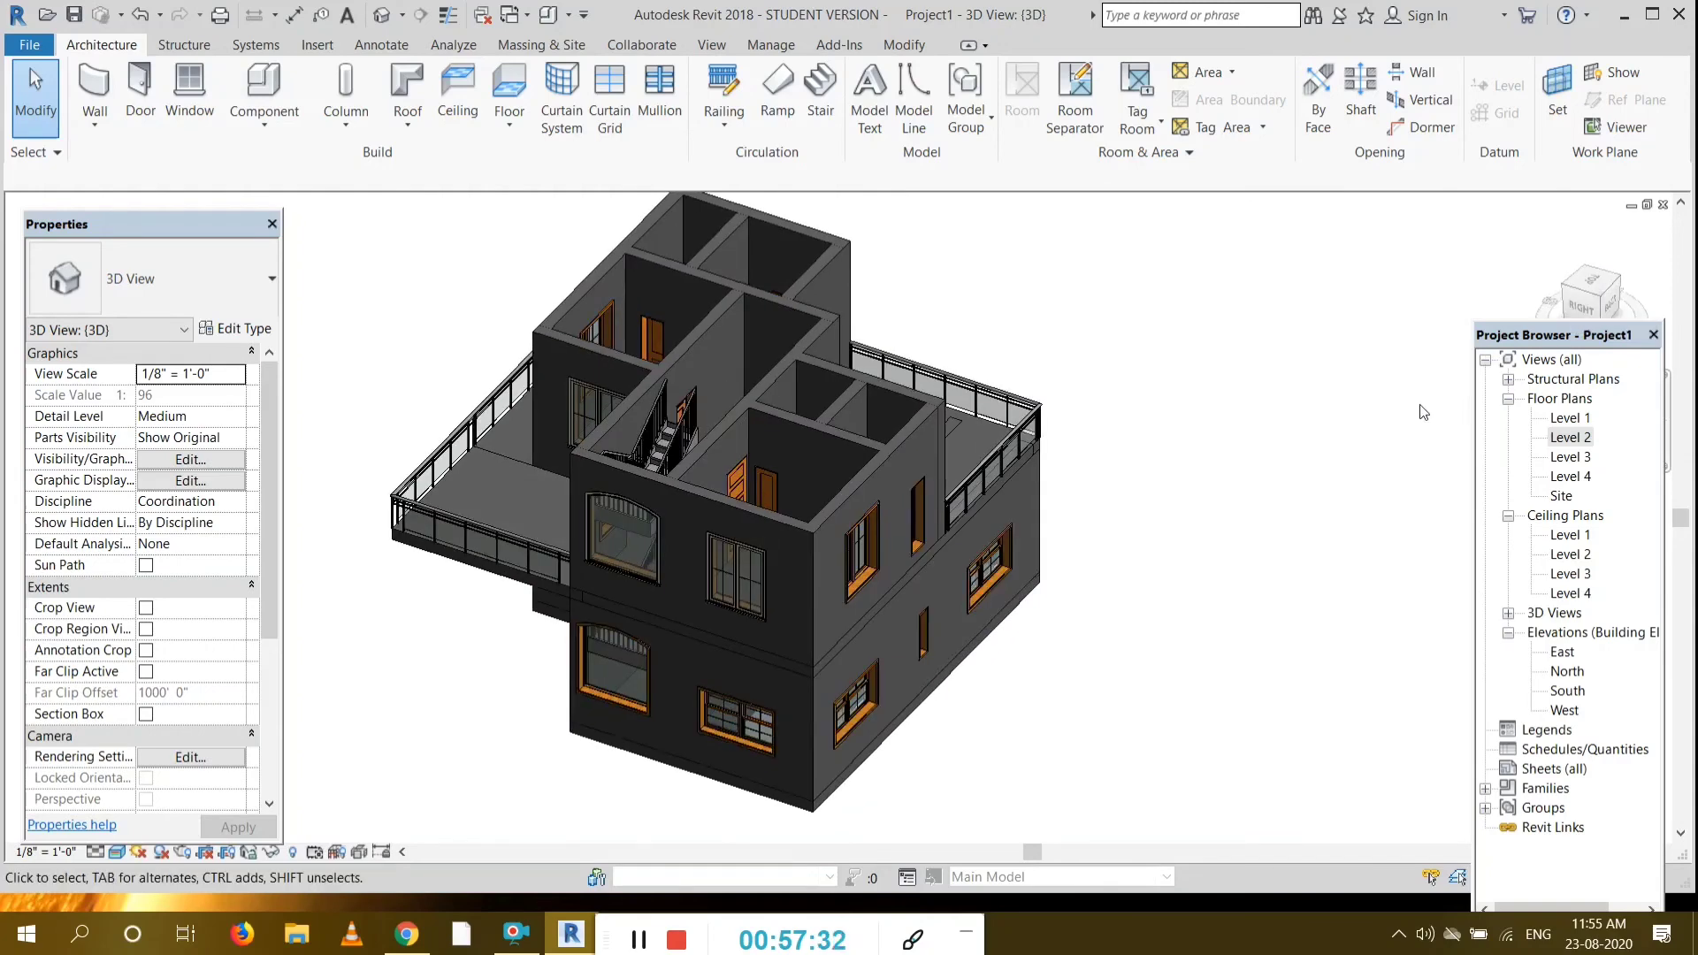
double_click(1570, 438)
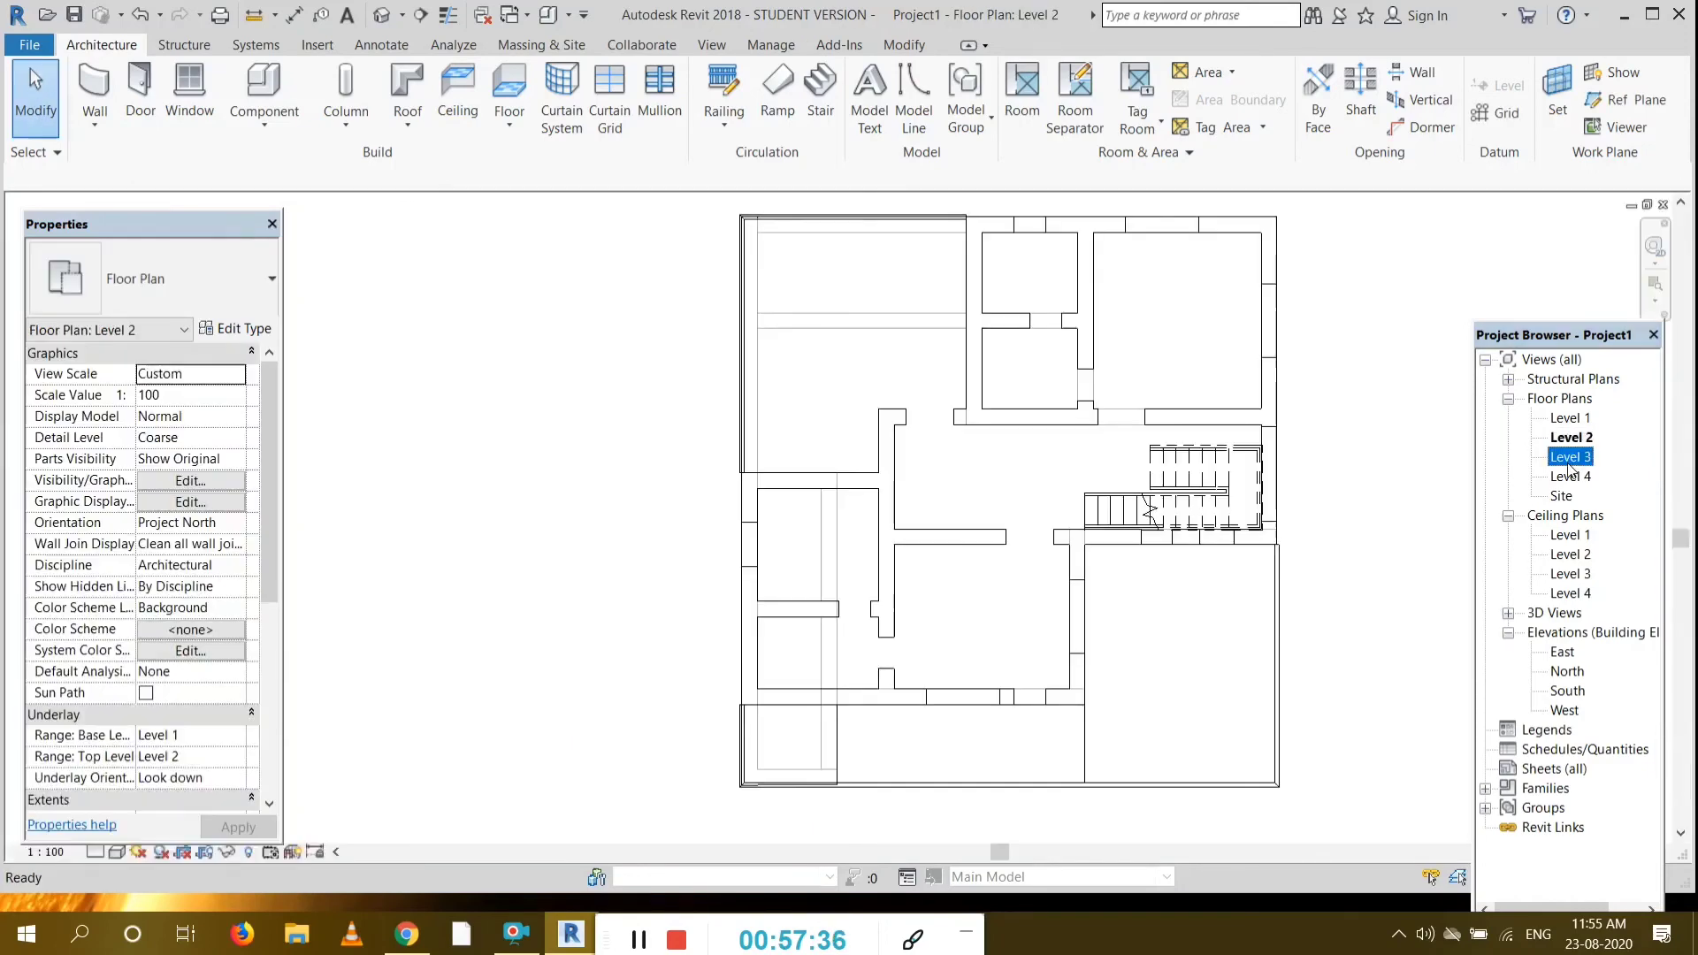
double_click(1568, 460)
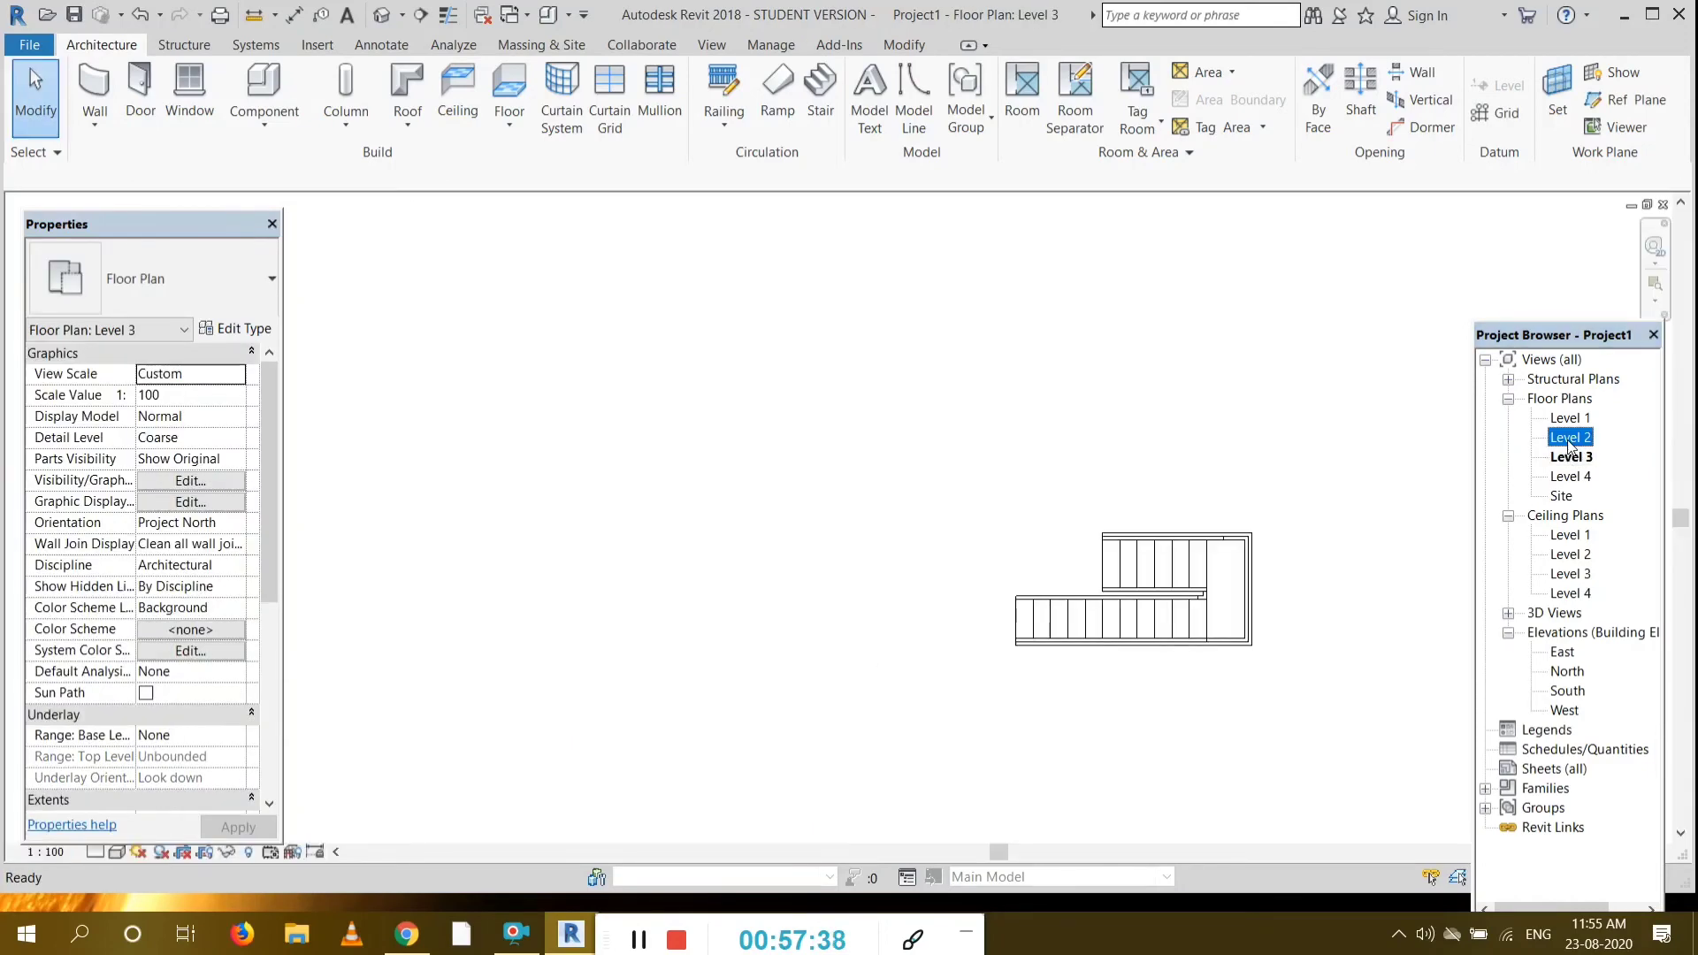
double_click(1568, 437)
scroll(1349, 505, down, 1)
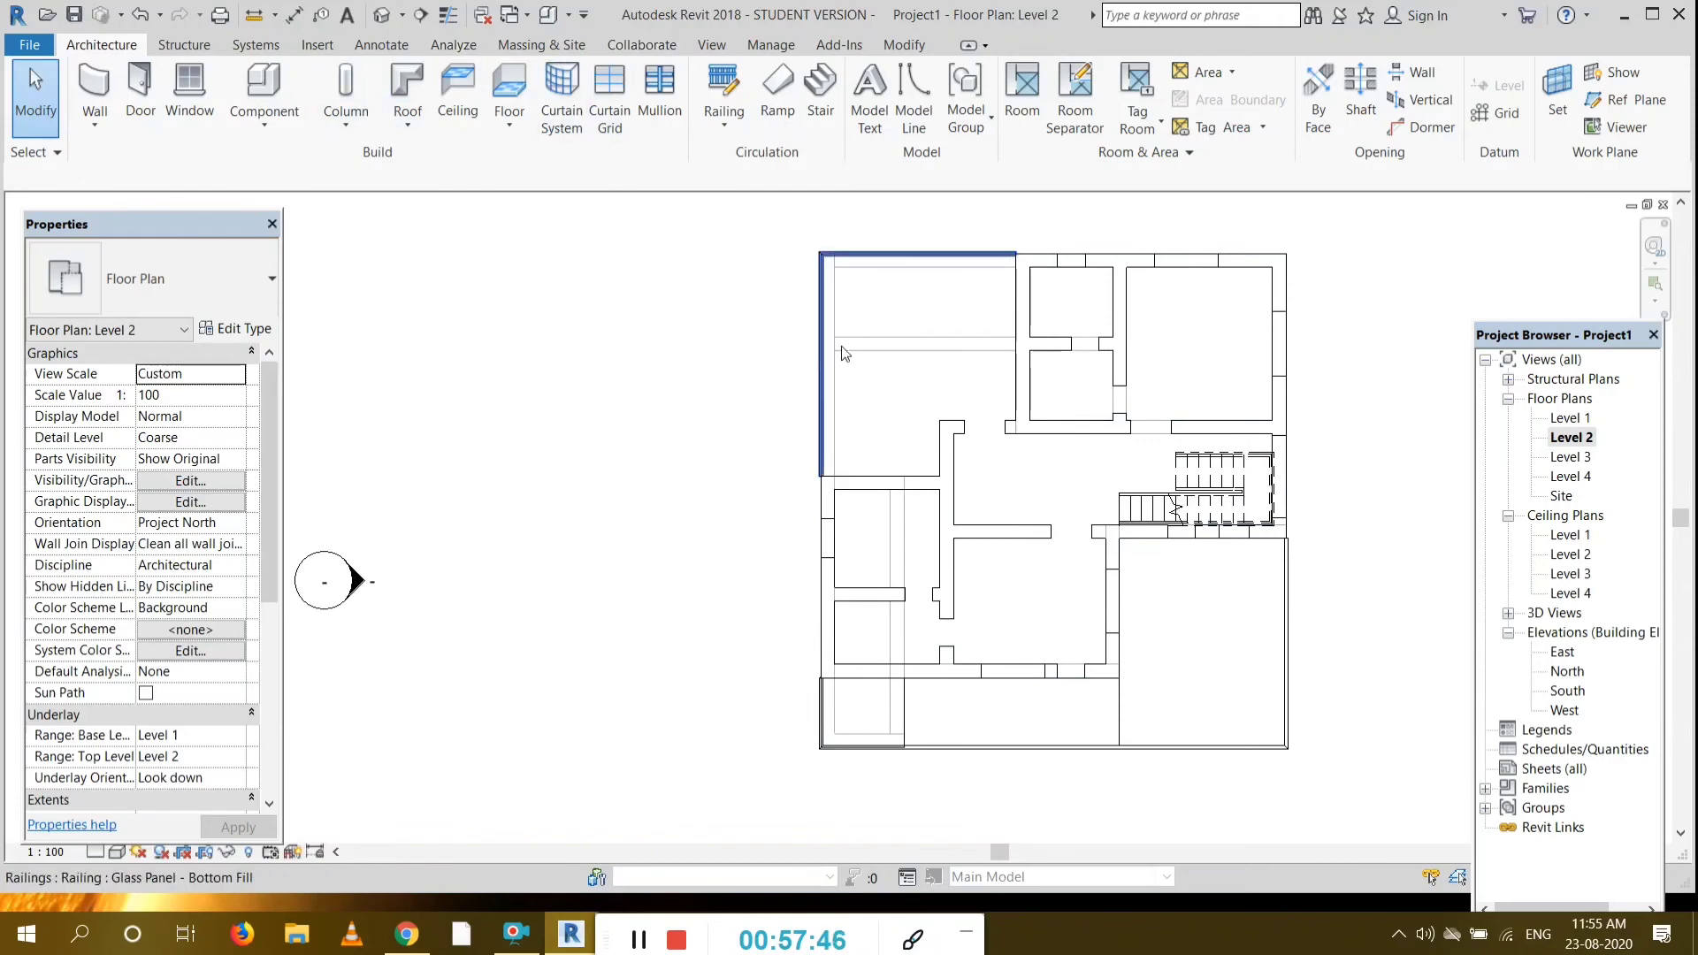
double_click(1578, 419)
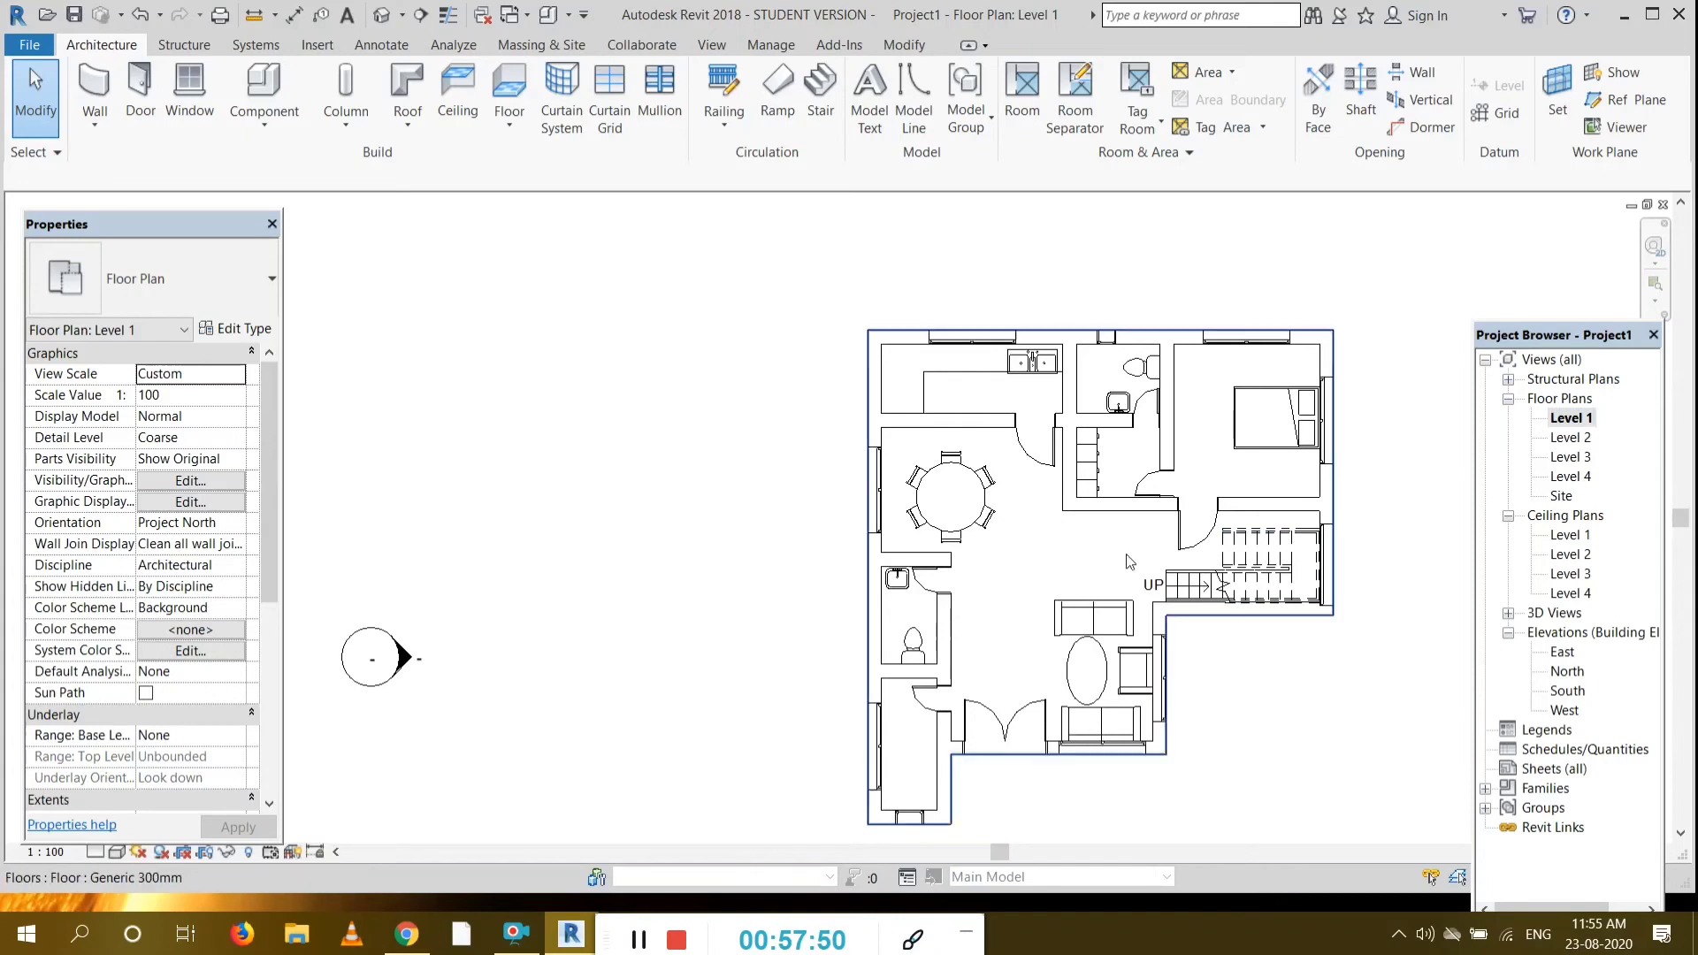
Step: In the 3D view, copy the Level 1 house floor slab and paste it aligned to Level 3
double_click(1578, 439)
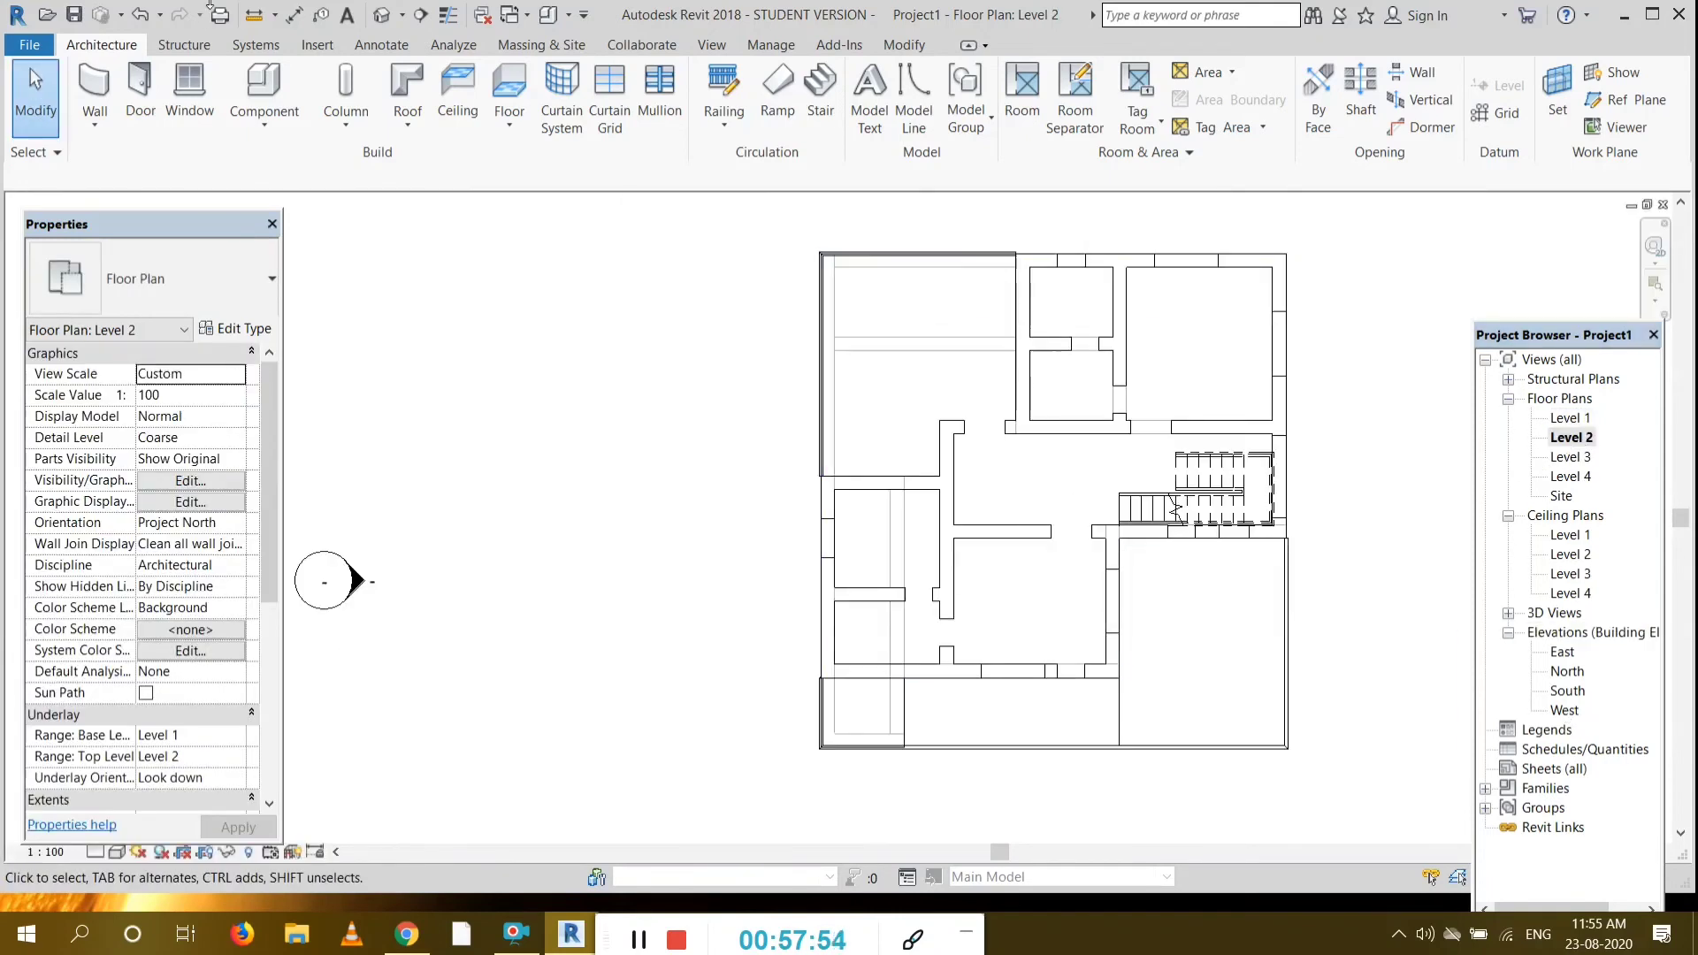
click(380, 16)
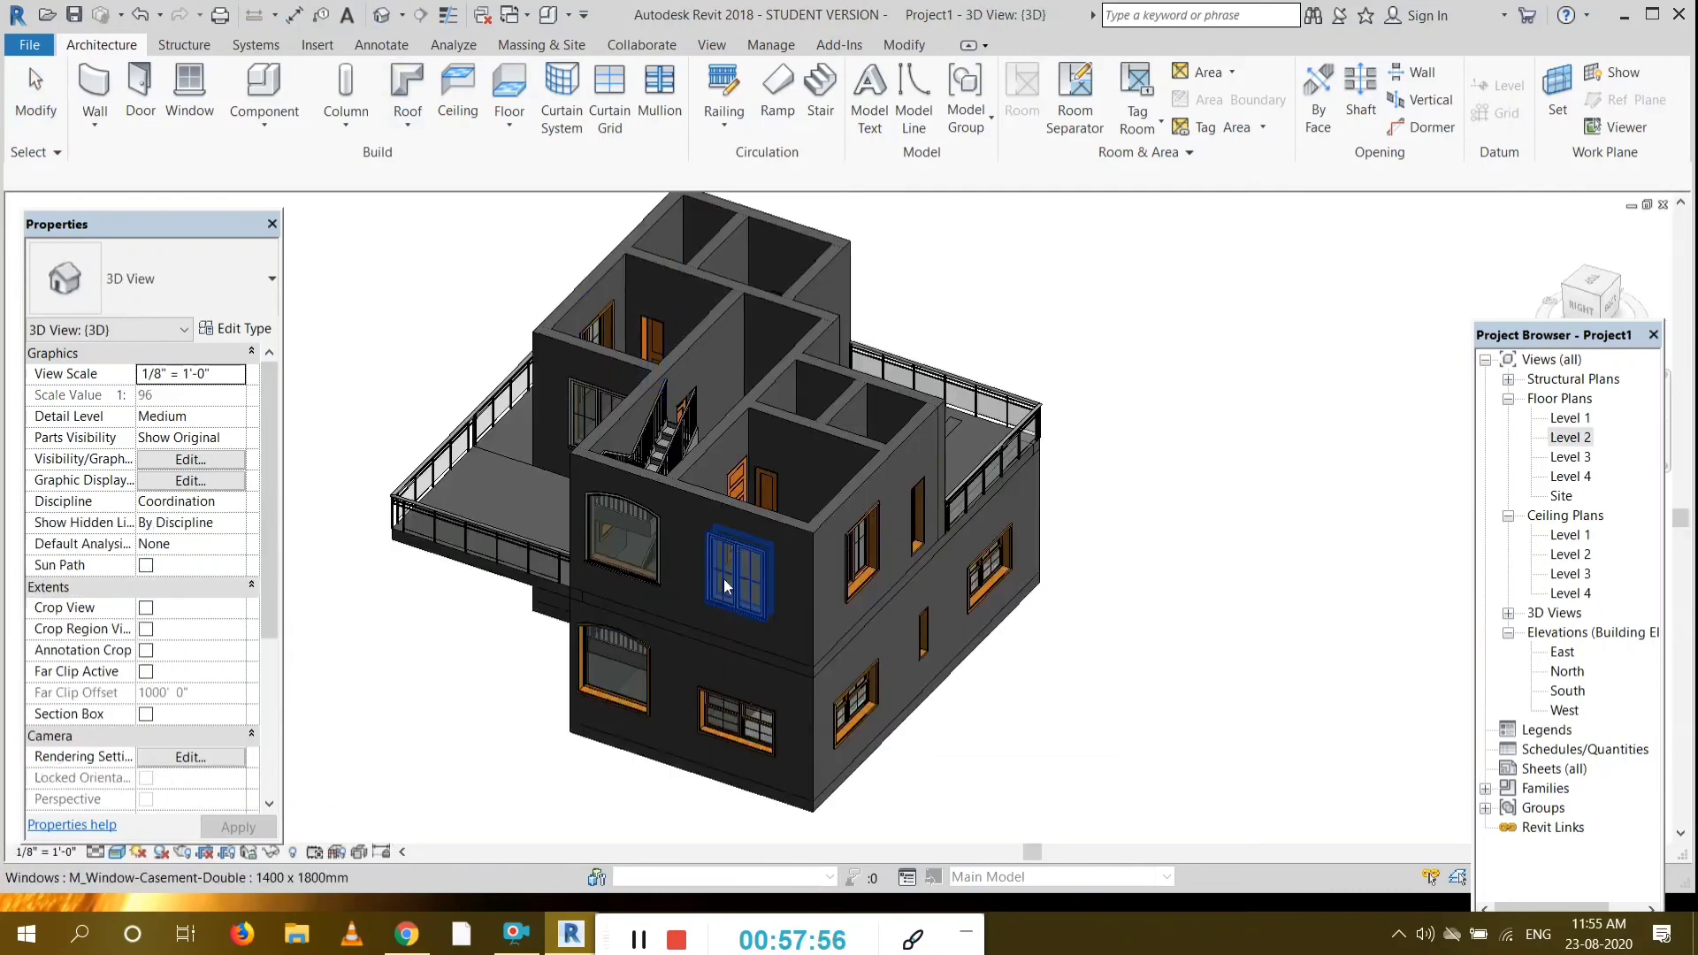
click(874, 761)
right_click(855, 749)
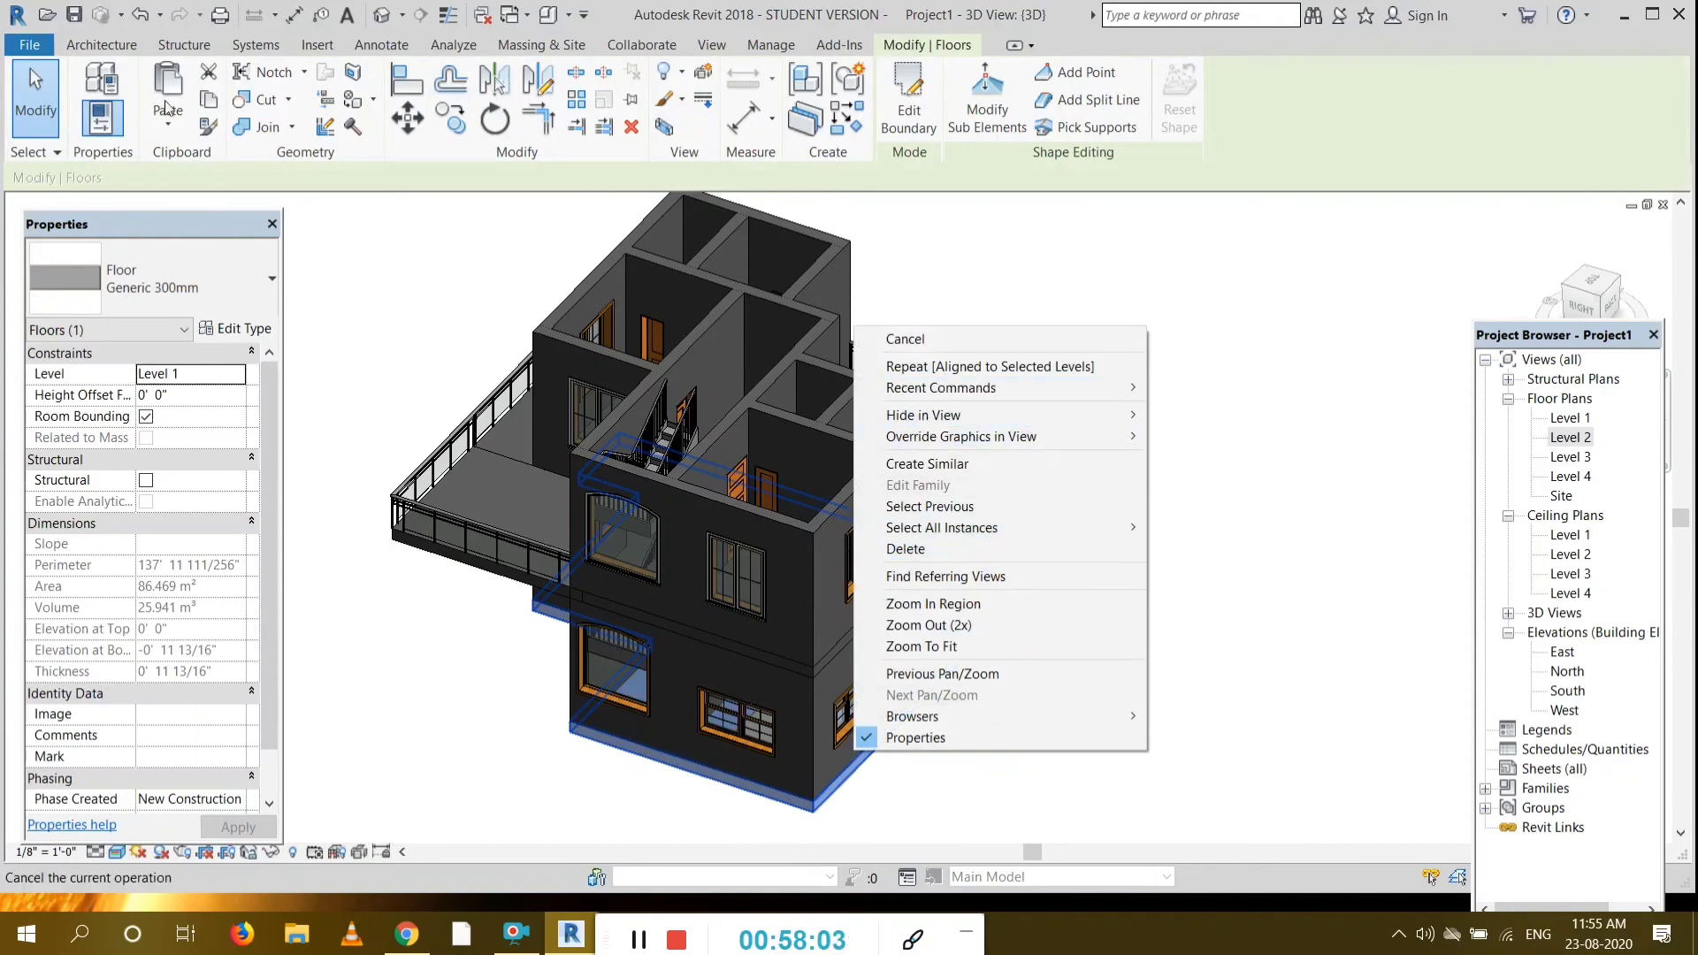
click(210, 103)
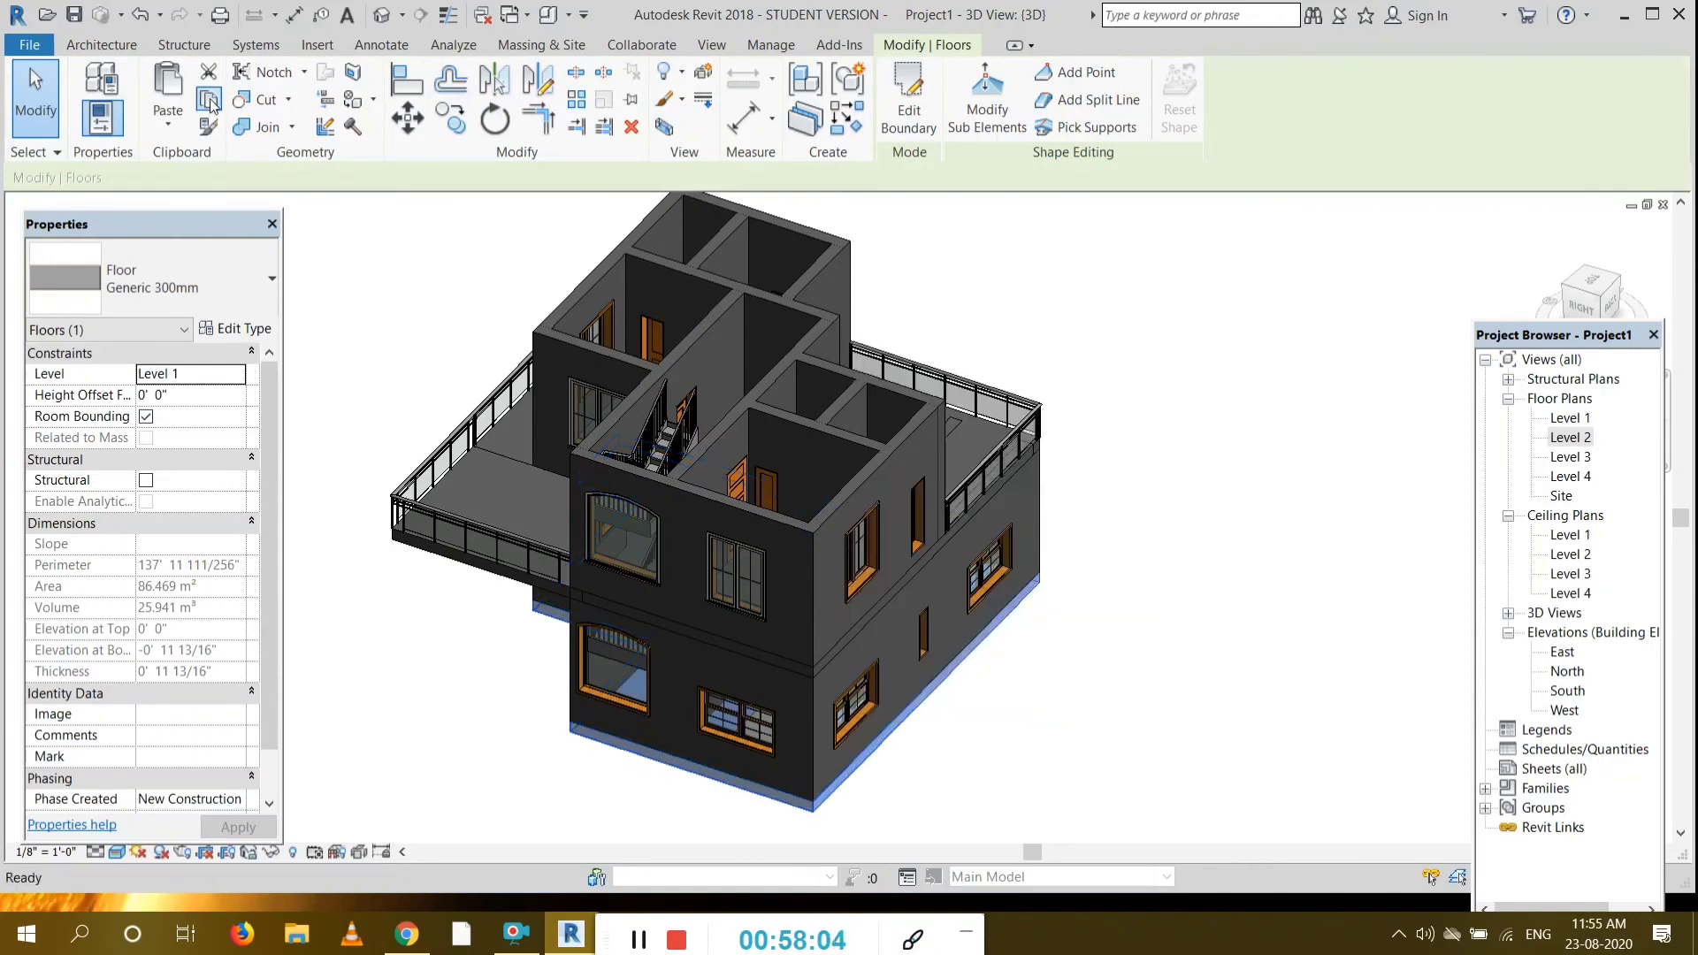
click(168, 124)
click(187, 198)
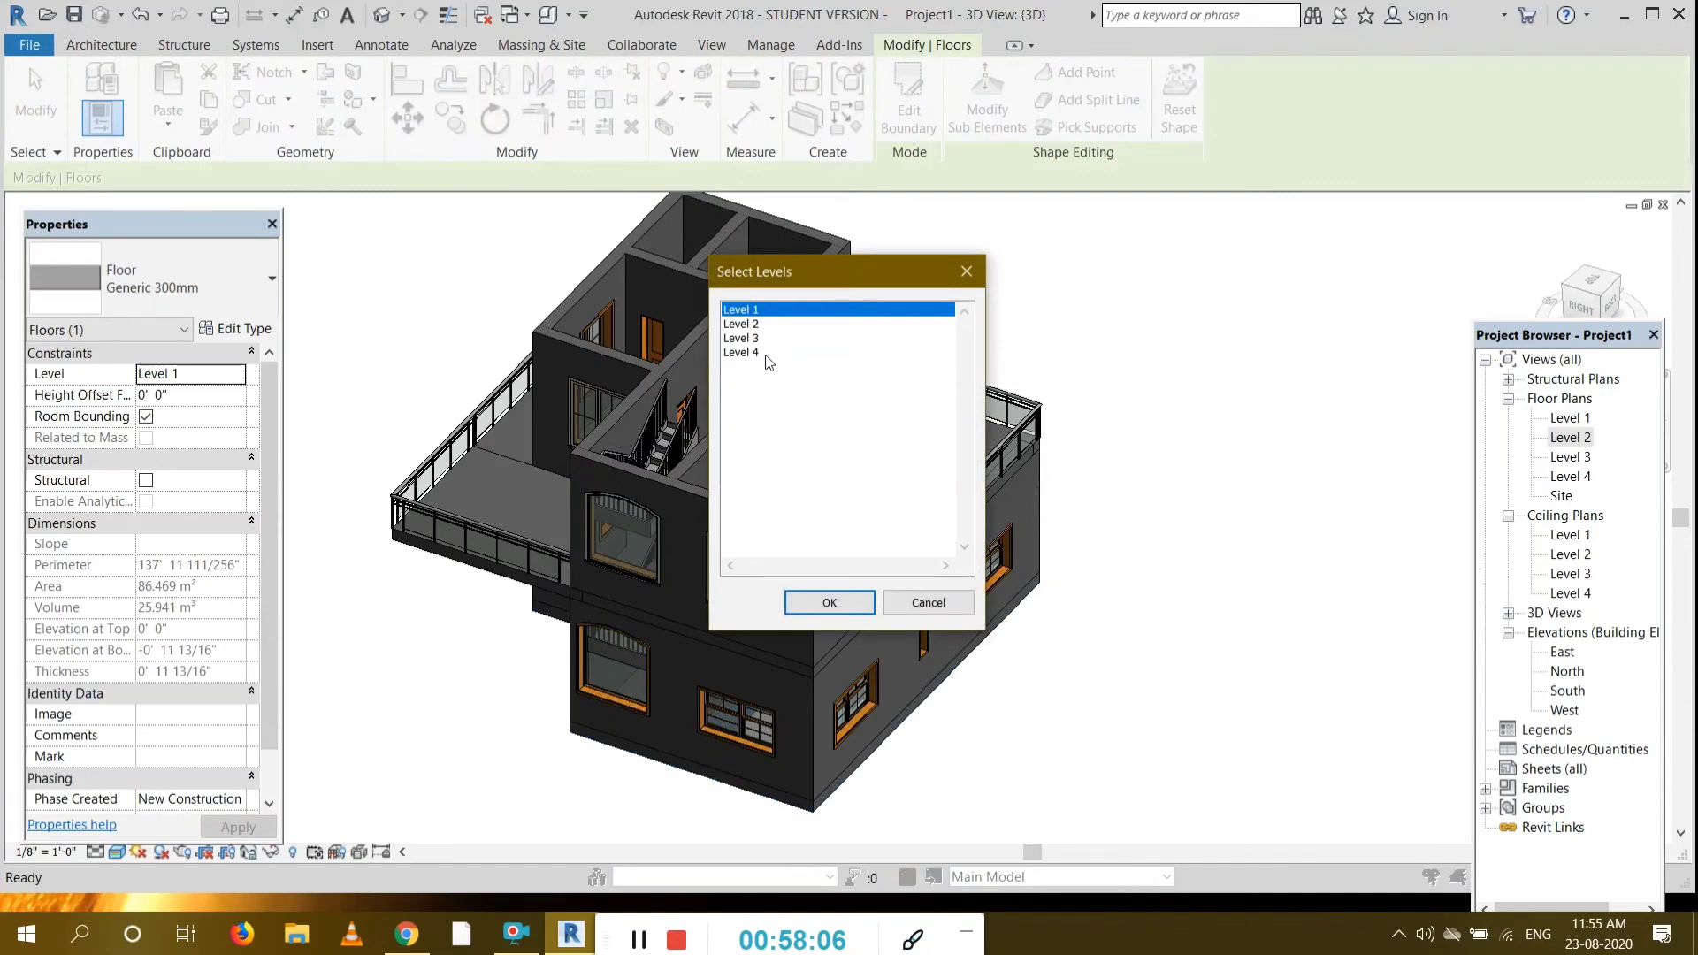
click(761, 338)
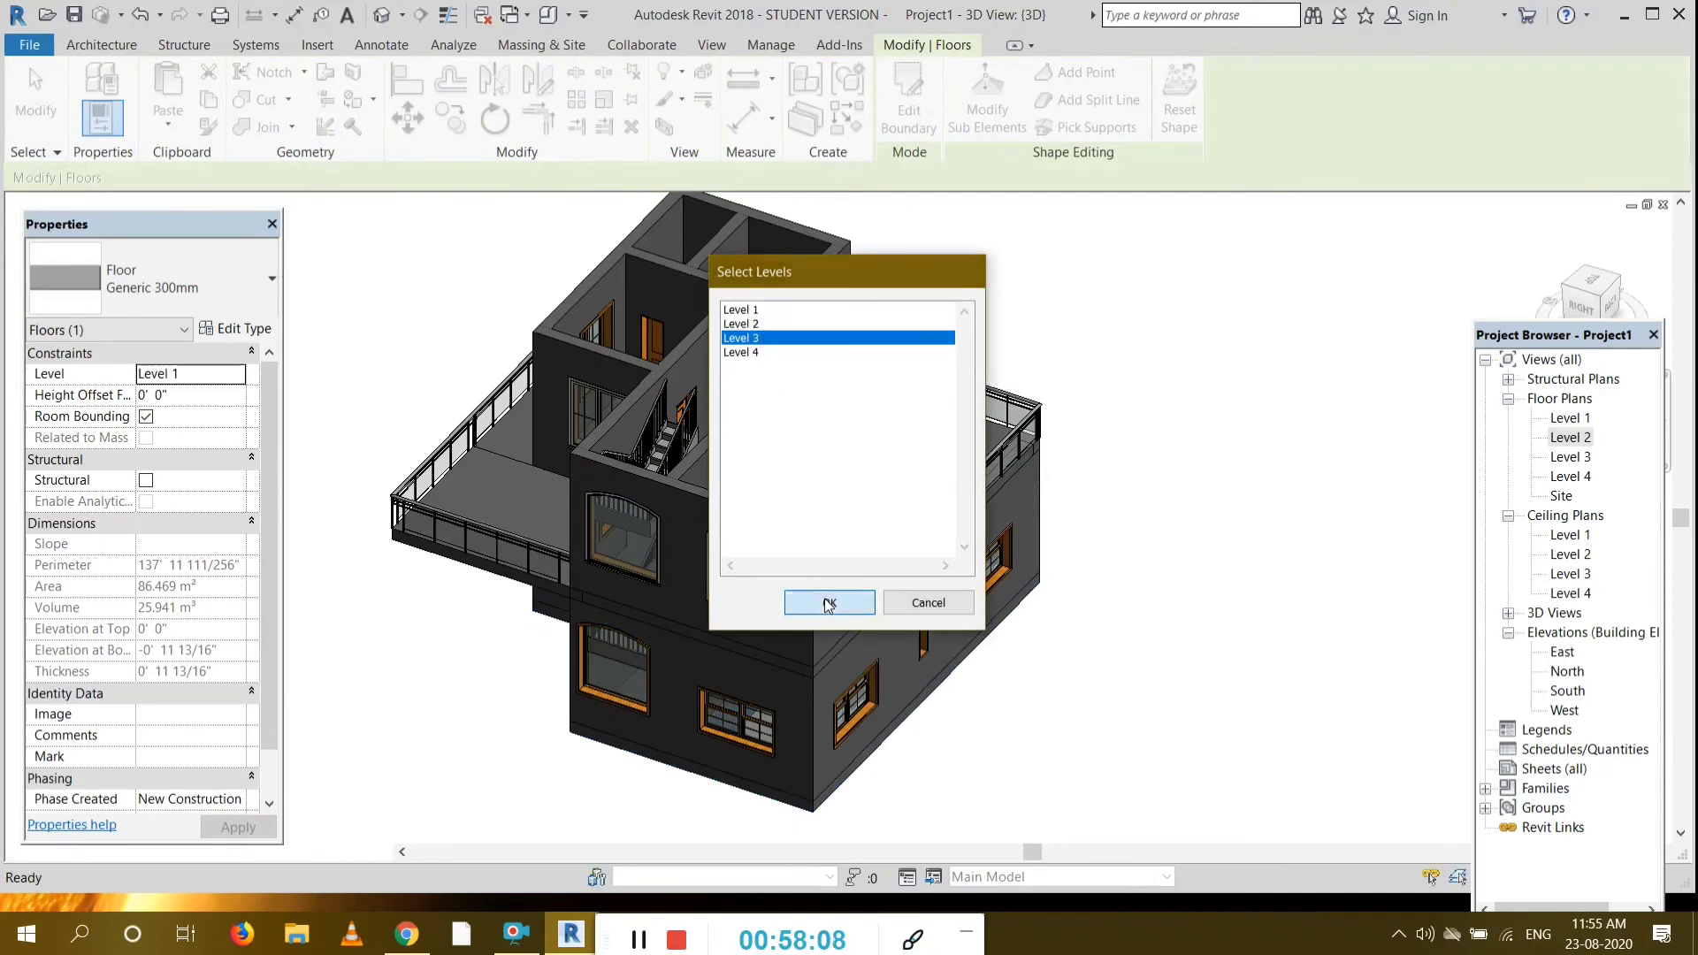
click(824, 598)
click(1324, 435)
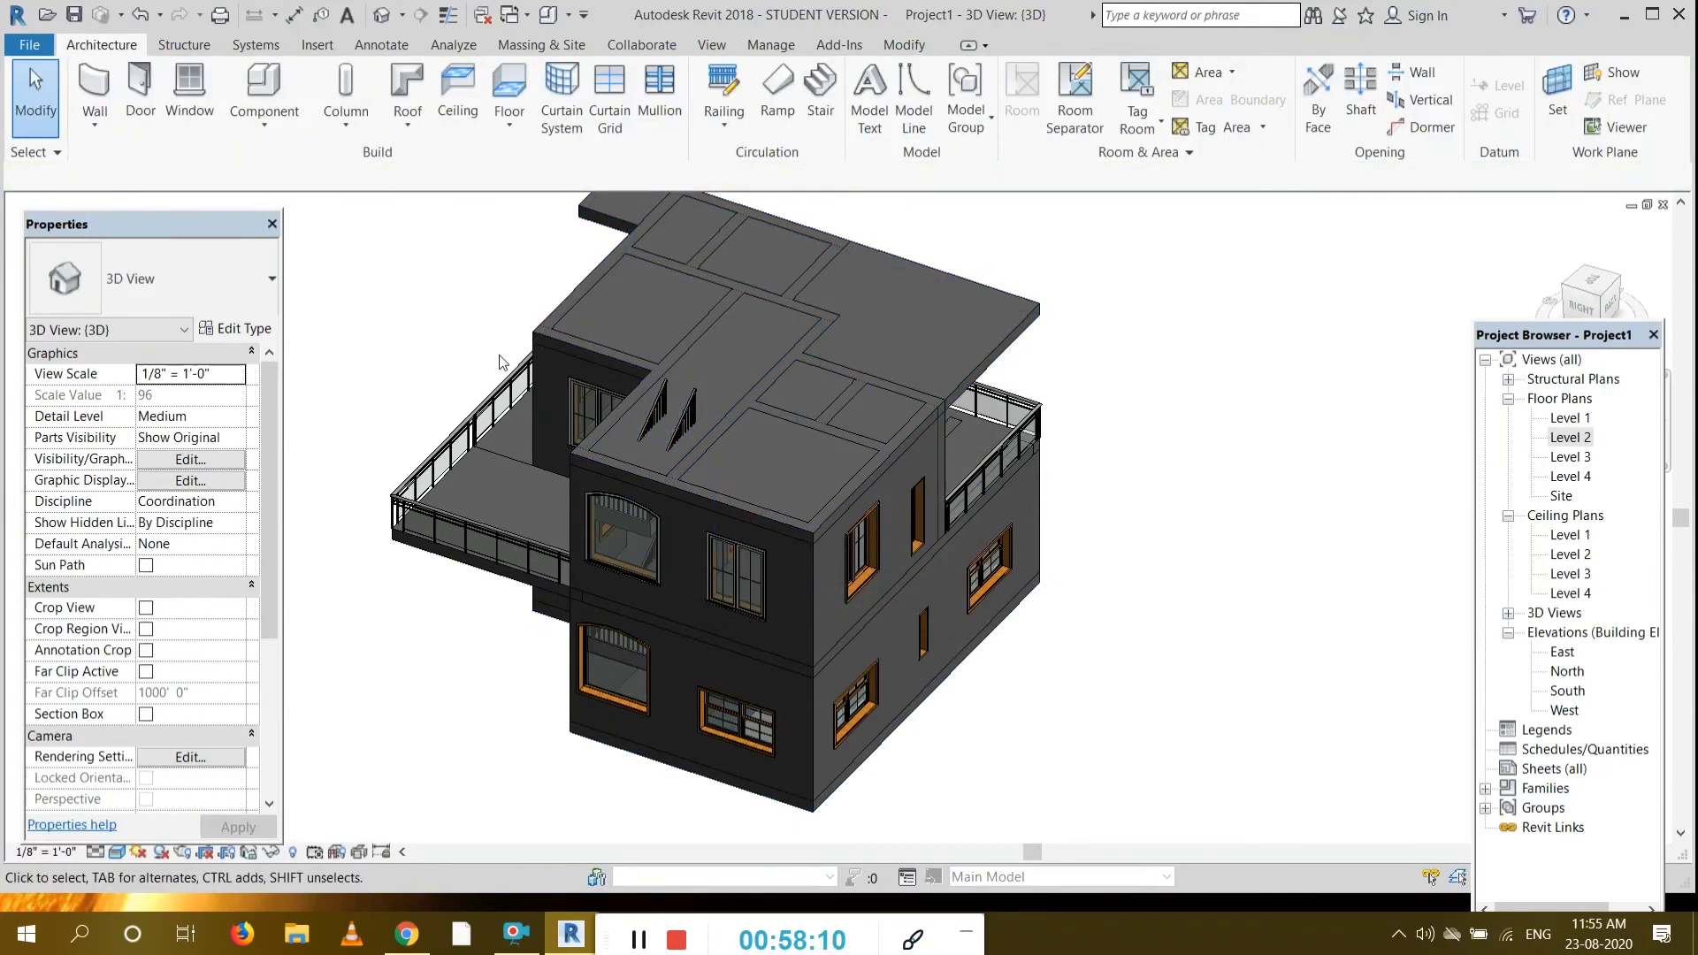
Step: Examine the new top slab and stair from several sides in the 3D view and on the Level 3 and Level 2 floor plans
click(1609, 301)
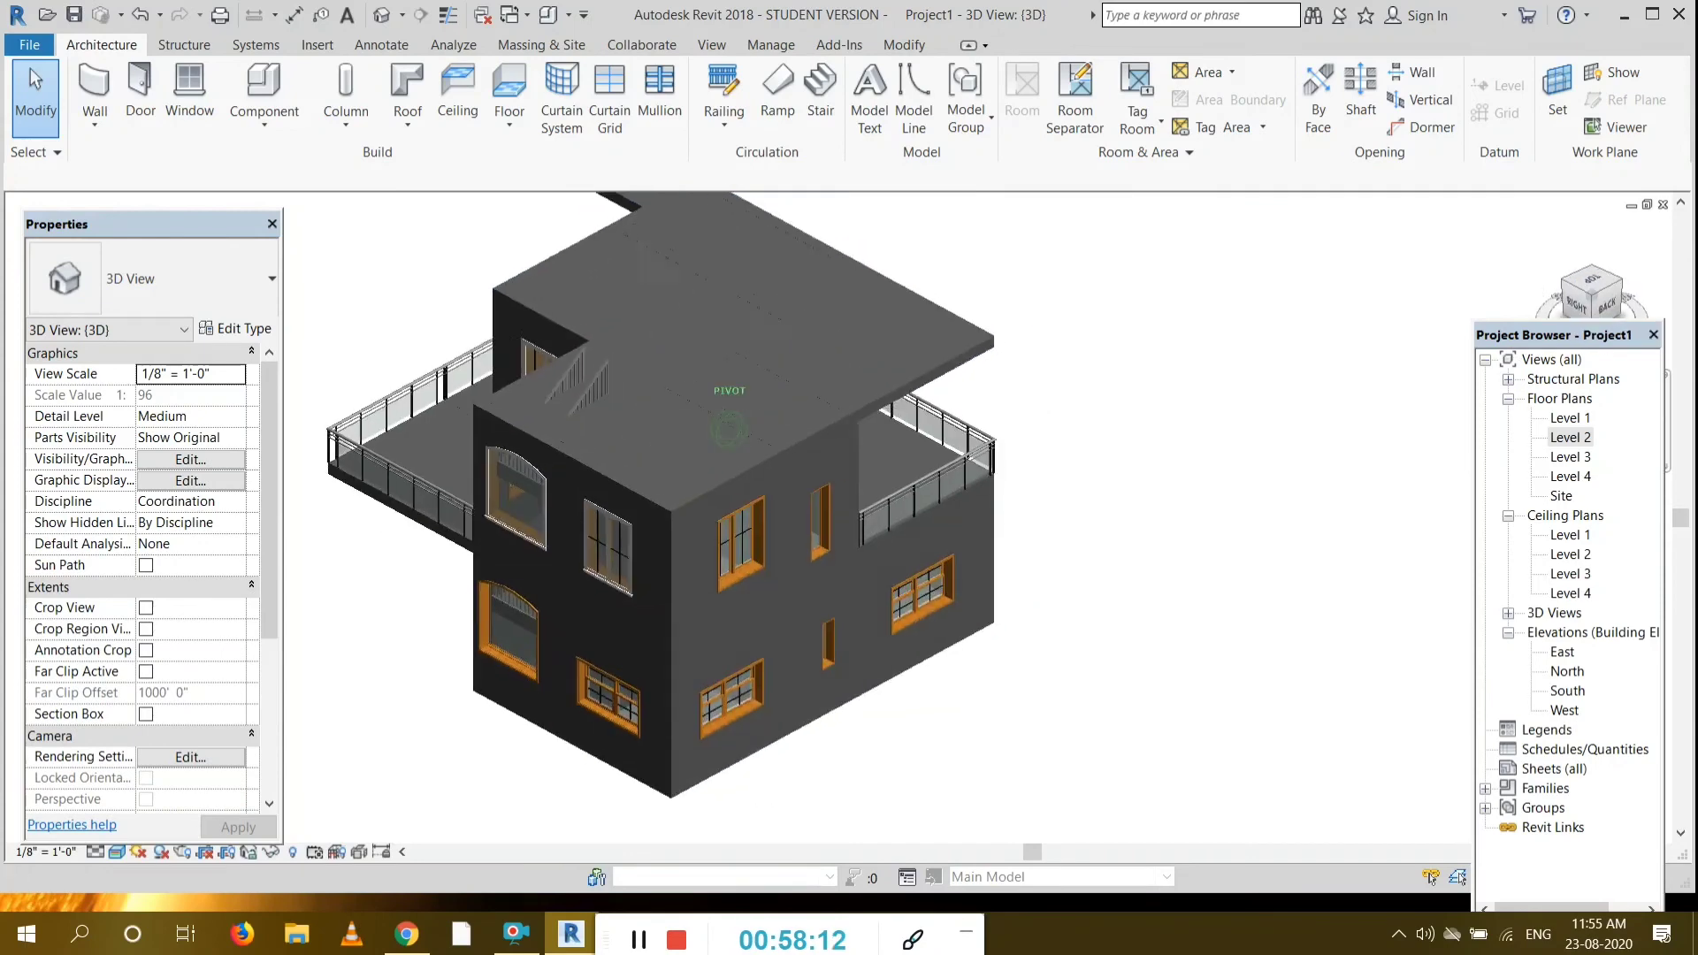
shift+middle_drag(973, 442, 1154, 553)
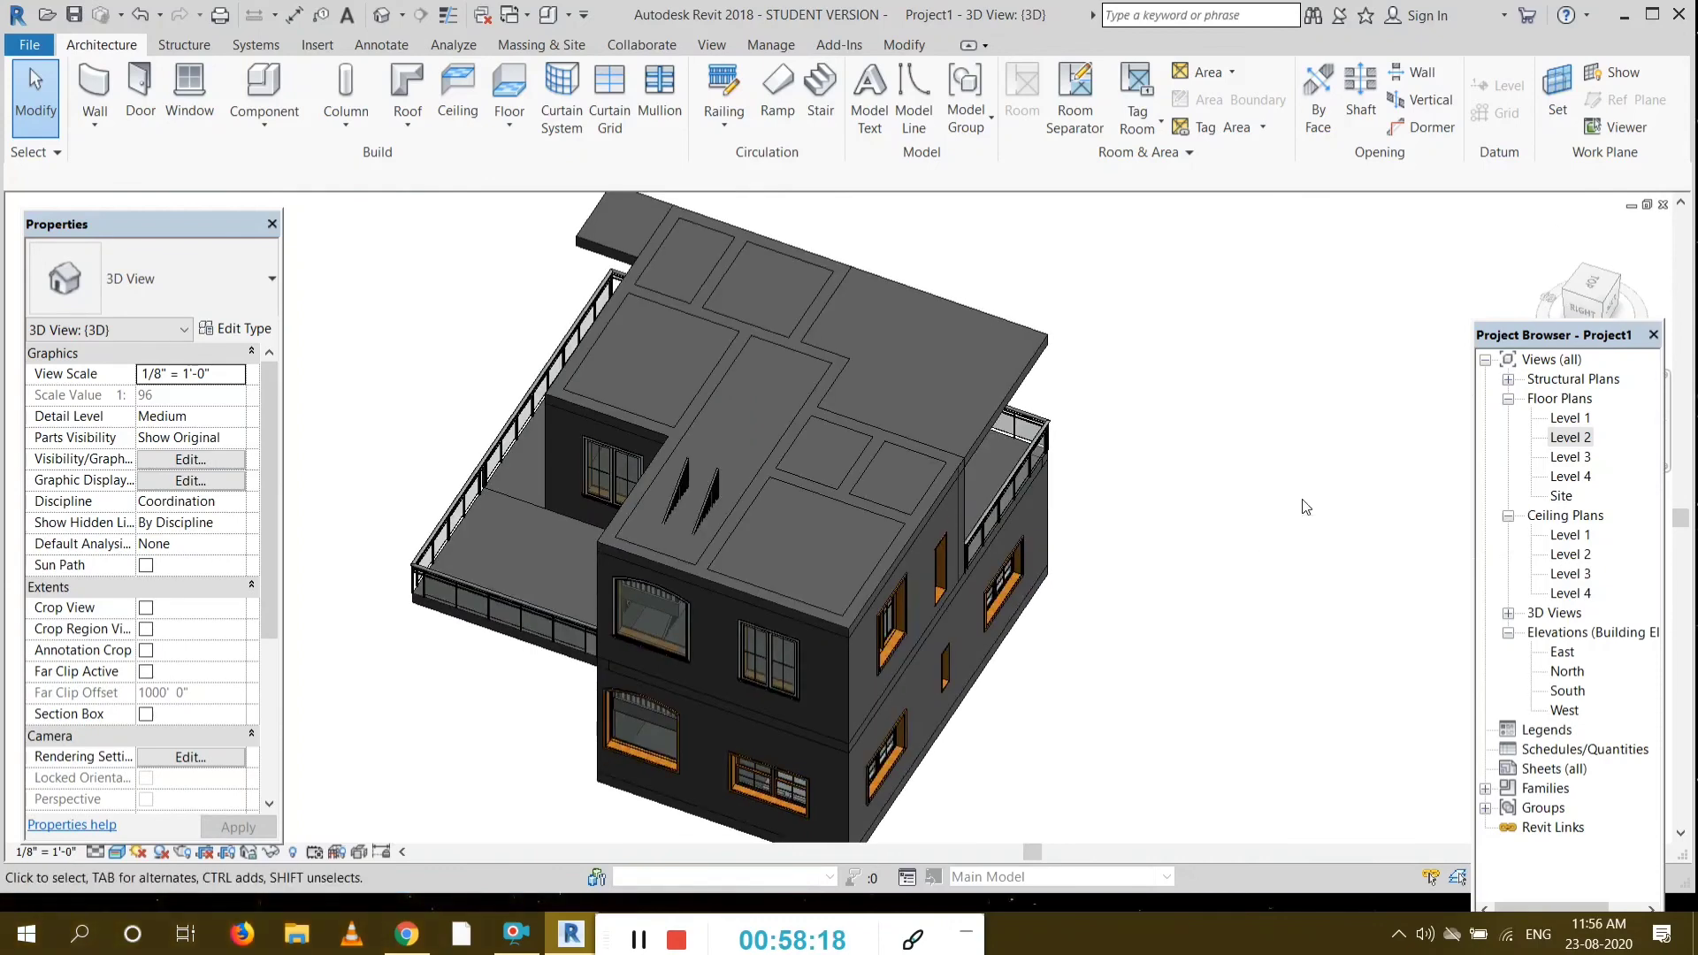
double_click(1581, 457)
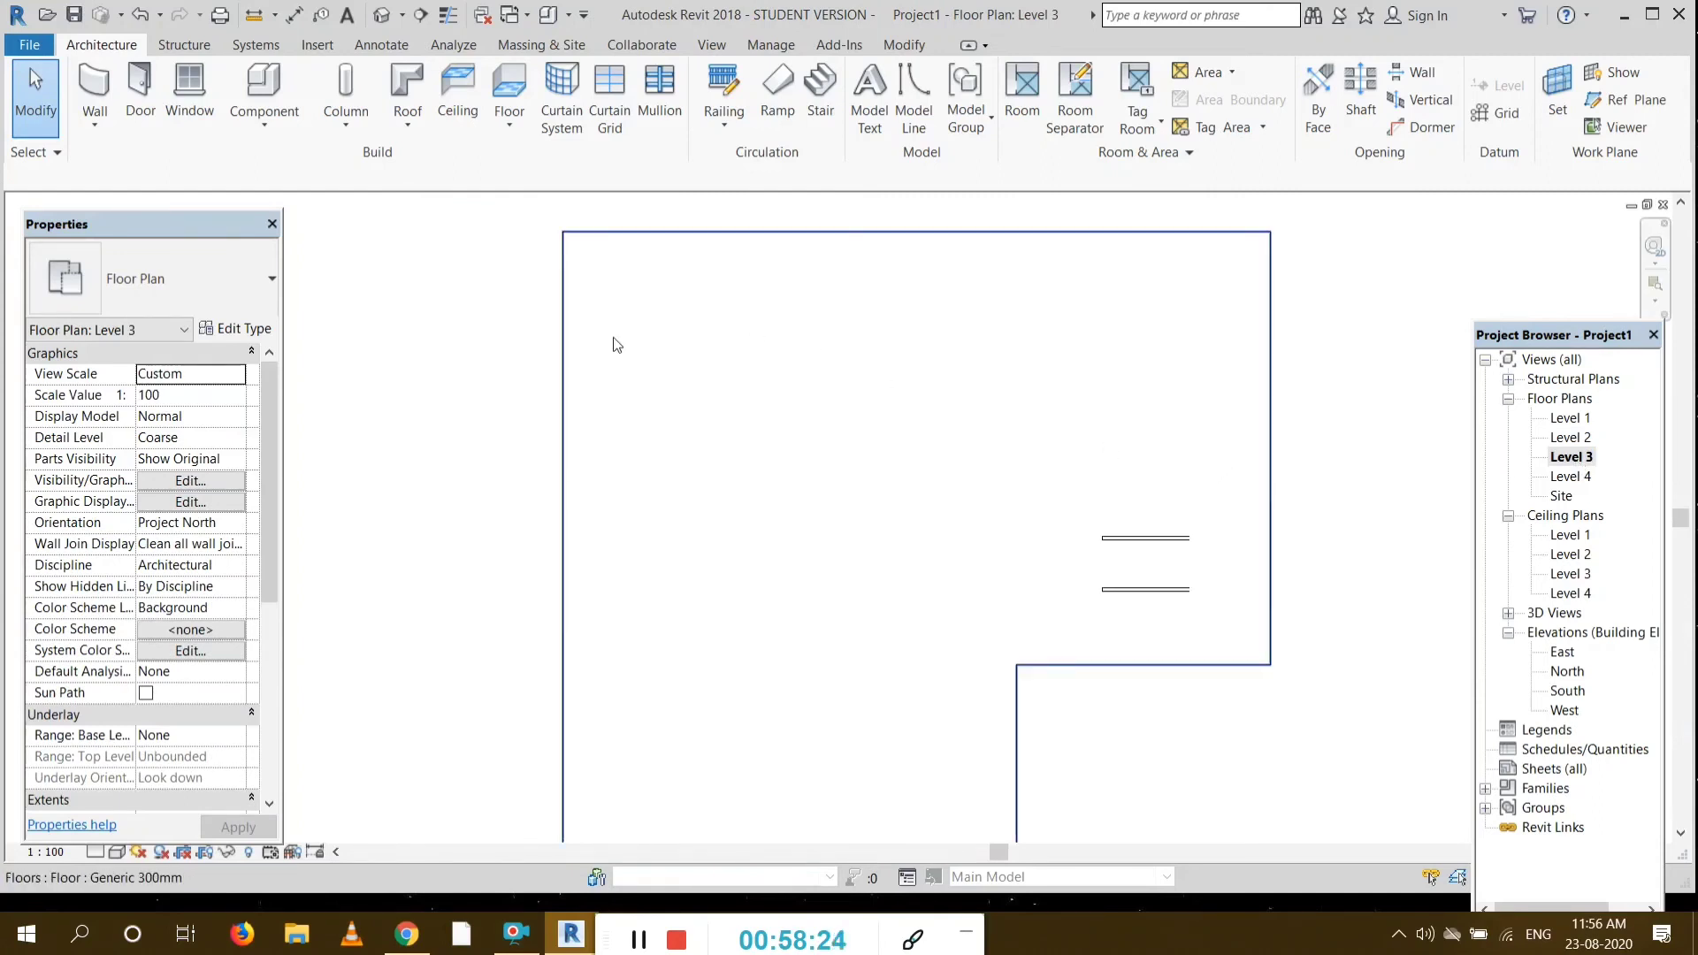
scroll(804, 372, down, 2)
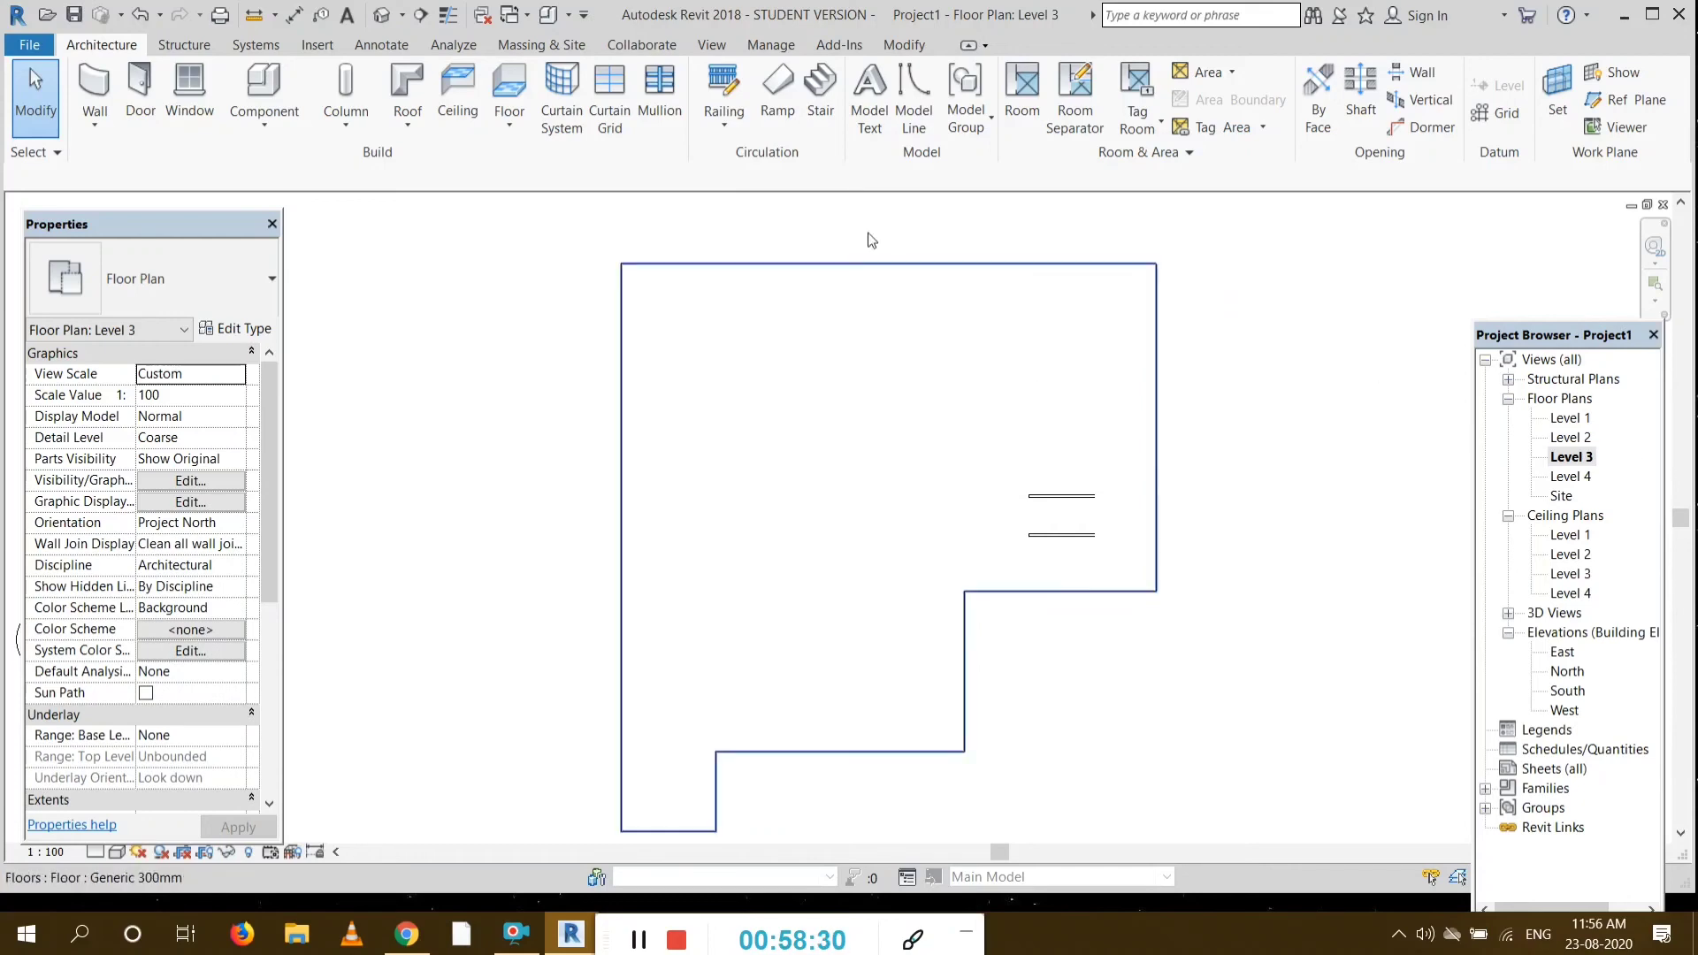
click(378, 16)
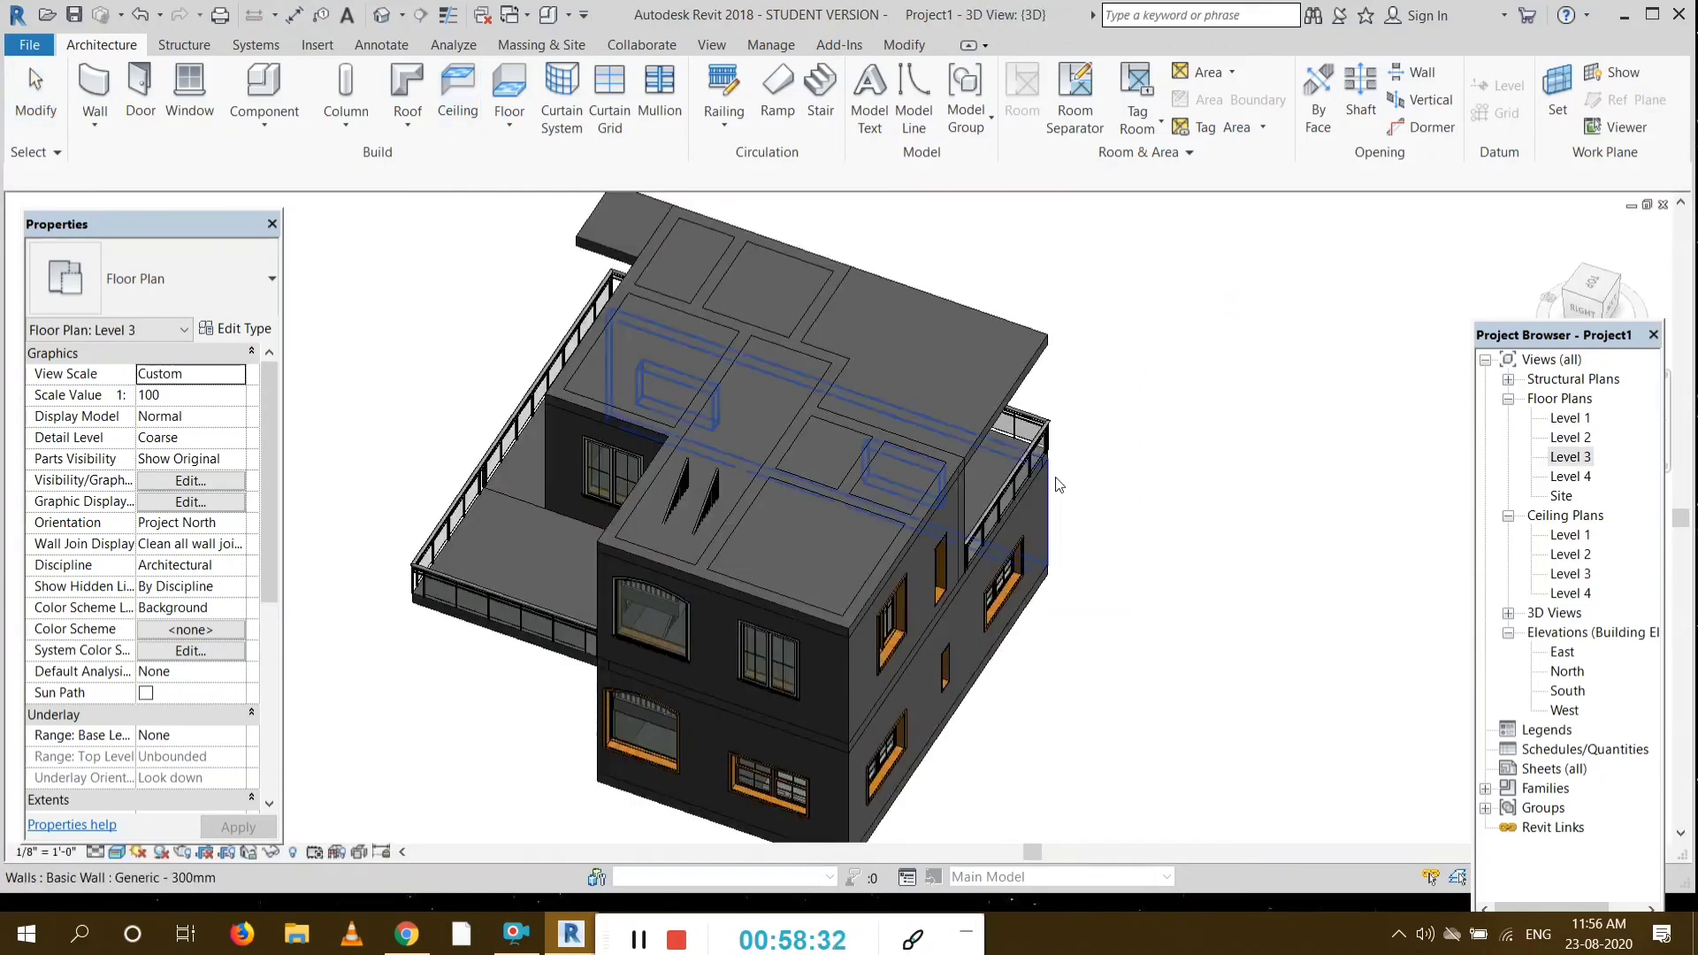
click(1545, 292)
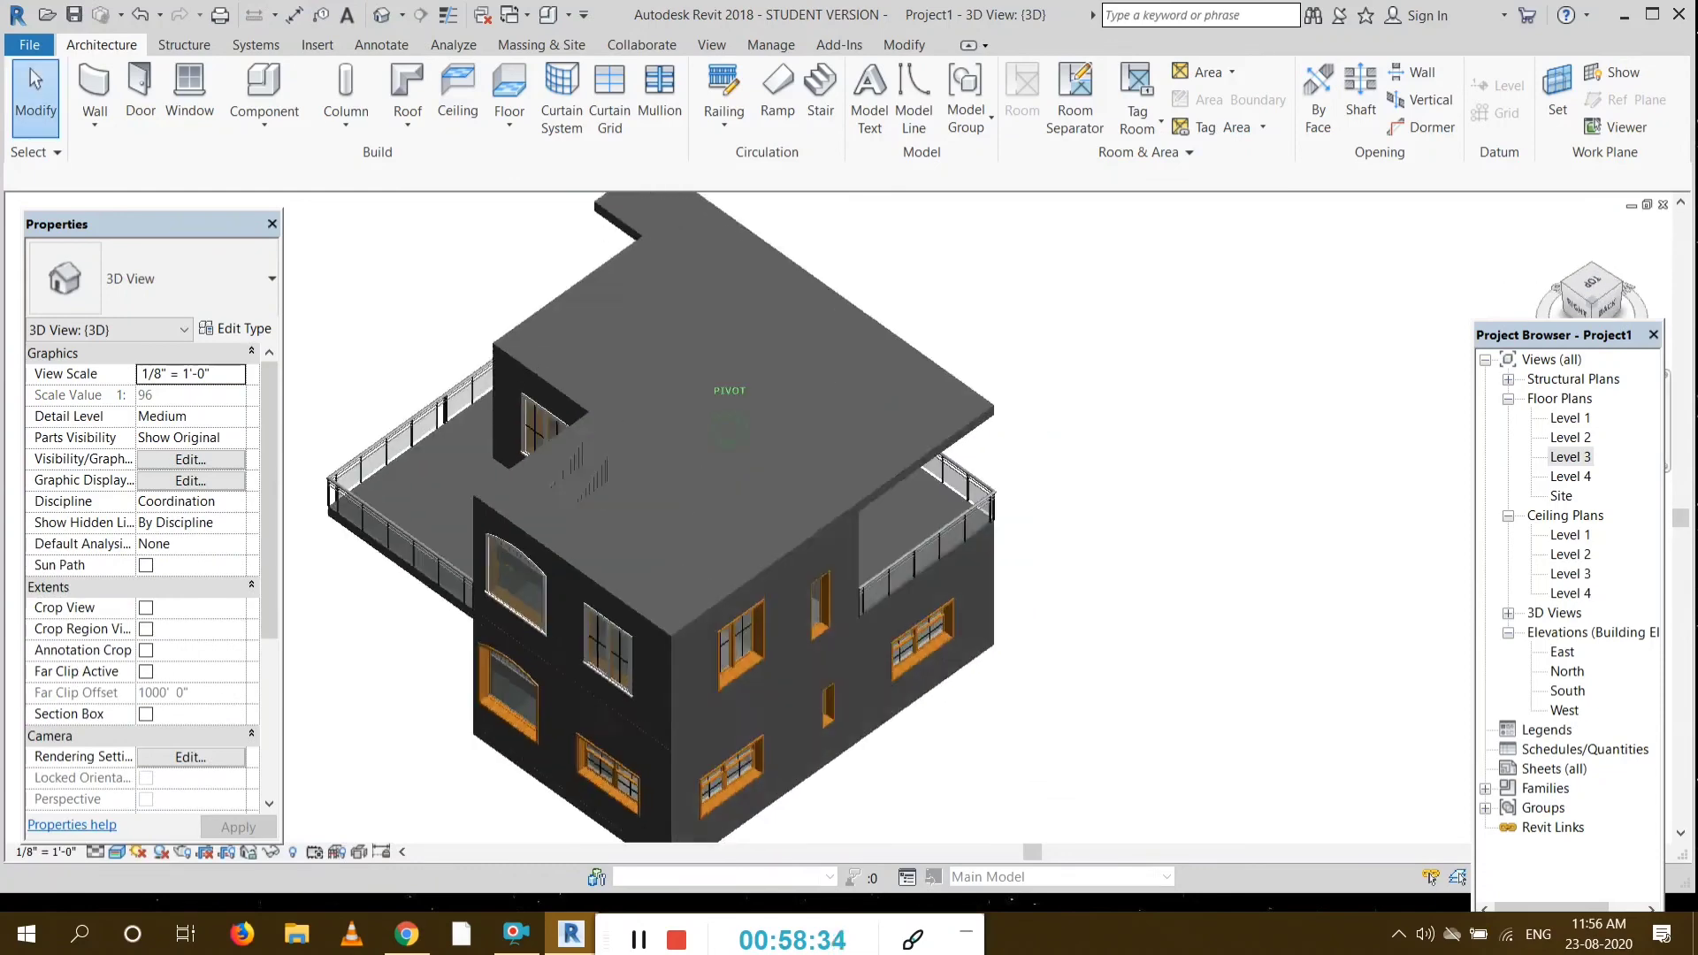
mouse_move(1545, 292)
mouse_down()
mouse_move(1568, 317)
mouse_move(1593, 311)
mouse_move(1556, 294)
mouse_move(1550, 316)
mouse_move(1587, 305)
mouse_up()
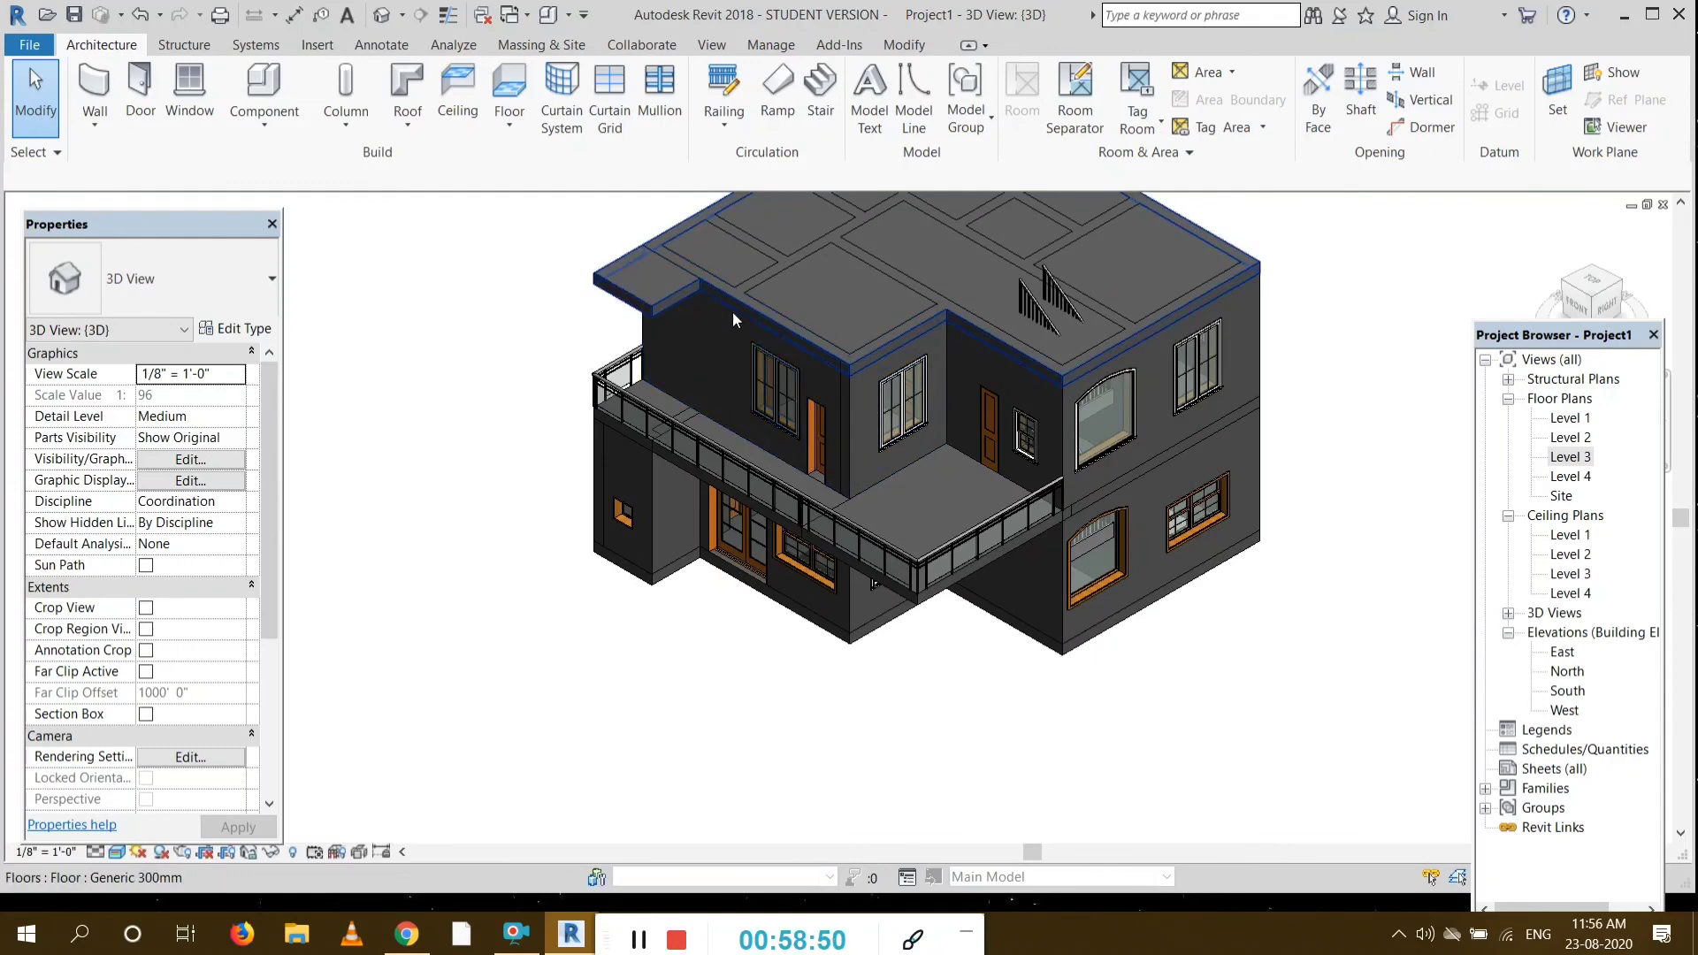
double_click(1571, 456)
double_click(1573, 438)
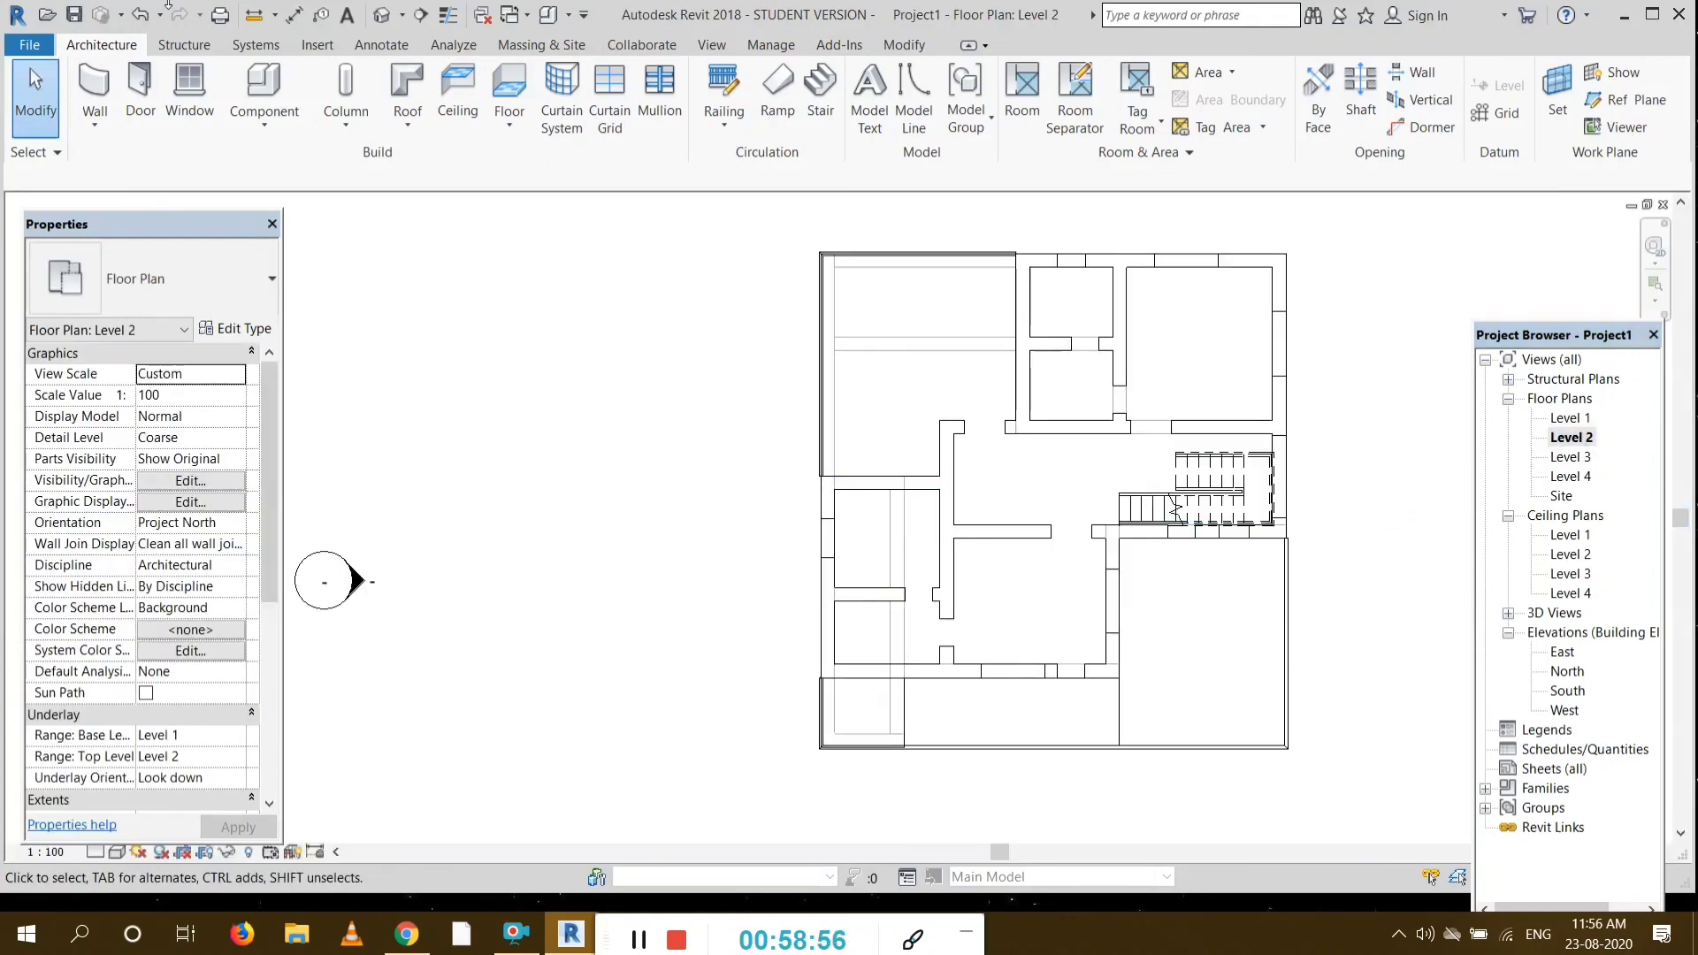
Step: In the 3D view, copy the Level 2 corner terrace floor and paste it aligned to Level 3
click(382, 20)
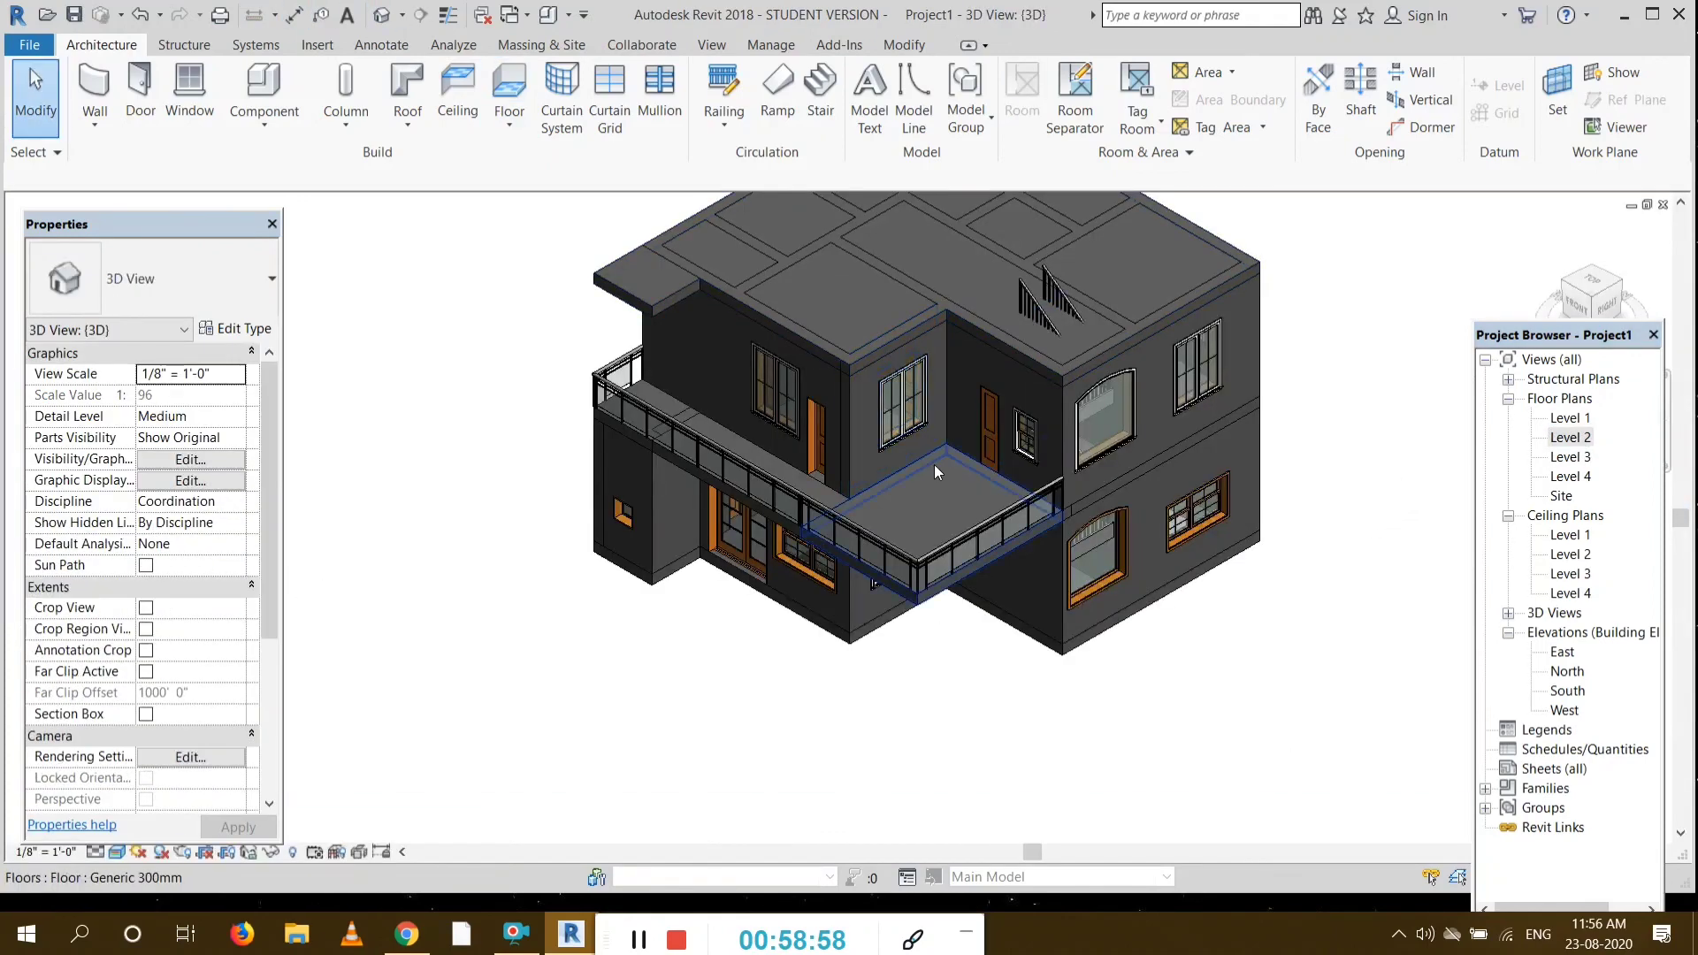
click(931, 493)
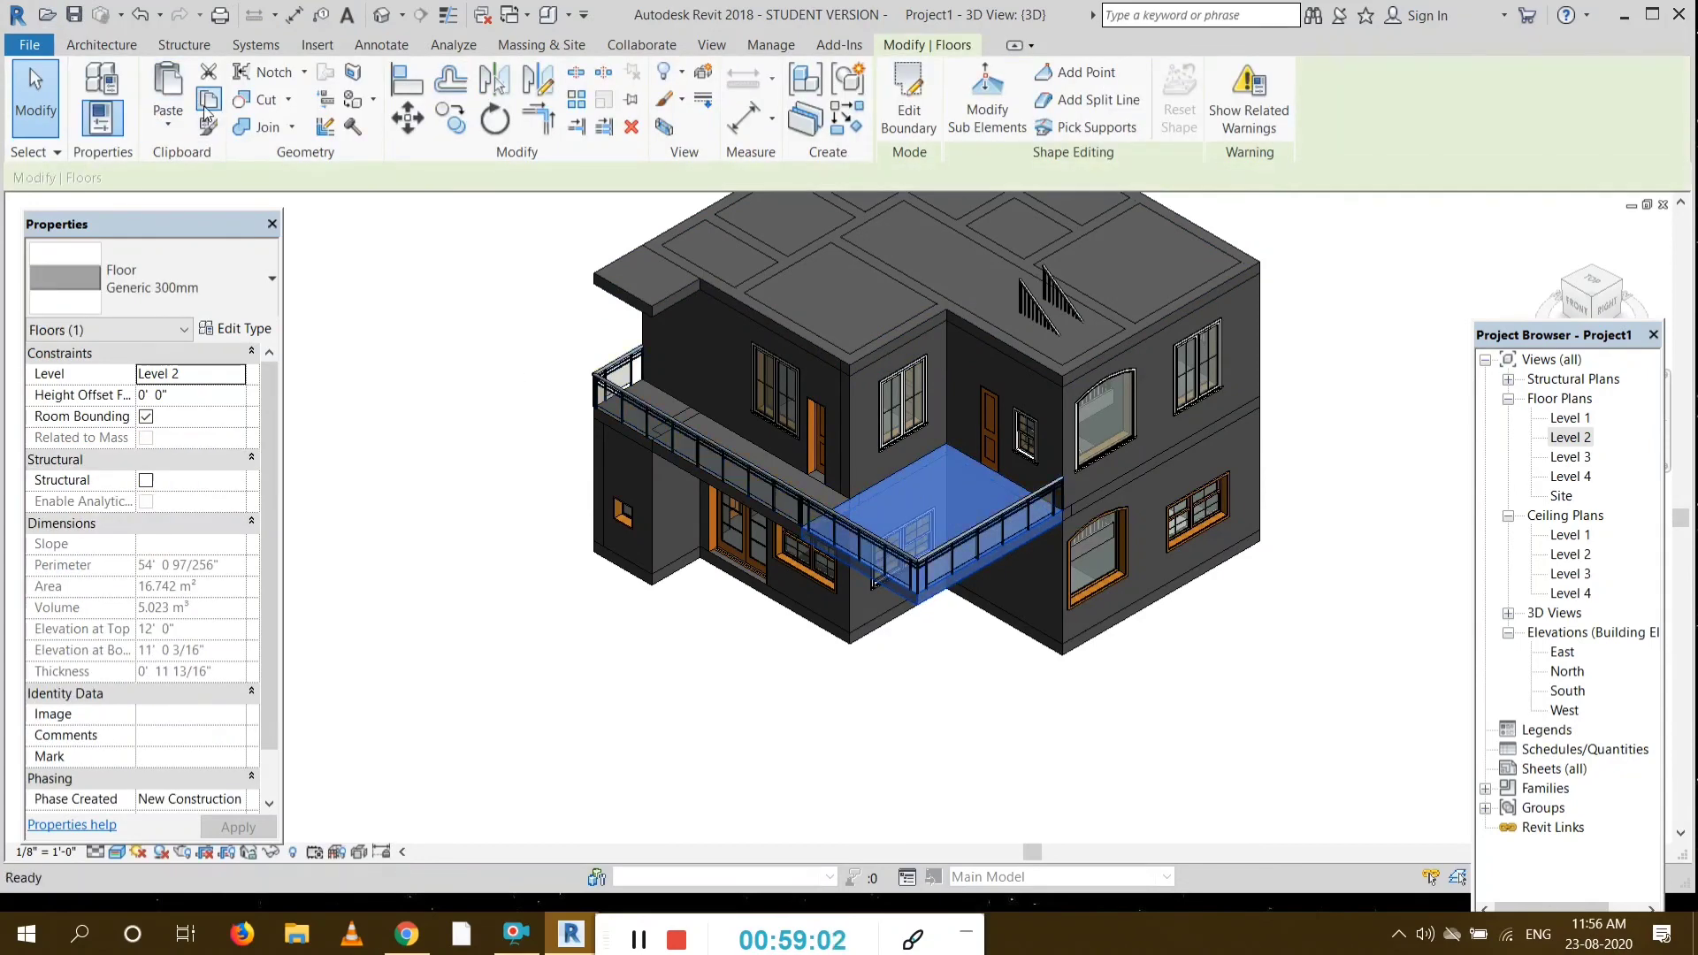
click(168, 122)
click(208, 206)
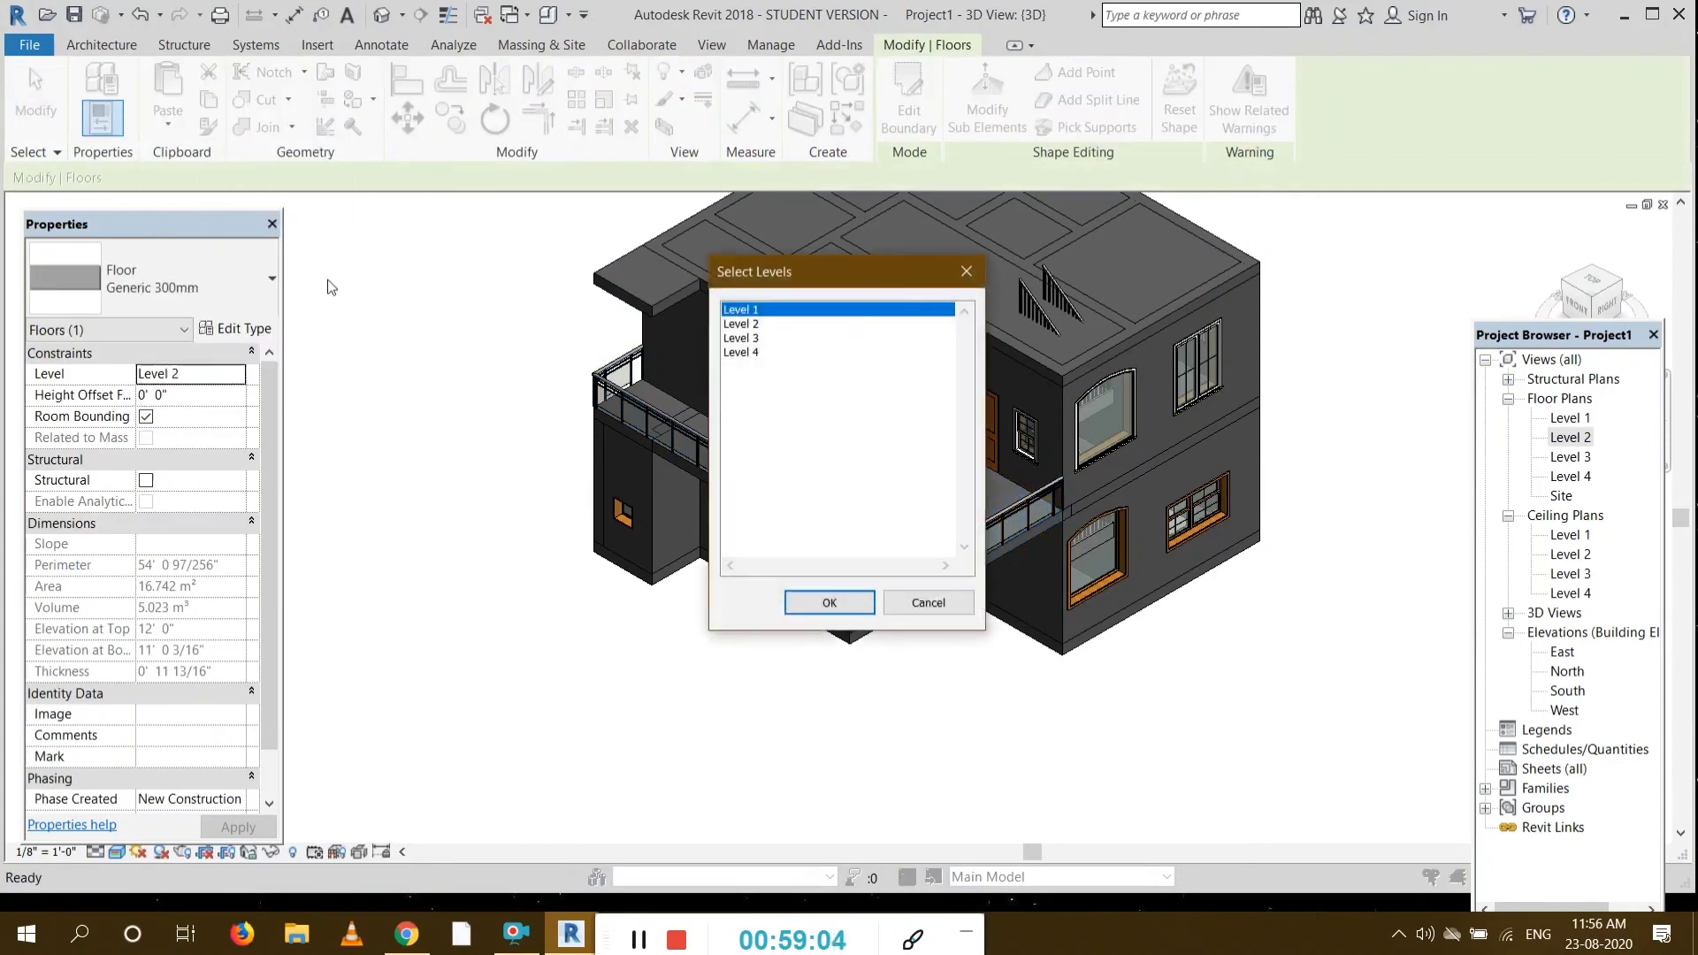
click(739, 339)
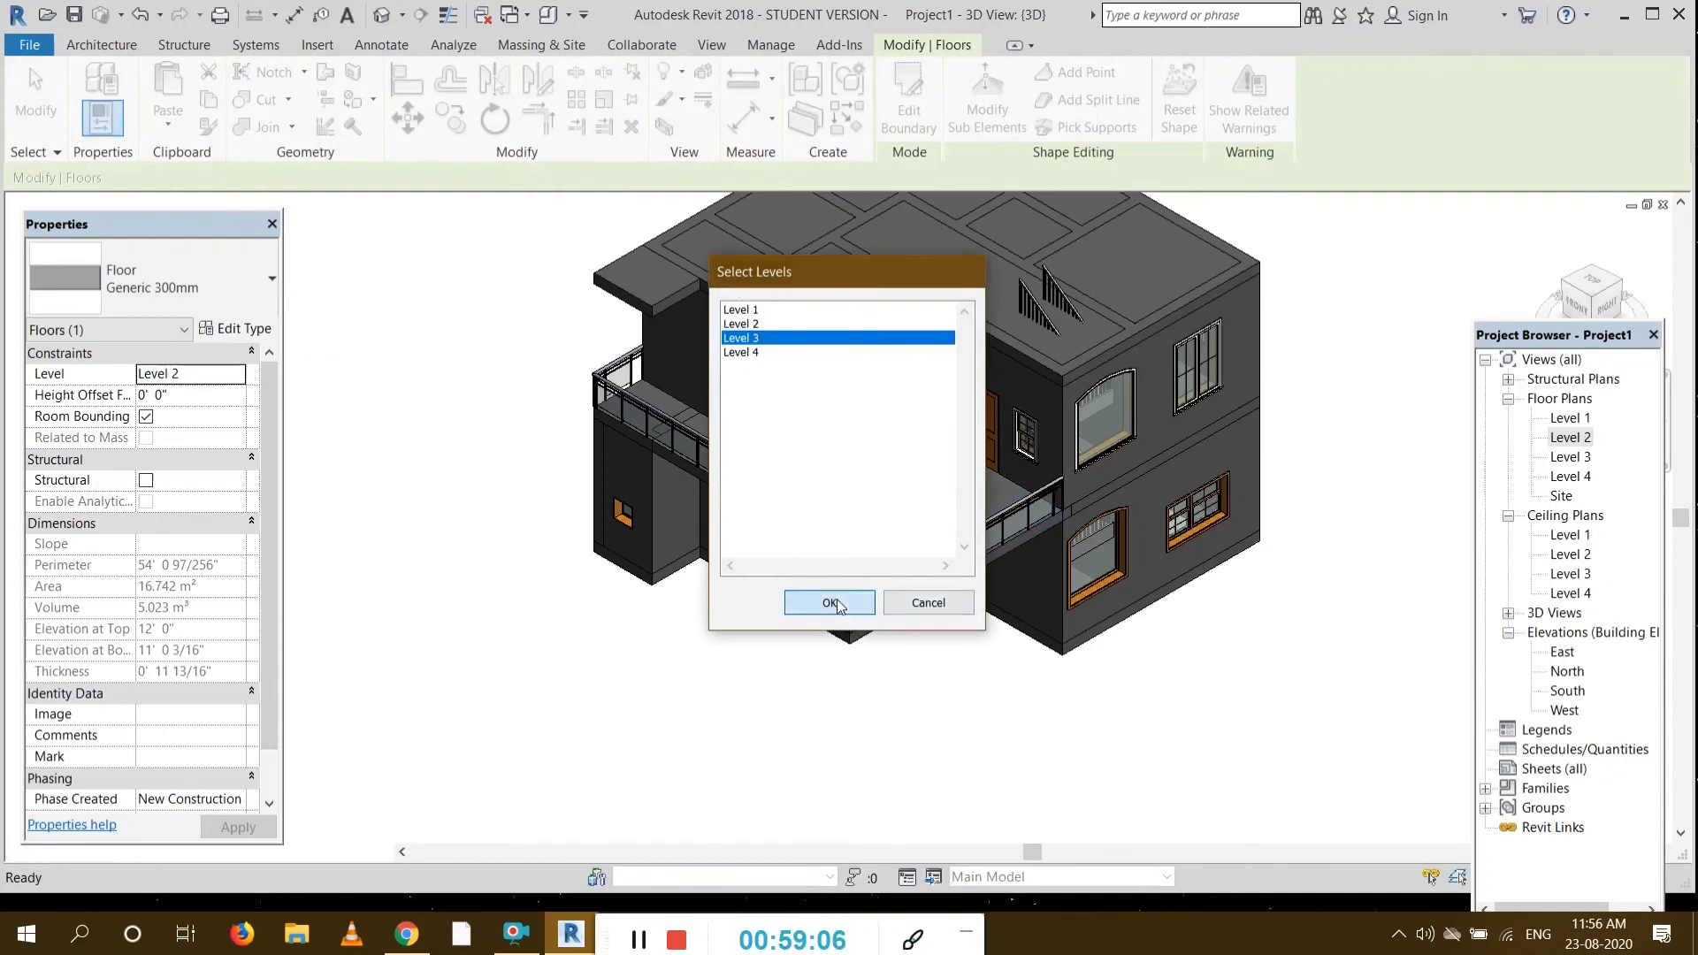
click(830, 601)
click(972, 688)
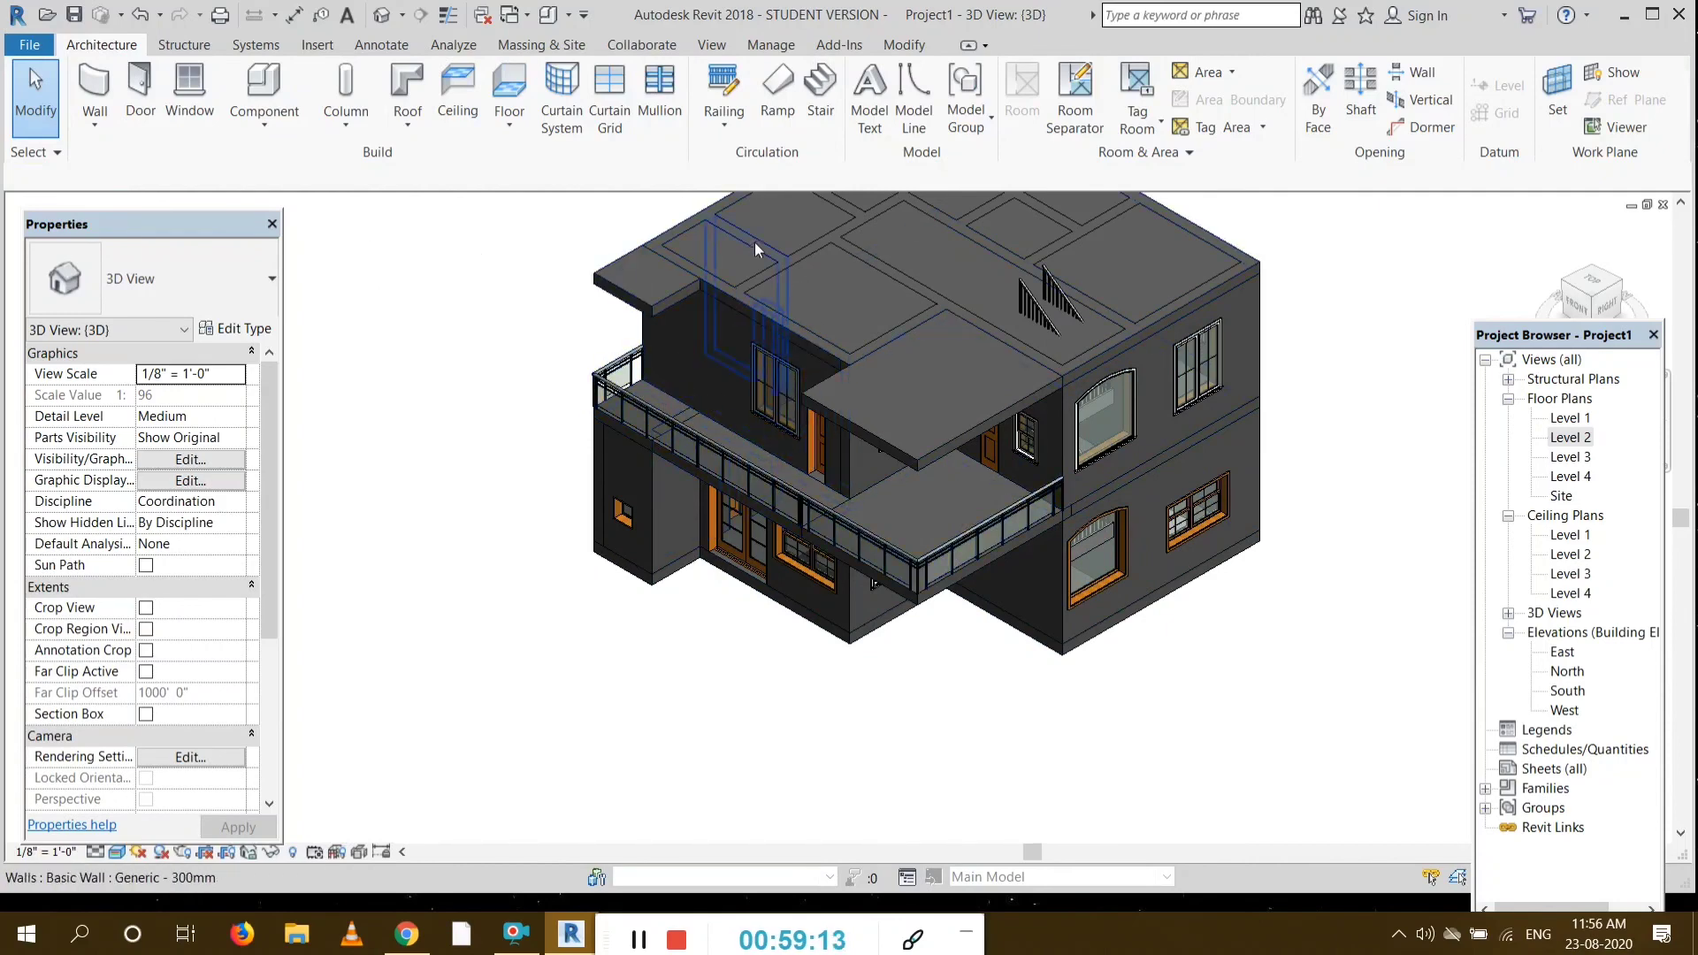
Step: Copy the narrow Level 2 balcony floor beside the corner terrace and paste it aligned to Level 3, dismissing the overlap warning
mouse_move(1609, 303)
mouse_down()
mouse_move(1536, 248)
mouse_move(1563, 290)
mouse_up()
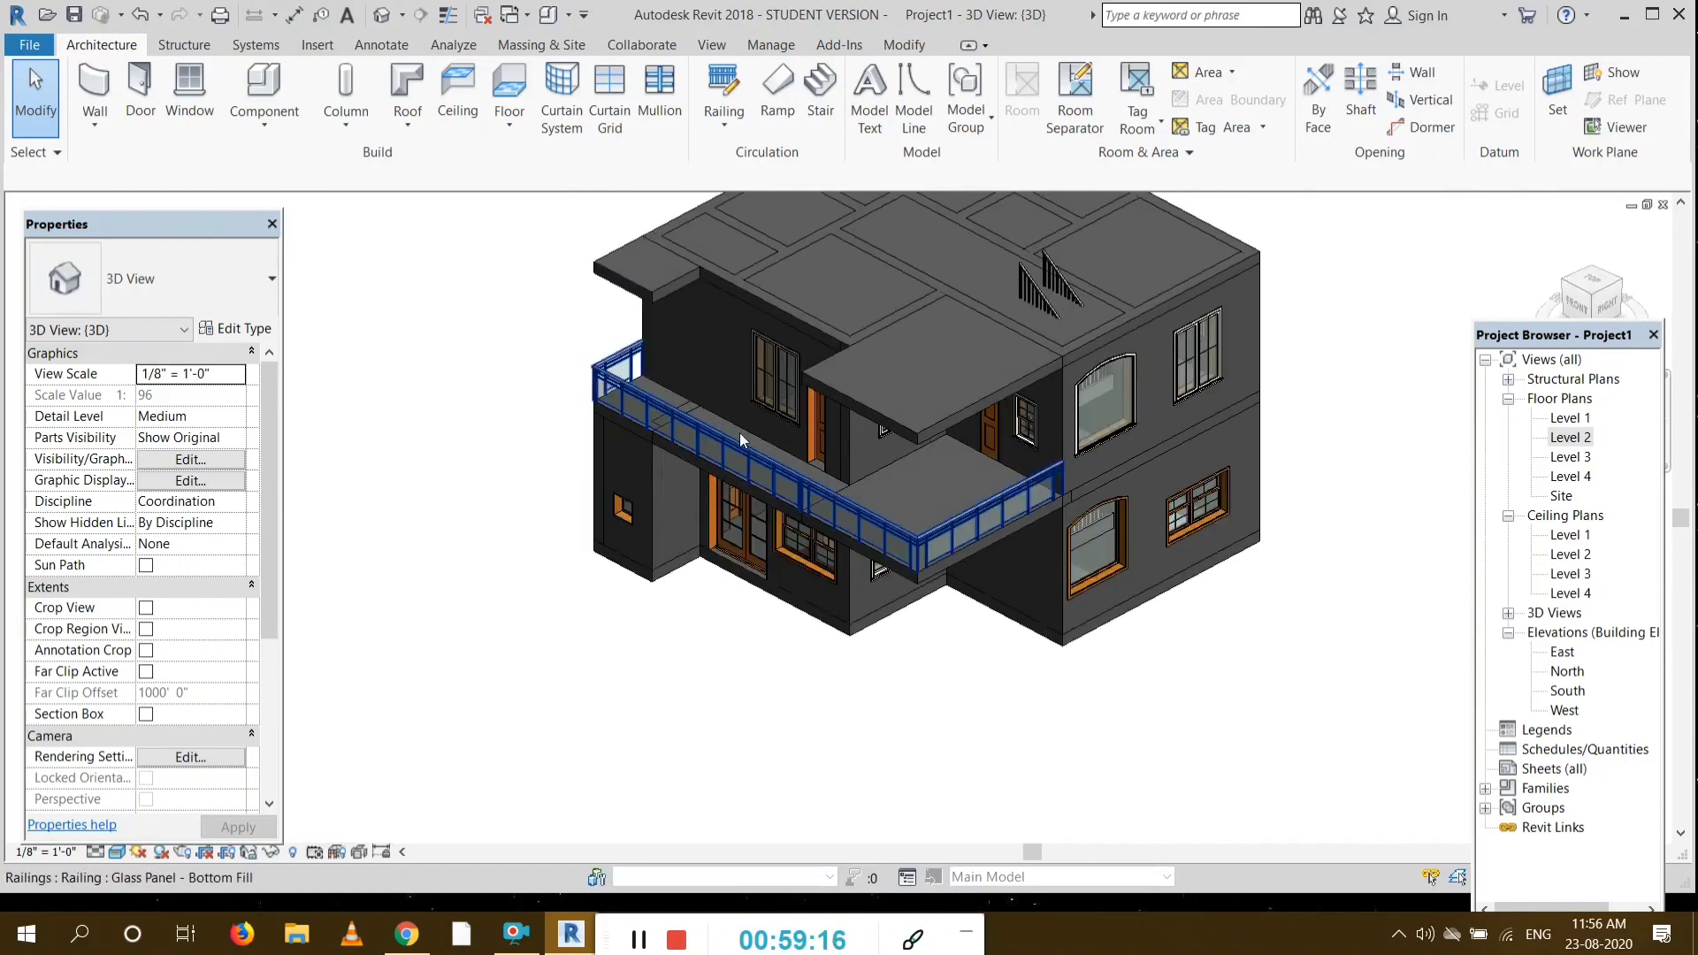
drag(1575, 299, 1560, 305)
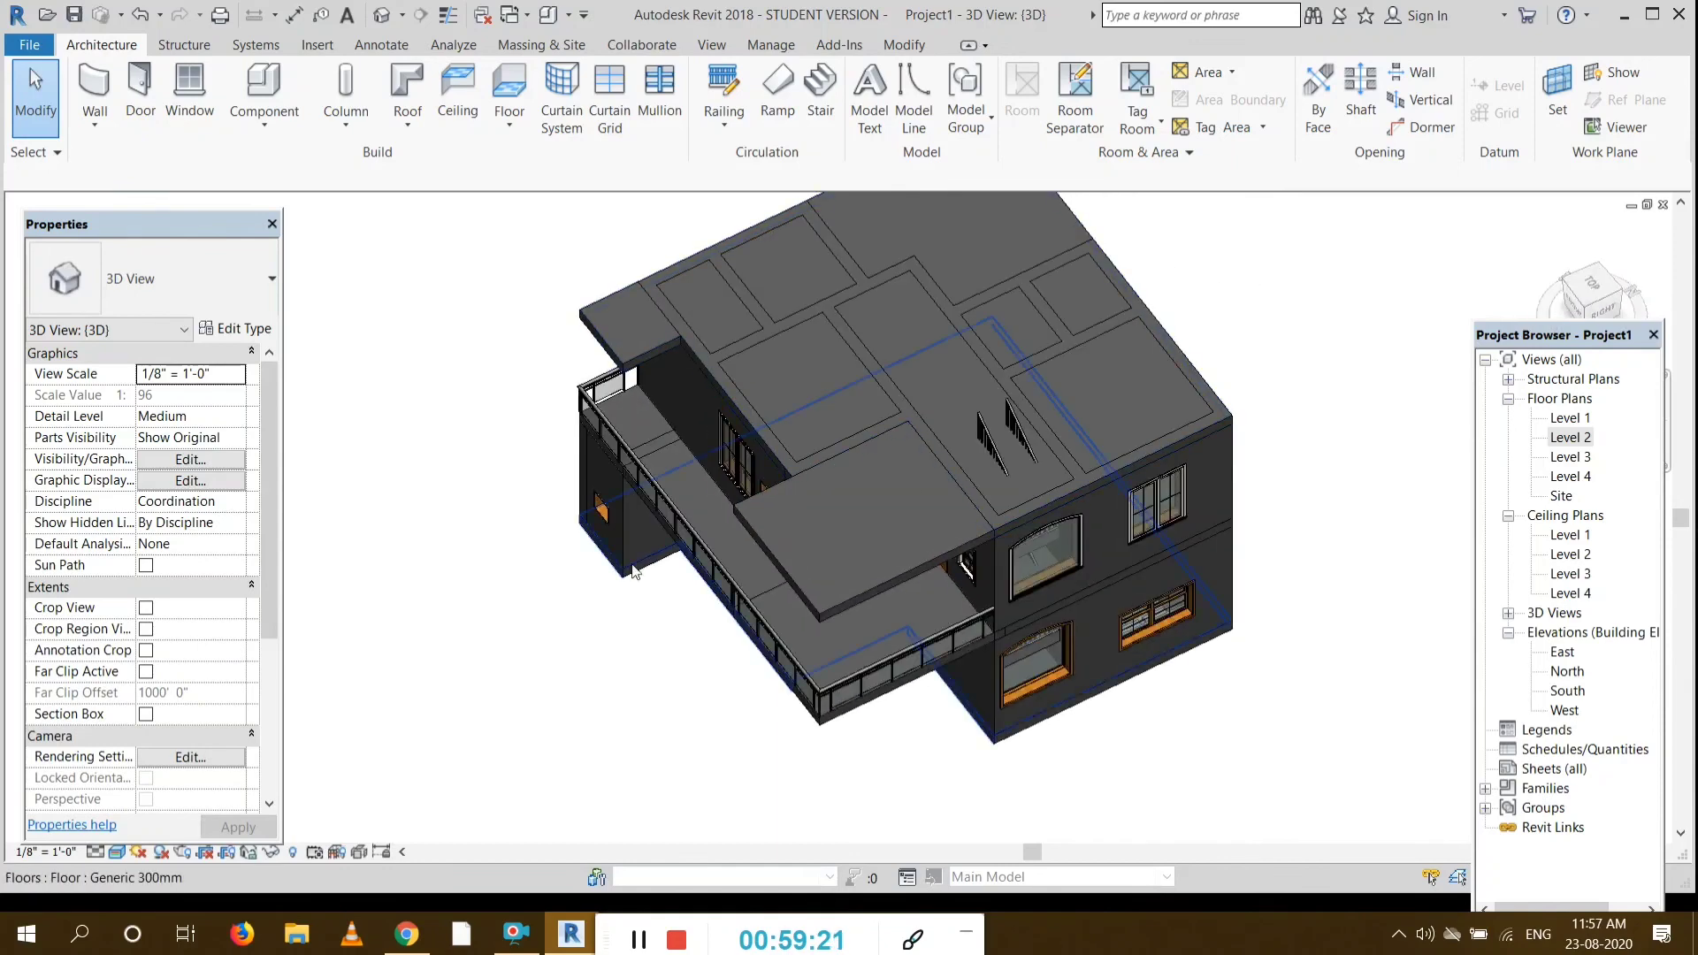
click(676, 483)
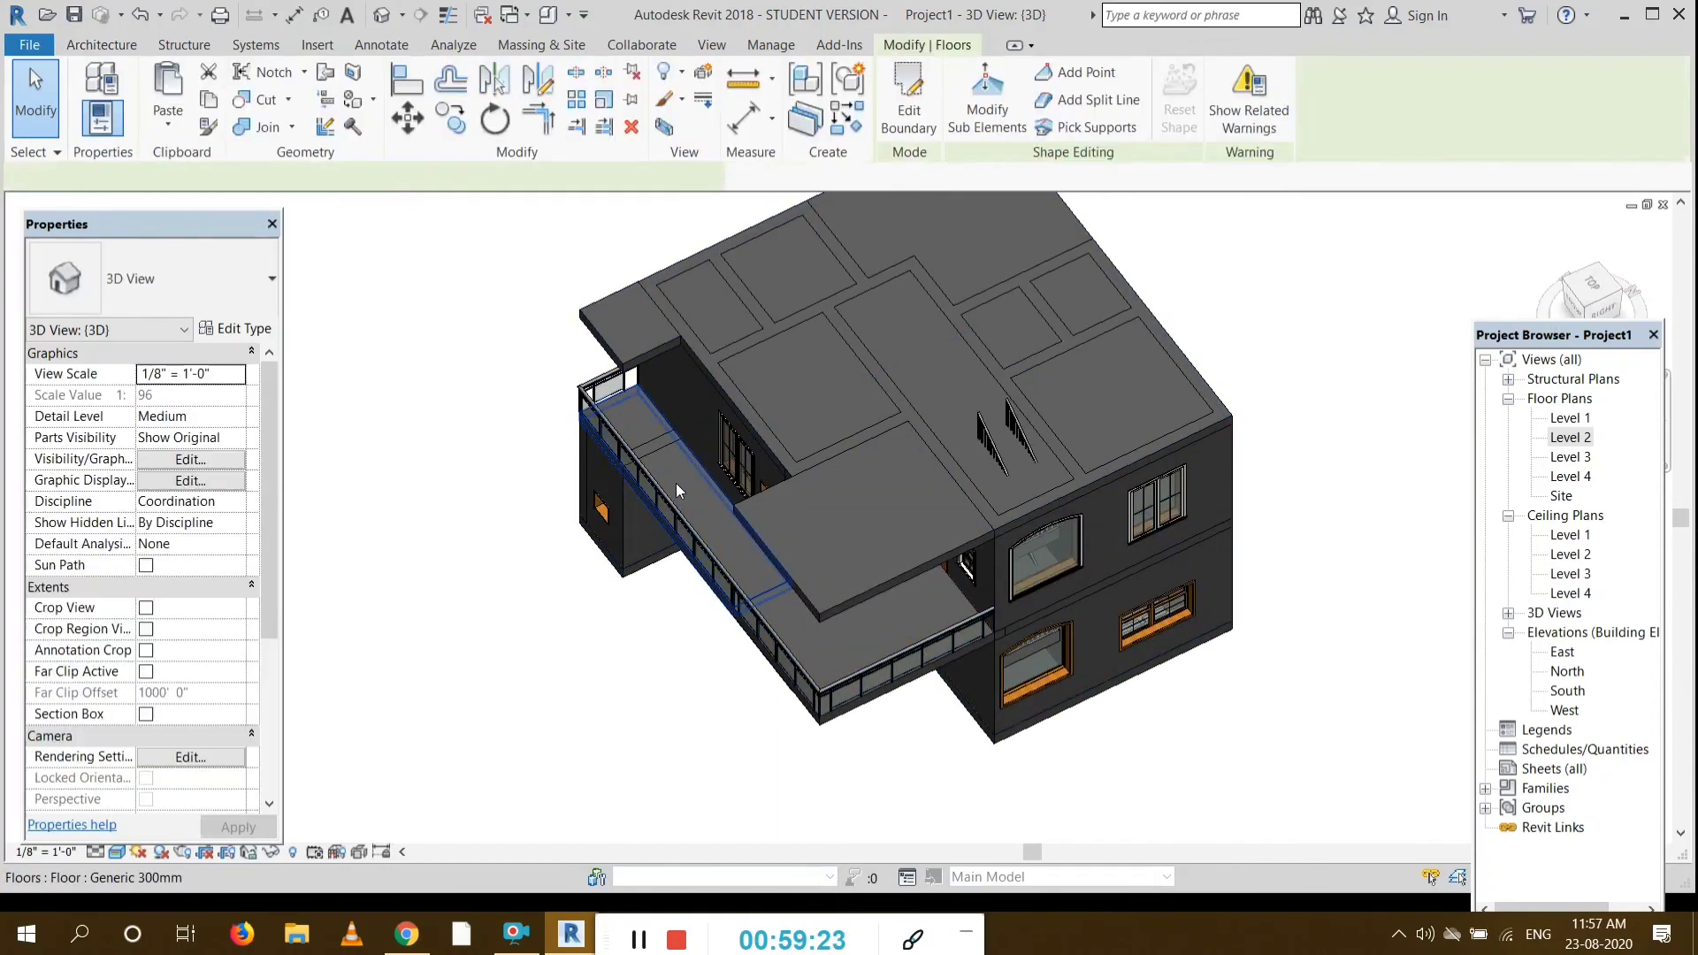
click(175, 127)
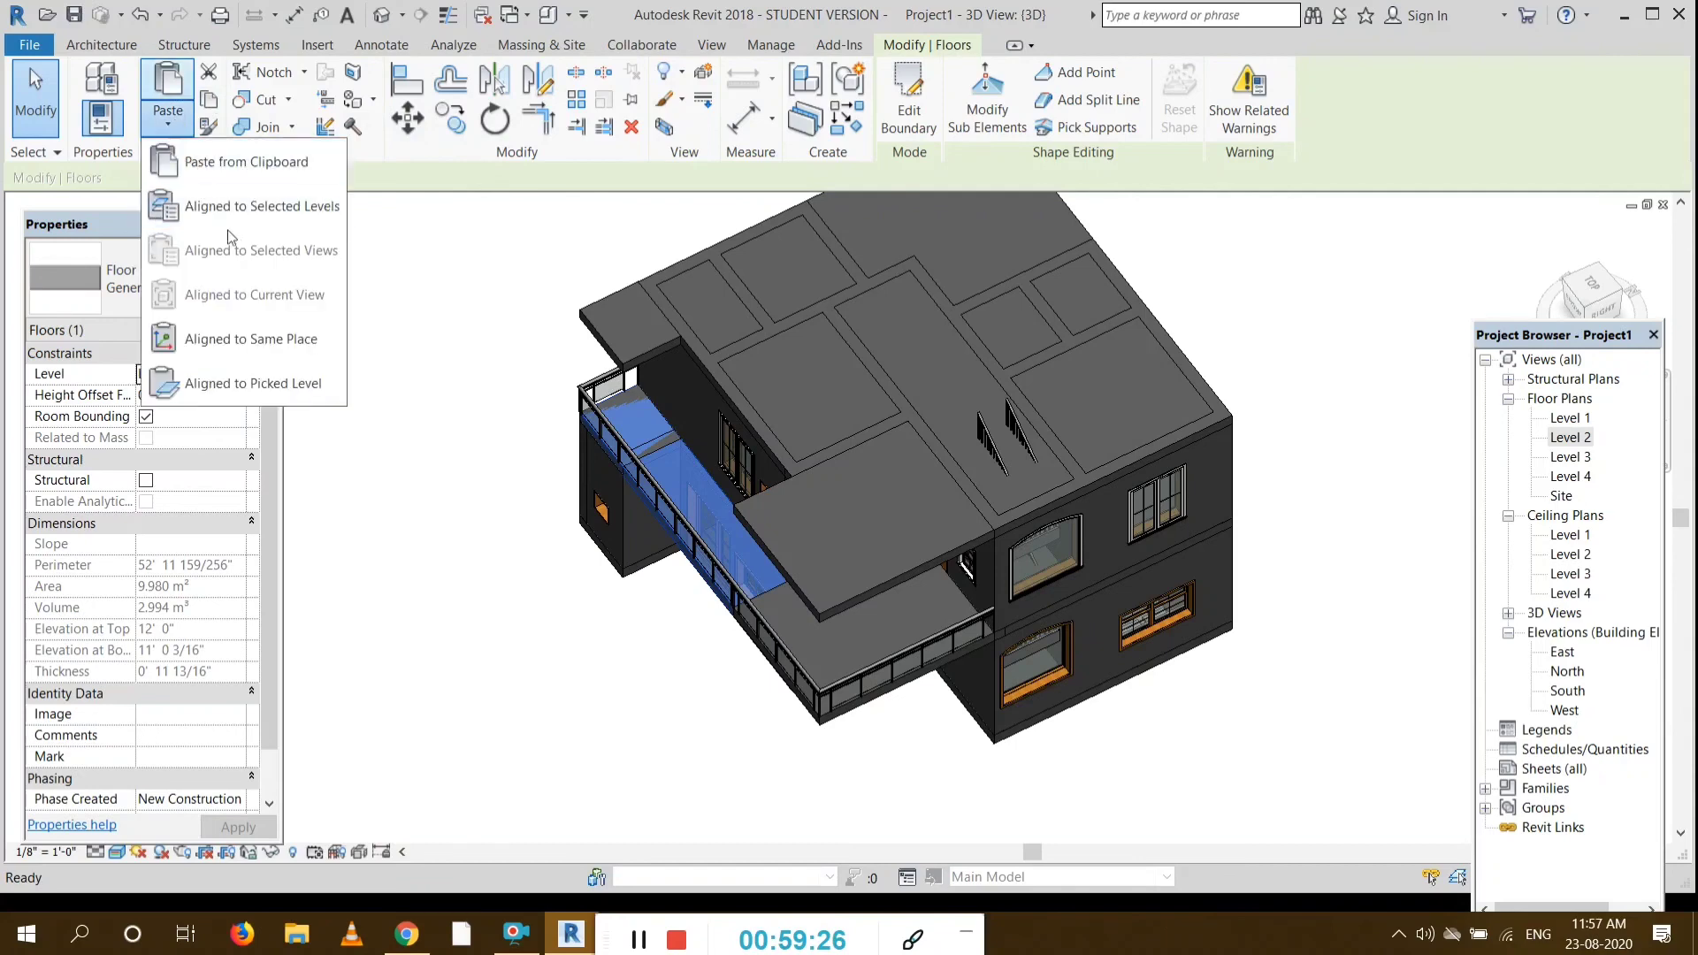
click(231, 206)
click(750, 338)
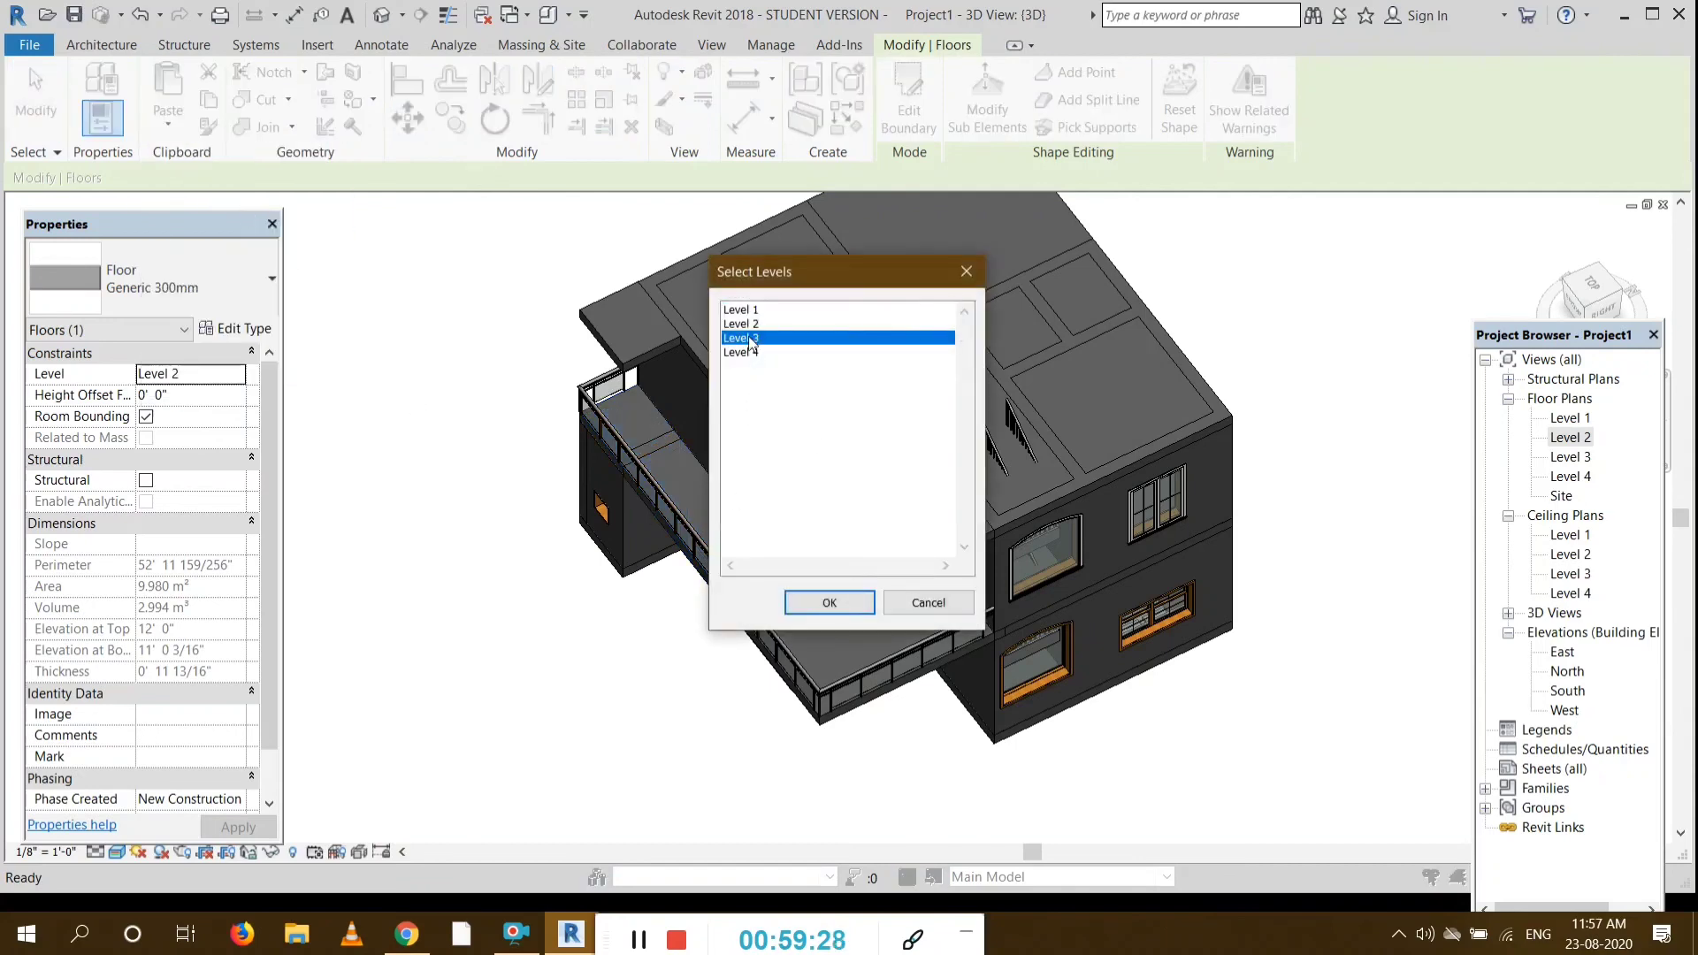
click(815, 606)
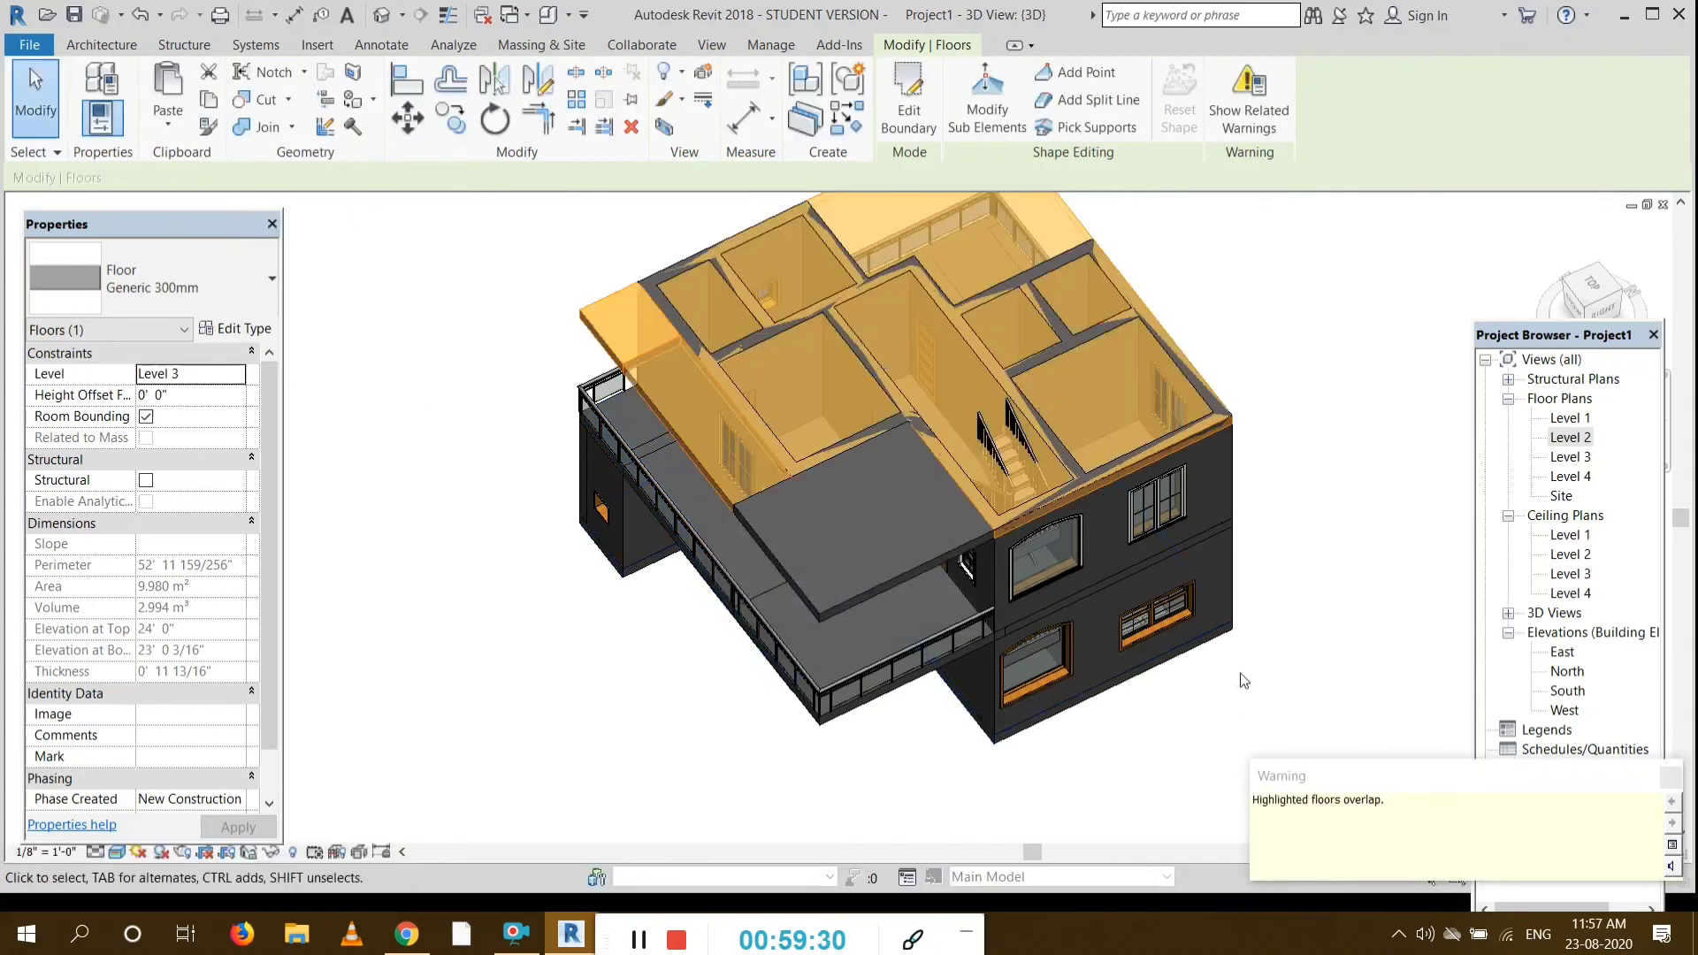
click(1244, 680)
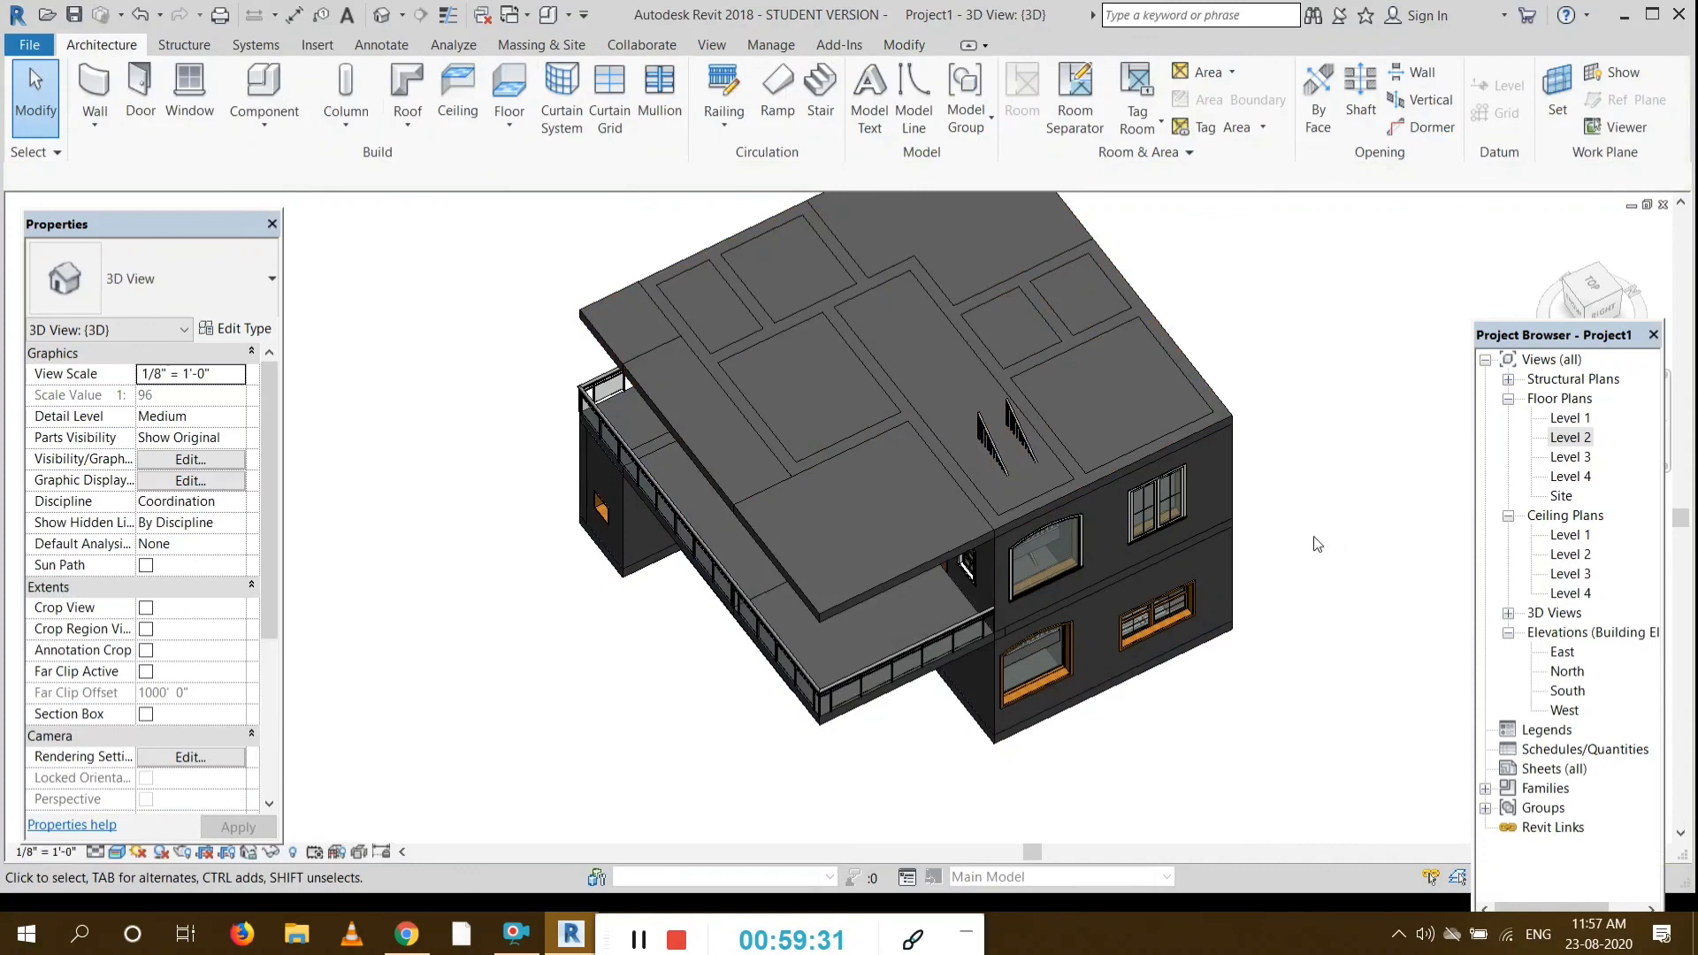
Step: Start placing a Generic - 300mm wall on the Level 3 floor plan
click(1577, 295)
mouse_move(954, 531)
shift+middle_down()
mouse_move(725, 480)
mouse_move(746, 464)
mouse_move(818, 562)
mouse_move(937, 579)
mouse_move(1052, 460)
mouse_move(1083, 473)
mouse_move(876, 583)
mouse_move(1273, 397)
shift+middle_up()
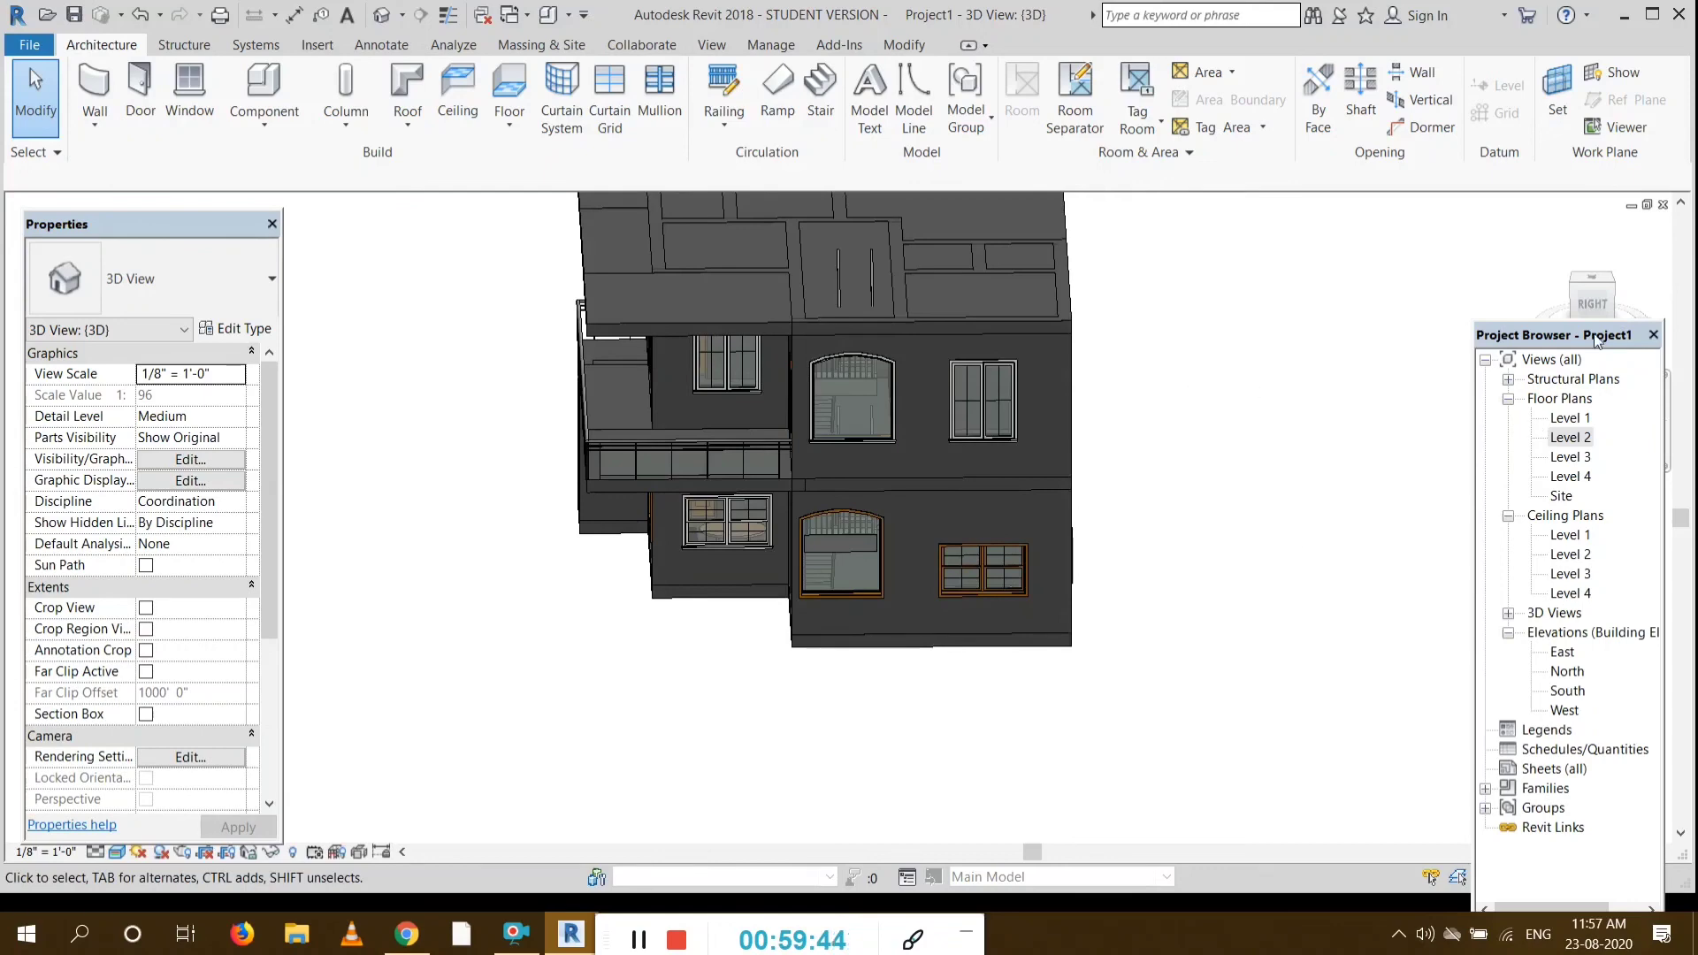
double_click(1570, 457)
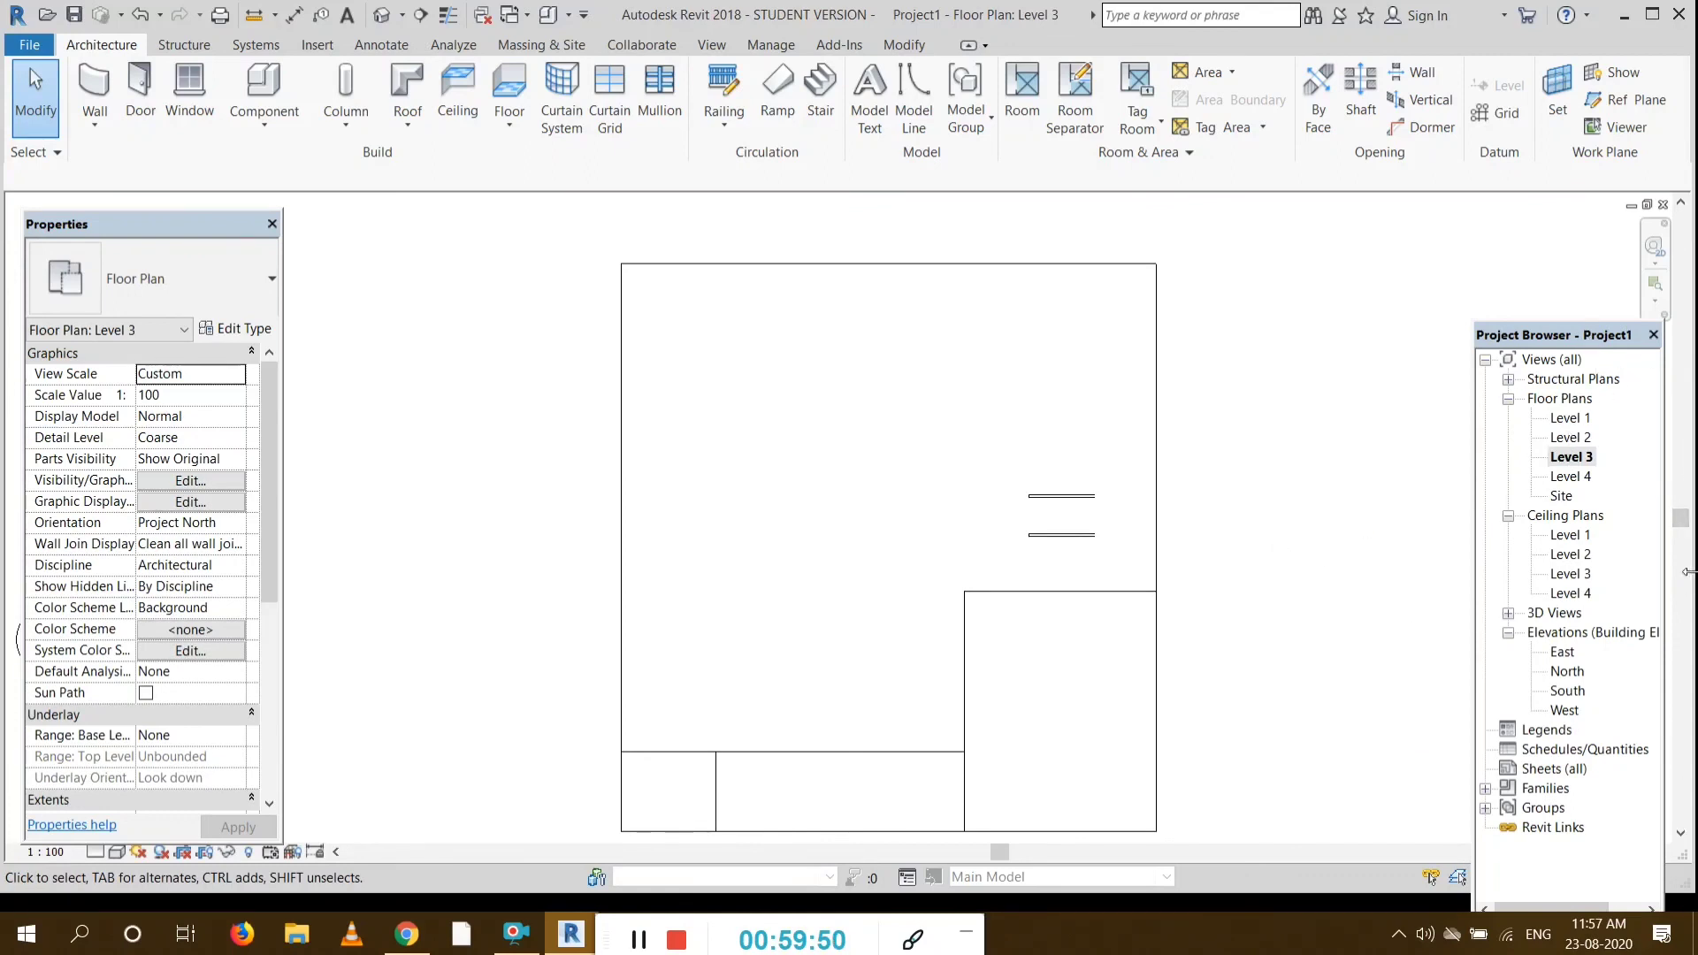
drag(1686, 530, 1686, 548)
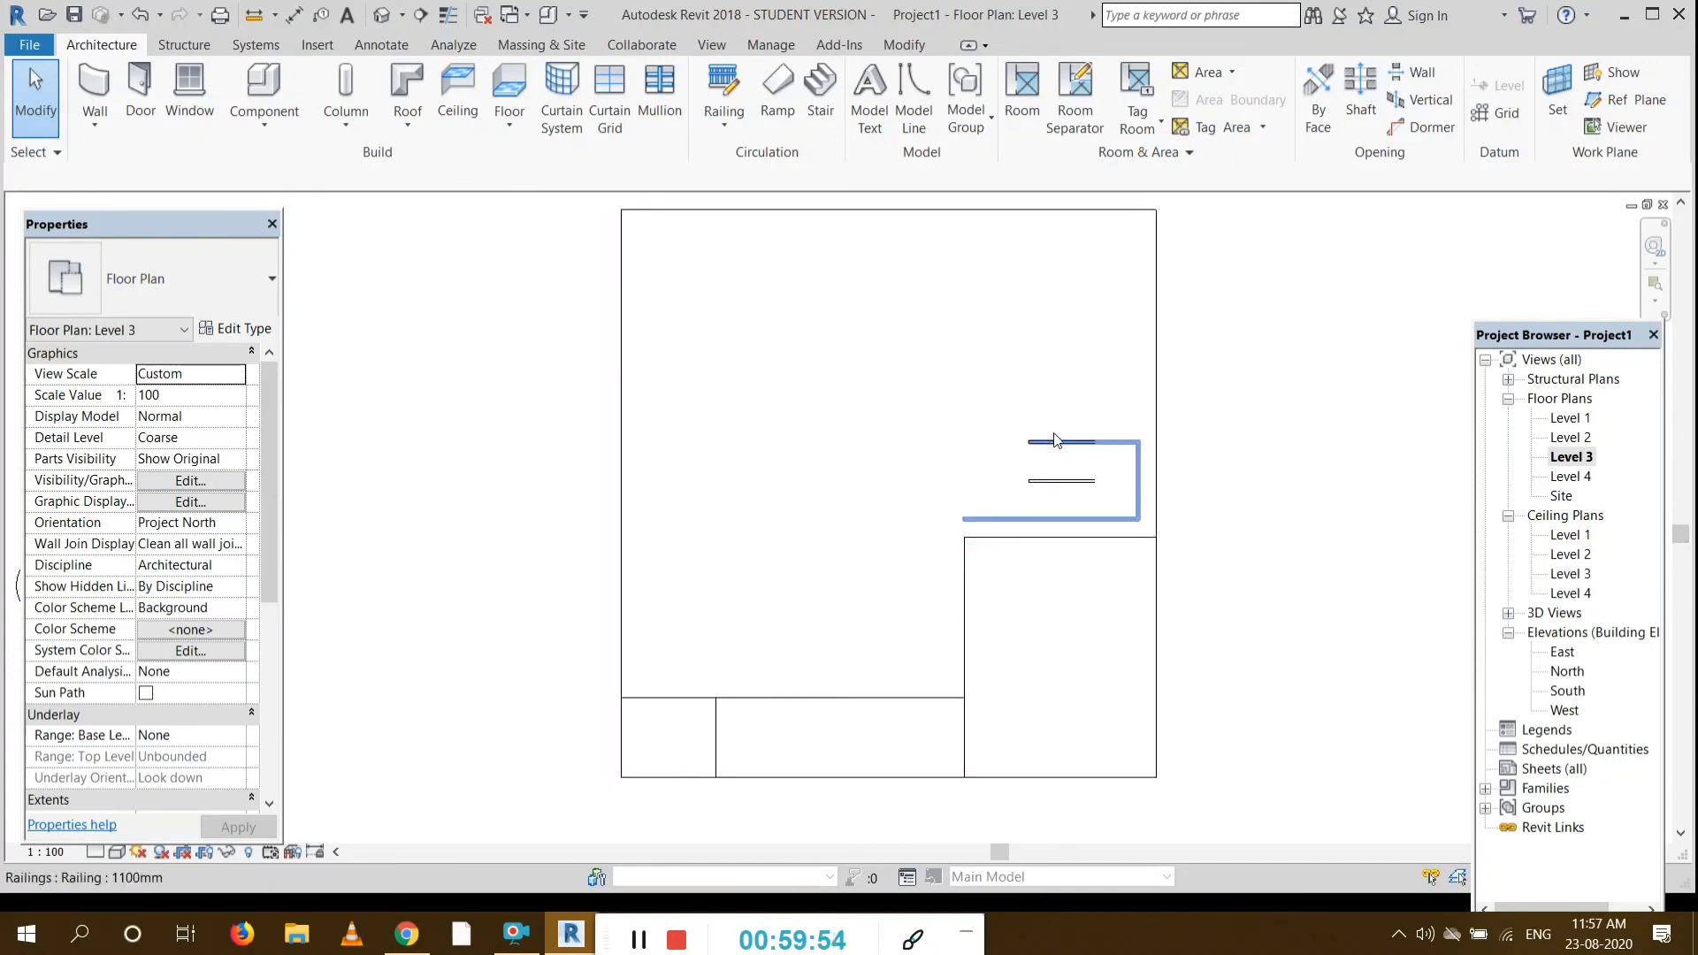
click(94, 89)
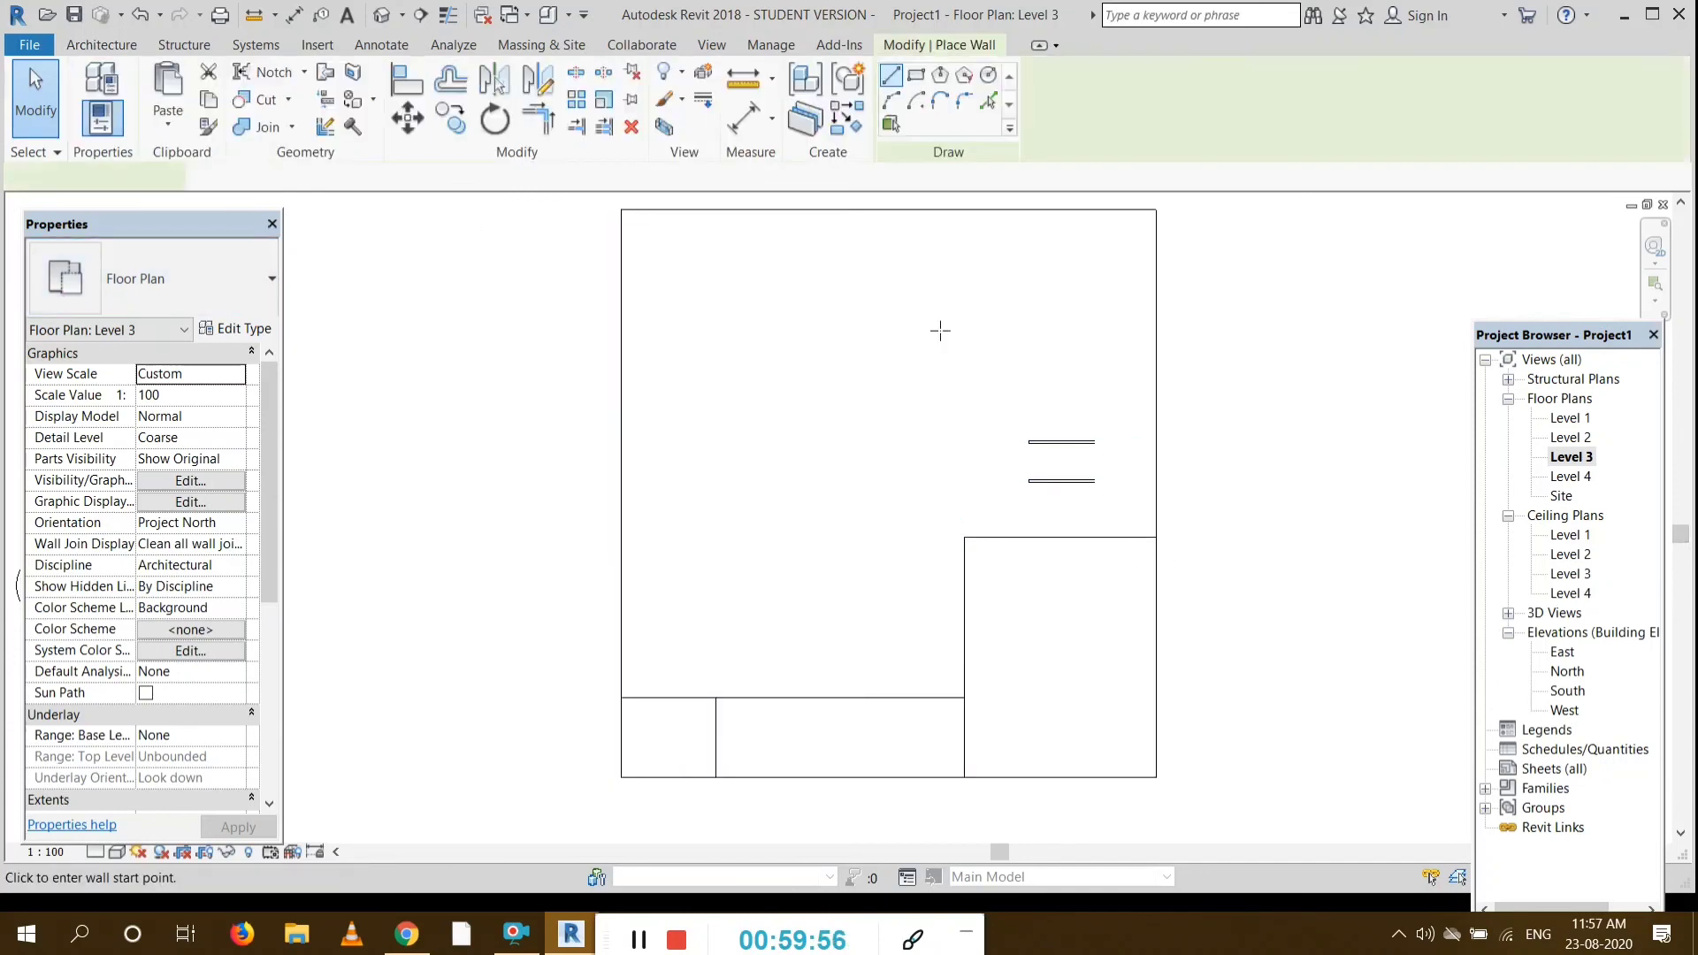
scroll(1105, 393, up, 1)
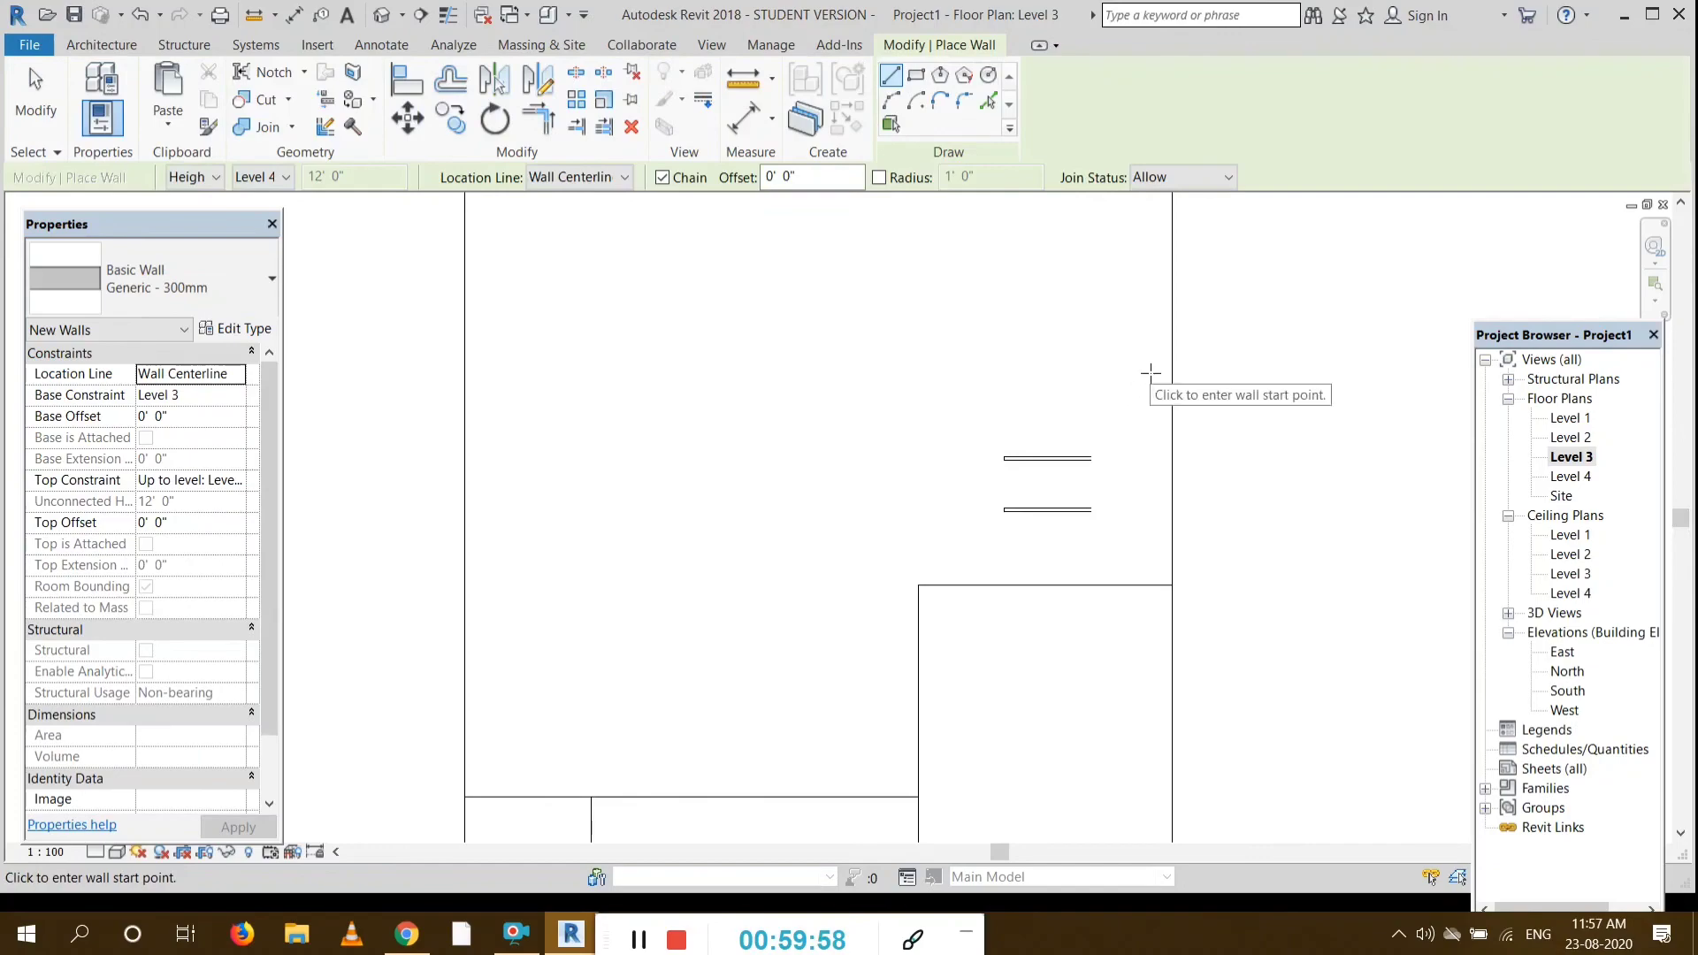